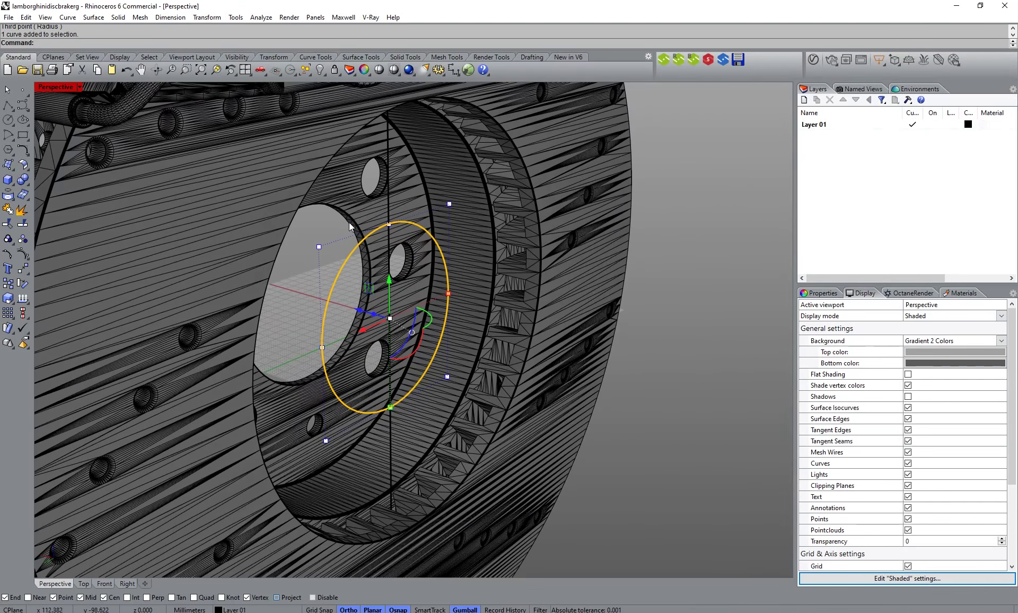
Step: Place a point object on a mesh vertex at the edge of the hub's large central hole, with projected snapping off
scroll(356, 233, up, 5)
click(362, 238)
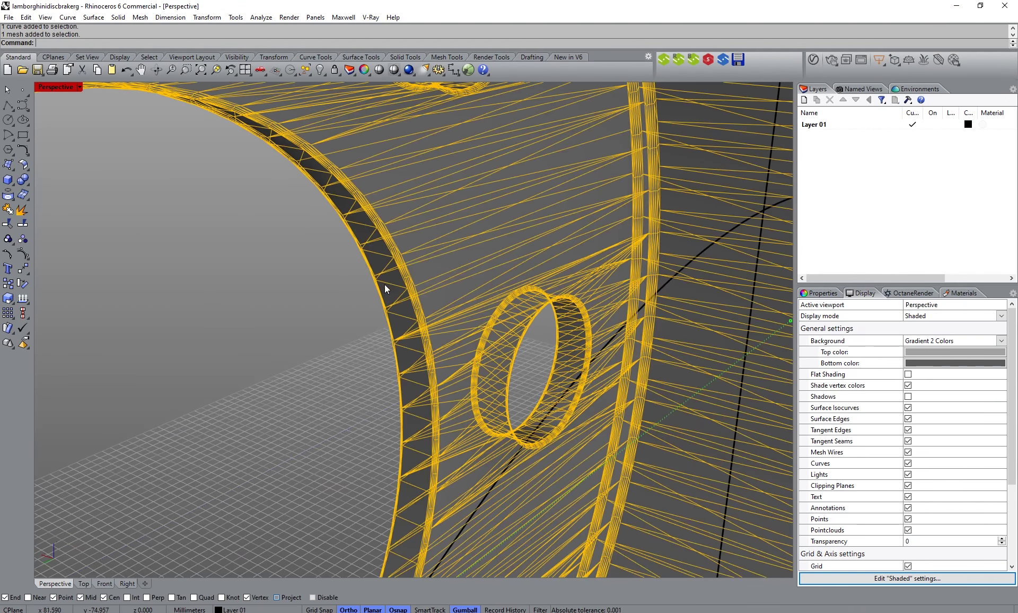
click(353, 298)
scroll(336, 196, up, 4)
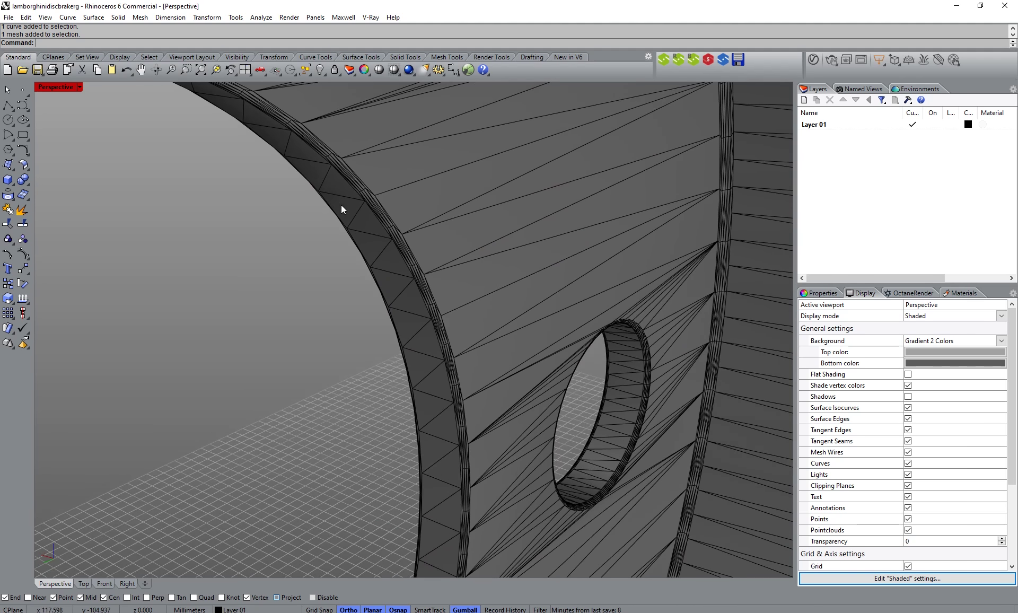
scroll(350, 229, up, 2)
click(392, 270)
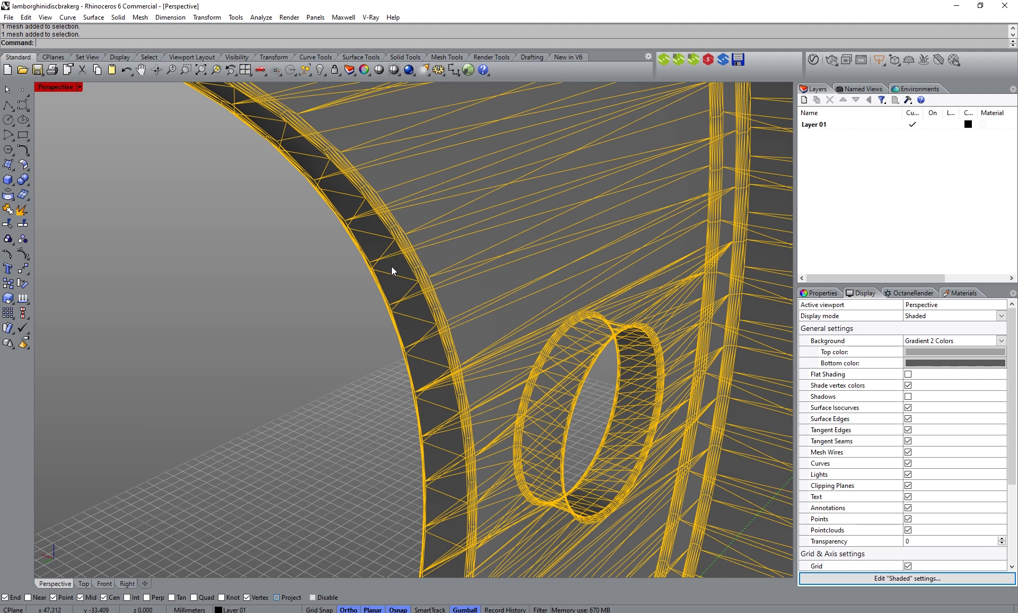
click(370, 313)
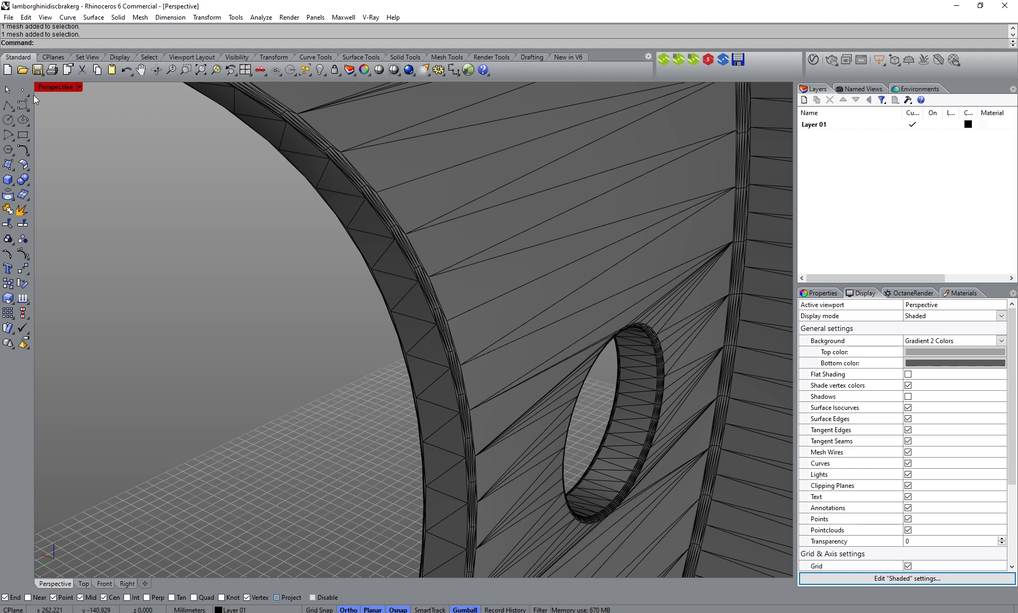
click(23, 89)
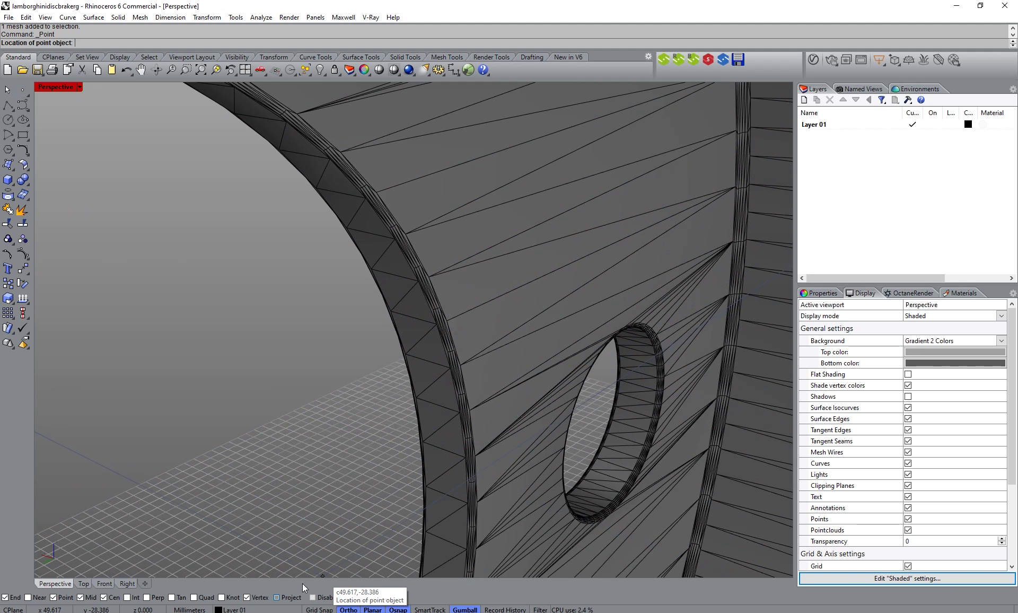
click(449, 368)
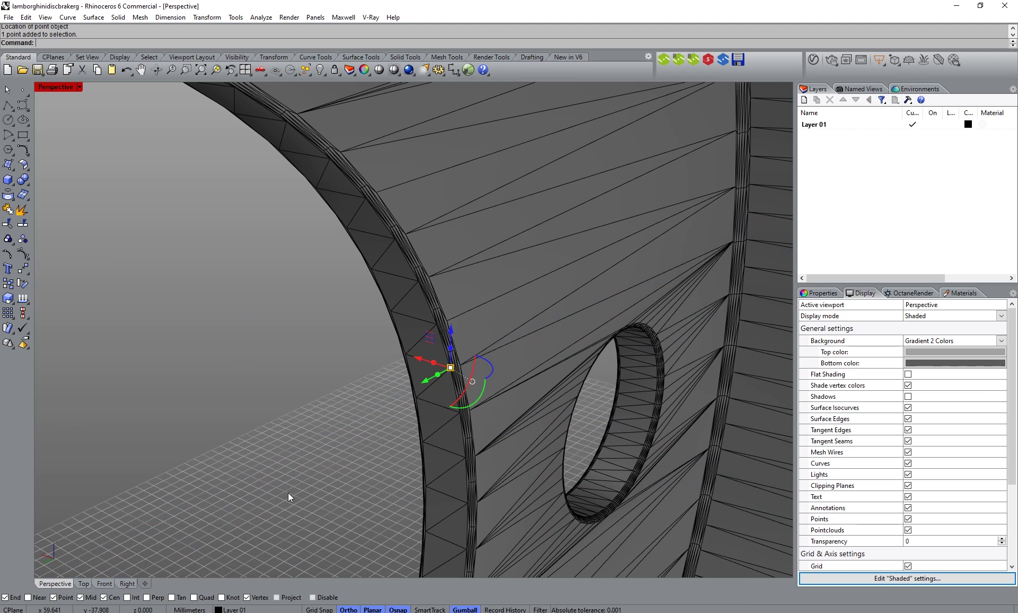
Step: Show the Front view in Wireframe display mode, framing the full height of the hub
click(111, 581)
scroll(505, 300, up, 5)
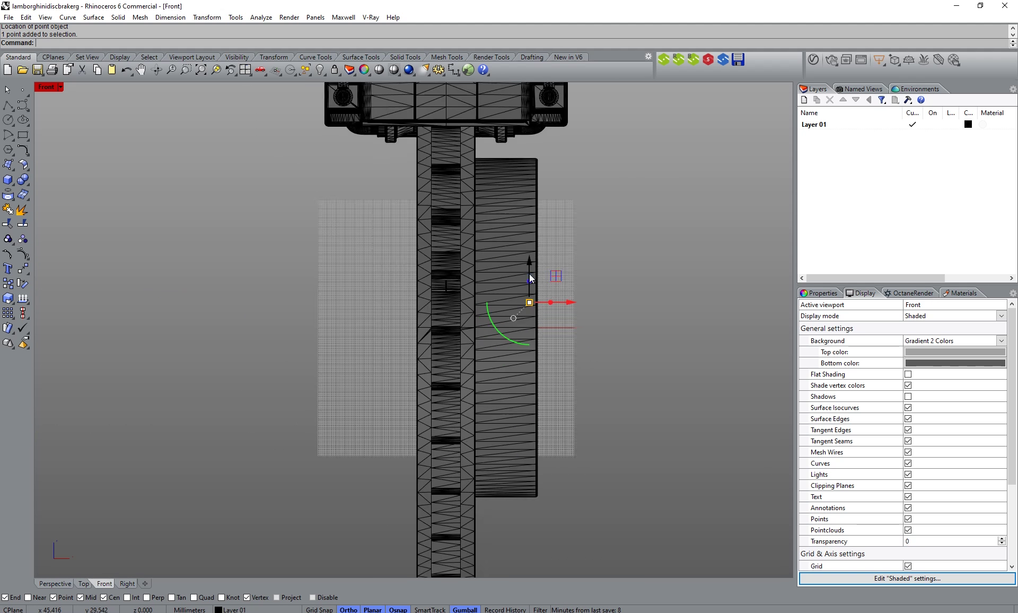
click(64, 87)
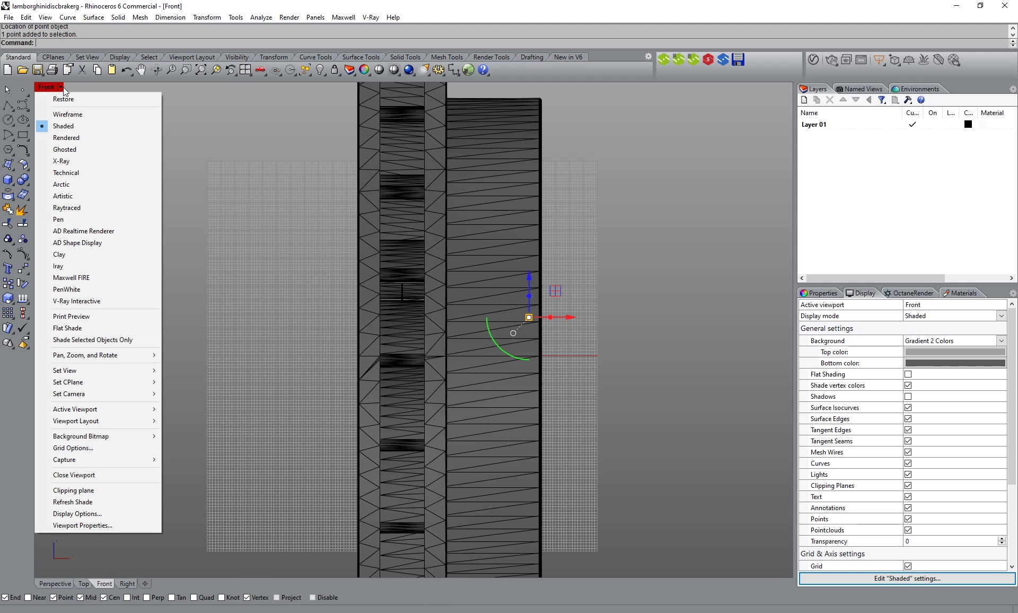
click(66, 114)
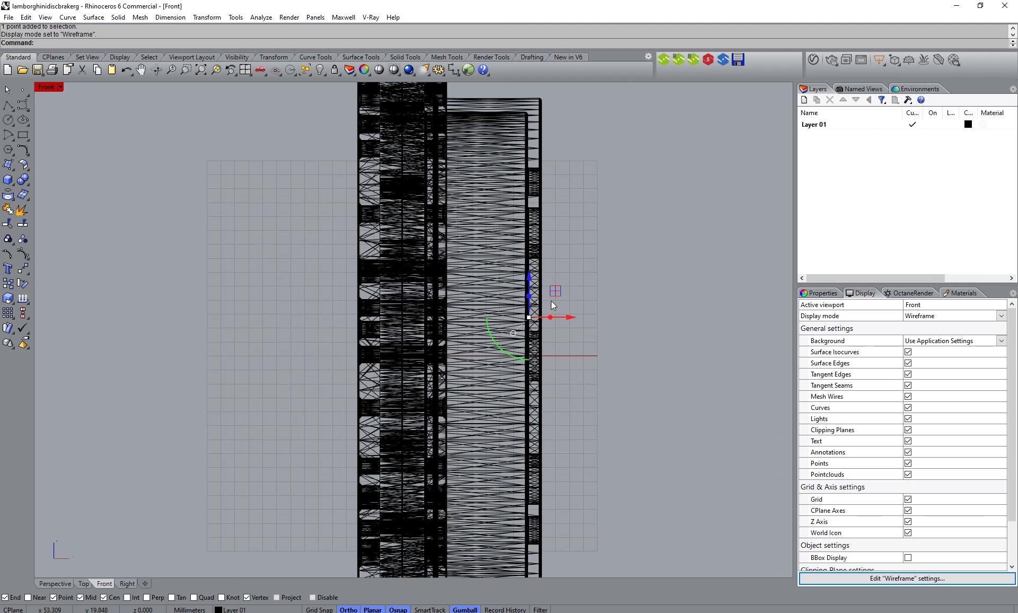
scroll(552, 301, up, 2)
scroll(544, 311, down, 5)
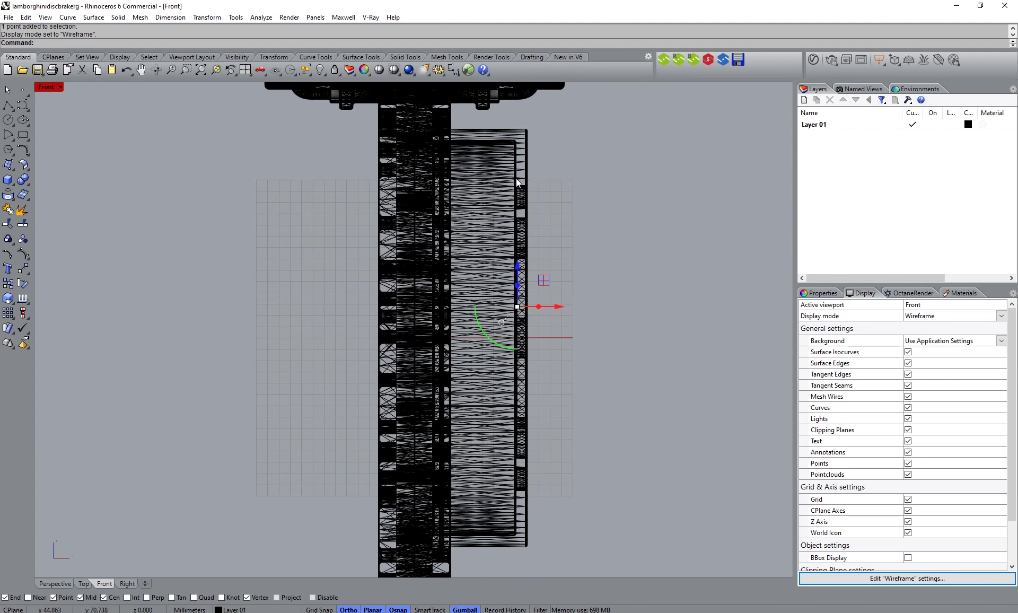
Step: Draw a vertical polyline segment through the hub's thin outer face, extending slightly beyond the hub at both ends
click(8, 105)
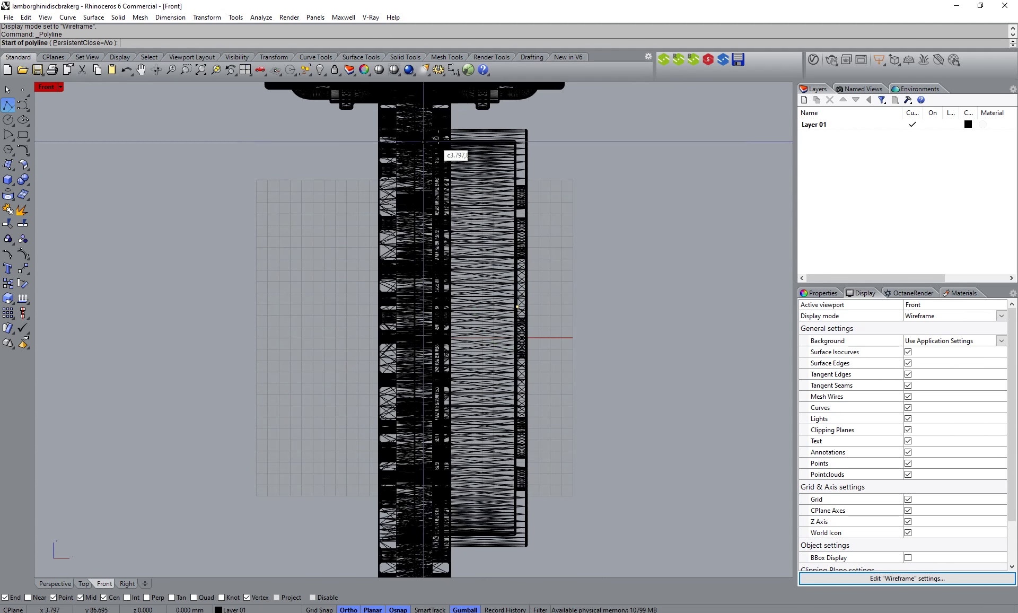
click(521, 115)
click(521, 565)
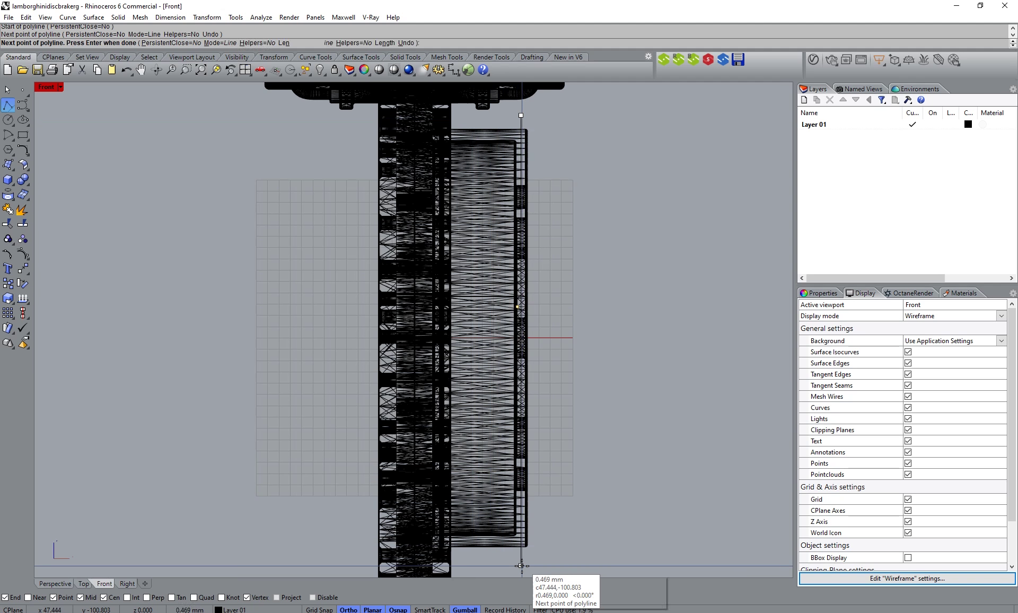
key(Return)
Step: Project the vertical line onto the hub mesh along the construction plane's Z direction
click(521, 318)
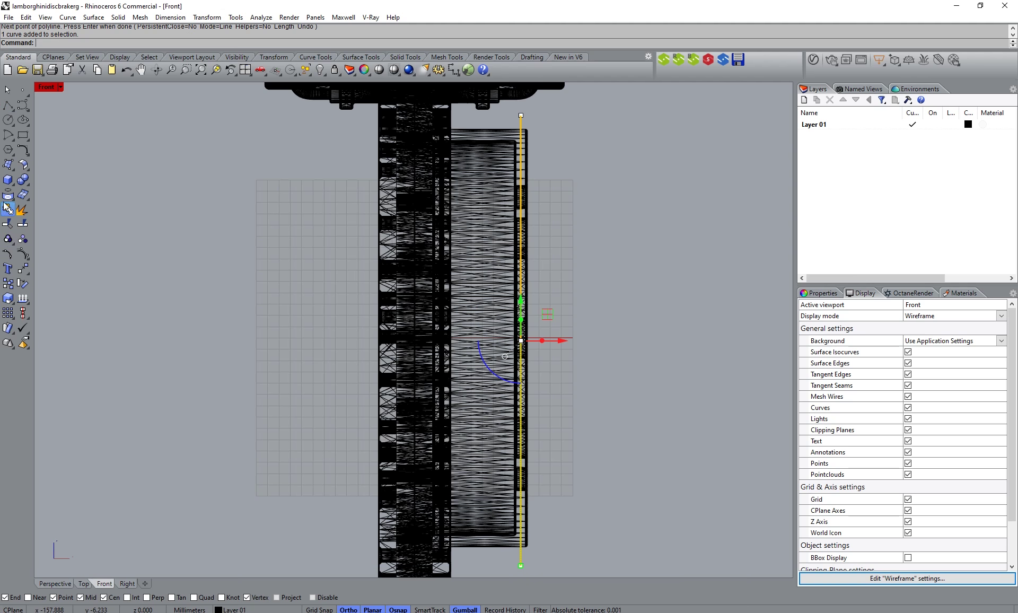
click(527, 138)
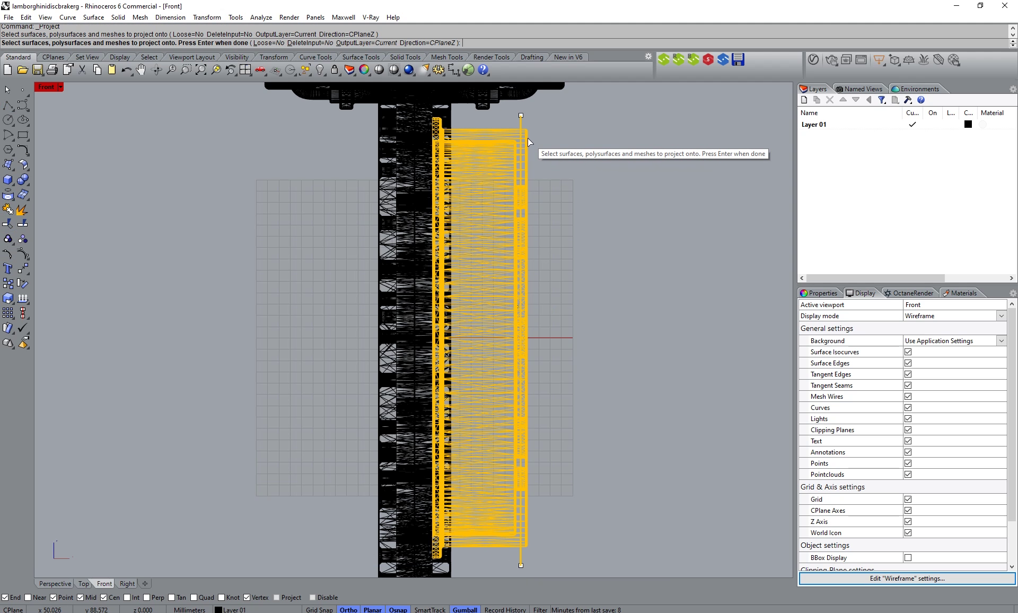
key(Return)
Step: In the Right view, delete all projected curves except the central hole's outline, and delete the reference point
click(128, 584)
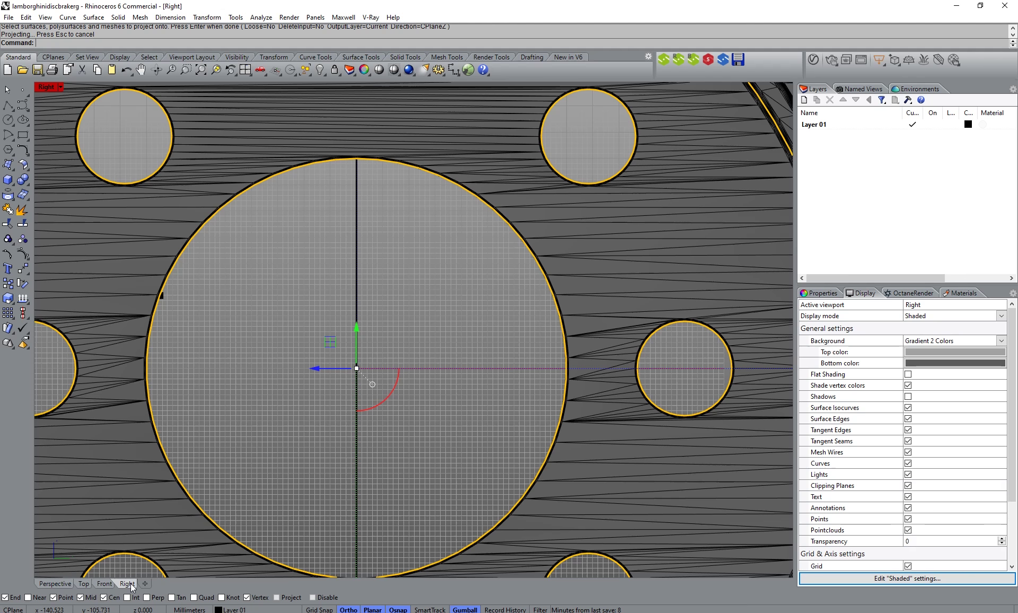
scroll(492, 339, down, 3)
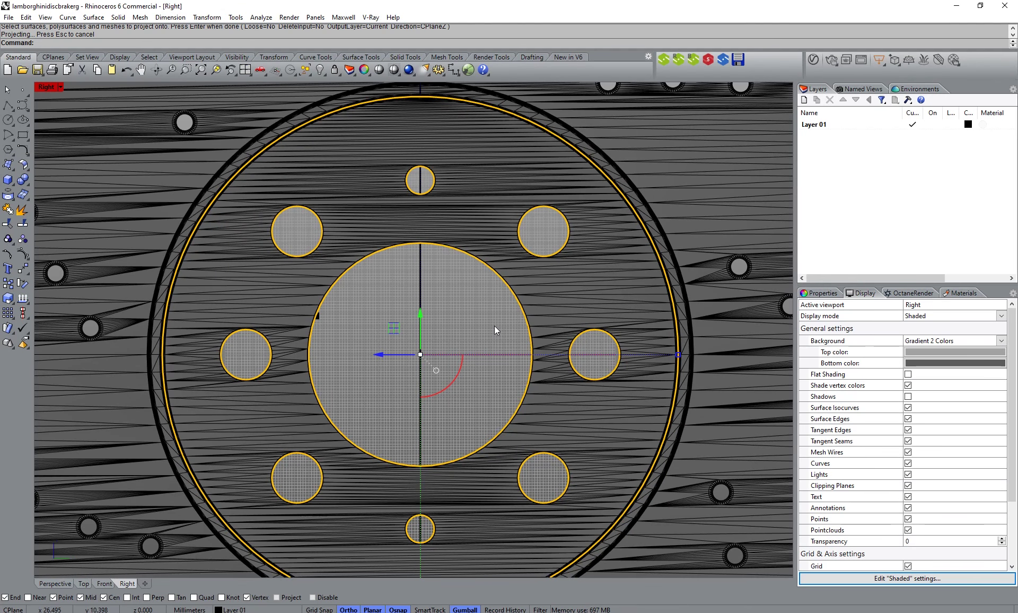
ctrl+click(517, 298)
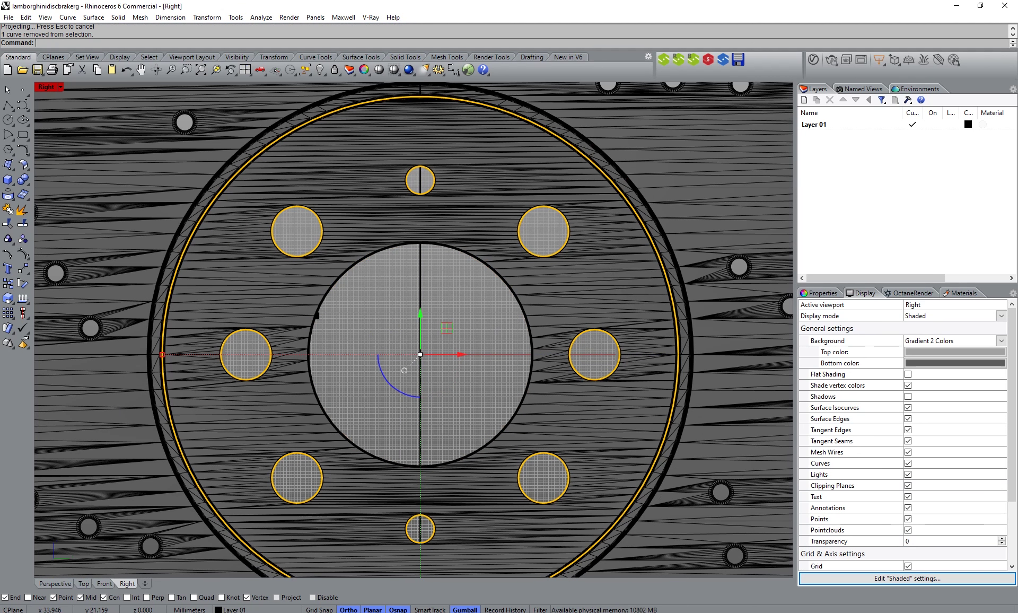
scroll(498, 339, down, 2)
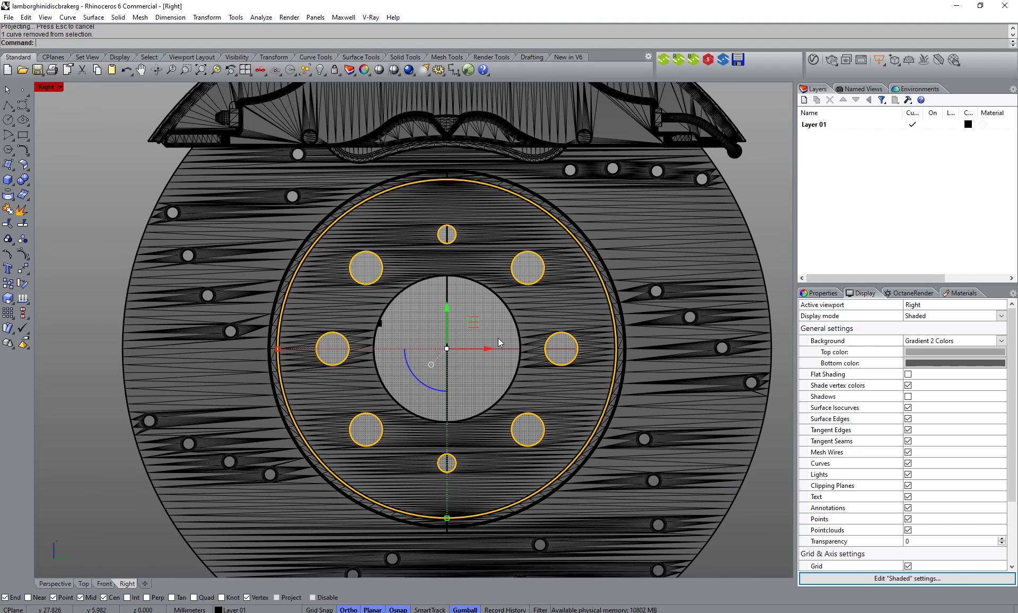
key(Delete)
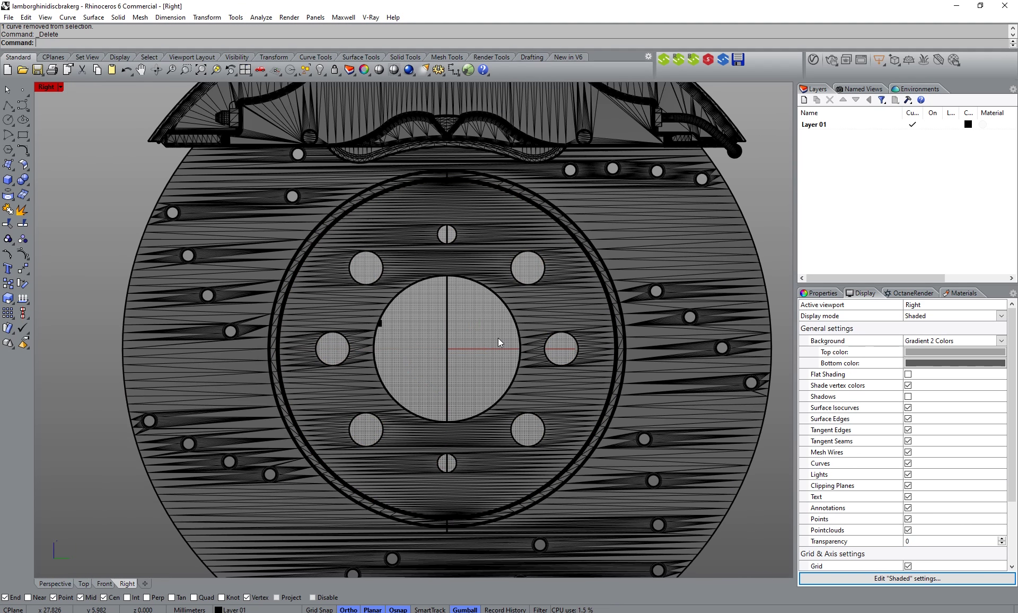
click(379, 324)
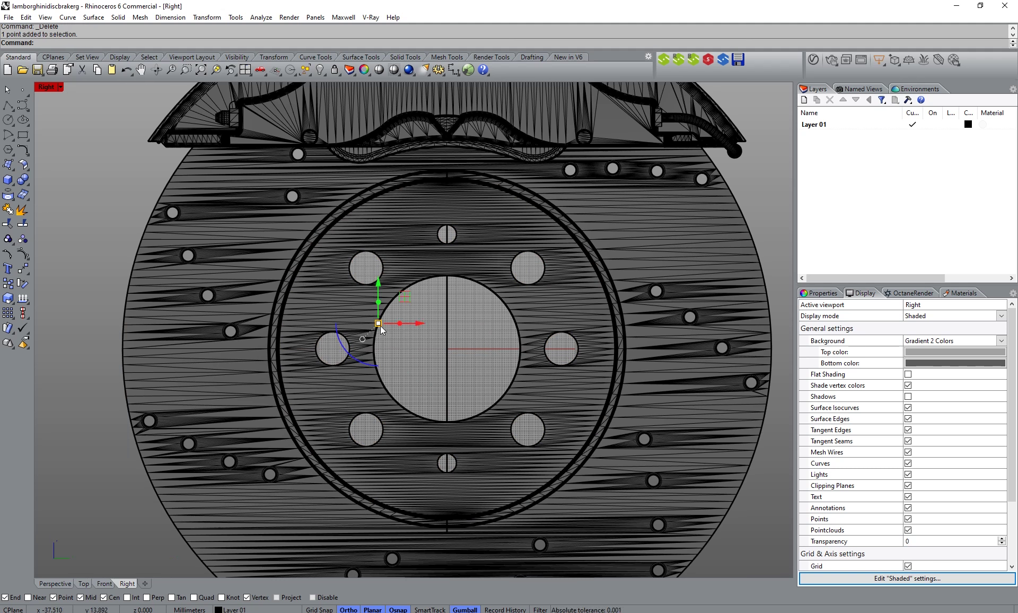
key(Delete)
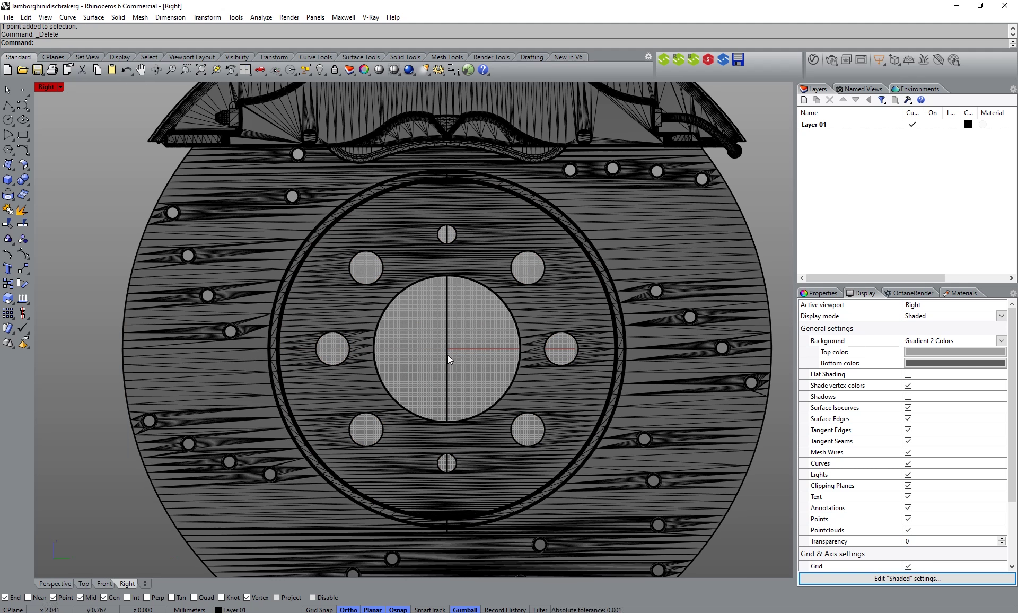
Step: Compare the existing circle and the projected polyline against the mesh edge around the central hole
click(522, 334)
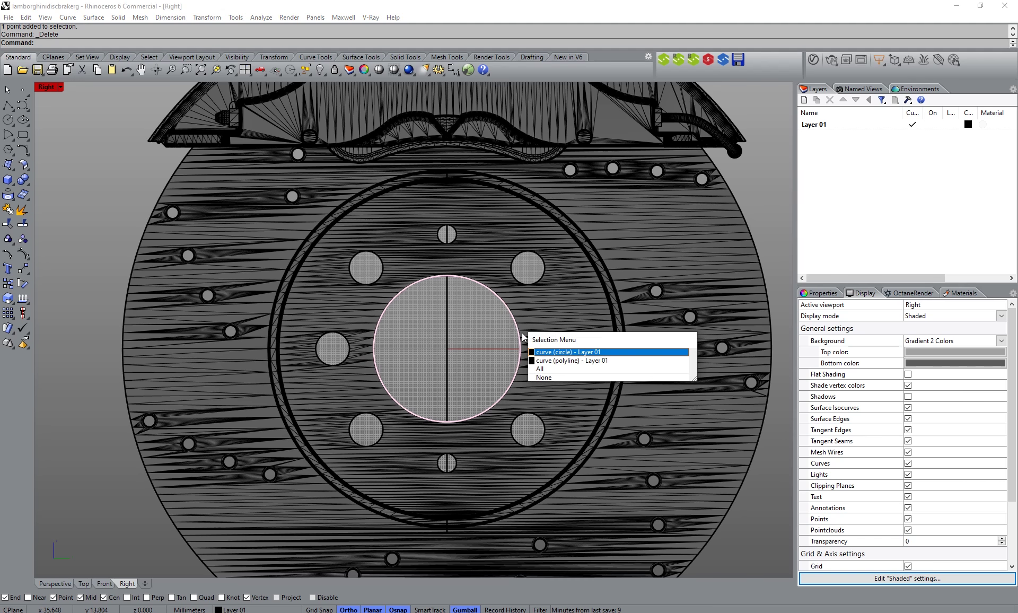
click(573, 352)
scroll(504, 291, up, 5)
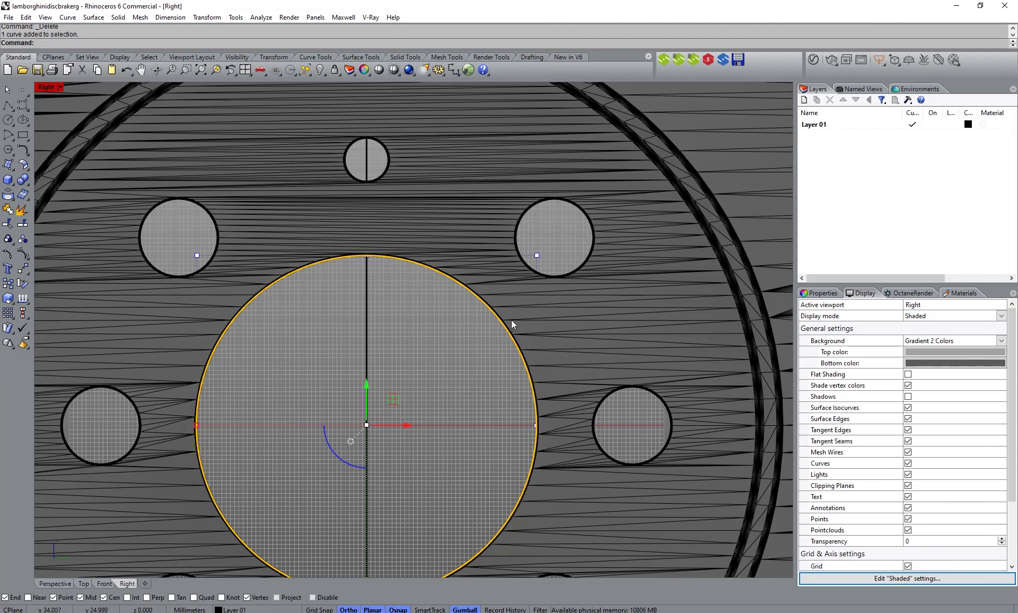
scroll(489, 349, up, 1)
scroll(463, 342, down, 5)
key(Escape)
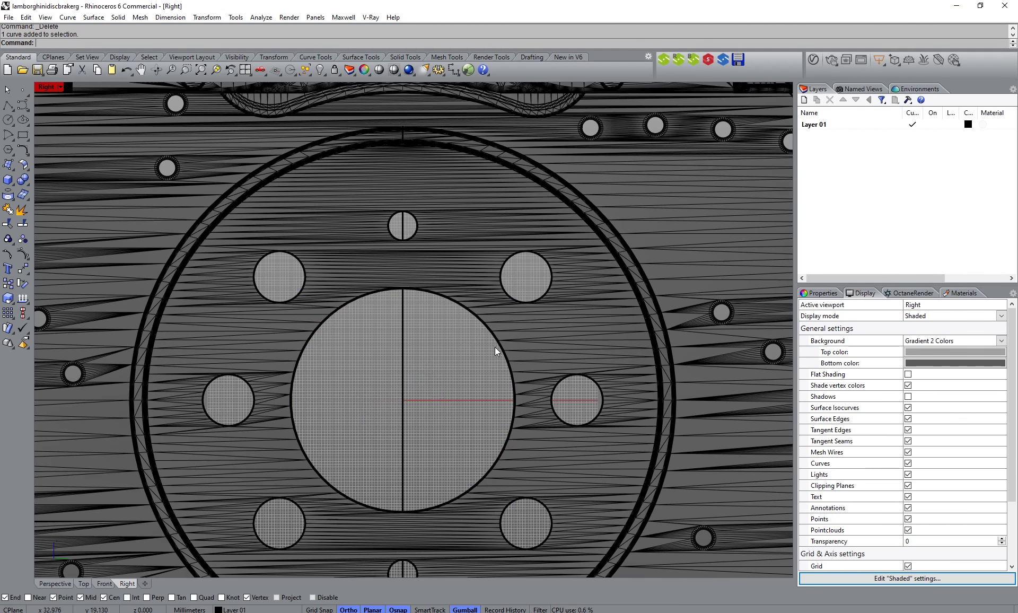
click(498, 347)
click(562, 380)
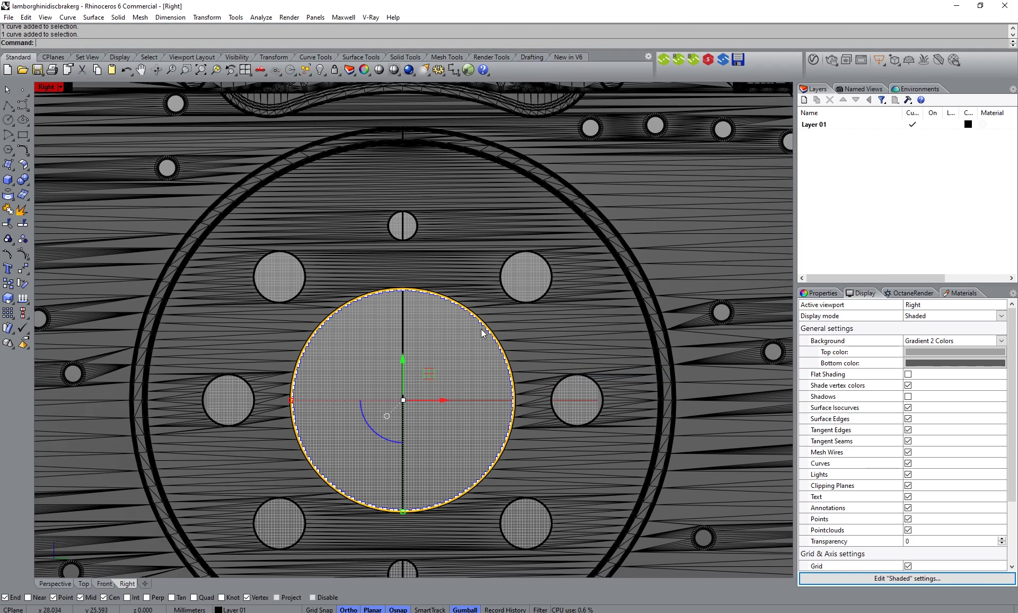
scroll(473, 318, up, 8)
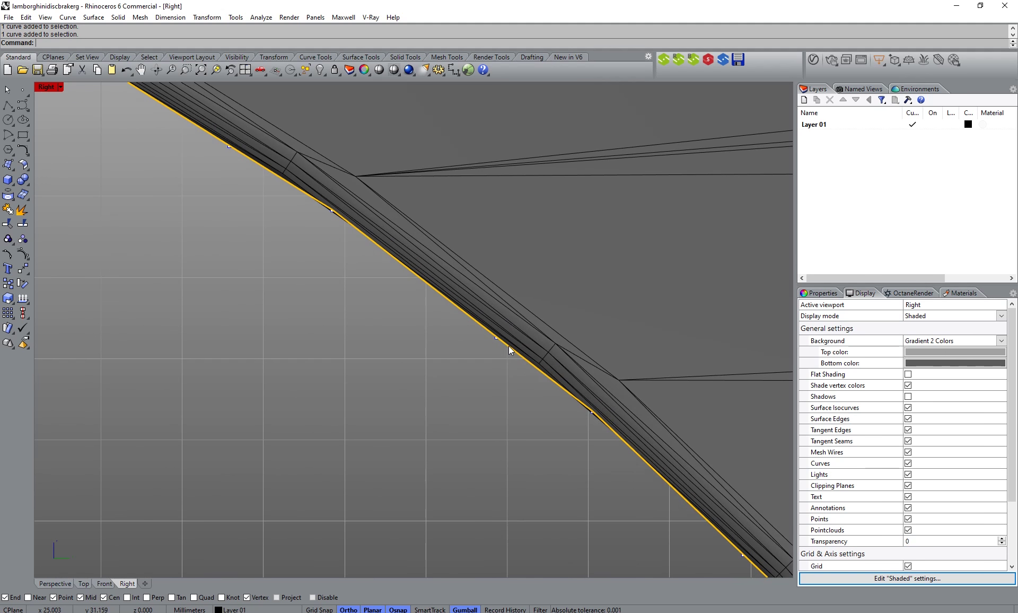
scroll(508, 347, down, 5)
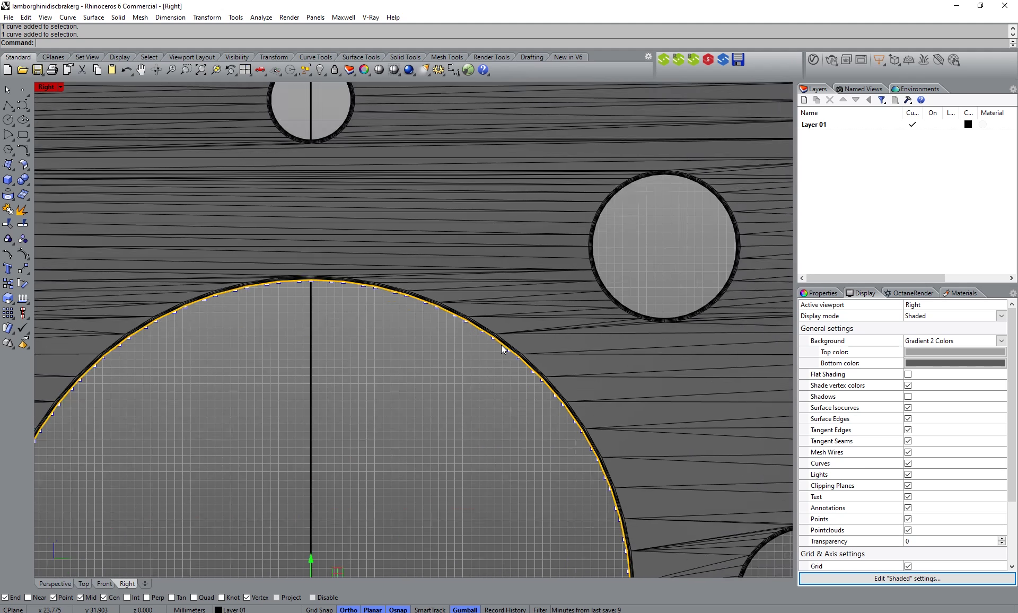
scroll(502, 344, down, 5)
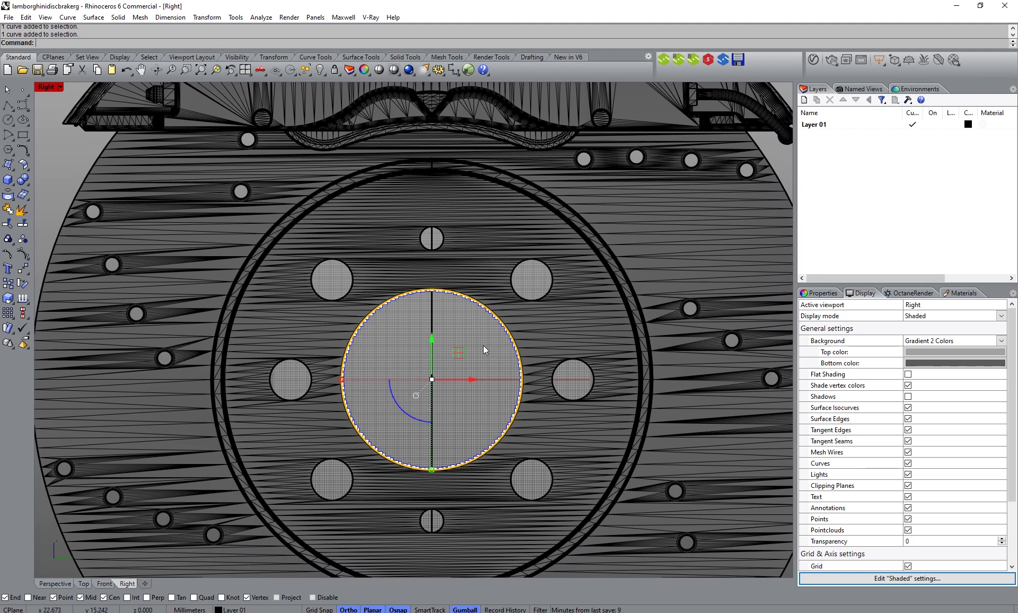
Step: Delete the old circle around the central hole, keeping the projected polyline
click(482, 346)
click(524, 342)
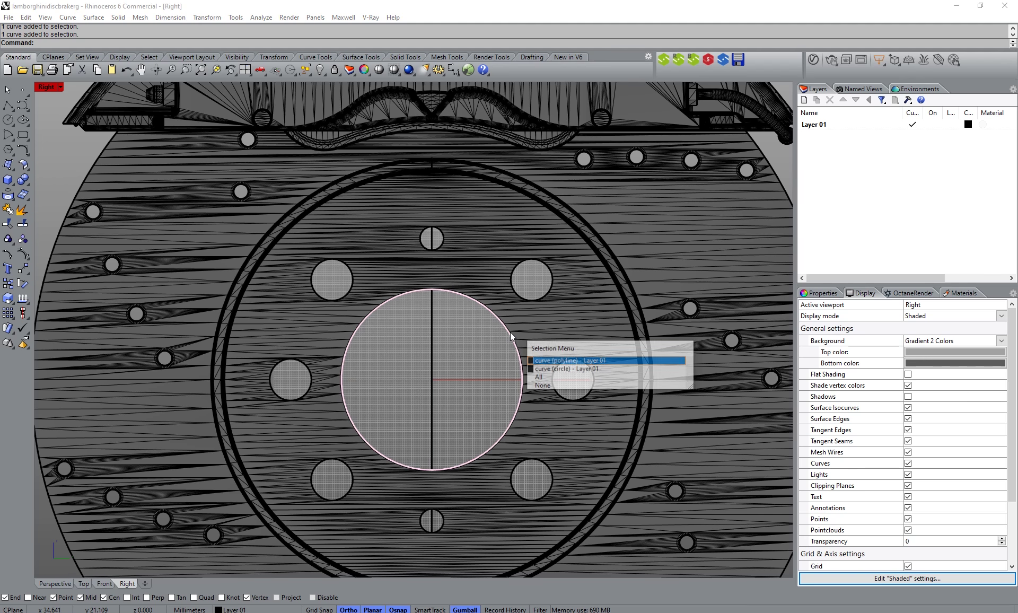
click(583, 370)
key(Delete)
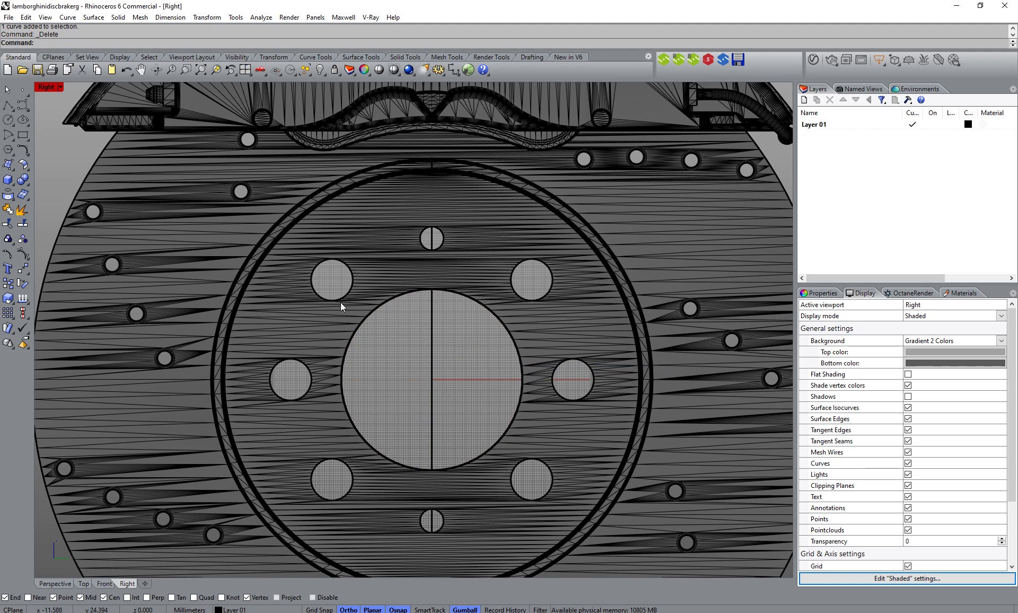
Step: Draw a three-point circle around the central hole through the projected polyline's vertices, with only End snapping active
click(9, 120)
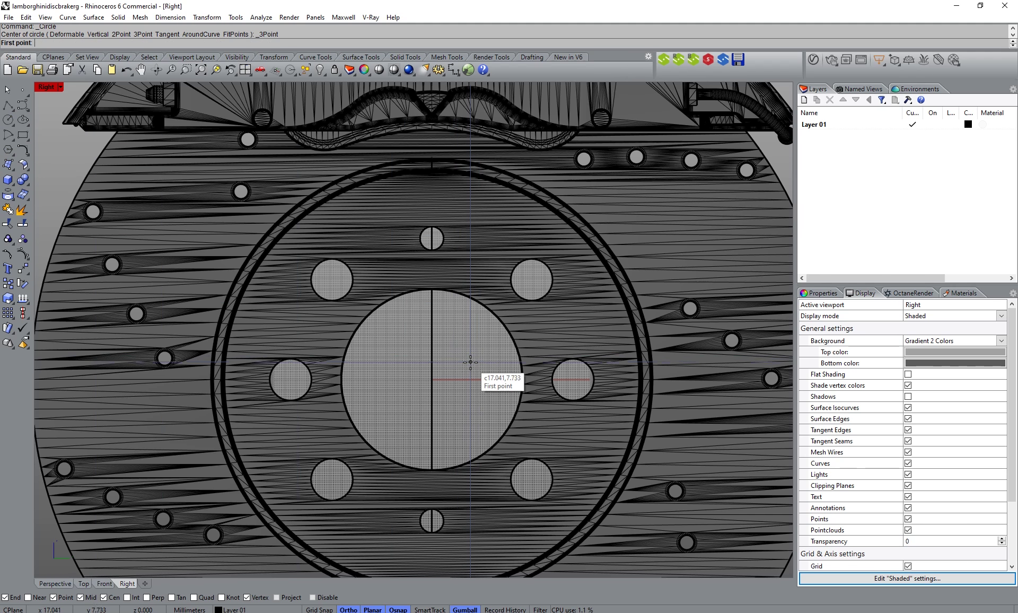
scroll(470, 362, up, 5)
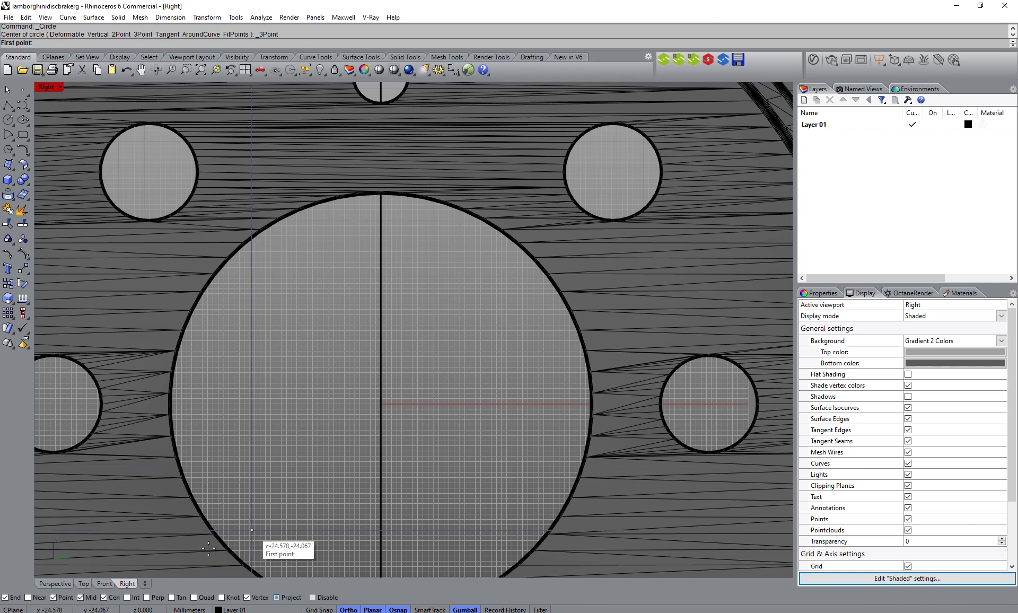
right_click(5, 597)
scroll(533, 306, up, 5)
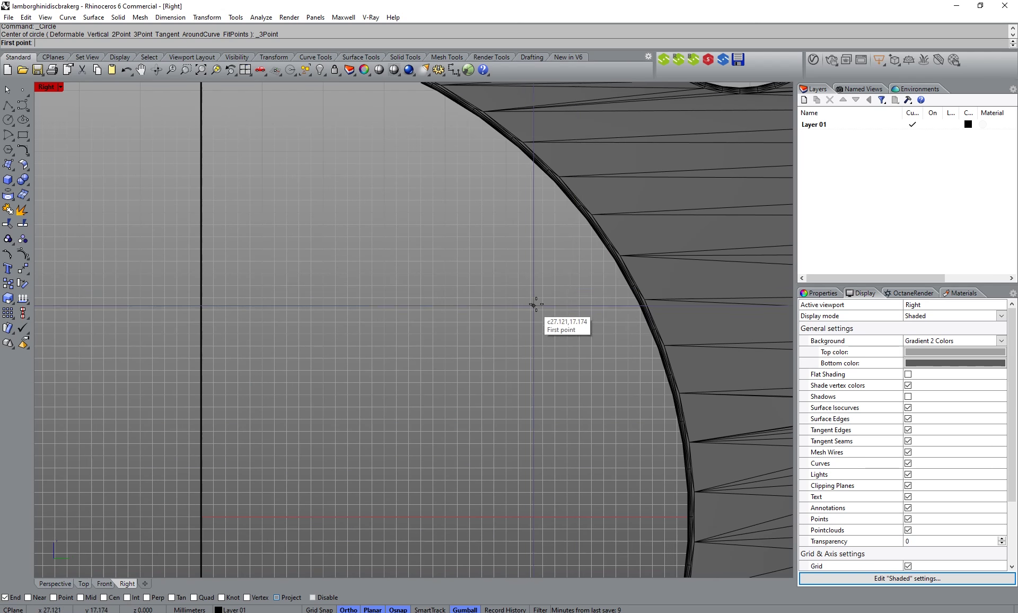
scroll(613, 291, up, 4)
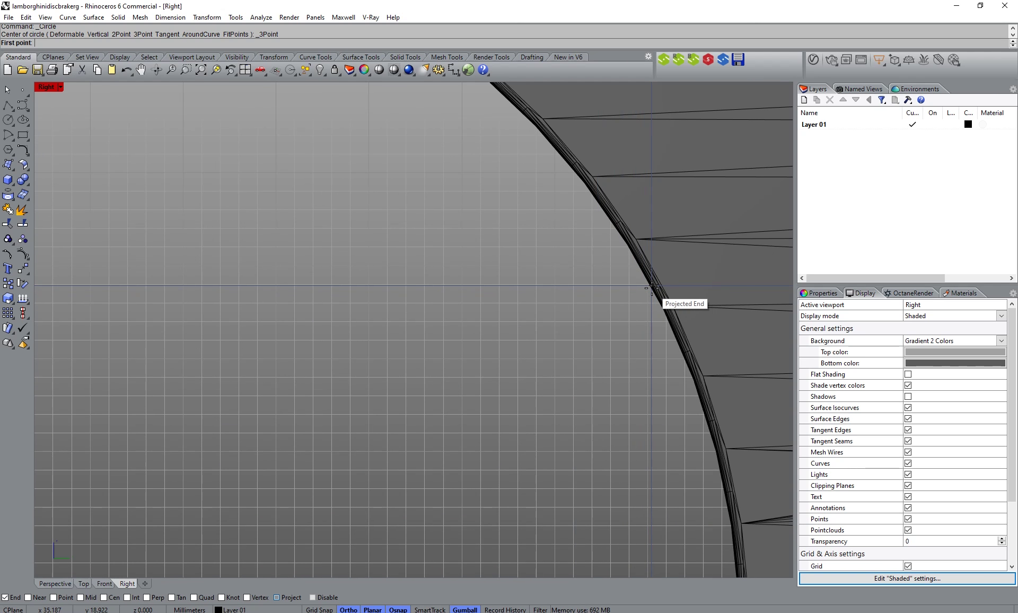
scroll(652, 287, up, 10)
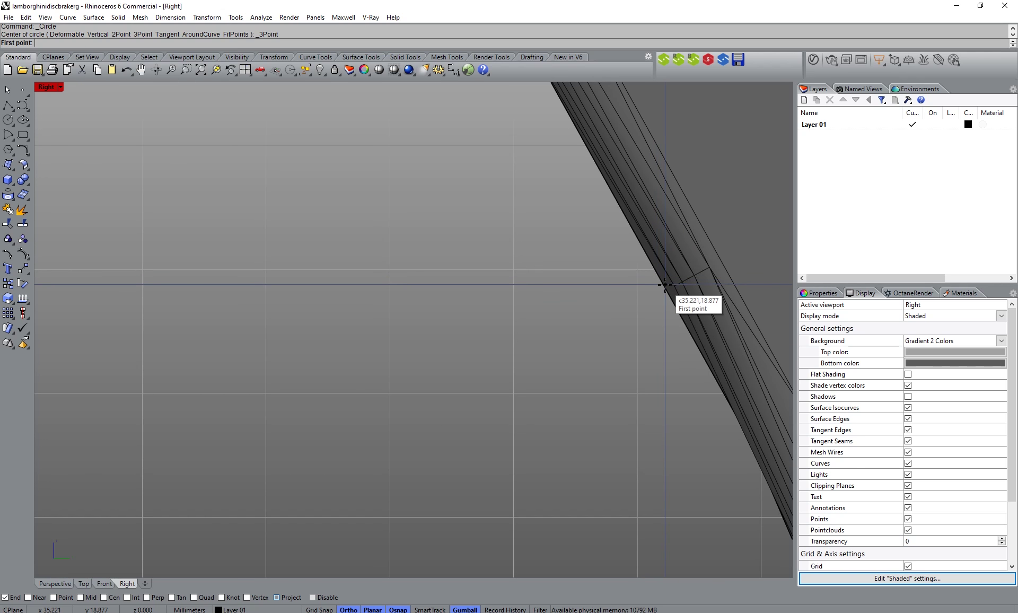
click(659, 280)
scroll(636, 276, down, 8)
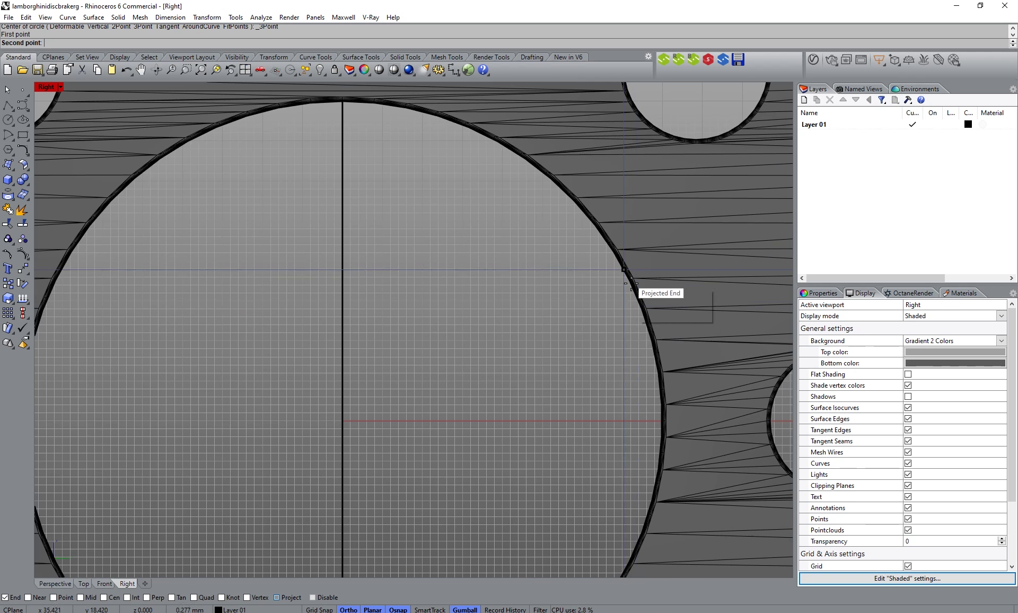
click(647, 327)
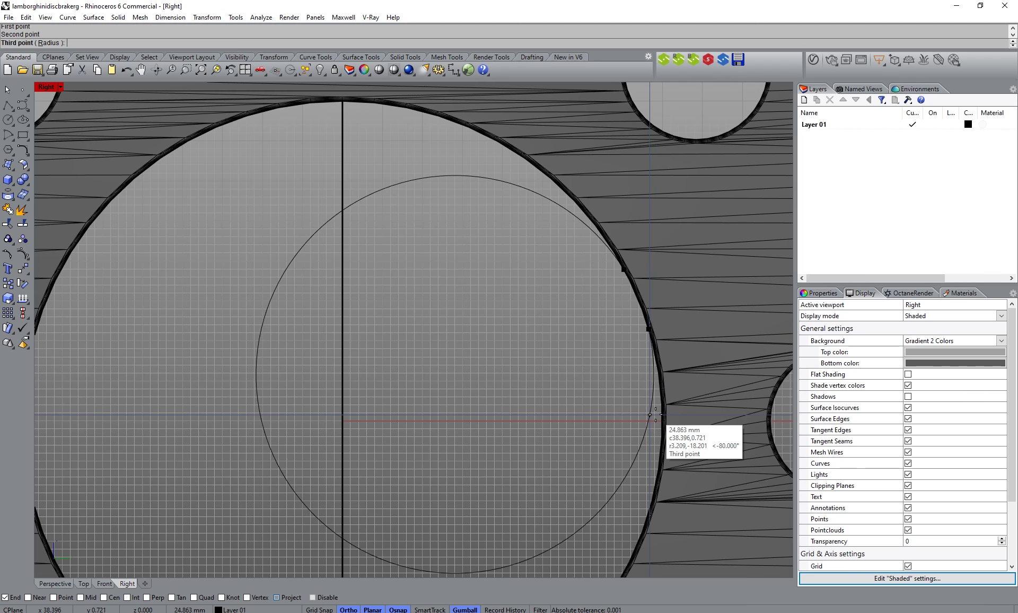
click(656, 452)
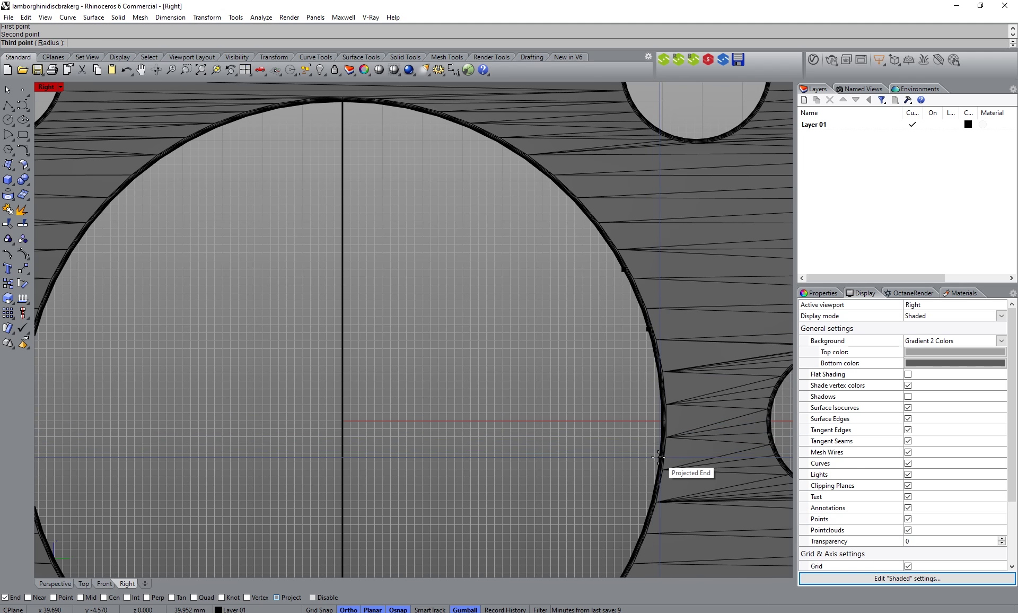
scroll(548, 326, down, 4)
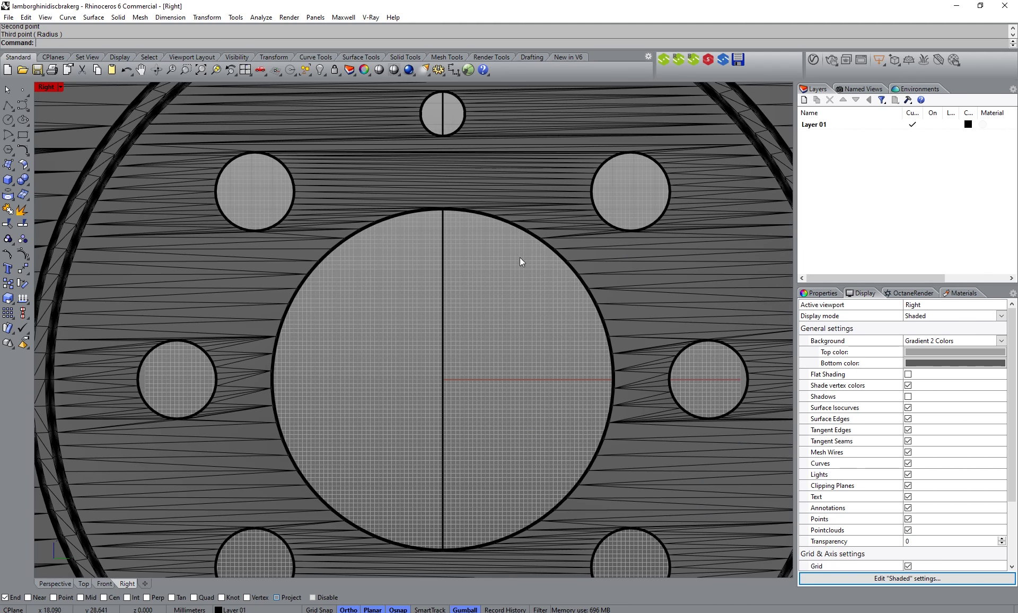
Step: Check the new circle's centre against the origin and delete the projected polyline around the central hole, keeping the circle
click(526, 235)
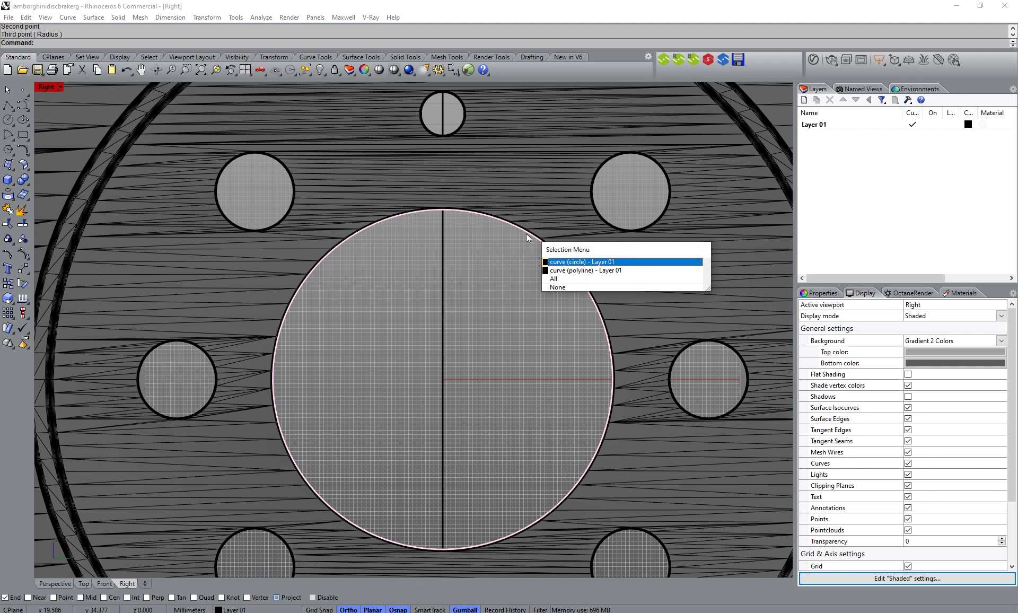
click(571, 262)
scroll(448, 386, up, 6)
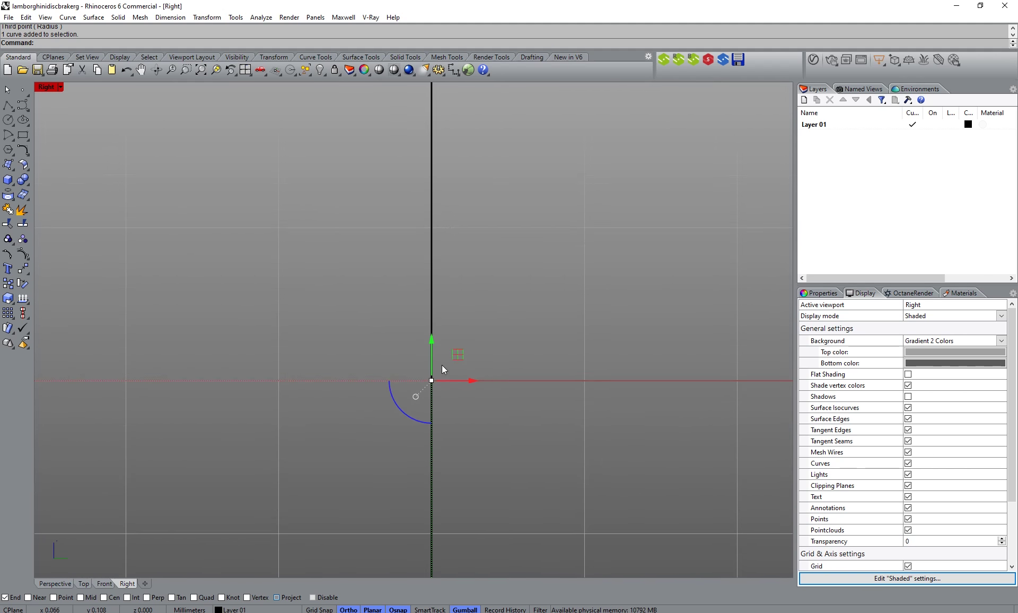
mouse_move(420, 416)
right_down()
mouse_move(380, 406)
mouse_move(425, 349)
mouse_move(320, 392)
mouse_move(456, 365)
mouse_move(449, 355)
right_up()
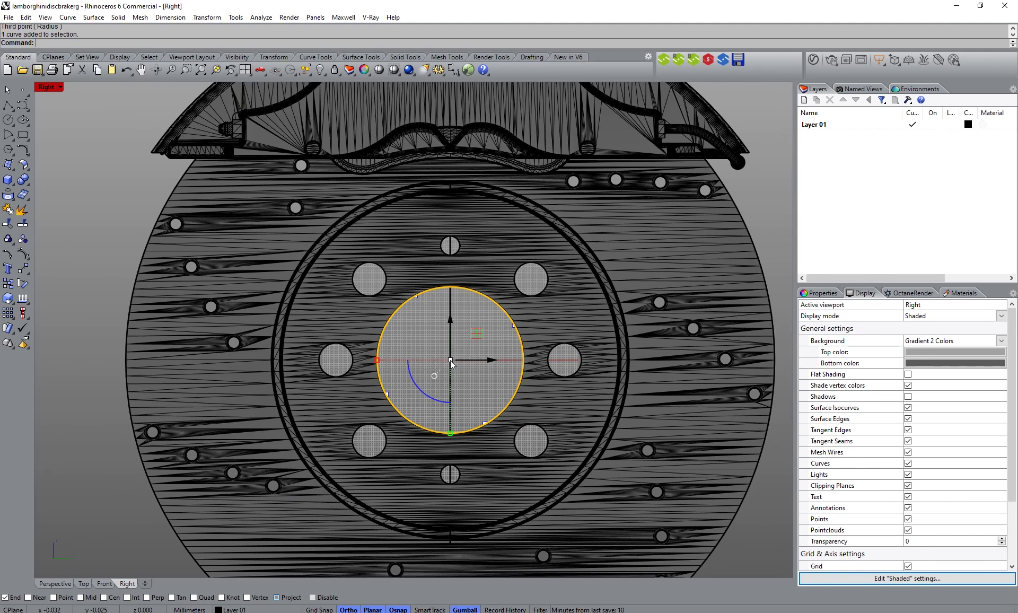
click(504, 321)
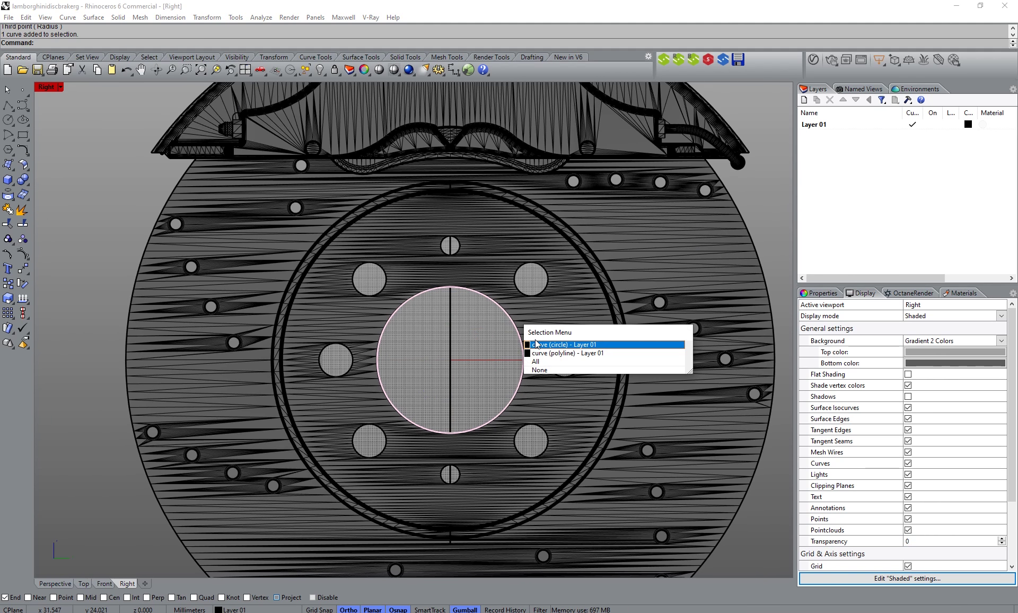
click(564, 354)
key(Delete)
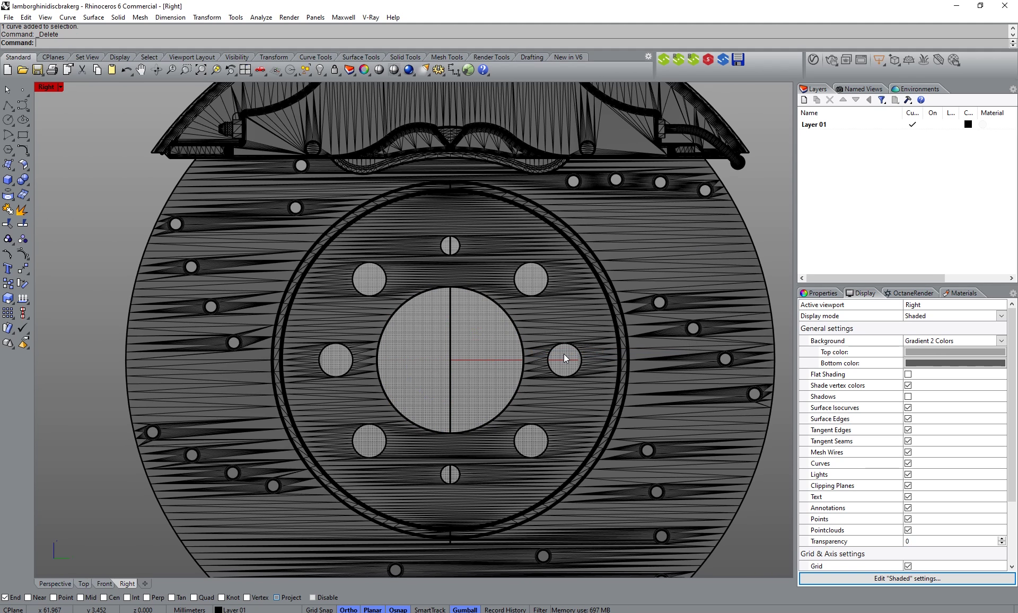
Step: Move the circle's seam point to its lowest quadrant with CrvSeam, enabling Quad snapping
click(512, 329)
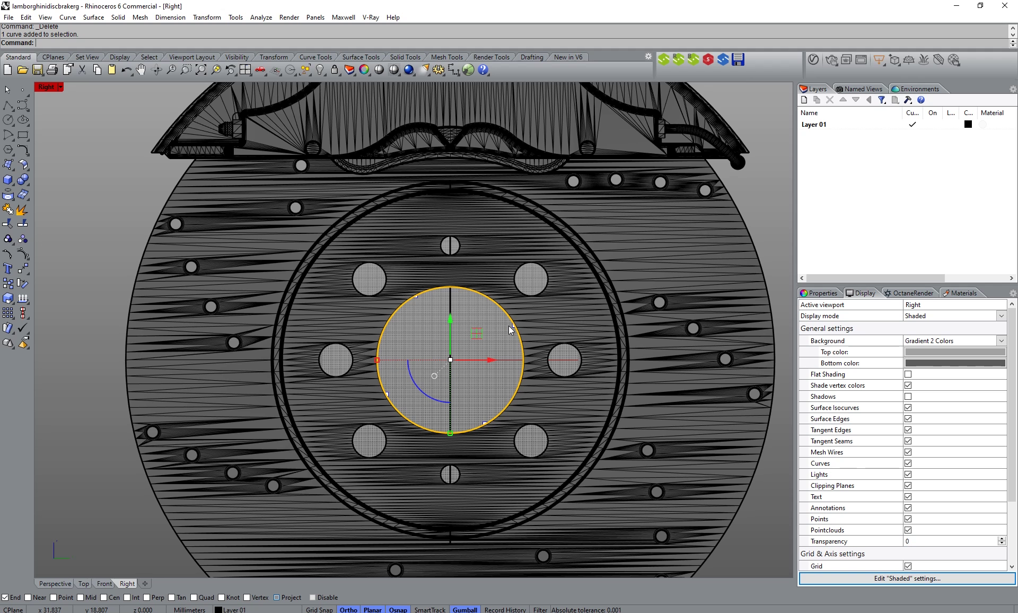
text(CrvSeam)
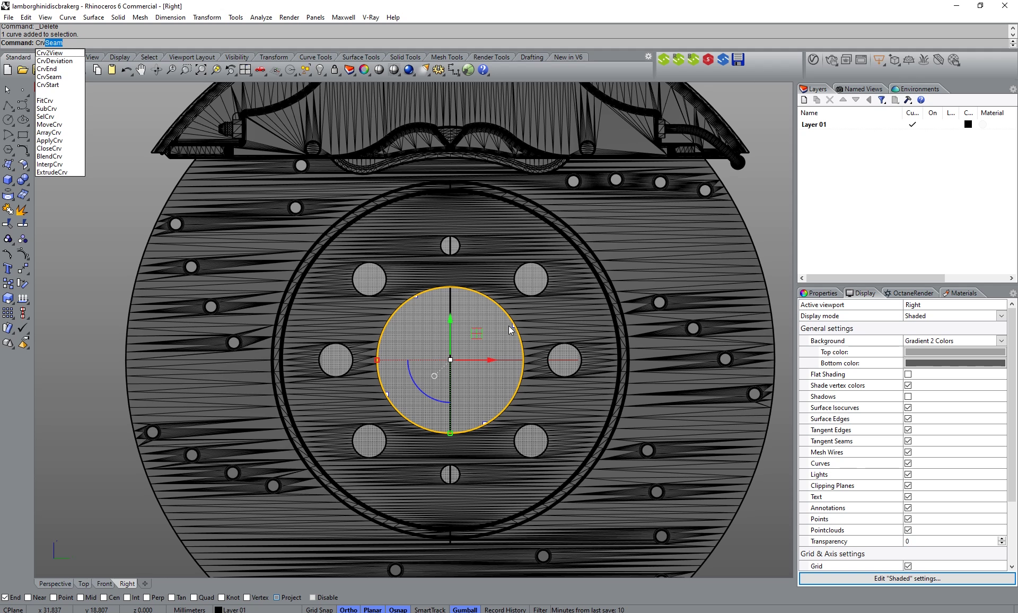
key(Down)
key(Down)
key(Down)
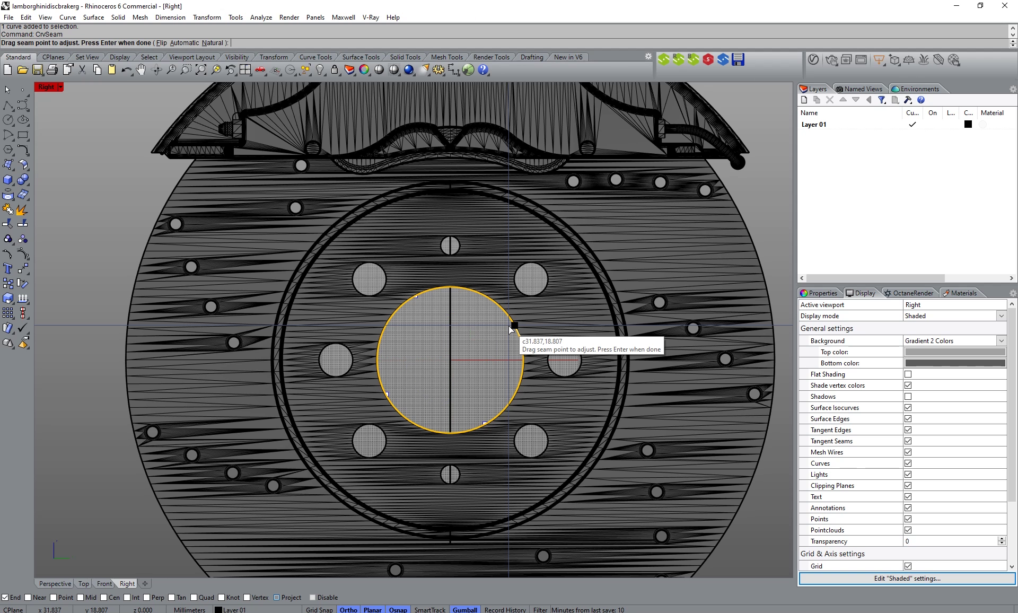
key(Return)
mouse_move(514, 326)
mouse_down()
mouse_move(521, 341)
mouse_move(458, 439)
mouse_move(441, 440)
mouse_move(450, 438)
mouse_up()
click(194, 598)
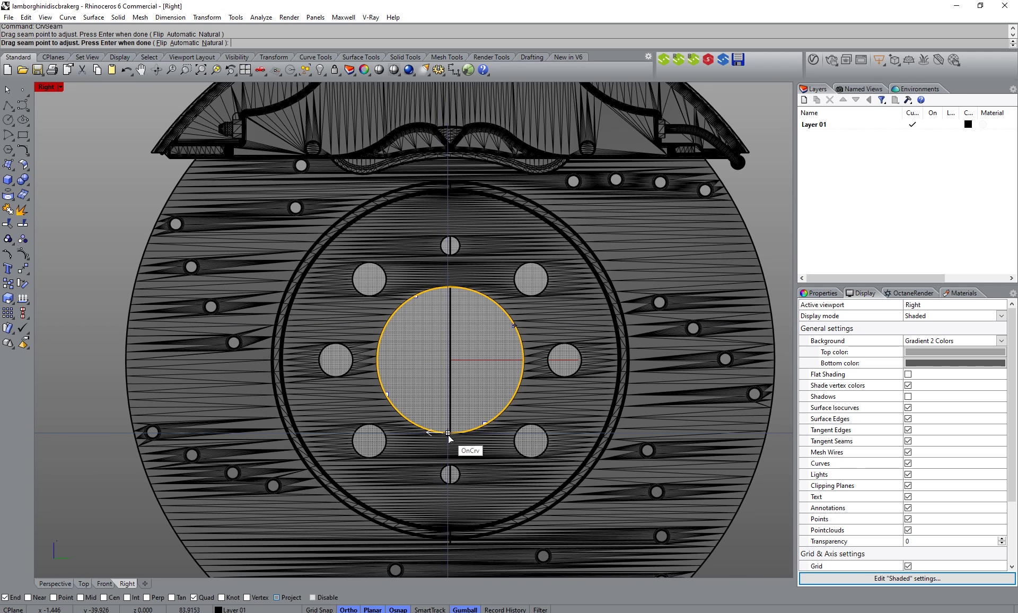
key(Return)
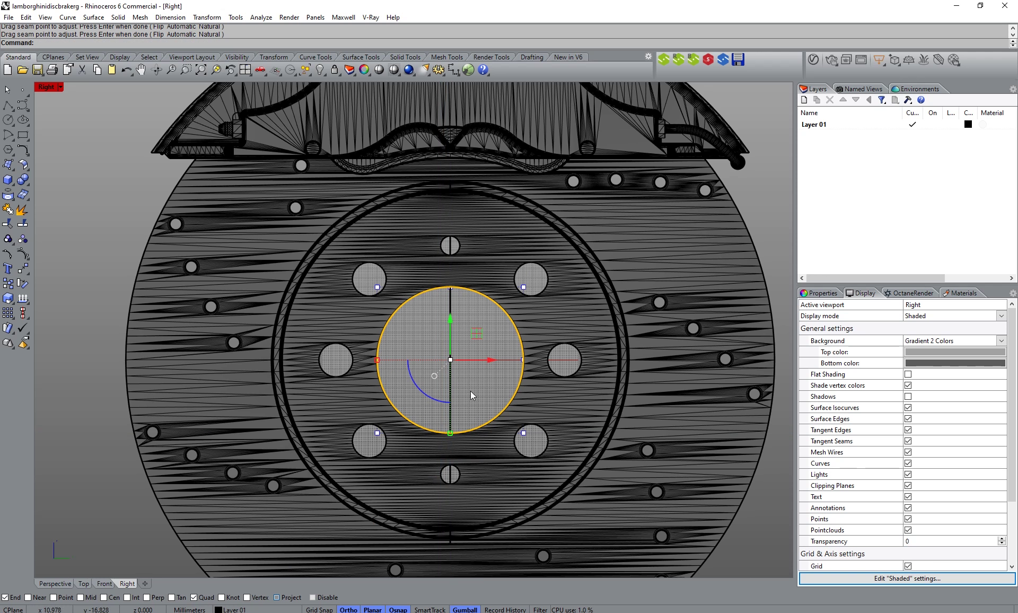
key(Escape)
Step: Select all curves and meshes of the brake assembly and place a point at the circle's centre using Cen snapping
scroll(477, 362, down, 5)
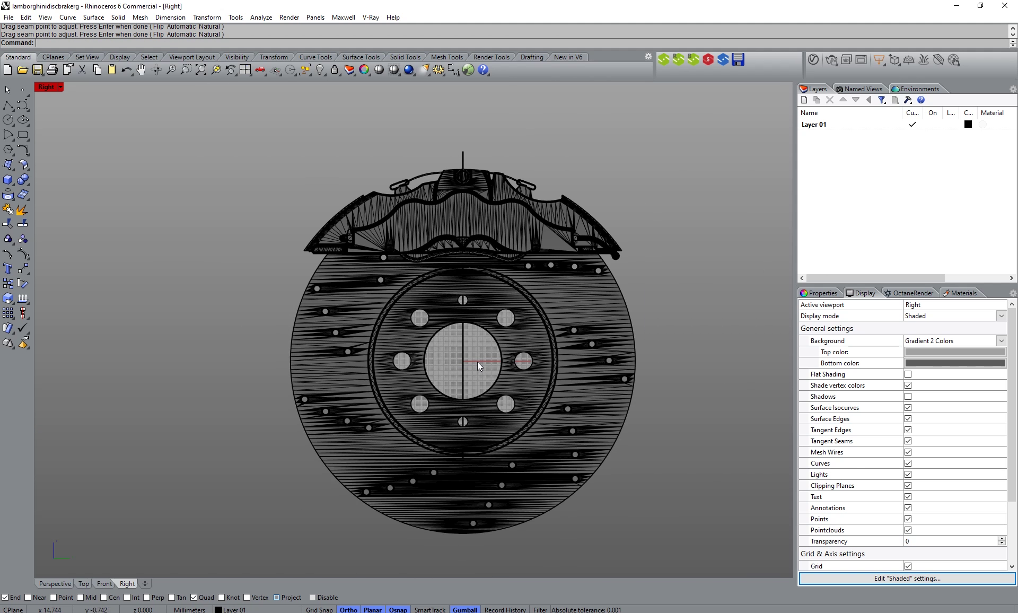
drag(242, 140, 681, 563)
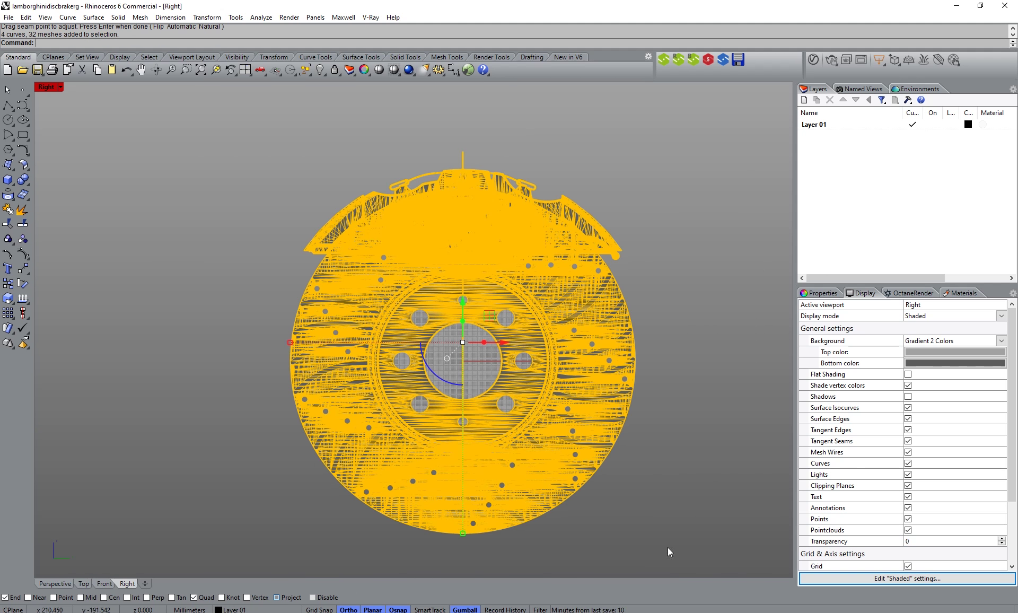
click(23, 90)
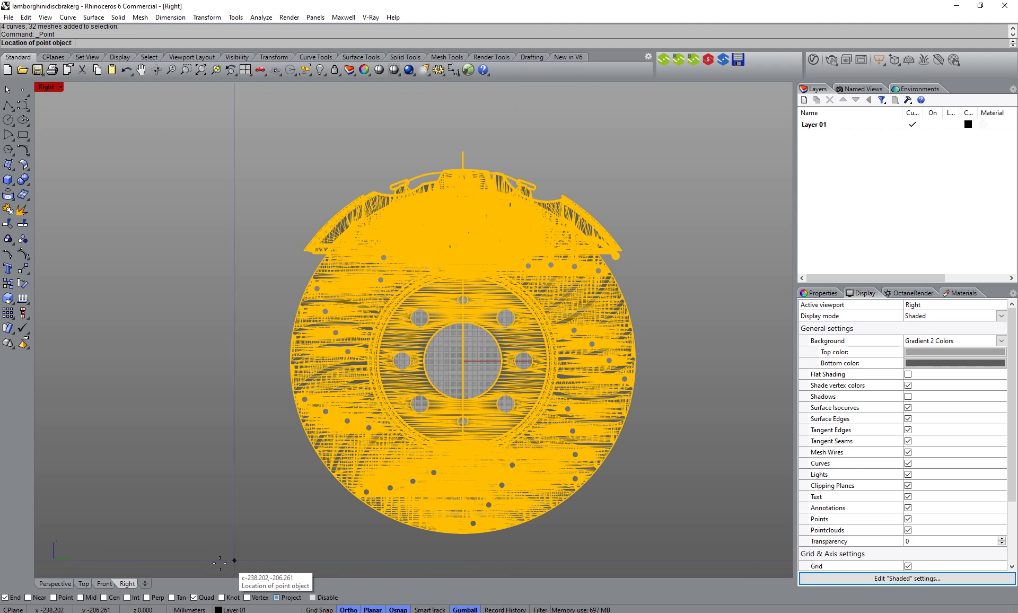
click(104, 597)
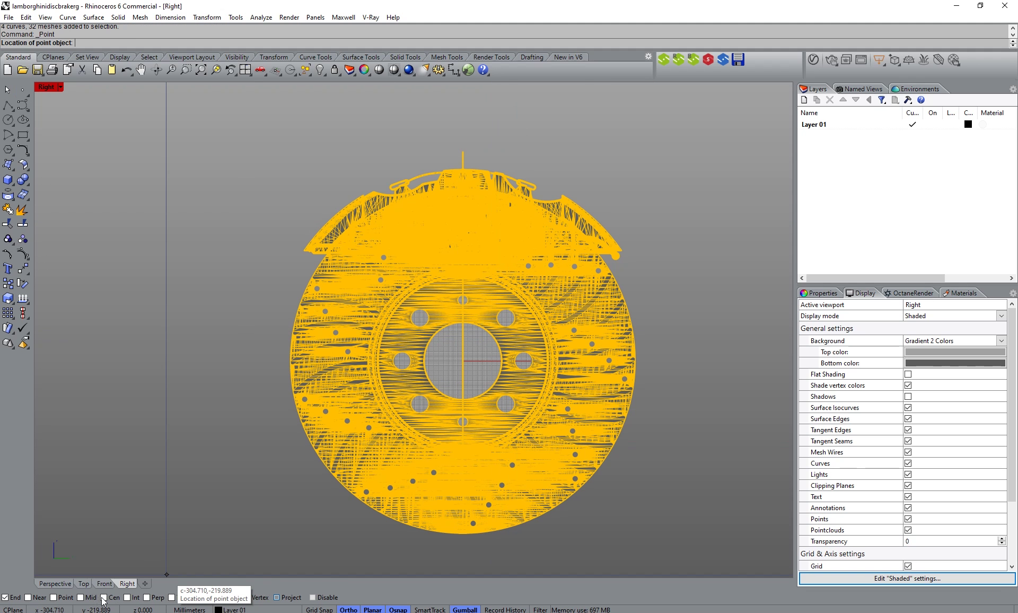
click(497, 348)
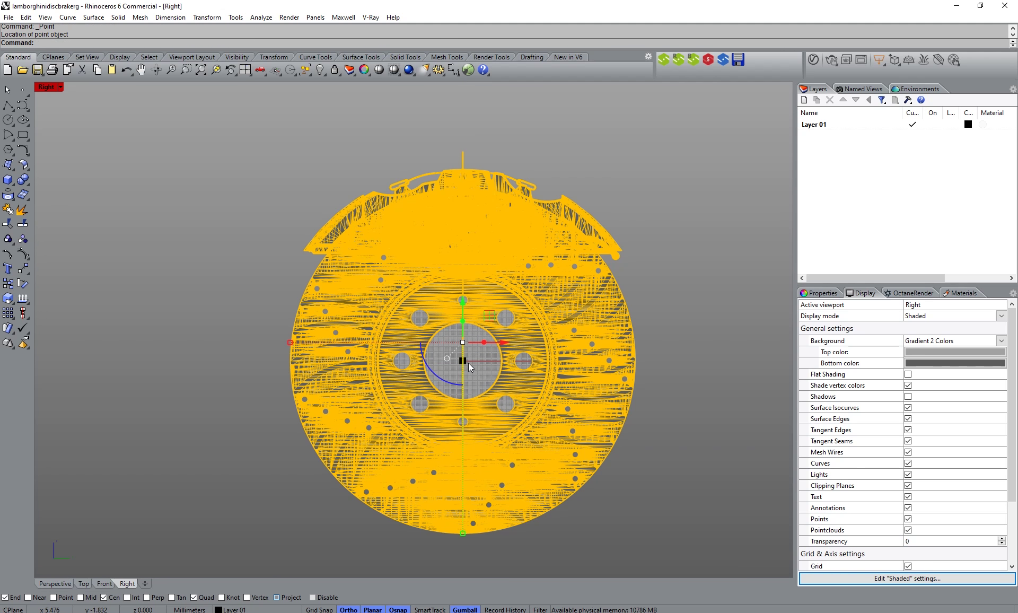
Step: Add the centre point to the selection and move everything from that point to the world origin, w0,0,0, with Point snapping enabled
scroll(469, 362, up, 10)
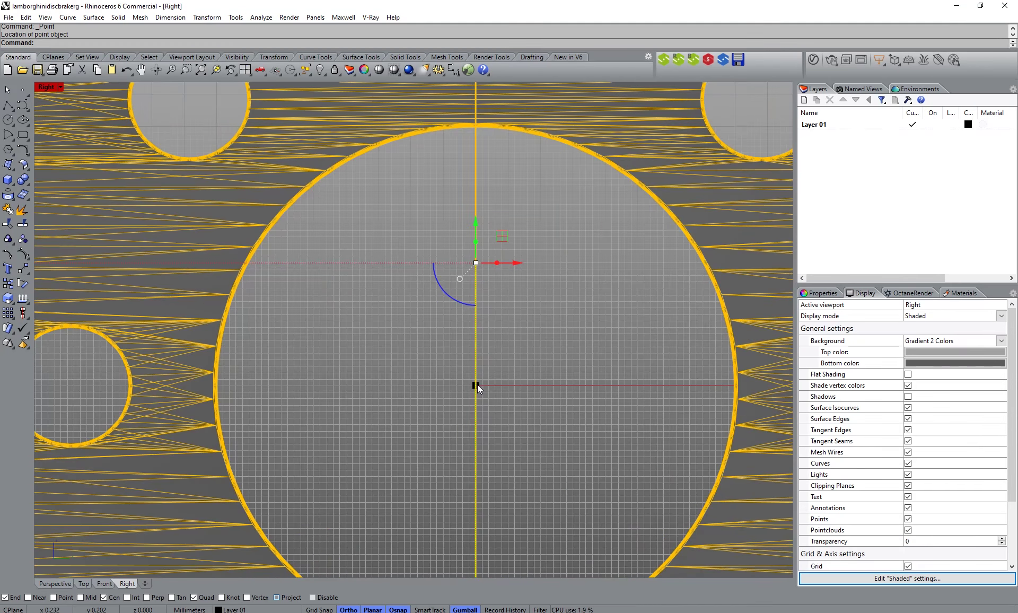
click(476, 386)
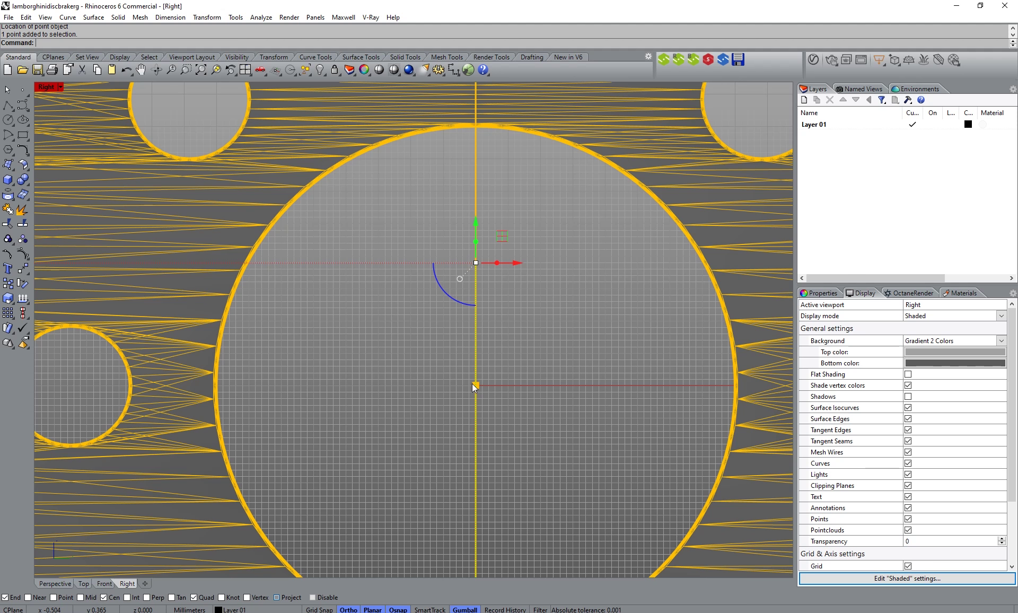
text(m)
key(Return)
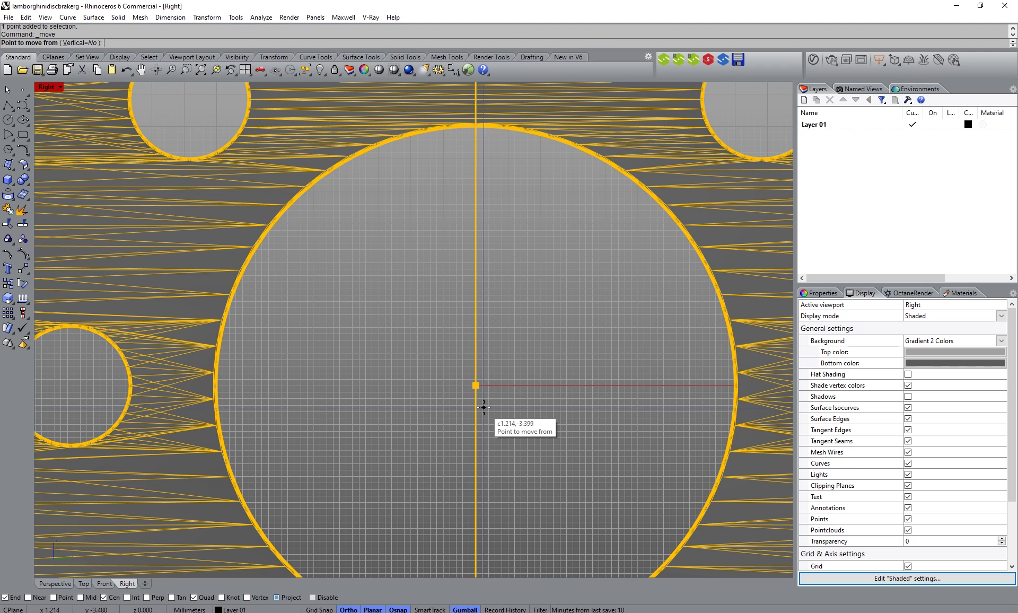
click(54, 598)
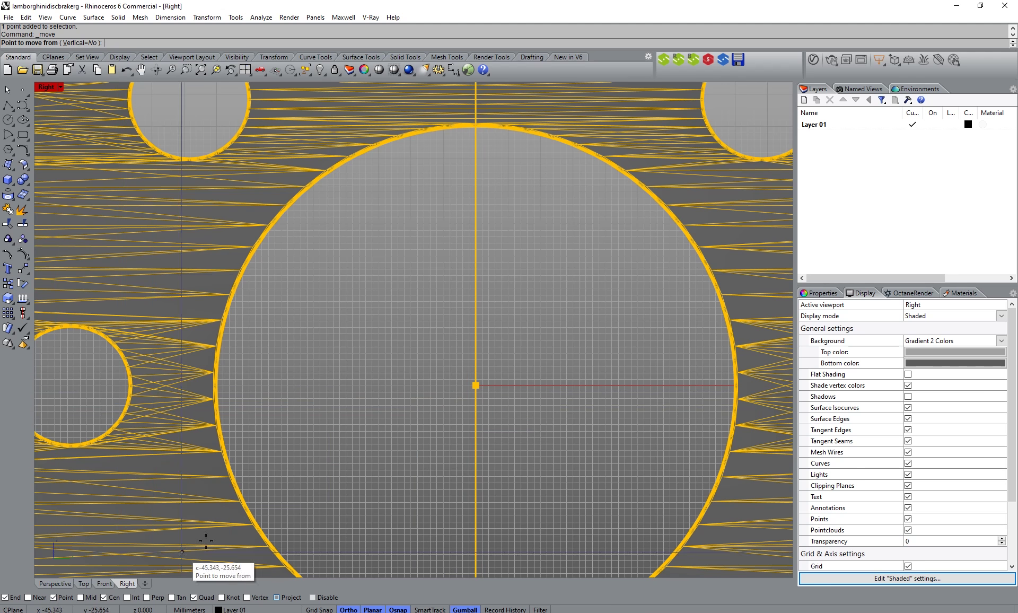
click(476, 386)
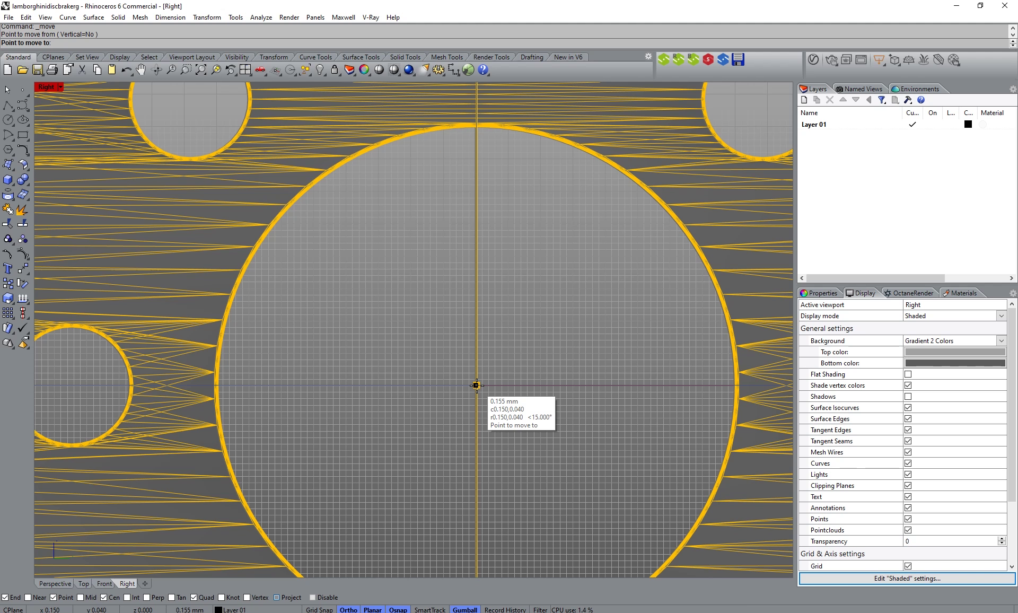
text(w0,0,0)
key(Return)
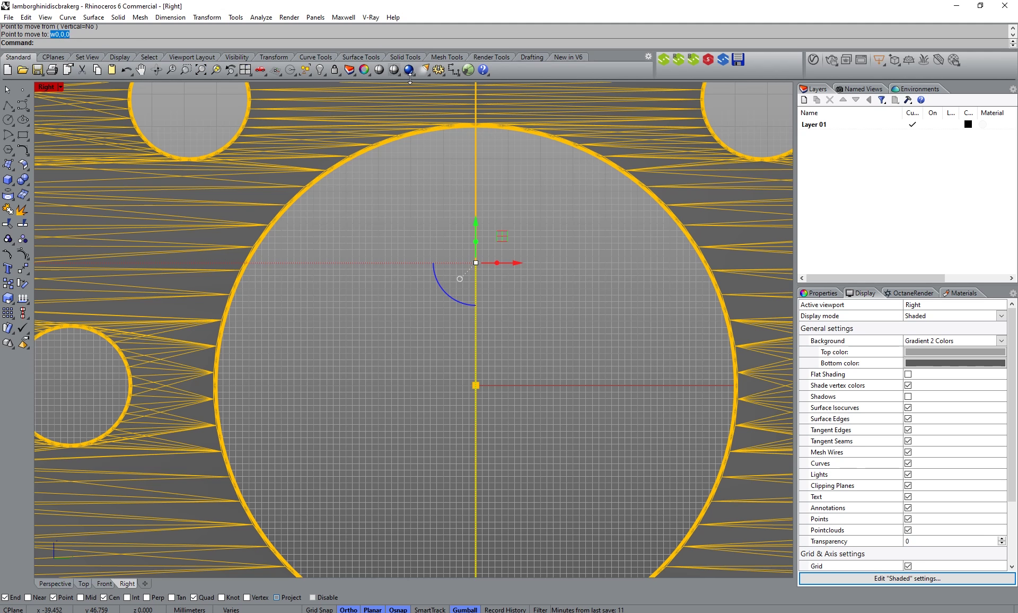
Step: Review the command macros assigned to the keyboard shortcuts in the Rhino options
click(438, 70)
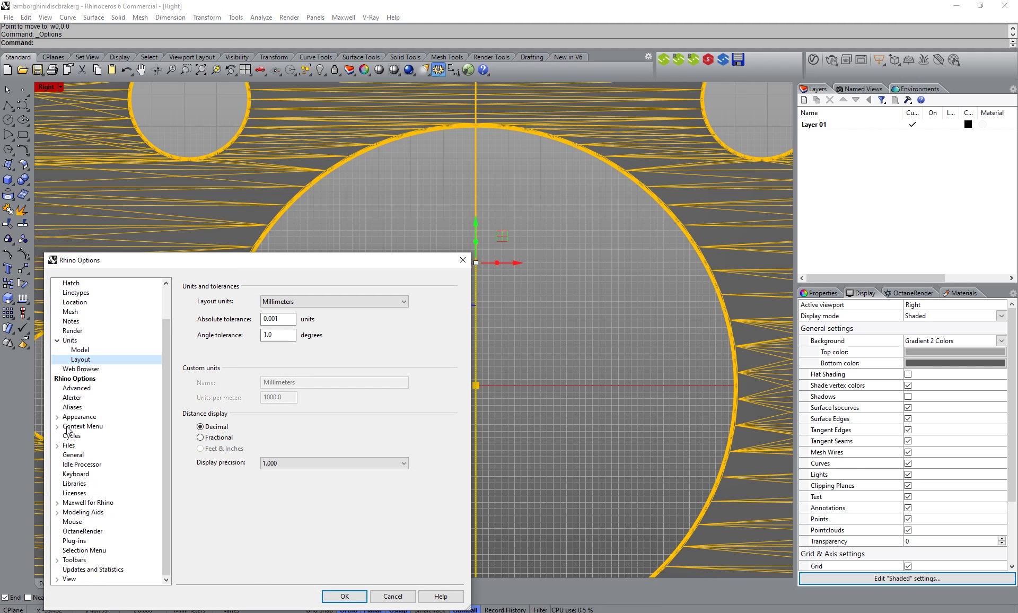
click(80, 474)
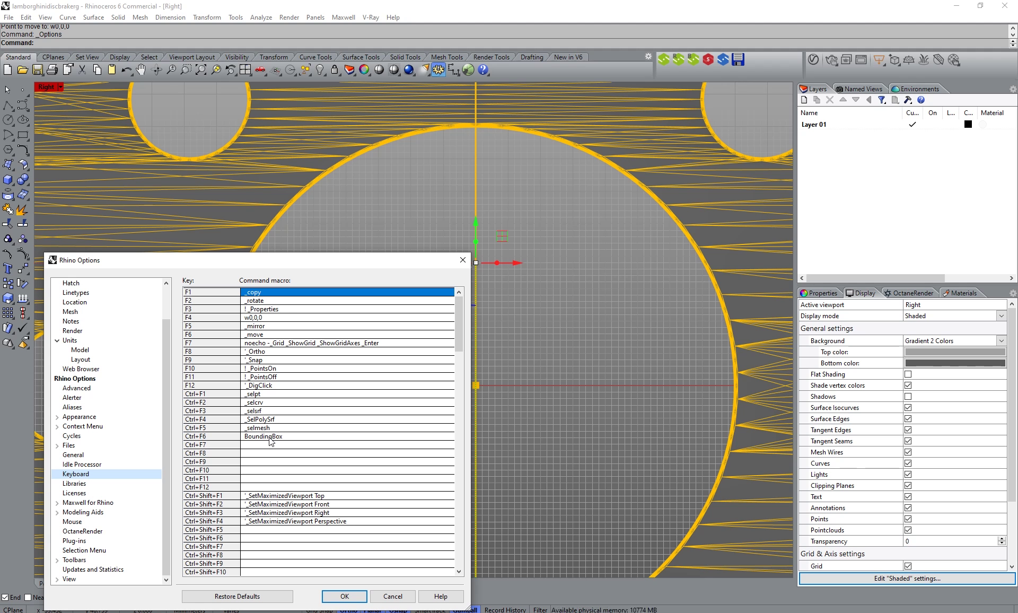
click(346, 597)
Step: Inspect up close how the moved centre point and vertical line align with the origin axes
scroll(474, 387, up, 5)
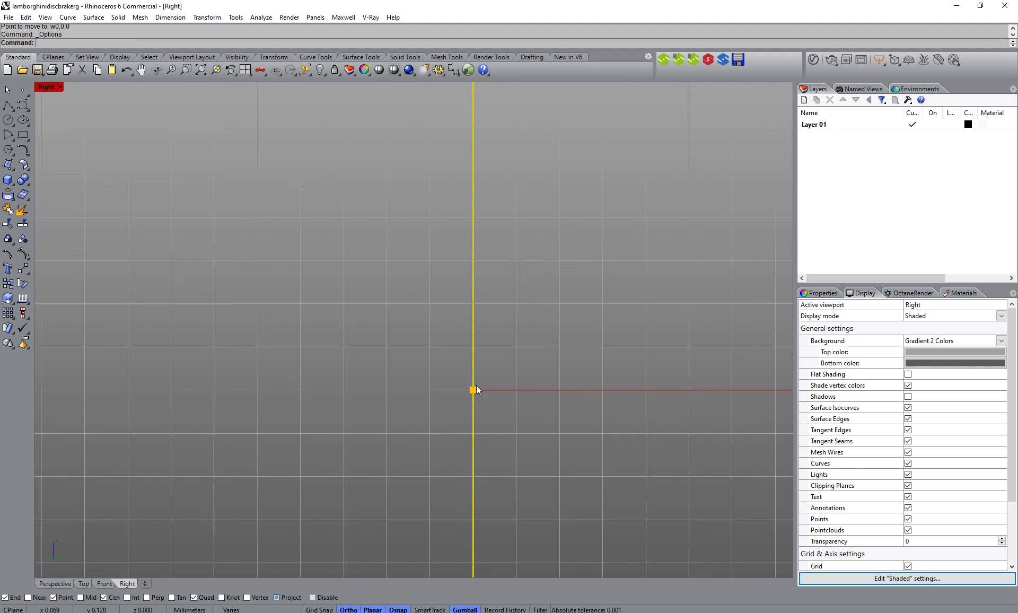
scroll(477, 385, up, 5)
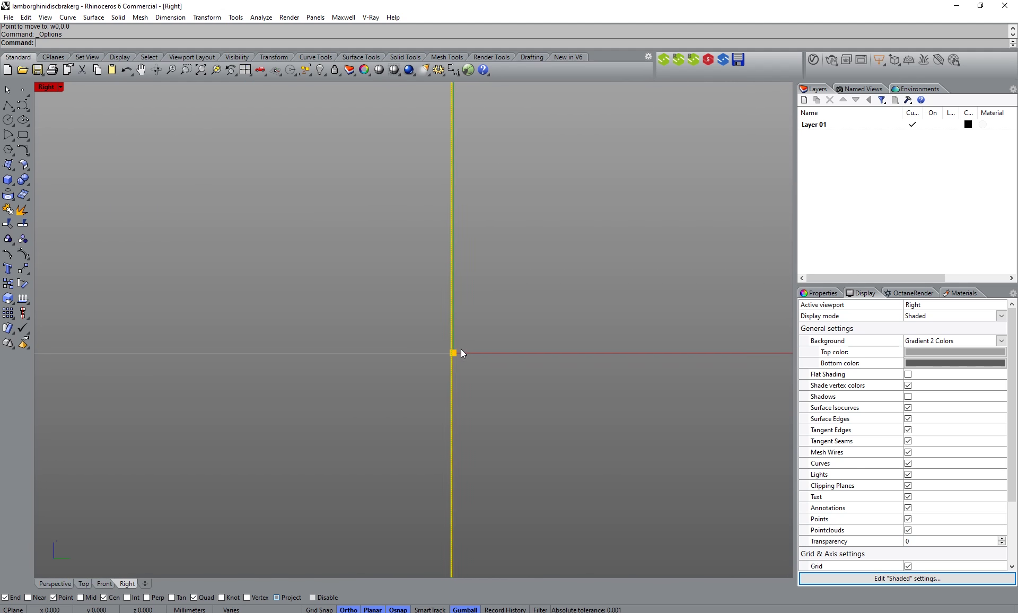
scroll(432, 366, up, 3)
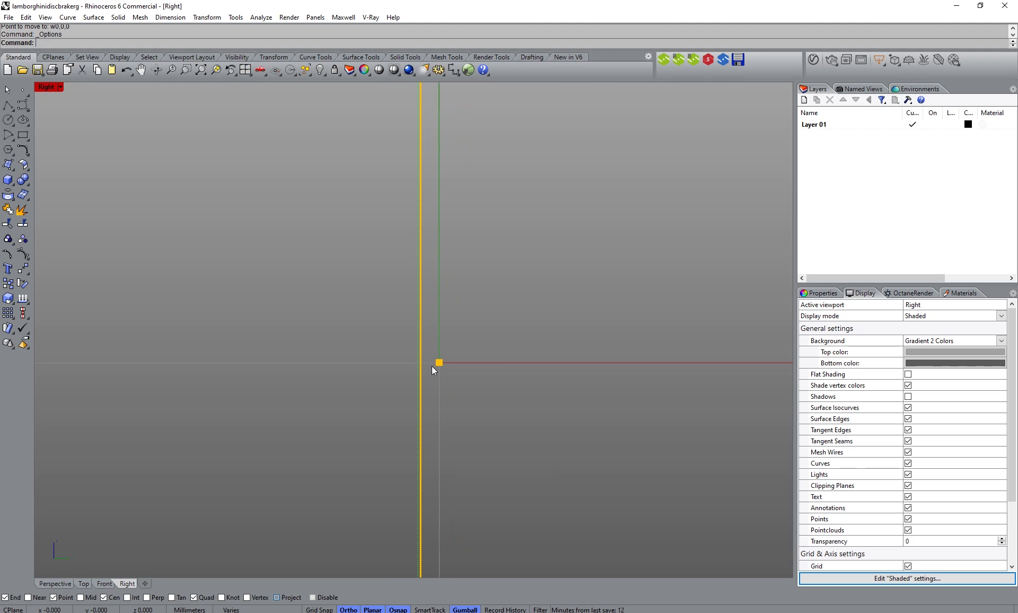
Step: Compare the vertical construction line's alignment with the origin point at several magnifications
scroll(438, 379, down, 3)
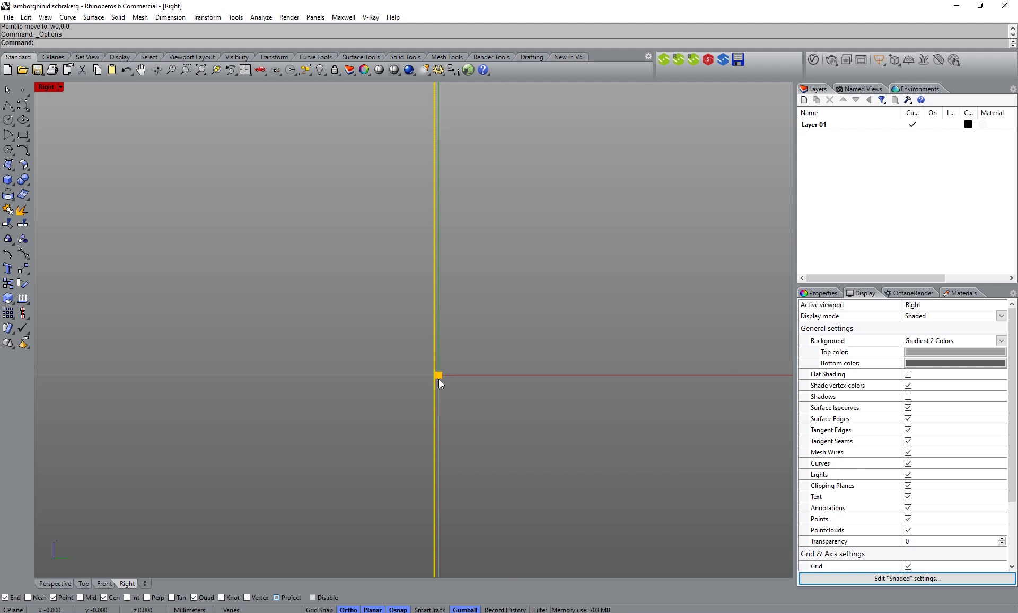
scroll(450, 390, down, 1)
scroll(462, 406, down, 5)
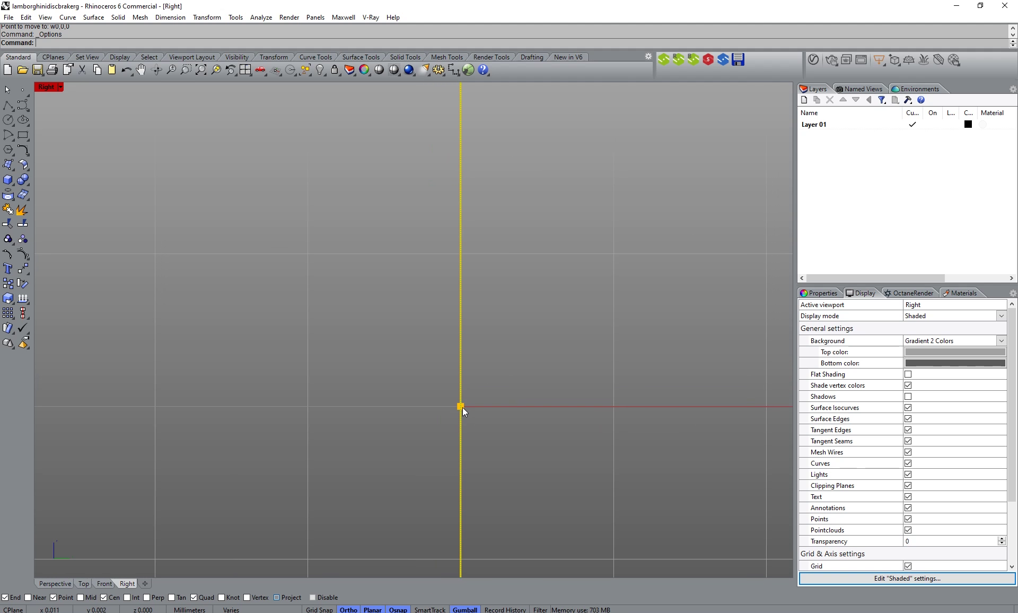
scroll(462, 403, down, 3)
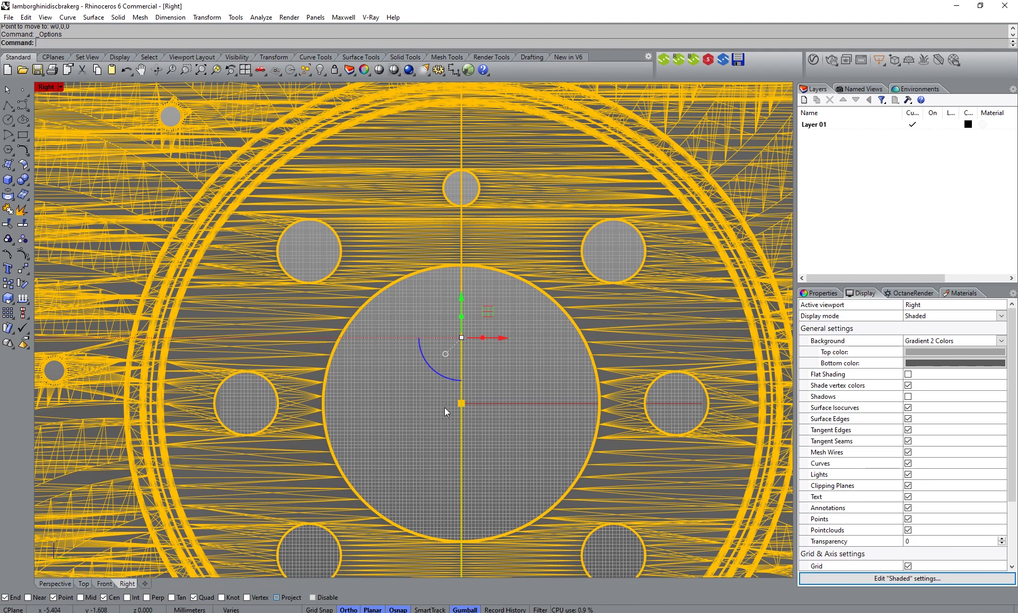
scroll(448, 406, up, 10)
right_drag(482, 415, 405, 432)
scroll(337, 431, up, 5)
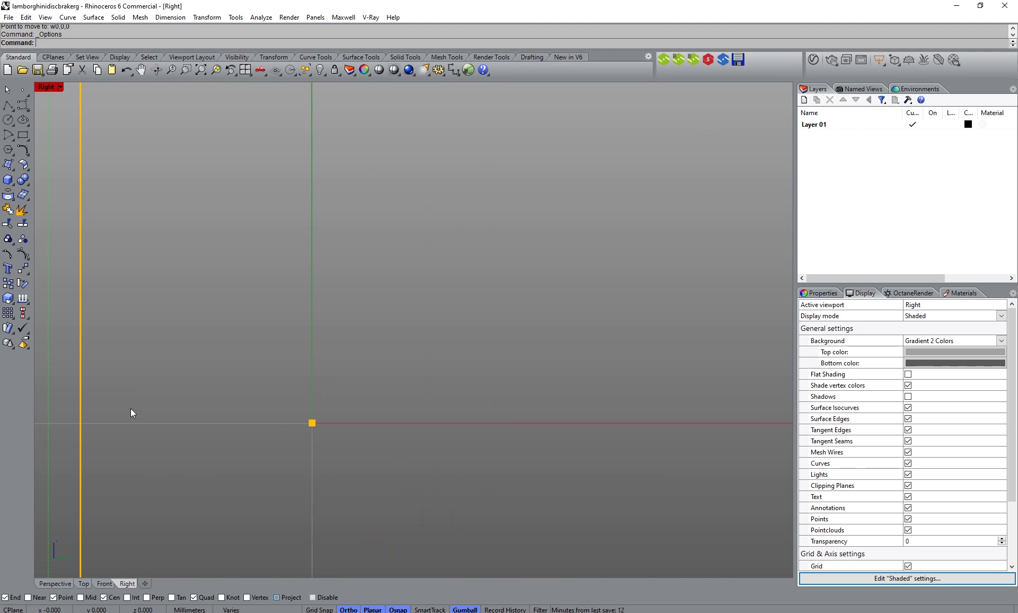
Step: Delete the two overlapping vertical construction lines through the hub centre and the circle traced around the central hole
click(79, 403)
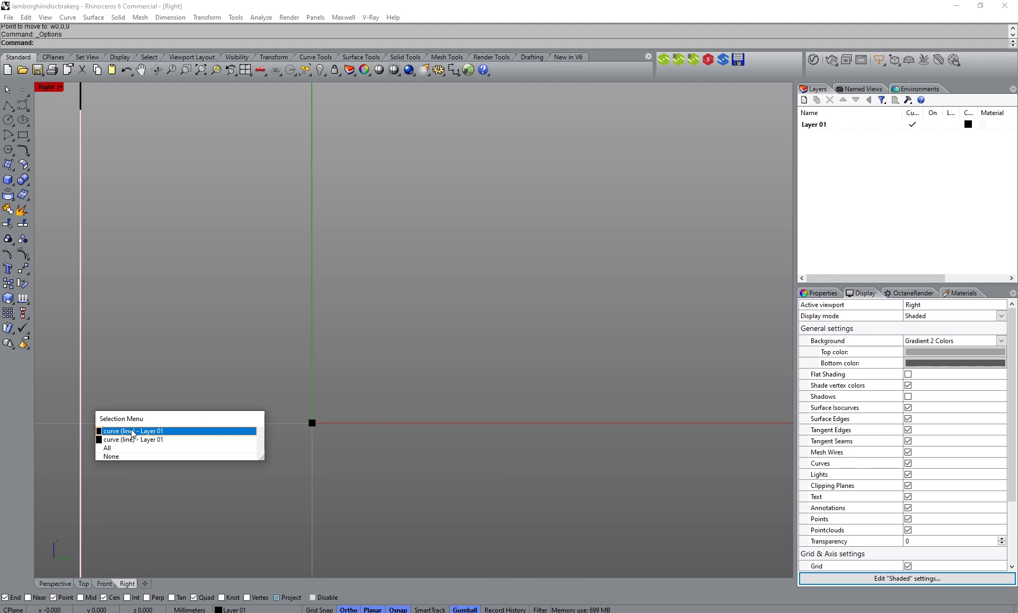
click(132, 431)
scroll(352, 375, down, 6)
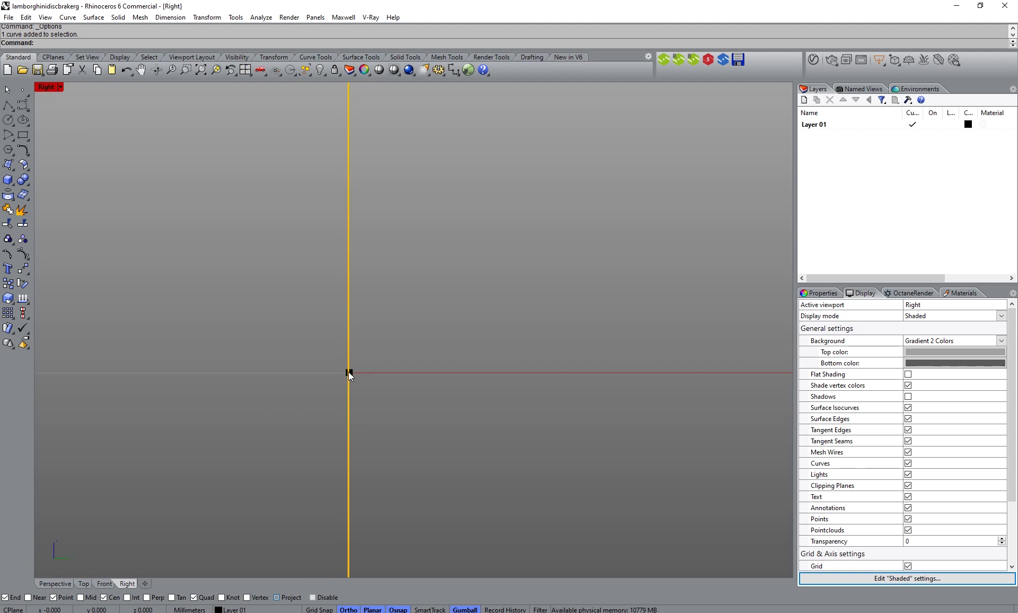
scroll(352, 373, down, 6)
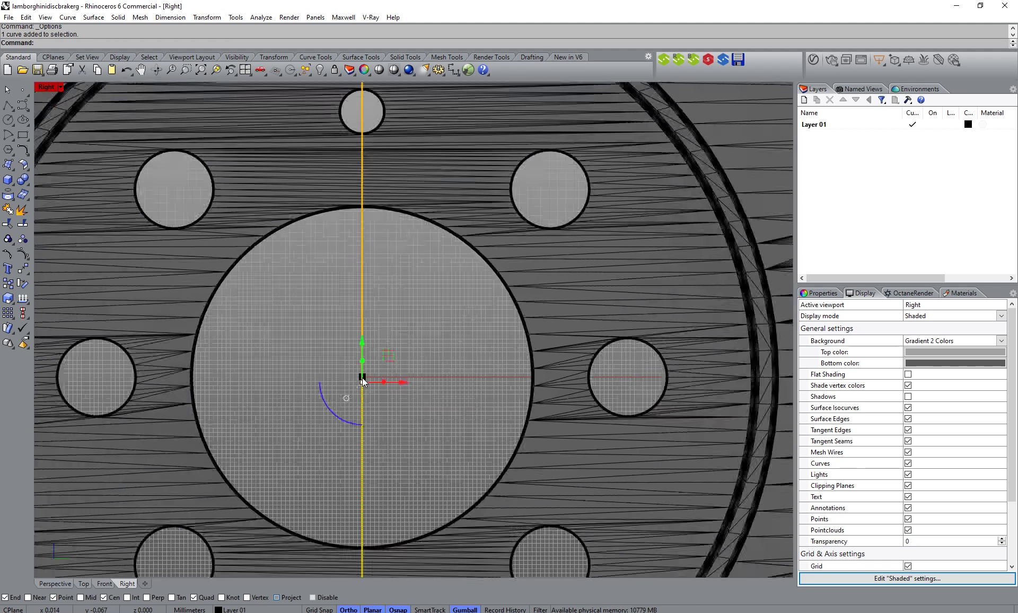
scroll(363, 382, down, 3)
key(Delete)
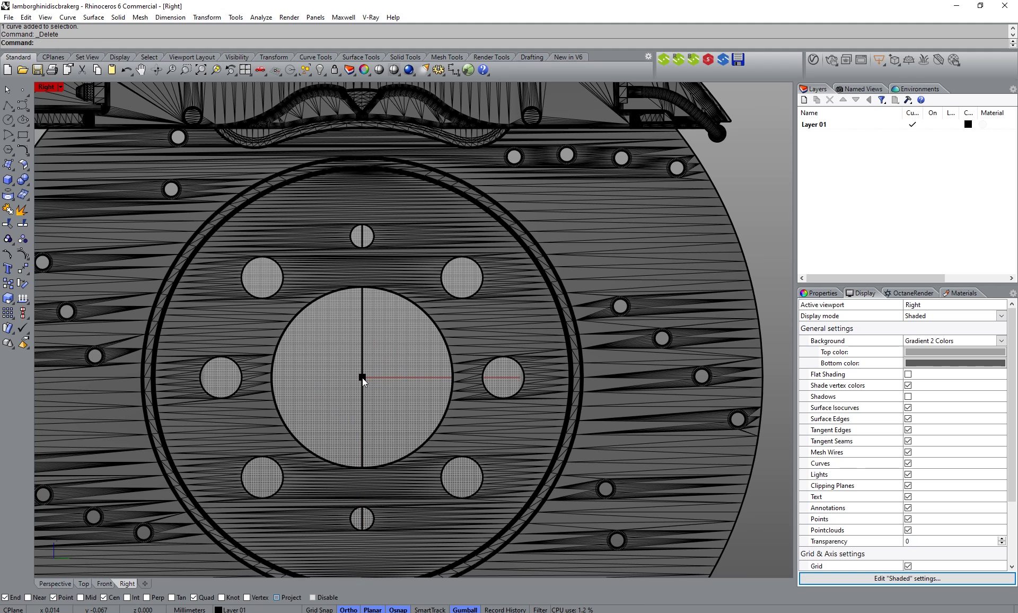
scroll(362, 378, down, 3)
key(ctrl+z)
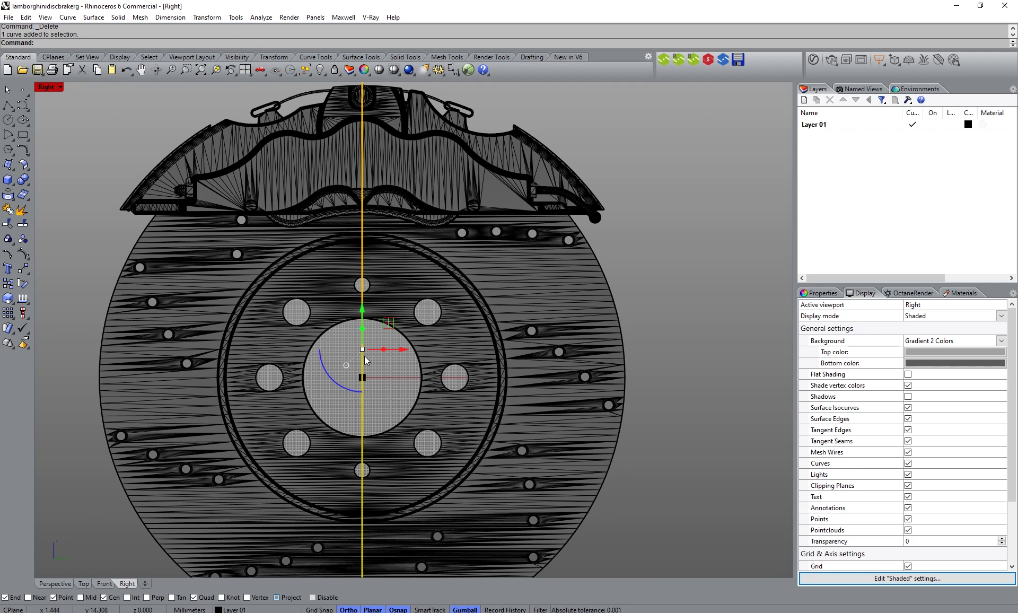
key(Delete)
scroll(364, 357, down, 3)
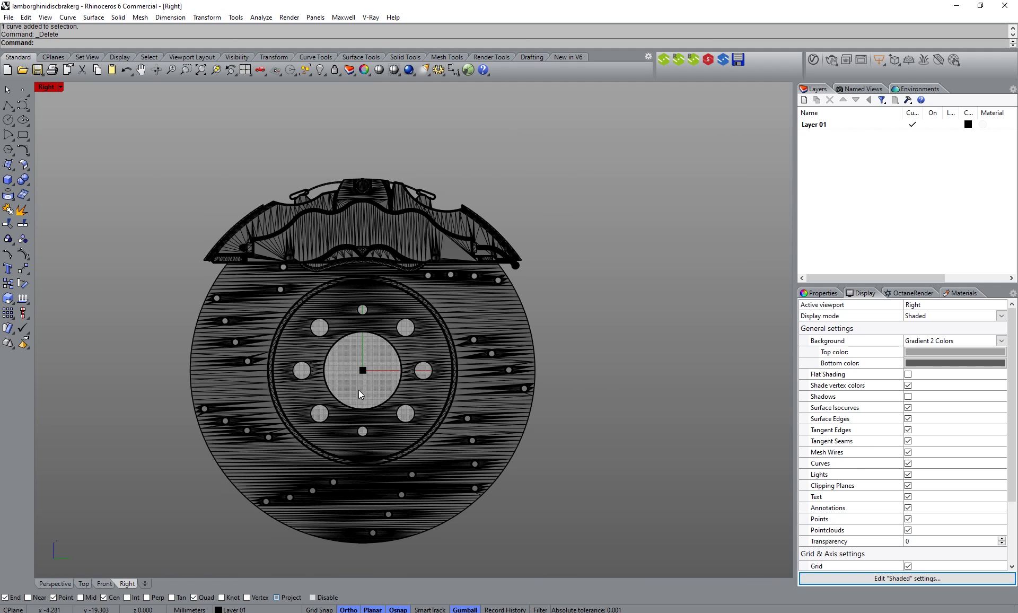
click(387, 343)
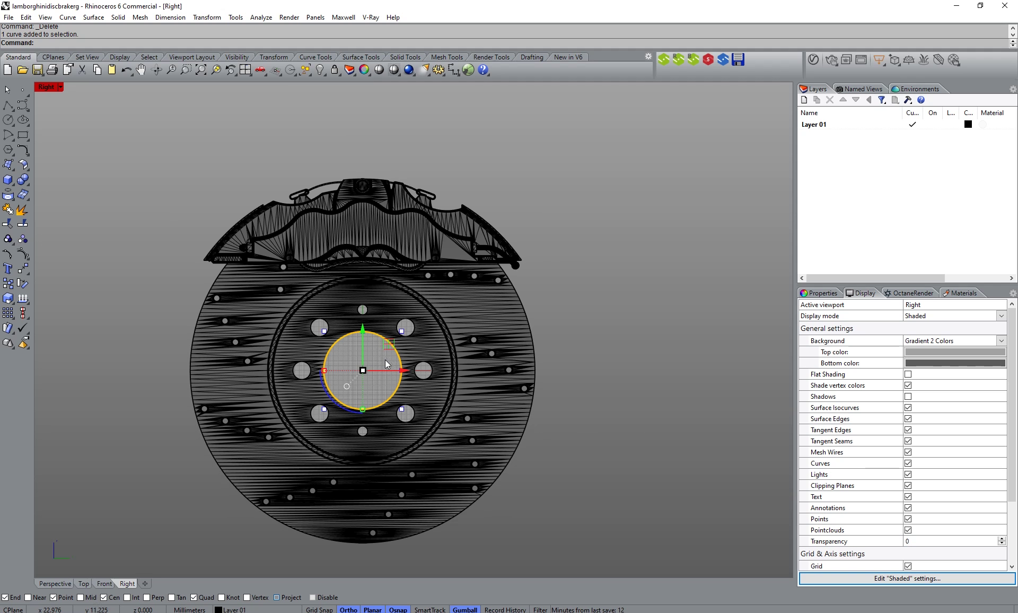
key(Delete)
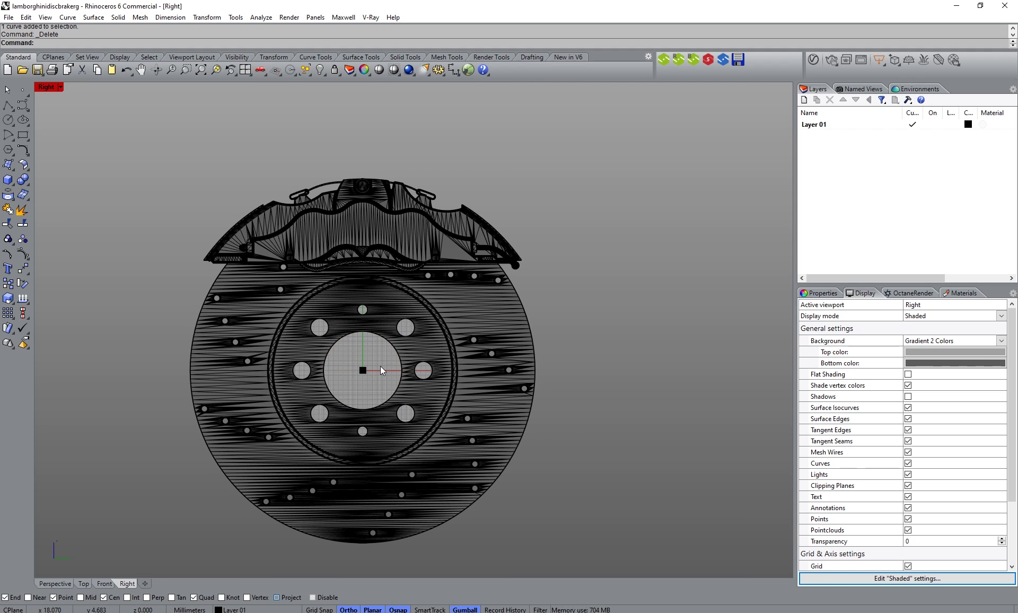
Step: Highlight the hub mesh and the disc mesh in turn to check their centring on the origin, including in the Perspective view
right_drag(329, 366, 355, 365)
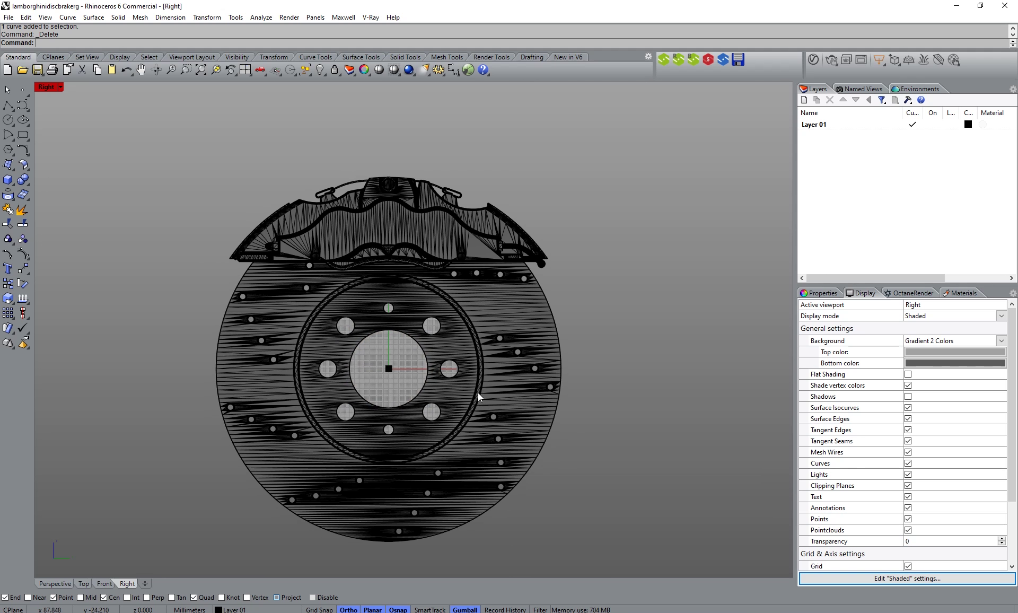
click(370, 407)
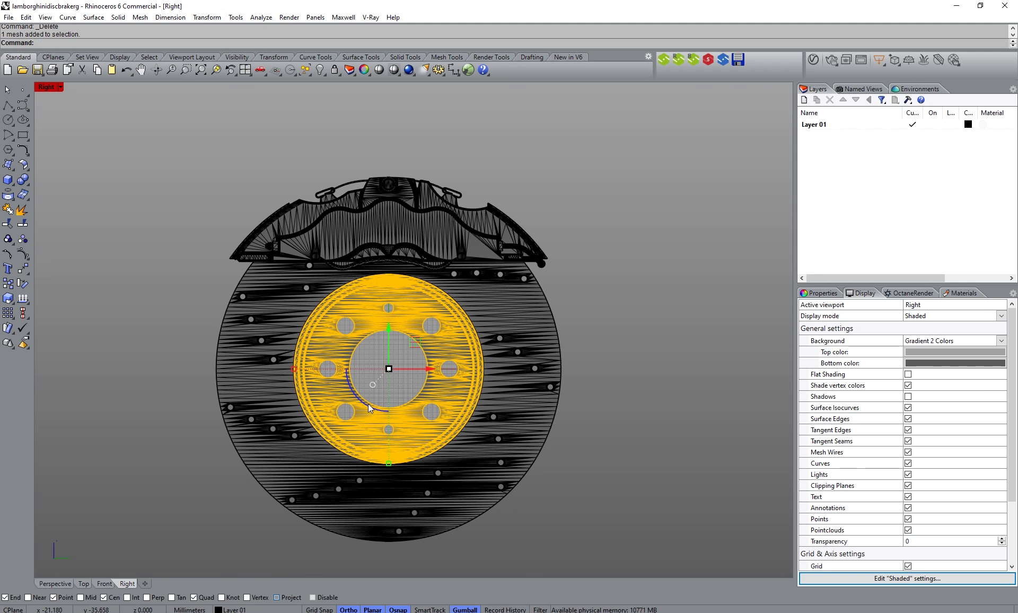
click(571, 314)
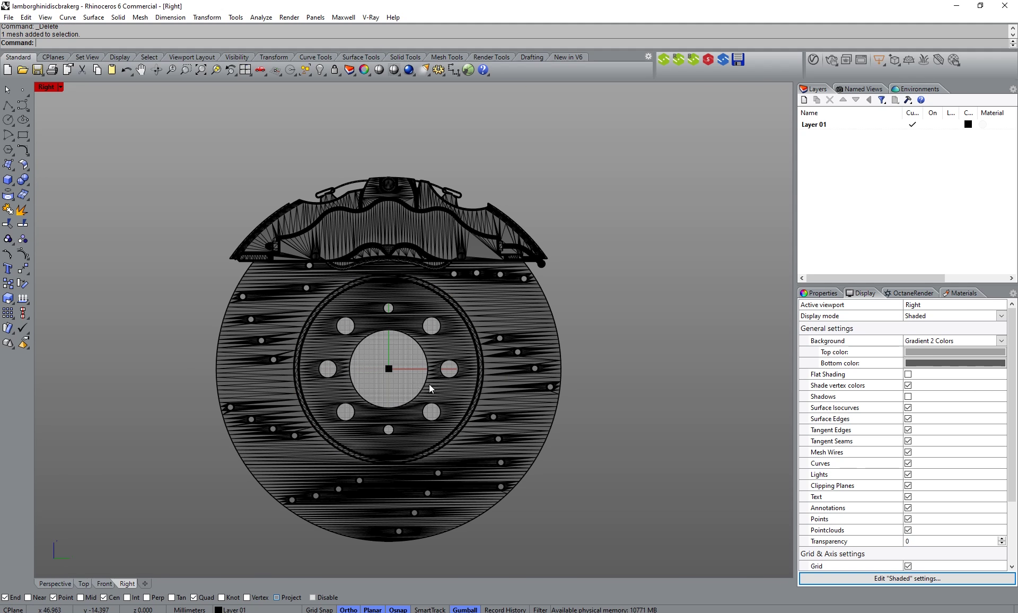
click(315, 516)
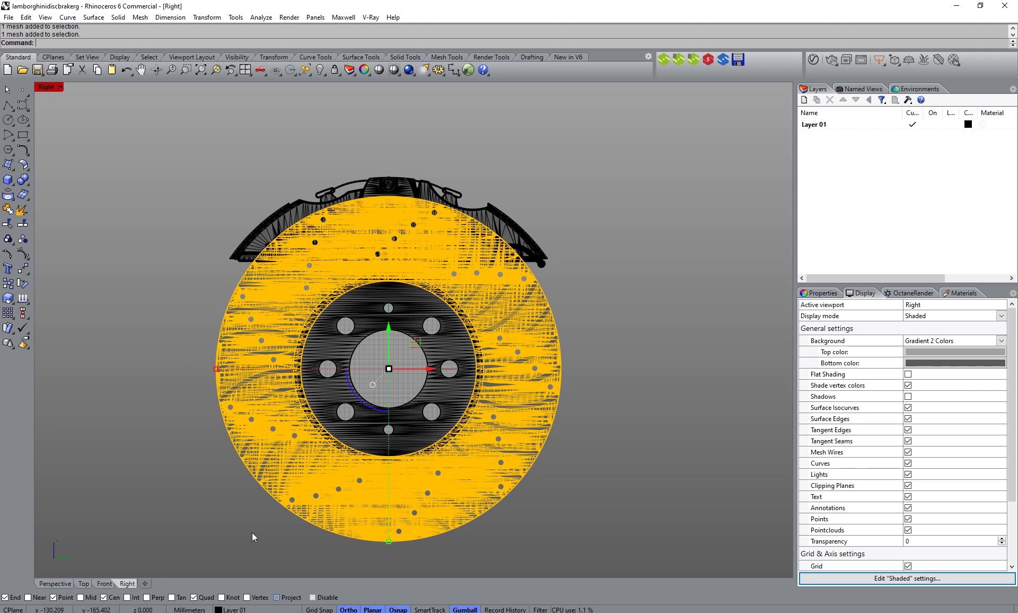
click(52, 583)
scroll(498, 339, down, 5)
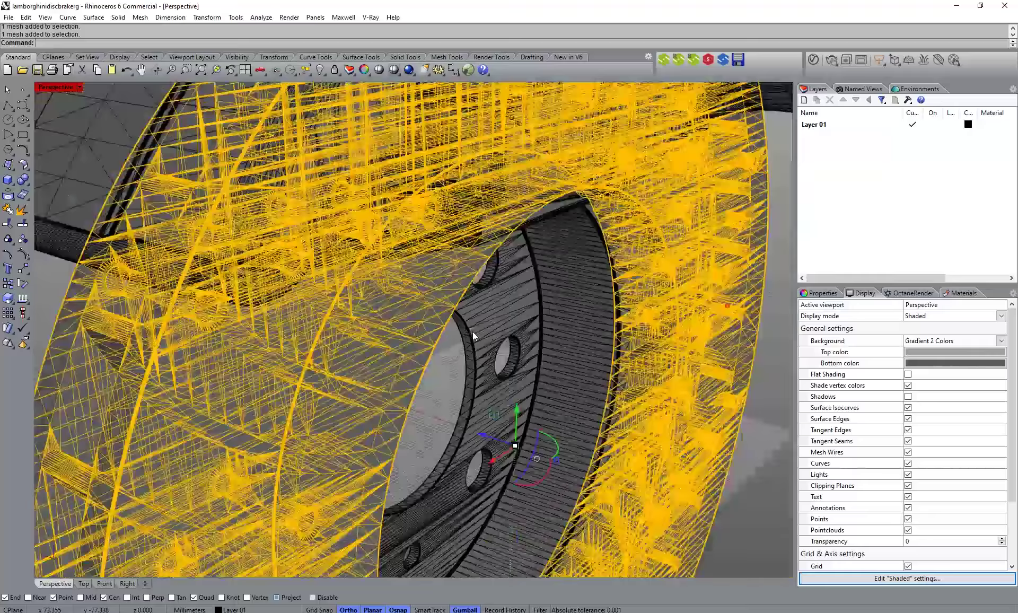
scroll(473, 334, down, 6)
click(604, 339)
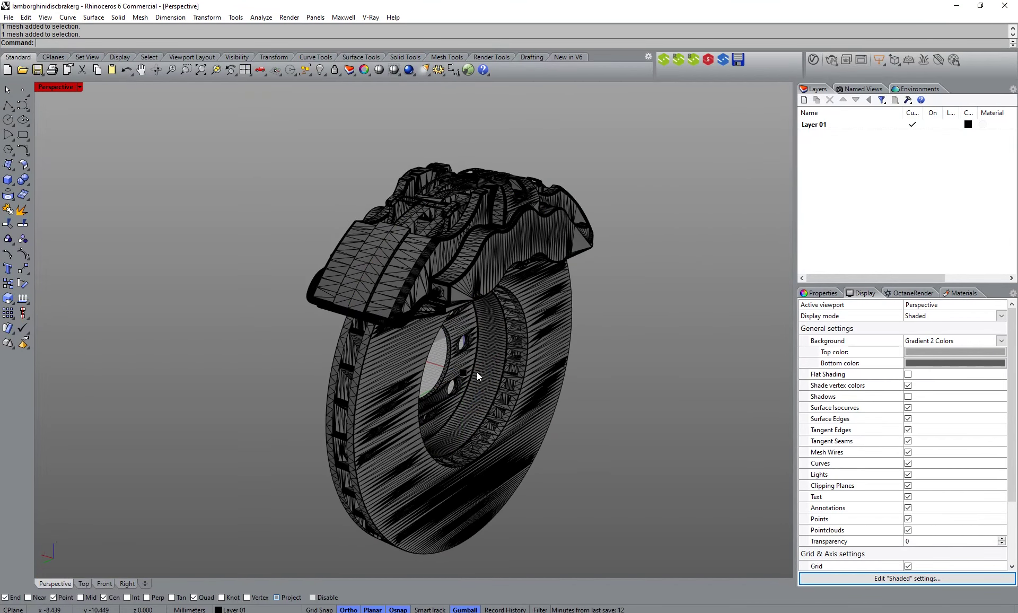
Step: Delete the reference point at the centre of the hub
click(464, 374)
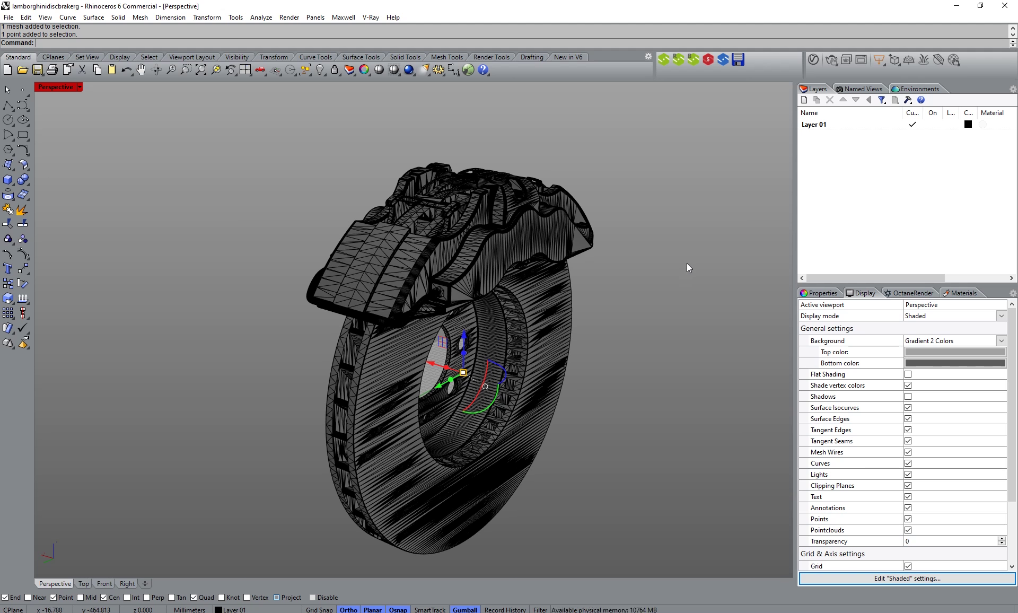
key(Delete)
right_drag(687, 267, 533, 340)
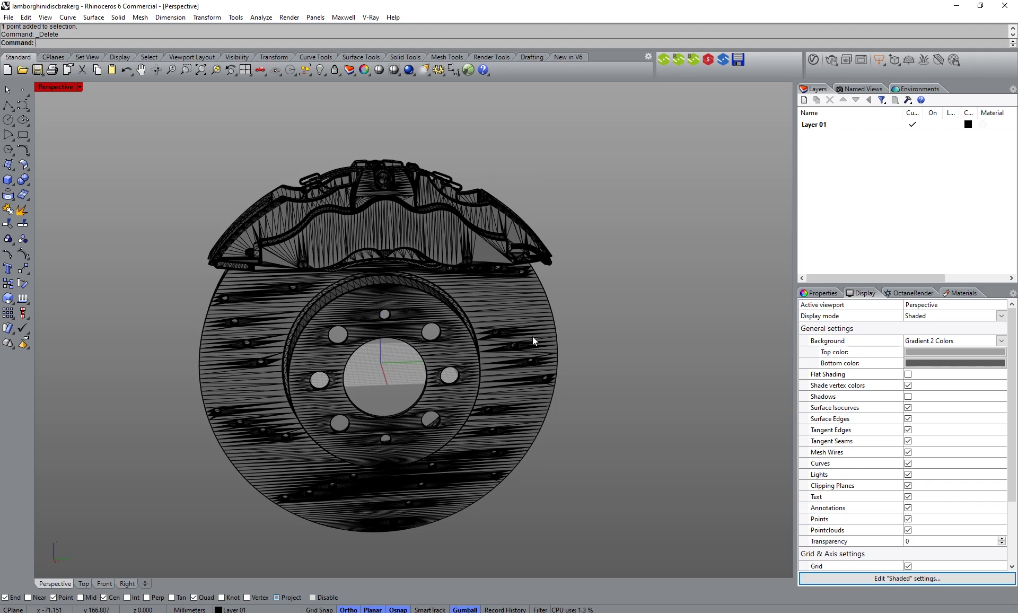
Step: Rename the layer Layer 01 as All_Mesh
double_click(817, 126)
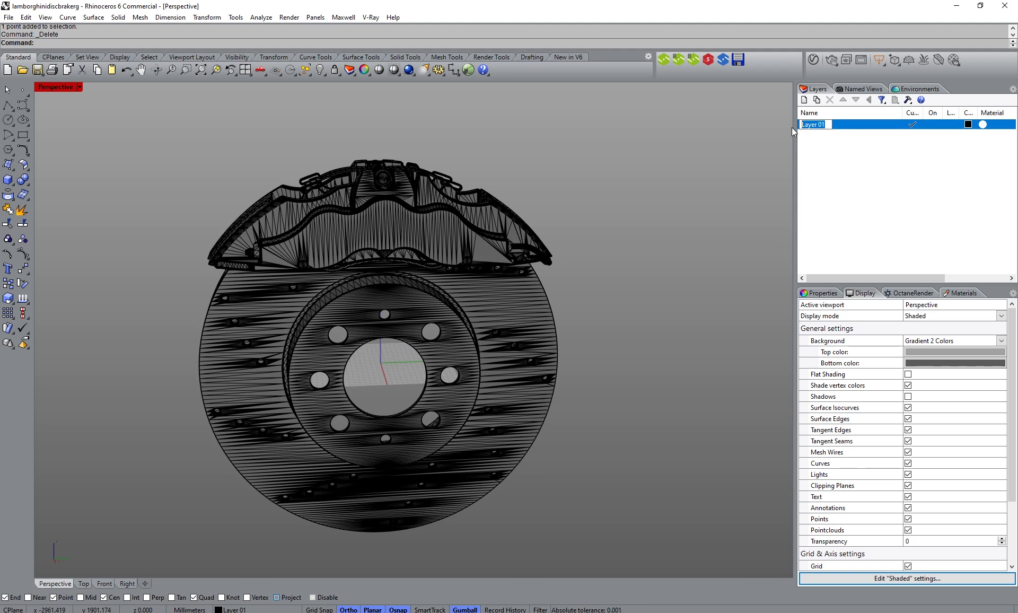
text(AllMesh)
key(Return)
click(813, 126)
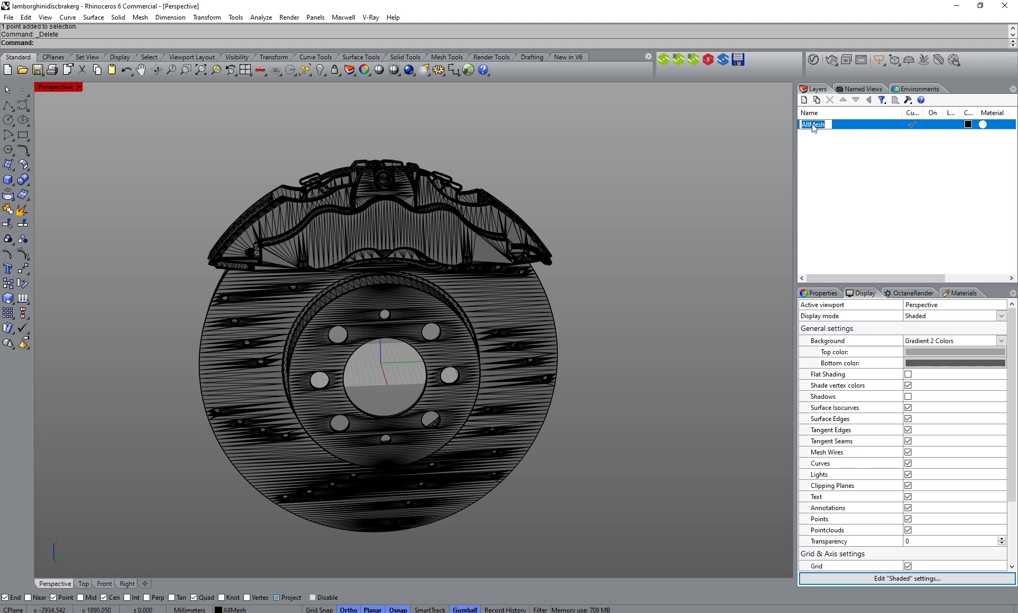
click(813, 126)
key(Return)
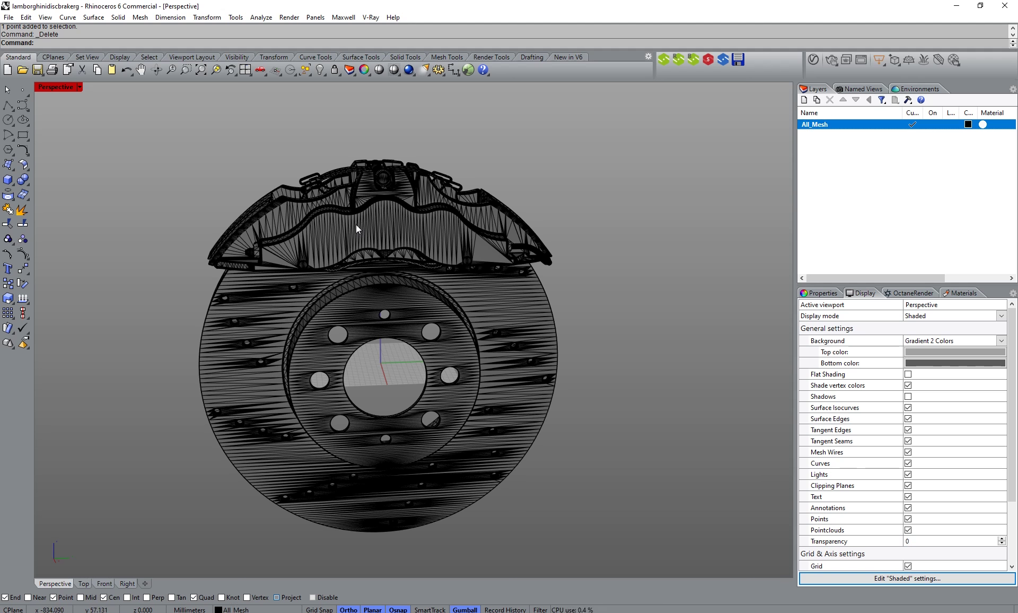
Step: Select the whole brake assembly and duplicate the All_Mesh layer together with its objects
scroll(392, 215, down, 2)
drag(205, 147, 534, 456)
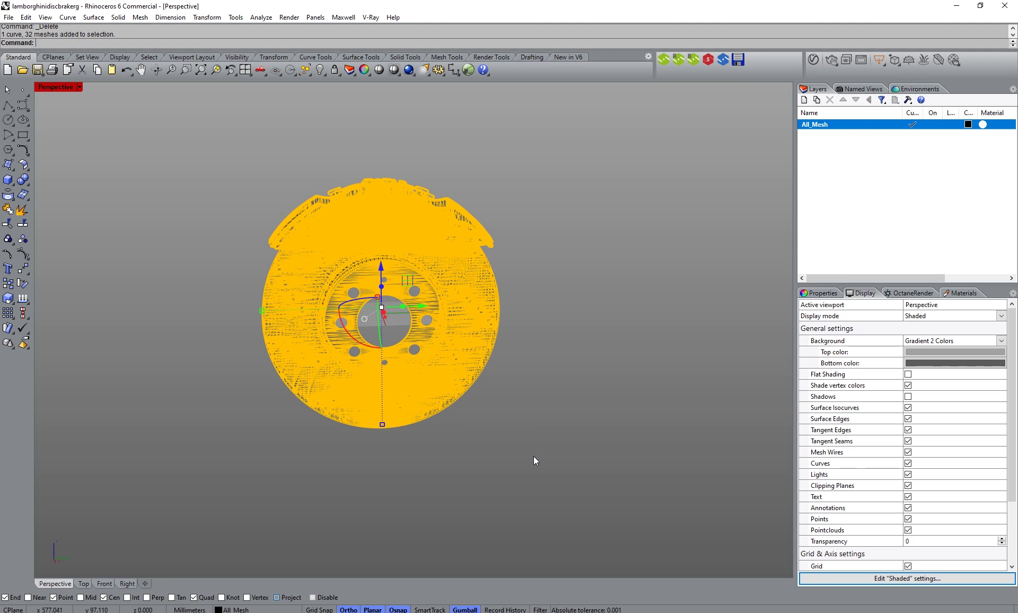
right_click(825, 125)
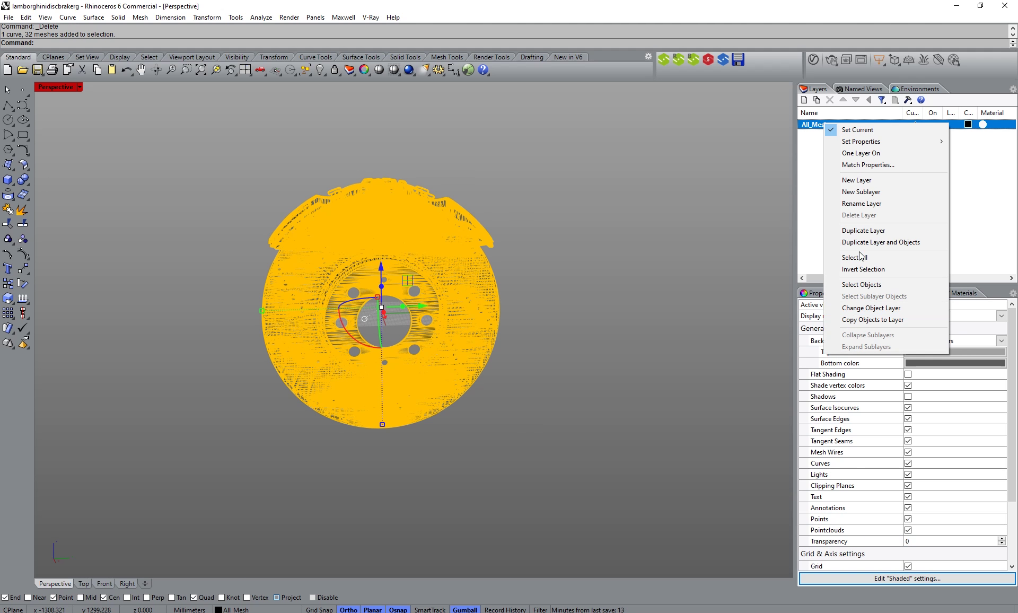
click(882, 241)
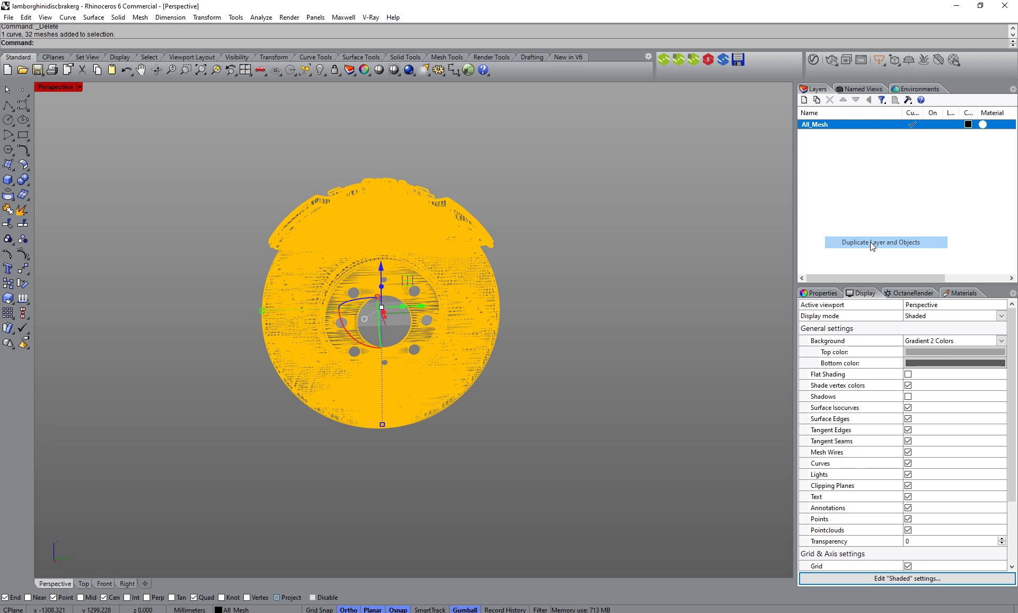
click(851, 180)
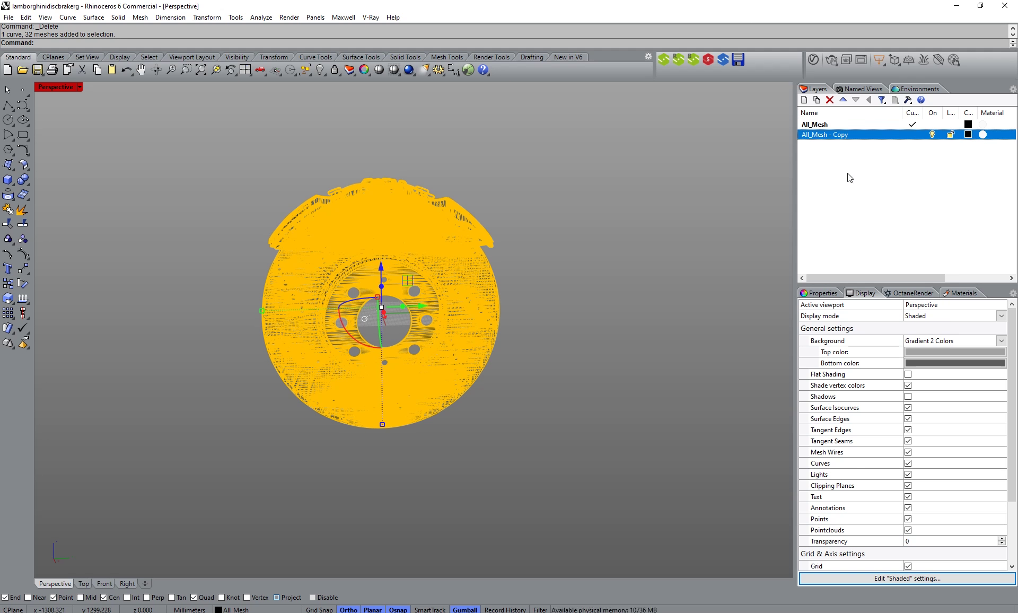
Step: Make the duplicated mesh layer current and turn off the original All_Mesh layer
click(920, 139)
click(912, 135)
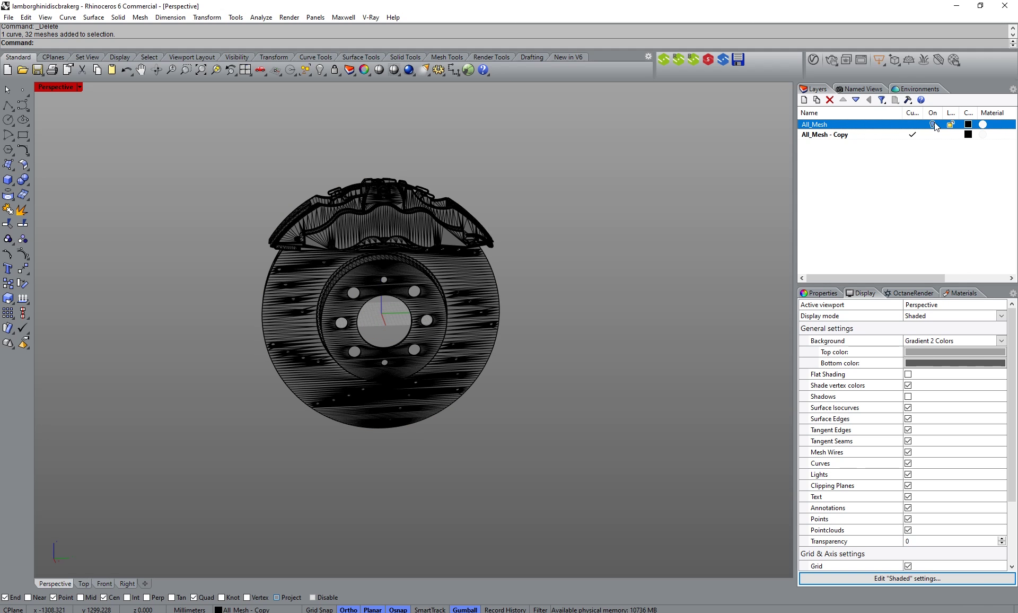
click(933, 124)
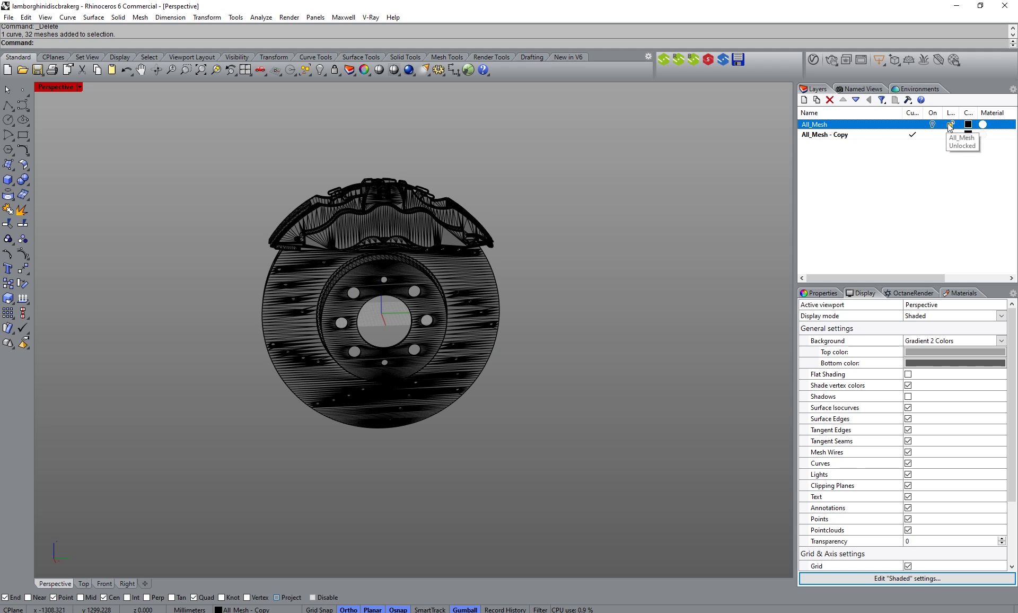
Step: Rename the duplicated mesh layer as Part
click(818, 136)
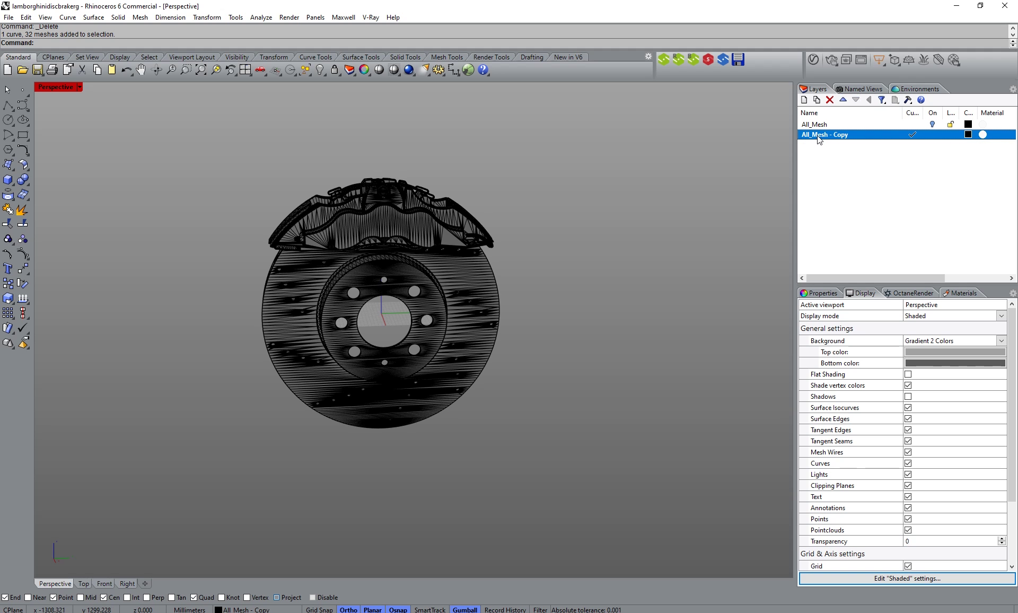
click(828, 136)
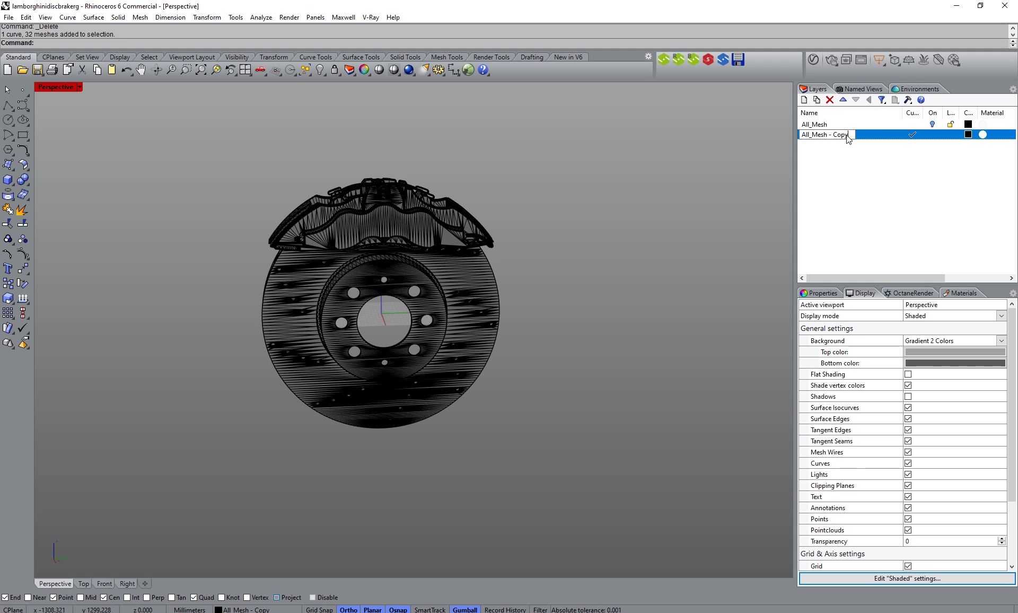
key(BackSpace)
key(BackSpace)
key(BackSpace)
key(BackSpace)
key(ctrl+a)
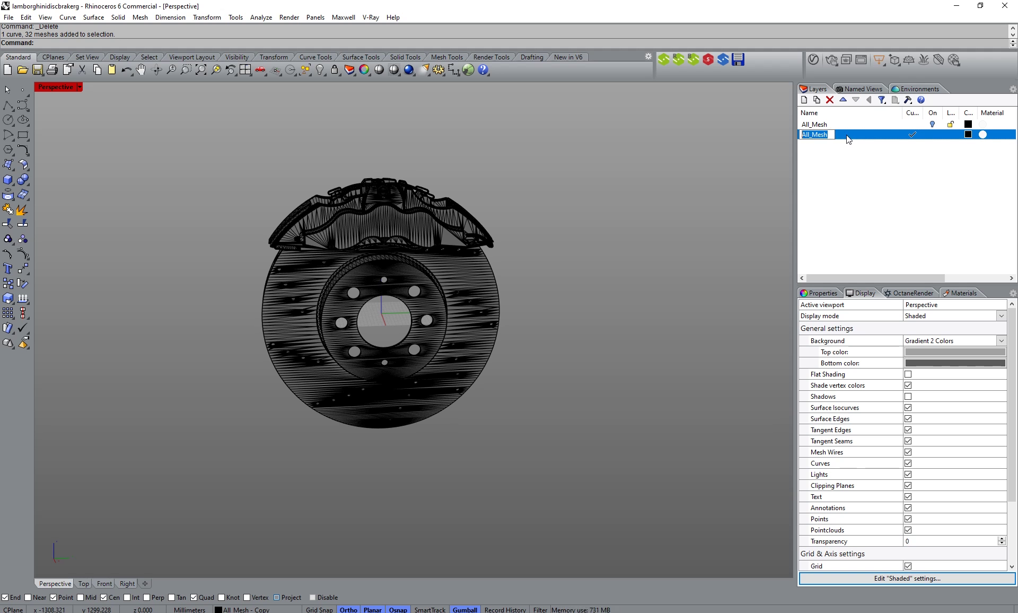
text(Part)
key(Return)
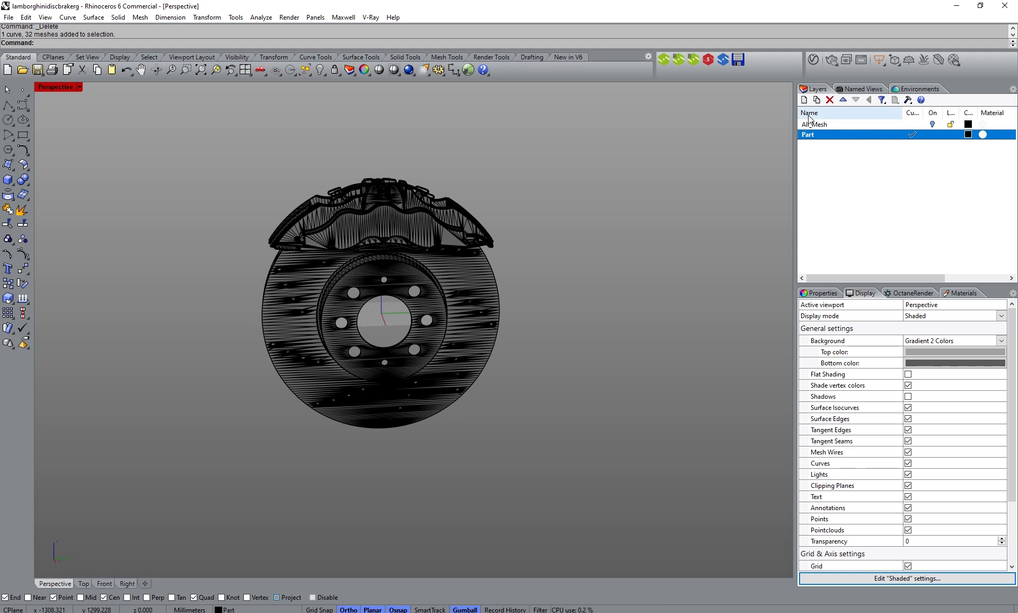
Step: Add a new layer, make it current, and turn off the Part layer
click(803, 100)
click(860, 169)
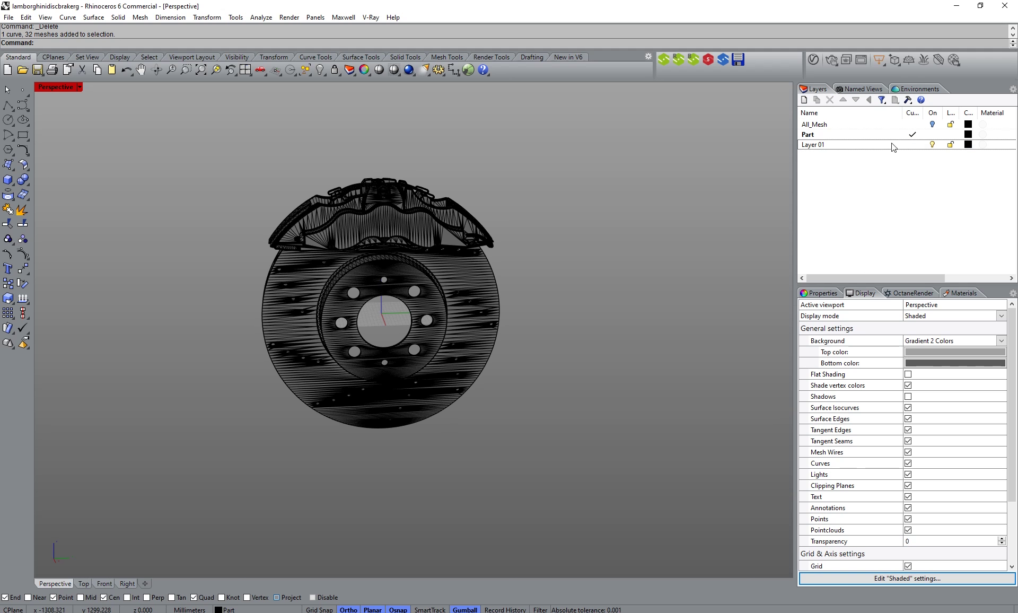
click(912, 144)
click(932, 134)
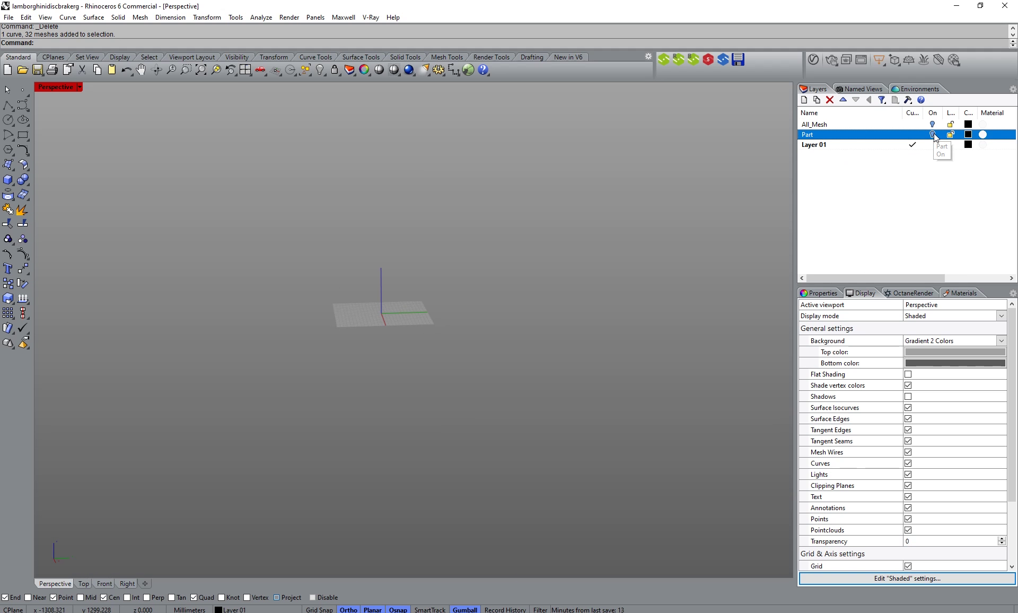
Step: Turn the Part layer back on to show the brake assembly
click(933, 135)
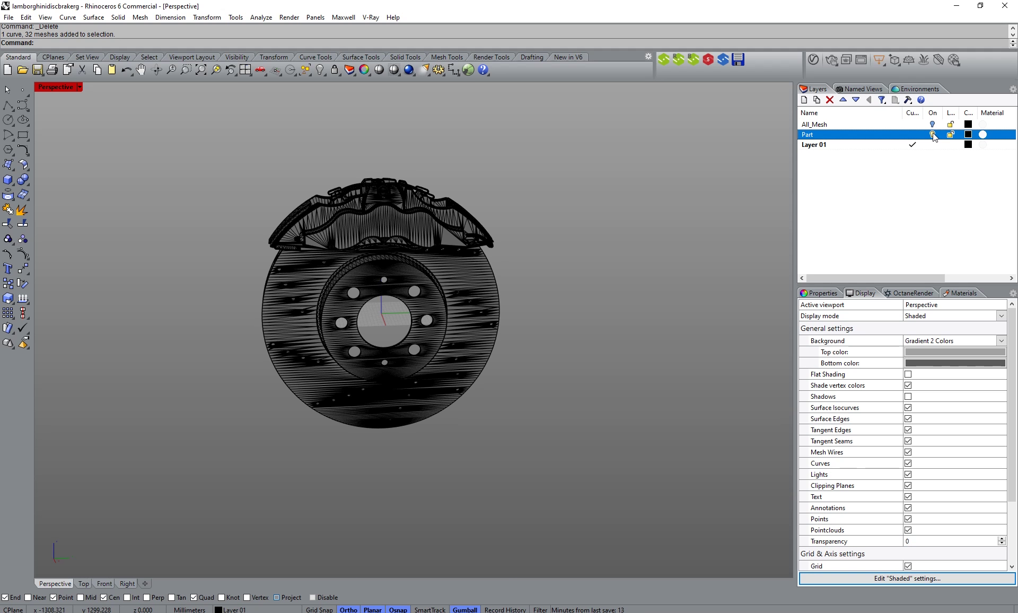
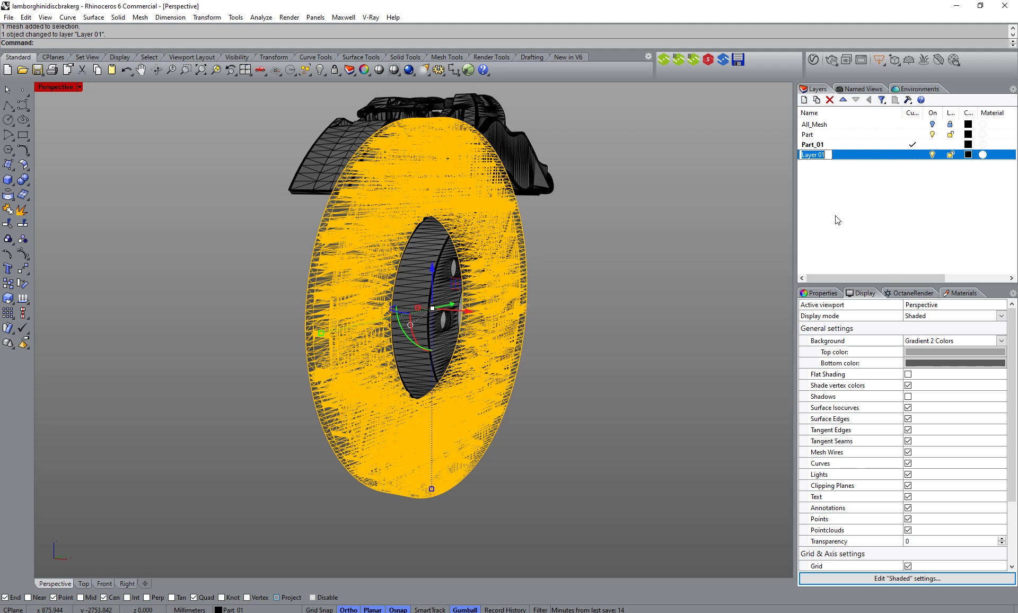
Step: Name the new layer Part_02, make it current, and turn off the Part_01 layer
text(Part_02)
key(Return)
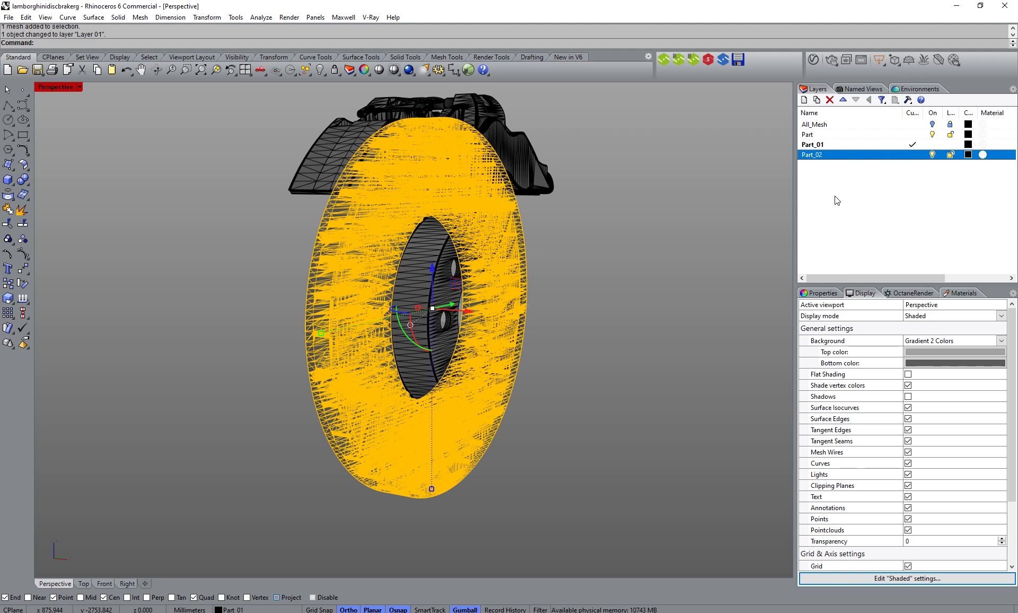
click(917, 154)
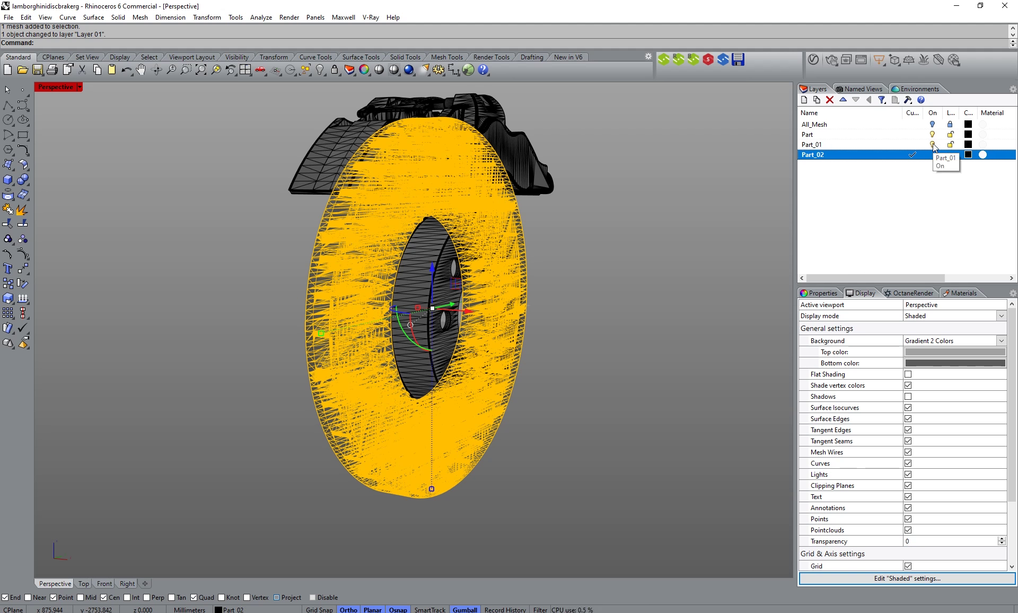
click(933, 145)
Step: Delete the stray curve below the disc hub and move the hub mesh to the Part_02 layer
click(432, 489)
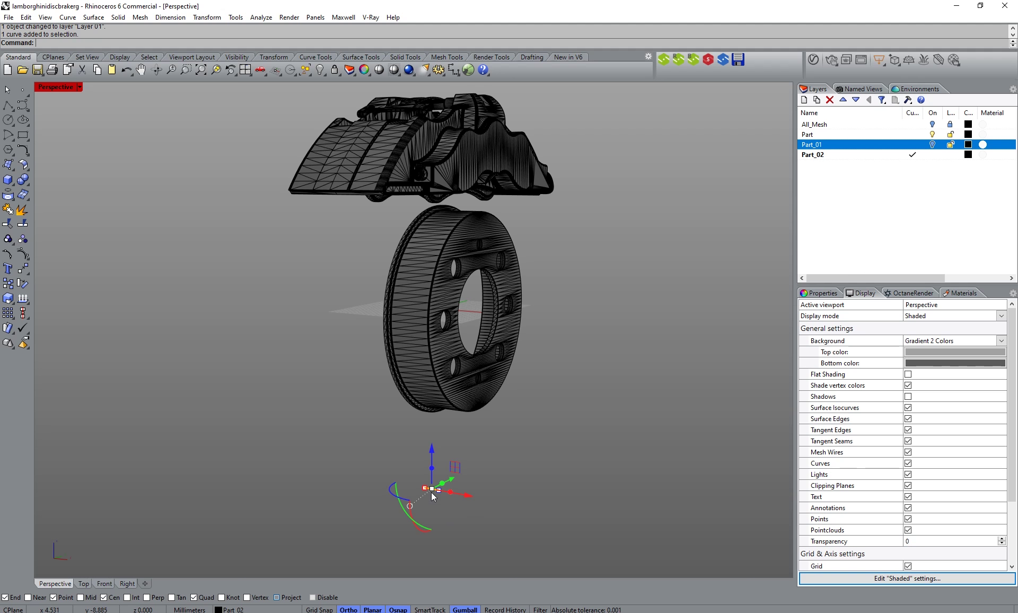
key(Delete)
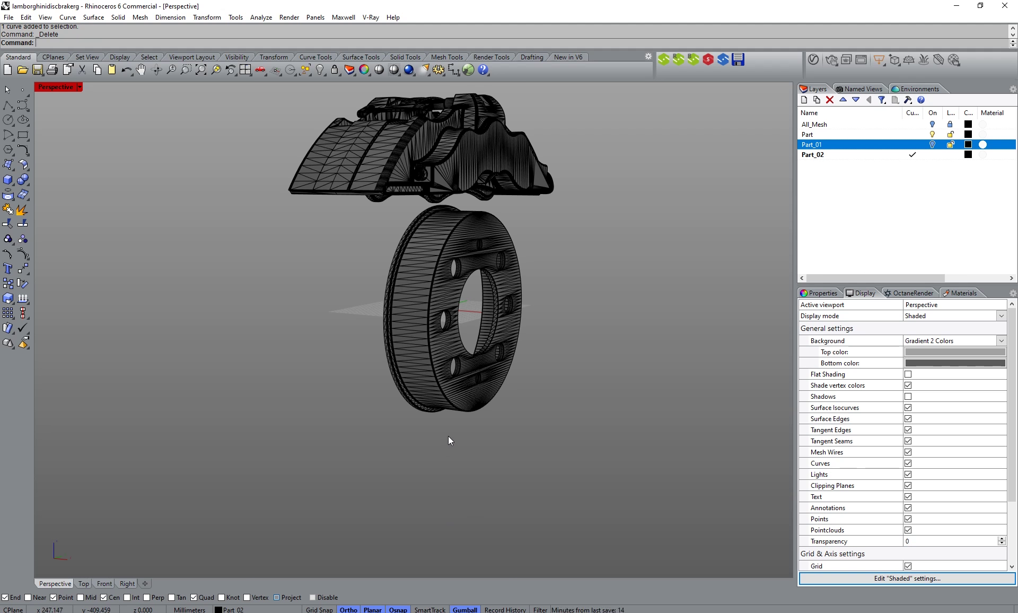
click(437, 263)
right_click(812, 154)
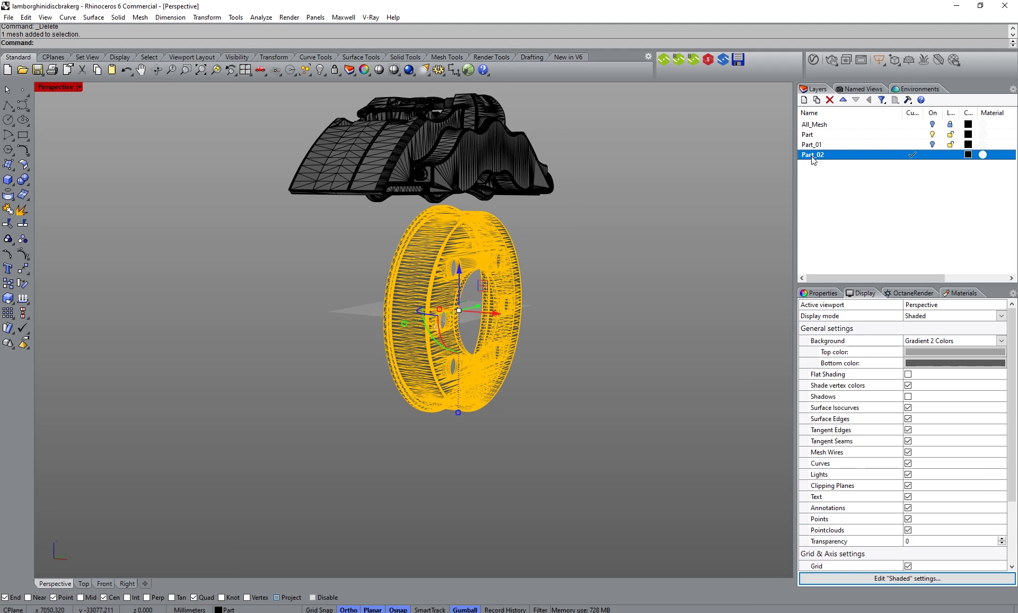
click(843, 341)
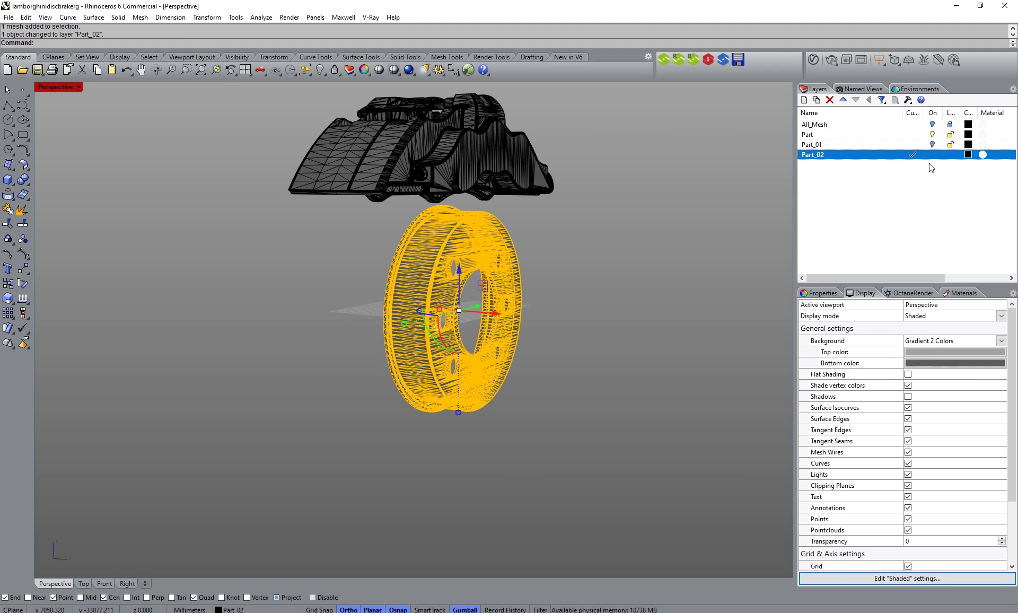
Step: Add a new layer named Part_03
click(804, 100)
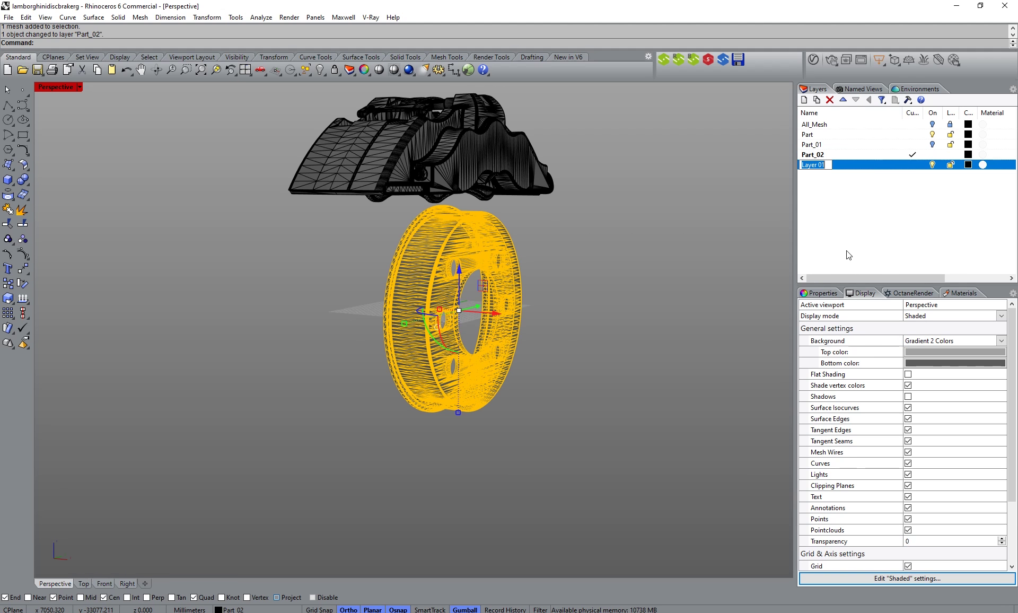
text(Par)
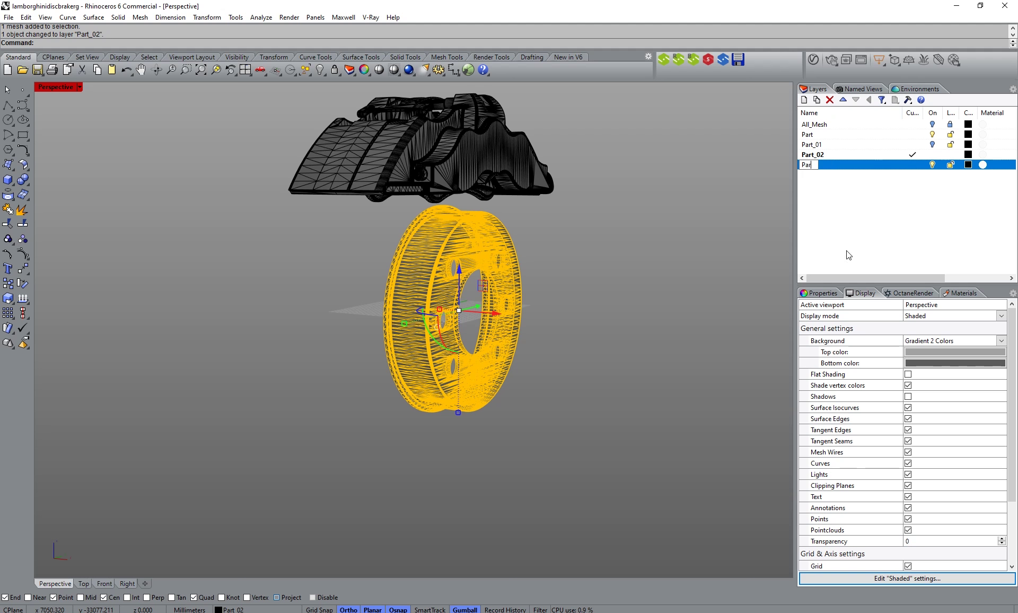
text(t_03)
key(Return)
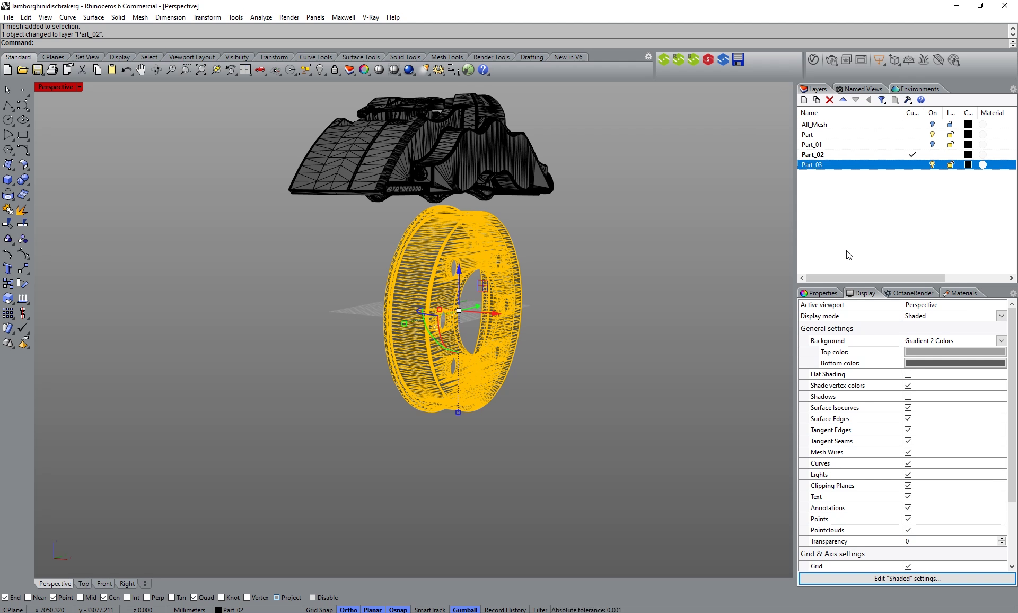
right_click(869, 162)
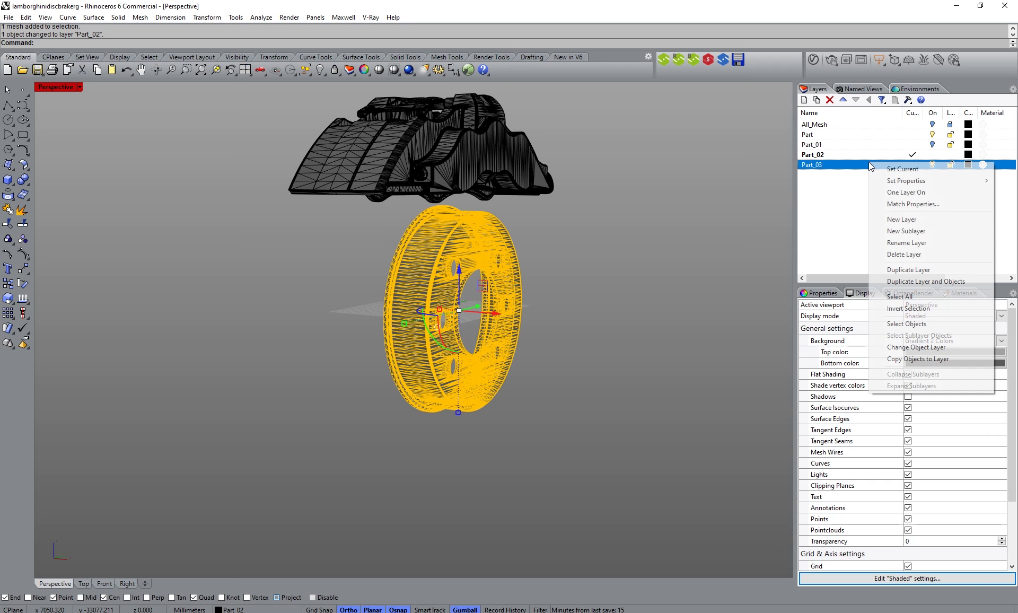
click(834, 179)
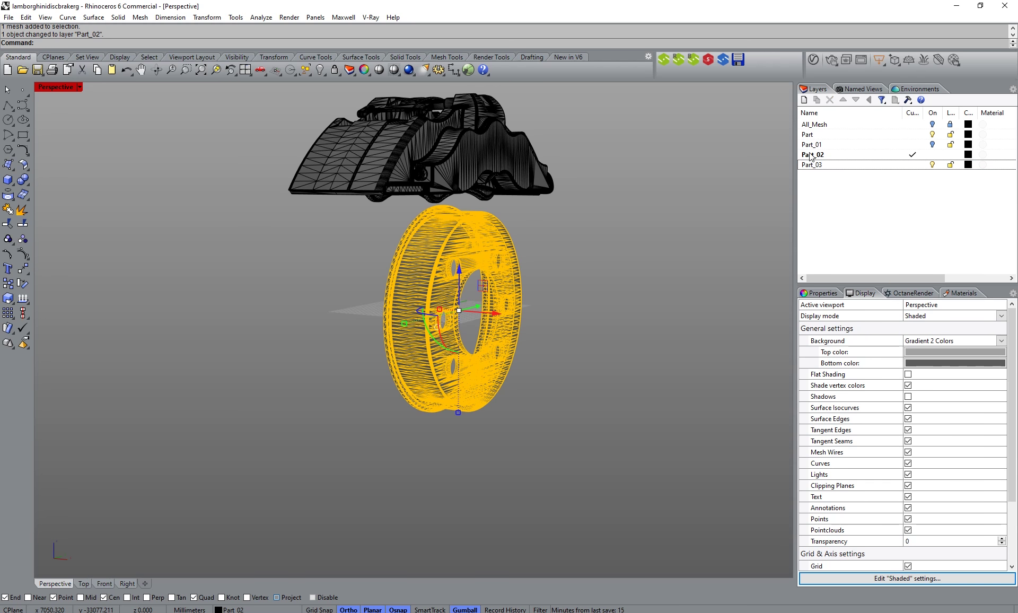
Step: Make Part_03 the current layer and turn off the Part_02 layer
click(932, 145)
click(932, 145)
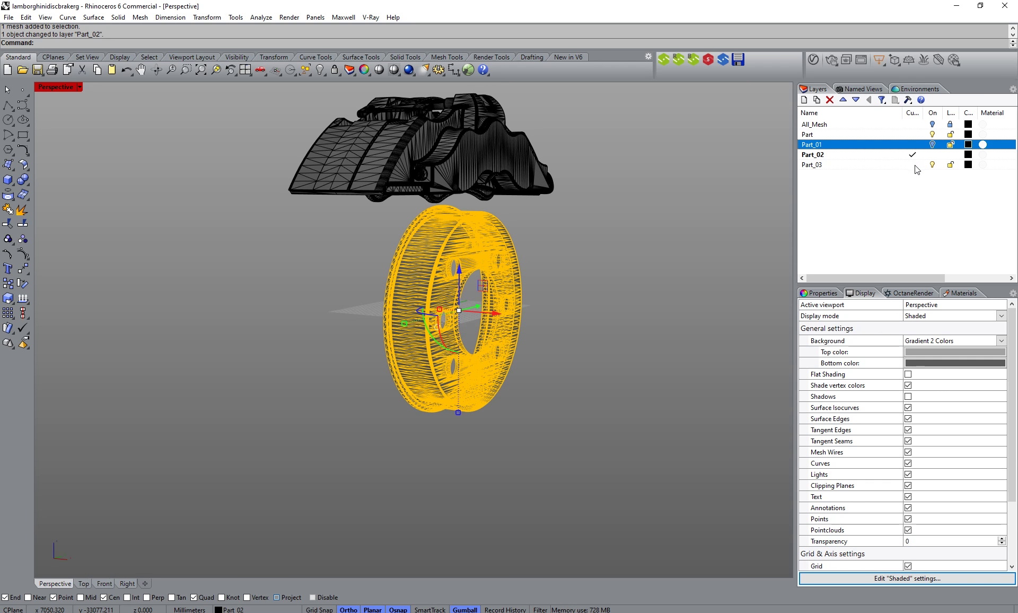
click(914, 165)
click(932, 154)
click(932, 156)
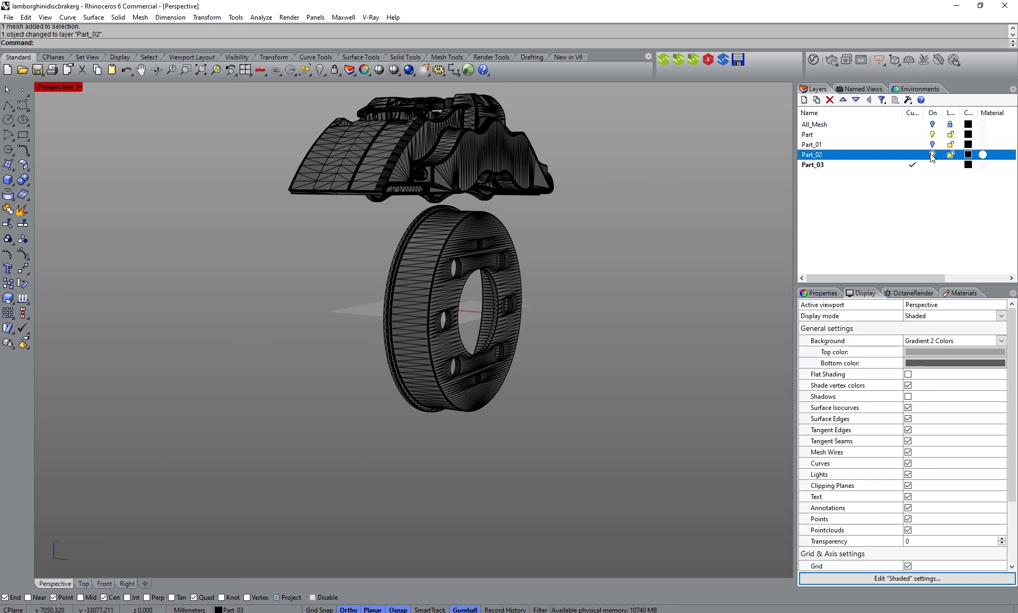
click(912, 165)
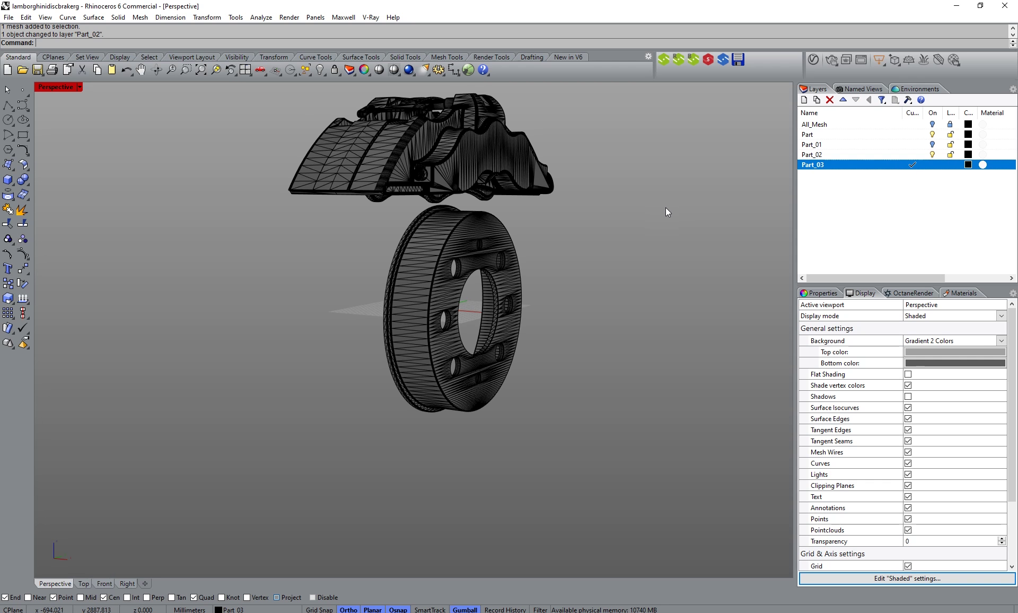
click(932, 155)
Step: Select the caliper body mesh and move it to the Part_03 layer
right_drag(632, 259, 390, 134)
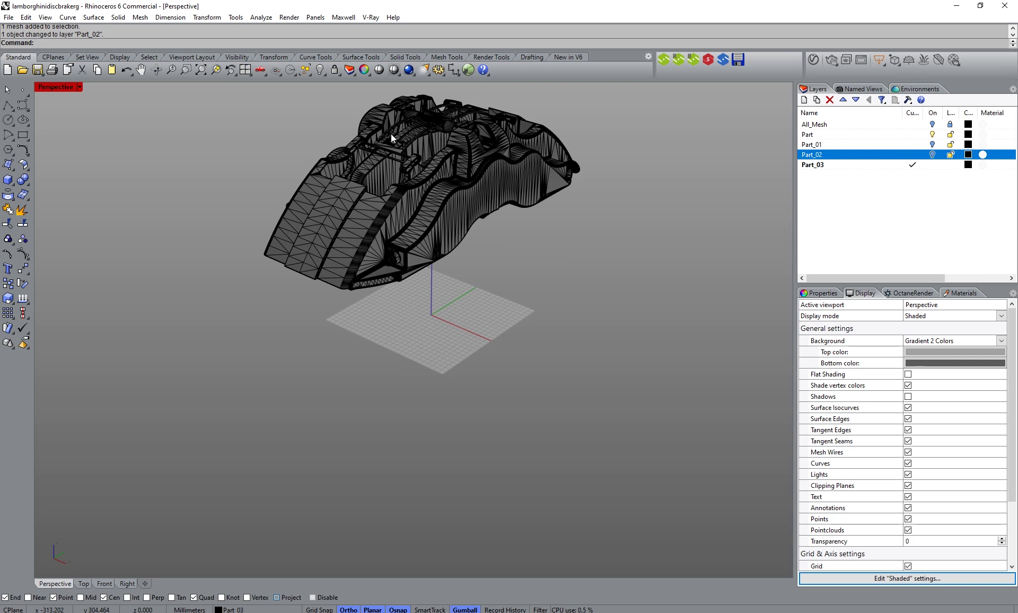
scroll(398, 138, up, 5)
scroll(381, 293, down, 5)
click(361, 323)
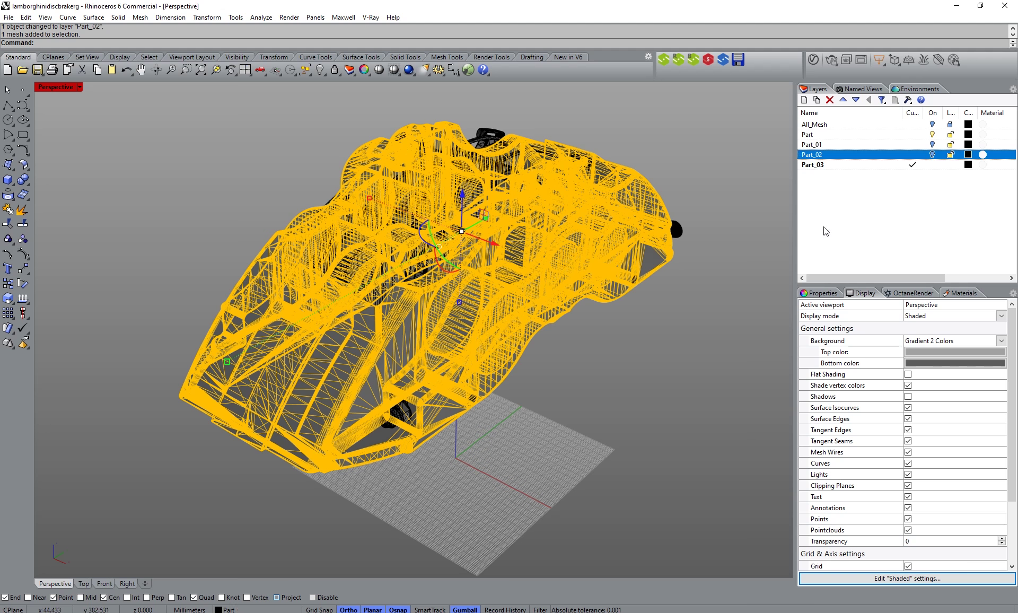
click(822, 165)
right_click(821, 165)
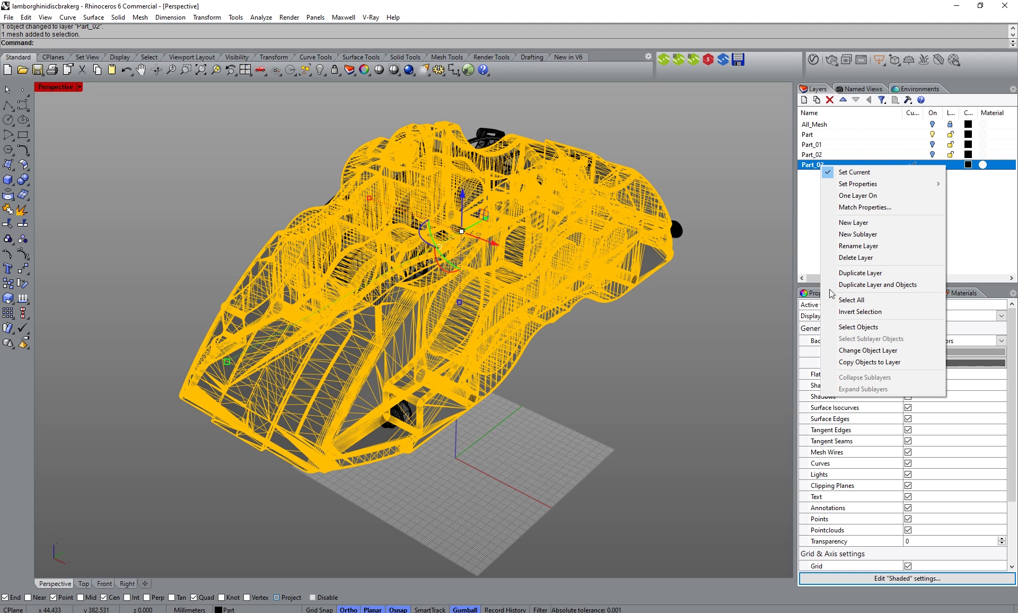
click(853, 348)
Step: Add a new layer named Part_04
click(804, 100)
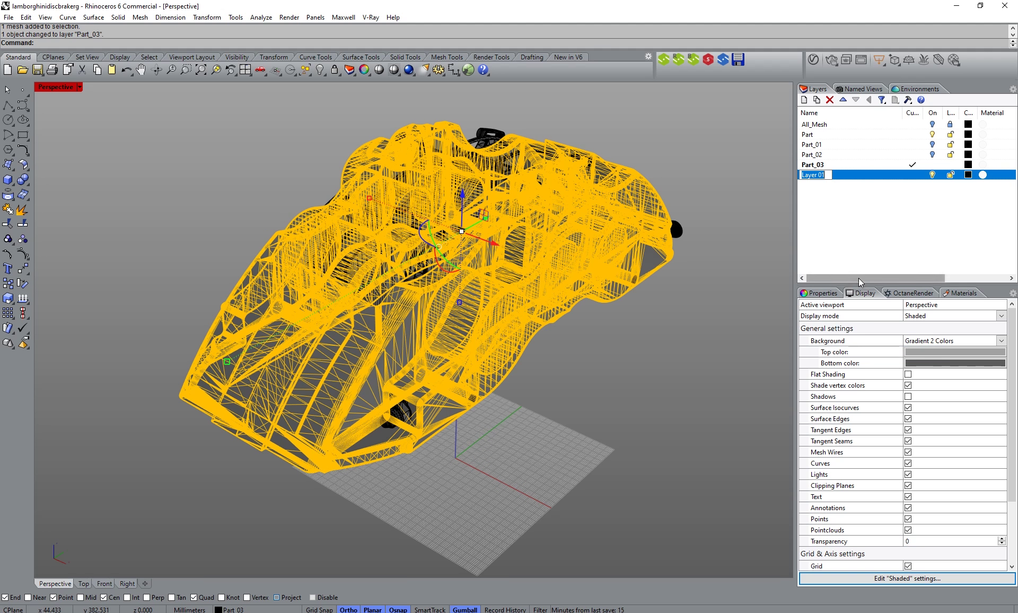
text(Part_04)
key(Return)
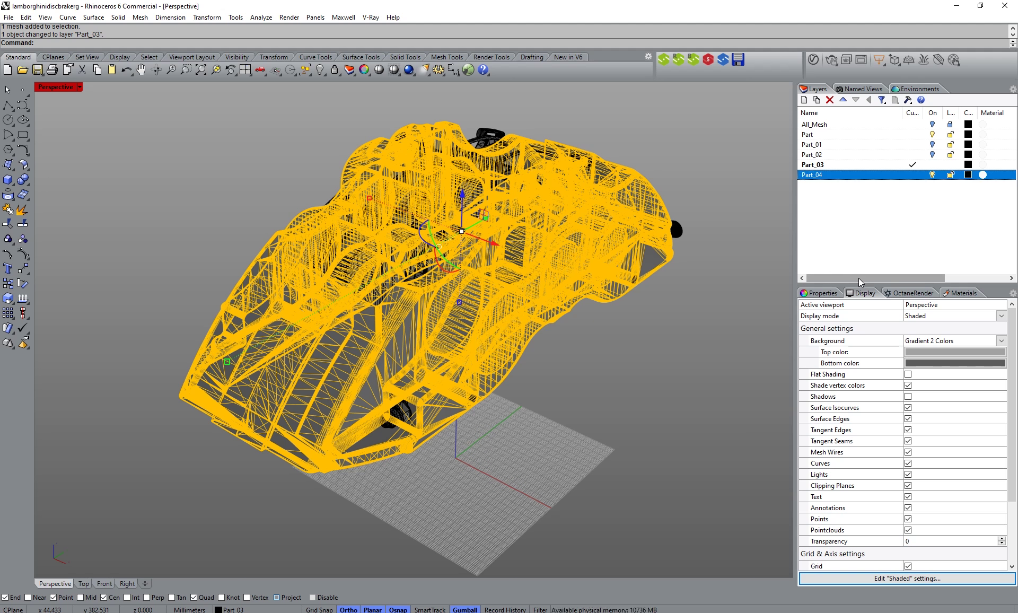
Step: Move the selected caliper body mesh to the Part_04 layer and turn that layer off
right_click(823, 176)
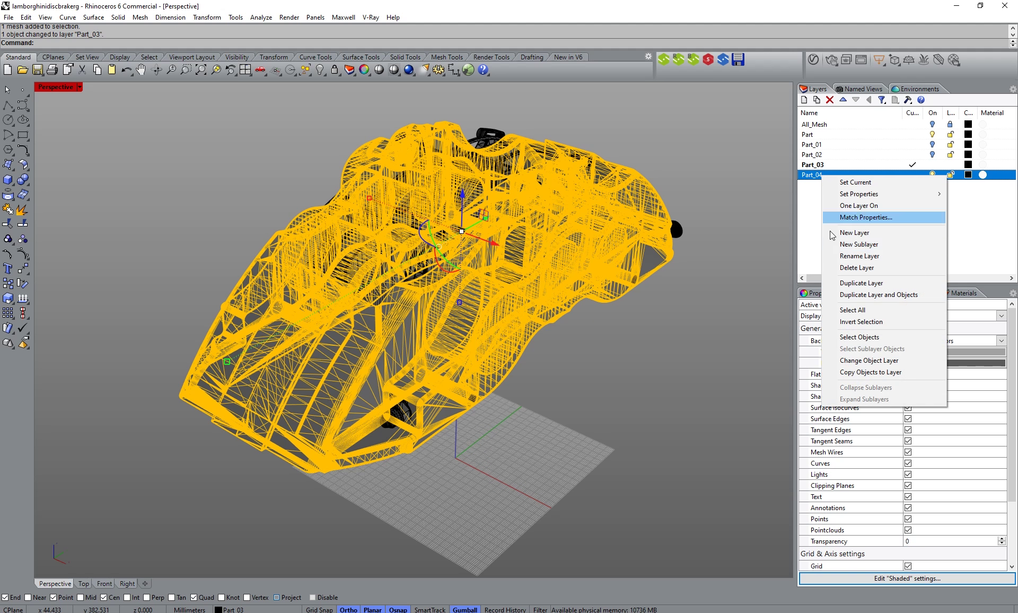
click(860, 360)
click(933, 175)
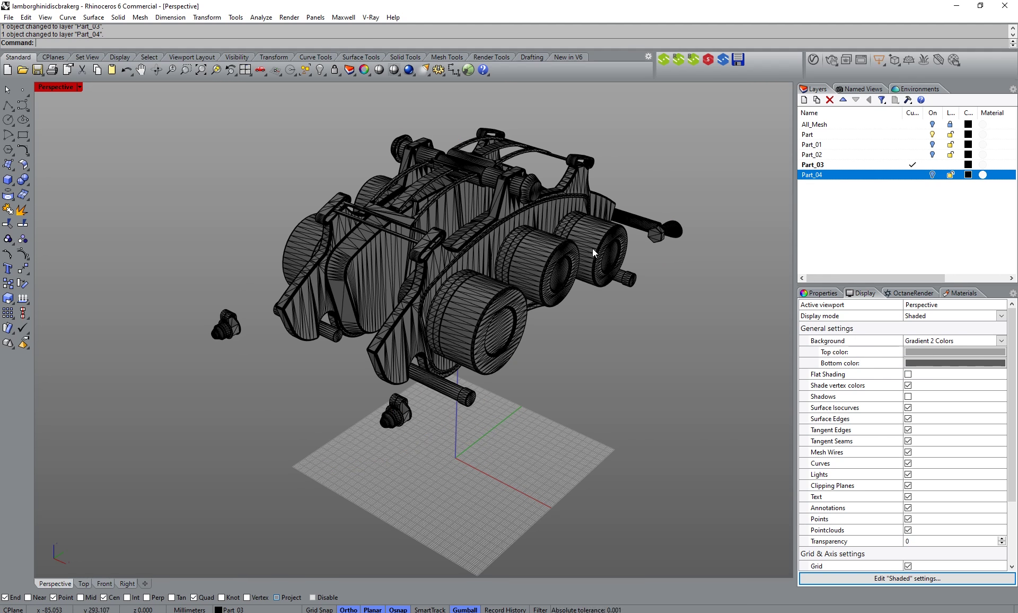
right_drag(593, 248, 542, 357)
click(549, 380)
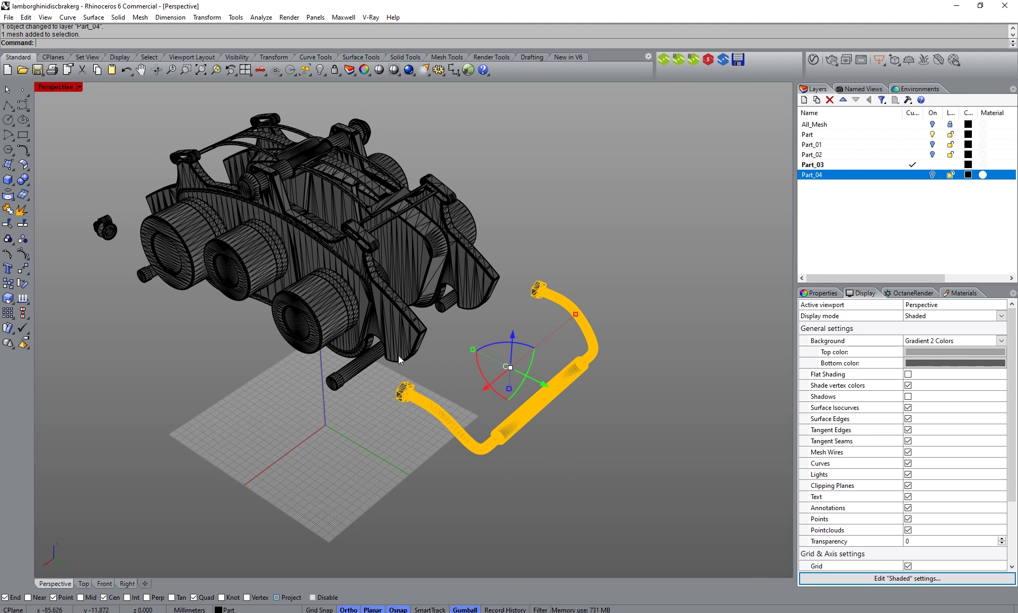
key(Escape)
right_drag(413, 318, 520, 329)
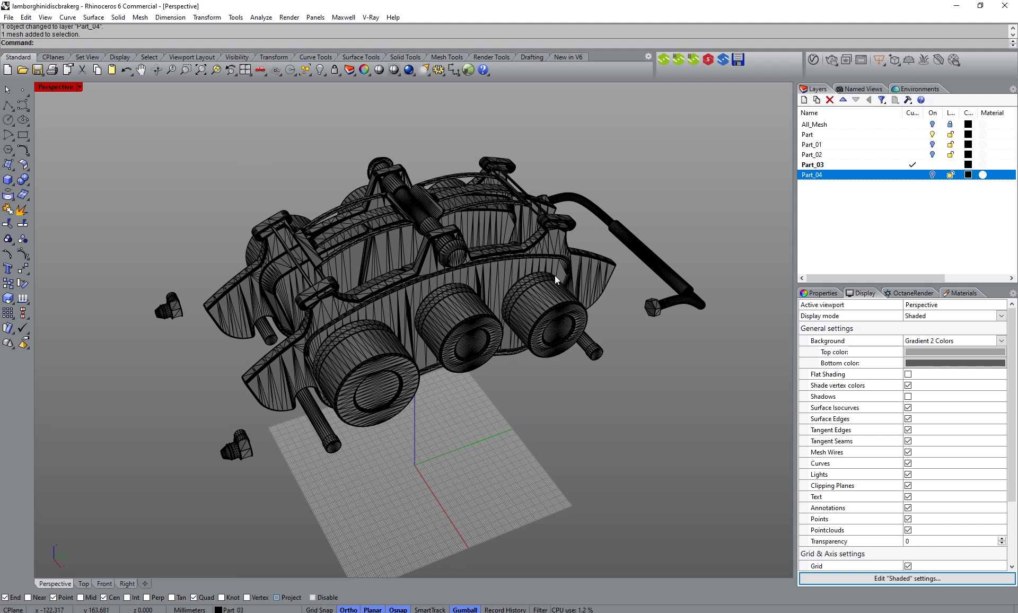
Step: Add a new layer named Part_05
click(804, 100)
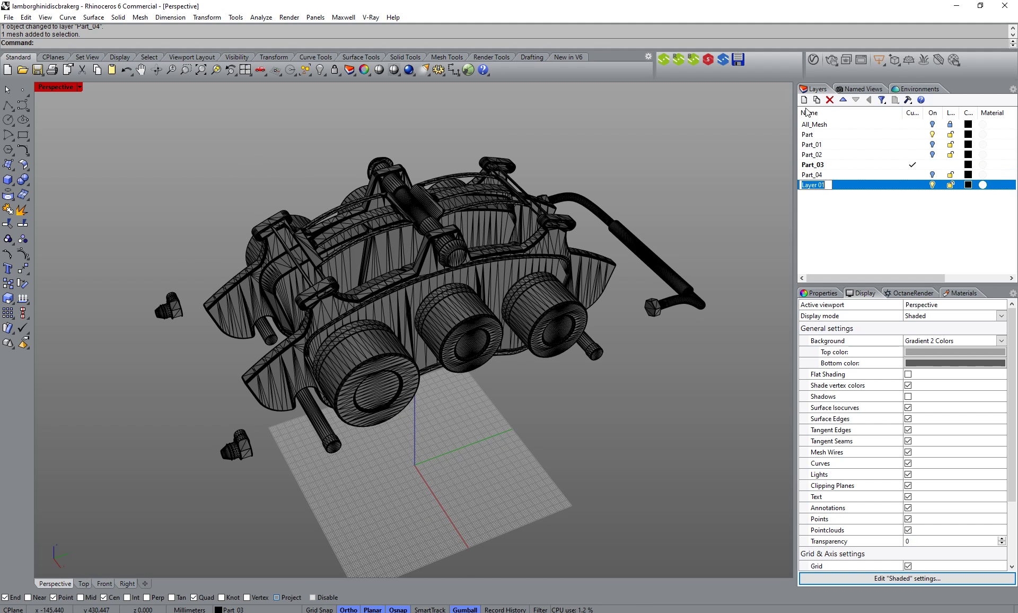
text(Pa)
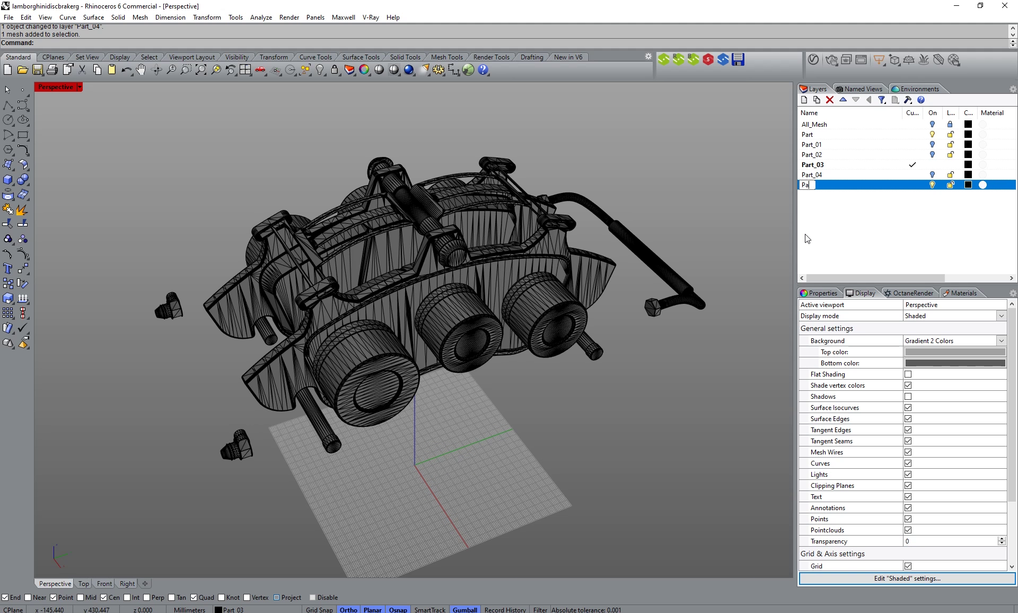
text(rt_05)
key(Return)
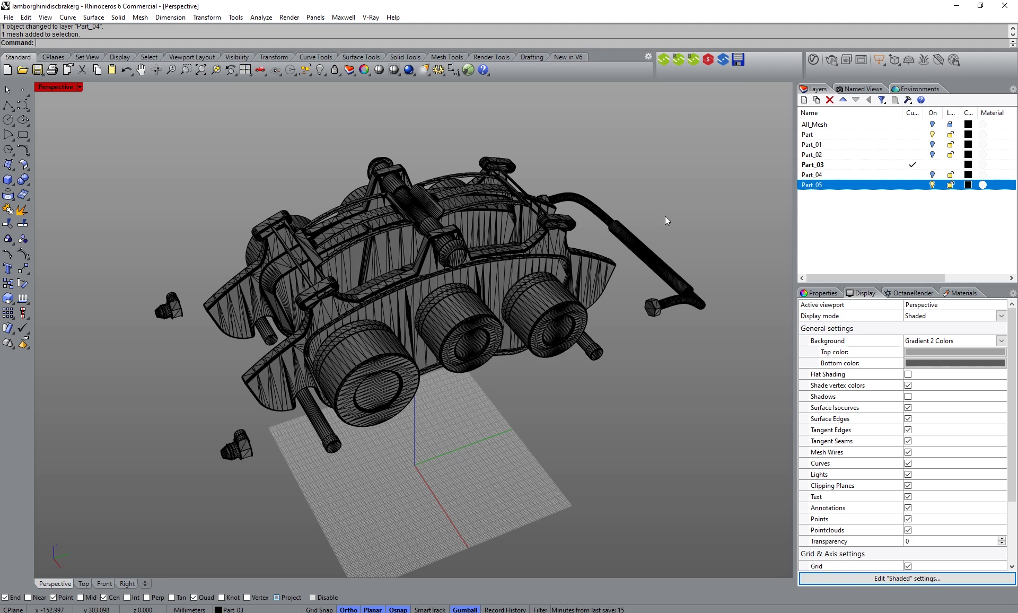
Step: Move the two brake pad meshes to the Part_05 layer and turn that layer off
click(600, 255)
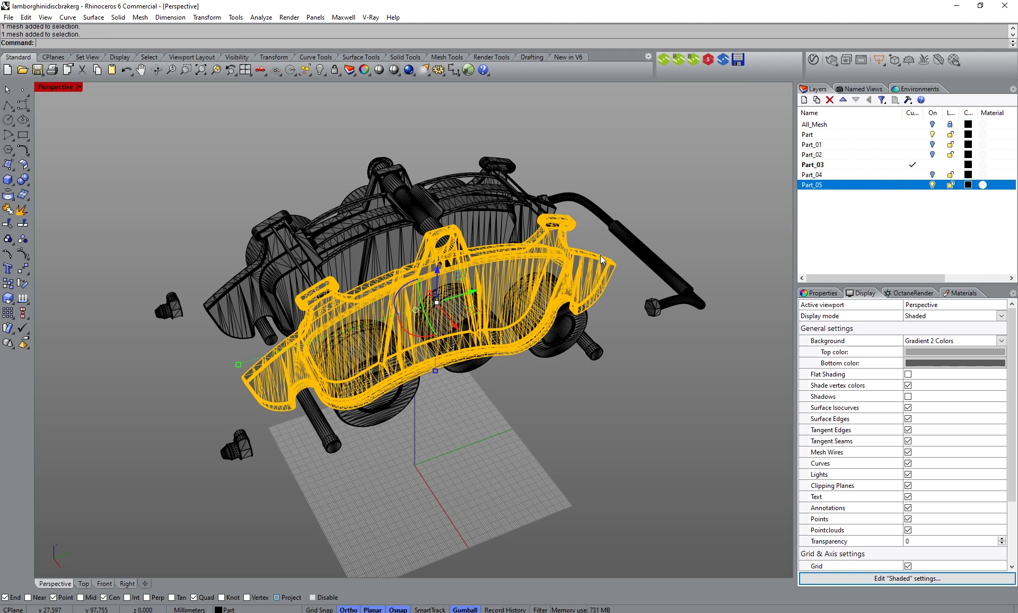
shift+click(220, 301)
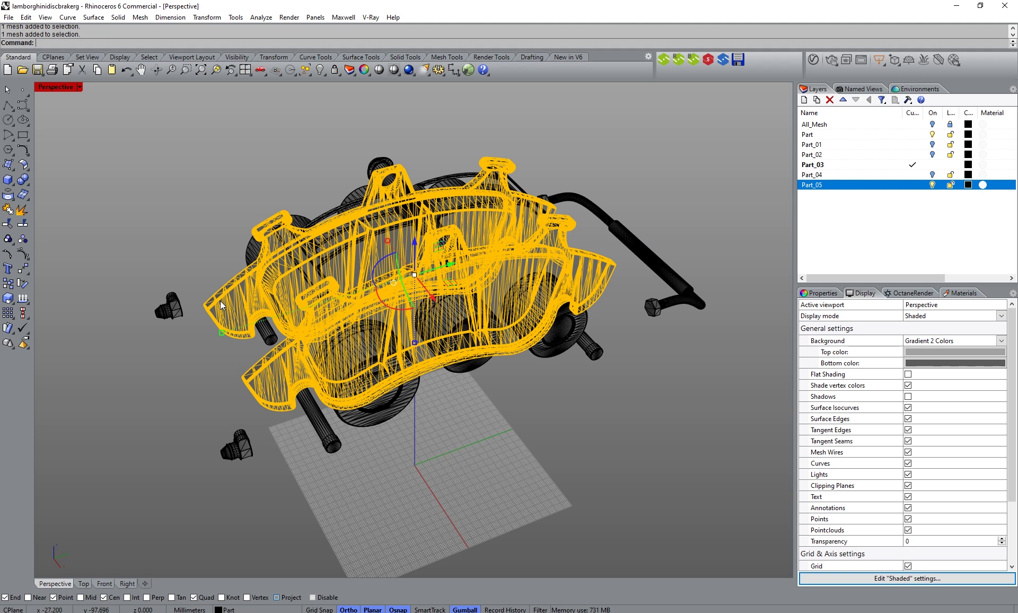
right_click(824, 184)
click(871, 370)
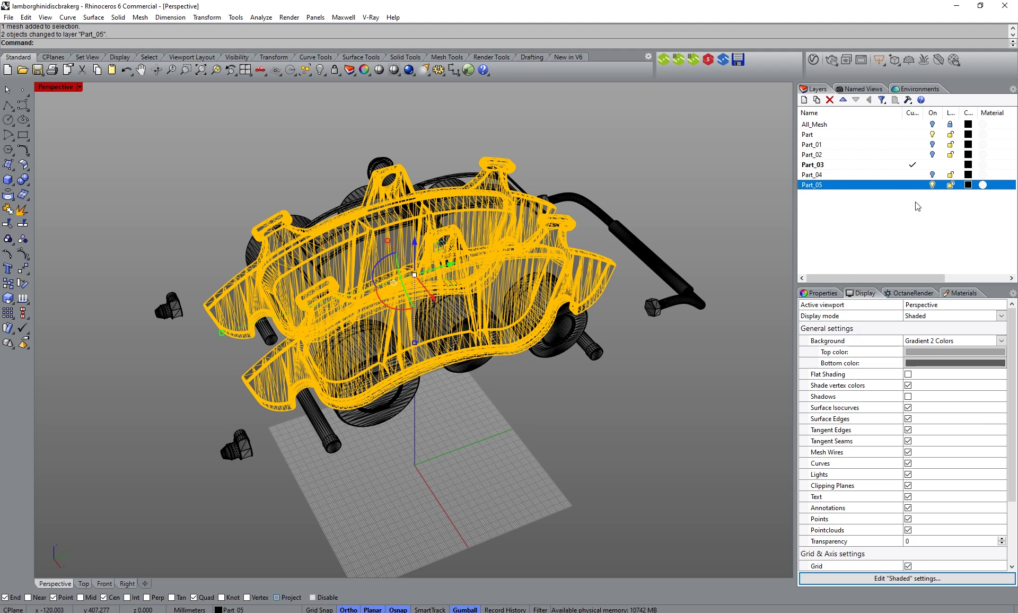
click(932, 184)
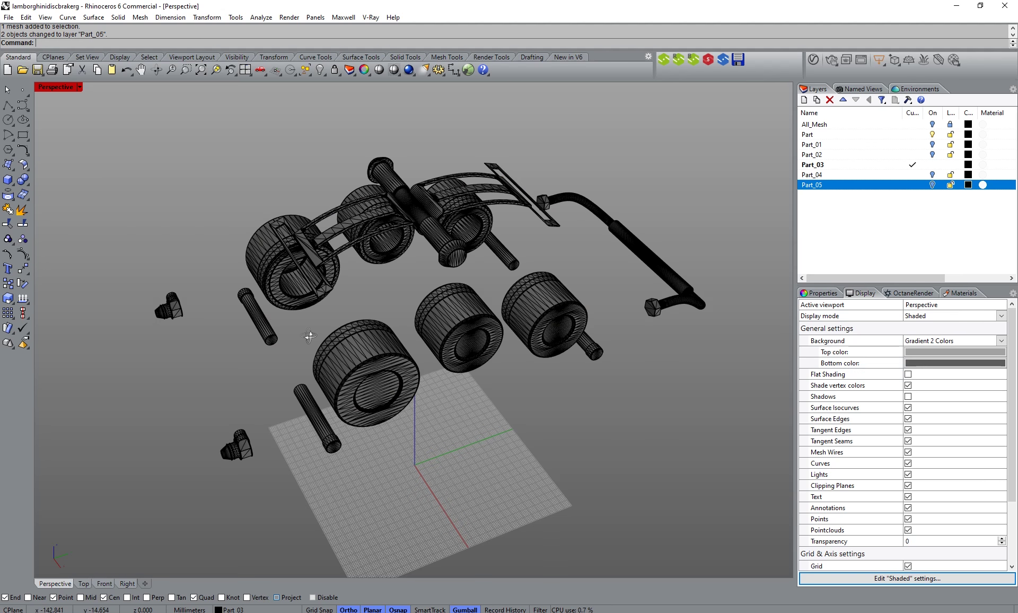
Step: Move the six cylindrical piston meshes from the Part layer to a new layer named Part_06
right_drag(312, 337, 326, 341)
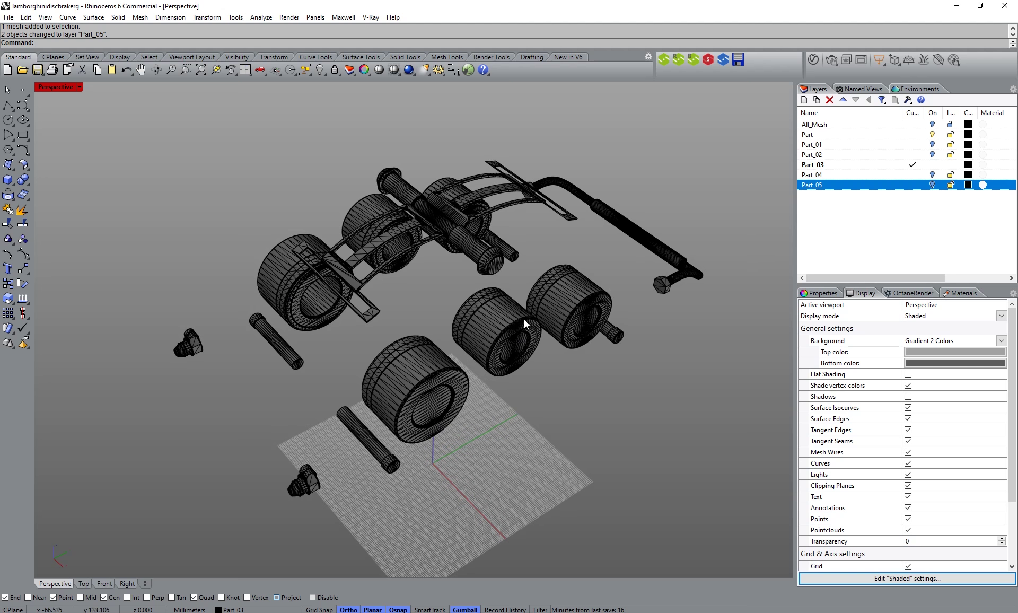
click(603, 290)
shift+click(509, 320)
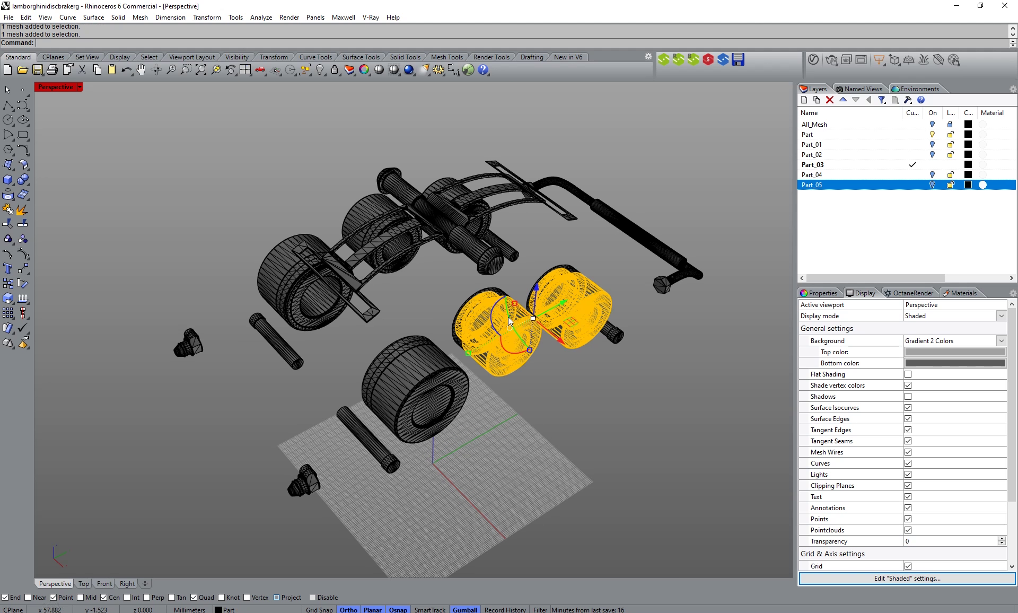
shift+click(437, 376)
shift+click(286, 243)
shift+click(353, 204)
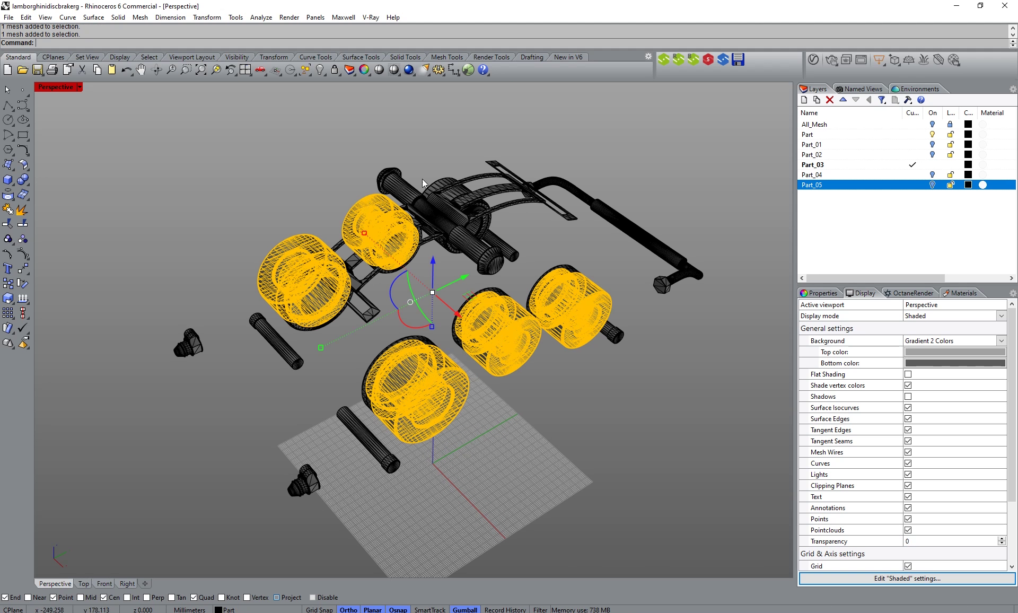
shift+click(435, 178)
click(805, 99)
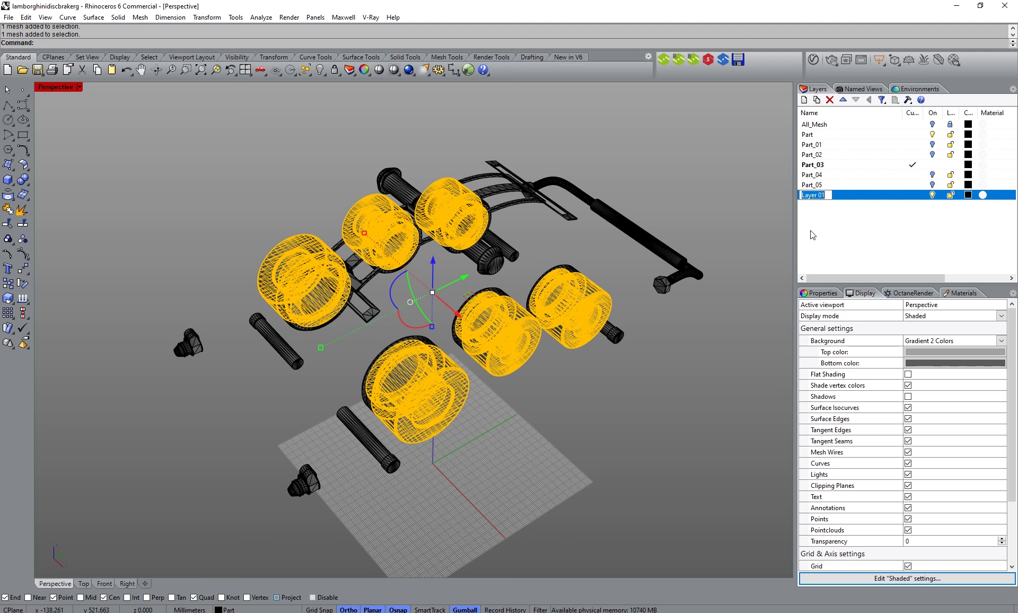
text(Part_06)
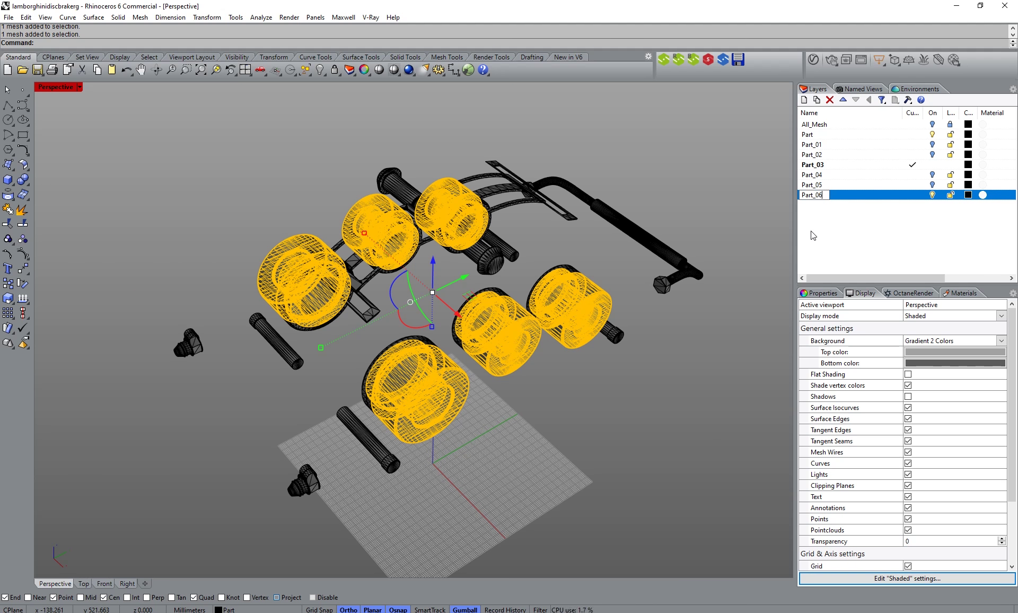
key(Return)
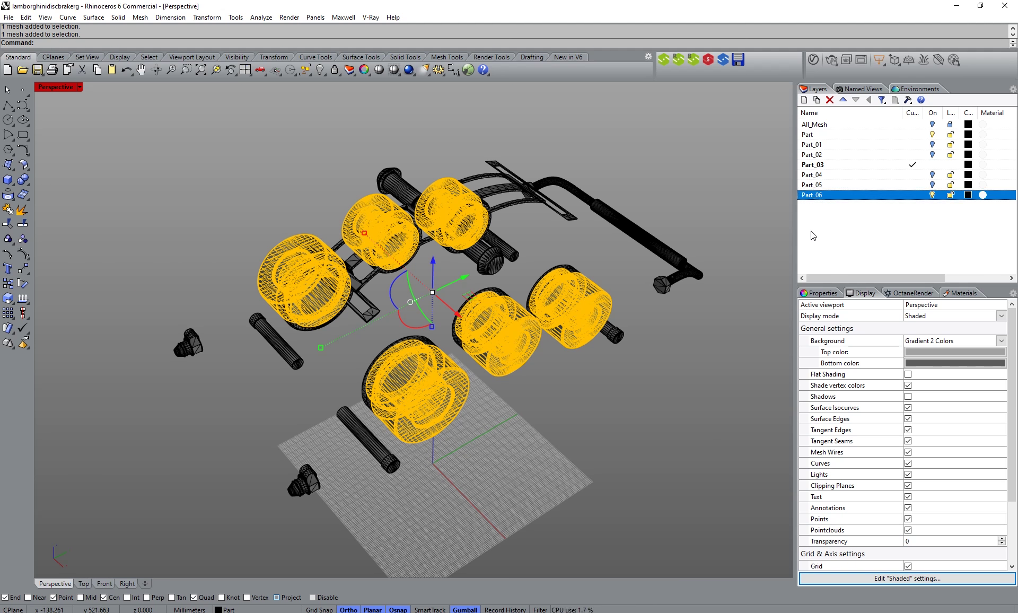
right_click(820, 198)
click(860, 378)
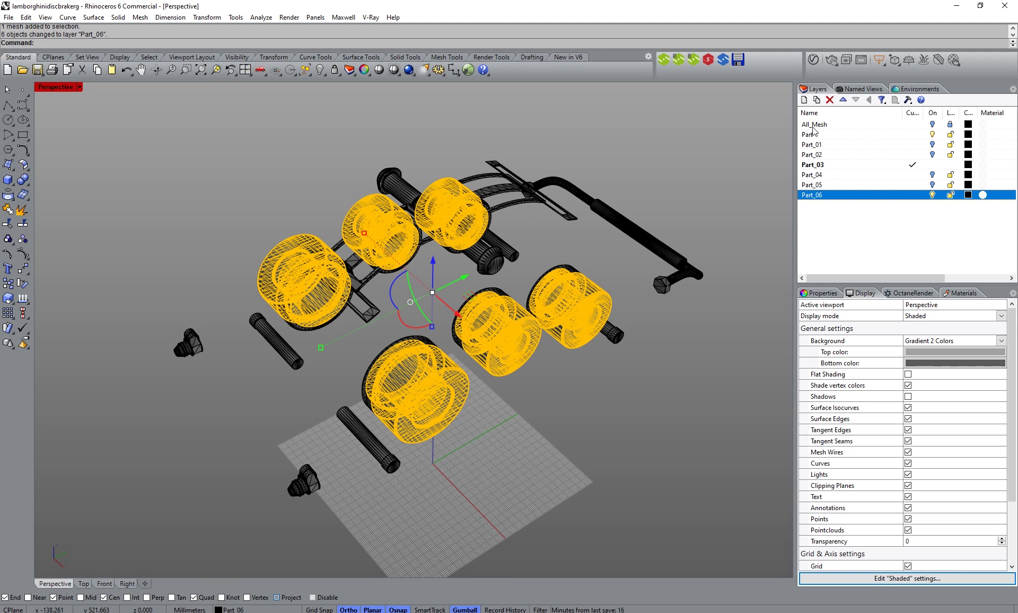
Step: Turn off the Part_06 layer and add a new layer named Part_07
click(804, 101)
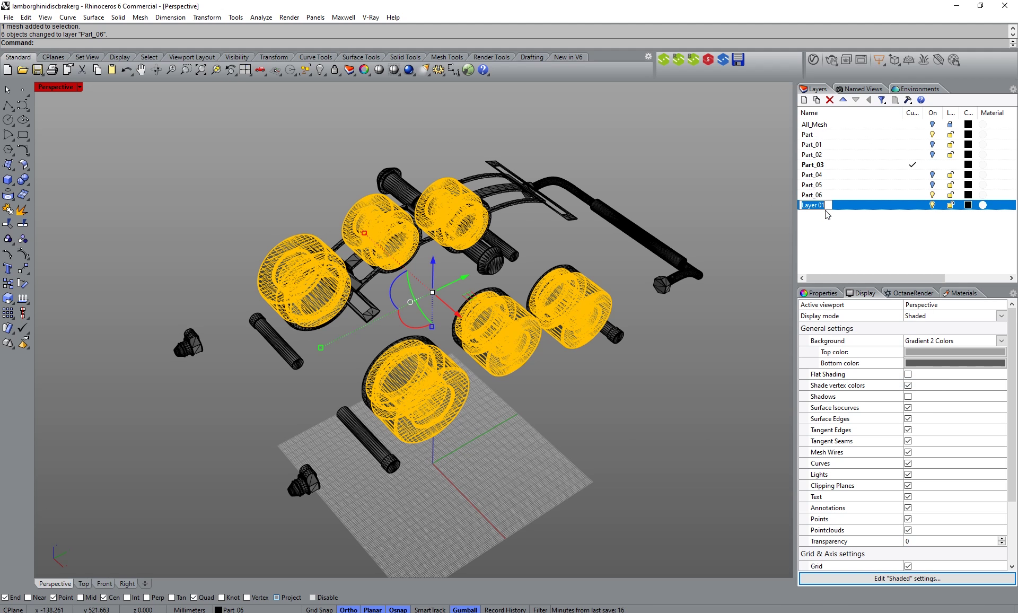
click(931, 196)
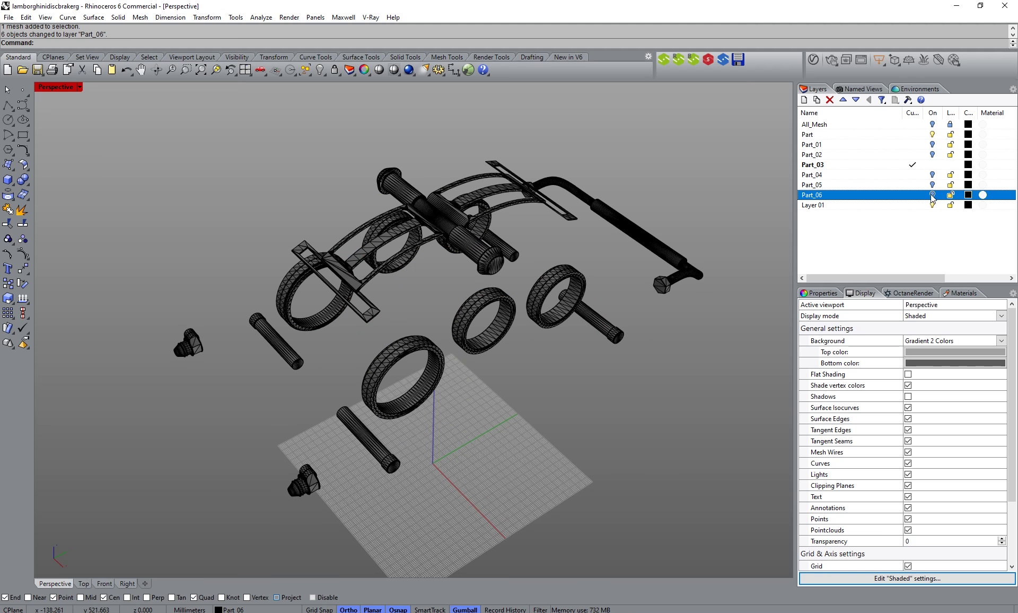
click(819, 206)
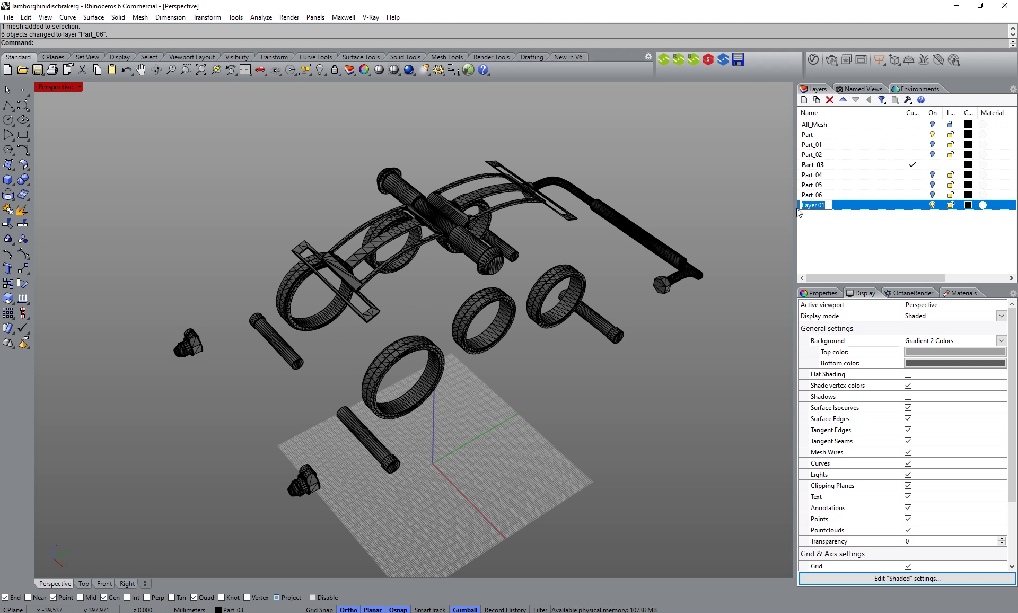
text(Part)
key(BackSpace)
key(BackSpace)
text(t)
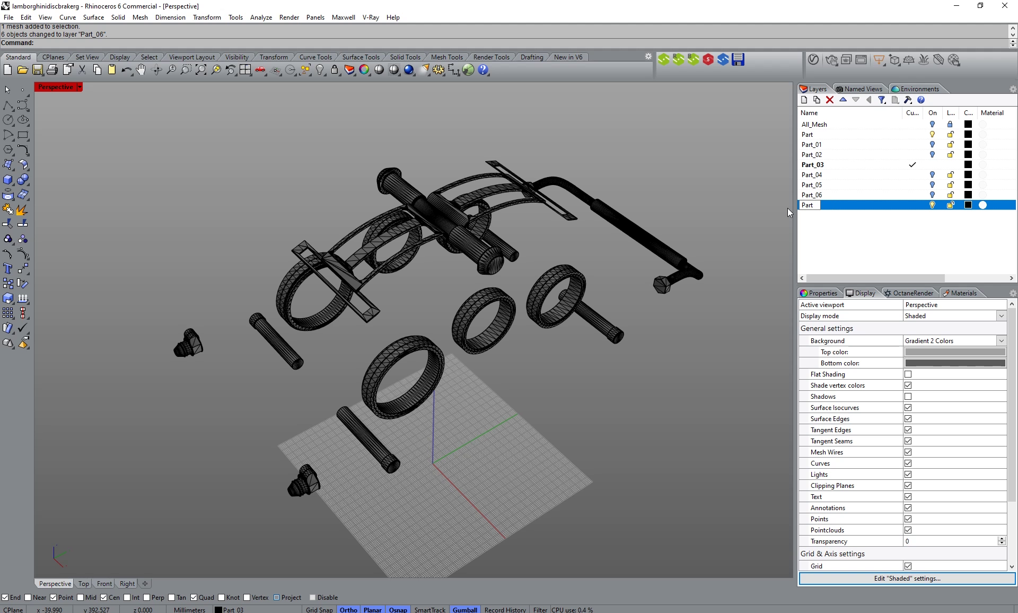
text(_07)
key(Return)
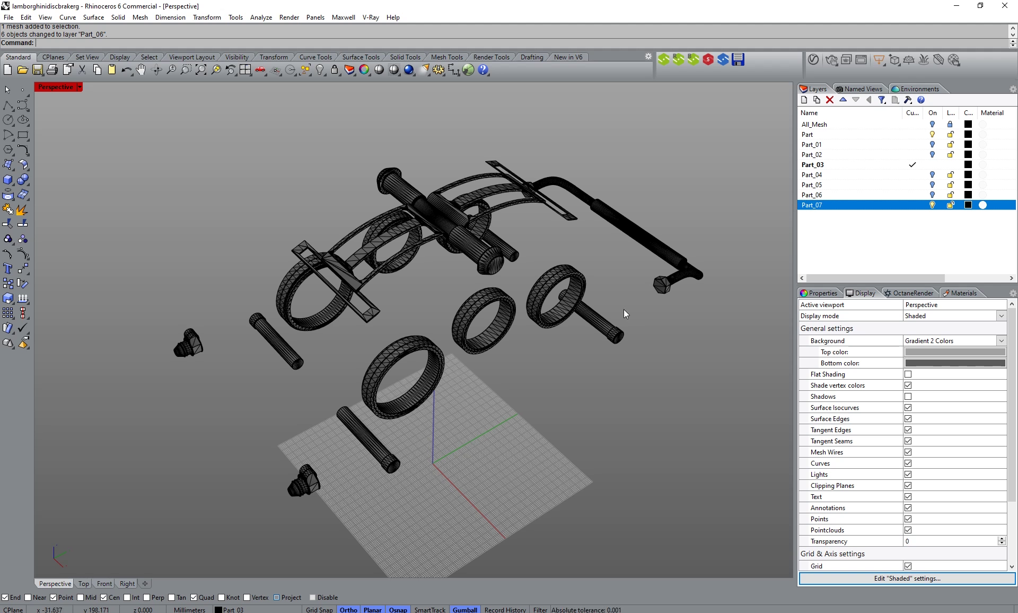
Step: Move the outward-facing ring mesh at each of the six piston positions to the Part_07 layer, leaving the inner rings on Part
right_drag(482, 388, 459, 336)
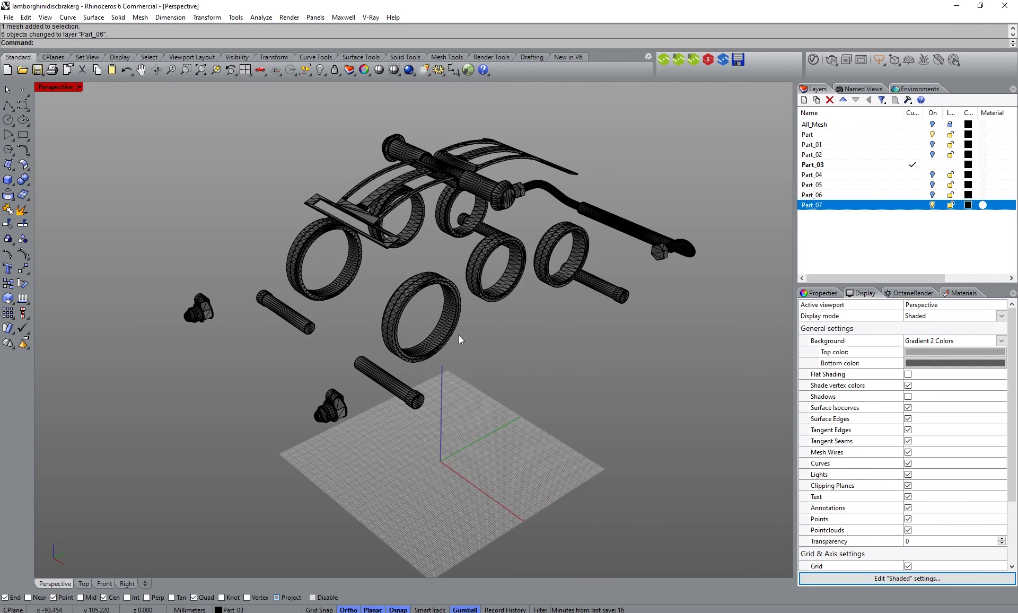
click(428, 285)
shift+click(493, 246)
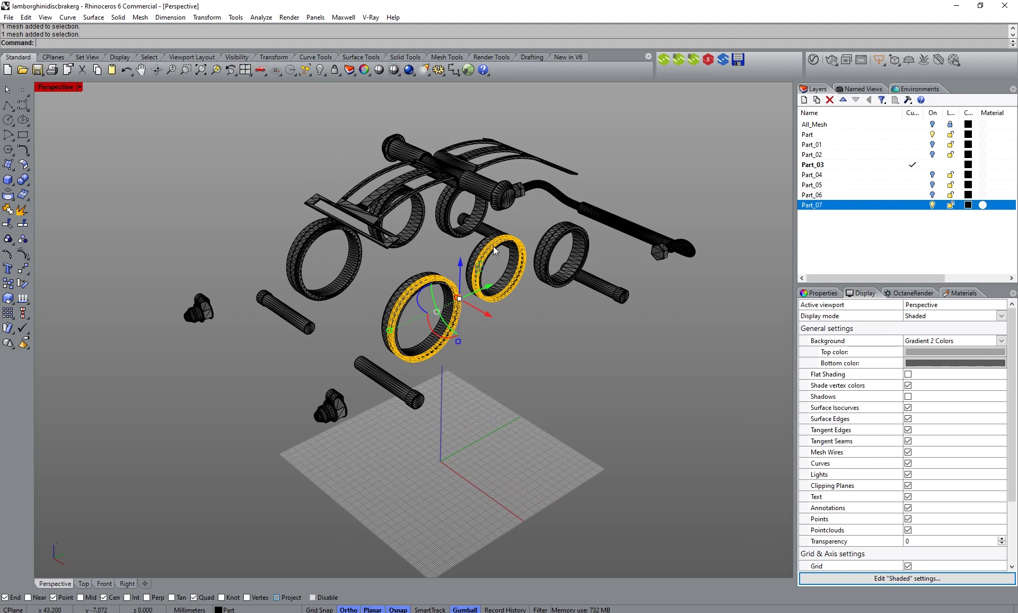
shift+click(570, 229)
right_drag(295, 247, 387, 288)
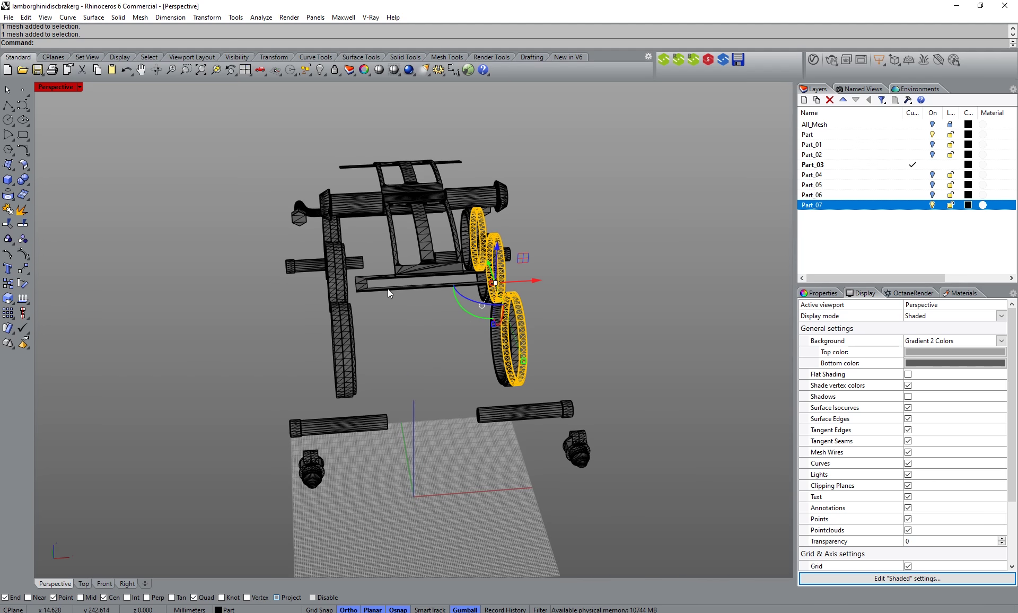
shift+click(330, 326)
shift+click(327, 263)
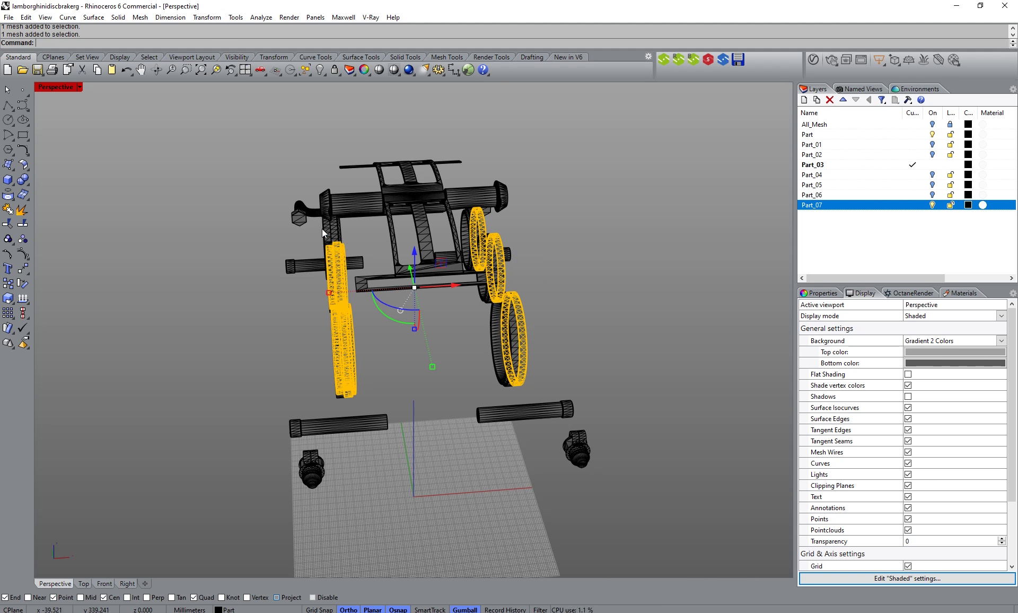
right_drag(364, 249, 345, 265)
ctrl+click(342, 266)
shift+click(327, 286)
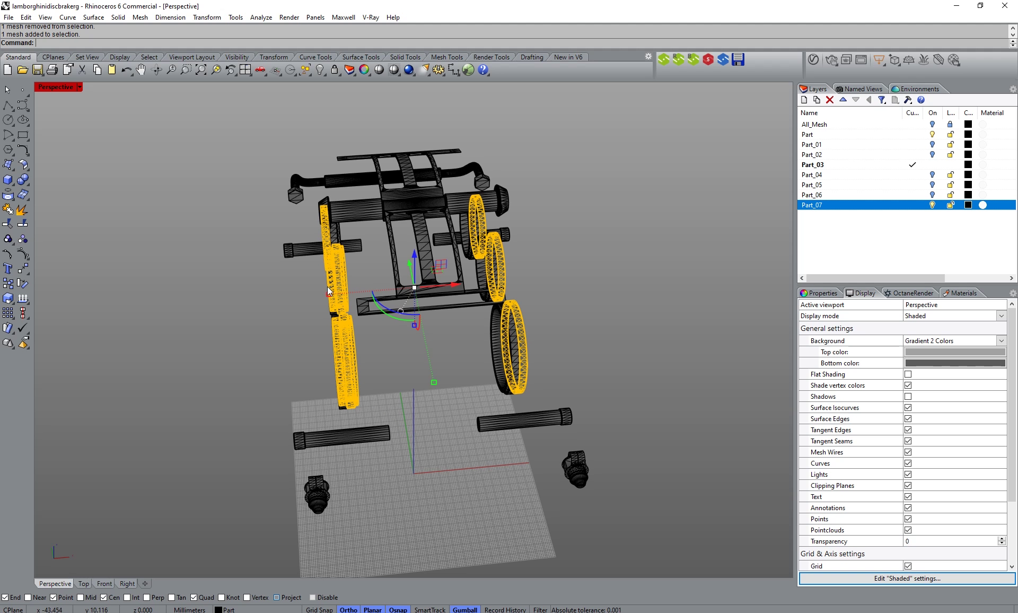
ctrl+click(342, 282)
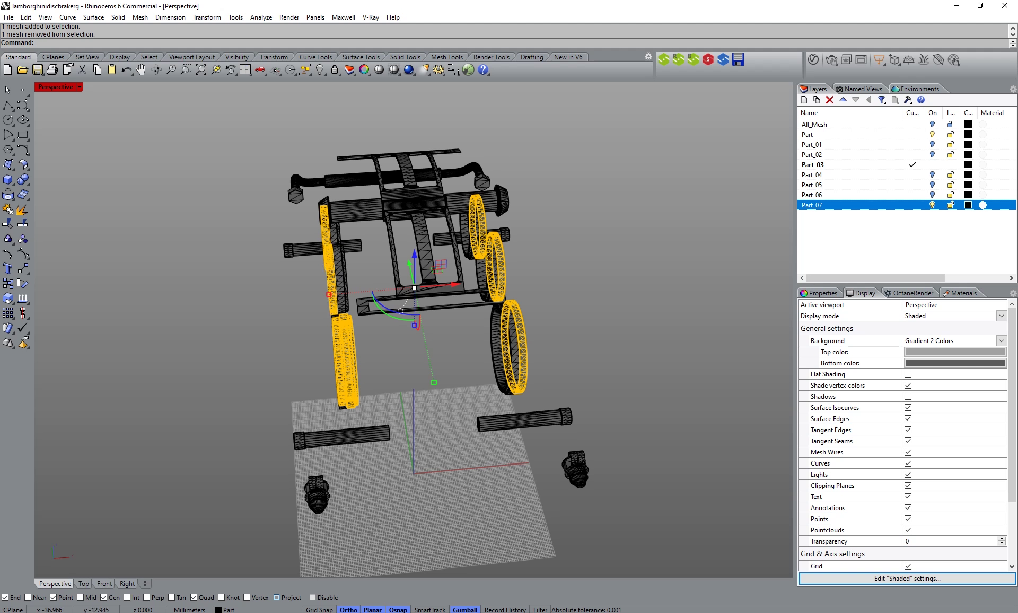
ctrl+click(350, 351)
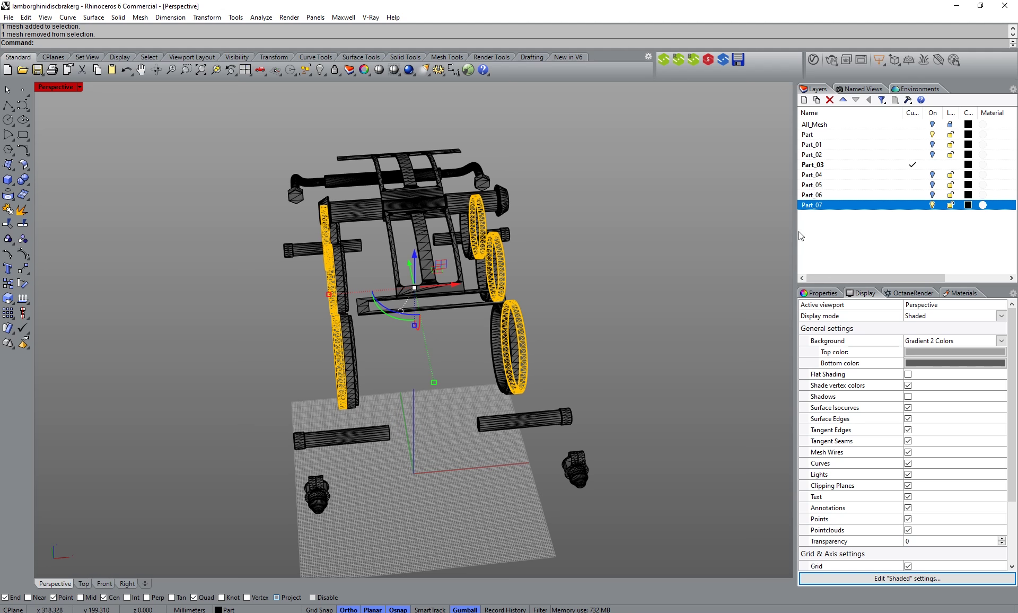
right_click(814, 208)
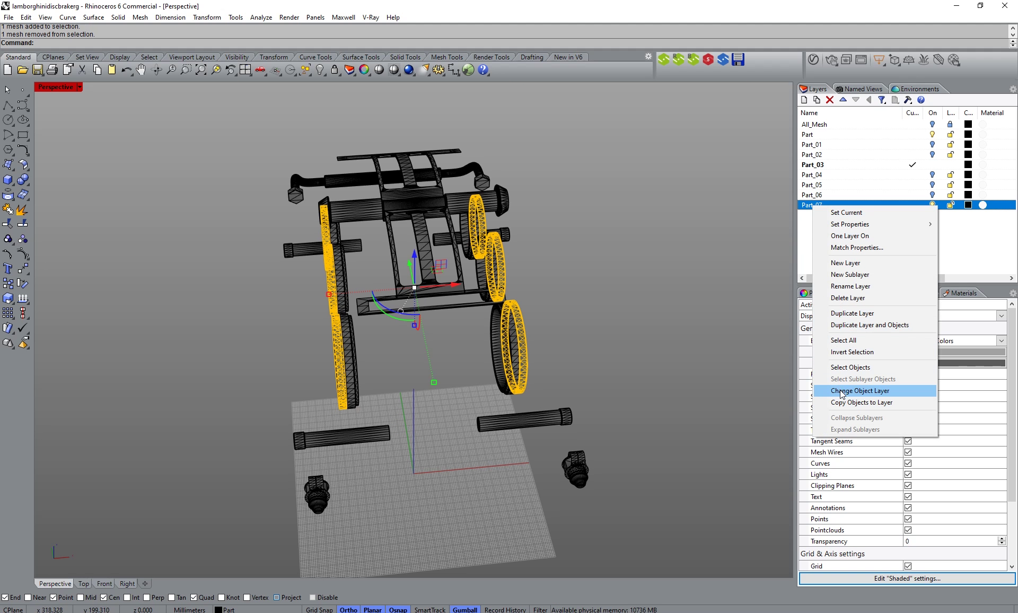
click(835, 388)
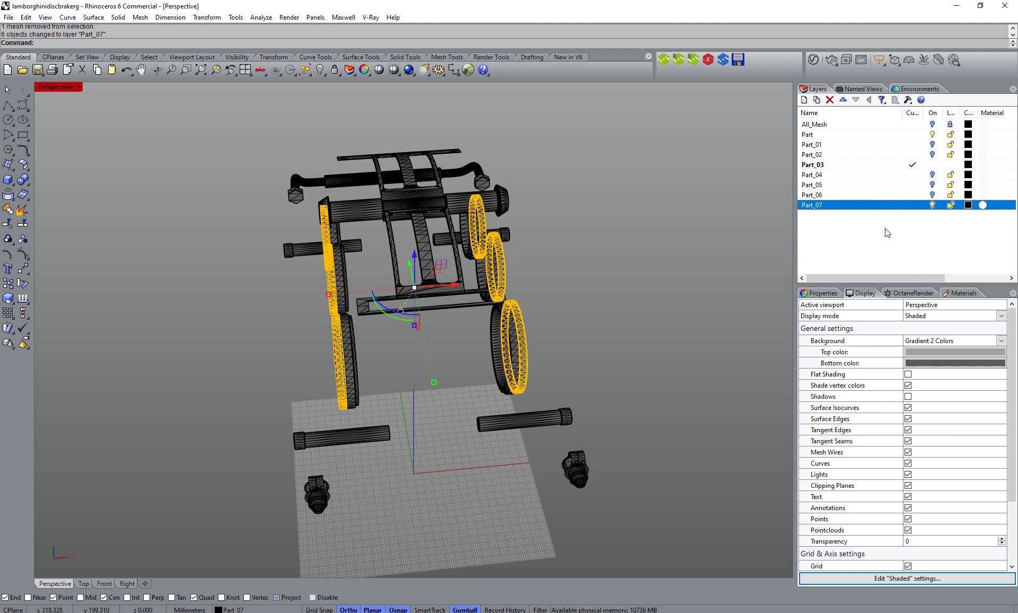
Step: Add a new layer named Part_08 and turn off the Part_07 layer
click(804, 100)
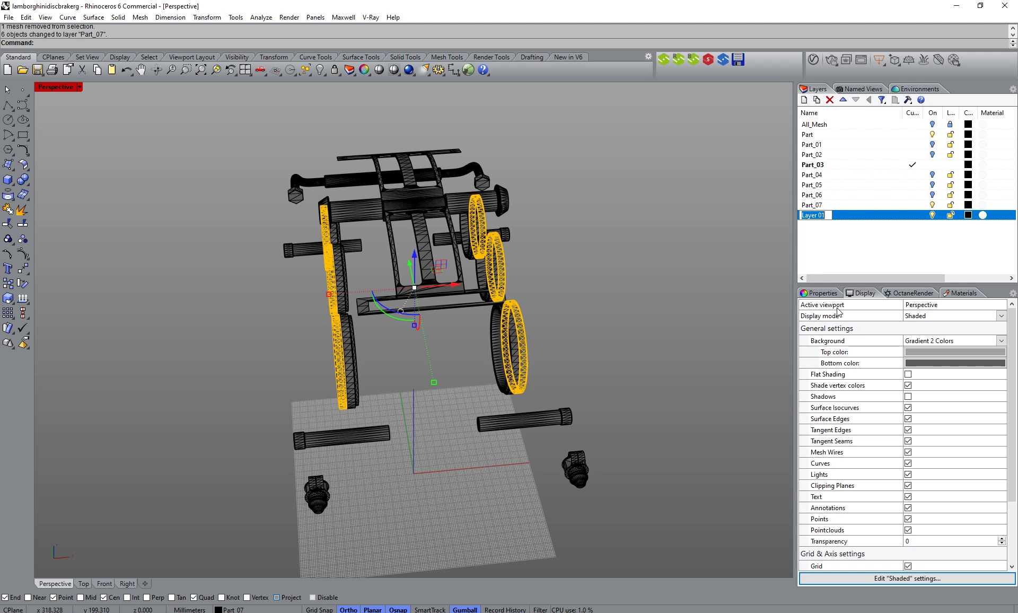
text(Part_08)
key(Return)
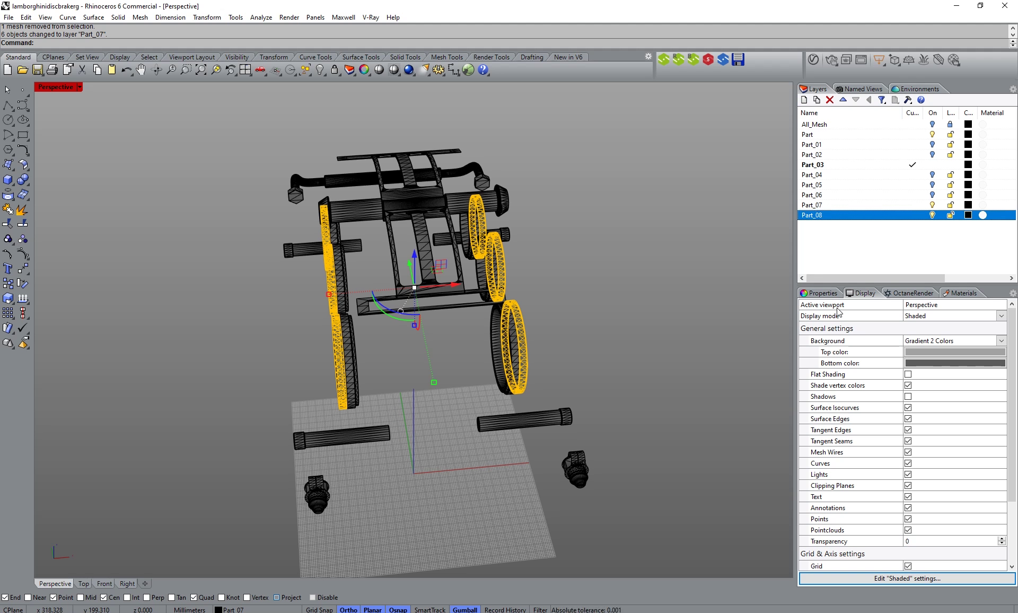
click(933, 206)
Step: Move the six remaining inner ring meshes from both sides to the Part_08 layer
click(527, 335)
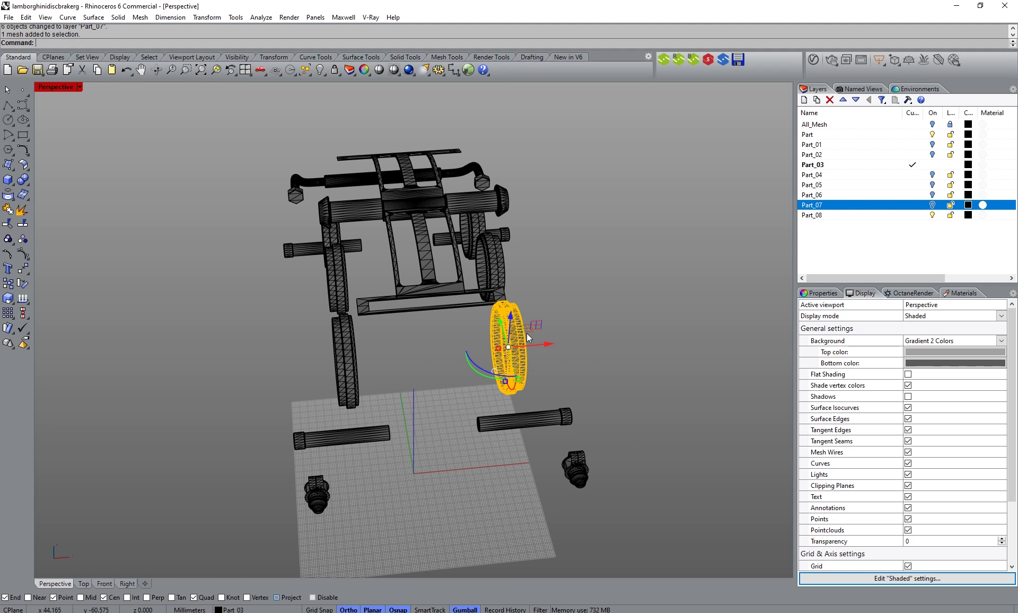
shift+click(499, 262)
shift+click(477, 224)
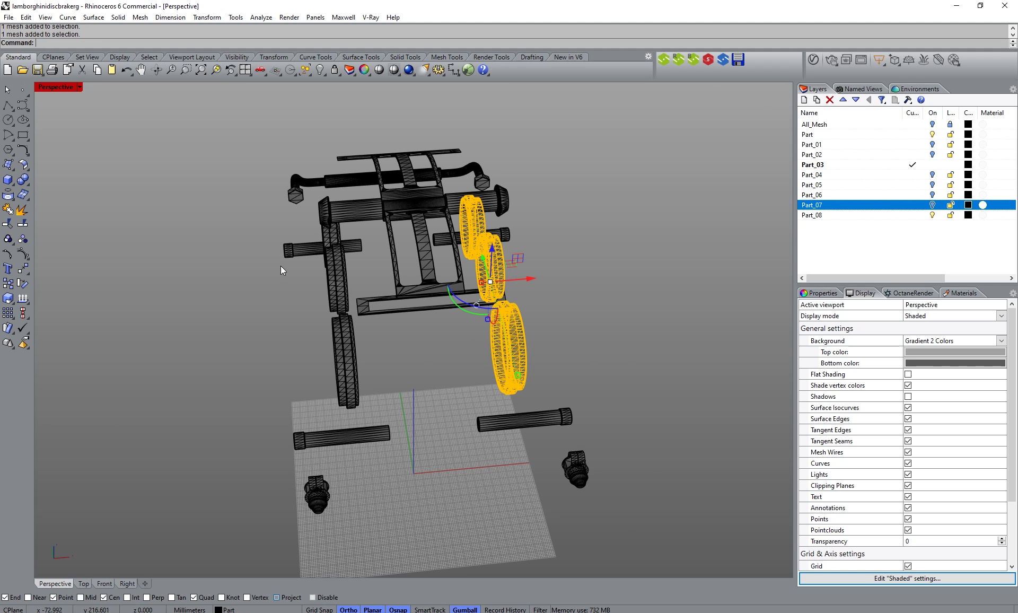
shift+click(329, 239)
shift+click(337, 281)
shift+click(341, 353)
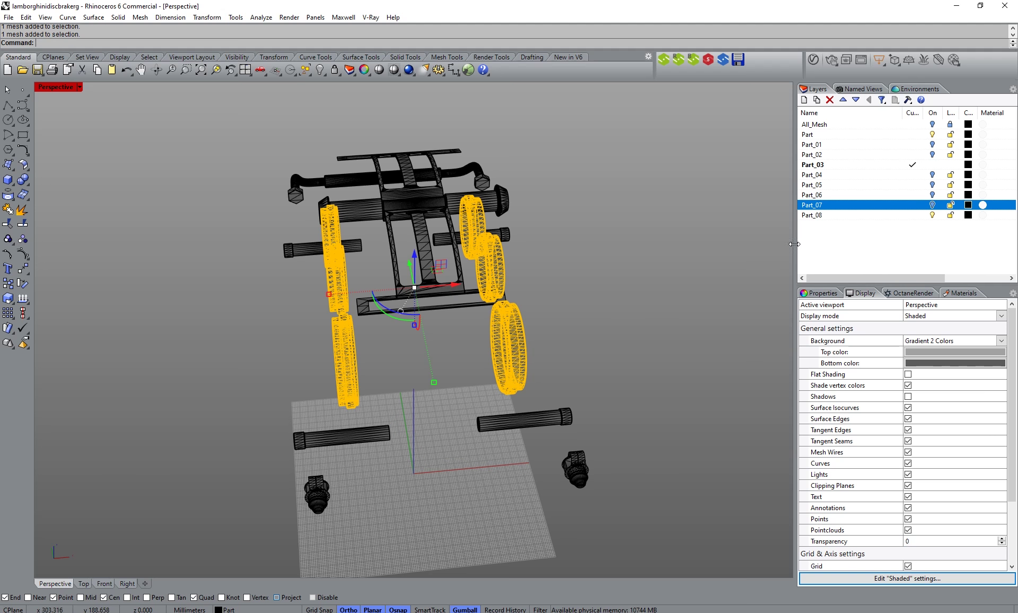
right_click(818, 216)
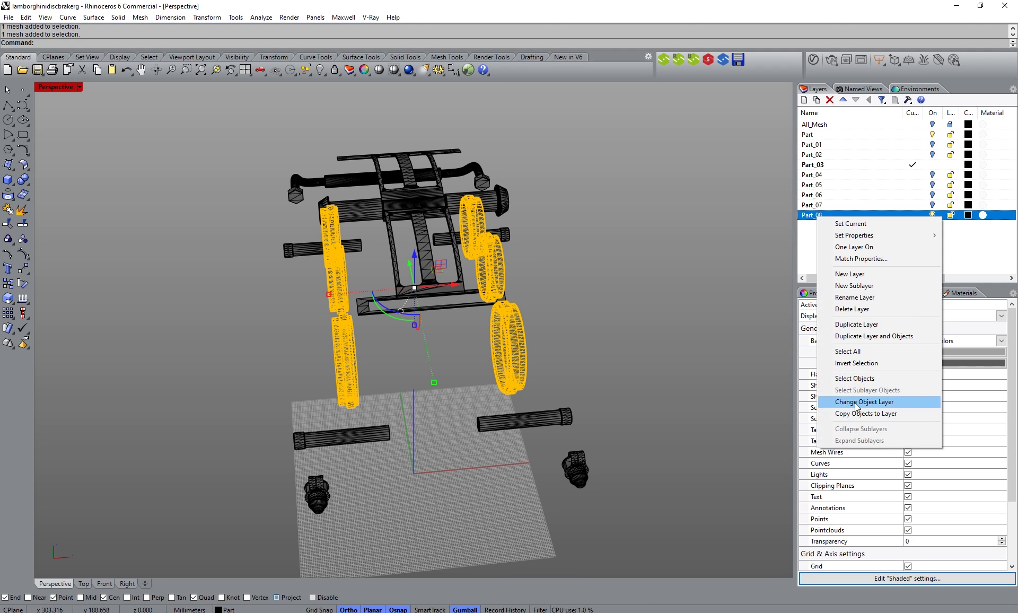
click(858, 404)
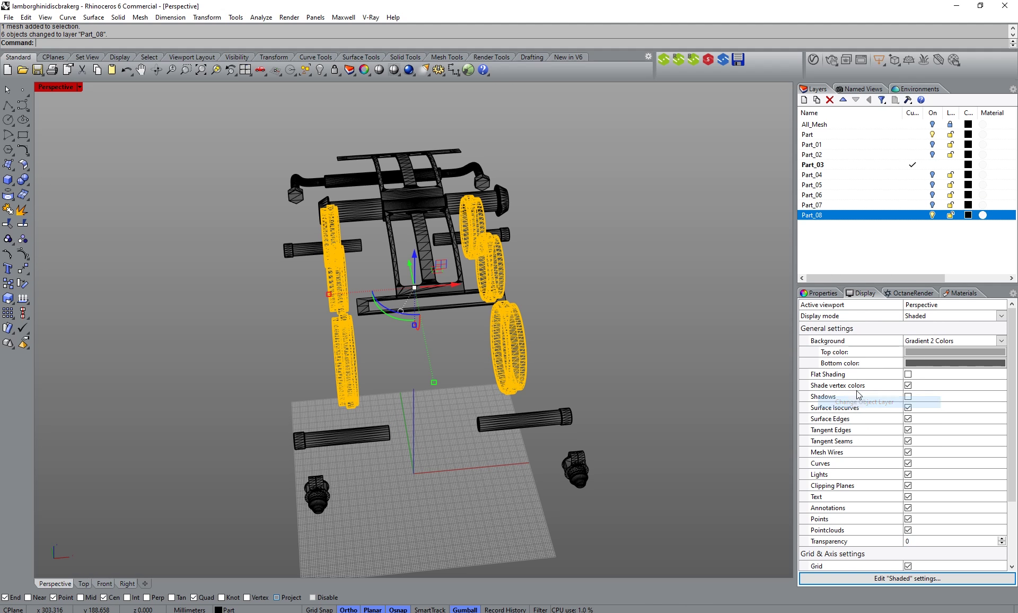
Step: Add a new layer named Part_09 and turn off the Part_08 layer
click(804, 101)
text(Pa)
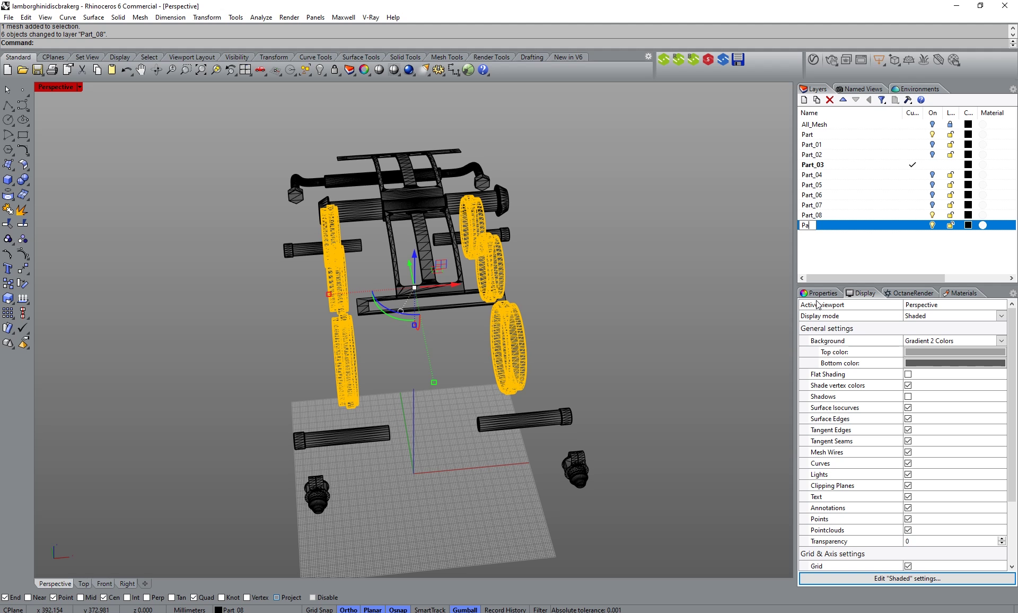
text(rt_09)
key(Return)
click(933, 215)
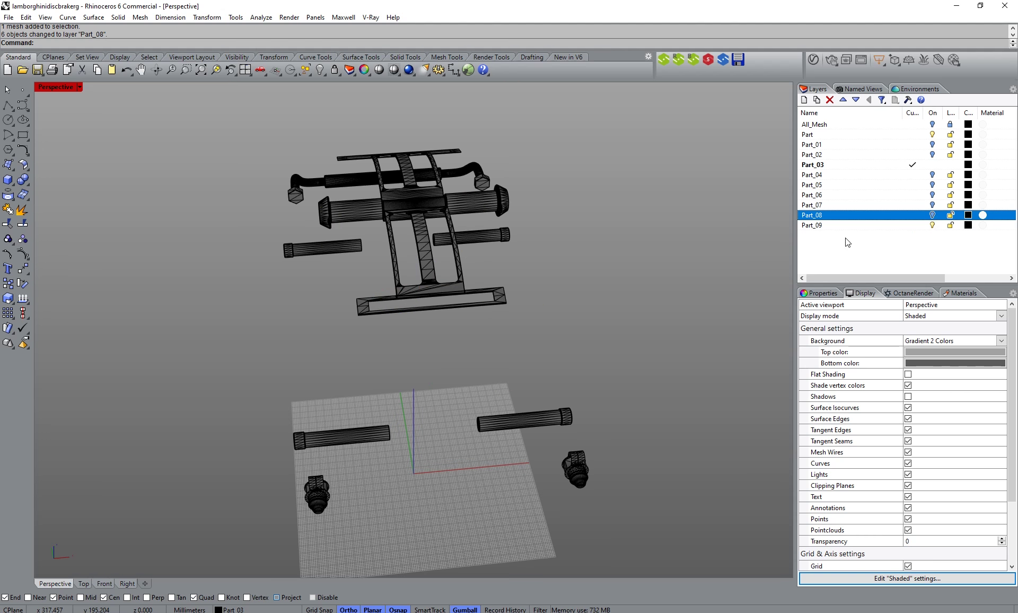
Step: Move the curved brake pipe mesh to the Part_09 layer and turn that layer off
right_drag(583, 328, 477, 280)
scroll(238, 228, up, 2)
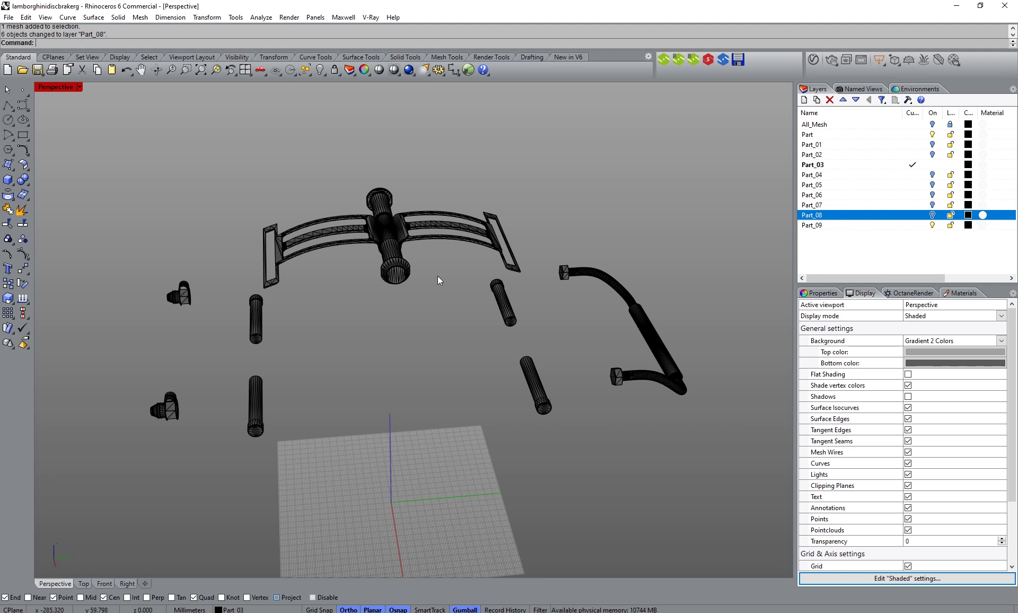
click(640, 332)
click(812, 225)
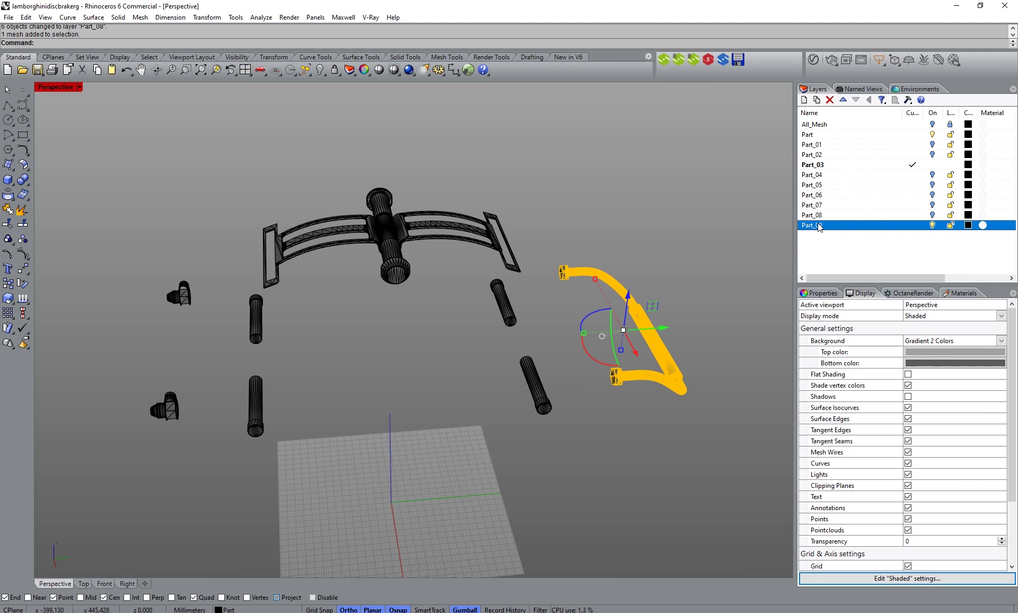
right_click(812, 225)
click(854, 408)
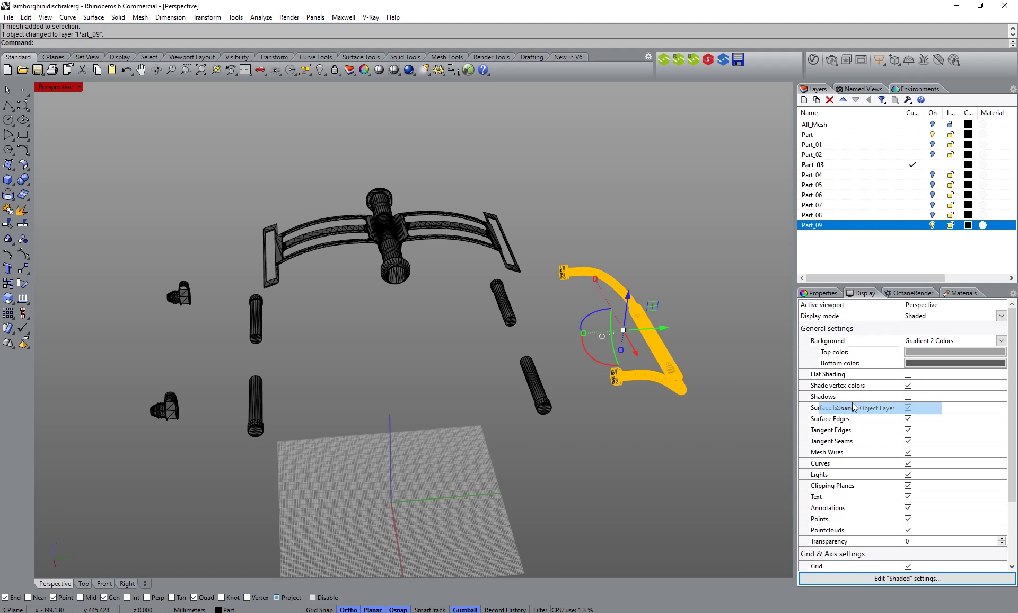
click(933, 225)
Step: Add a new layer named Part_10
click(805, 99)
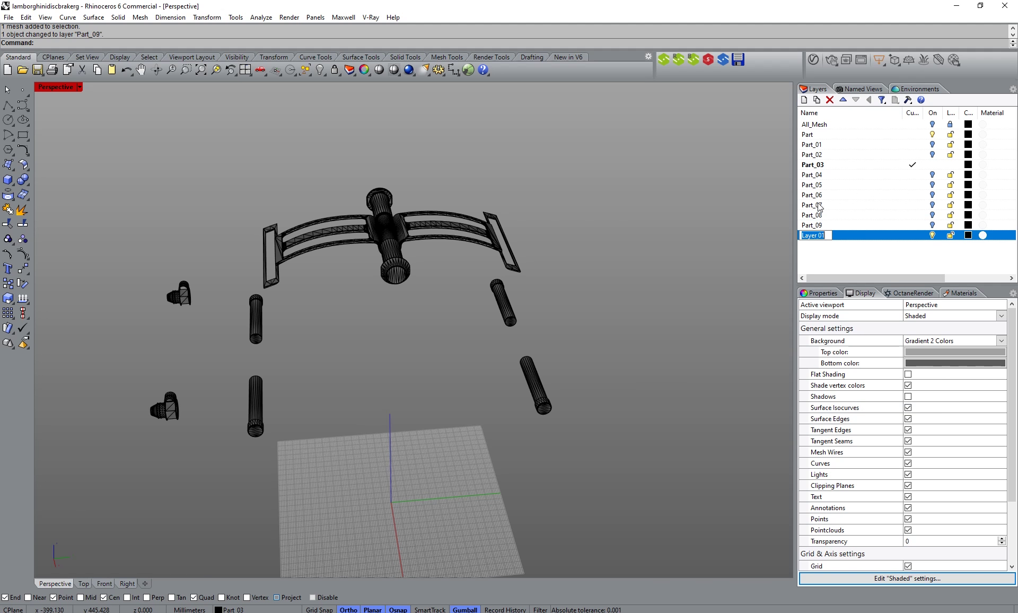
text(Part_10)
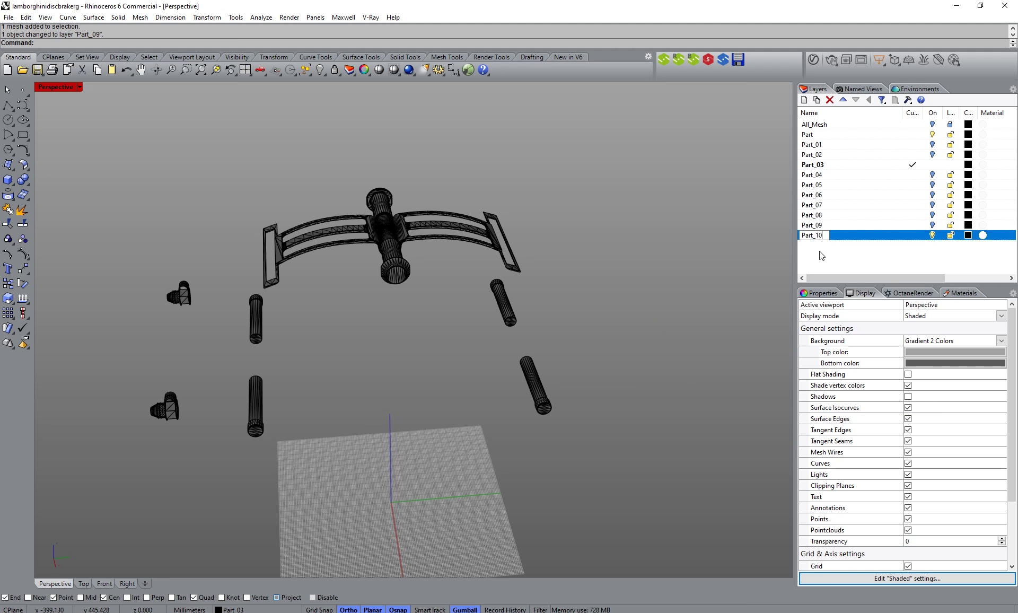
key(Return)
Step: Move the four long cylindrical pin meshes to the Part_10 layer and turn that layer off
click(259, 400)
shift+click(530, 381)
shift+click(503, 302)
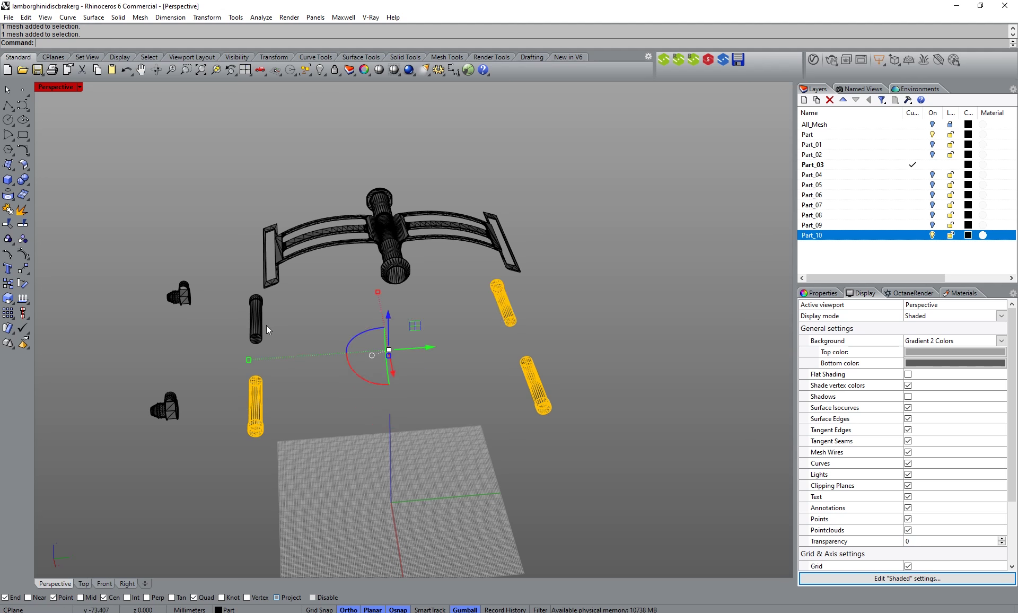
shift+click(259, 323)
right_click(807, 234)
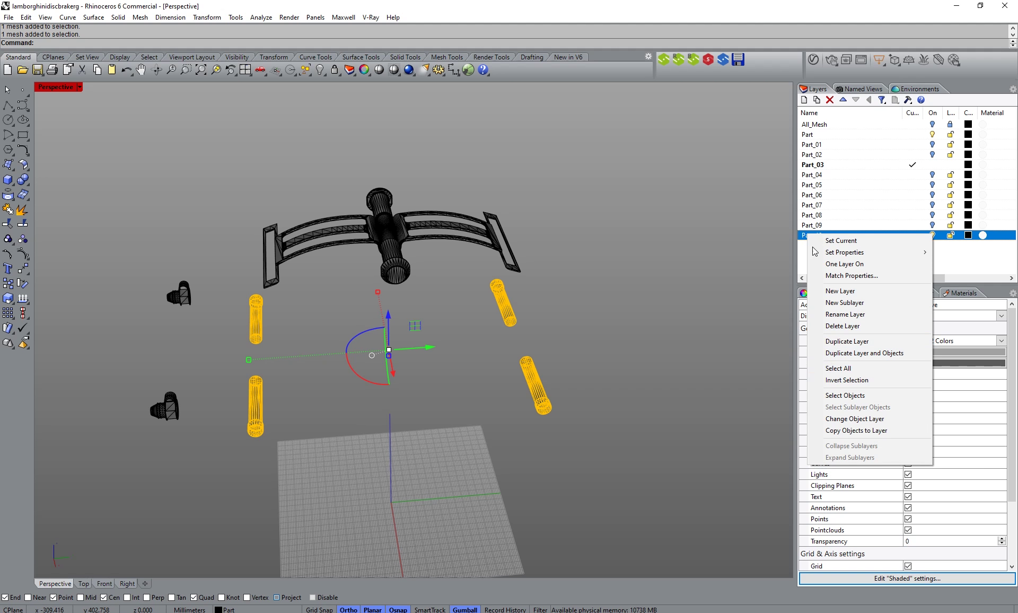
click(838, 418)
click(932, 235)
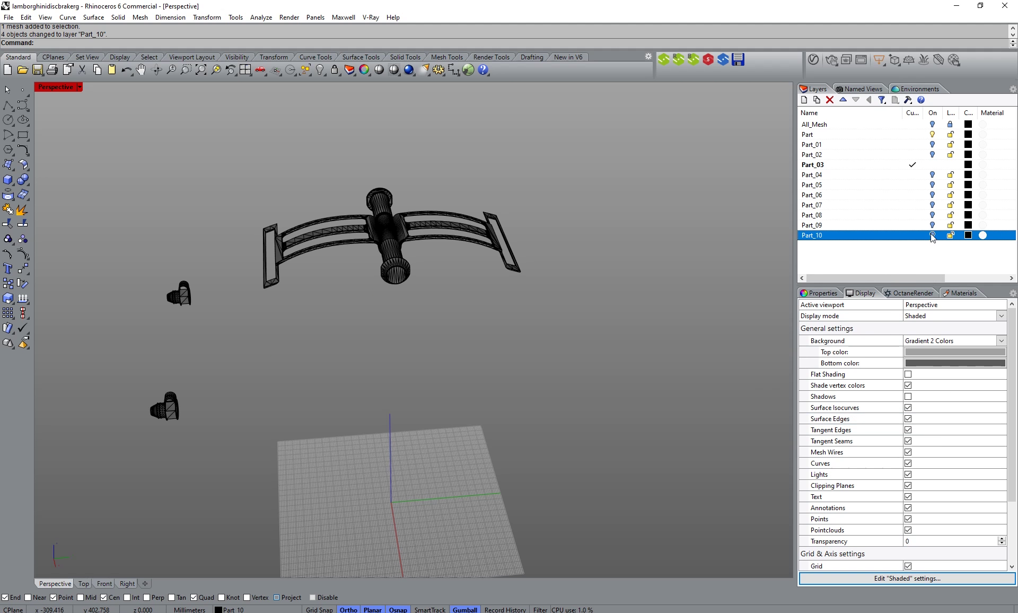
Step: Add a new layer named Part_11
click(804, 99)
text(Par)
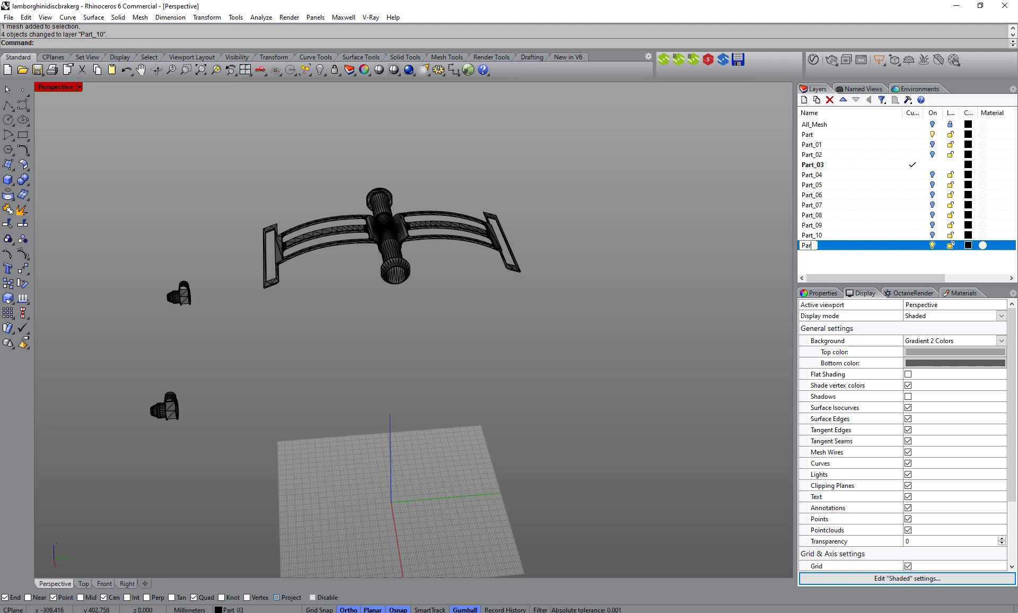
text(t_11)
key(Return)
Step: Move the two small fitting meshes to the Part_11 layer and turn that layer off
click(183, 301)
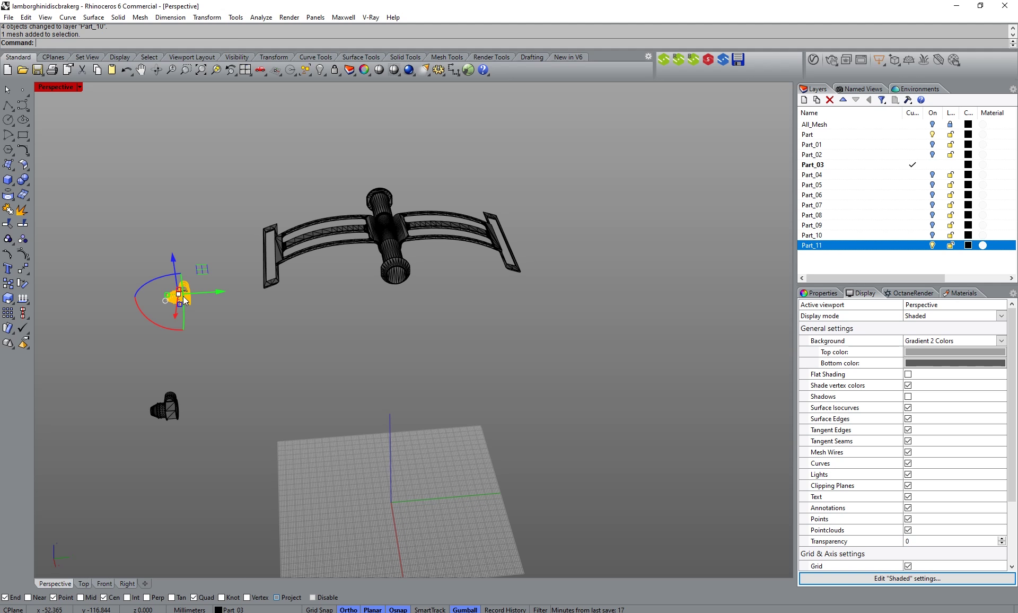
shift+click(174, 409)
right_click(821, 247)
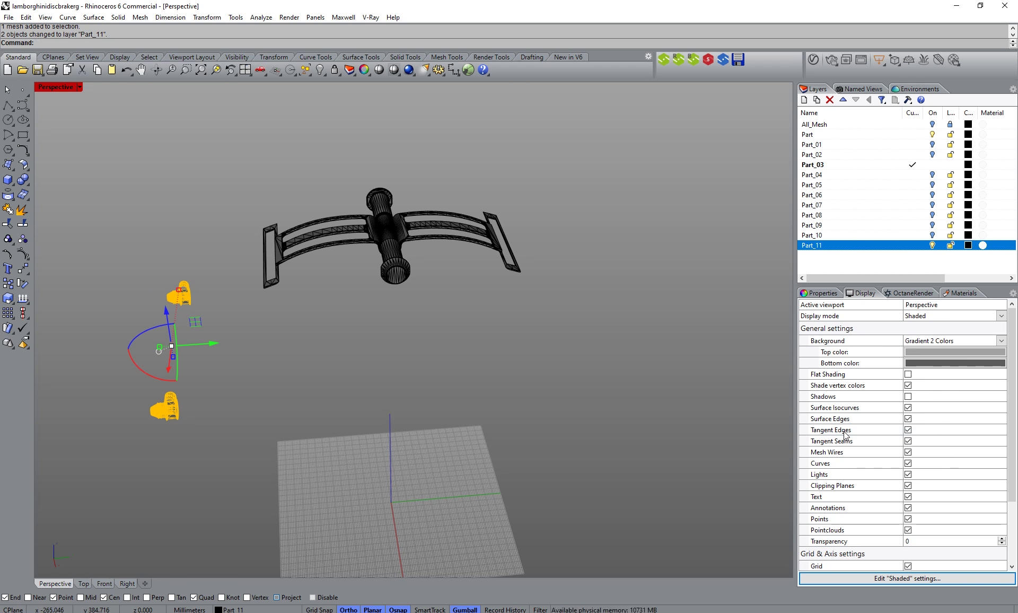
click(932, 245)
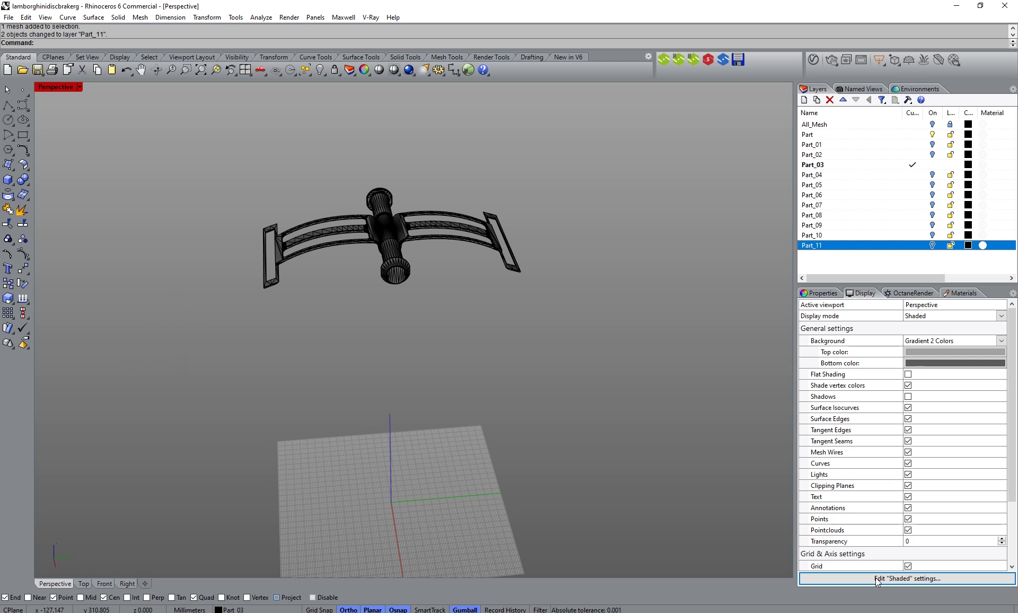
click(891, 612)
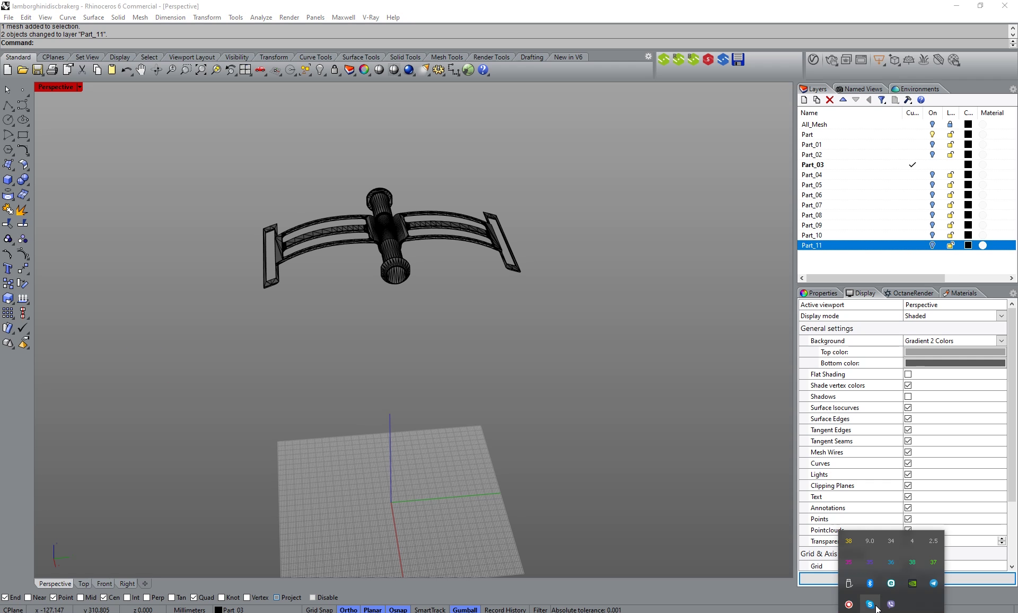
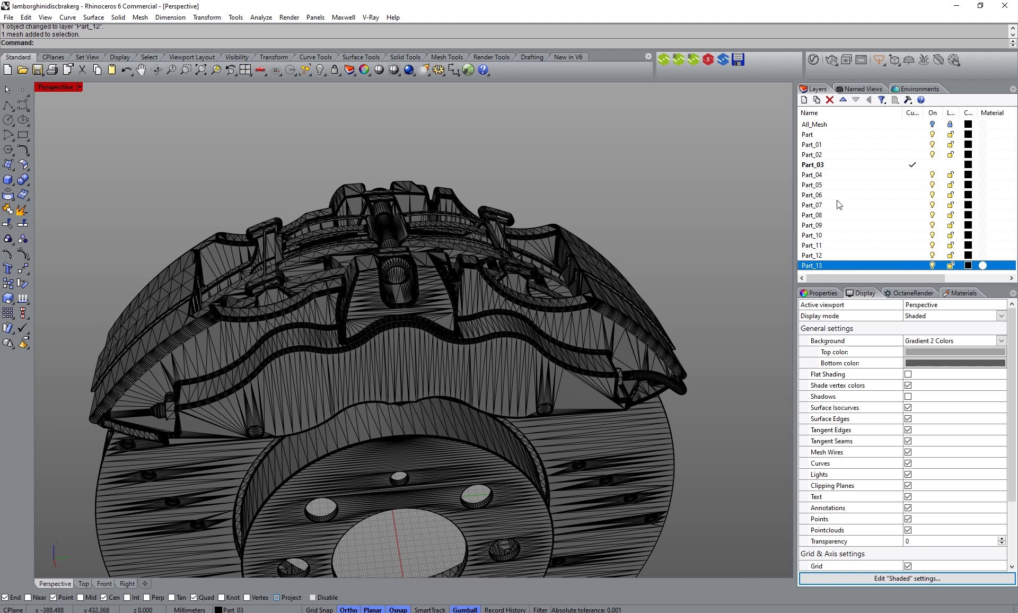
Step: Turn off layers Part_04 through Part_13, leaving the disc and any unassigned meshes on
scroll(504, 264, down, 10)
right_drag(508, 251, 409, 291)
right_drag(444, 332, 480, 335)
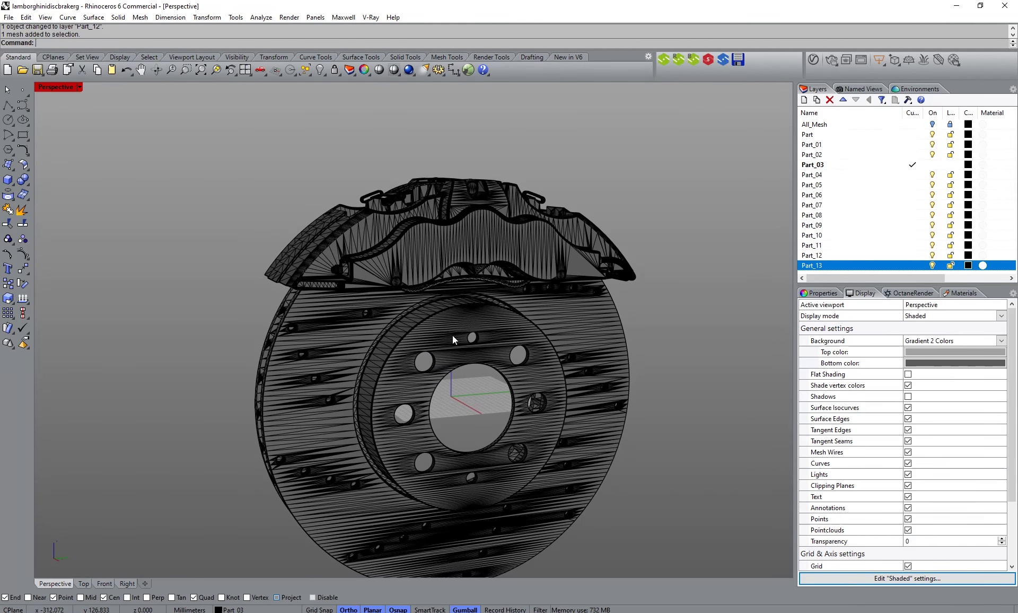
click(932, 255)
click(933, 245)
click(933, 235)
click(932, 225)
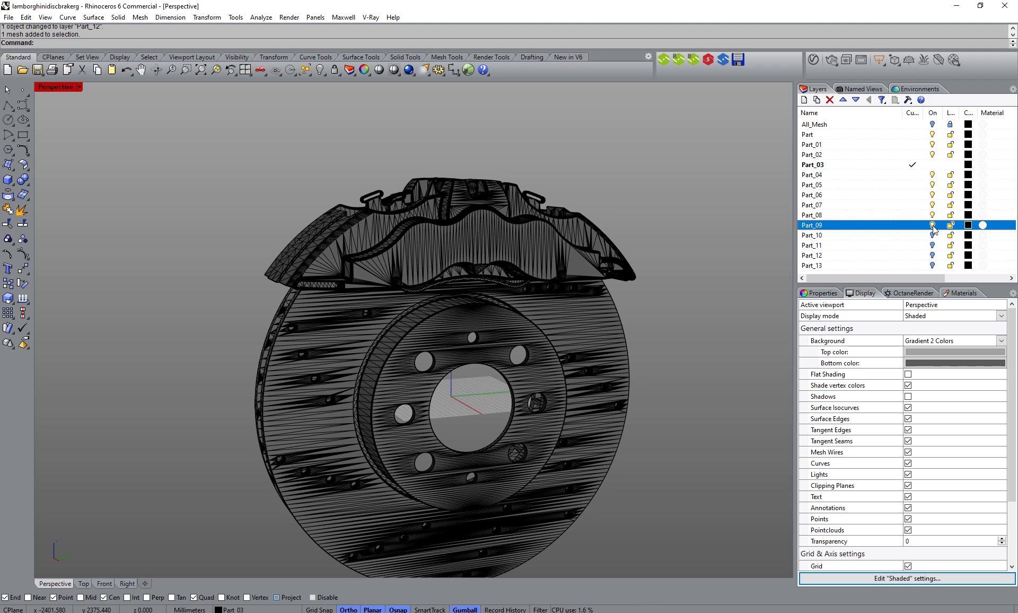
click(933, 215)
click(933, 205)
click(933, 195)
click(932, 184)
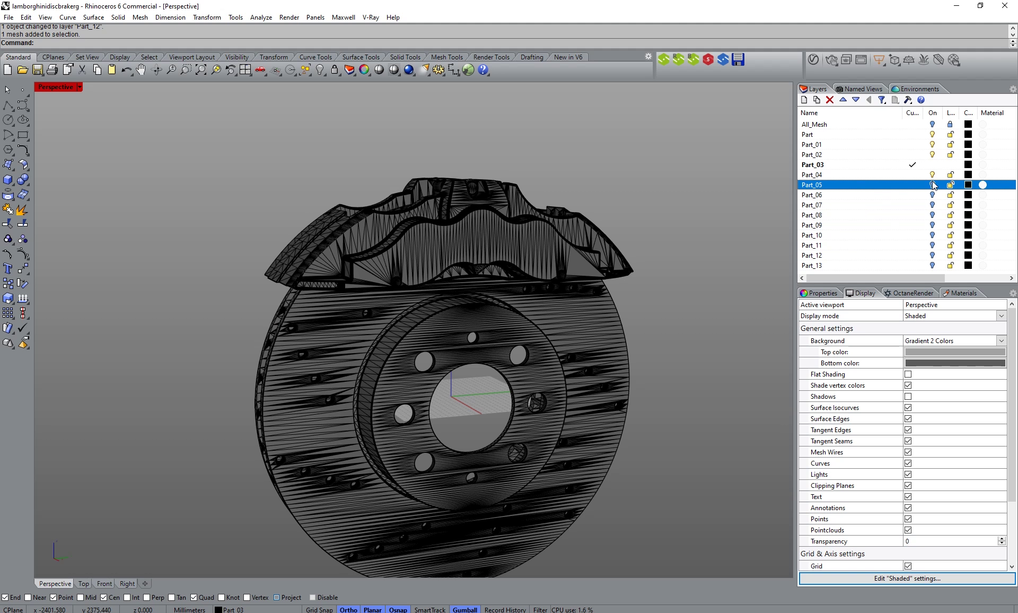
click(932, 174)
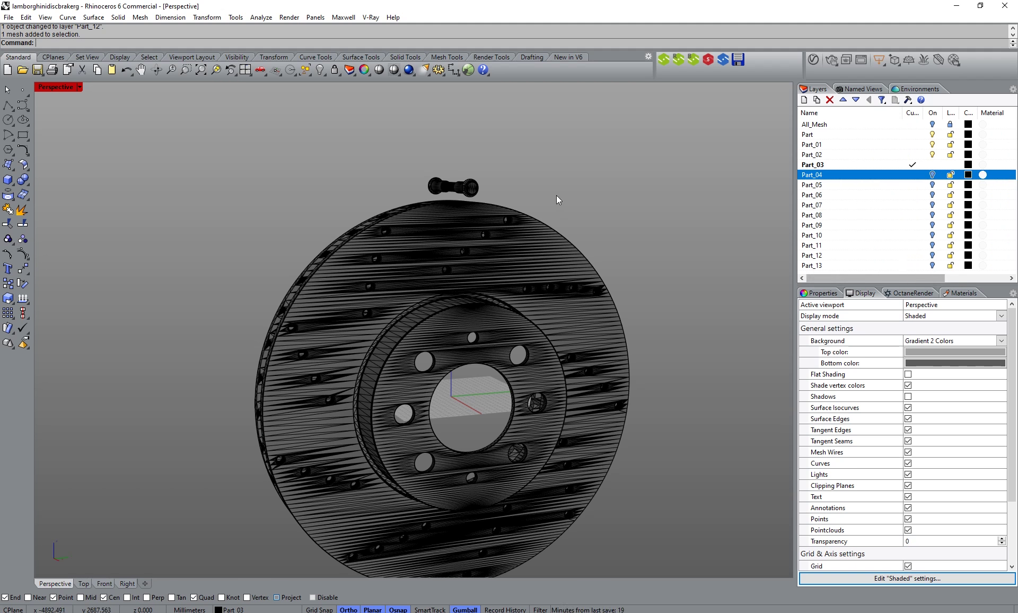
Step: Move the leftover pin mesh above the disc to the Part_13 layer and turn that layer off
click(815, 268)
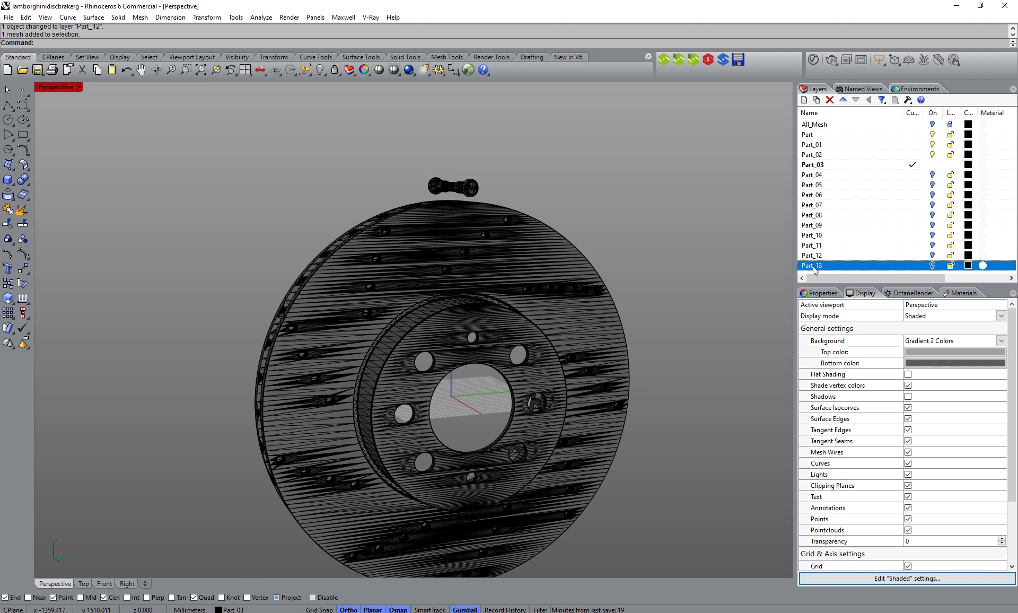
click(933, 265)
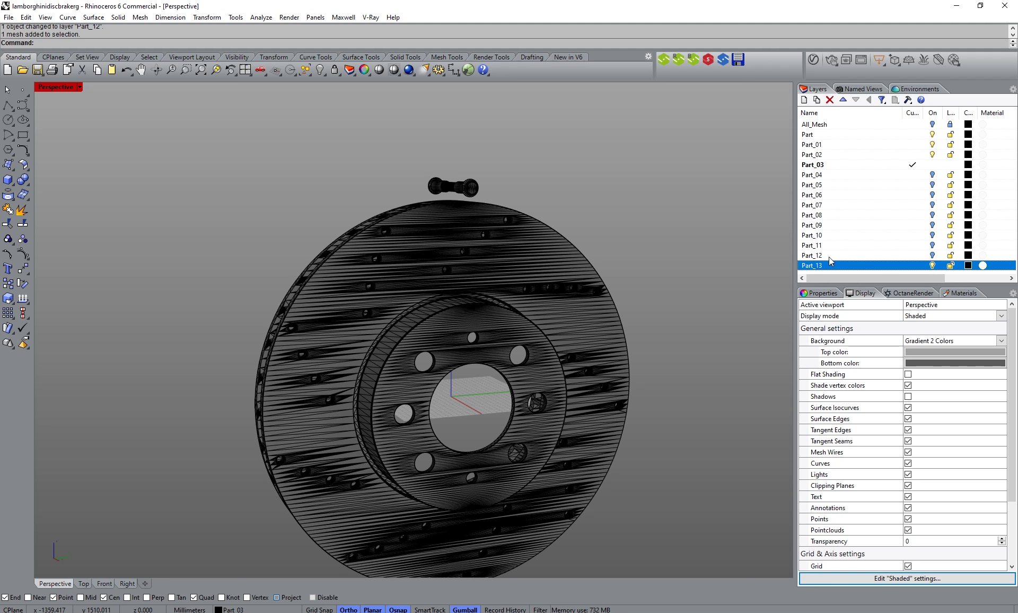
click(466, 184)
right_click(843, 267)
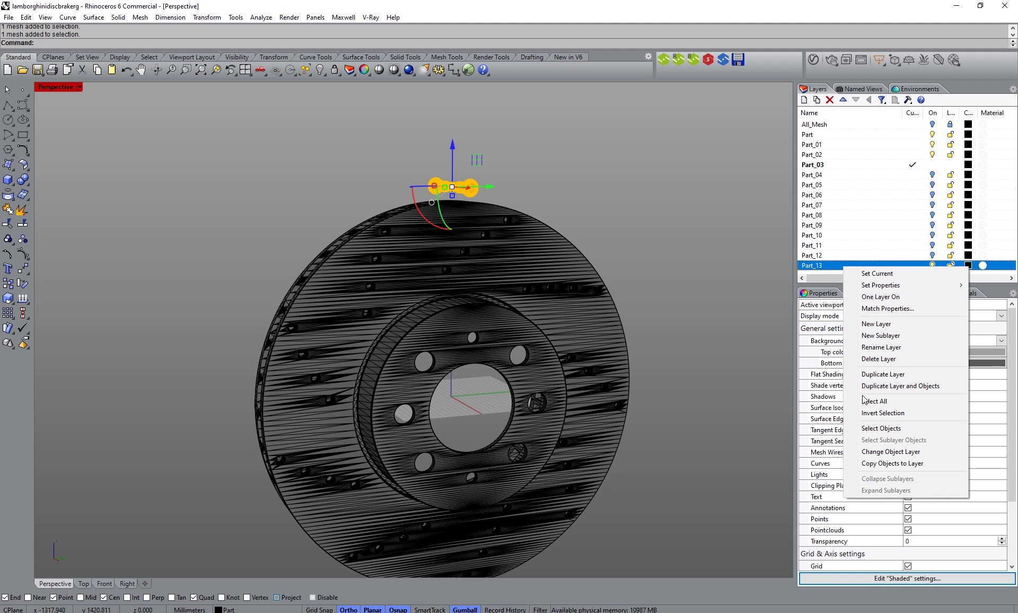
click(883, 451)
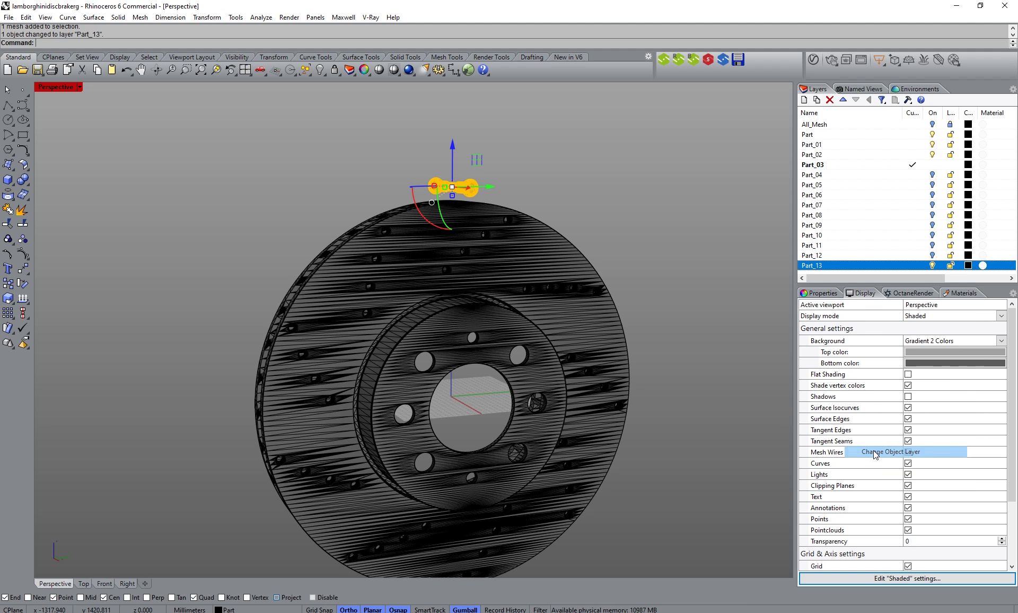
click(933, 266)
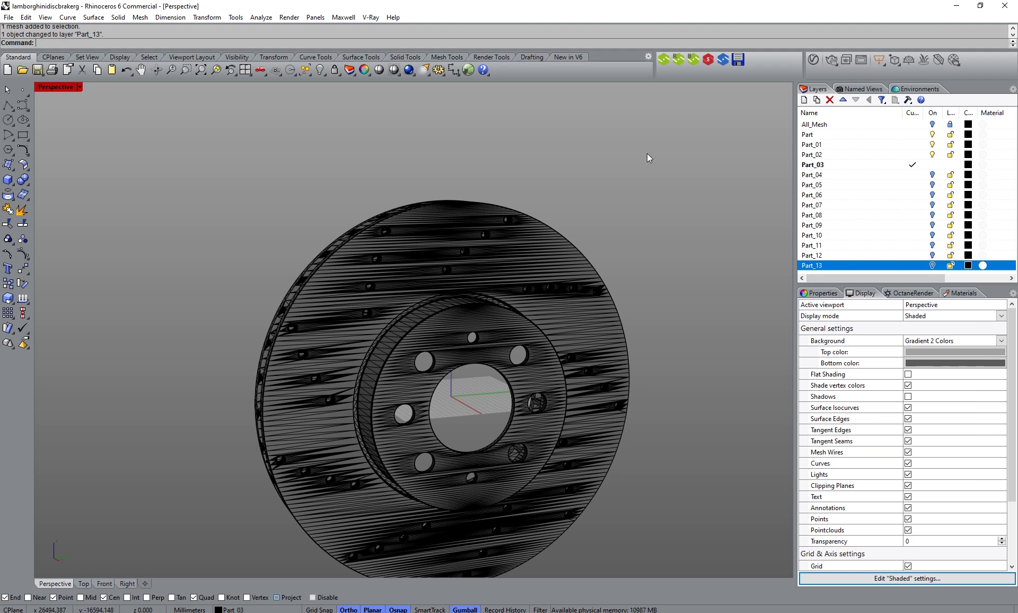
Step: Make Part_01 the current layer and check Part_03 for content by selecting its objects and showing hidden ones
click(914, 146)
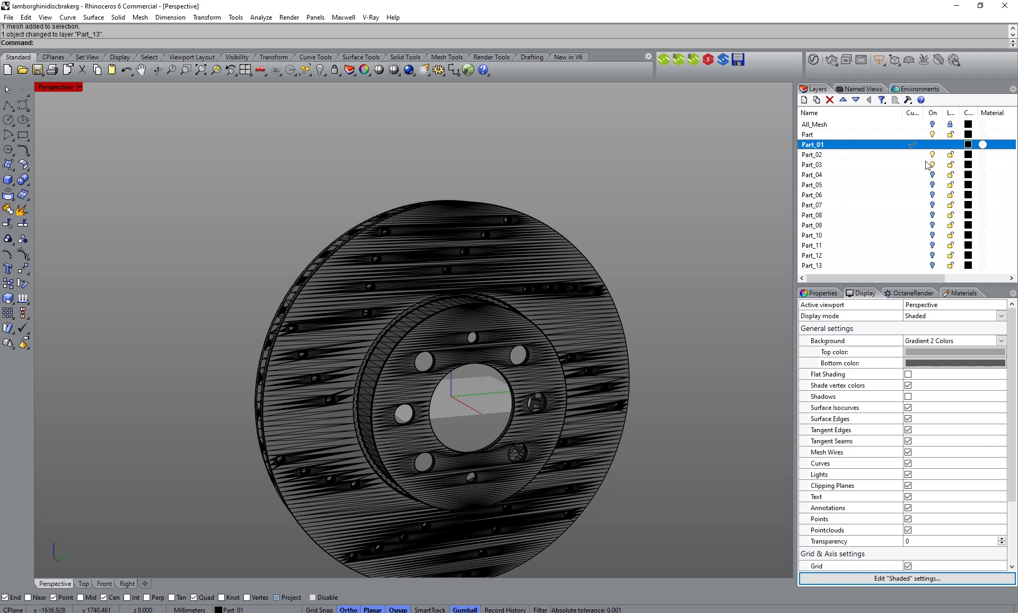
click(929, 166)
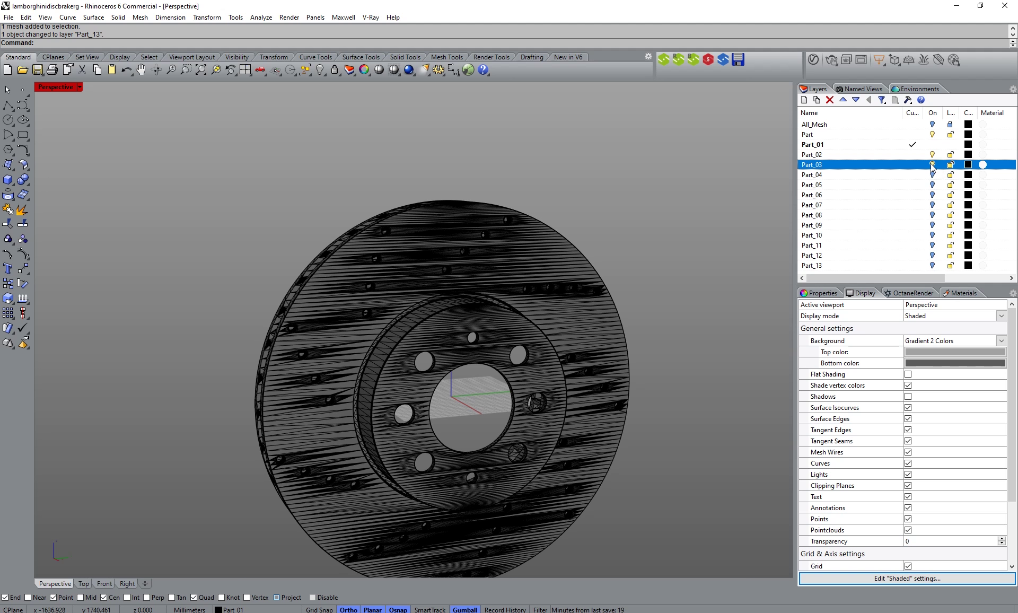
right_click(900, 165)
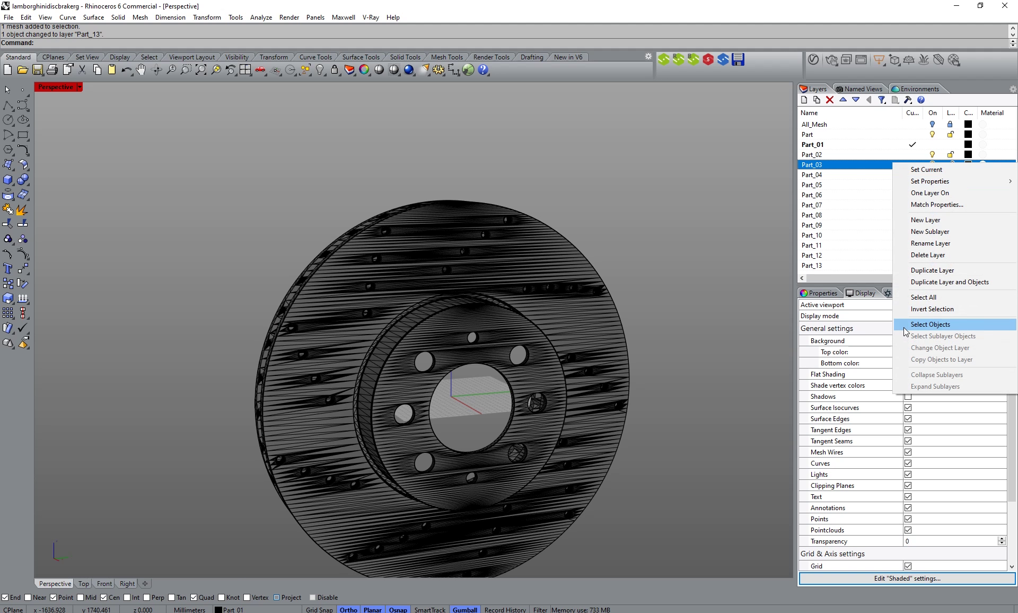
click(907, 327)
right_click(320, 70)
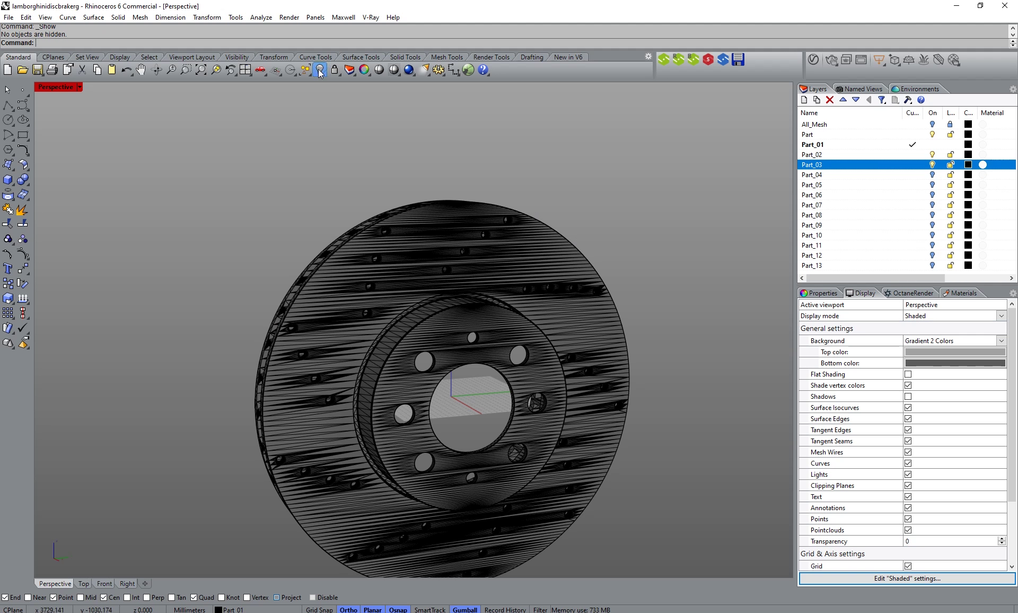
scroll(319, 190, down, 2)
right_drag(319, 188, 438, 198)
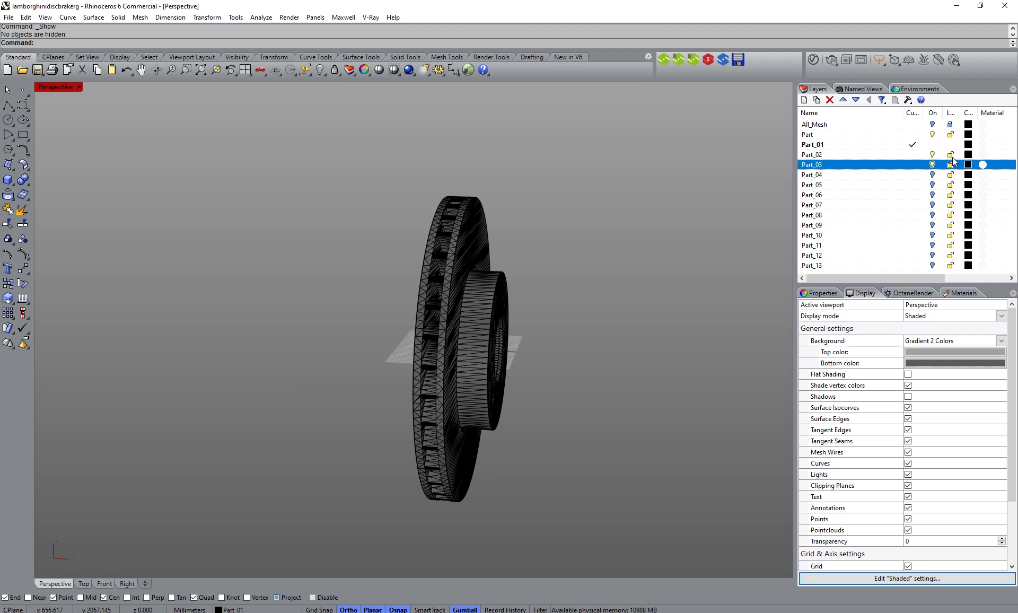
Step: Check the contents of the Part_13 layer by turning it on, selecting its objects and turning it off again
click(932, 266)
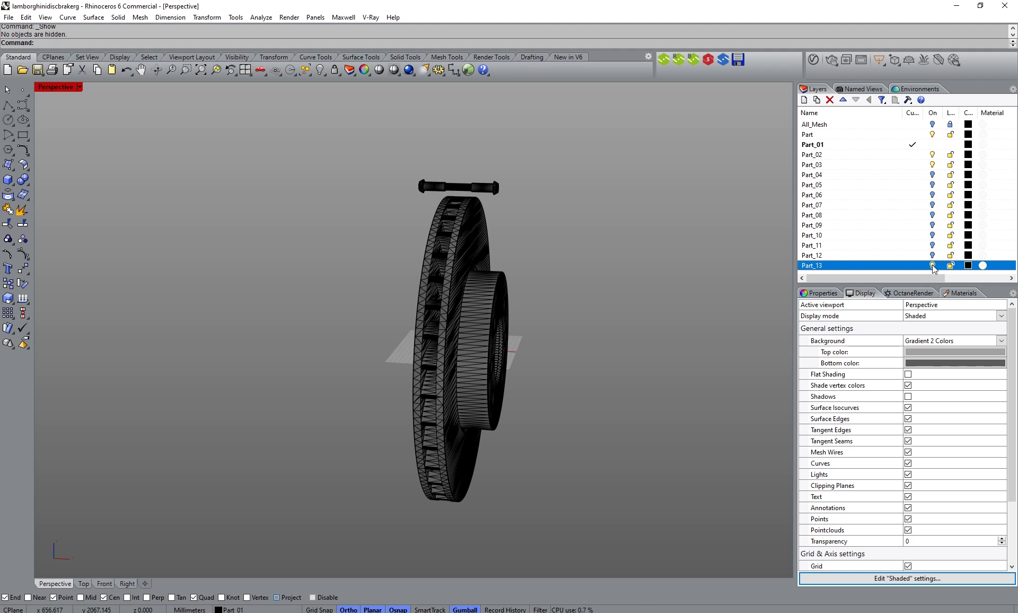
right_click(892, 266)
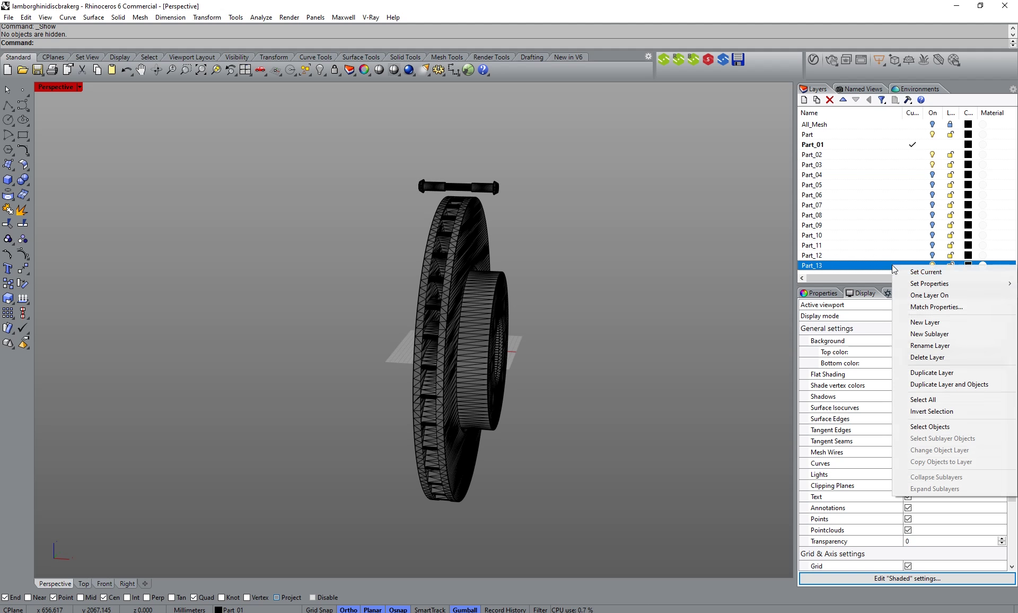
click(952, 425)
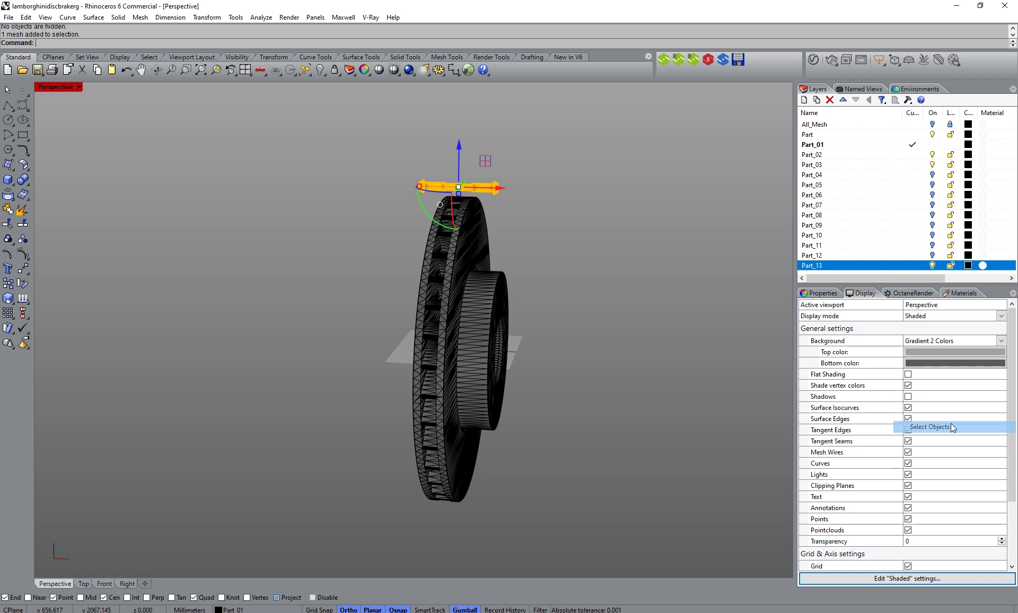
click(757, 256)
click(932, 266)
Step: Check the contents of layers Part_12, Part_11, Part_10 and Part_09 by turning each one on and off again
click(934, 257)
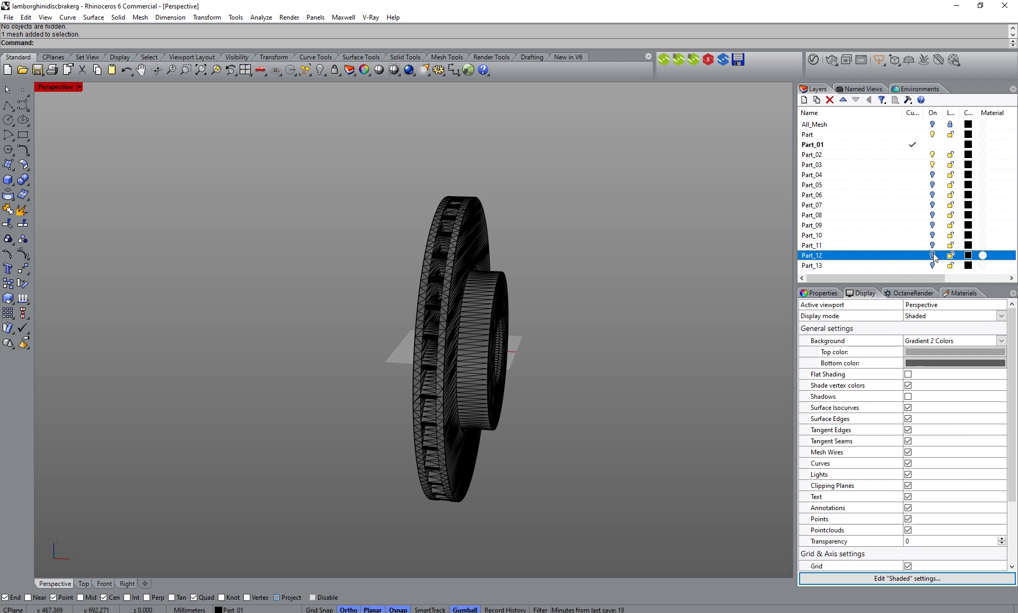
click(933, 256)
click(933, 256)
click(934, 246)
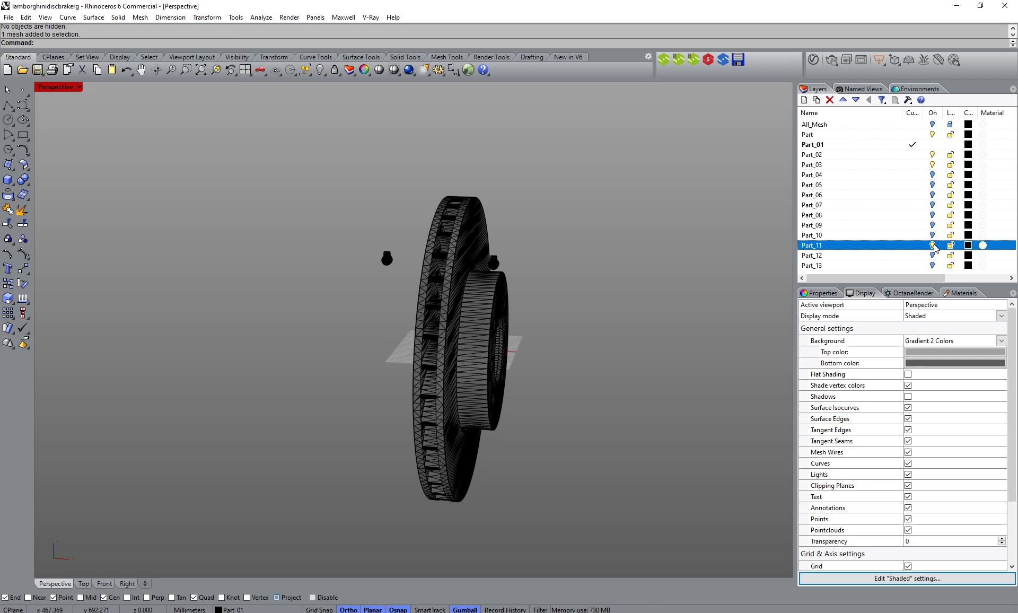
click(933, 246)
click(933, 236)
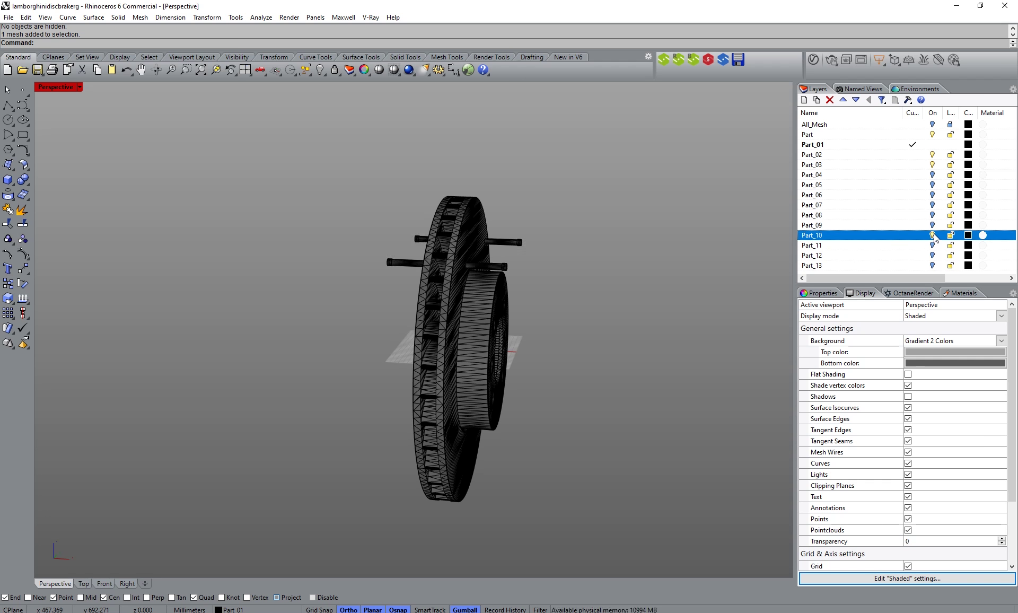
click(933, 236)
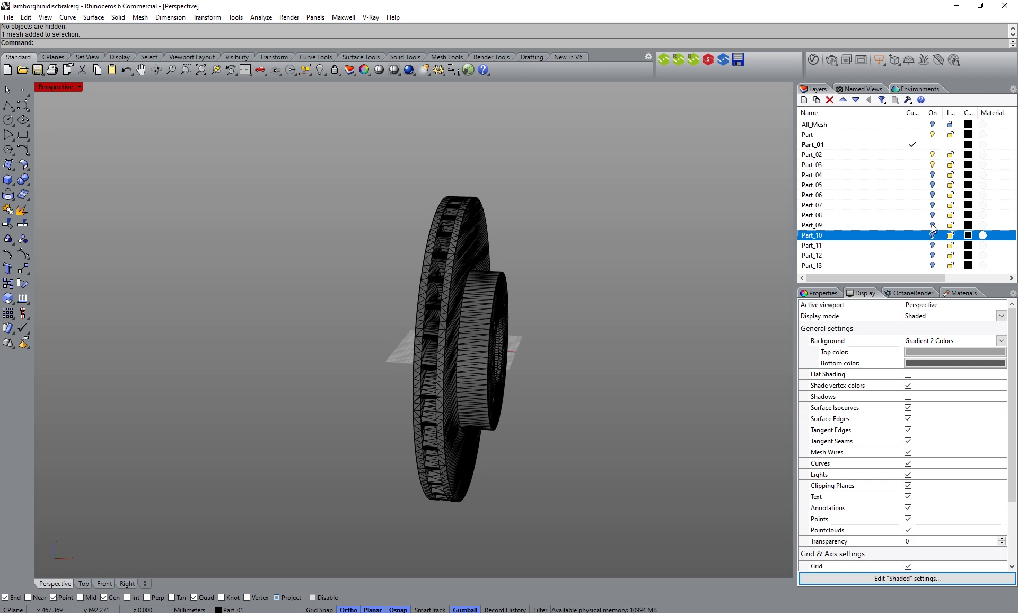
click(933, 227)
click(933, 227)
Step: Check the contents of layers Part_08 through Part_04 by turning each one on and off again
click(933, 215)
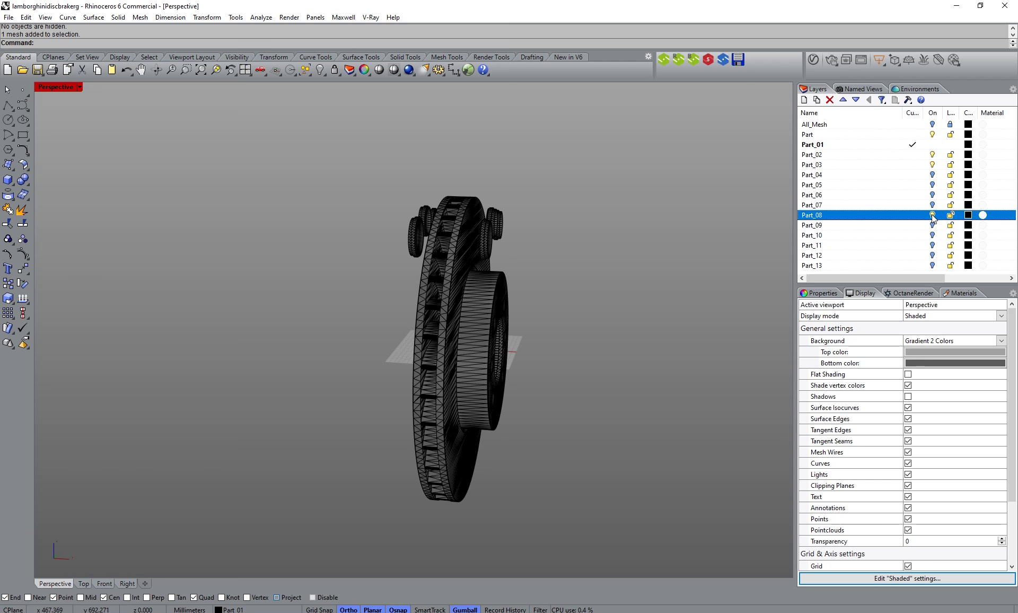
click(933, 215)
click(933, 205)
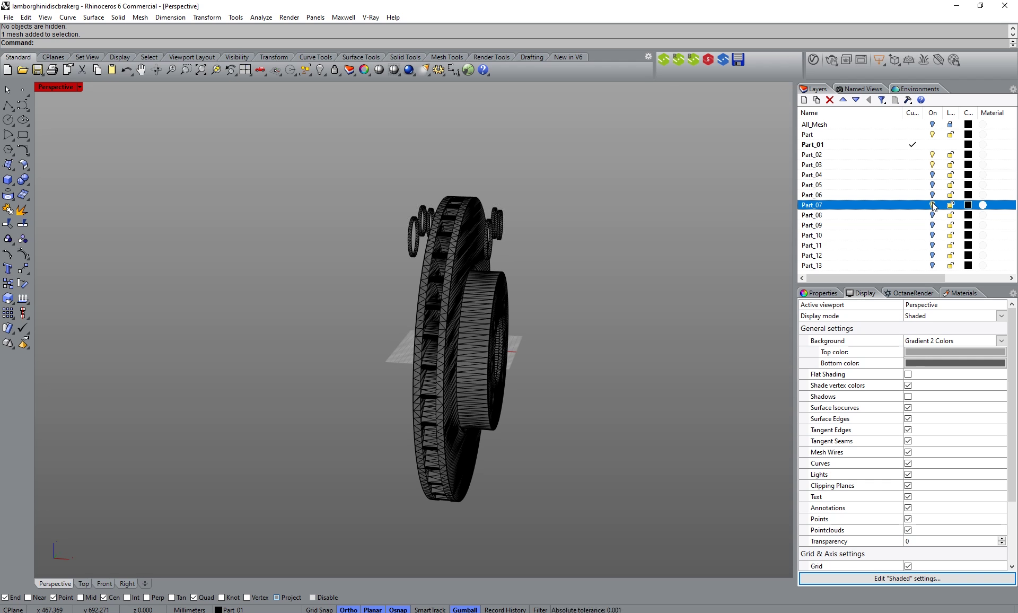
click(933, 205)
click(934, 195)
click(933, 195)
click(933, 185)
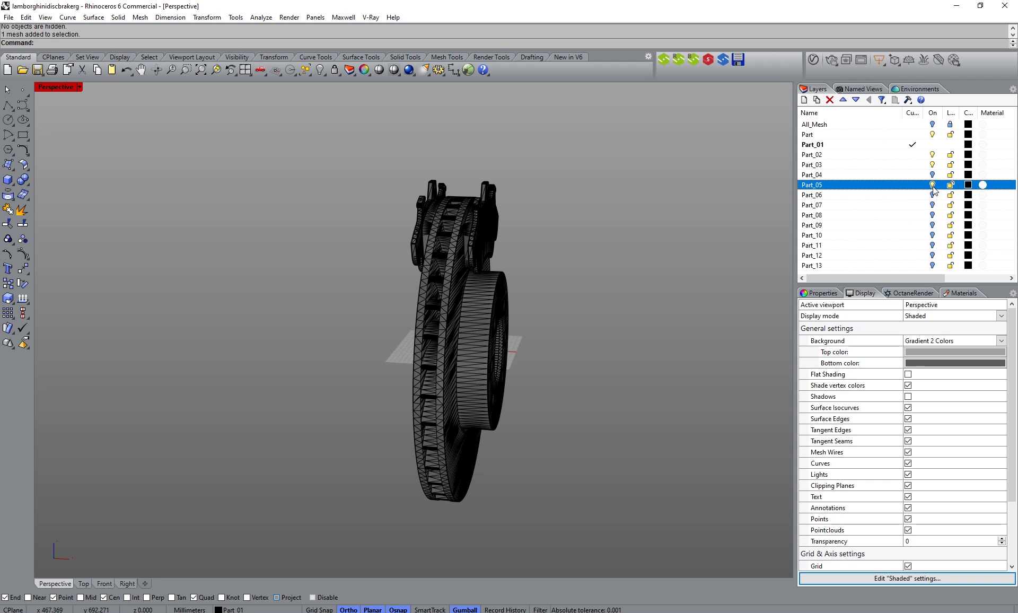
click(933, 185)
click(933, 175)
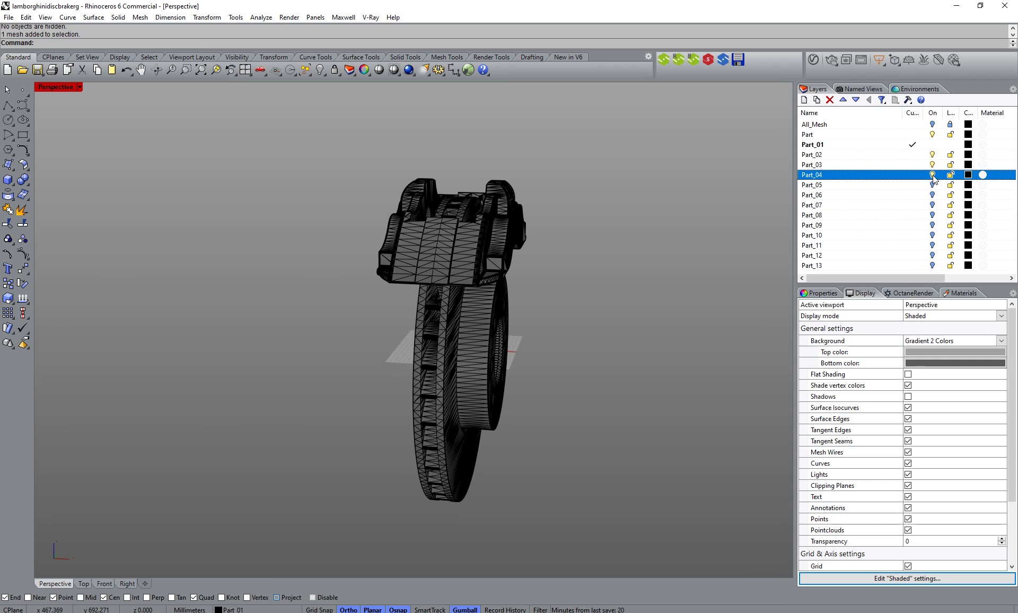
click(933, 176)
Step: Turn off the Part_02 layer, leaving the Part_03 layer on and highlighted
click(933, 165)
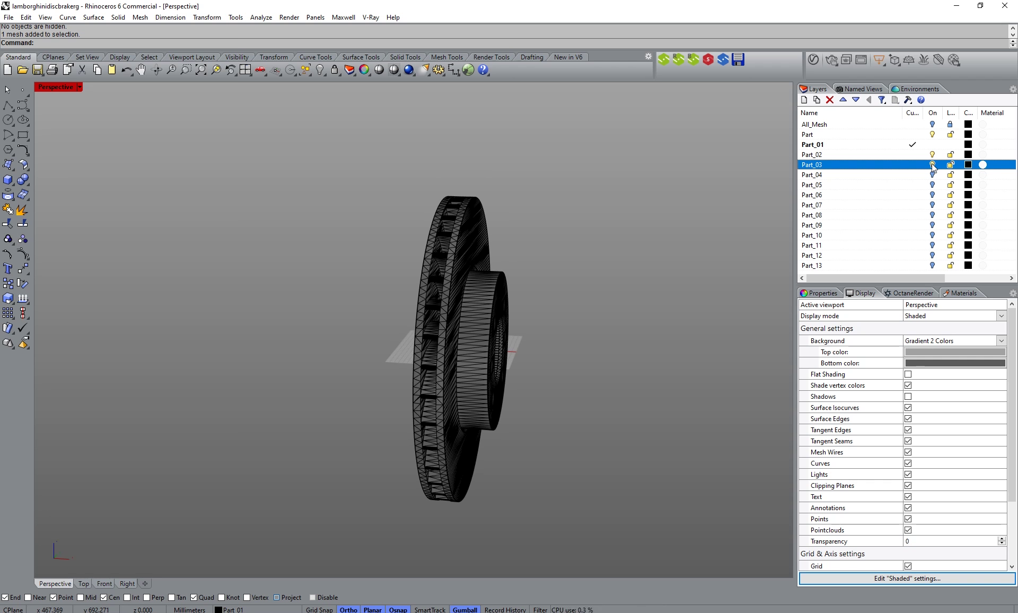
click(932, 155)
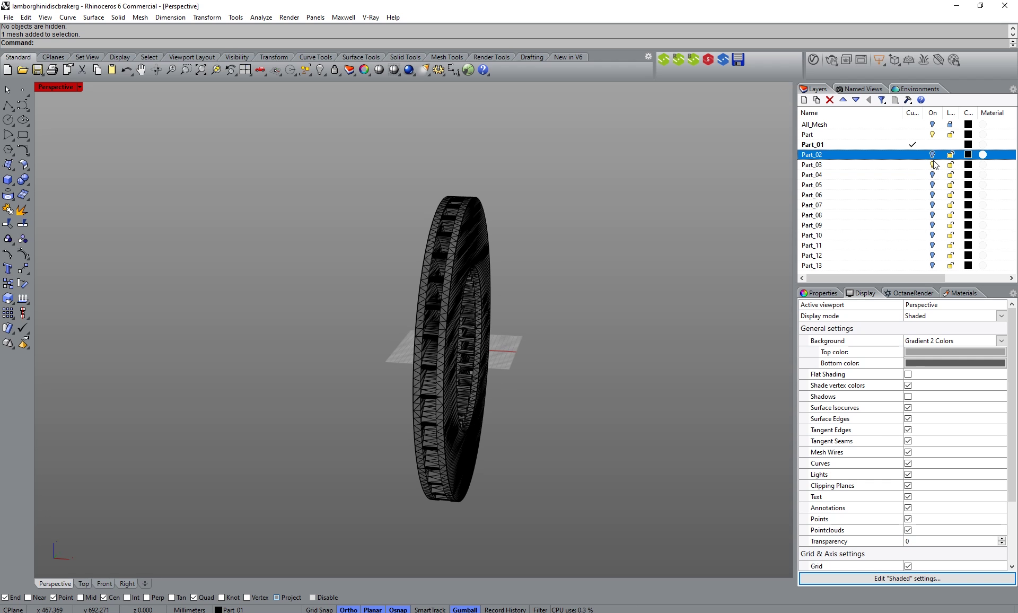
click(821, 167)
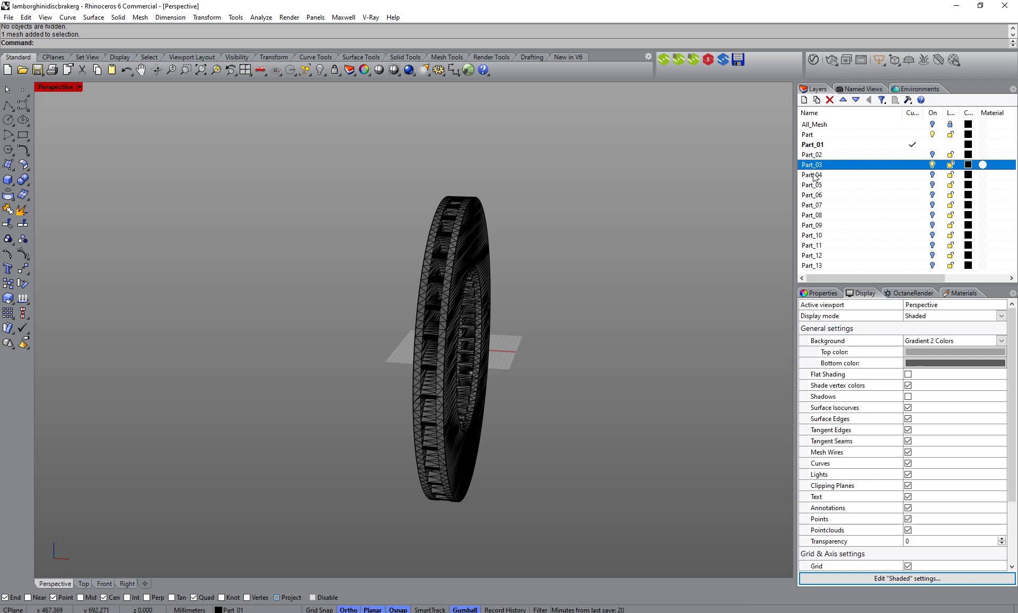
Step: Examine the brake disc mesh up close, including its drilled, chamfered holes and outer rim
right_drag(637, 265, 412, 273)
scroll(412, 273, up, 3)
right_drag(522, 288, 488, 278)
scroll(419, 215, up, 4)
right_drag(585, 323, 312, 301)
scroll(510, 393, down, 5)
scroll(351, 316, up, 5)
scroll(428, 320, up, 6)
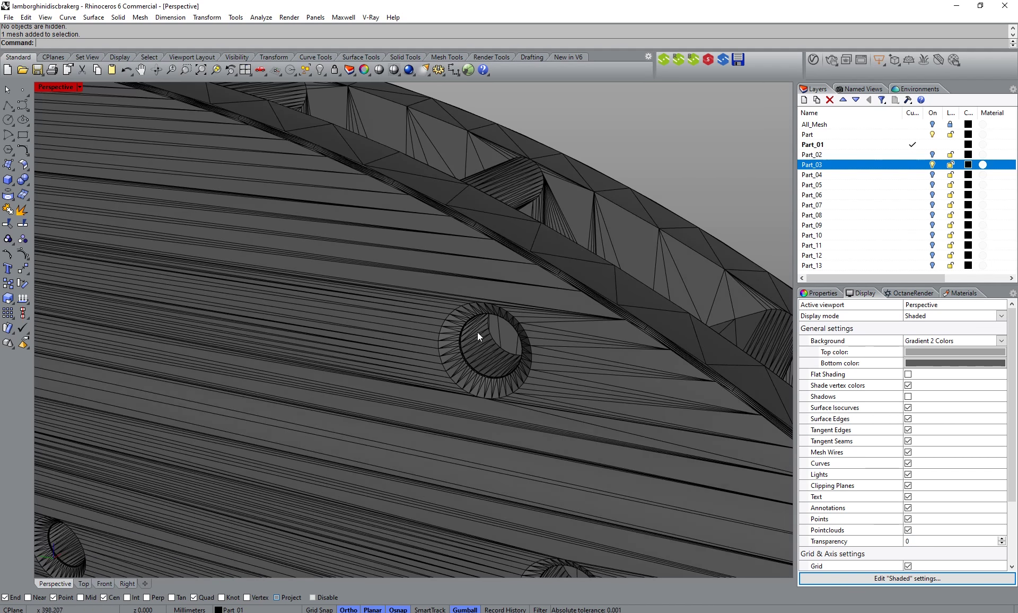
scroll(477, 332, up, 2)
scroll(472, 327, down, 5)
right_drag(516, 297, 434, 288)
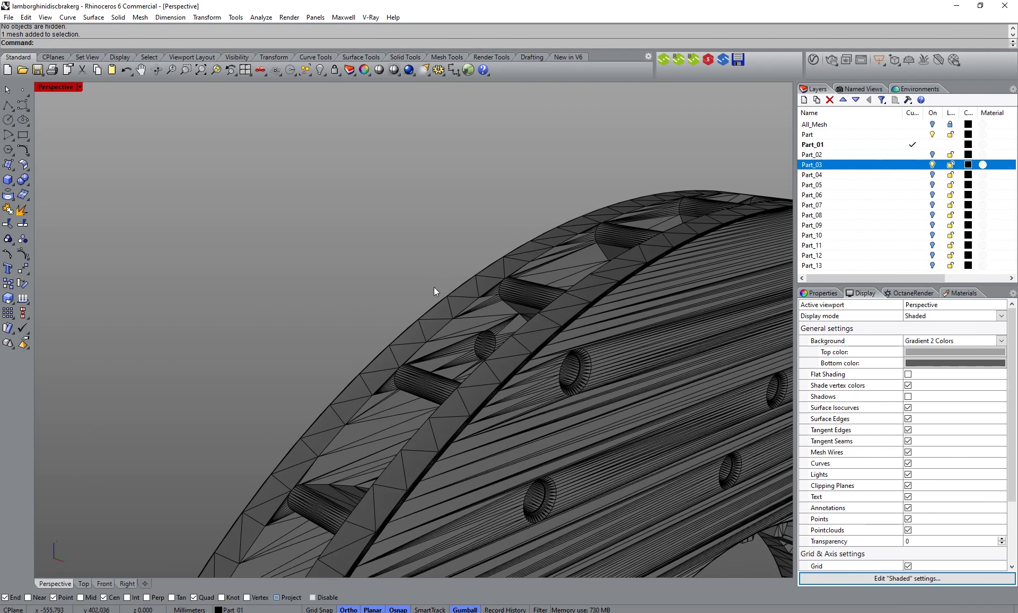
Step: Examine the ribs between the two disc faces, then view the whole disc from its face side
scroll(511, 281, up, 3)
right_drag(510, 281, 462, 322)
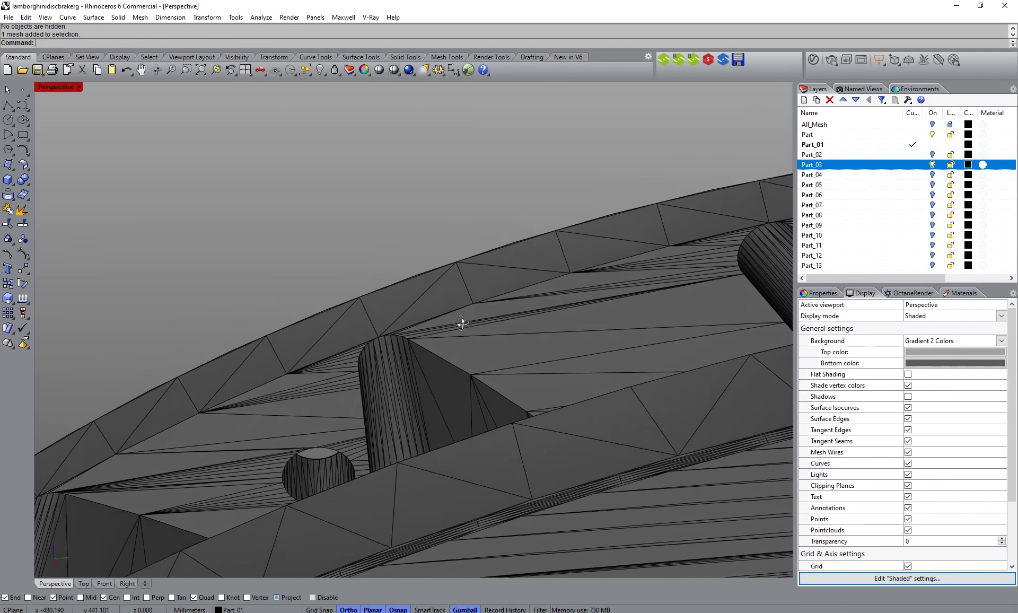
scroll(480, 325, up, 5)
click(437, 332)
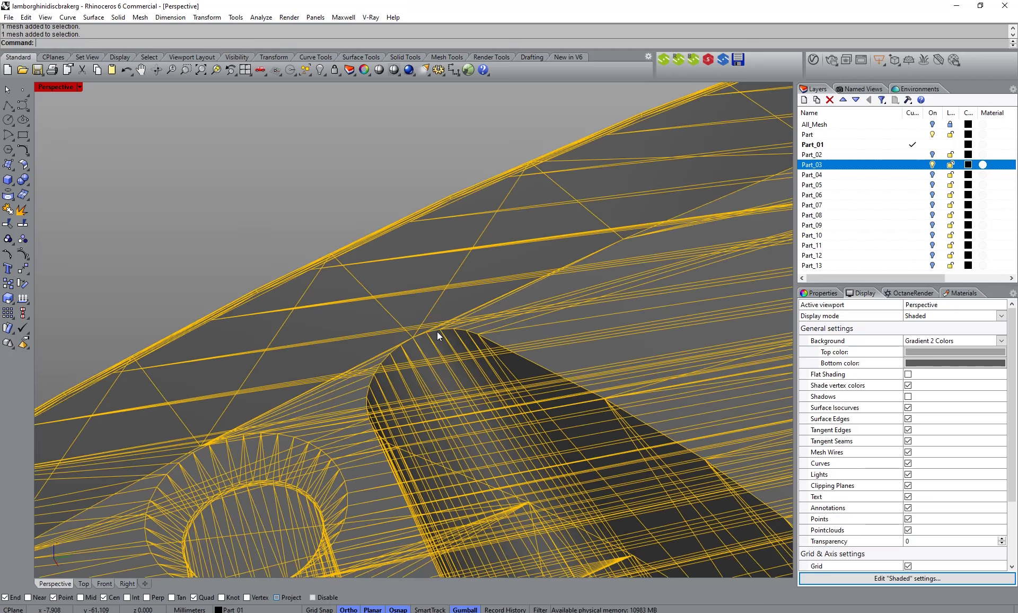
key(Escape)
scroll(339, 206, down, 5)
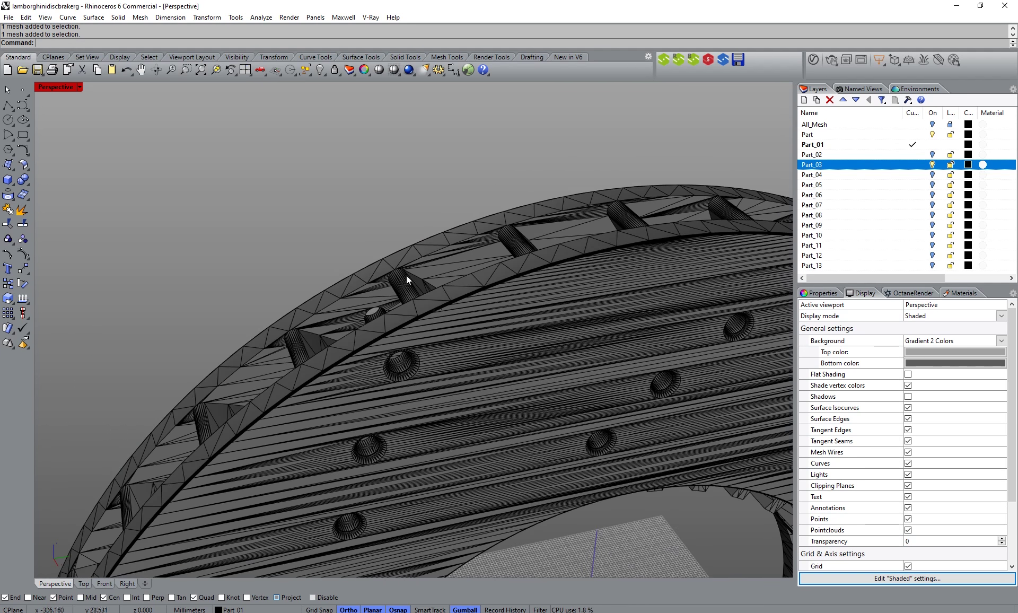
scroll(419, 284, down, 5)
right_drag(440, 294, 473, 296)
scroll(473, 296, down, 5)
right_drag(493, 339, 372, 467)
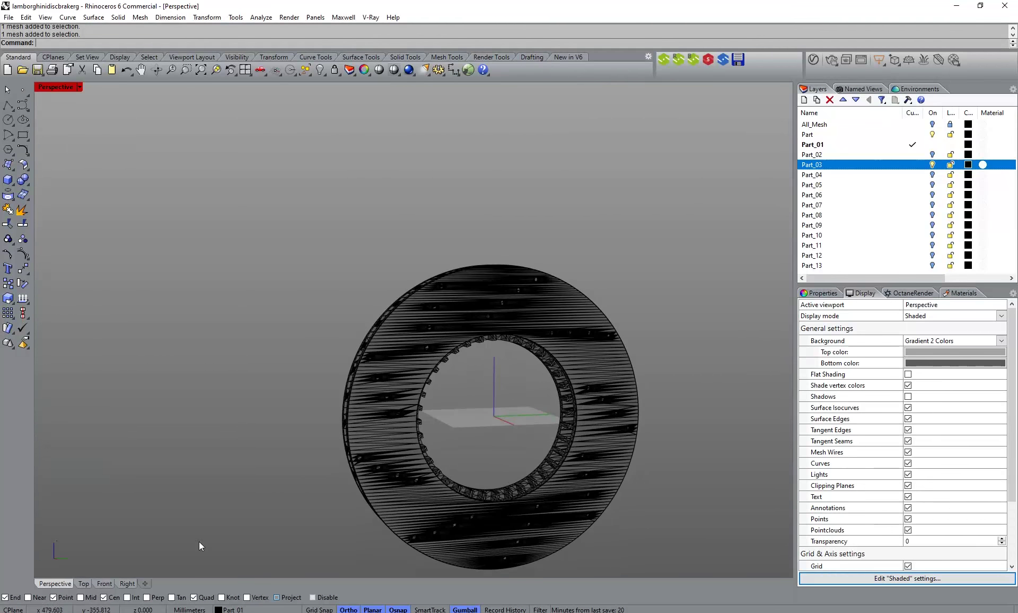
Step: Show the disc face-on in the Right view and enable the Vertex object snap
click(132, 582)
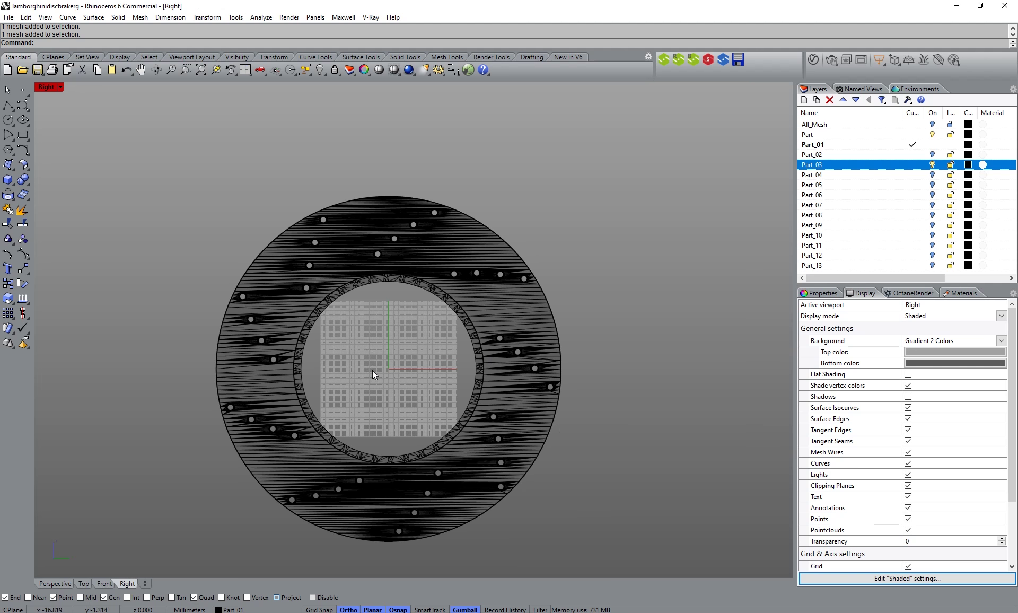
right_drag(372, 370, 457, 353)
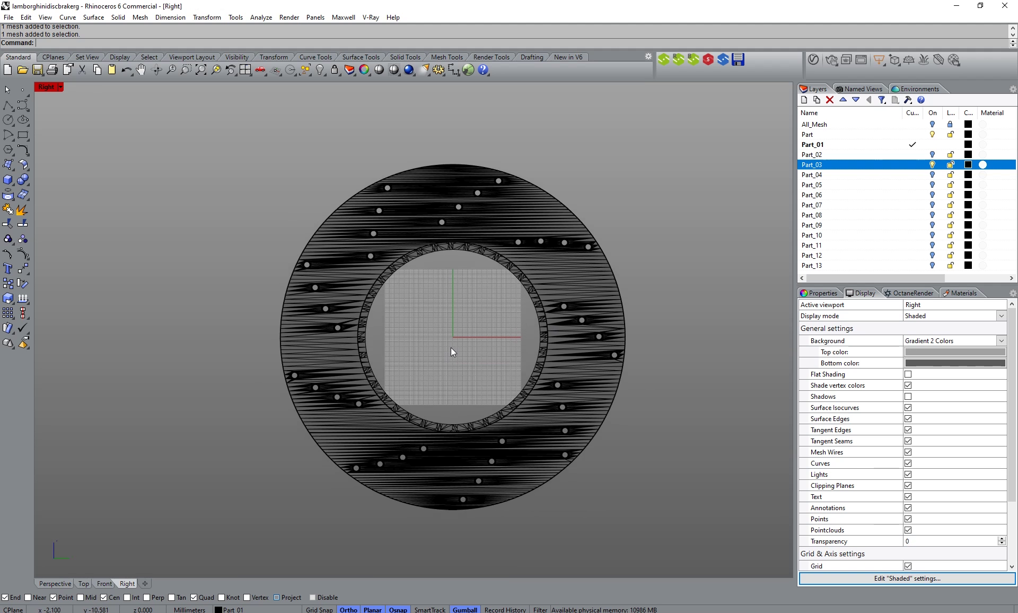
scroll(453, 350, up, 3)
right_drag(448, 339, 443, 336)
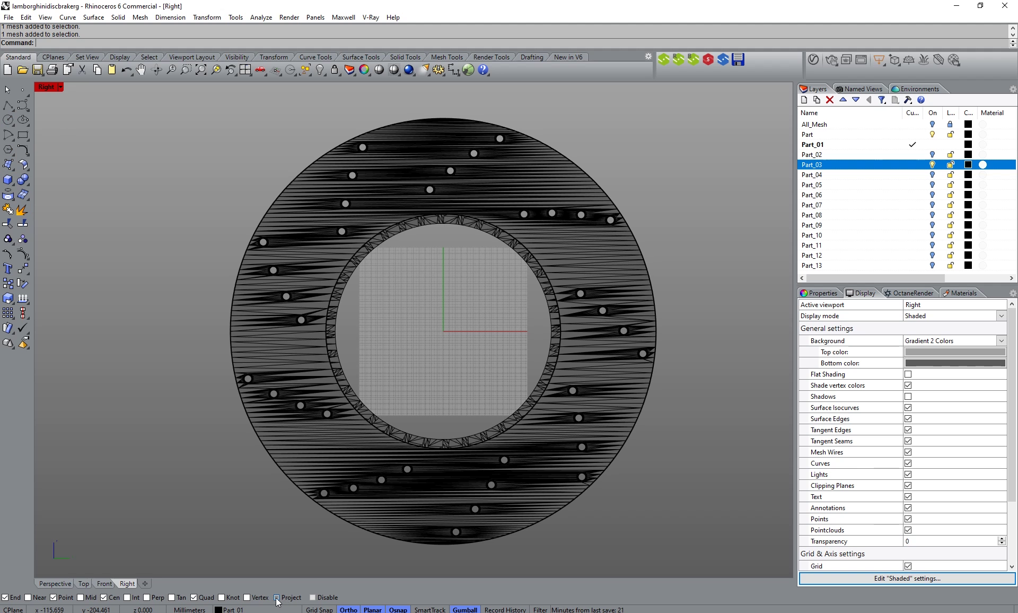
click(247, 599)
Step: Draw a circle centred on the origin, snapped to the disc's lowest outer vertex with a radius of about 177.5 mm, and check its fit
click(3, 136)
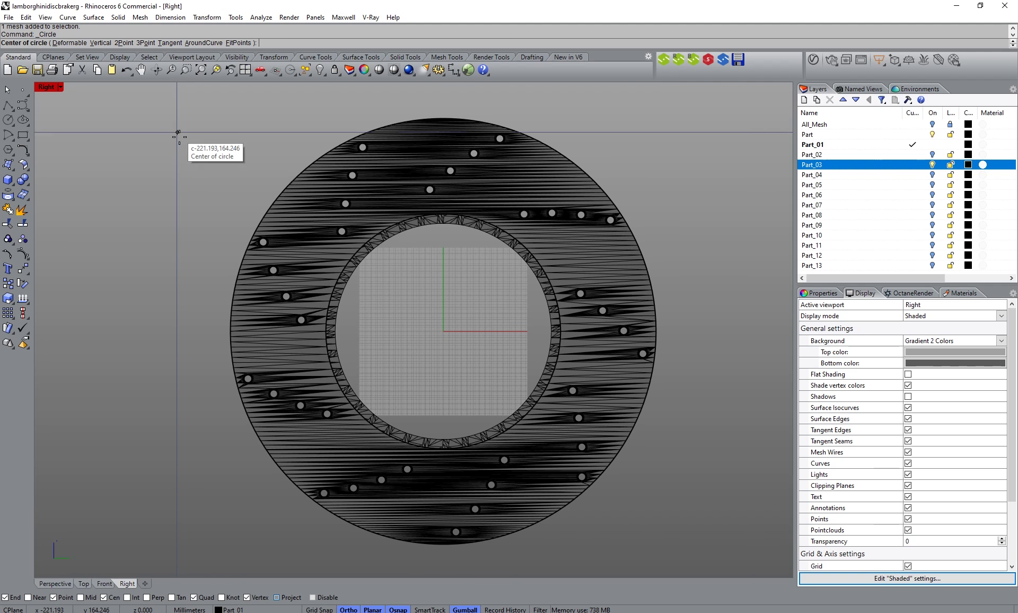
click(444, 331)
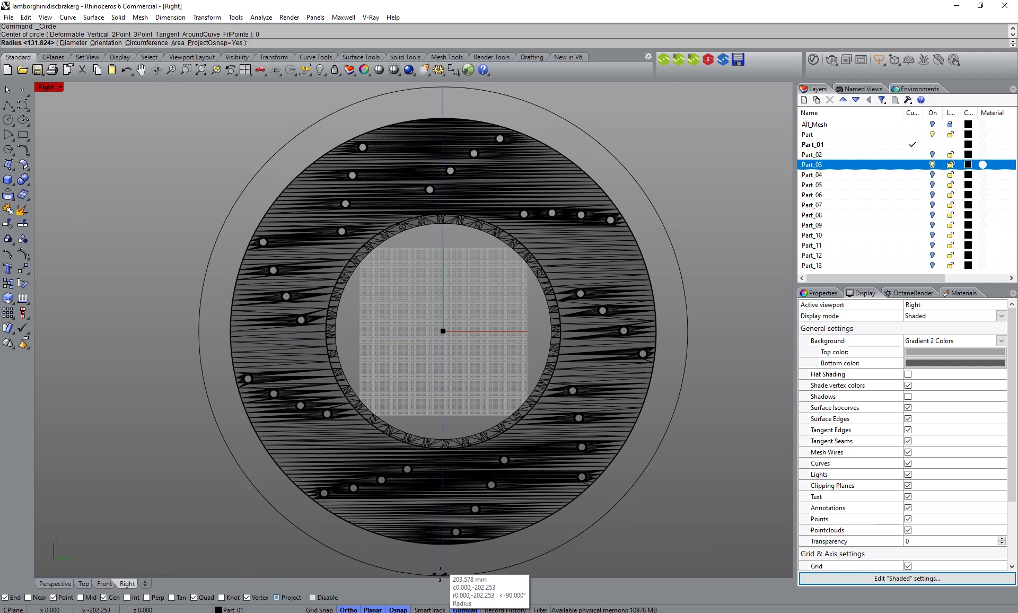
scroll(444, 570, up, 4)
scroll(444, 570, up, 4)
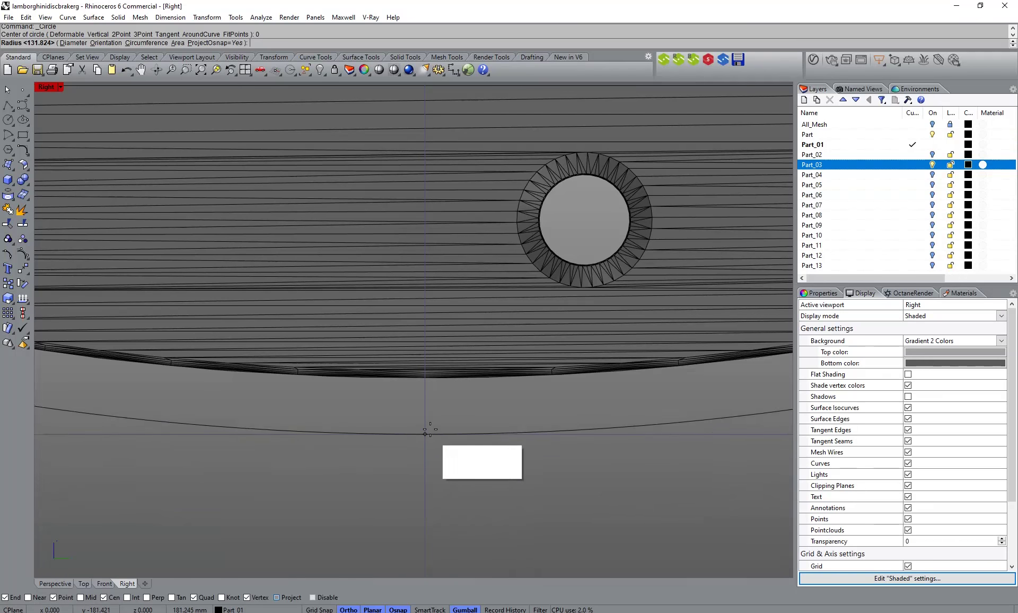
scroll(435, 425, up, 2)
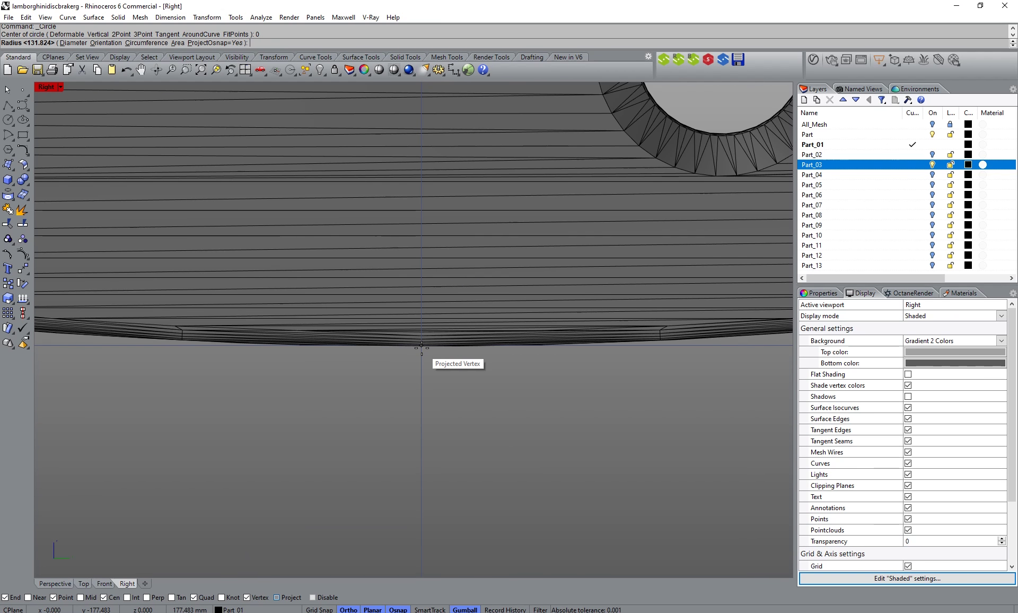
scroll(421, 347, up, 4)
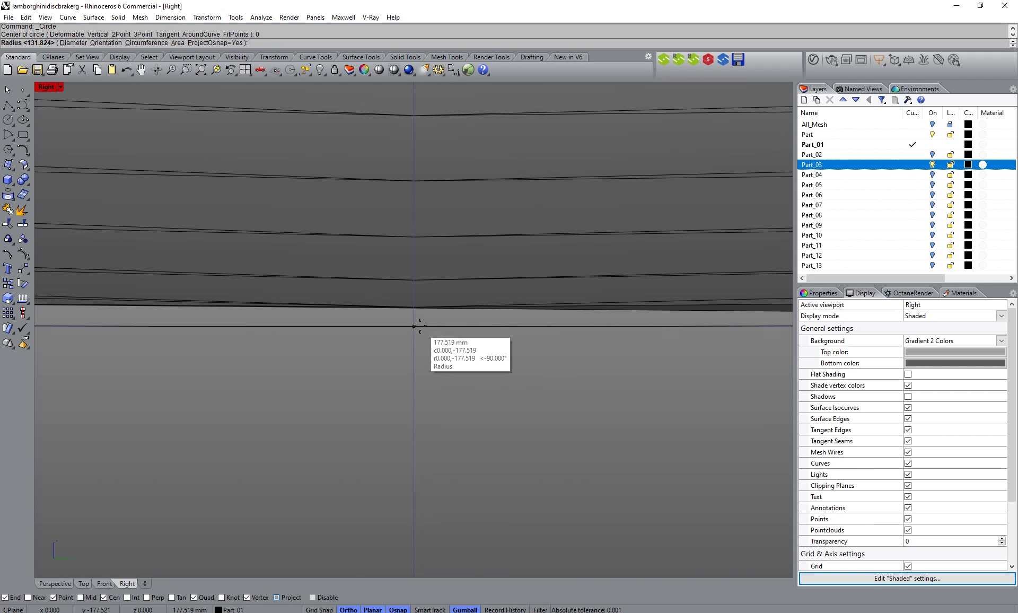
scroll(419, 314, up, 5)
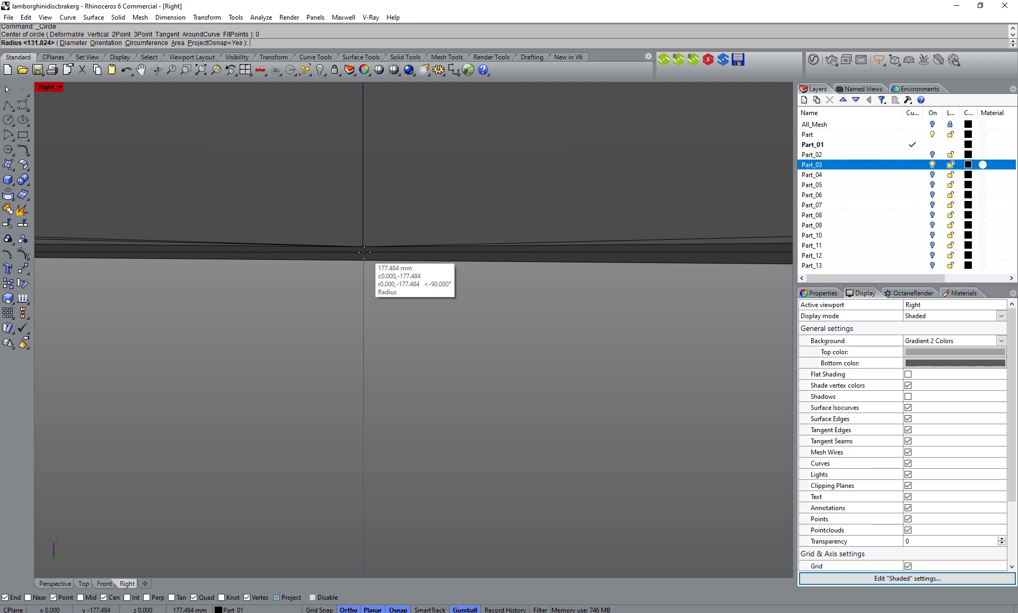
click(364, 248)
scroll(393, 374, up, 6)
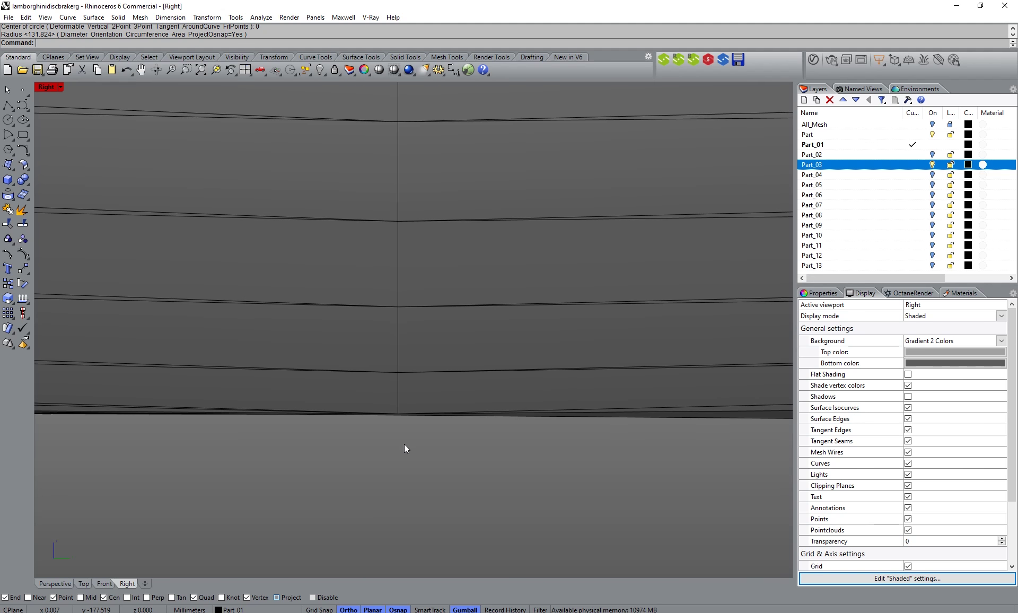
scroll(424, 457, down, 10)
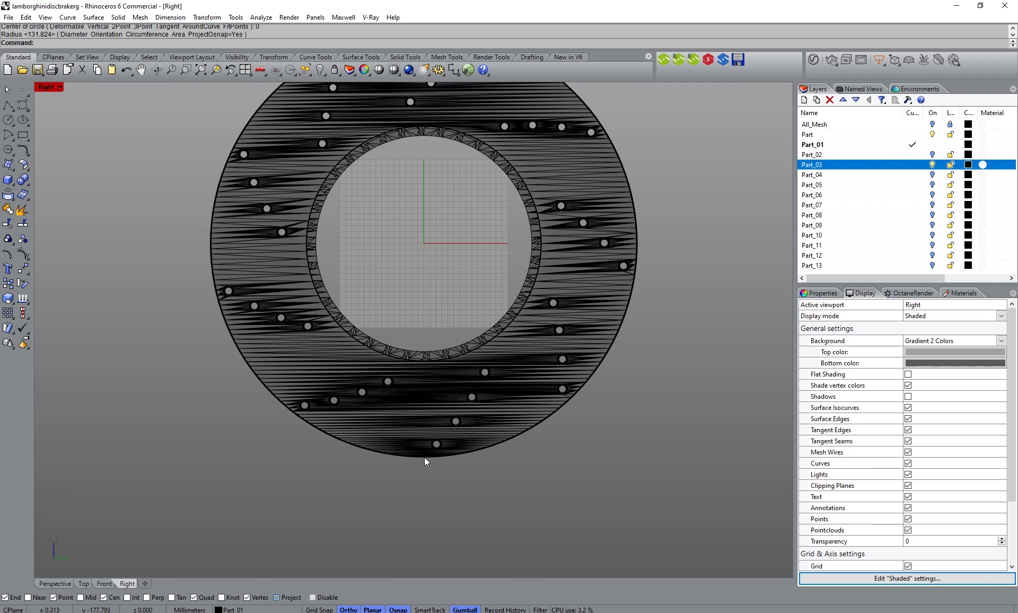
click(472, 242)
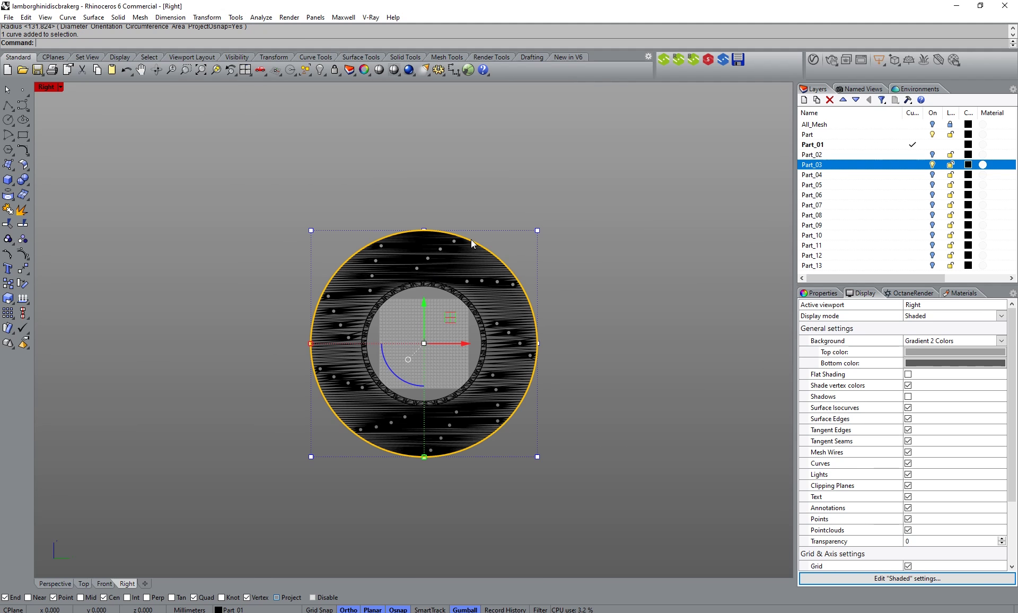
key(Escape)
Step: Examine the rounded lower corner of the disc's outer edge in the Front view
click(105, 584)
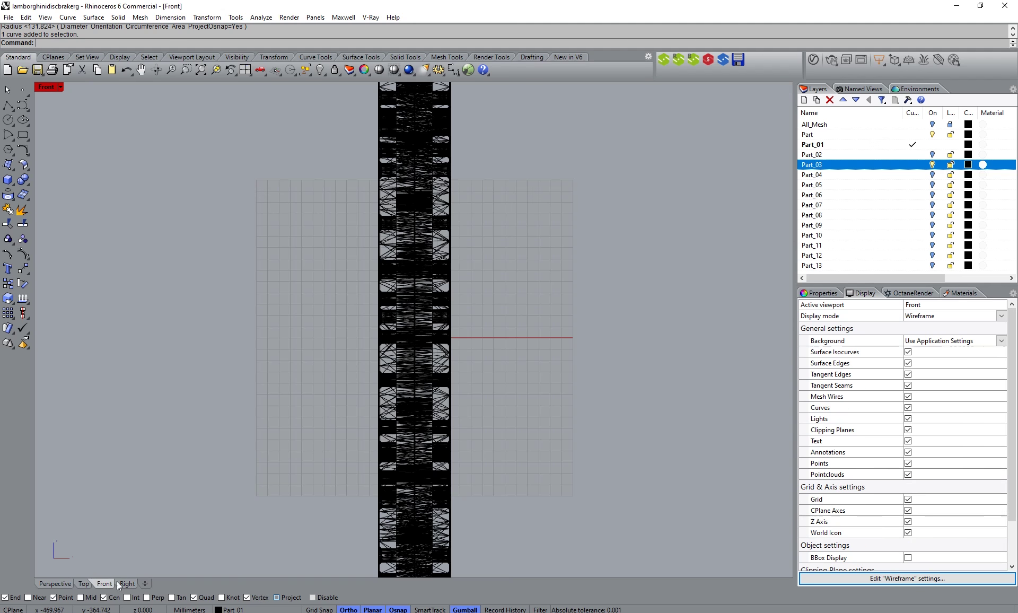
right_drag(362, 490, 364, 375)
scroll(367, 488, up, 10)
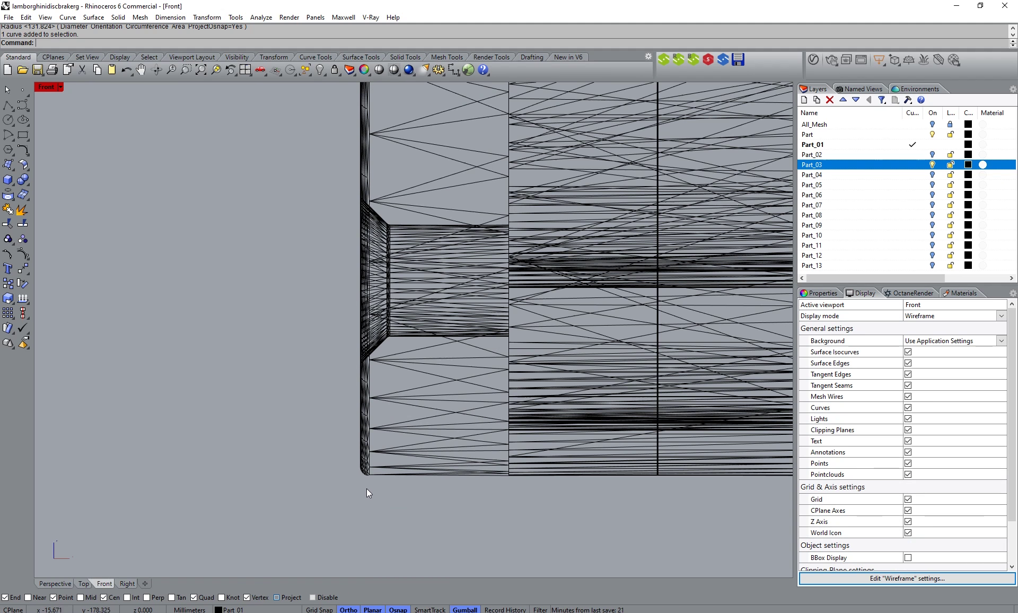
scroll(365, 476, up, 6)
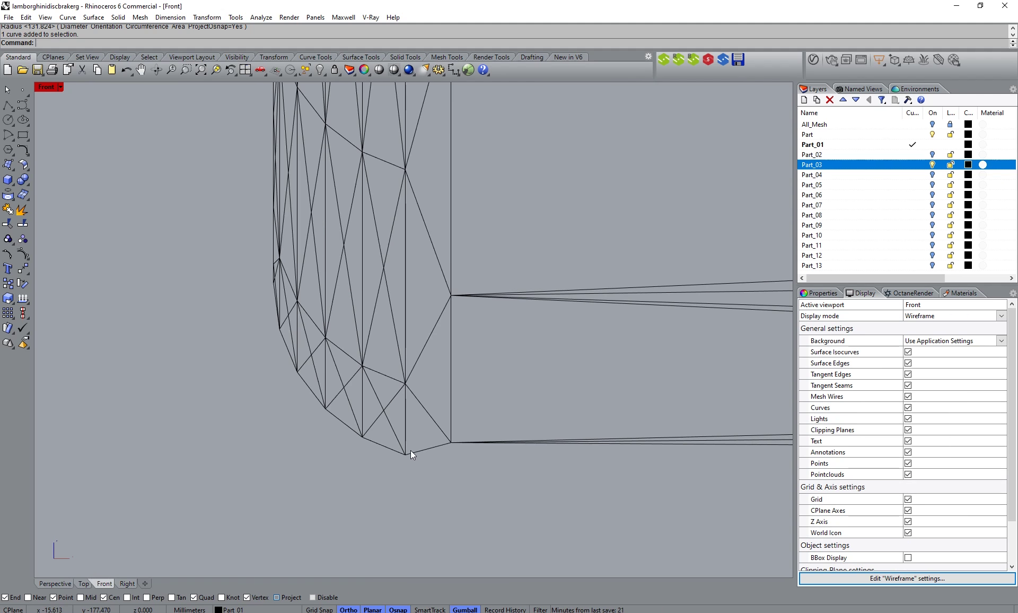
scroll(366, 493, down, 3)
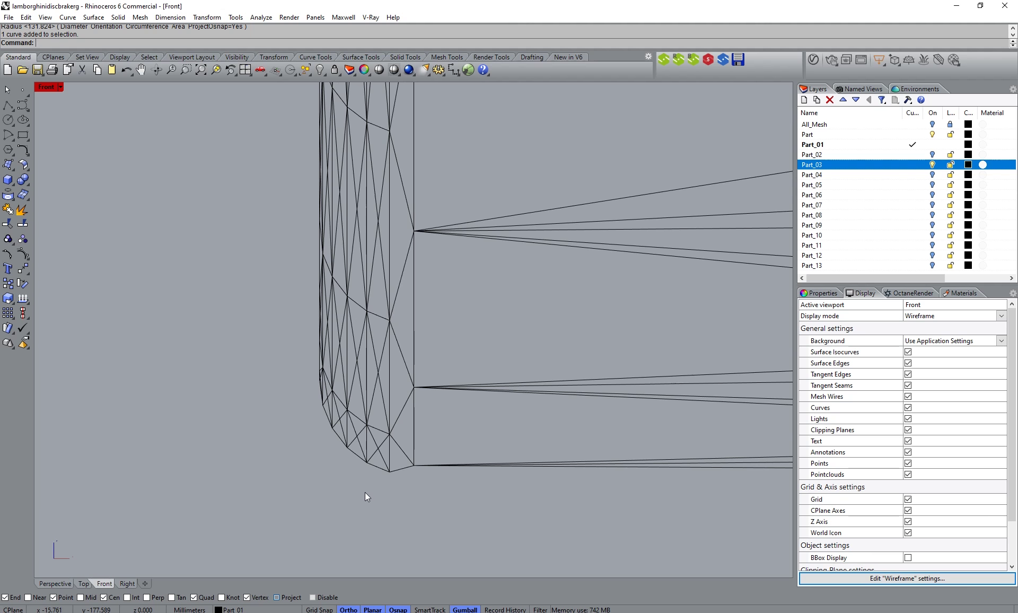
scroll(320, 485, down, 3)
scroll(349, 487, up, 3)
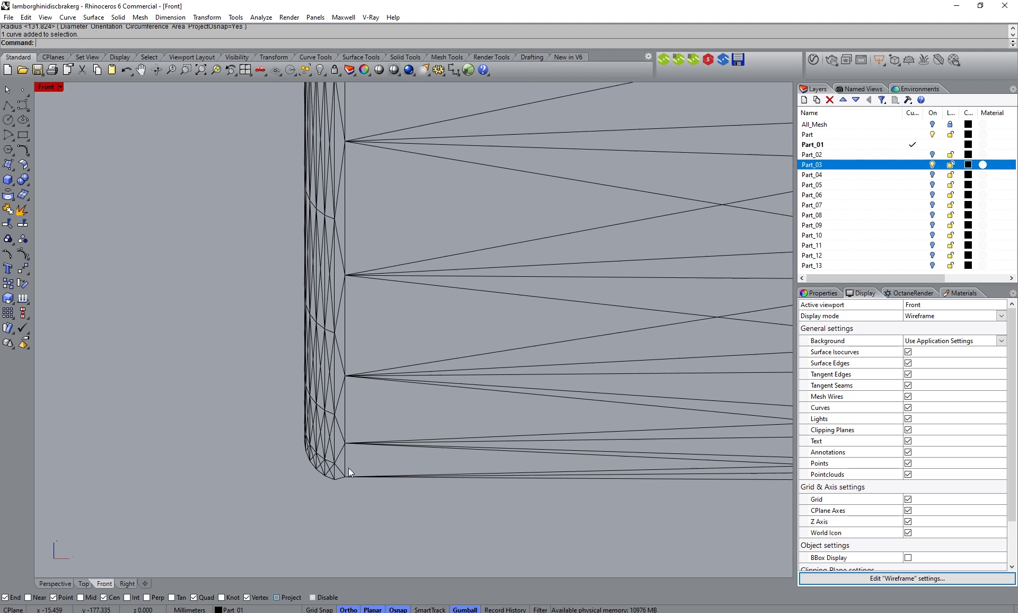
scroll(326, 482, up, 3)
click(325, 483)
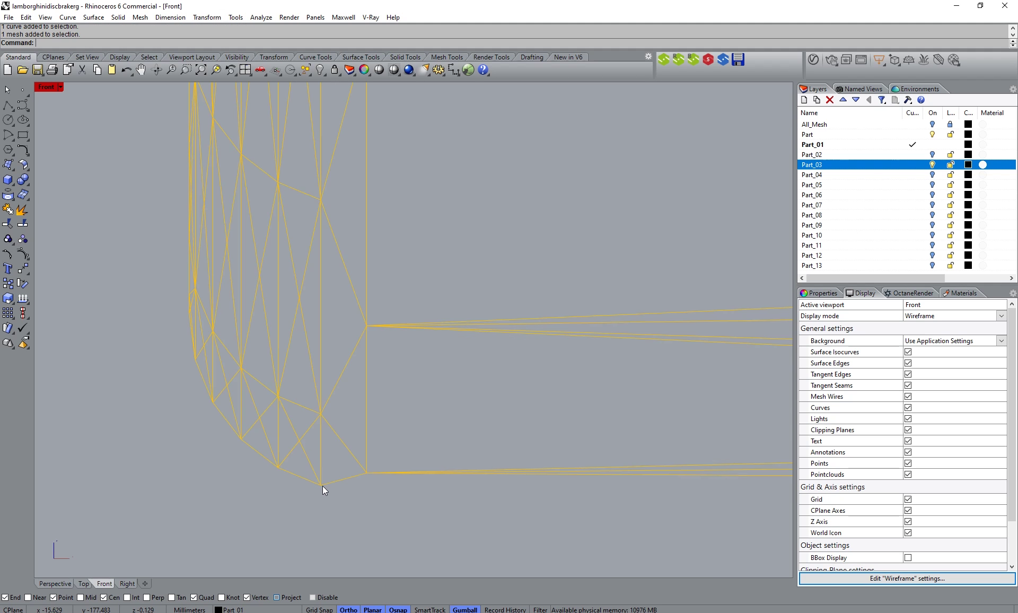
Step: Set the Right view to Wireframe and check the outer circle's fit against the mesh at the disc's top edge
click(347, 500)
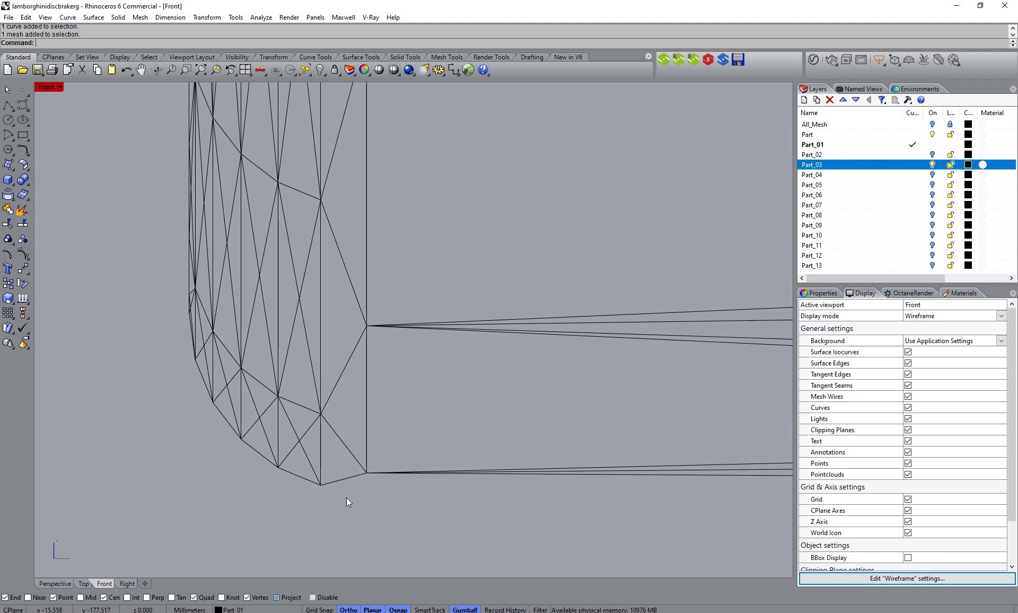
click(127, 584)
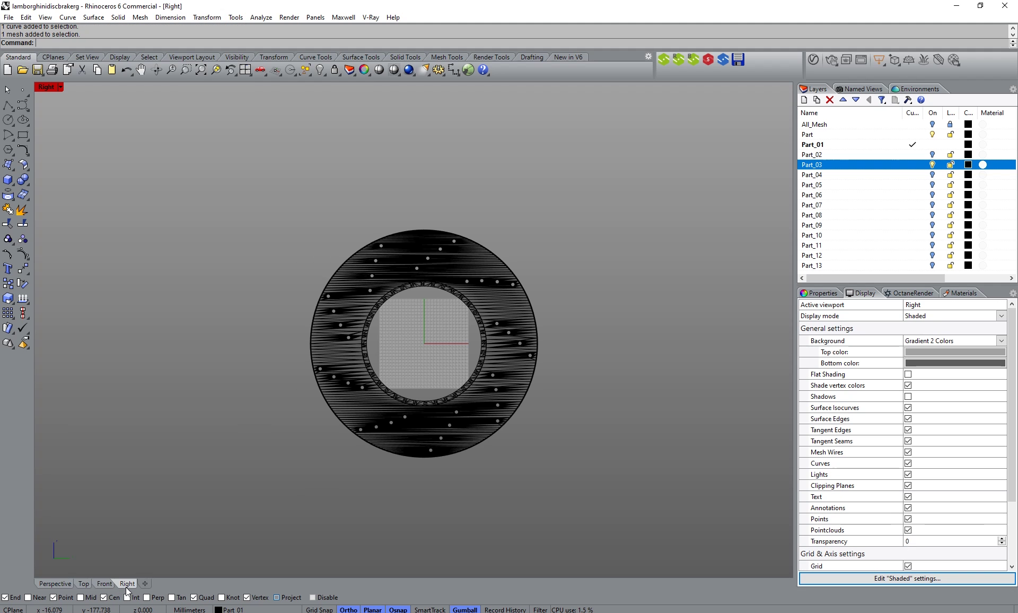
click(484, 236)
scroll(418, 219, up, 5)
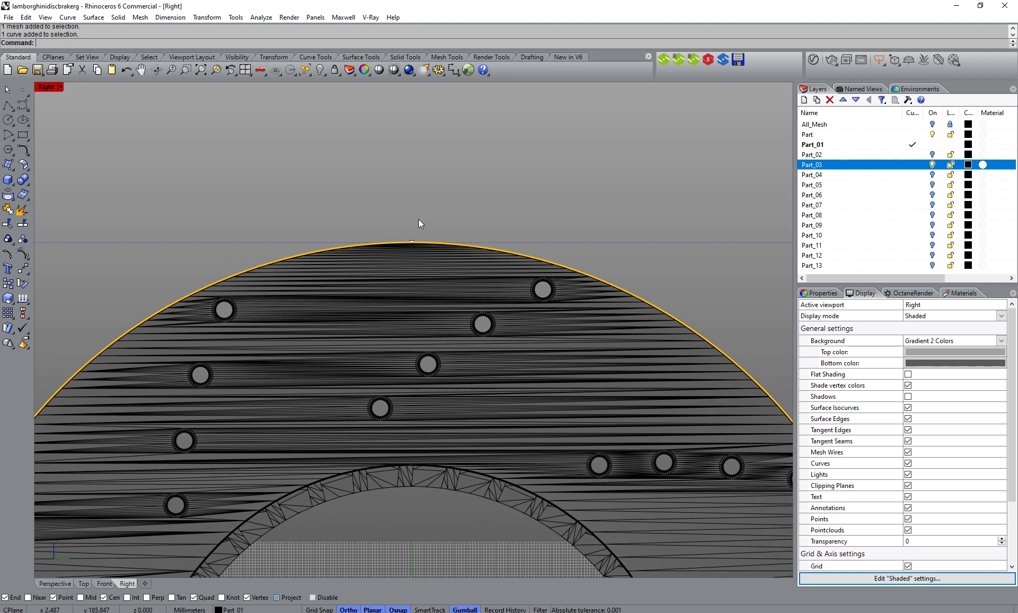
scroll(418, 219, up, 6)
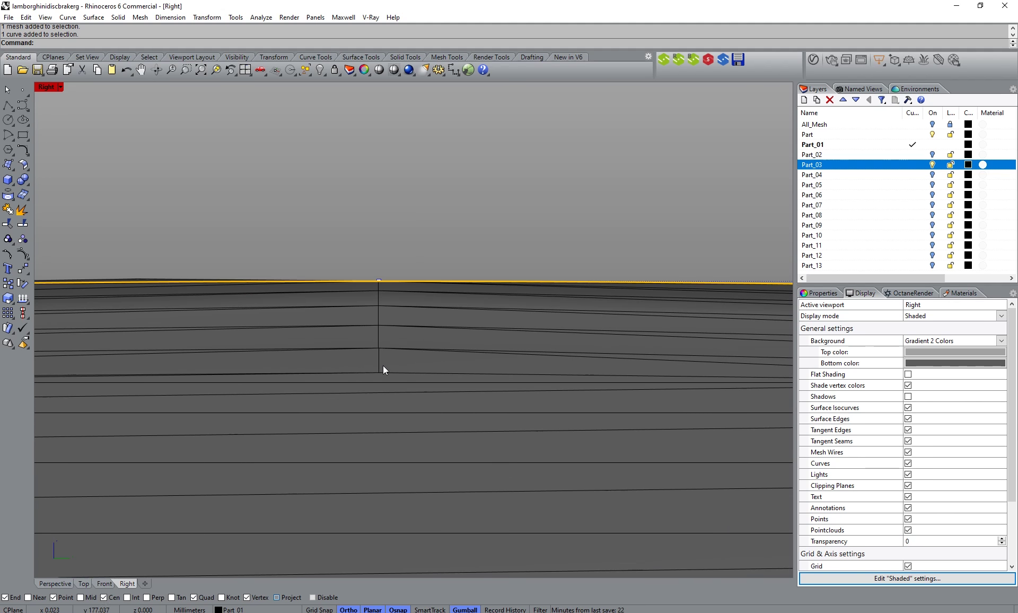
click(62, 89)
click(63, 111)
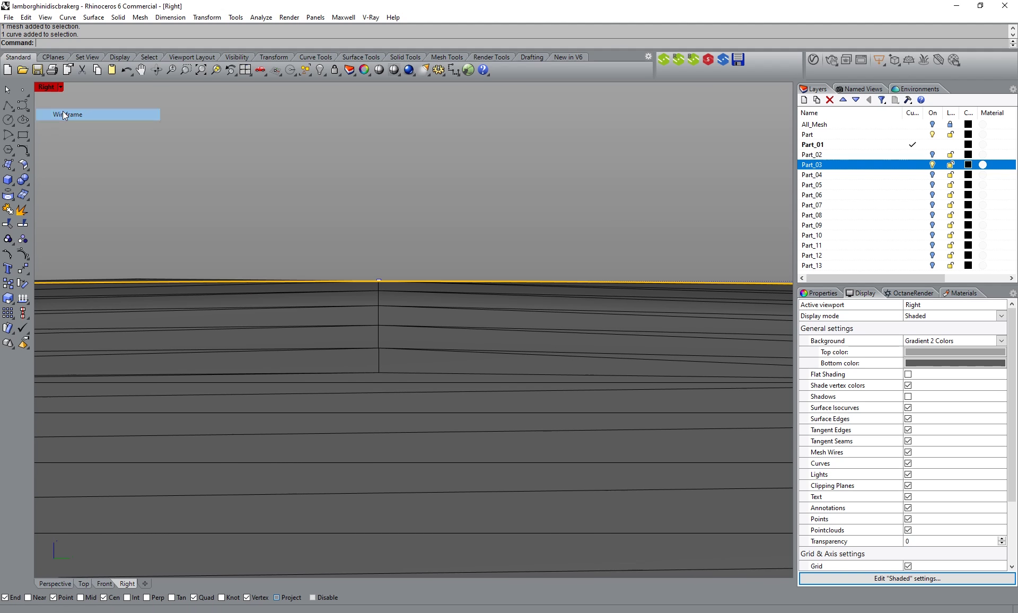
scroll(396, 288, up, 2)
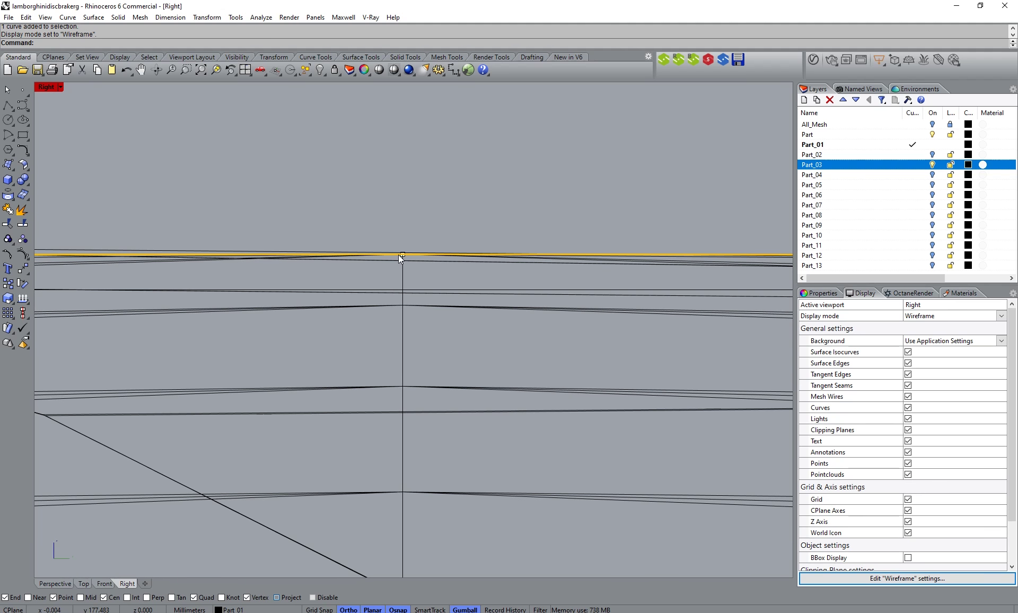
scroll(414, 257, down, 6)
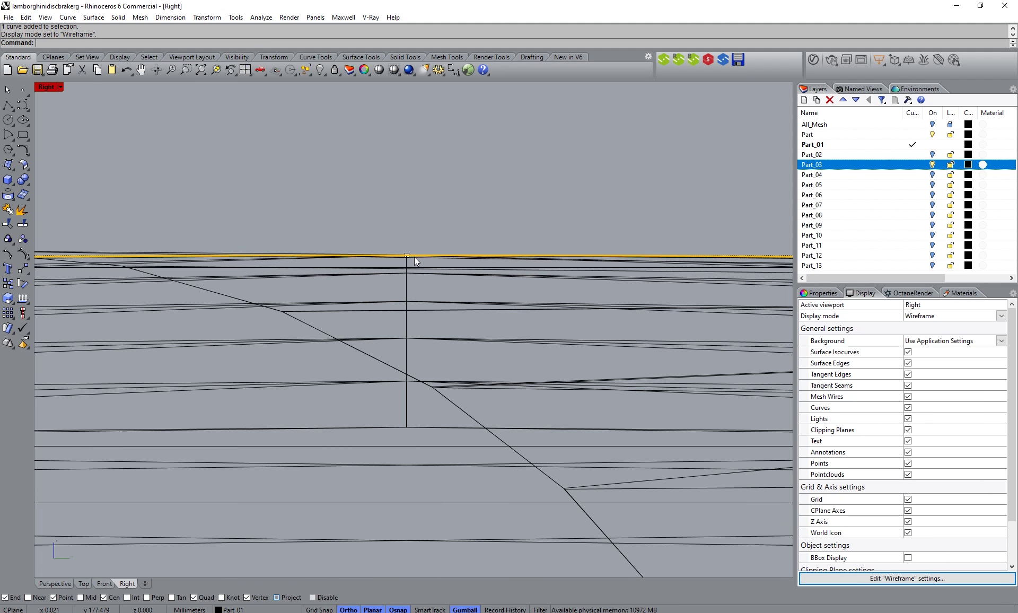
scroll(415, 257, down, 5)
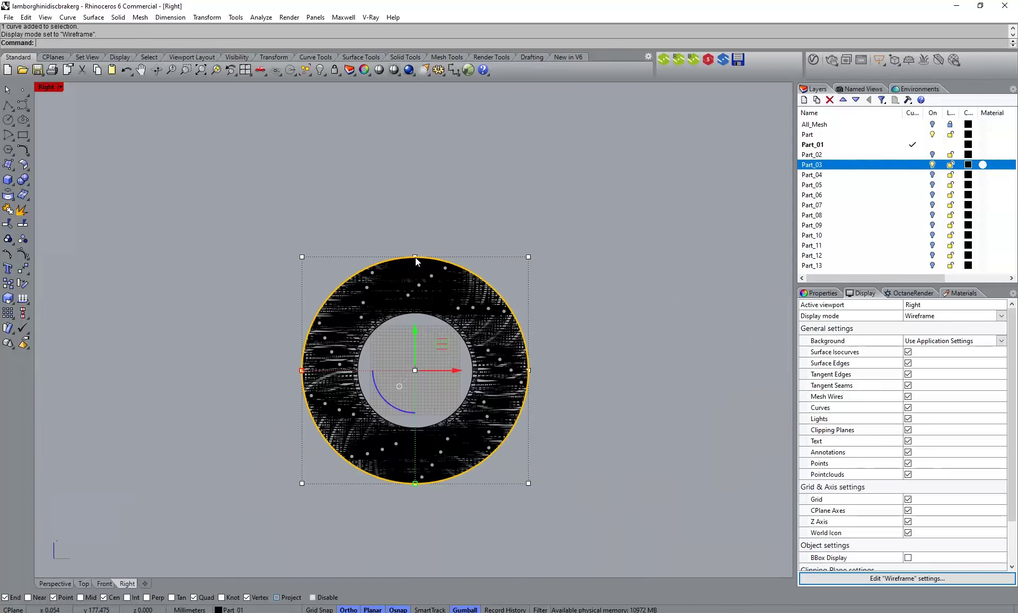
Step: Adjust the outer circle's seam with CrvSeam, placing it on the lowest quadrant point using only the Center and Quad snaps
scroll(410, 307, up, 2)
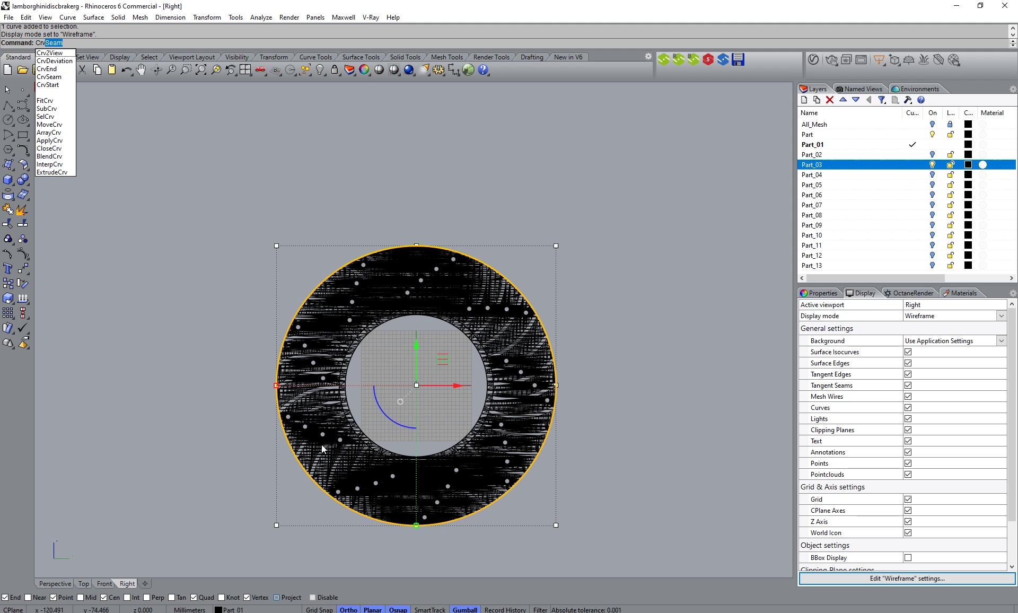
key(Return)
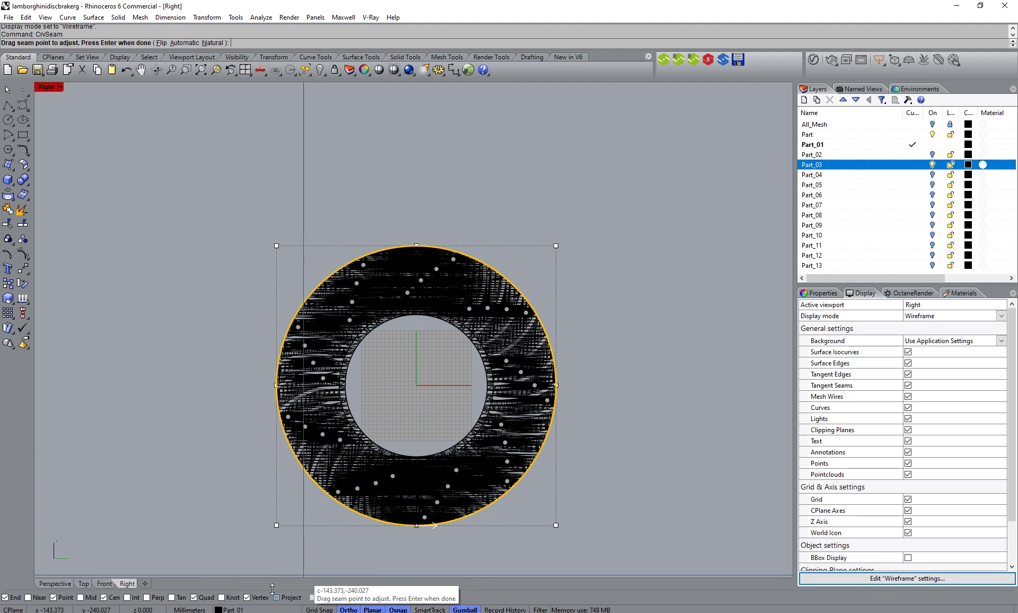
click(417, 527)
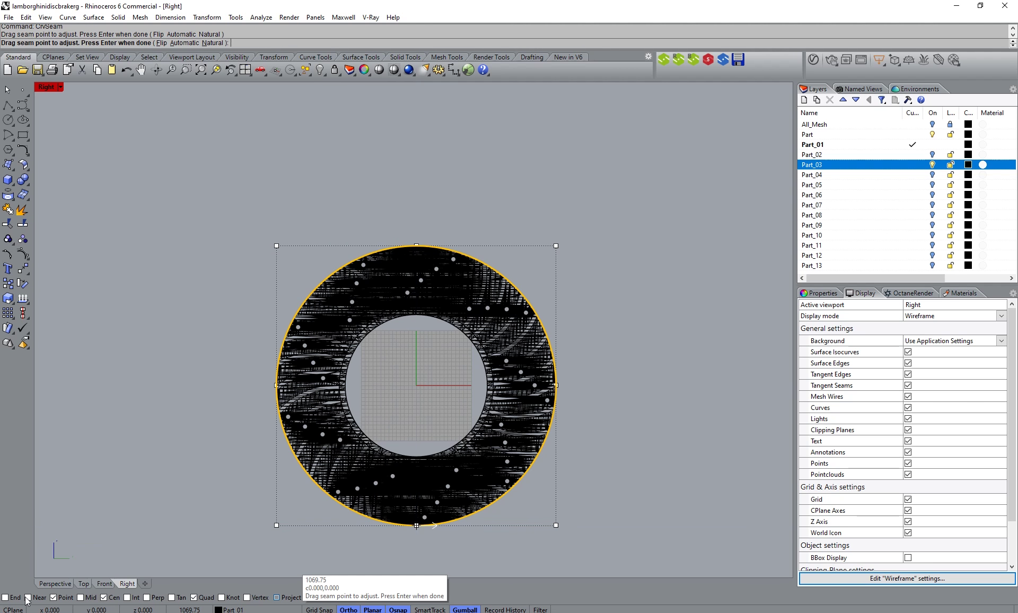
click(53, 597)
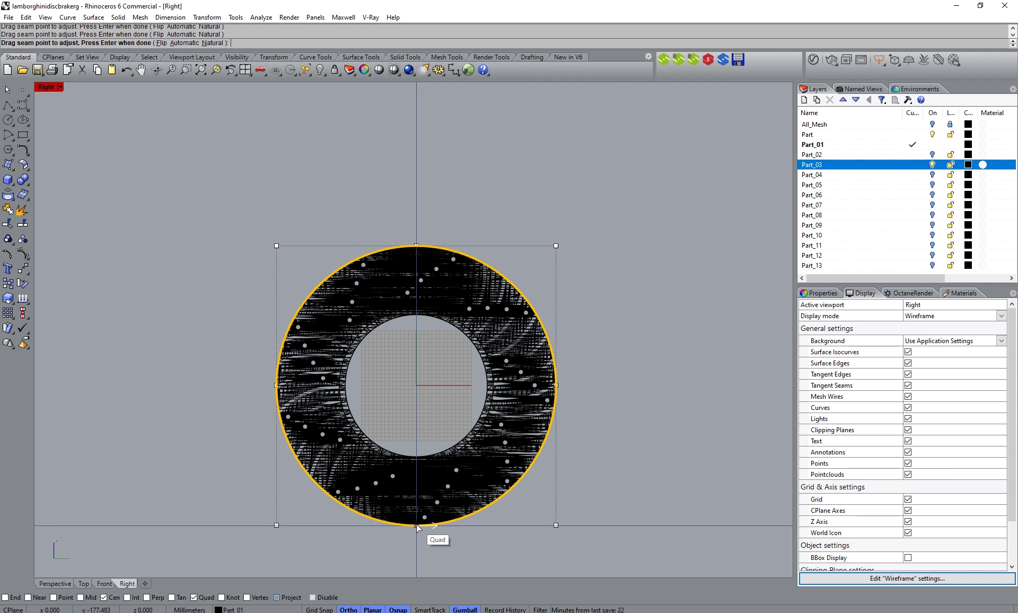
click(417, 527)
key(Return)
key(Escape)
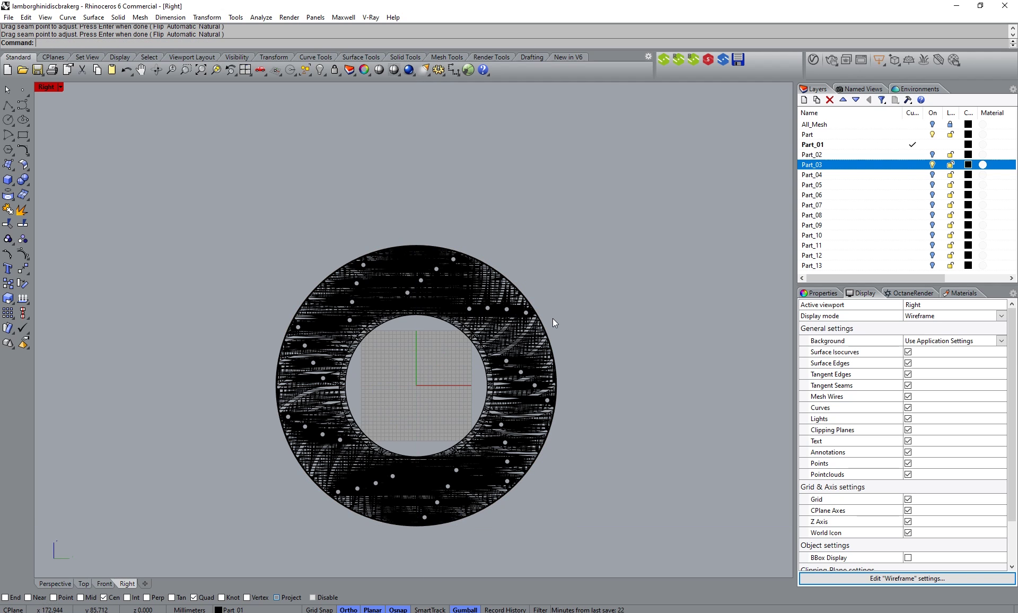
click(486, 269)
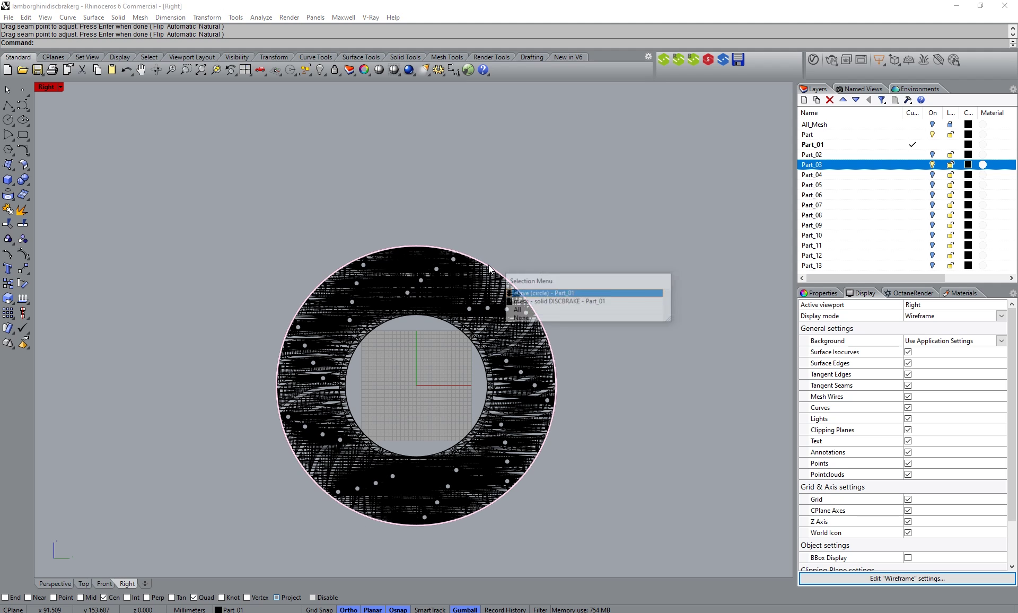
click(524, 292)
key(Escape)
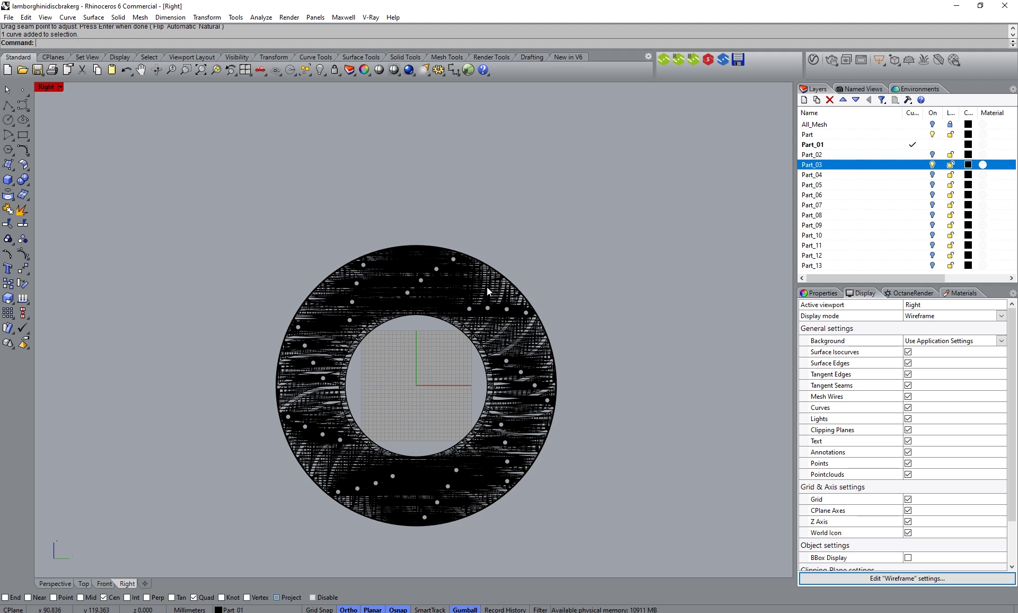
Step: Draw a circle centred on the origin with a radius of about 90 mm, snapped to the top vertex of the disc's inner opening
click(8, 120)
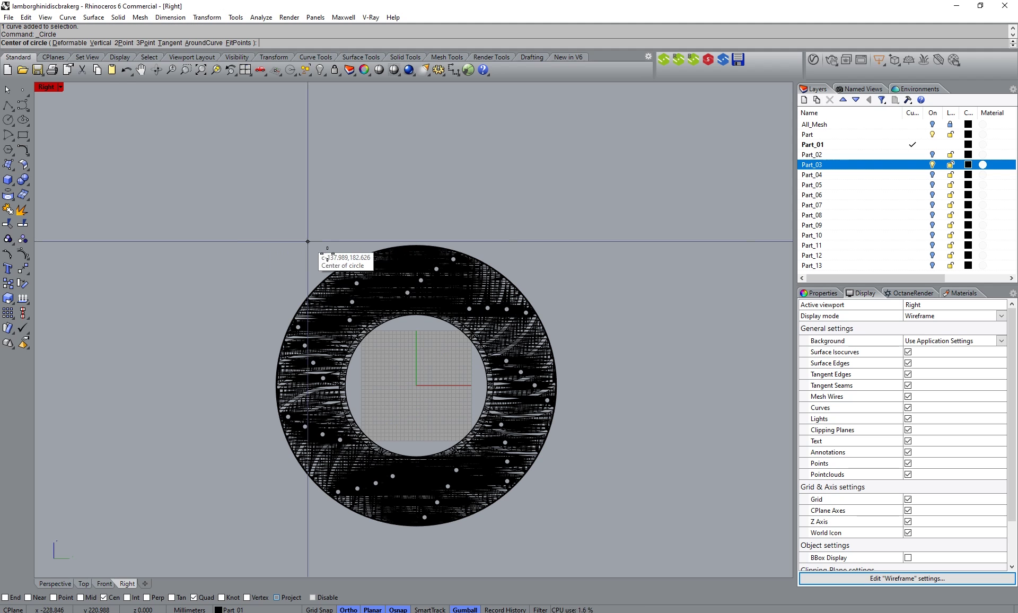
click(390, 339)
scroll(403, 334, up, 6)
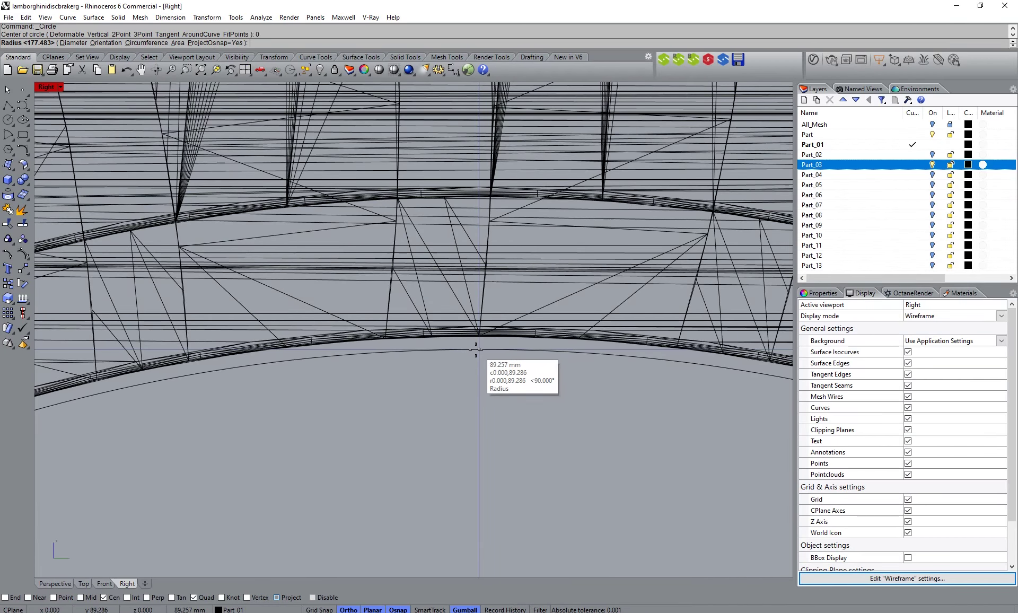
scroll(477, 344, up, 3)
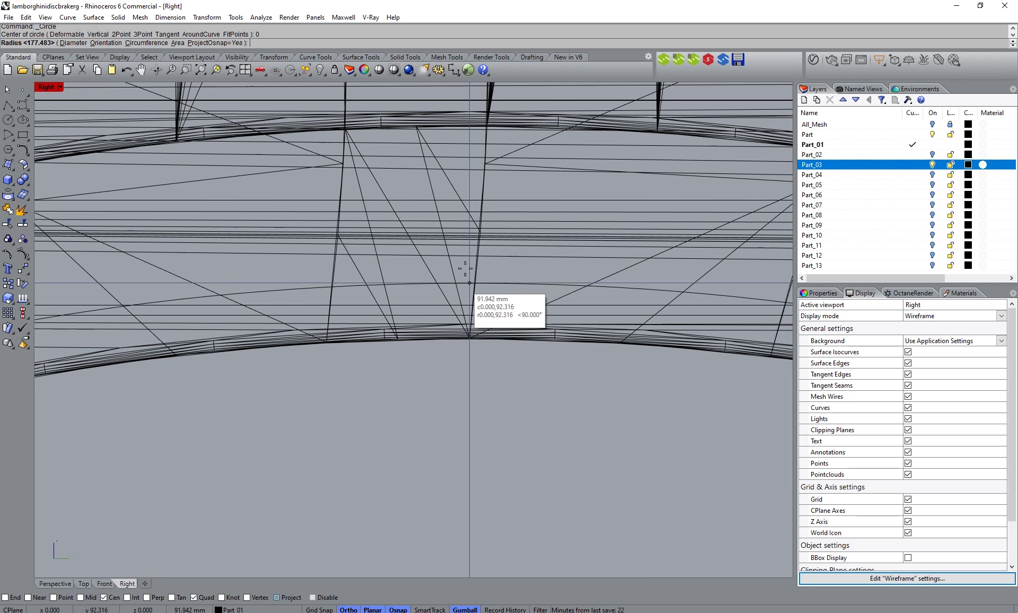
scroll(469, 336, up, 4)
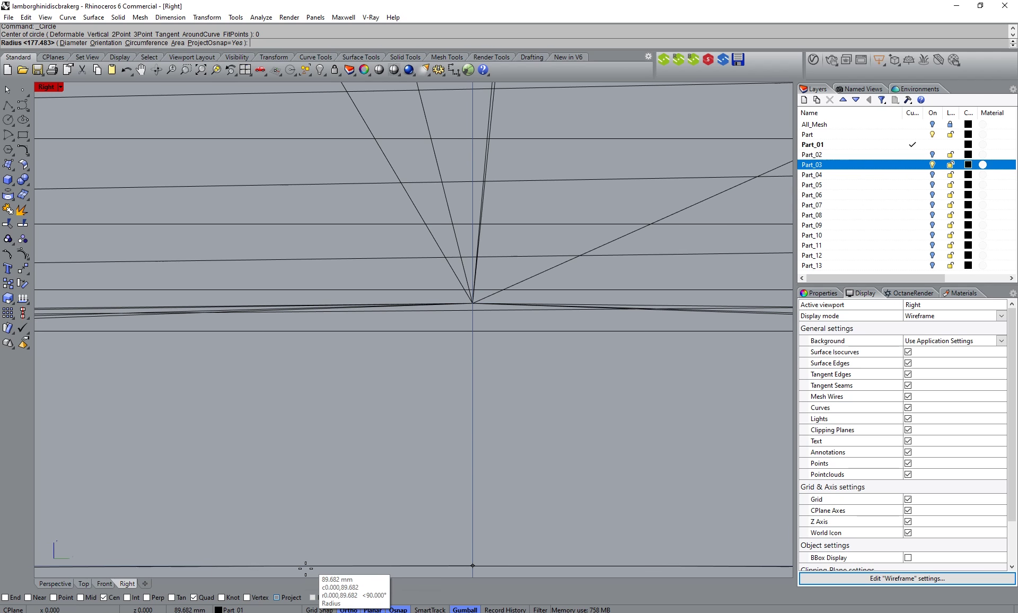
click(250, 598)
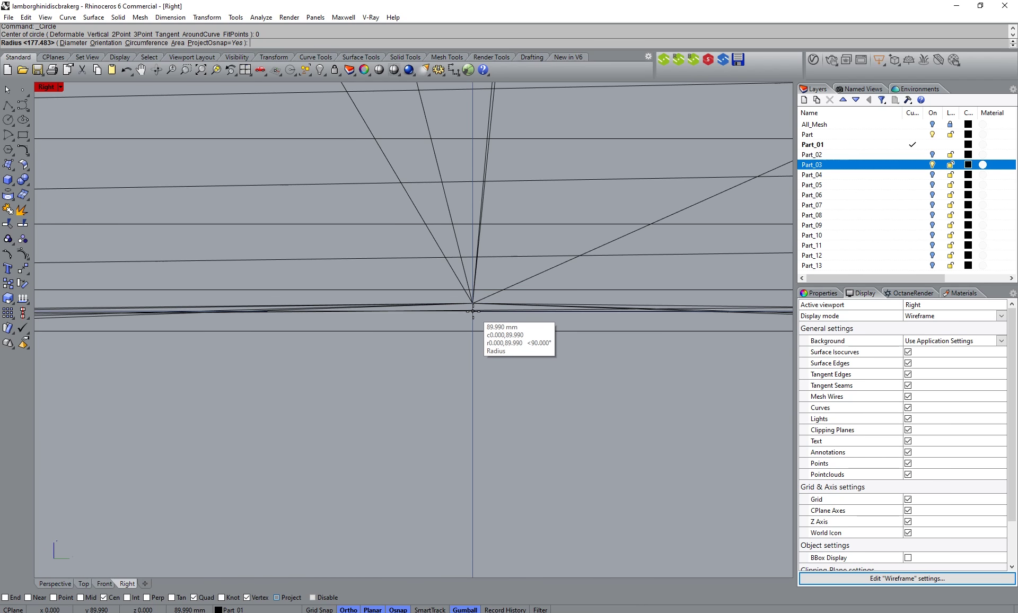
click(472, 304)
scroll(470, 297, down, 10)
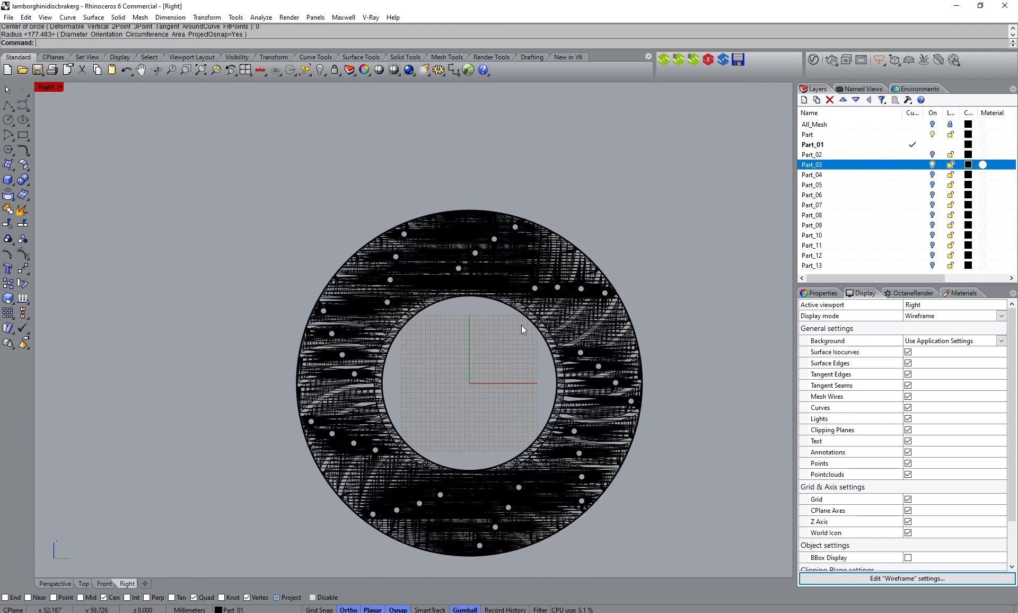
Step: Adjust the inner circle's seam with CrvSeam, placing it on the circle's lowest quadrant point
click(530, 326)
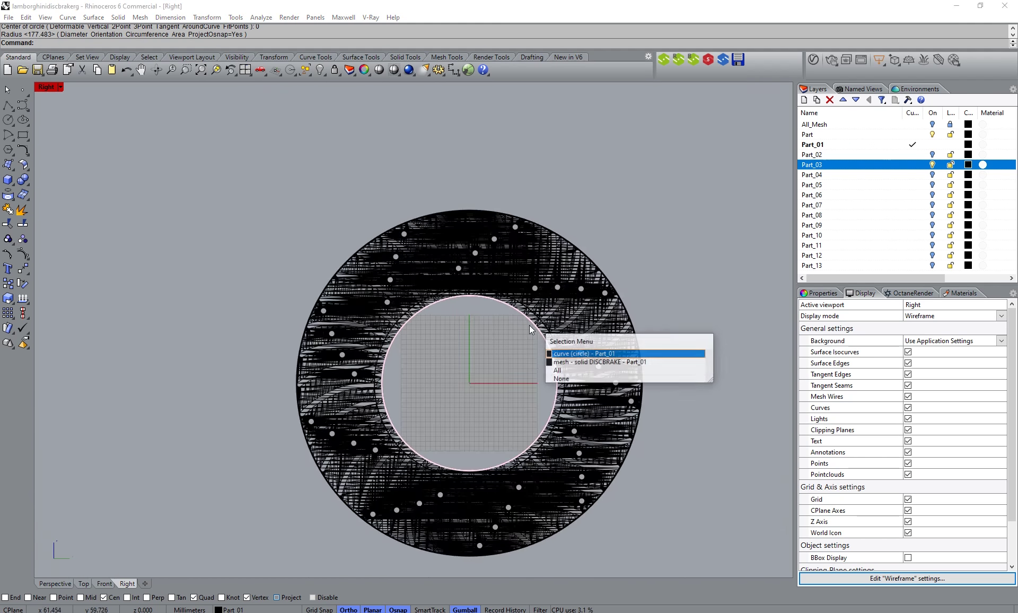
click(574, 355)
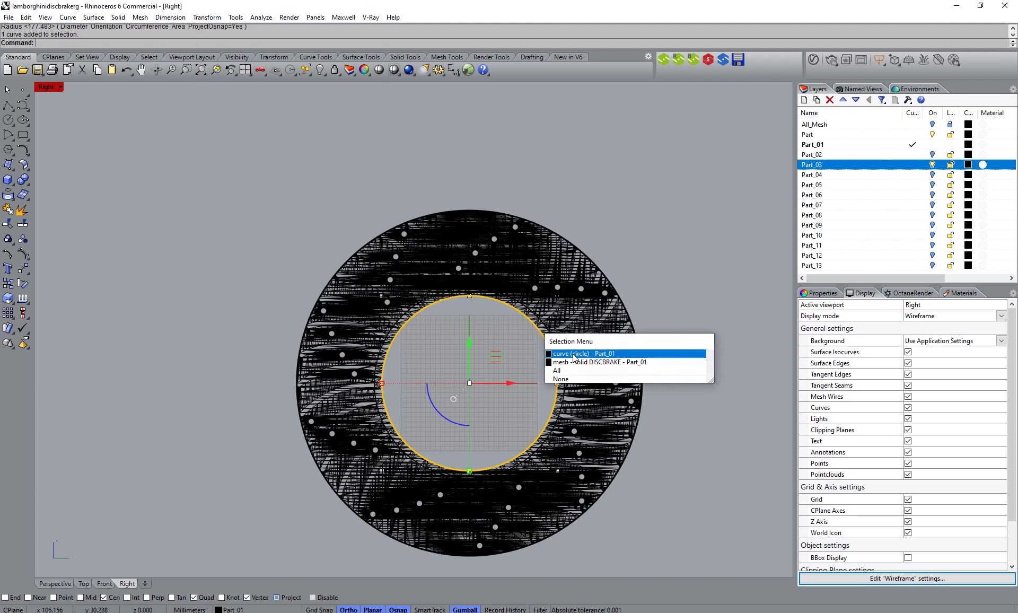
right_click(462, 46)
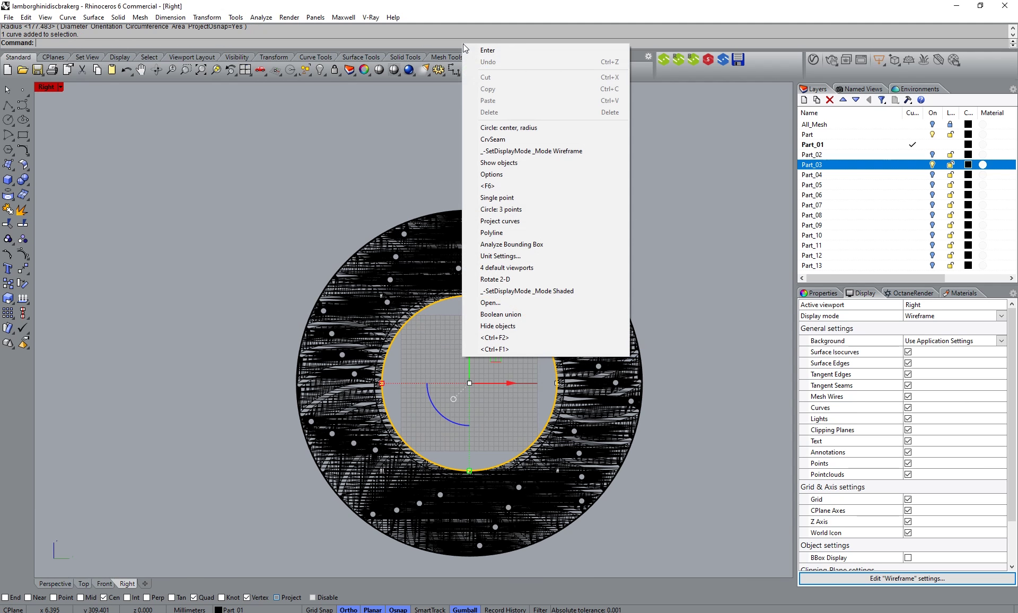
click(504, 140)
mouse_move(469, 471)
mouse_down()
mouse_move(472, 299)
mouse_move(462, 436)
mouse_move(471, 472)
mouse_up()
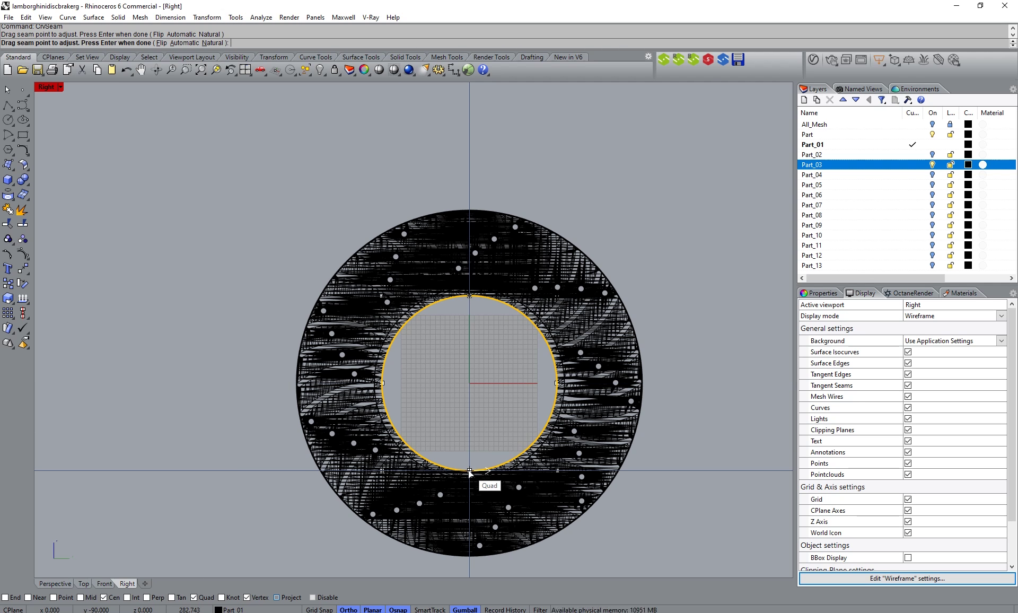
key(Return)
click(629, 234)
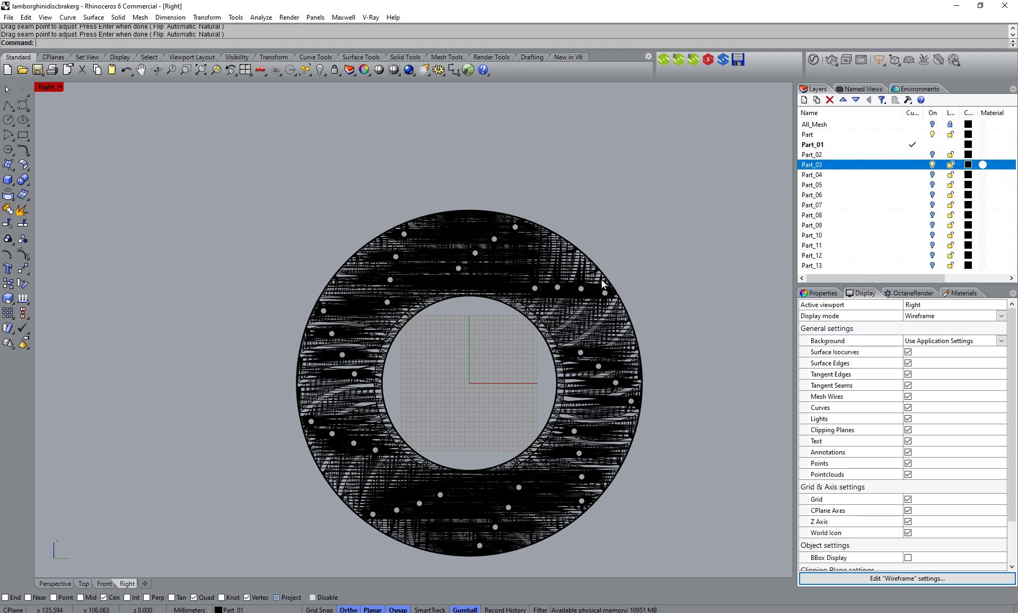
click(602, 279)
click(629, 267)
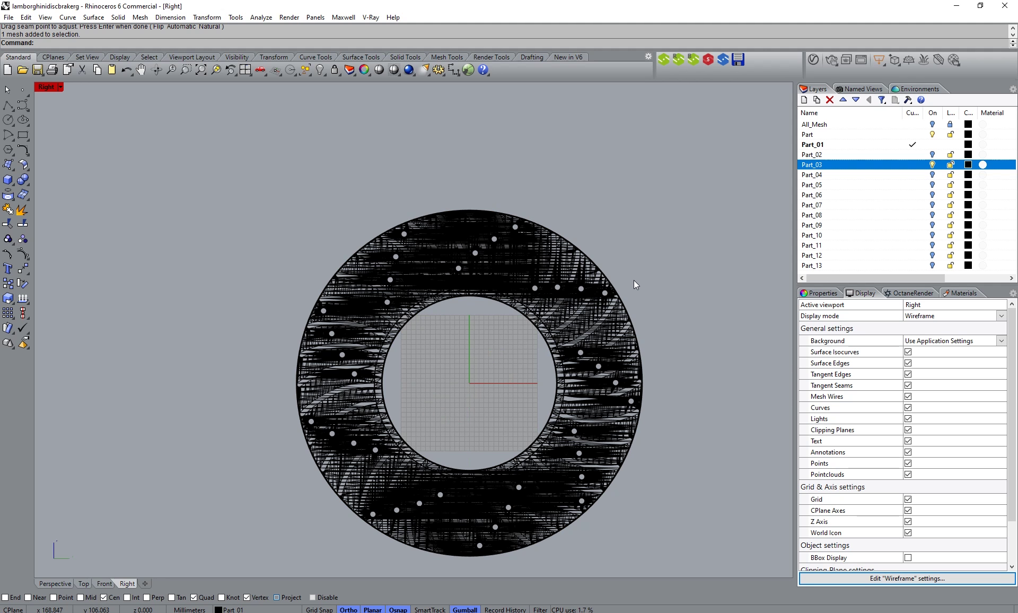
Step: Extrude the outer and inner circles straight as a solid, 16 mm to both sides, snapped to a vertex on the disc mesh's side face
text(selcrv)
key(Return)
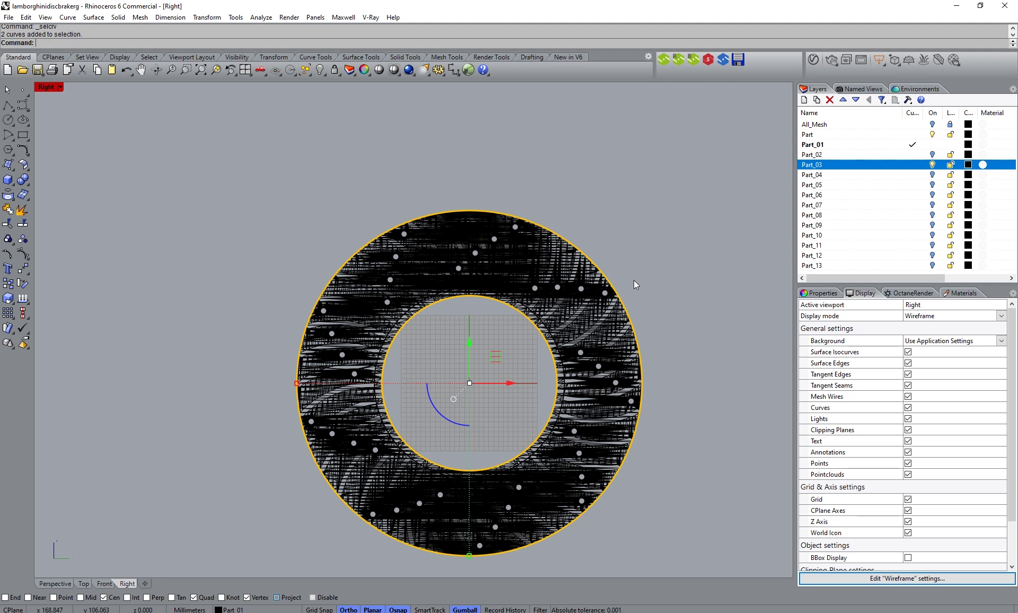
click(107, 581)
scroll(311, 493, down, 5)
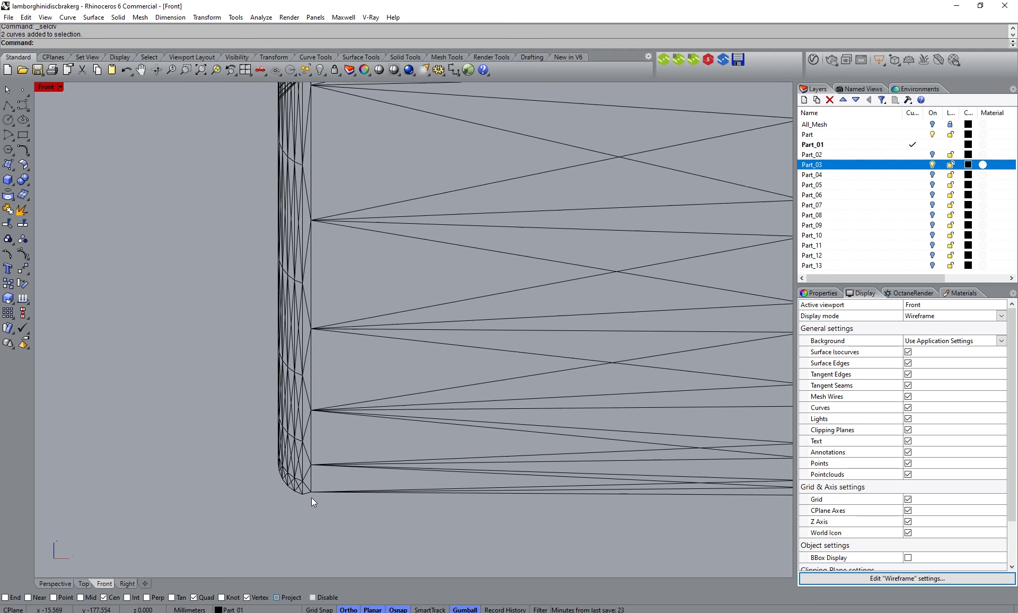
scroll(314, 492, down, 8)
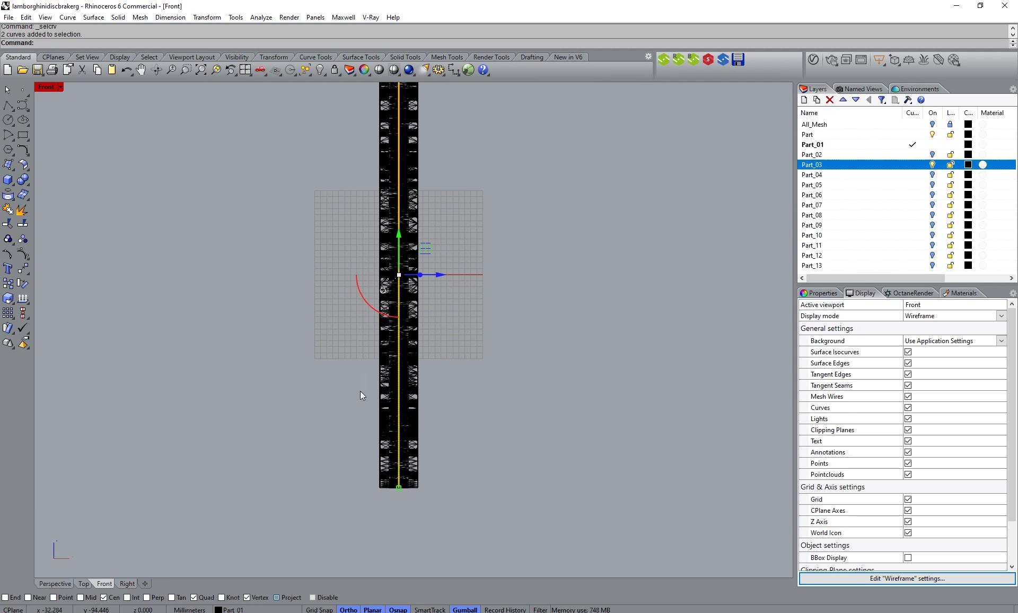
click(118, 17)
mouse_move(189, 205)
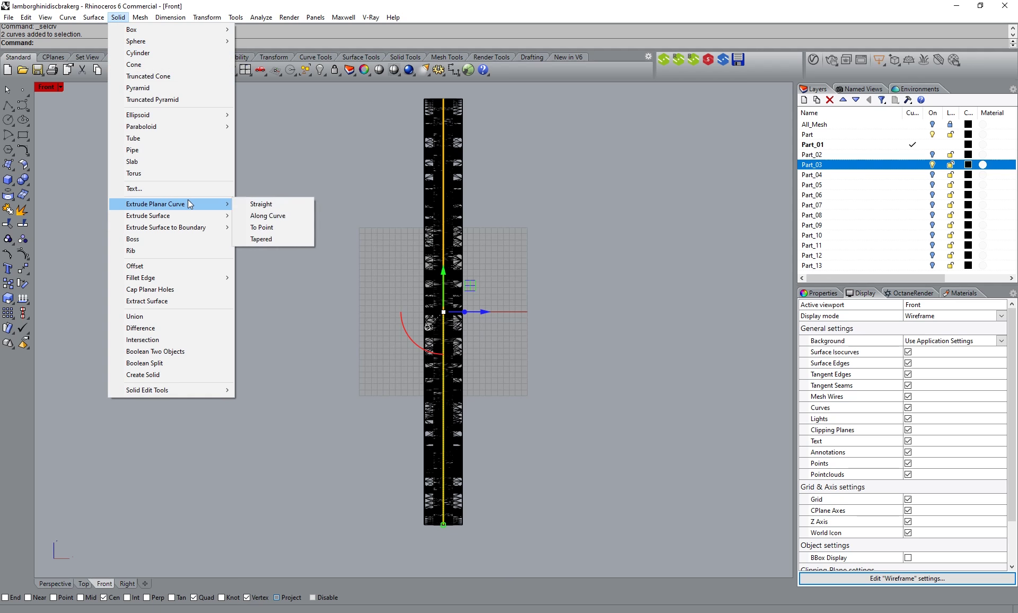
click(259, 204)
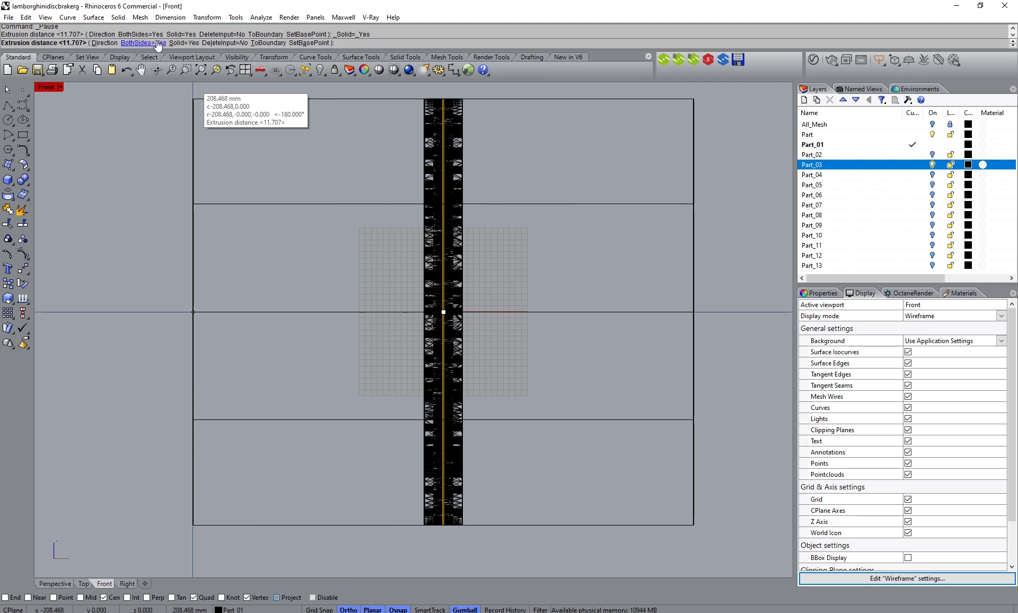
scroll(544, 156, up, 10)
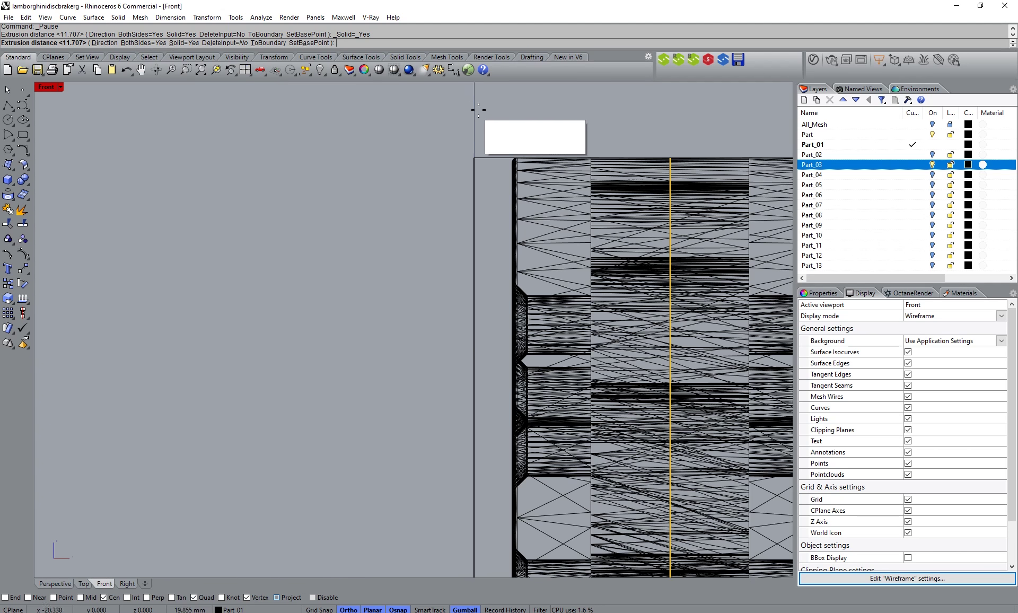
scroll(544, 156, up, 5)
scroll(435, 286, up, 4)
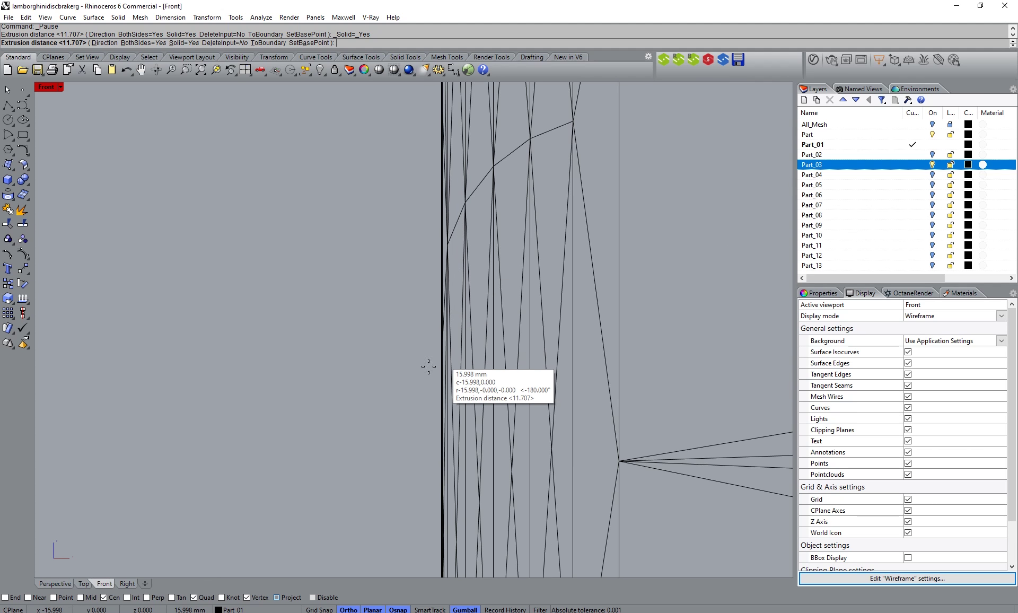
scroll(435, 287, down, 5)
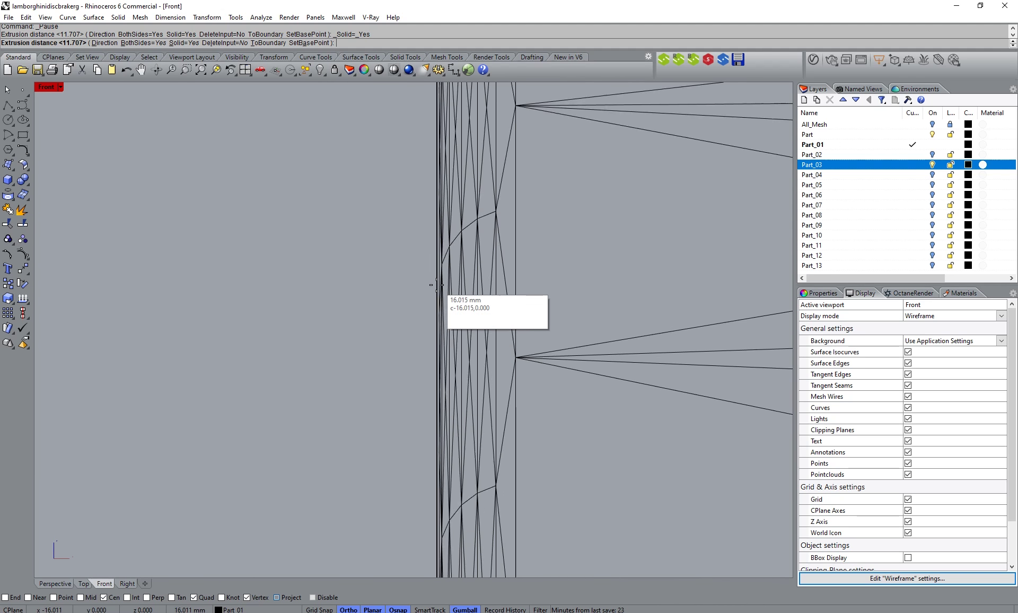
scroll(452, 273, up, 6)
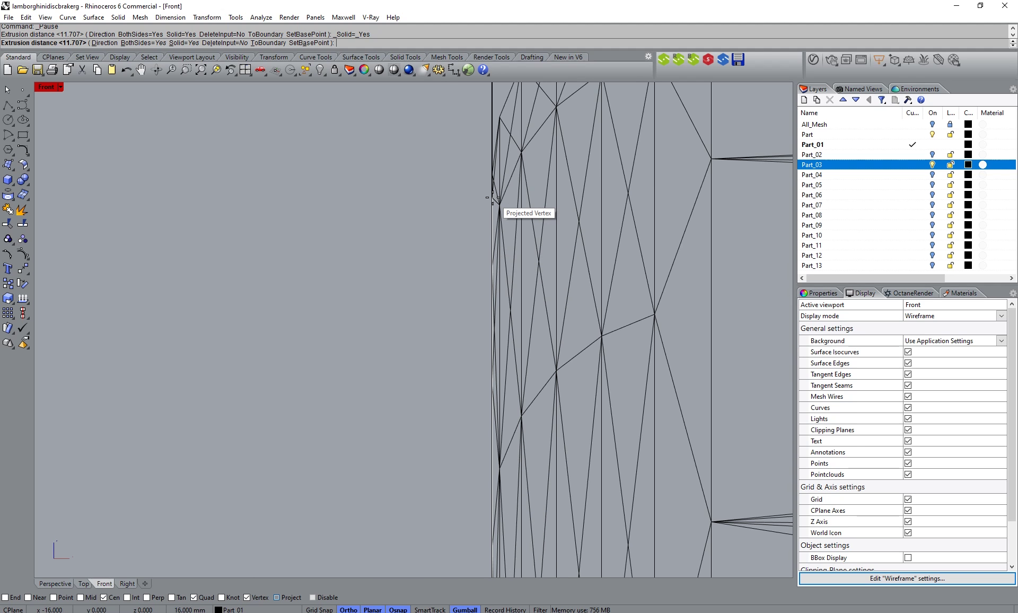
click(492, 198)
scroll(472, 208, down, 3)
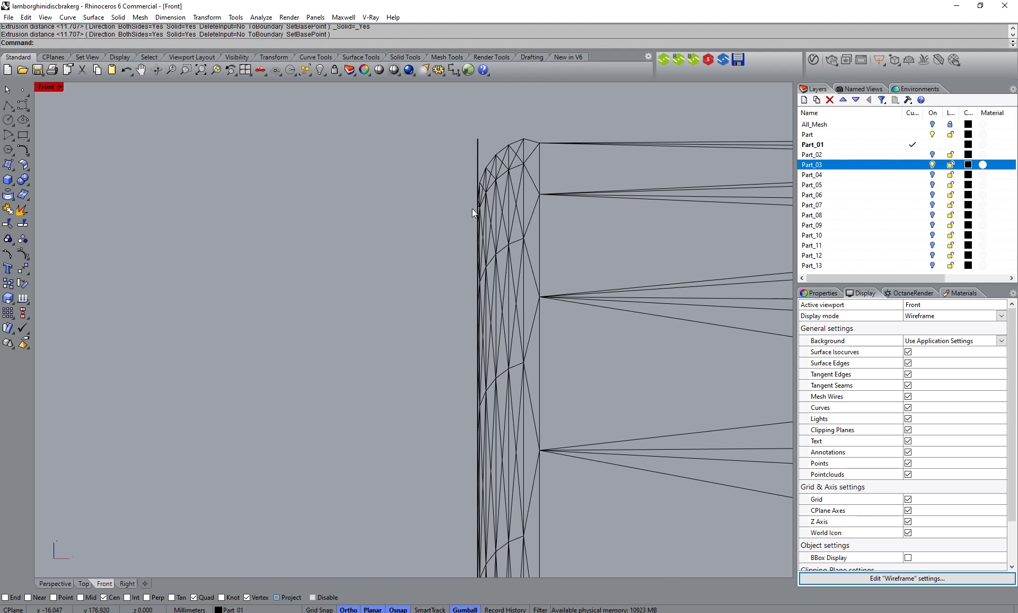
scroll(472, 209, down, 5)
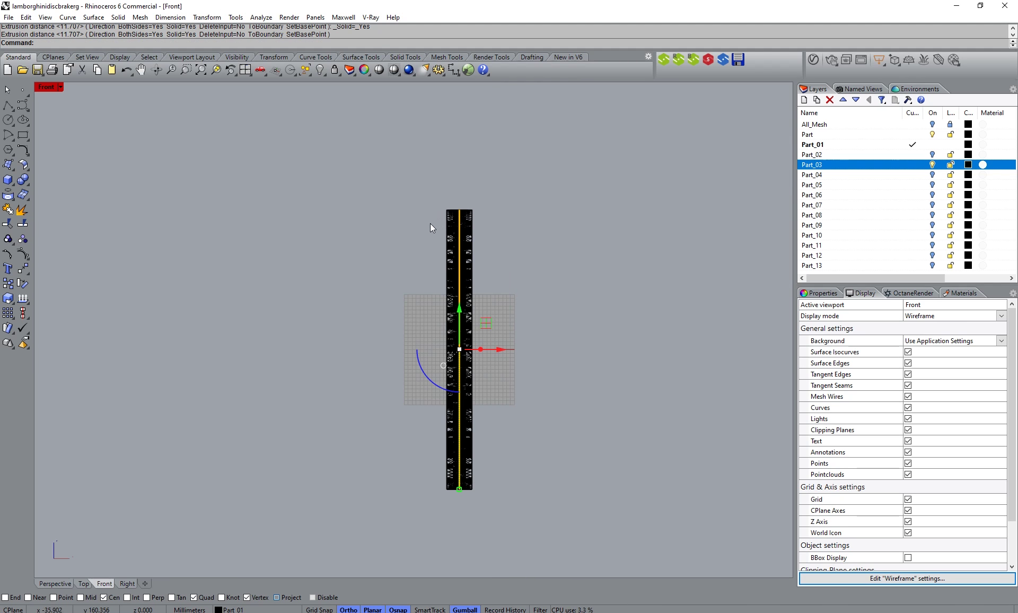
Step: Examine the extruded ring against the mesh in the Perspective view, checking its outer rim and the edge of its inner opening
right_drag(414, 243, 385, 219)
click(55, 583)
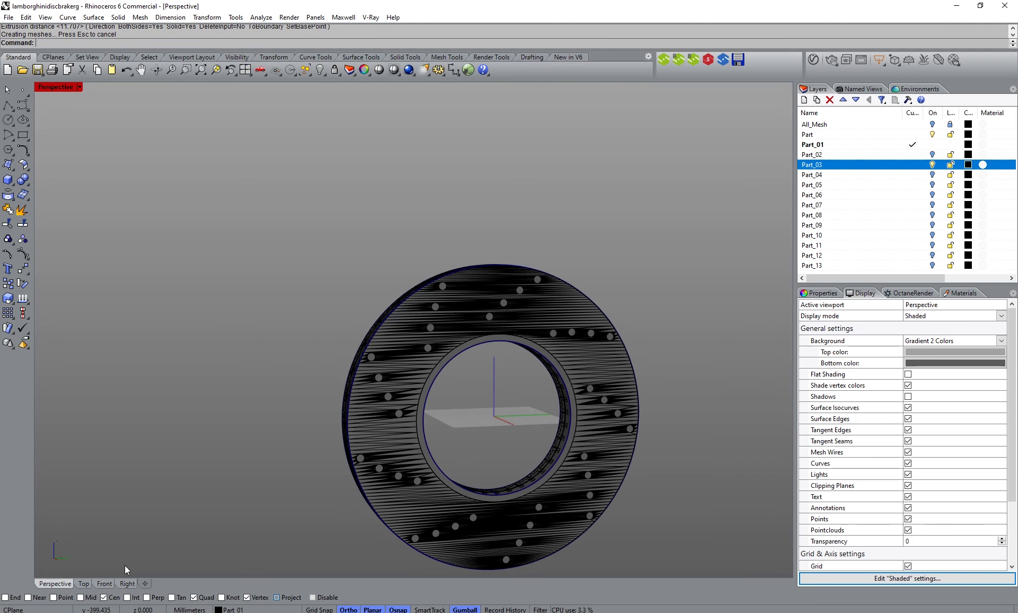
right_drag(530, 418, 397, 271)
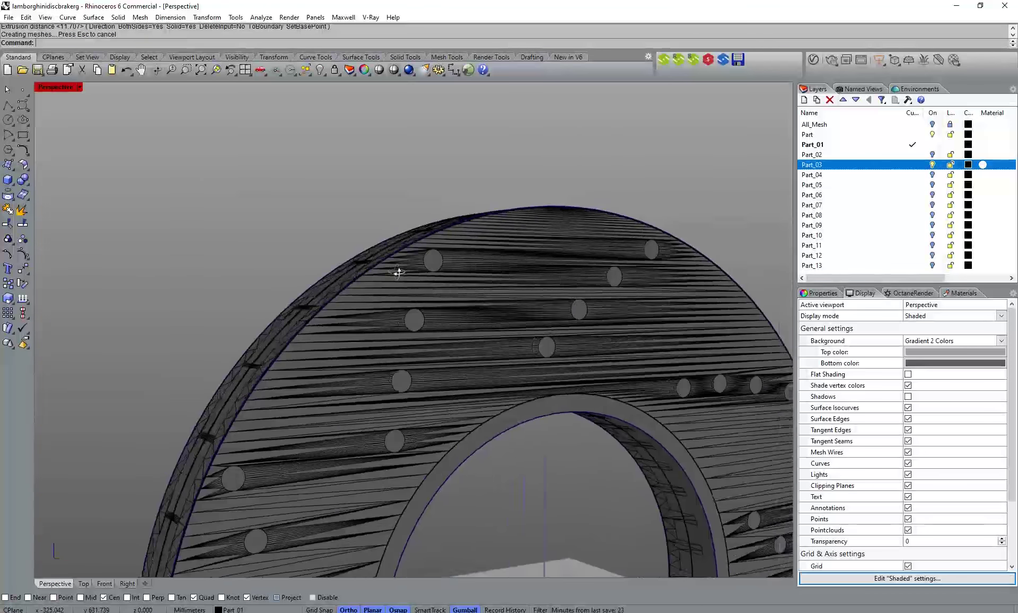
scroll(359, 257, up, 6)
scroll(455, 311, down, 6)
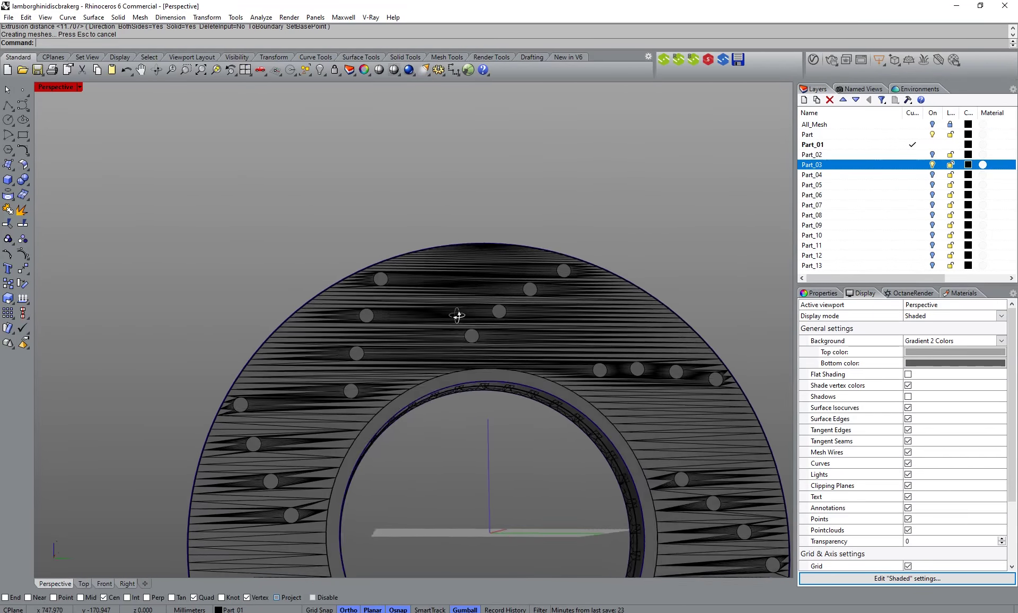
right_drag(455, 312, 463, 395)
scroll(464, 395, up, 5)
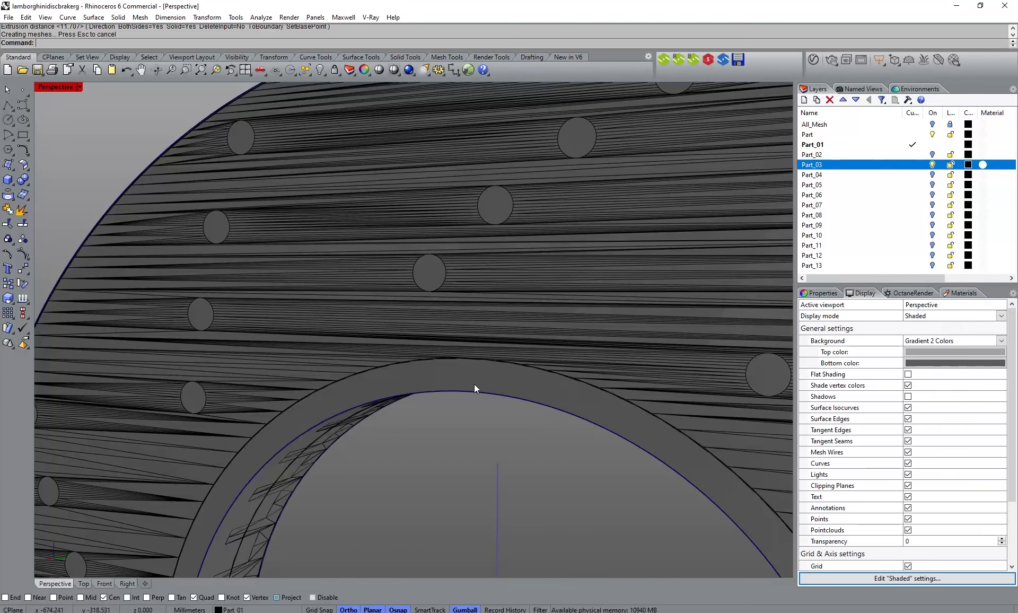
click(475, 384)
click(448, 386)
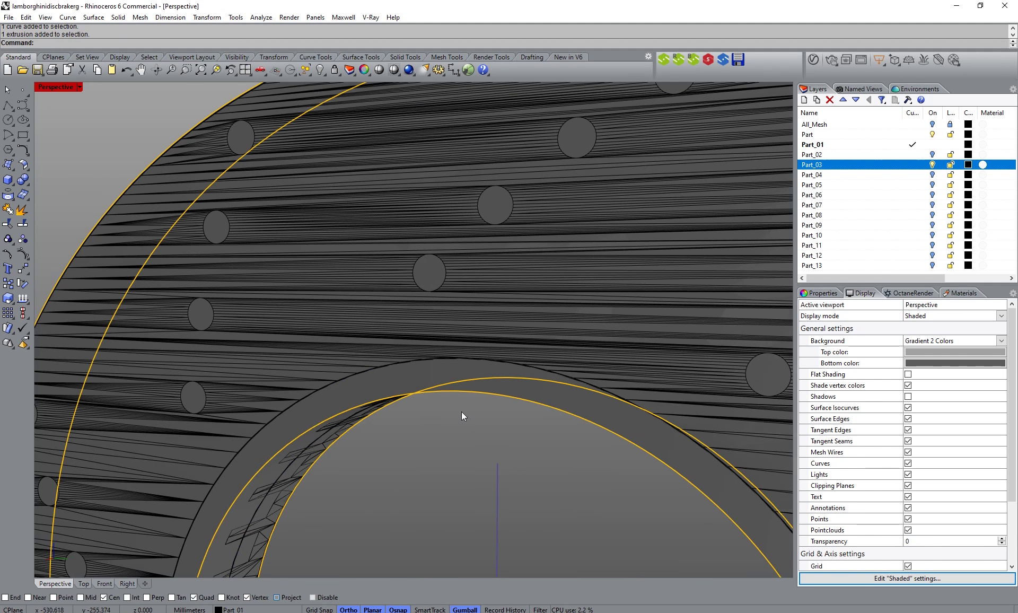
scroll(462, 411, down, 5)
click(545, 275)
right_drag(545, 274, 529, 315)
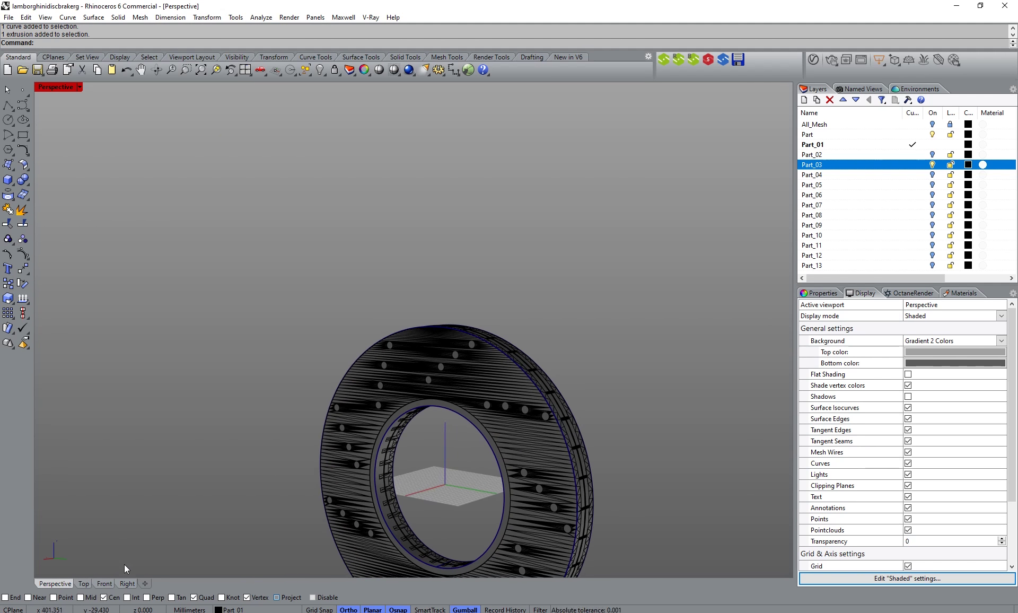
Step: Draw a vertical line in the Front view from the mesh vertex at x -8, and shift it up to overshoot the disc at both ends
click(107, 583)
scroll(424, 196, up, 6)
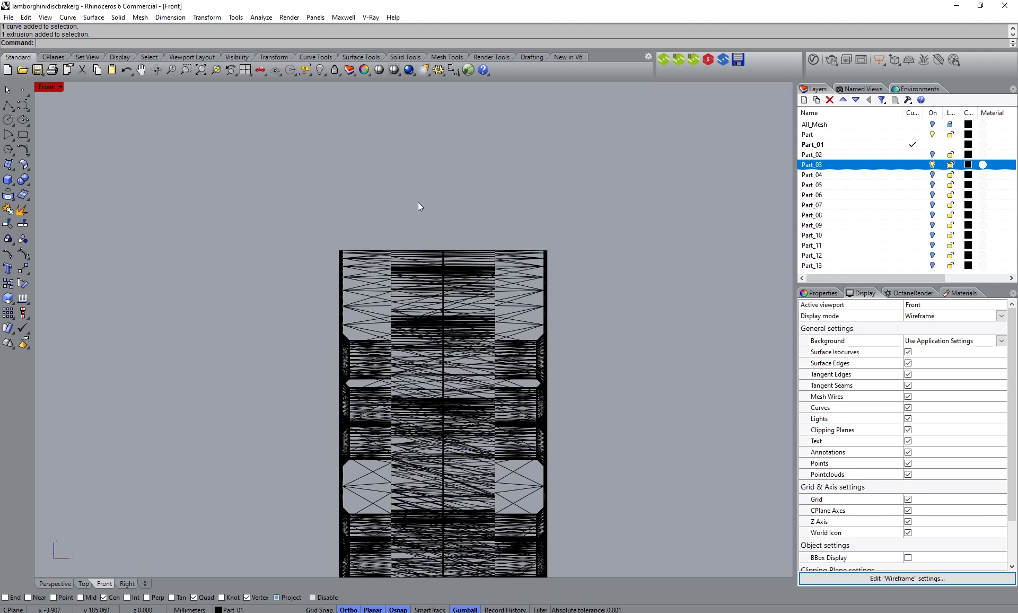
click(8, 105)
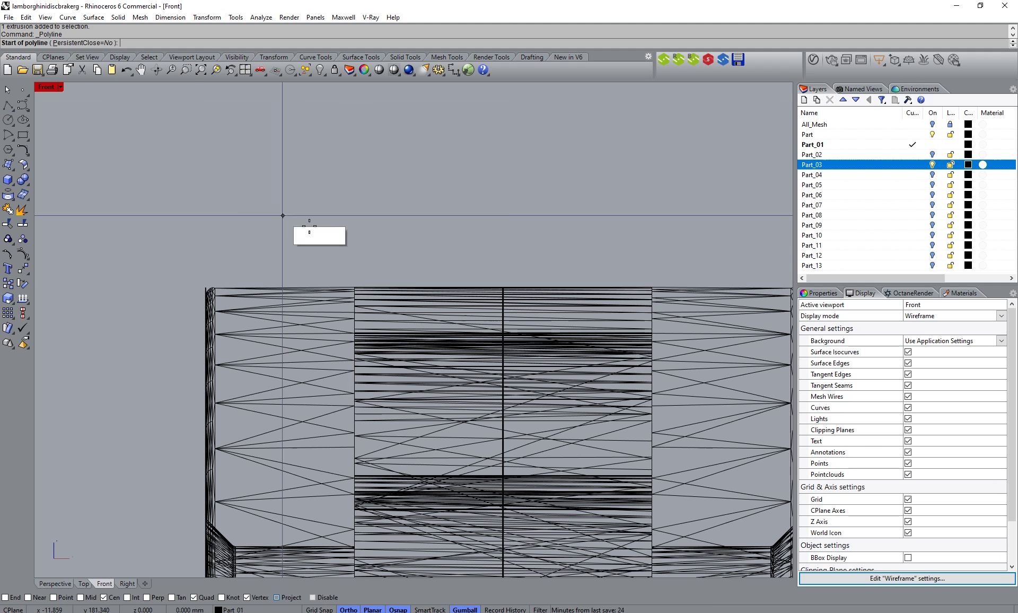
scroll(351, 263, up, 5)
click(364, 333)
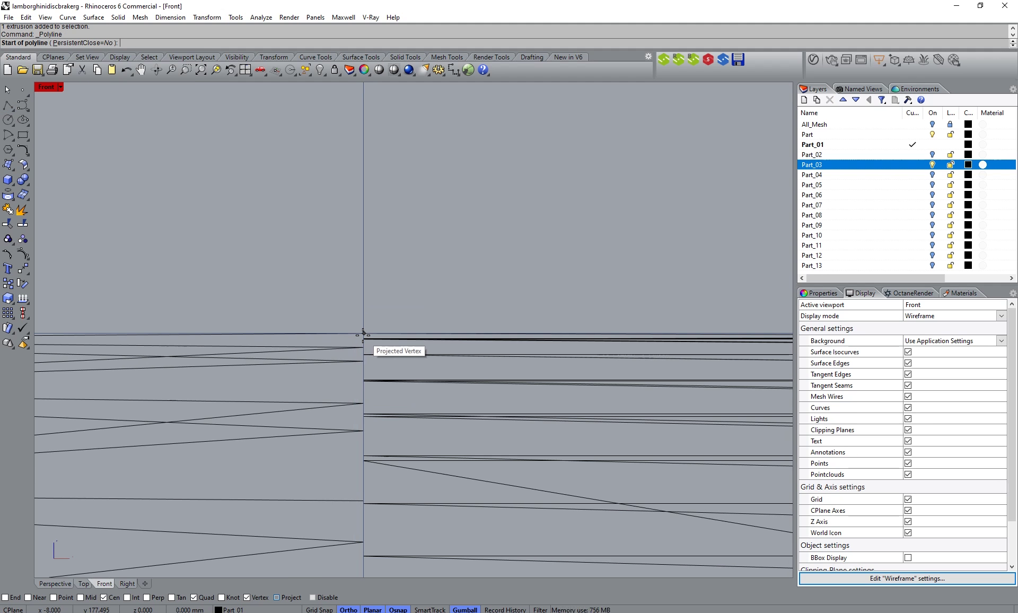
scroll(375, 271, down, 6)
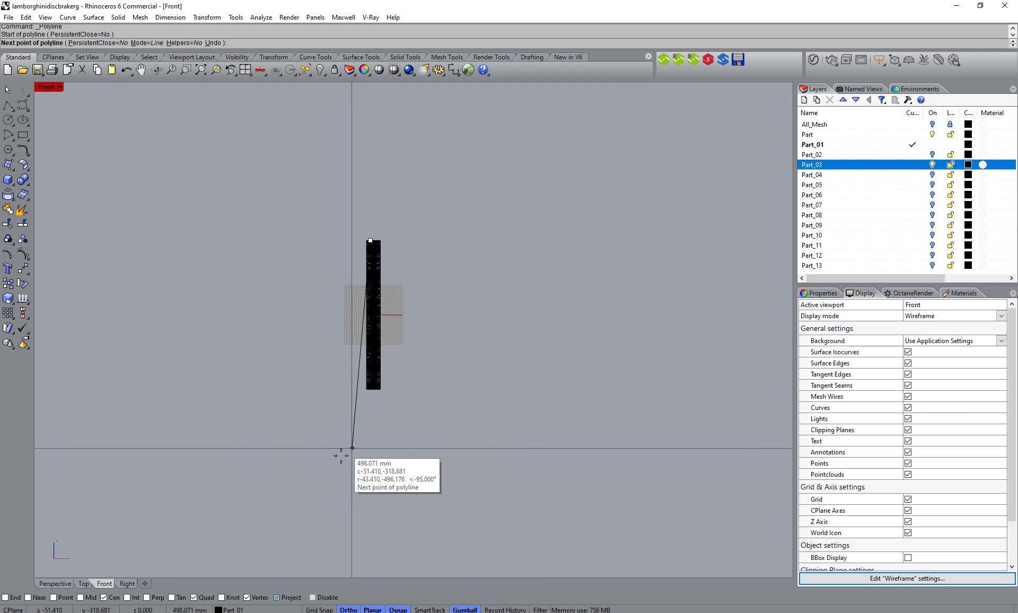
click(370, 476)
key(Return)
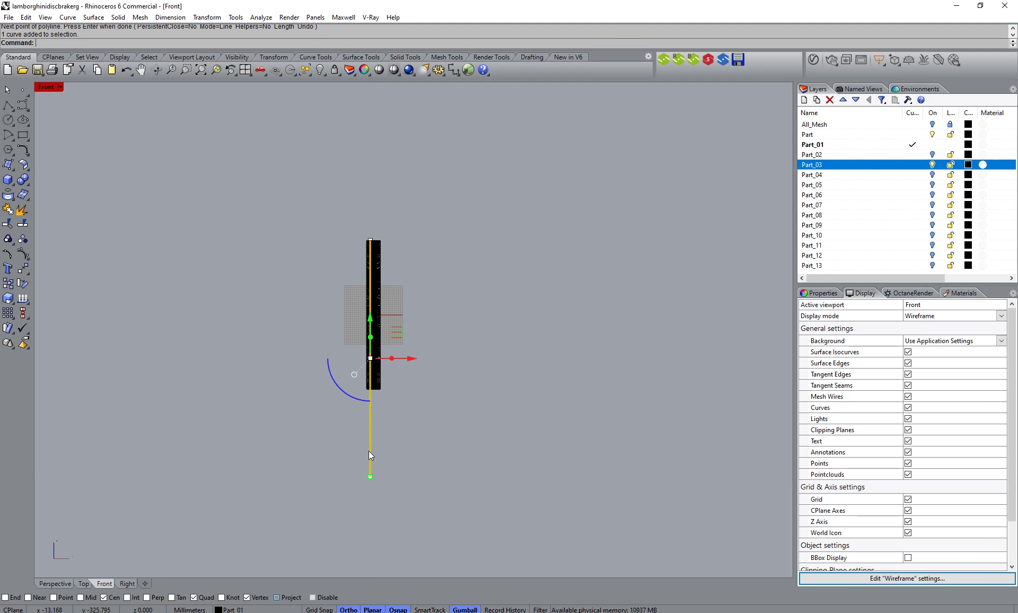
drag(371, 317, 370, 290)
scroll(358, 244, up, 2)
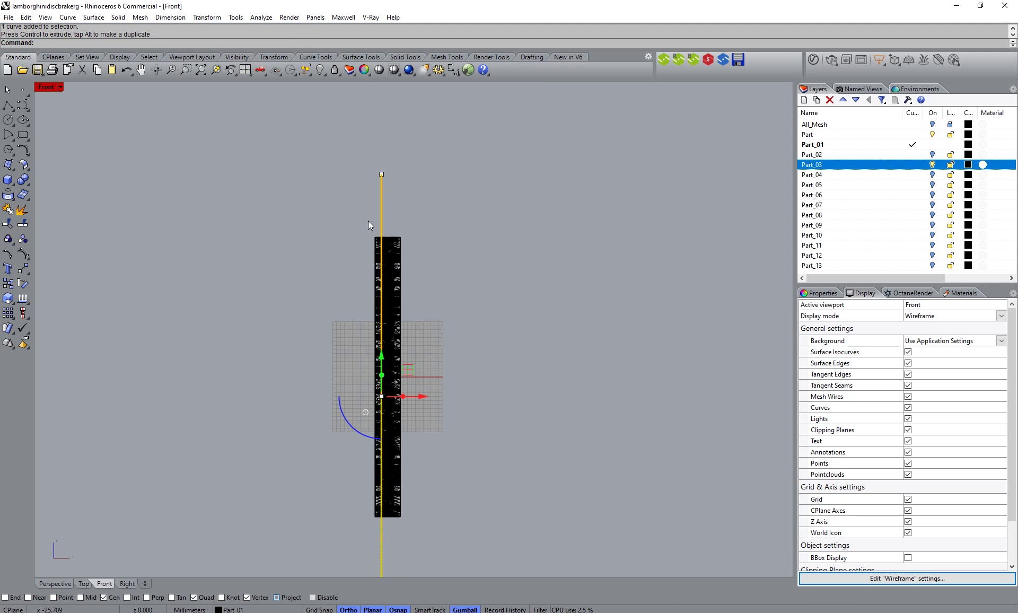
Step: Mirror the vertical line about the Y axis, keeping the original
key(ctrl+m)
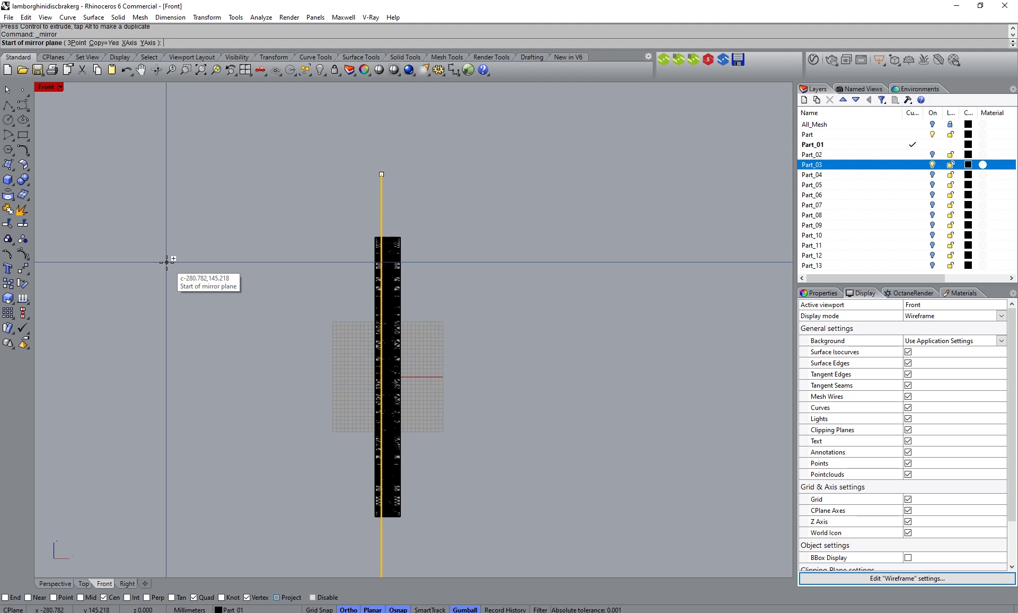
click(148, 43)
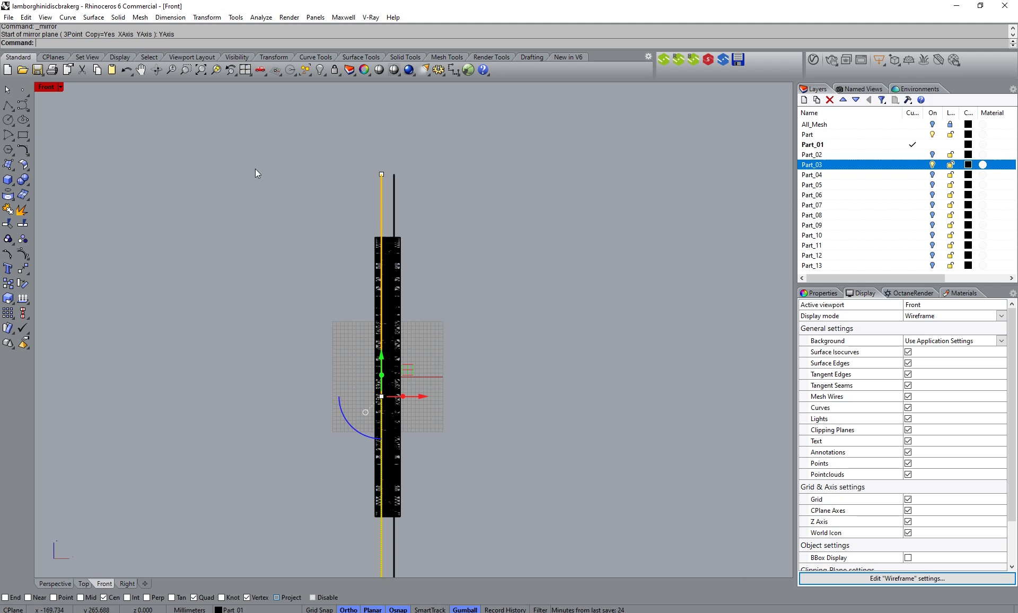
scroll(378, 265, up, 3)
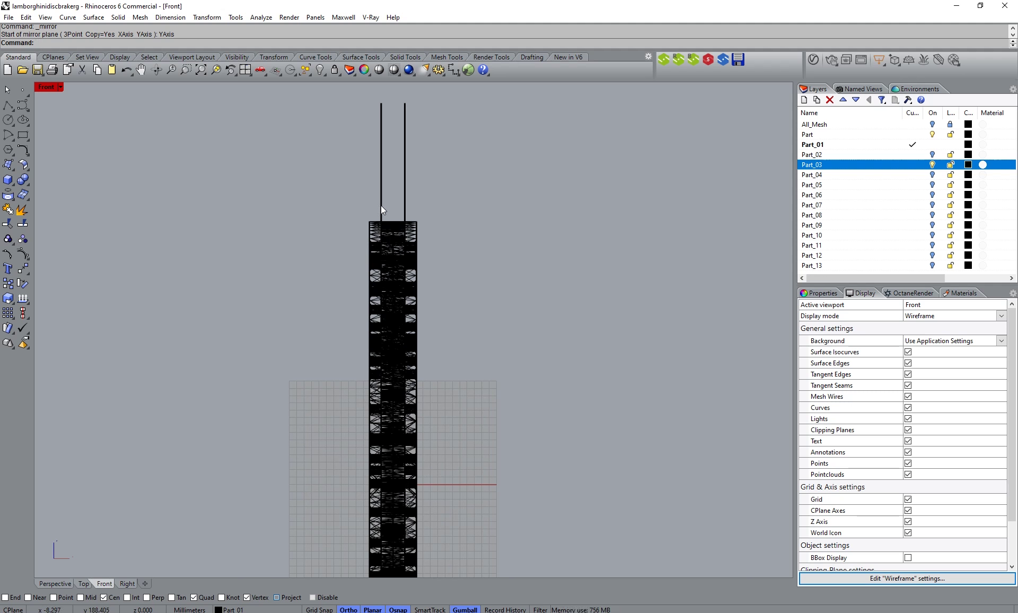
Step: Split the extruded ring using the two vertical lines as cutting objects
scroll(383, 207, up, 8)
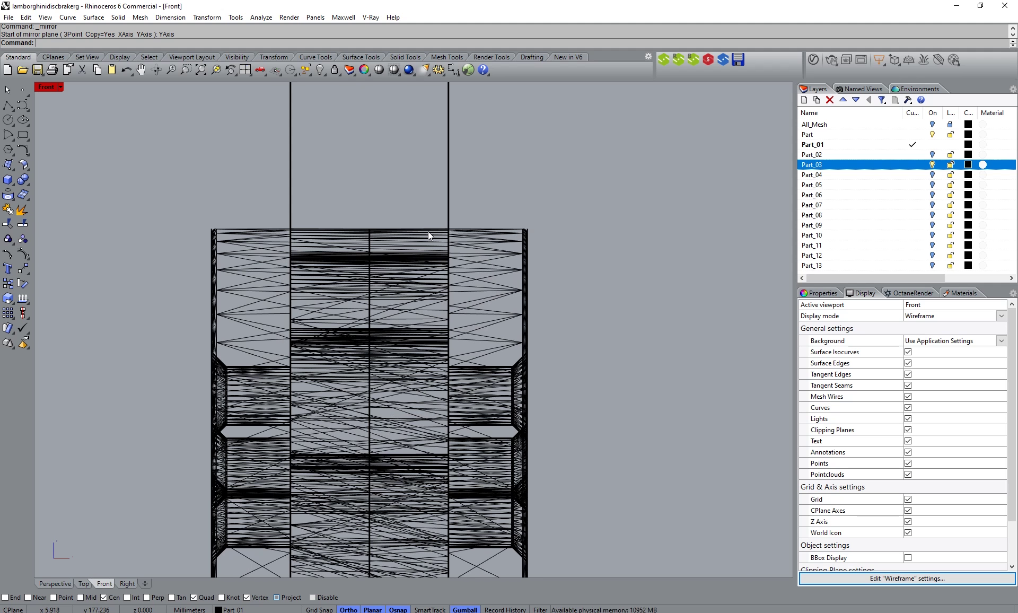
click(526, 233)
scroll(502, 233, down, 5)
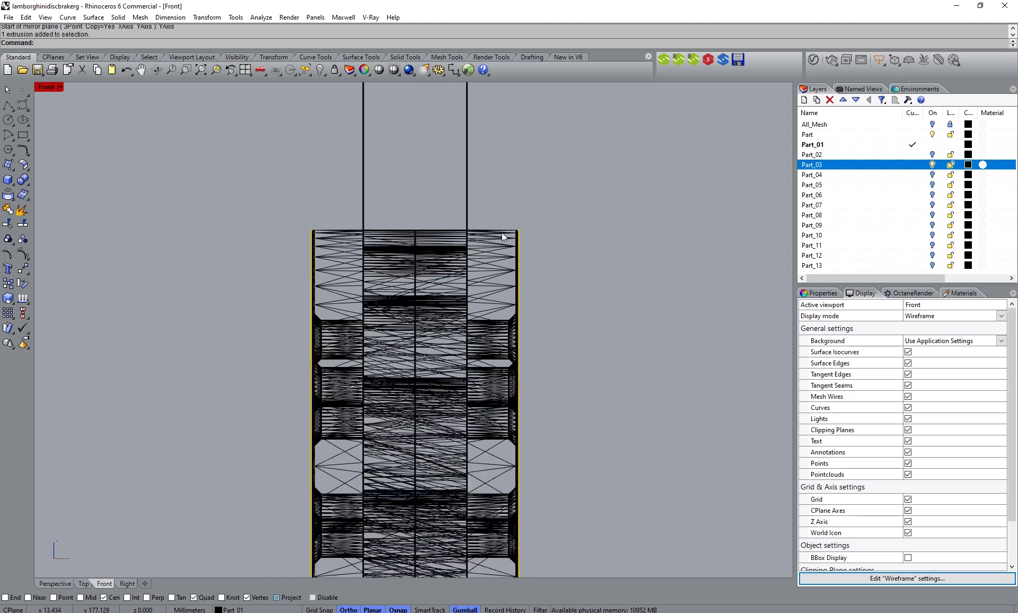
right_drag(501, 237, 408, 236)
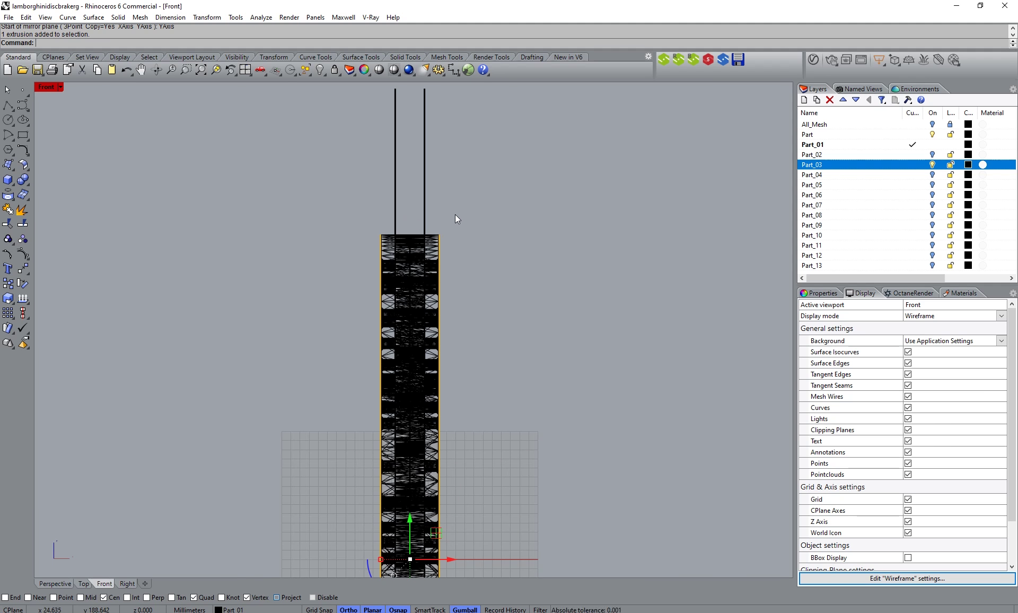
click(24, 225)
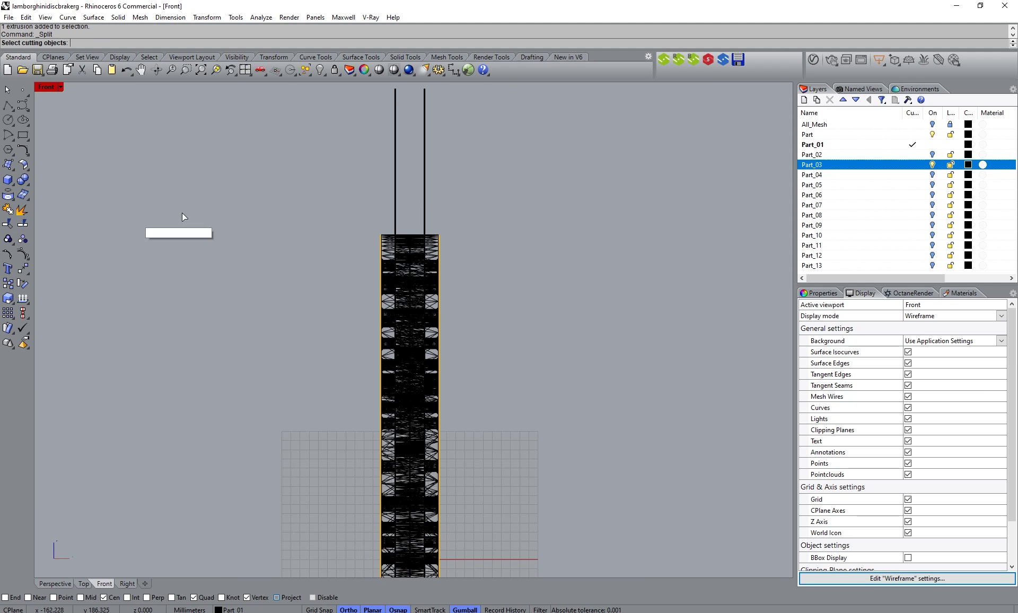
drag(443, 188, 324, 184)
key(Return)
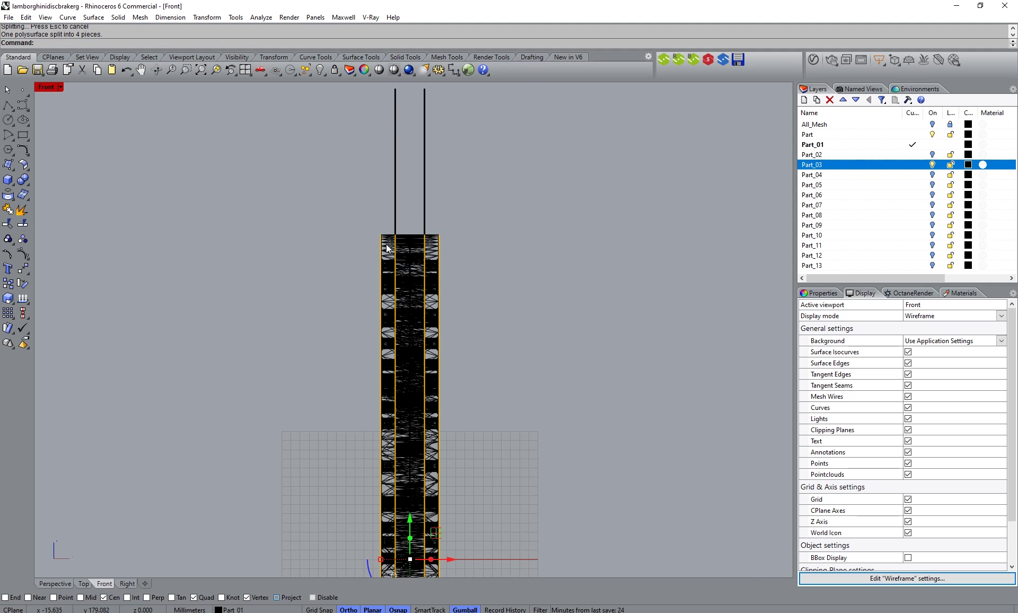
Step: Create a layer named PartCrv directly below Part_01 in the layer list
click(59, 587)
mouse_move(400, 309)
right_down()
mouse_move(288, 327)
mouse_move(215, 321)
mouse_move(398, 322)
mouse_move(302, 328)
right_up()
scroll(393, 356, up, 5)
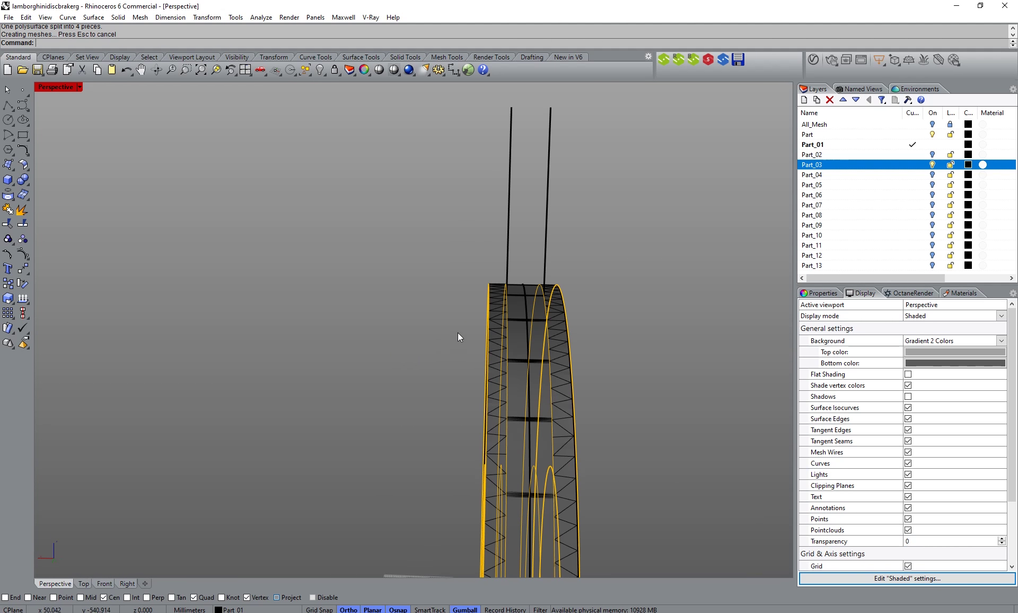
scroll(390, 285, down, 3)
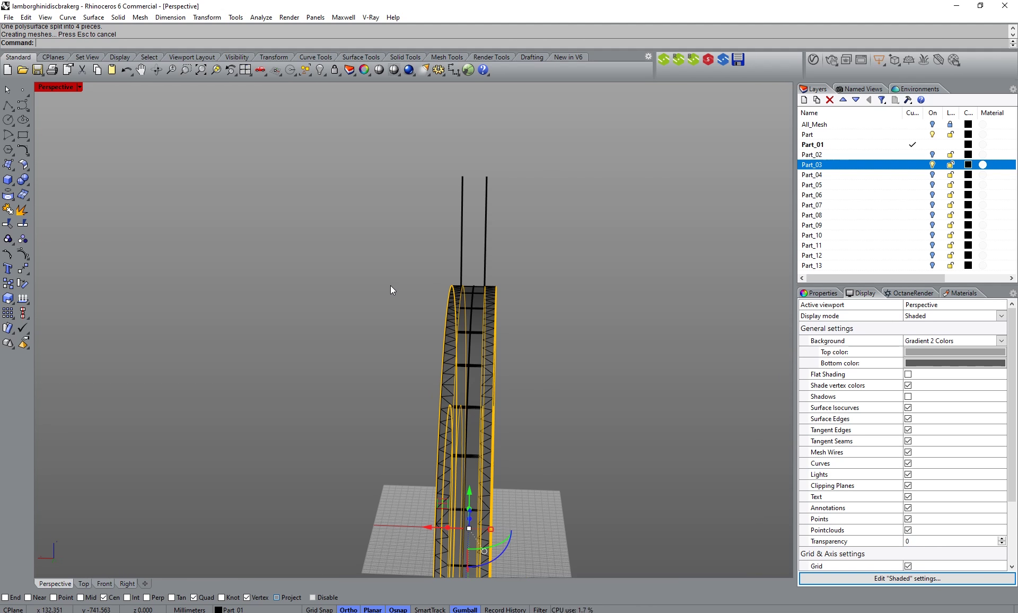
scroll(354, 284, down, 1)
mouse_move(354, 284)
right_down()
mouse_move(386, 285)
mouse_move(369, 286)
right_up()
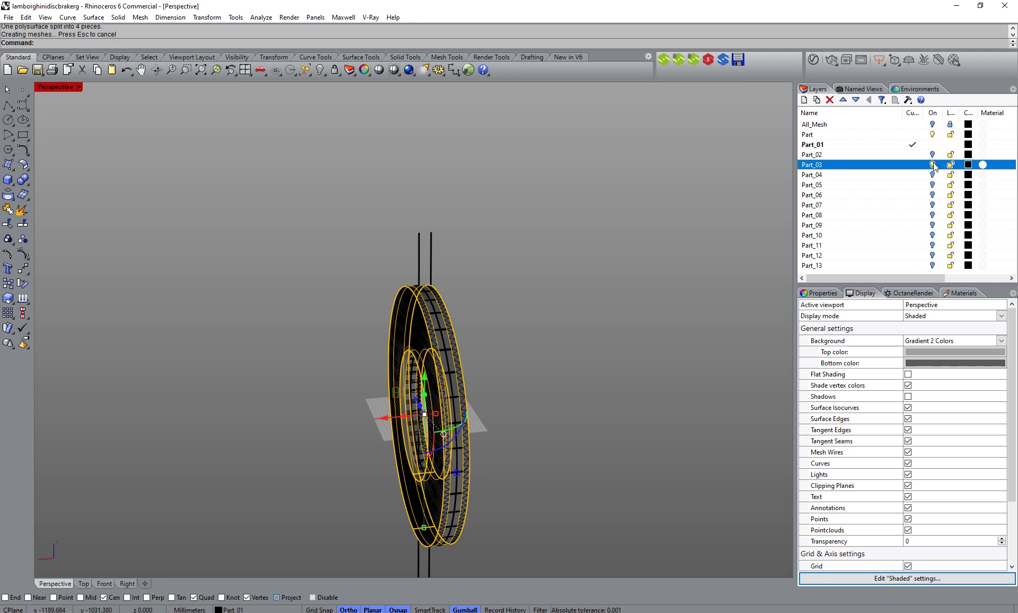
click(821, 144)
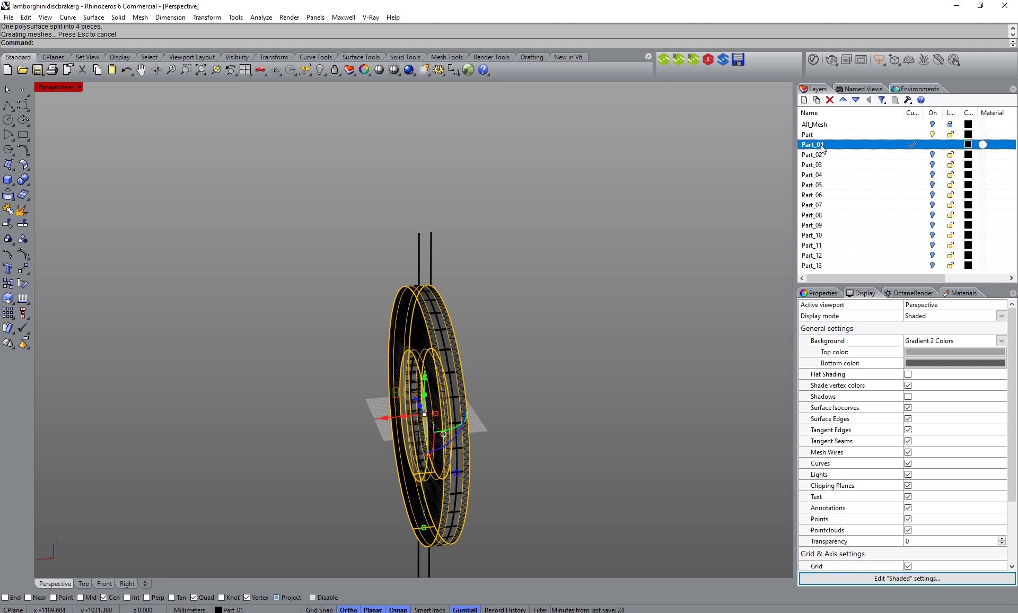
click(804, 100)
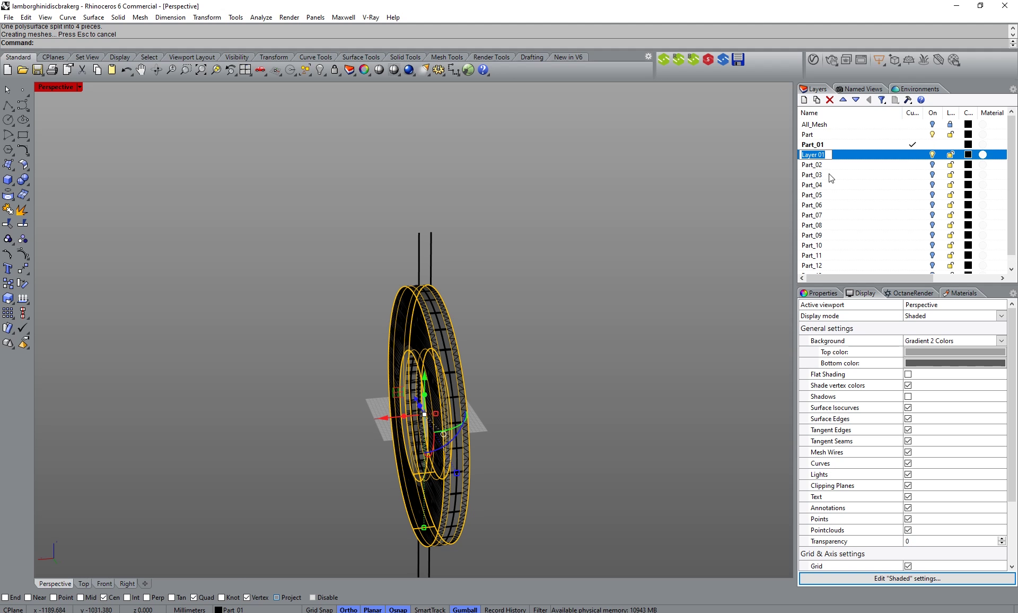
text(P)
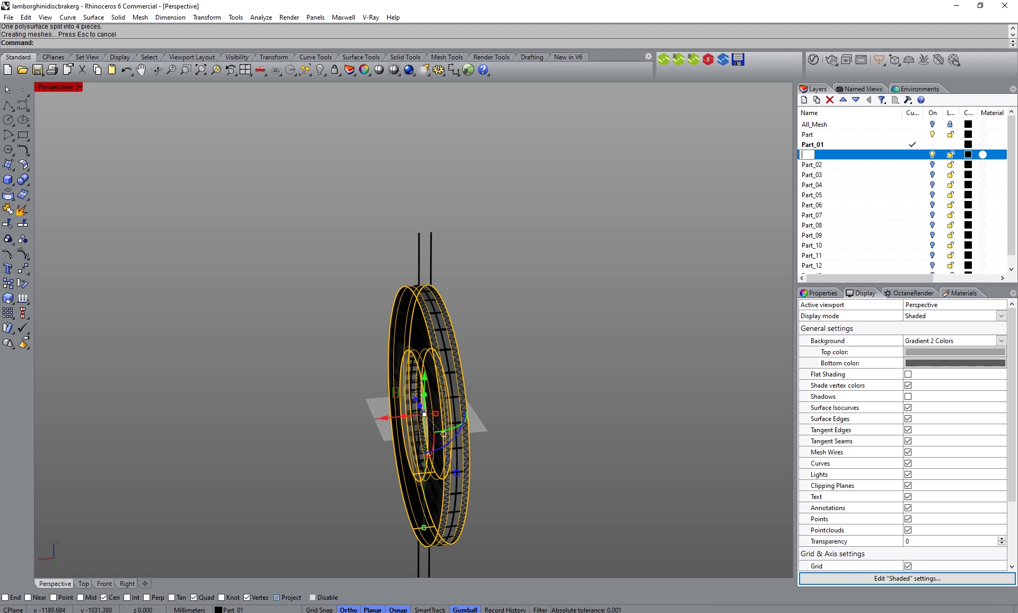
text(artCrv)
key(Return)
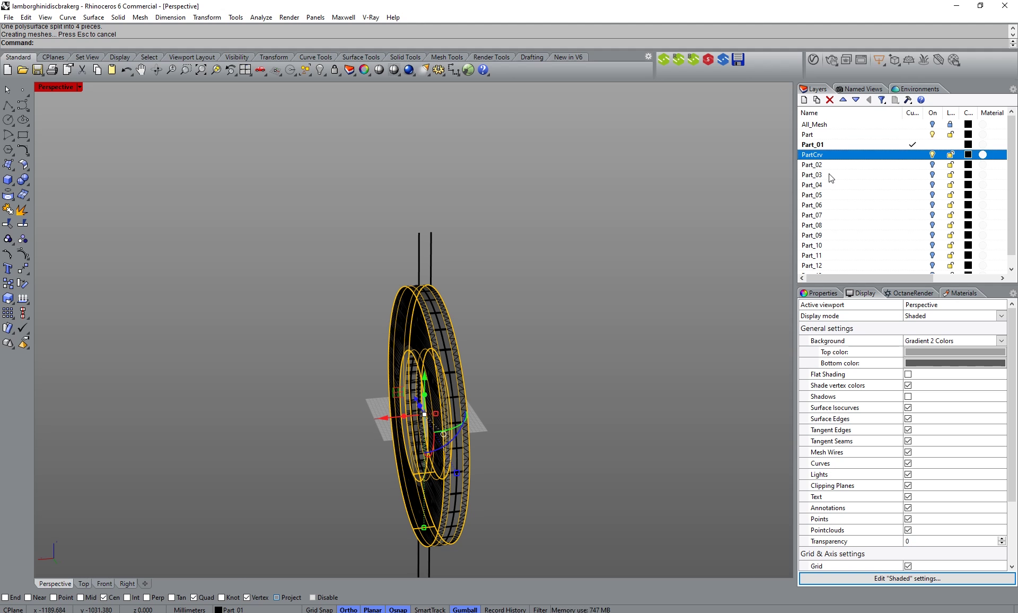
Step: Select all the construction curves of the disc and move them to the PartCrv layer
click(520, 272)
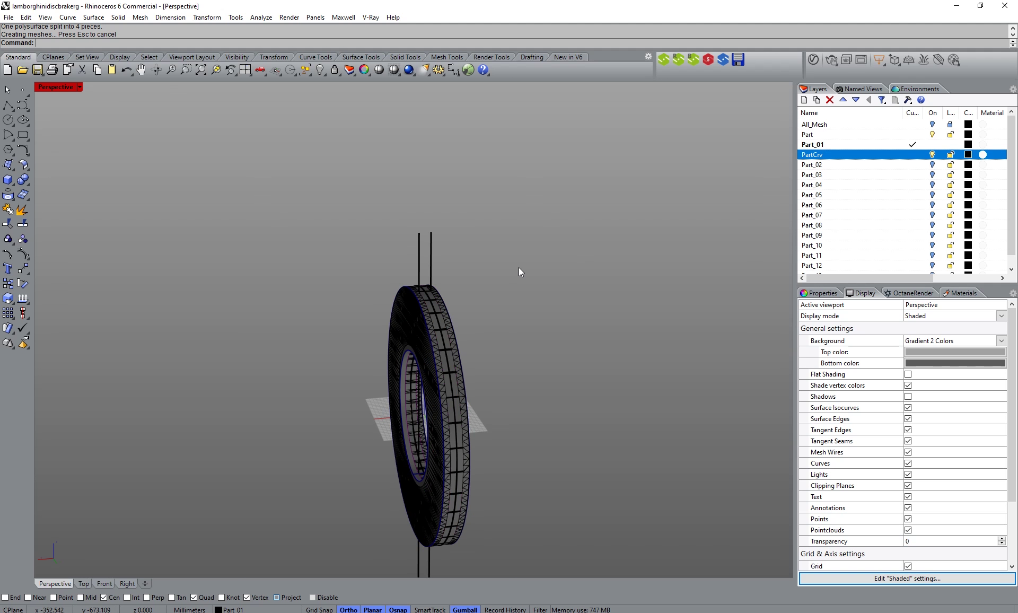
key(F5)
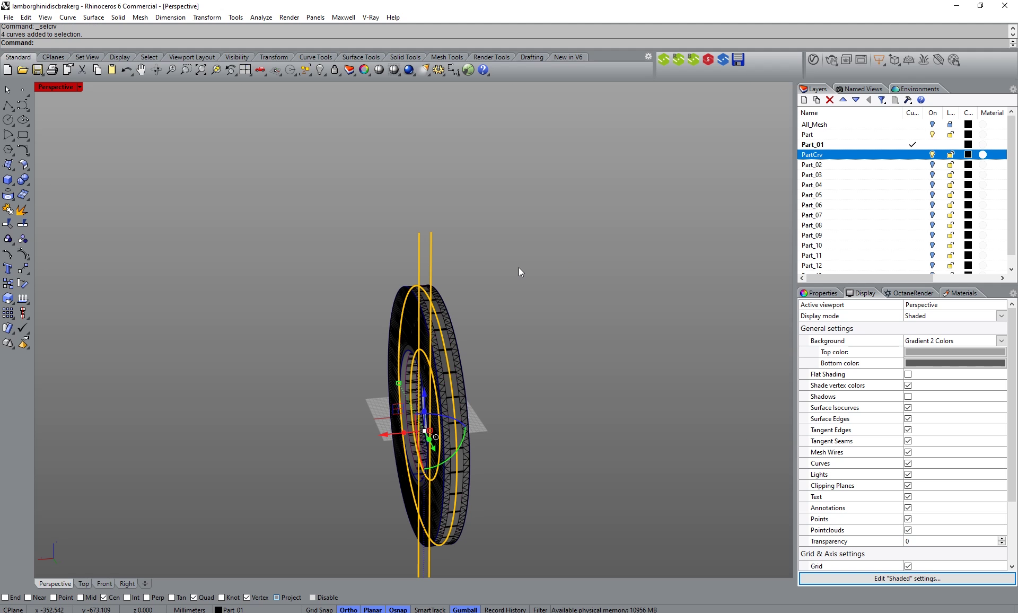
right_click(814, 155)
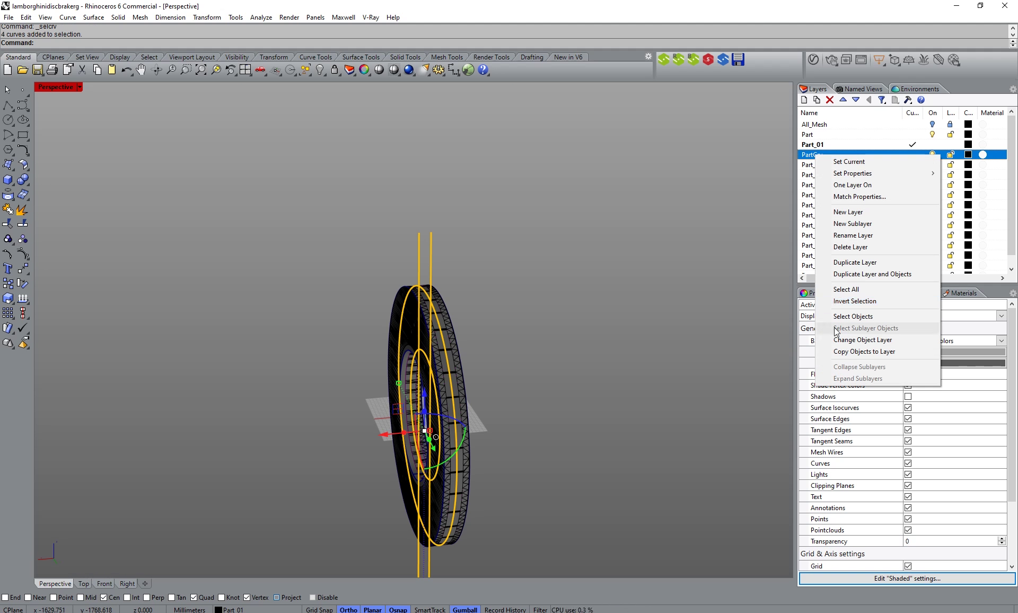
click(847, 340)
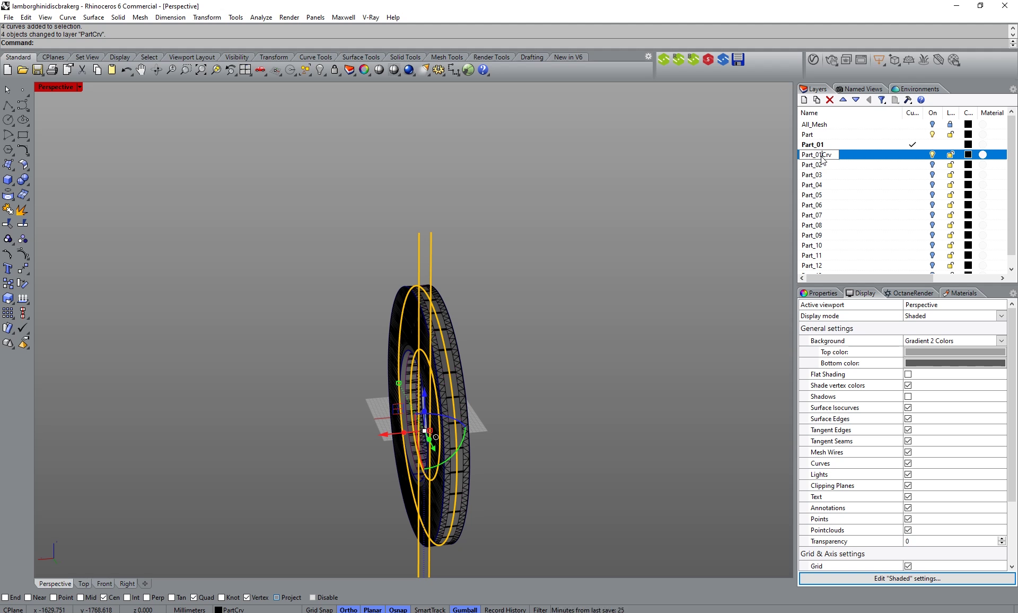
Step: Rename the PartCrv layer to Part_01_Crv and set its layer color to pure red
key(Return)
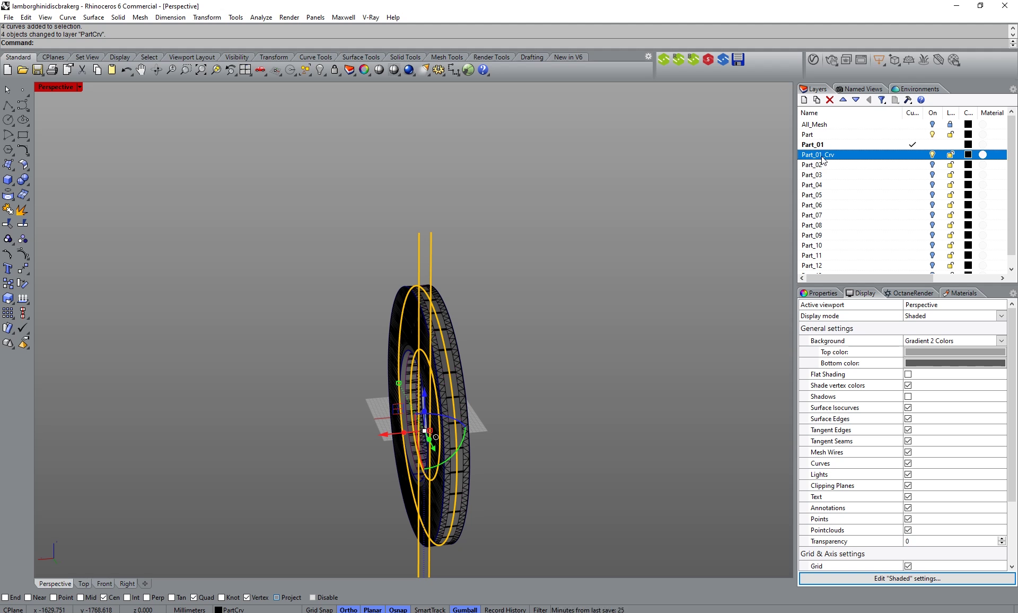
click(968, 156)
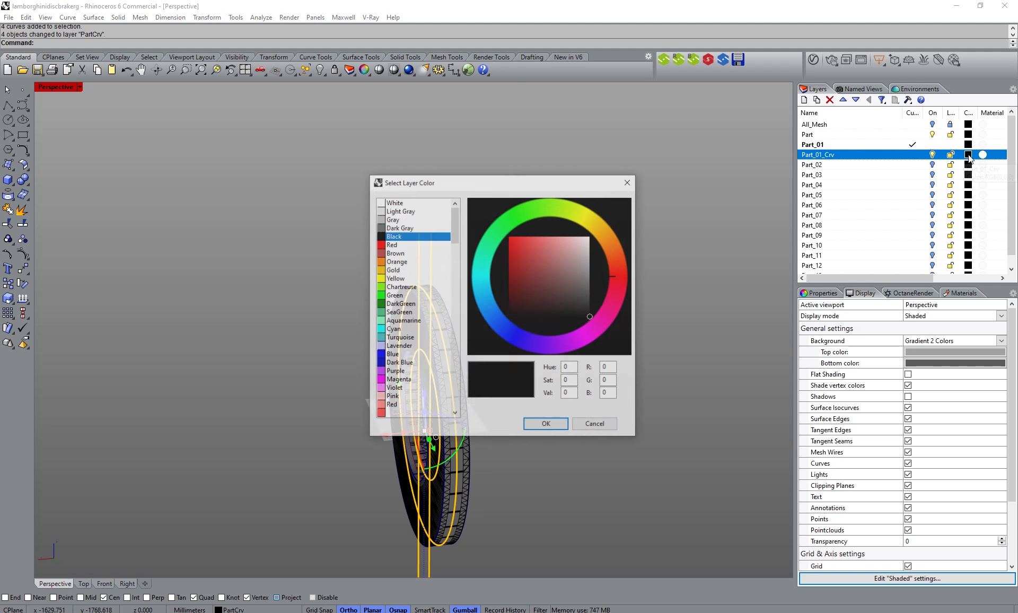
click(510, 235)
click(546, 425)
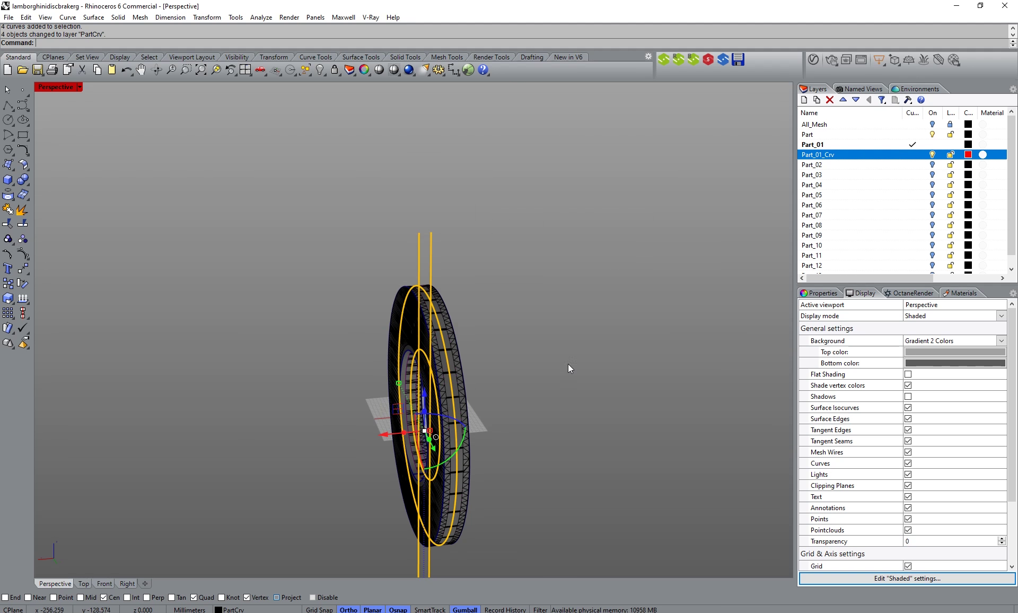
Step: Darken the Part_01_Crv layer's red color by setting its R value to 180
click(568, 364)
mouse_move(568, 364)
right_down()
mouse_move(456, 337)
mouse_move(573, 359)
right_up()
mouse_move(465, 279)
right_down()
mouse_move(546, 297)
mouse_move(455, 295)
mouse_move(467, 284)
right_up()
click(968, 155)
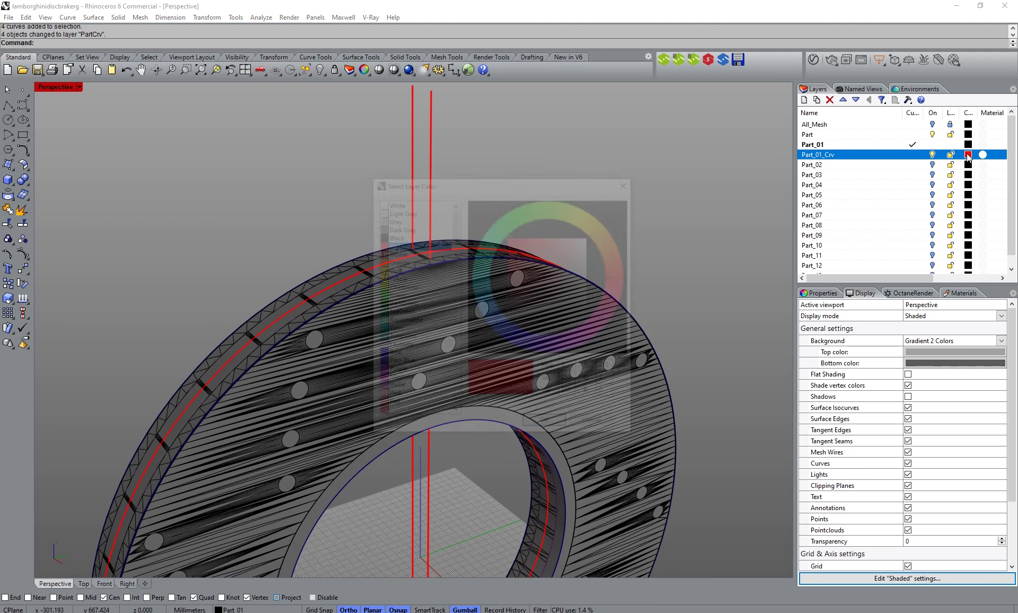
double_click(609, 367)
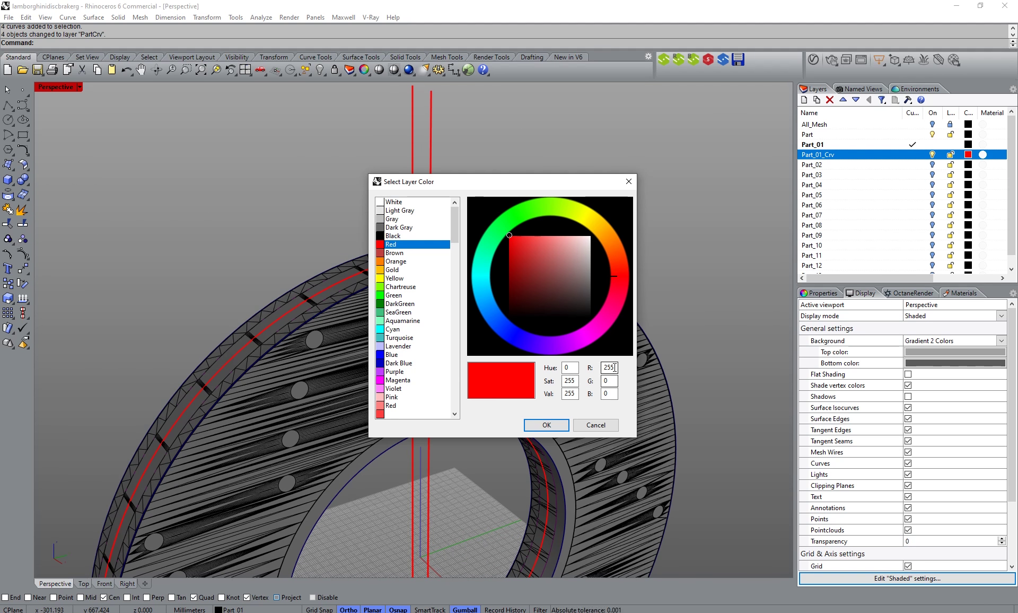
text(180)
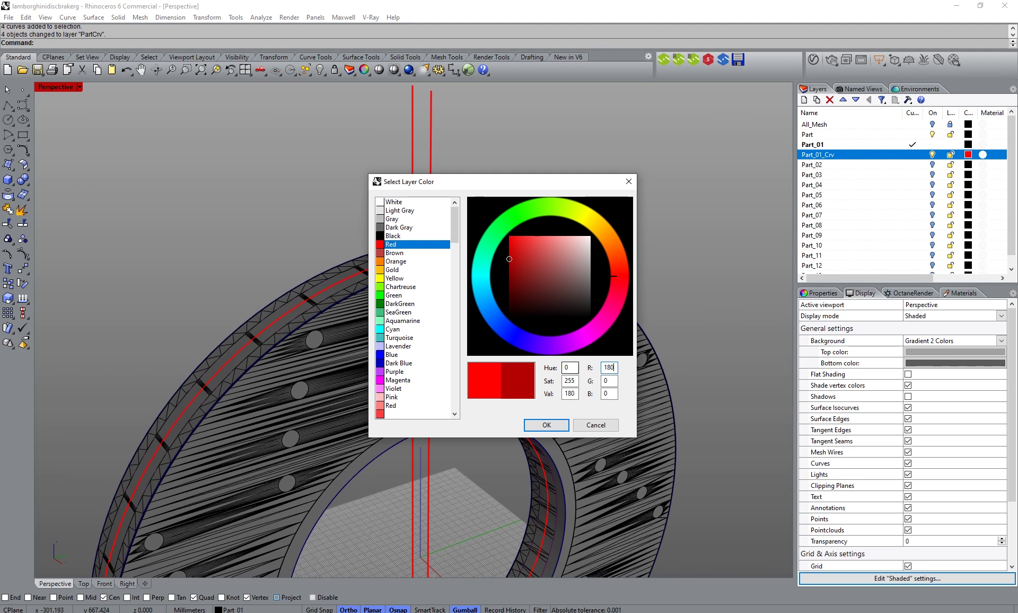
click(547, 425)
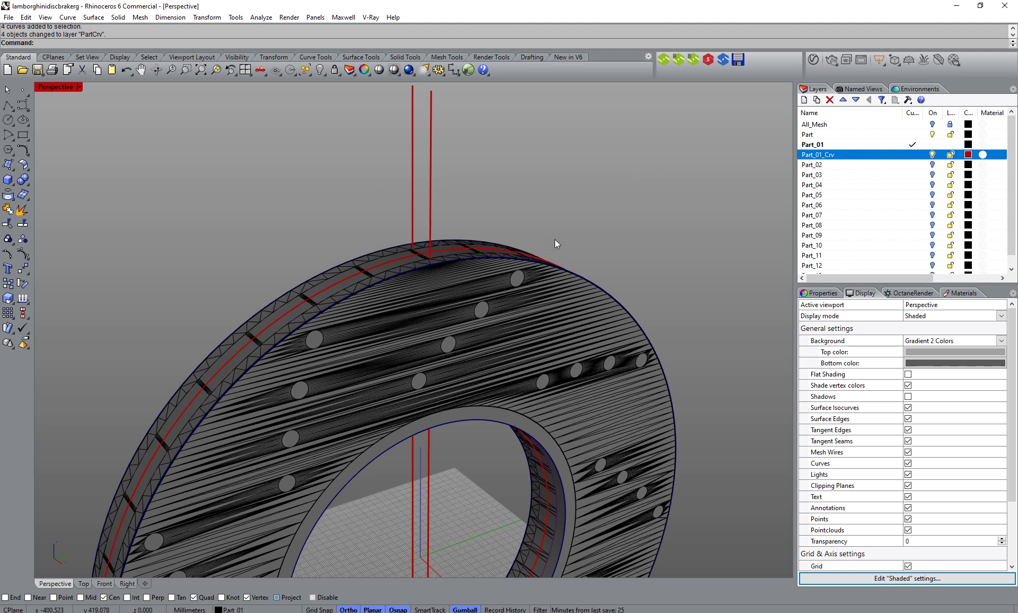
Step: Select all curves of the disc and reassign them to the Part_01_Crv layer
right_drag(556, 227, 499, 329)
right_drag(418, 338, 489, 366)
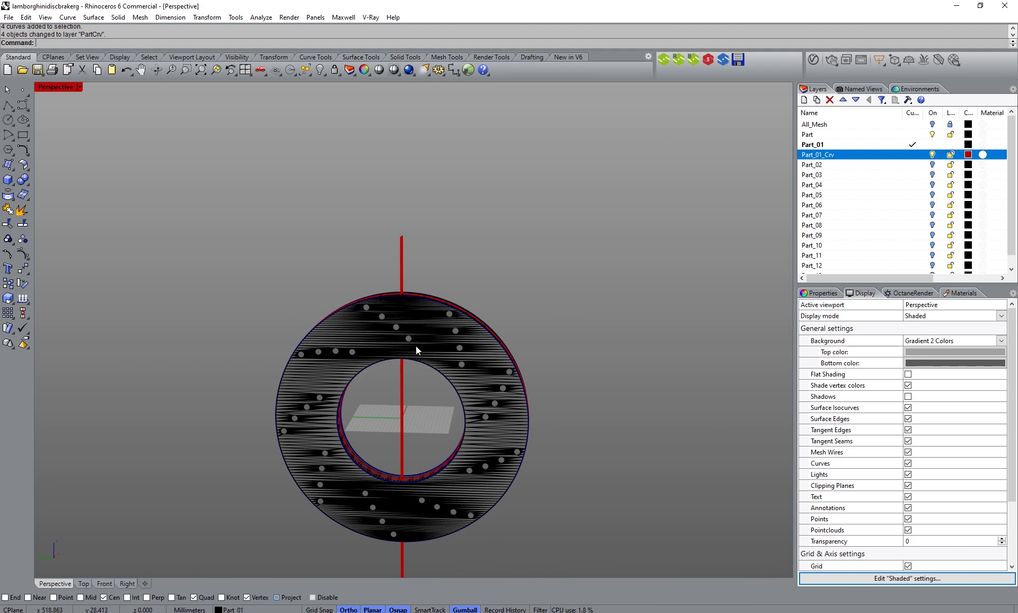
right_drag(509, 318, 393, 323)
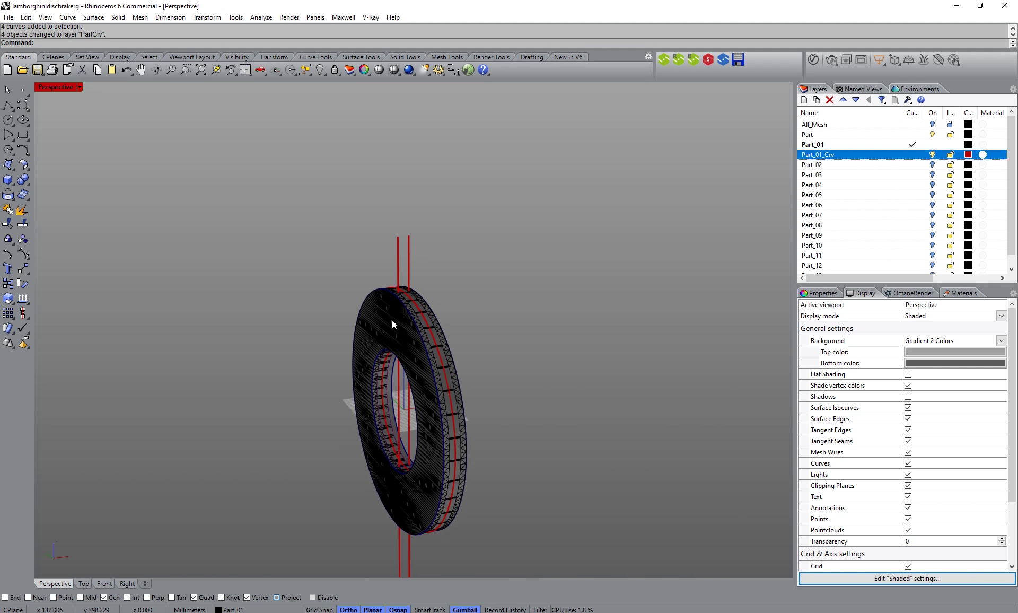
key(Return)
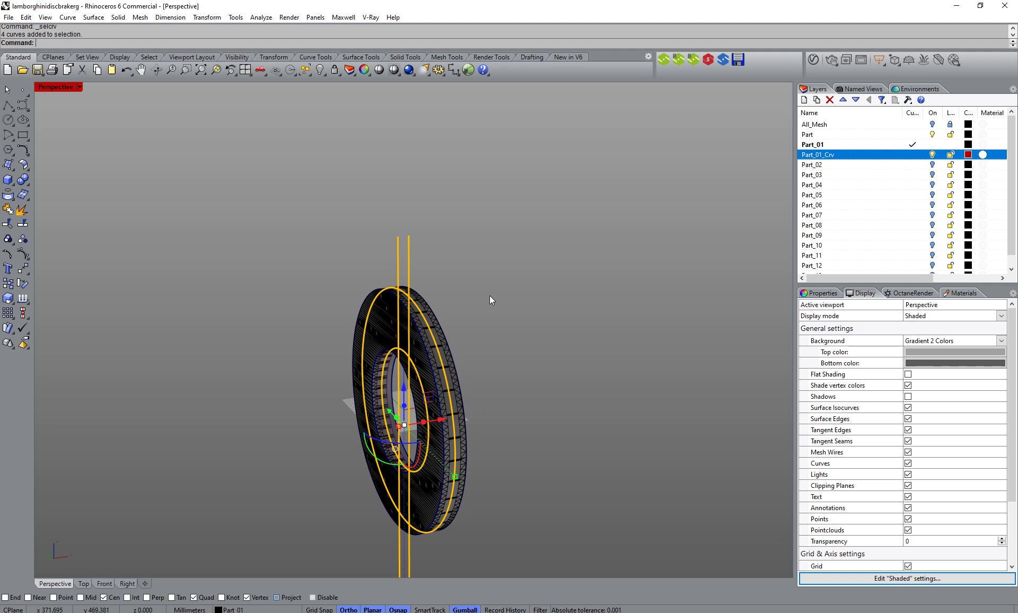
right_click(843, 155)
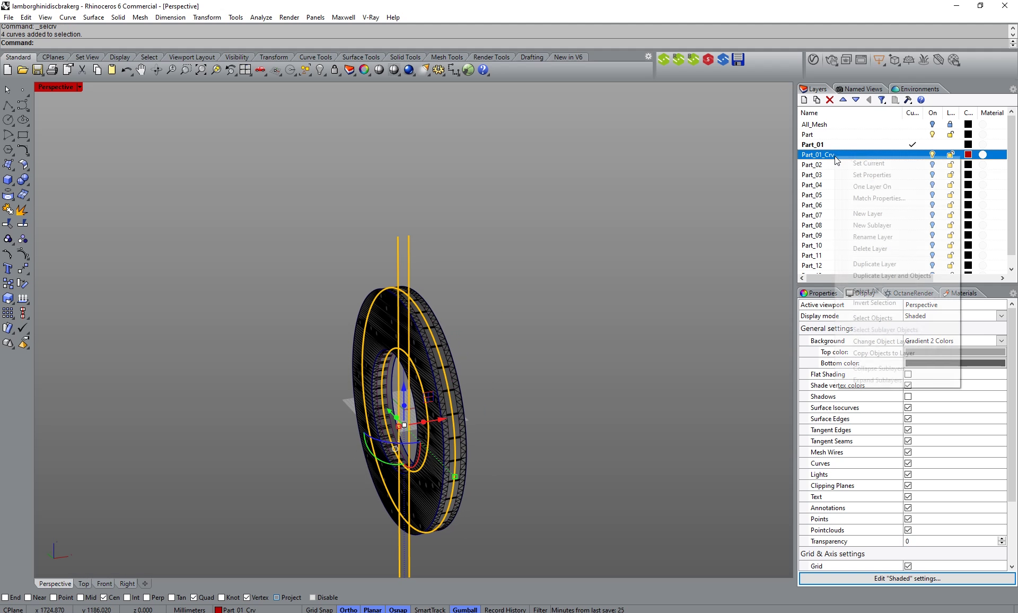
click(857, 341)
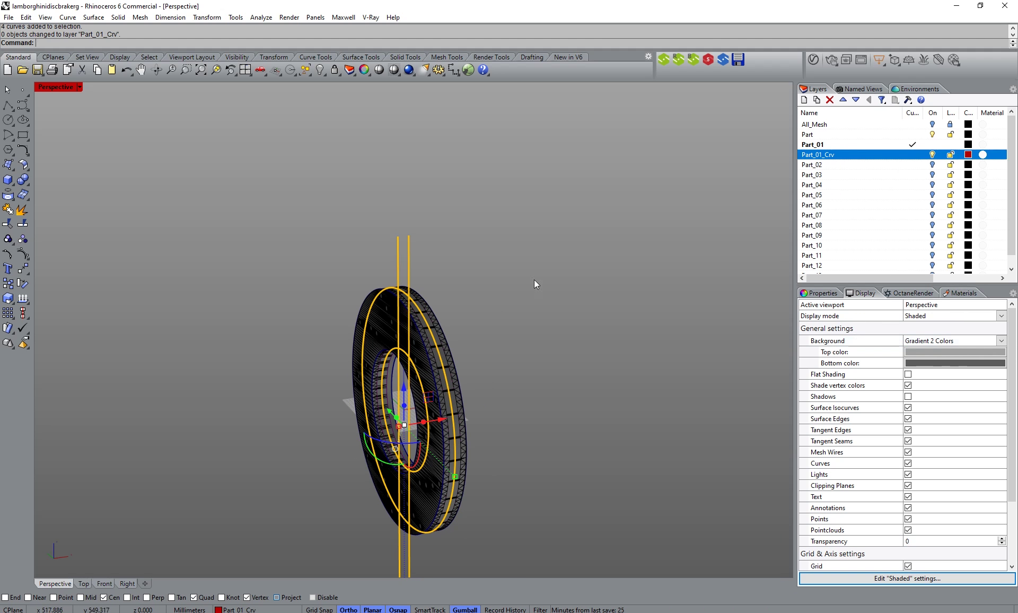
Step: Deselect the curves and turn off the visibility of the Part_01_Crv layer
click(388, 307)
right_drag(388, 307, 350, 342)
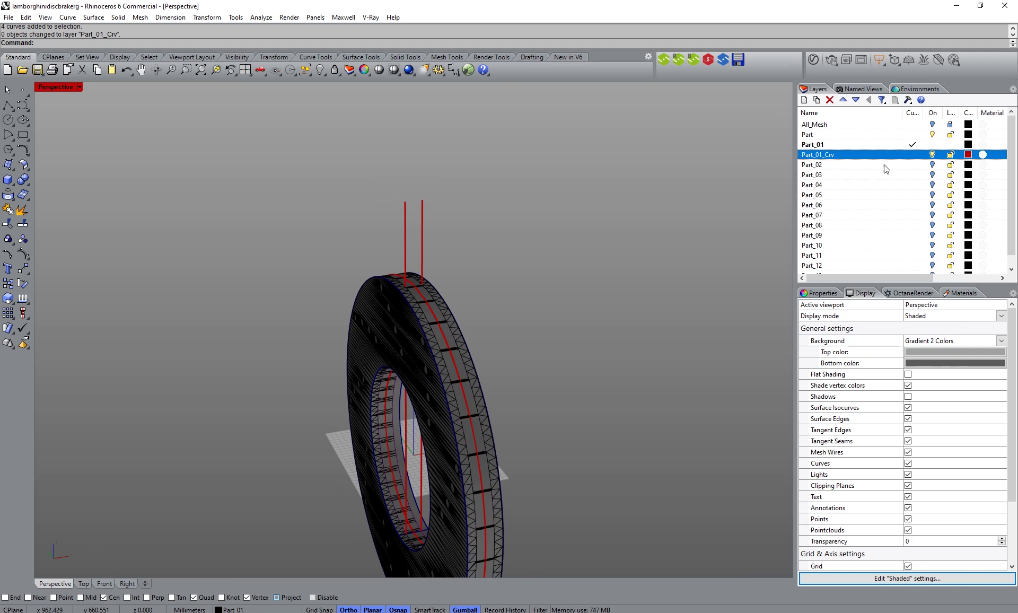
click(932, 154)
right_drag(753, 259, 520, 323)
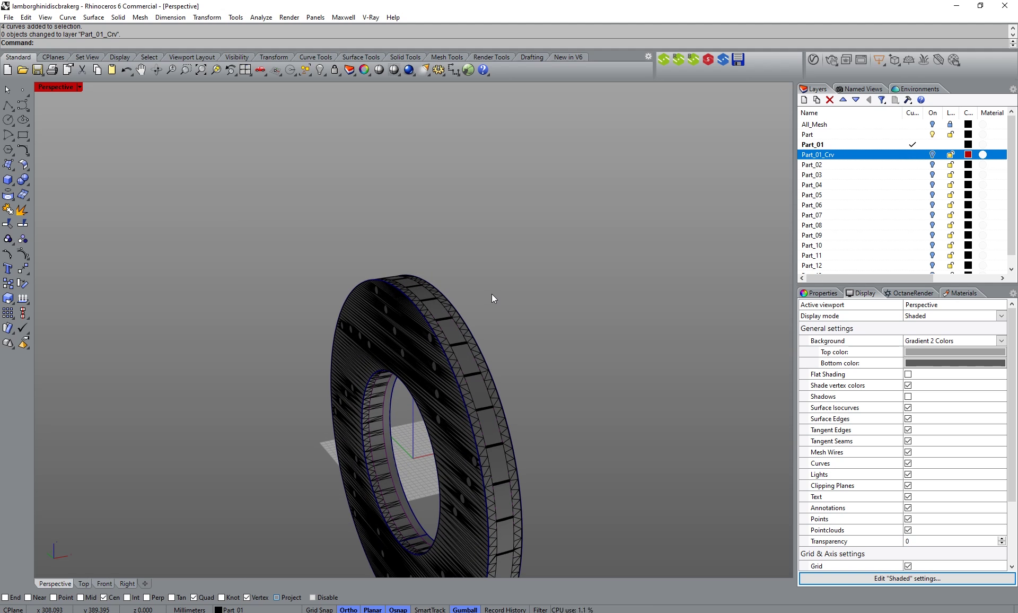
Step: Select the split ring's polysurfaces and create a layer named Part_01_Srf below Part_01_Crv
key(ctrl+shift+p)
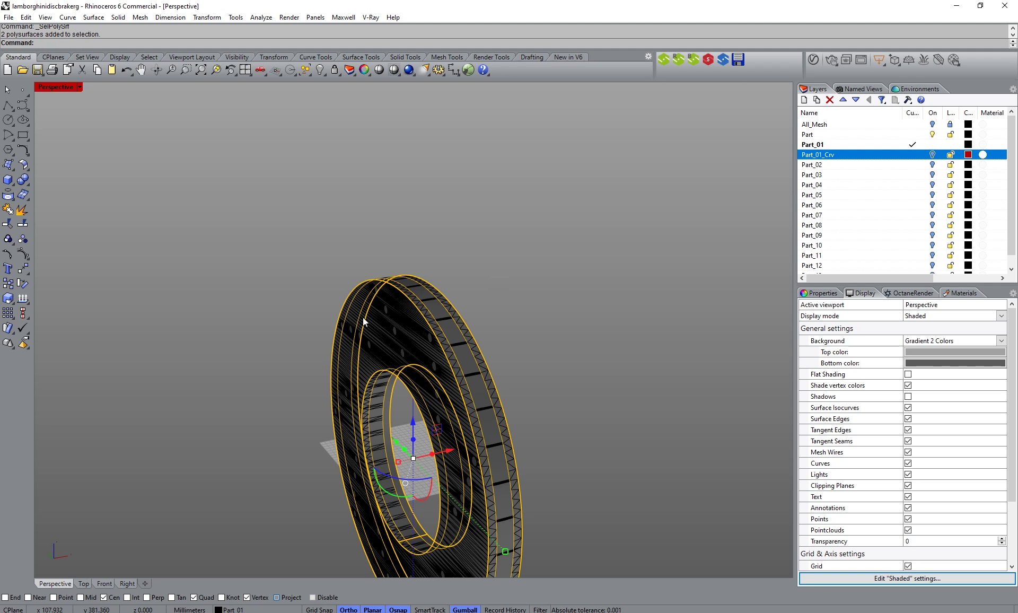
click(805, 99)
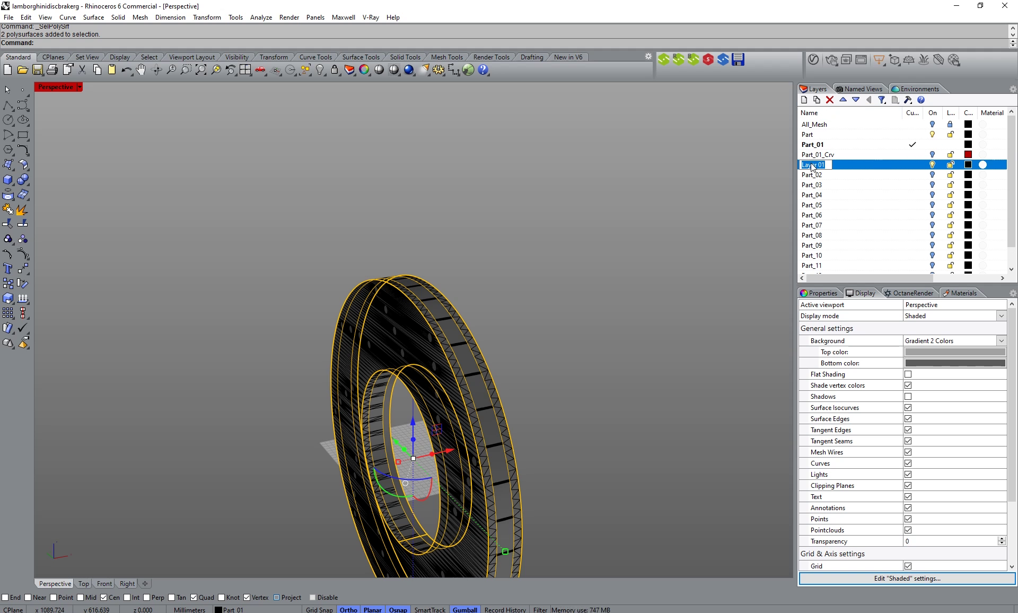
text(Part_)
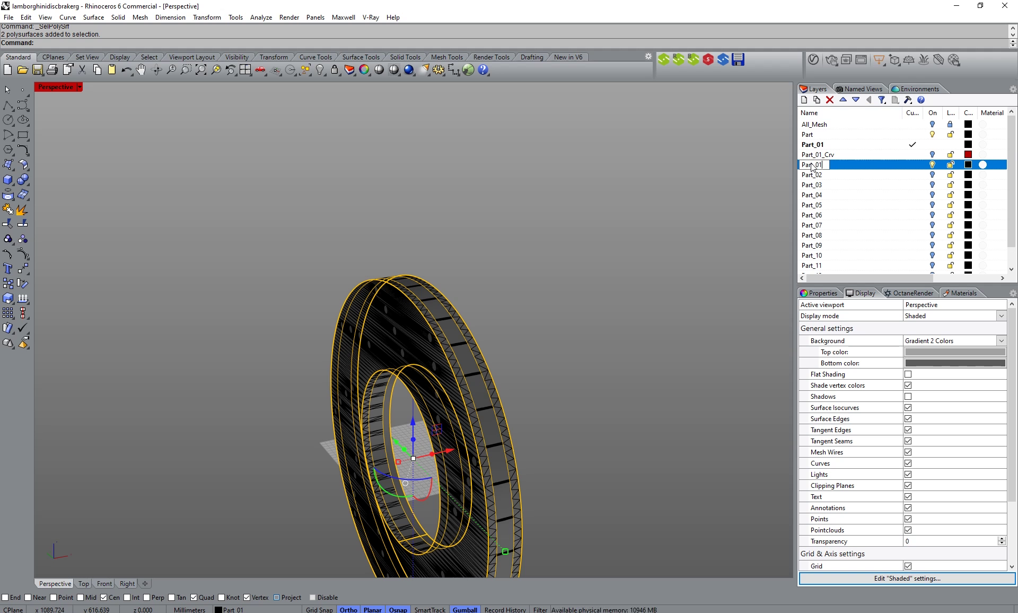
text(01_Srf)
key(Return)
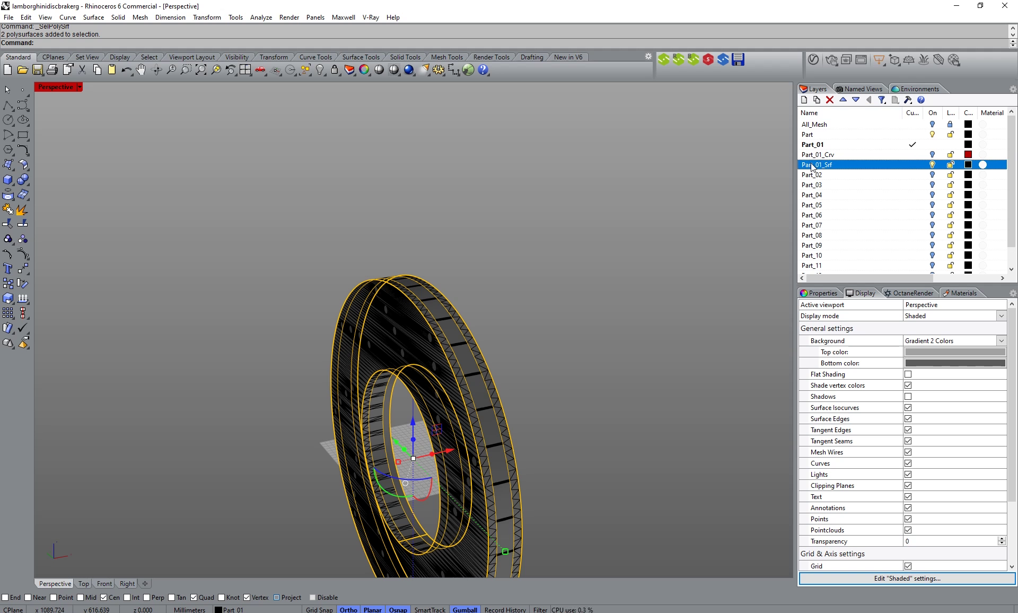
Step: Move the selected ring surfaces to the Part_01_Srf layer and turn off that layer's visibility
right_click(815, 168)
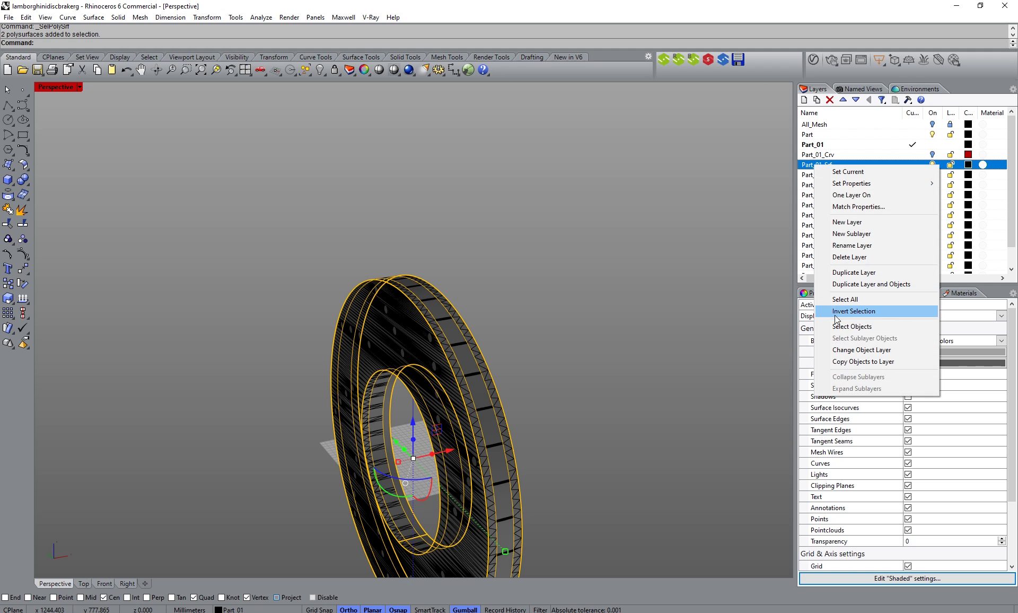
click(843, 345)
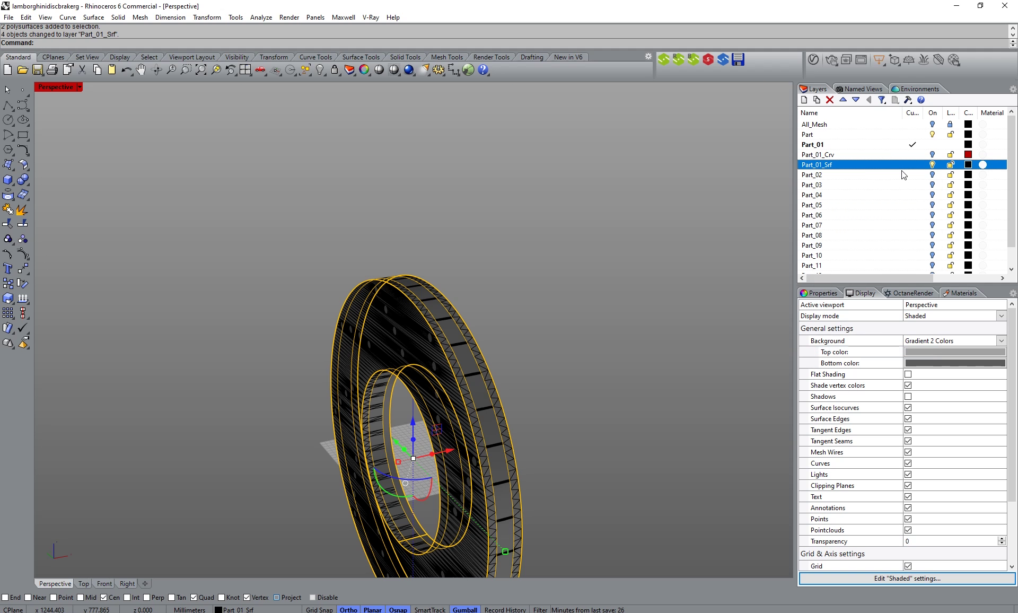
click(930, 169)
right_drag(594, 283, 386, 333)
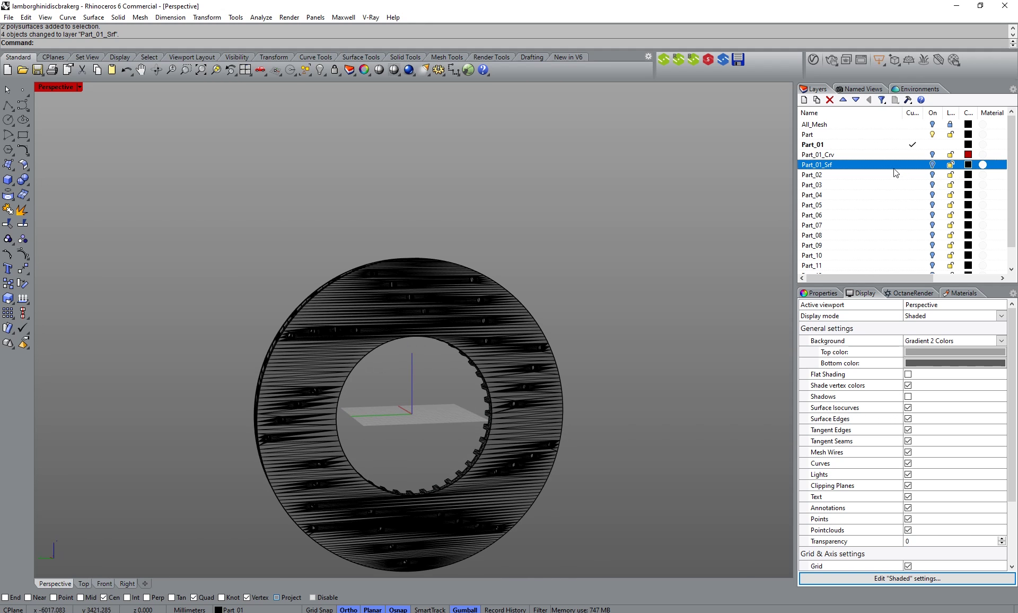
Step: Rename the Part_01 layer containing the reference mesh to Part_01_Mesh
click(813, 148)
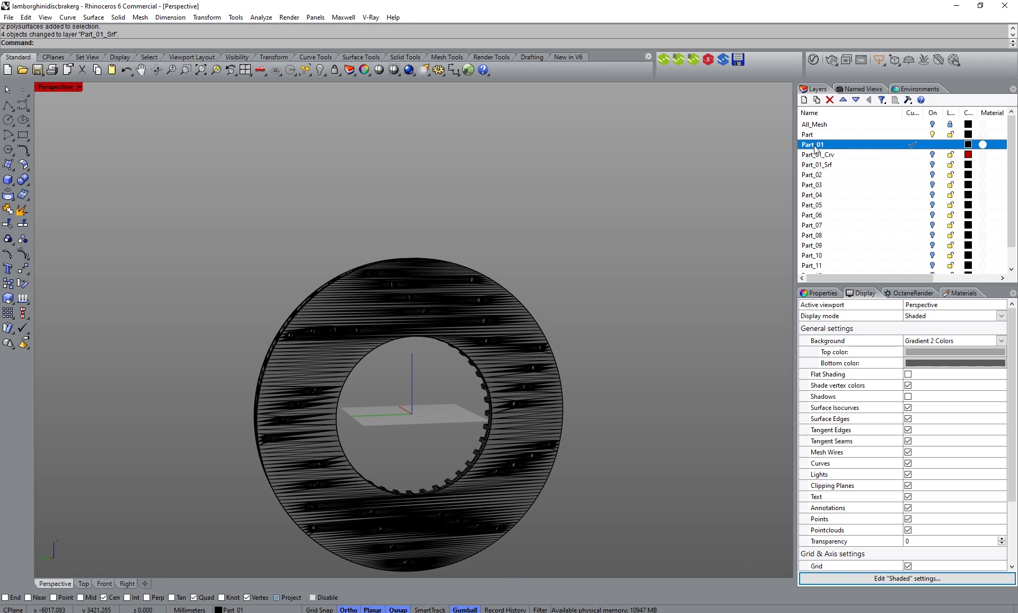
click(815, 149)
text(_)
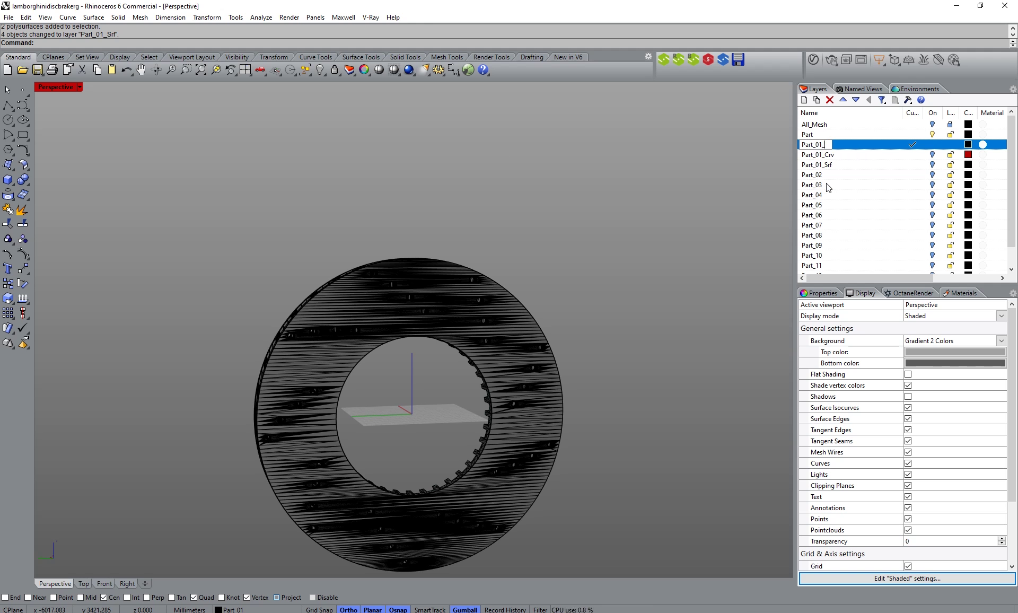
text(Mesh)
key(Return)
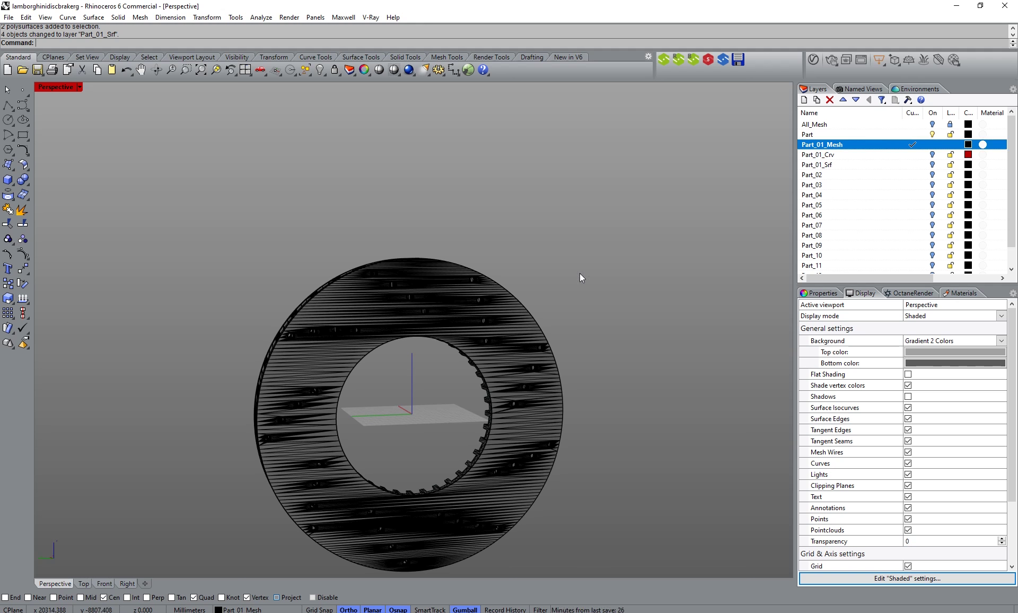
Step: Make Part_01_Crv the current layer with its curves shown, and switch to the Right view
right_drag(578, 272, 428, 316)
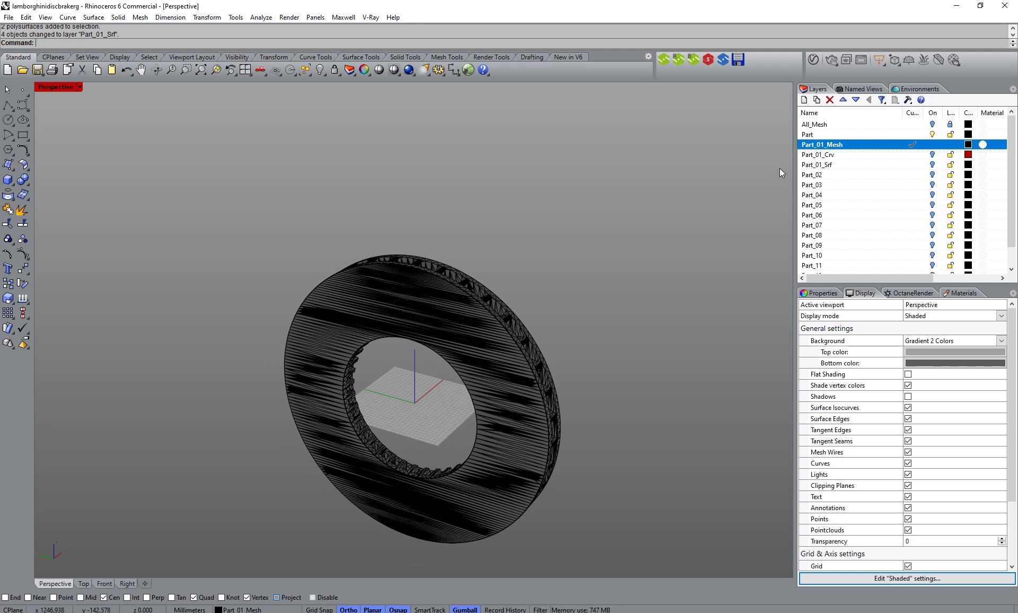
right_drag(433, 339, 557, 323)
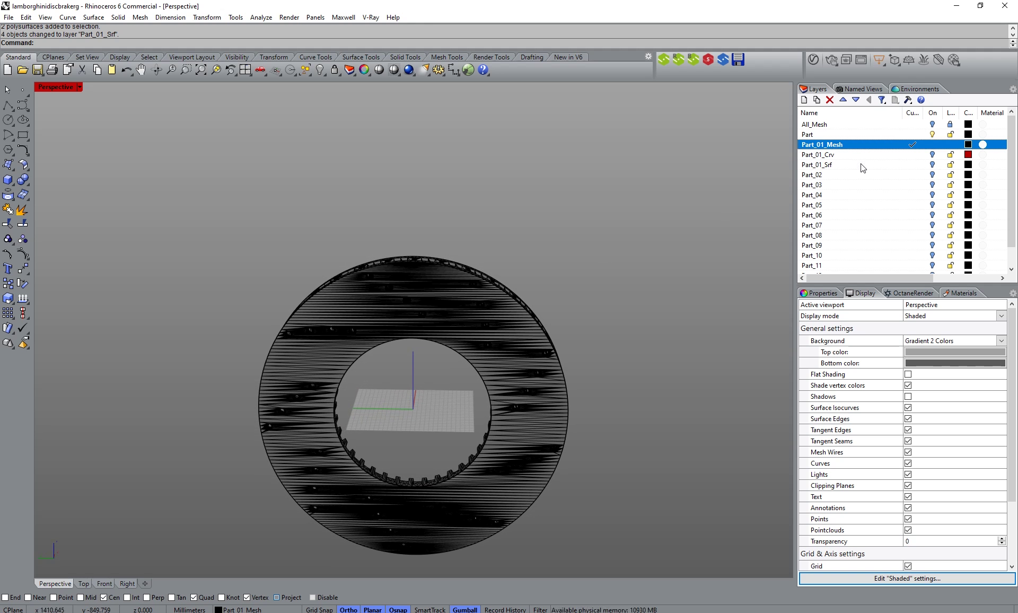
click(913, 154)
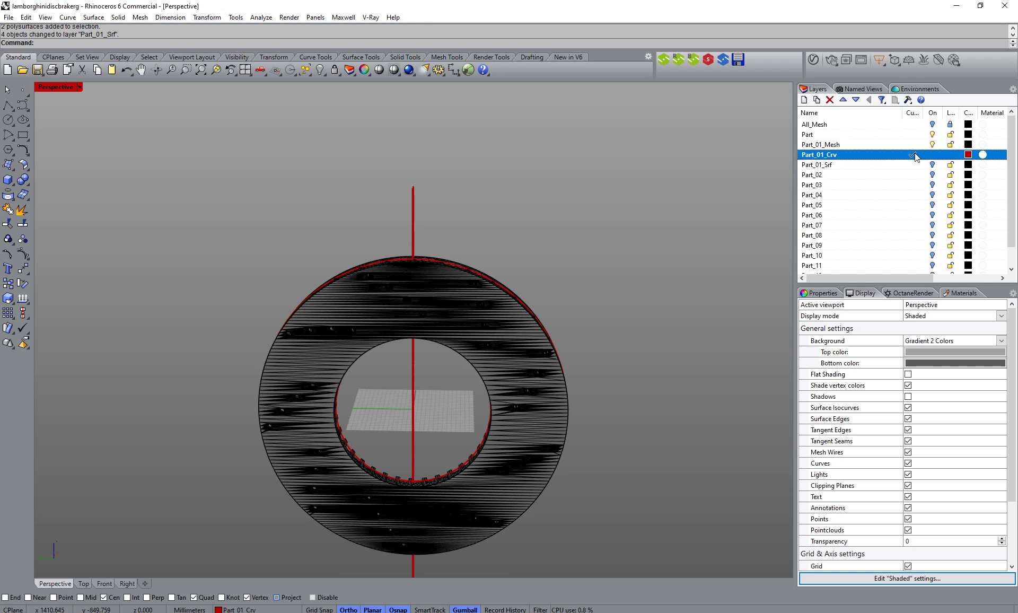
click(126, 584)
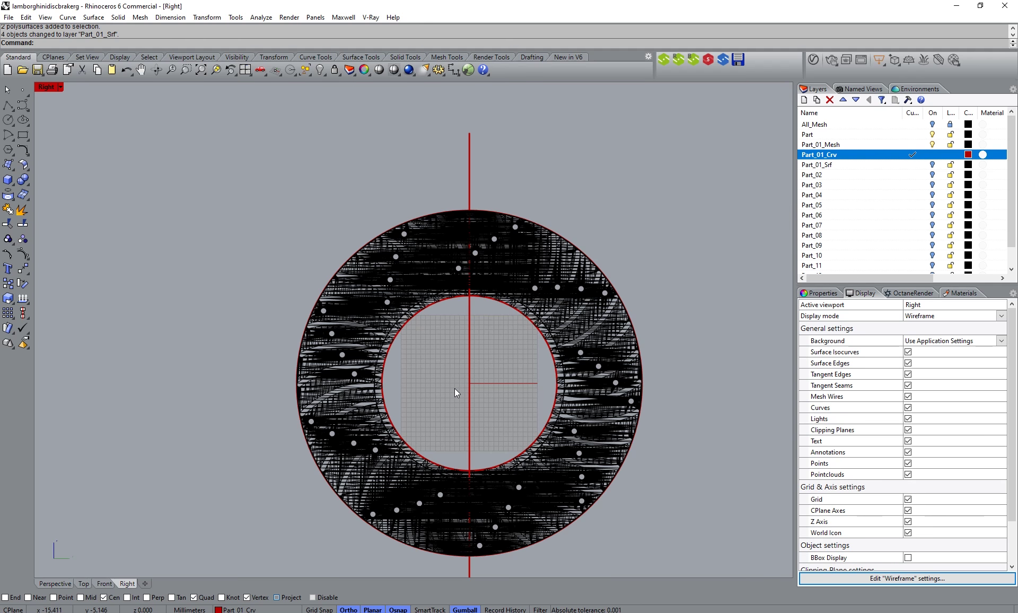
Step: Examine the drilled holes in the upper part of the disc's reference mesh in the Right view
scroll(529, 240, up, 3)
scroll(342, 294, up, 3)
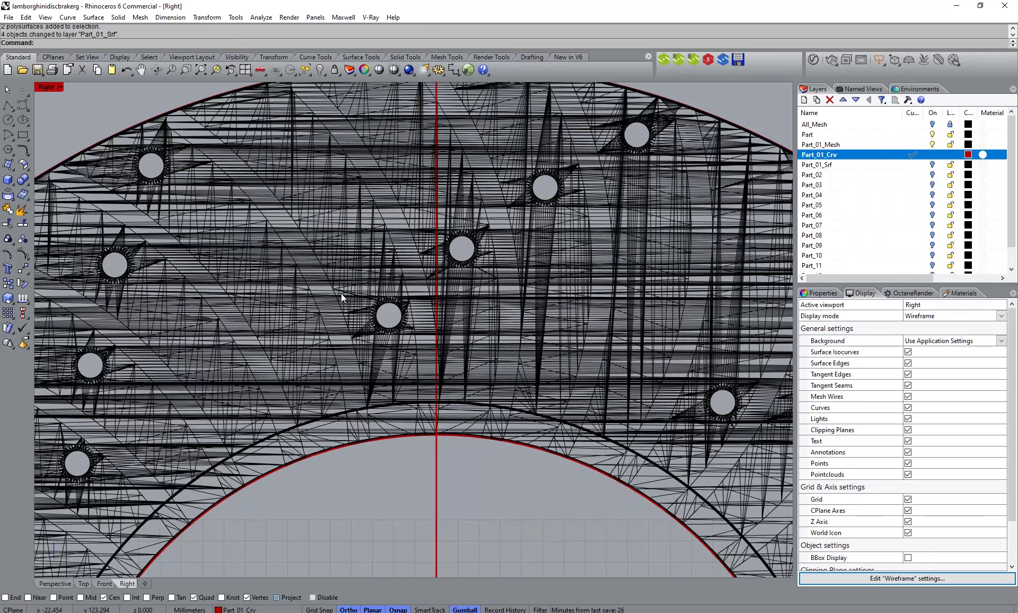
right_drag(366, 289, 330, 383)
scroll(331, 382, up, 3)
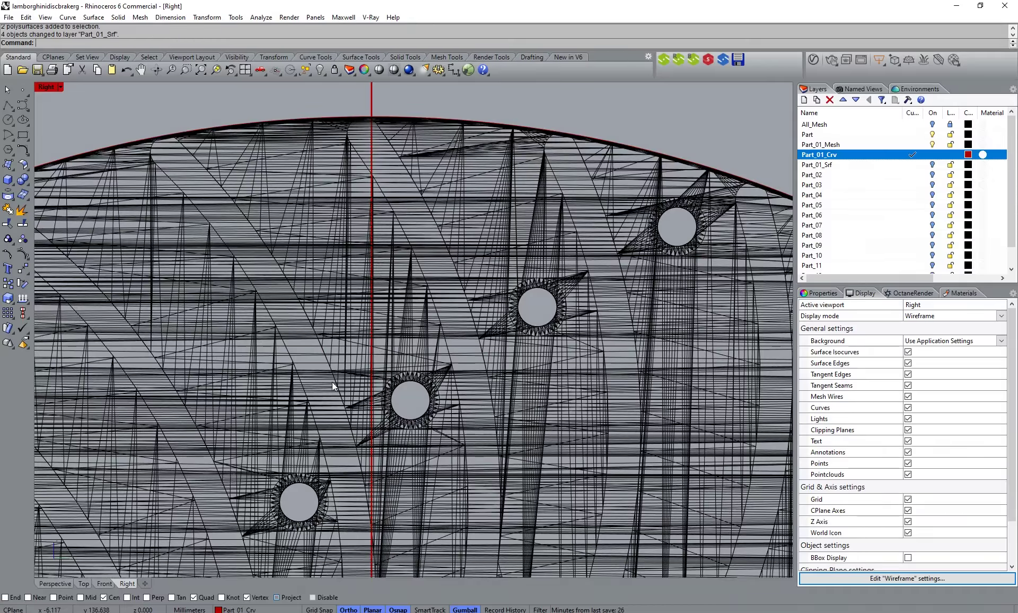
scroll(332, 382, down, 2)
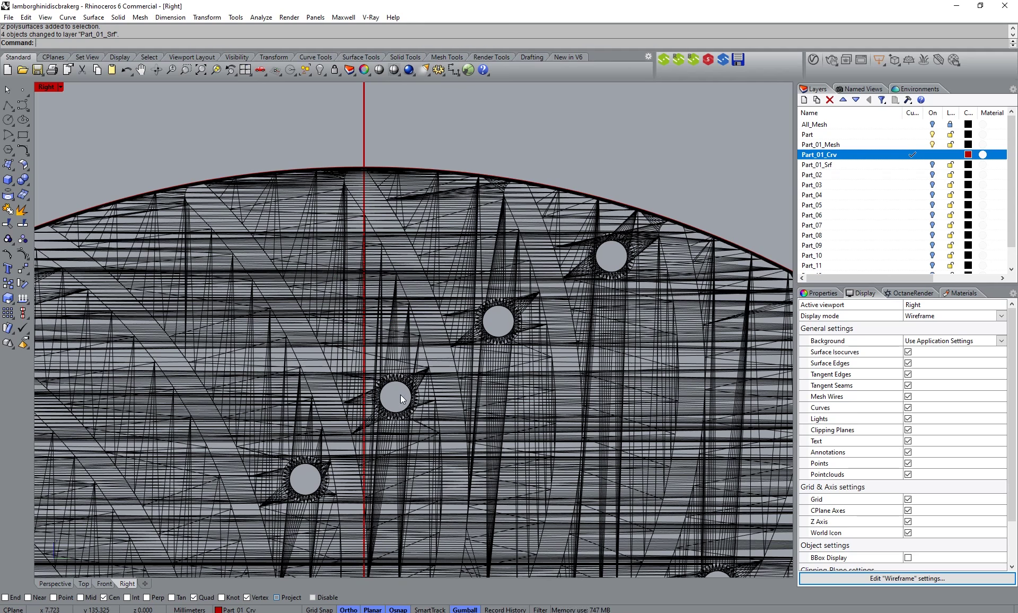
scroll(481, 312, down, 5)
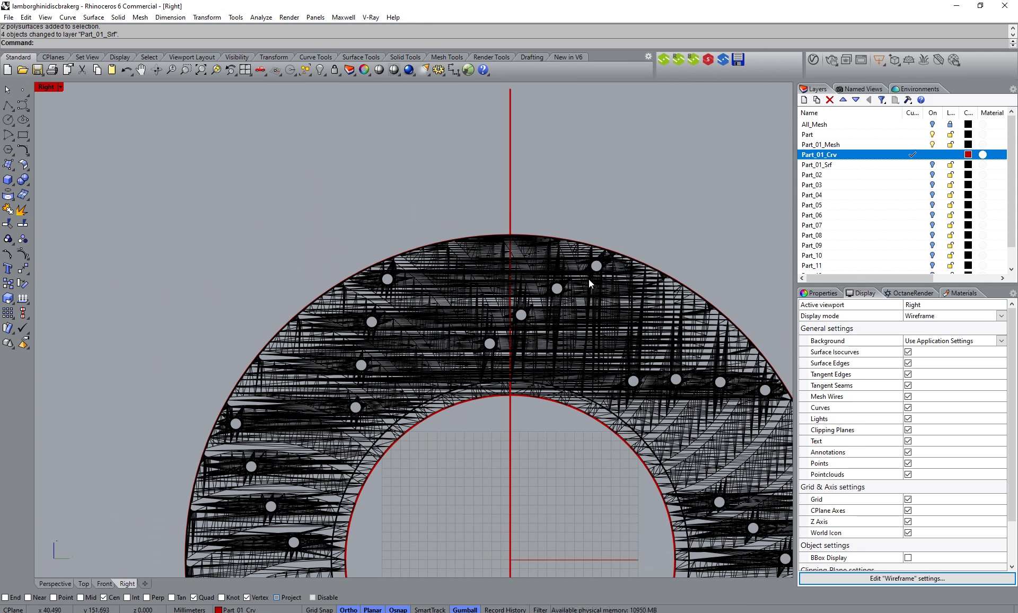
scroll(480, 312, down, 3)
right_drag(501, 440, 442, 432)
scroll(501, 218, up, 5)
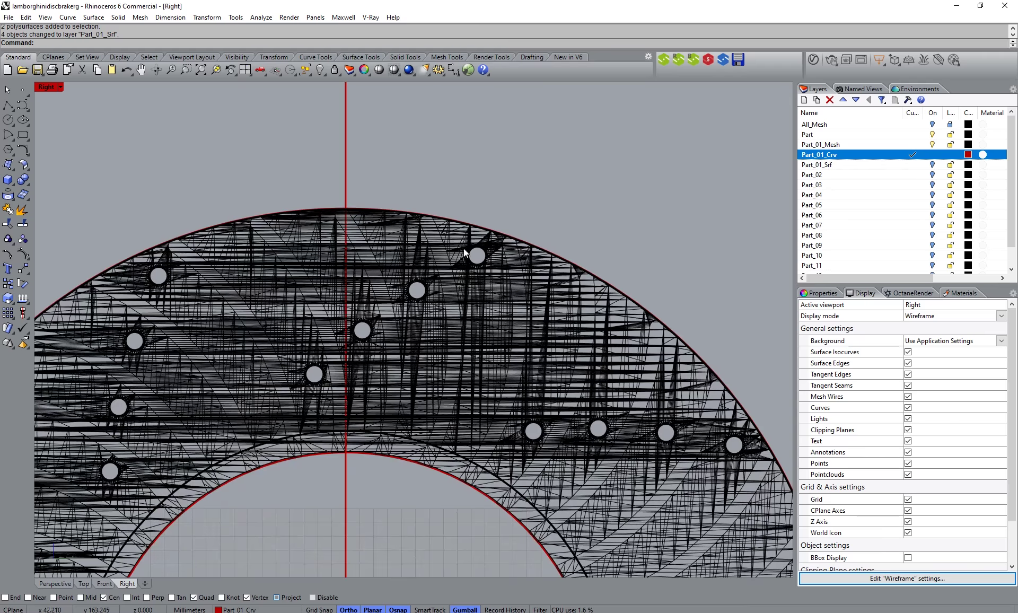
scroll(343, 307, up, 4)
right_drag(364, 307, 361, 328)
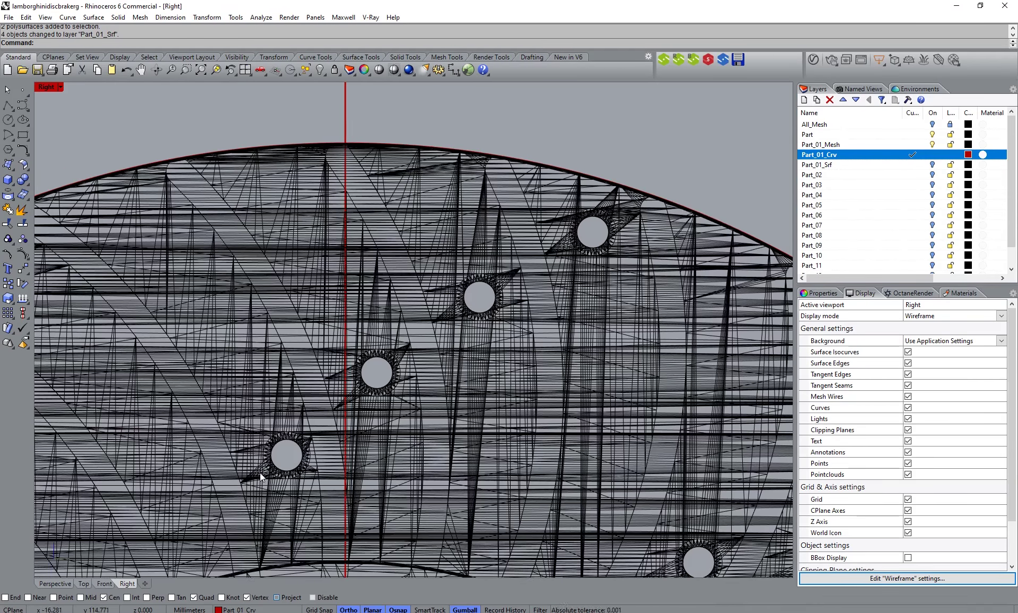
Step: Draw a three-point circle of about 3 mm radius on the mesh vertices around the innermost hole of the diagonal row beside the vertical line
click(13, 128)
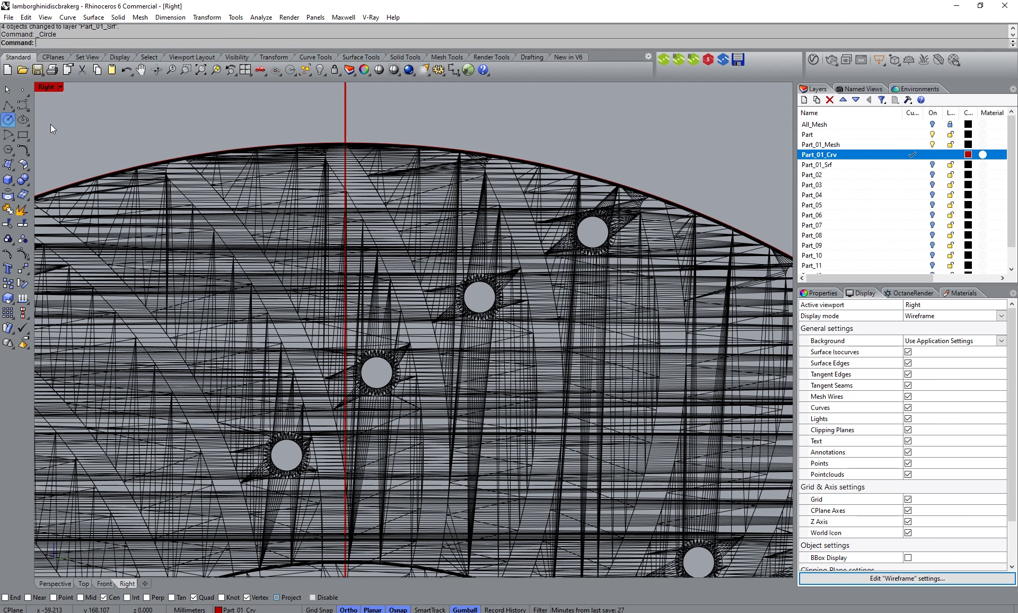
click(46, 127)
scroll(259, 480, up, 3)
scroll(258, 480, up, 3)
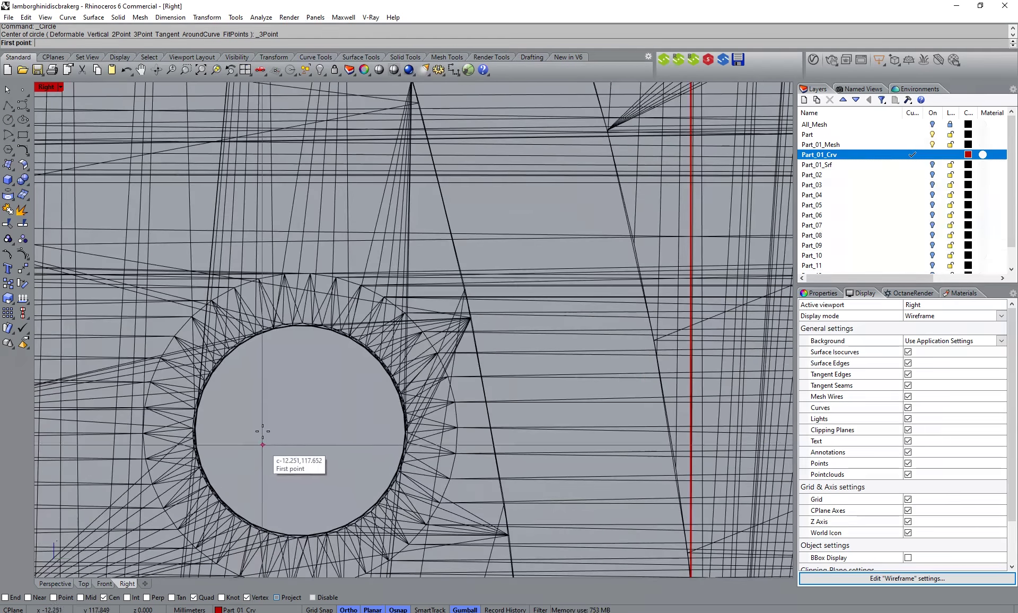
scroll(296, 329, up, 4)
scroll(297, 329, up, 3)
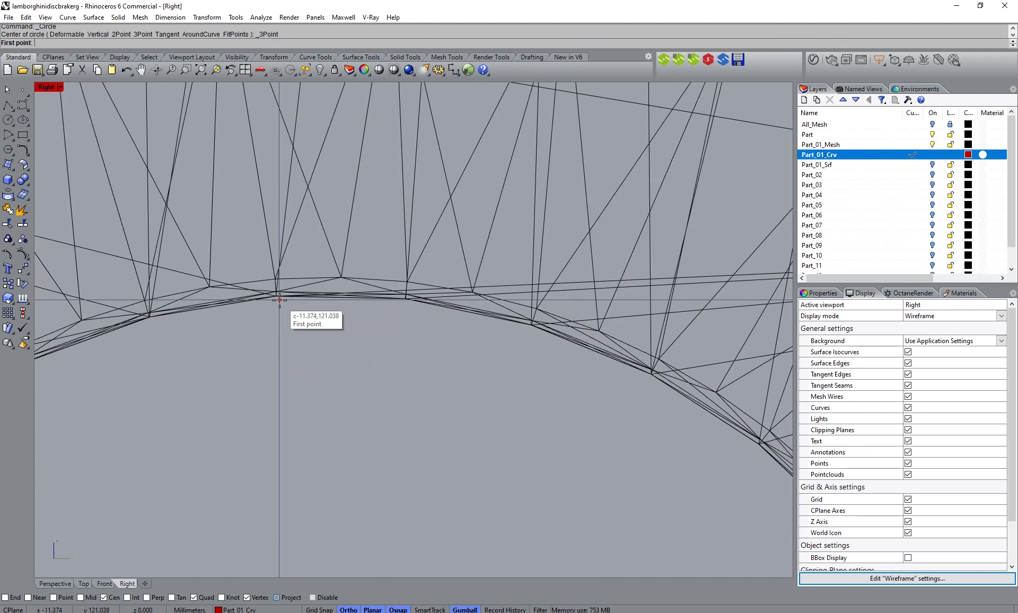
click(277, 296)
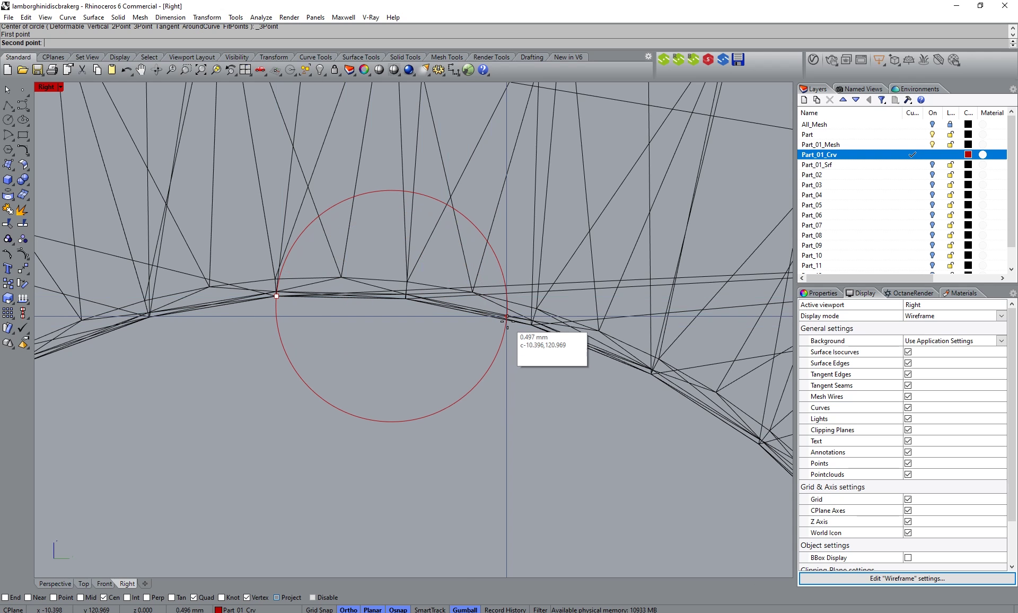
click(532, 325)
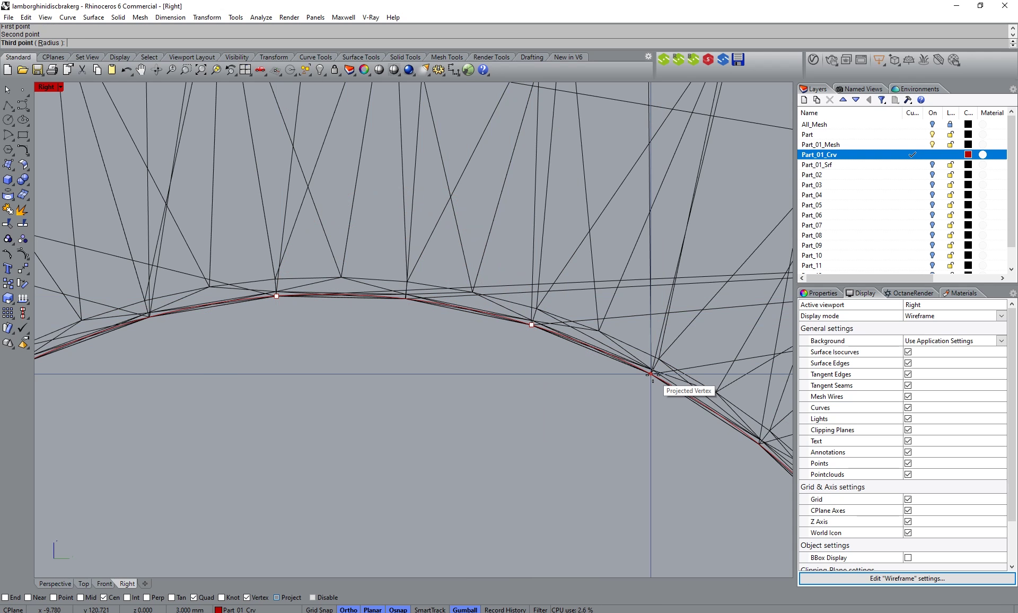
click(760, 442)
Step: Trace the second hole outward in the diagonal row with a three-point circle snapped to its edge vertices
scroll(445, 305, down, 5)
scroll(406, 307, down, 4)
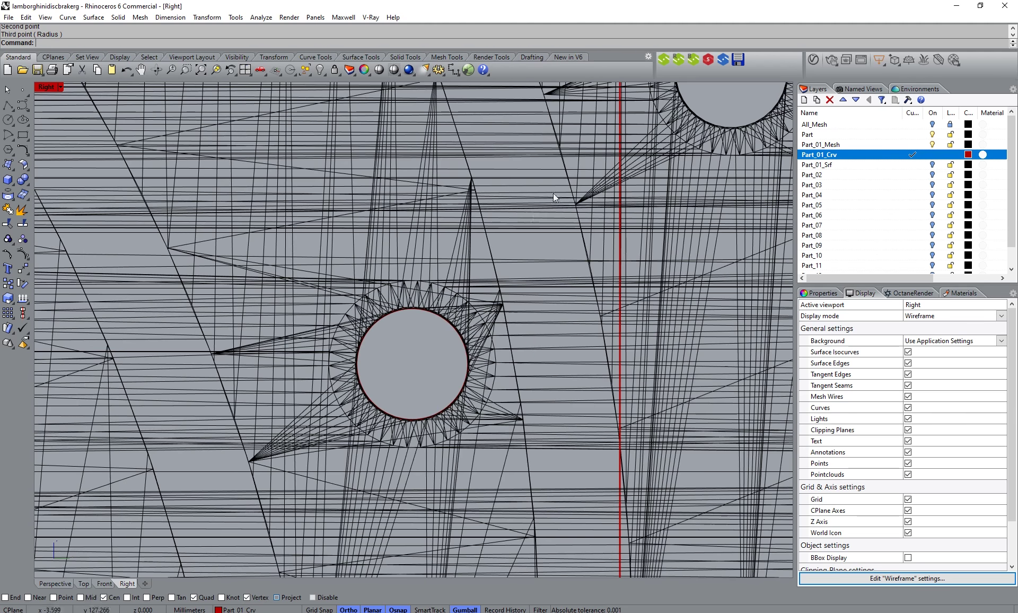
right_drag(553, 194, 320, 478)
scroll(488, 364, up, 5)
key(Return)
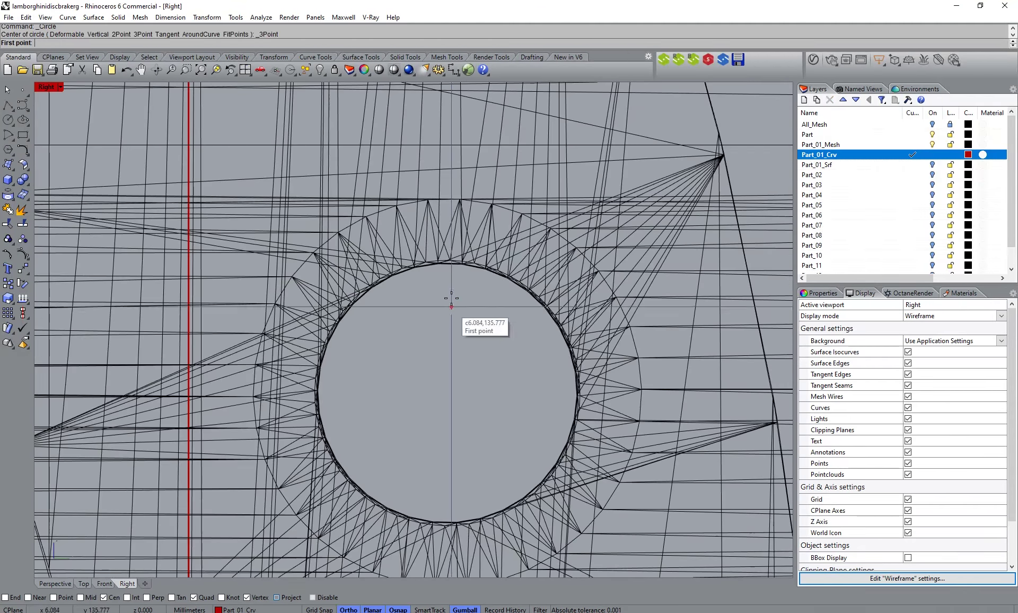
click(440, 266)
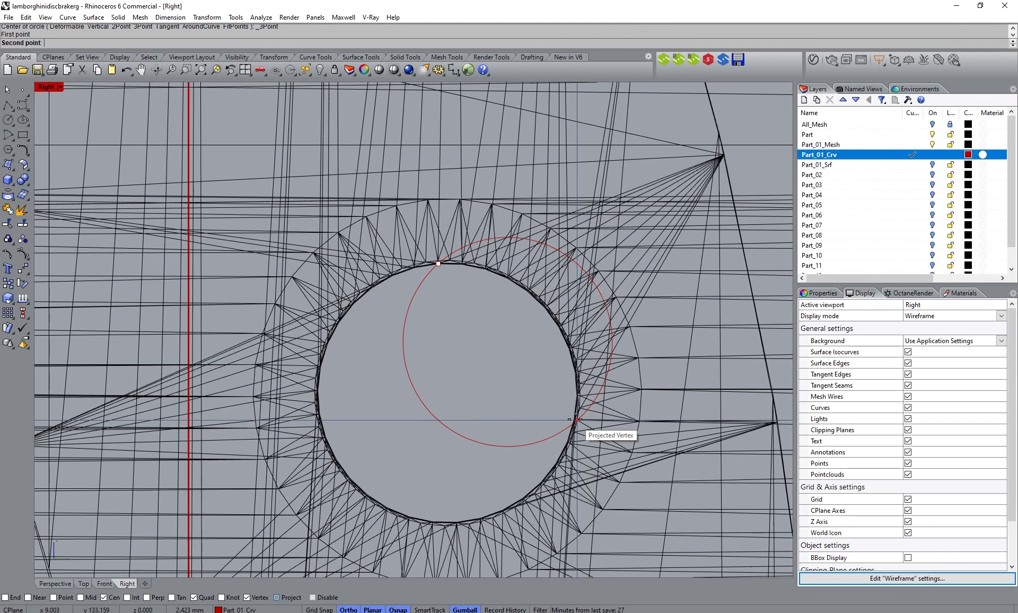
scroll(577, 420, up, 5)
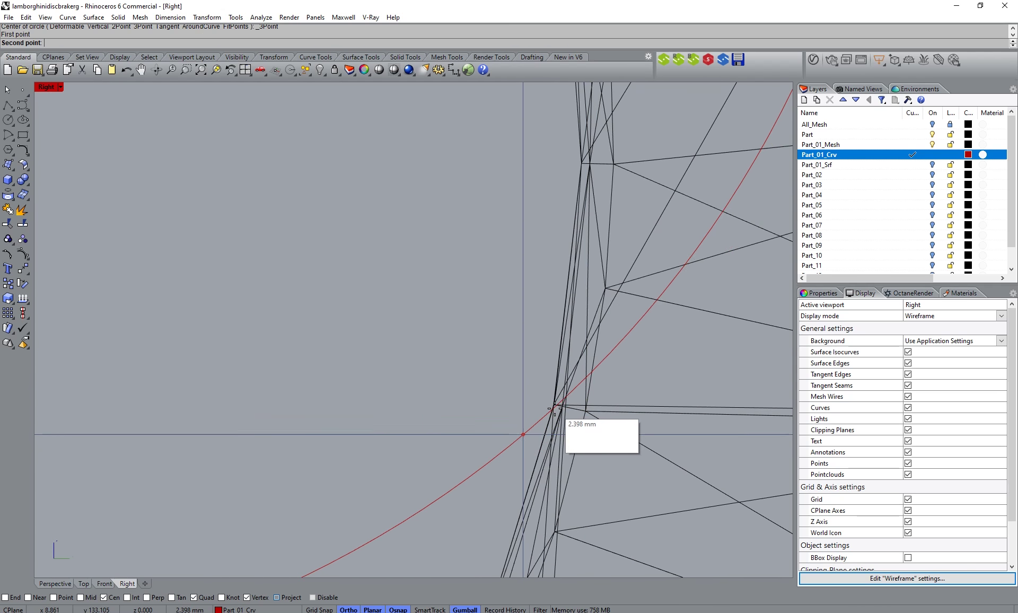
click(554, 404)
scroll(554, 405, down, 5)
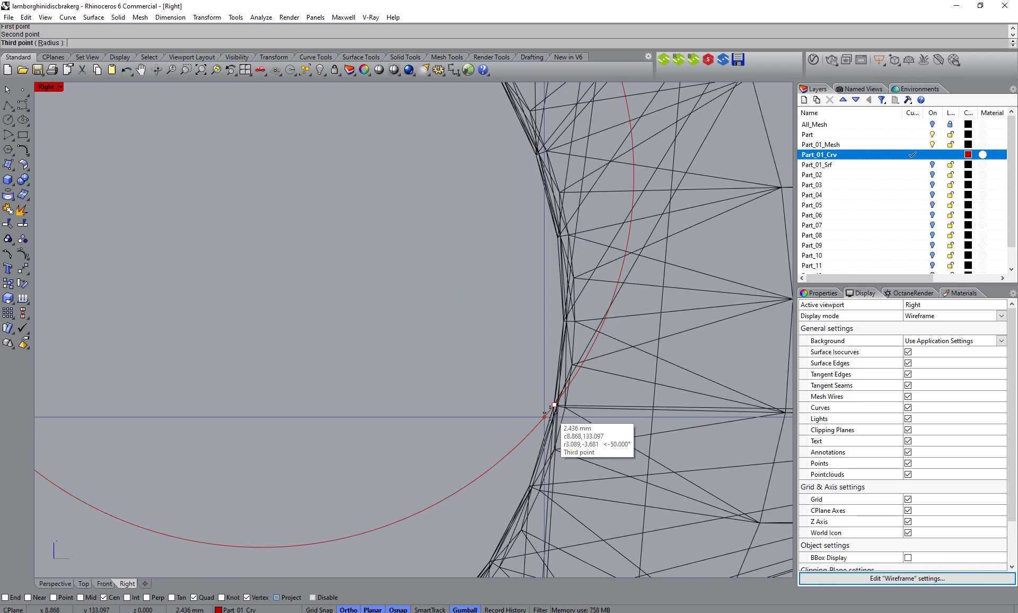
click(540, 463)
Step: Trace the third hole outward in the row with a three-point circle of about 3 mm radius snapped to its edge vertices
scroll(540, 463, down, 6)
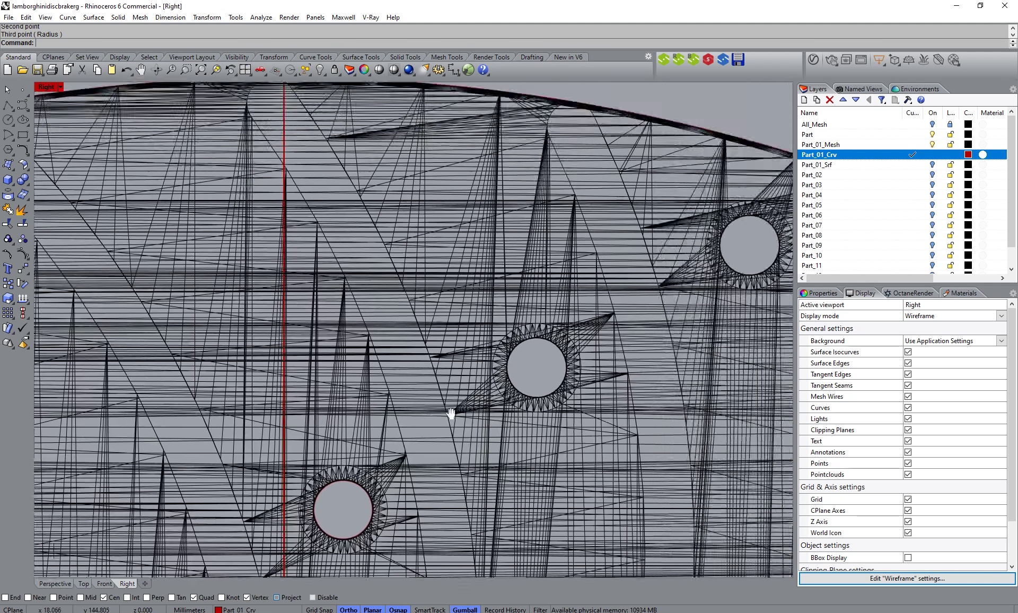
scroll(456, 409, up, 4)
key(Return)
scroll(403, 350, up, 4)
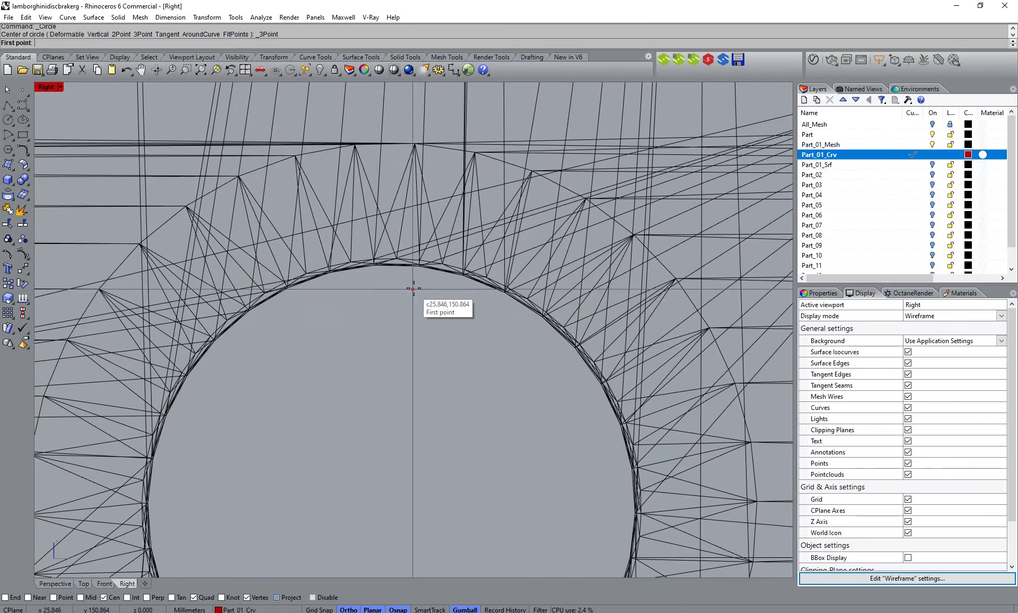
click(419, 266)
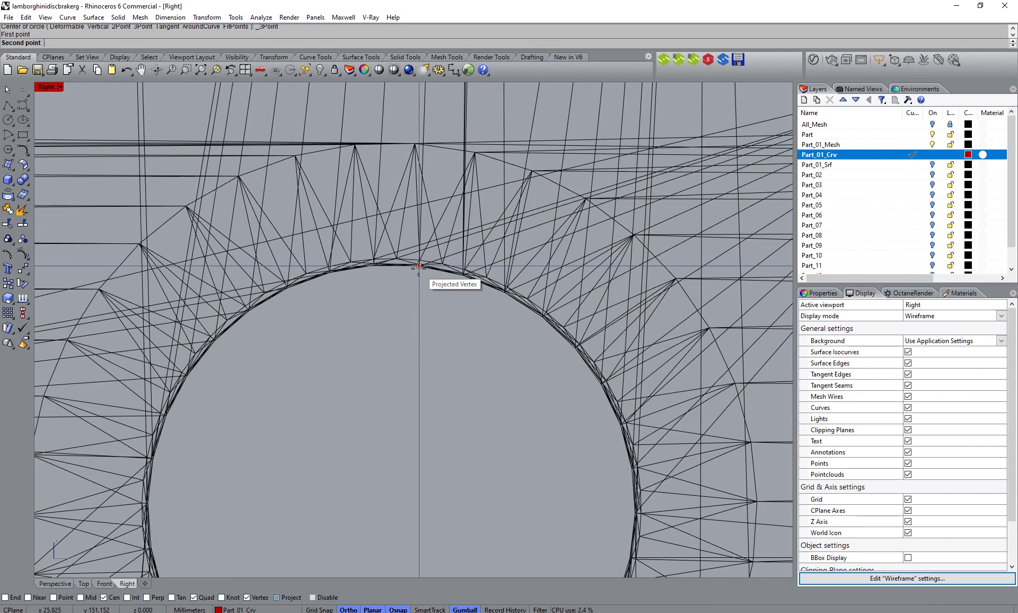
click(620, 424)
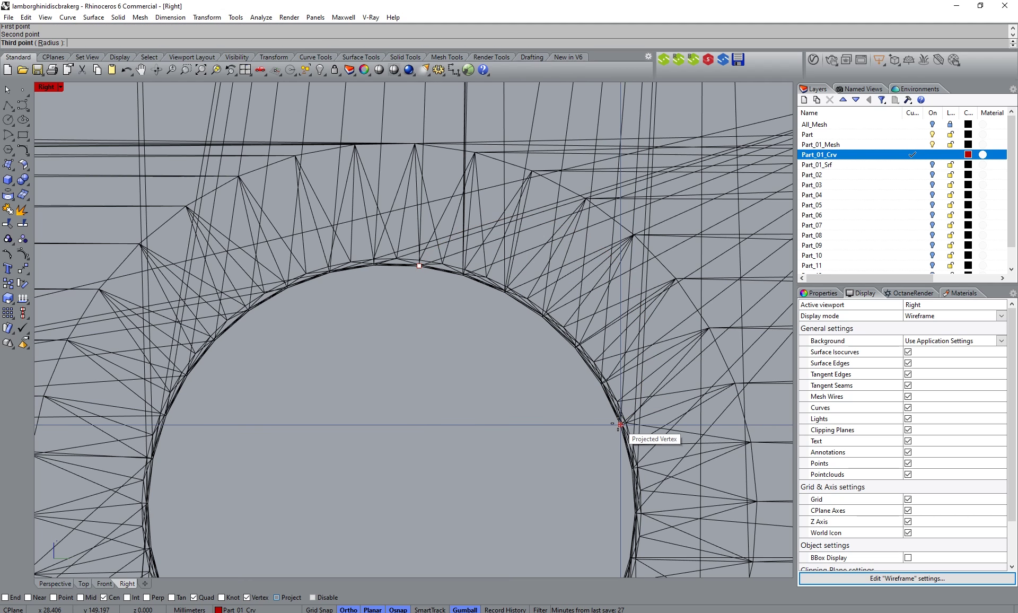
scroll(615, 427, down, 2)
scroll(609, 483, up, 5)
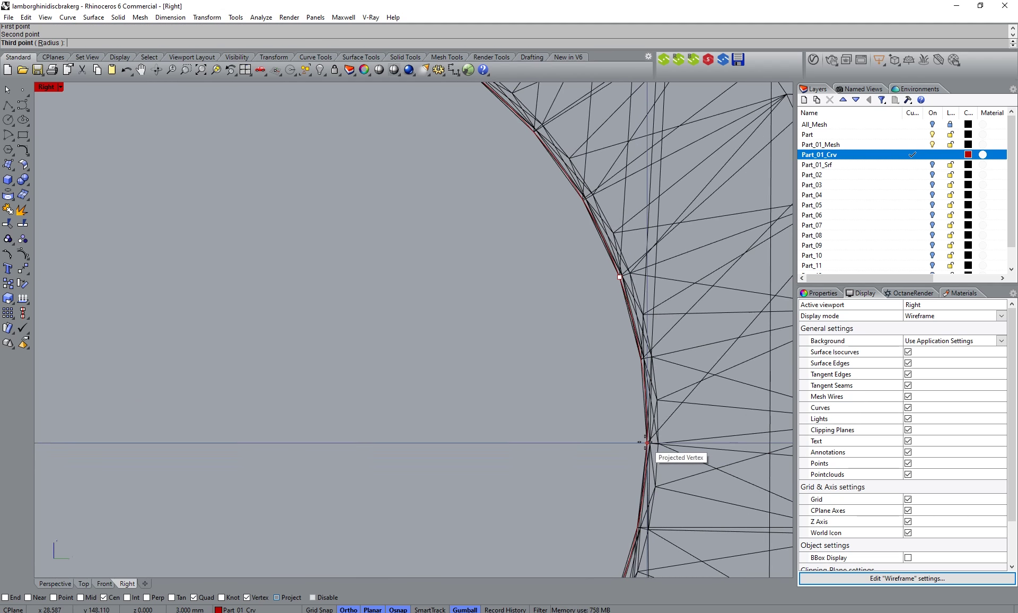
click(648, 443)
Step: Trace the outermost hole of the four-hole row with a three-point circle snapped to its edge vertices
scroll(594, 457, down, 8)
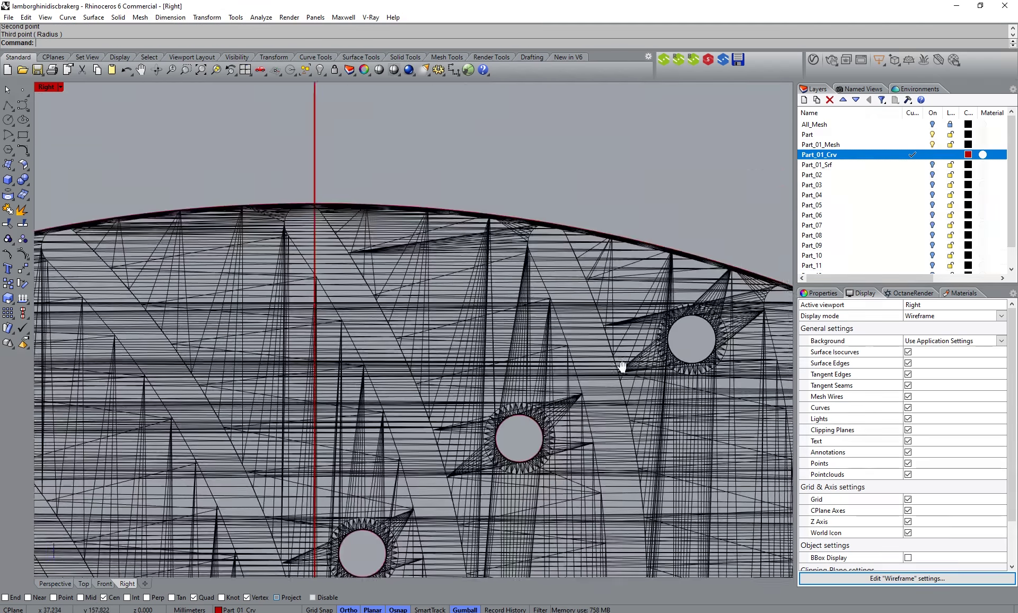
scroll(542, 365, up, 6)
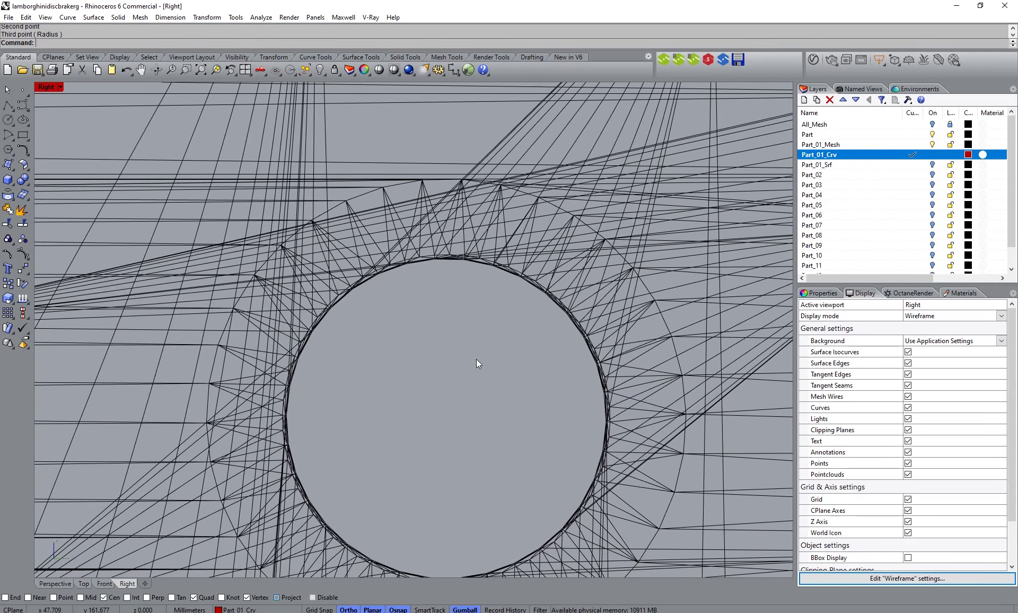
key(Return)
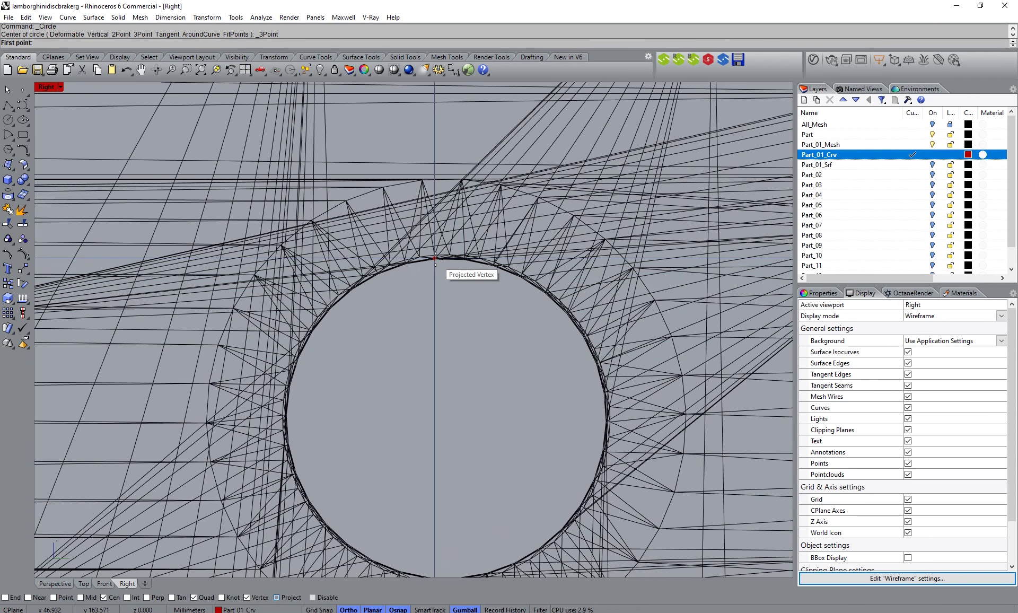
scroll(435, 258, up, 3)
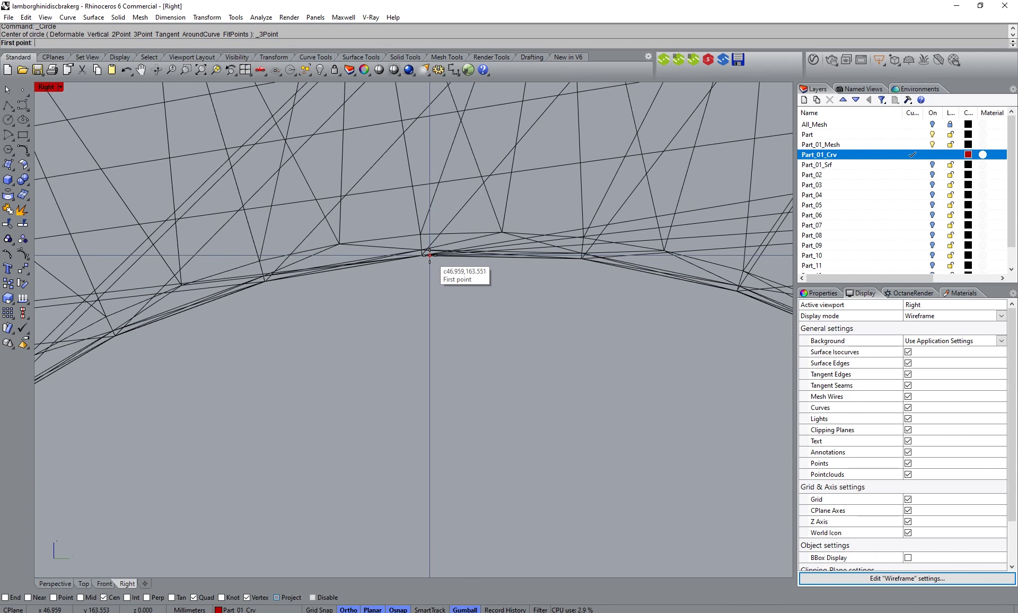
click(423, 255)
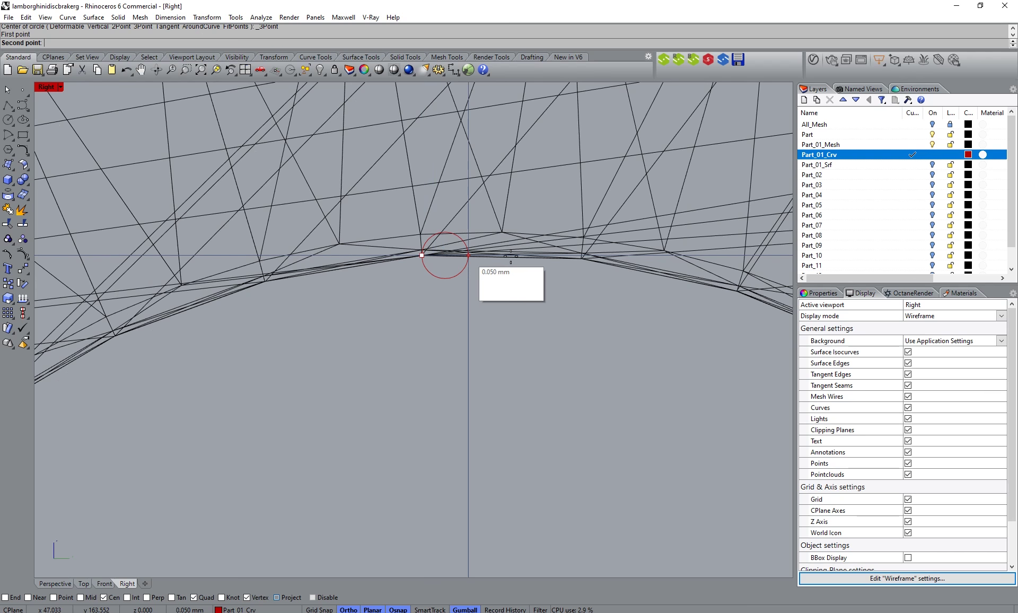
click(737, 290)
scroll(414, 318, down, 5)
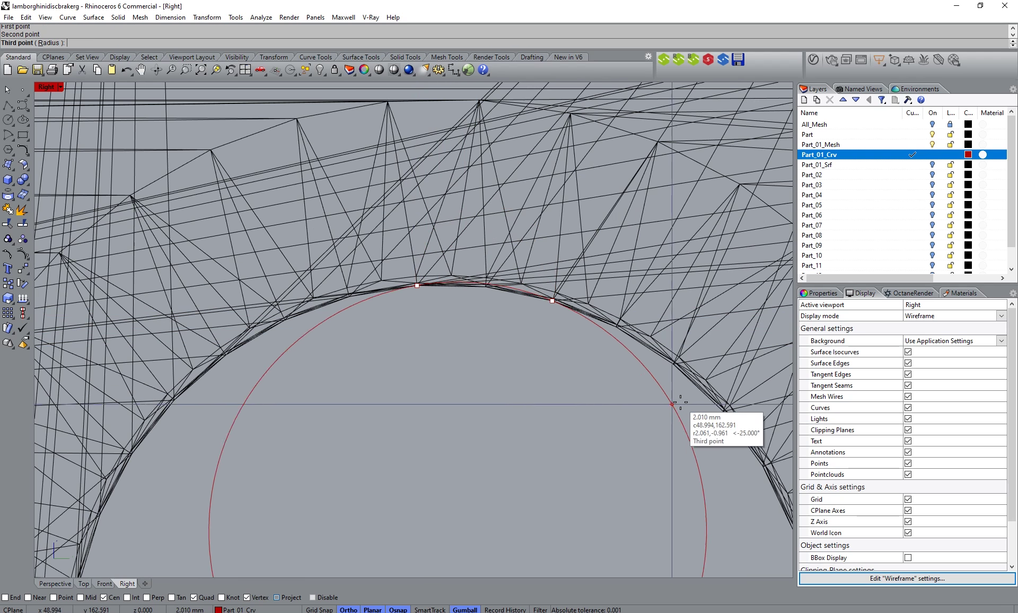
click(725, 408)
Step: Turn off the visibility of the Part_01_Mesh layer to leave only the curves shown
scroll(490, 281, down, 5)
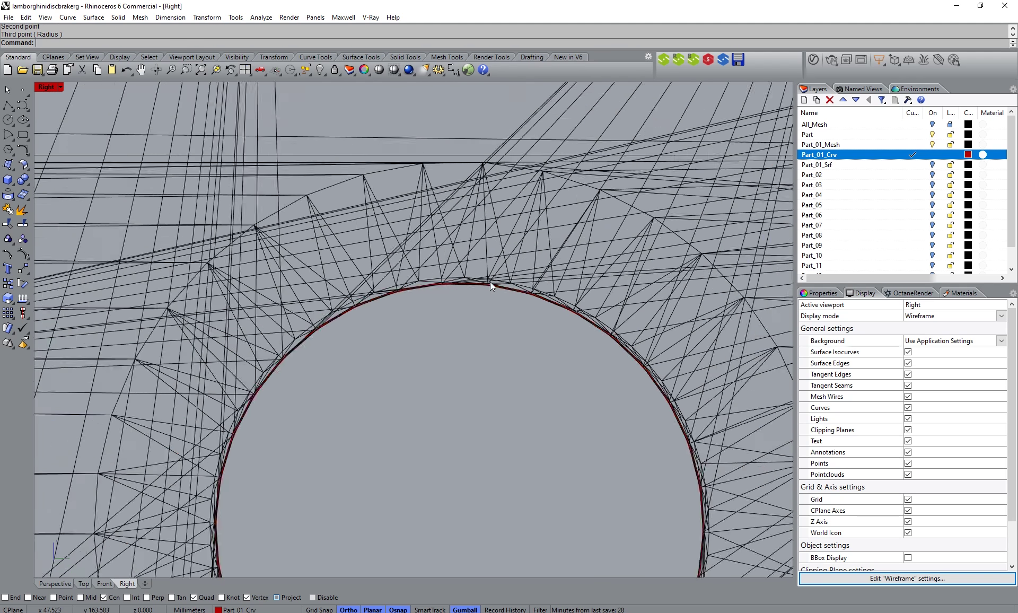
scroll(498, 281, down, 5)
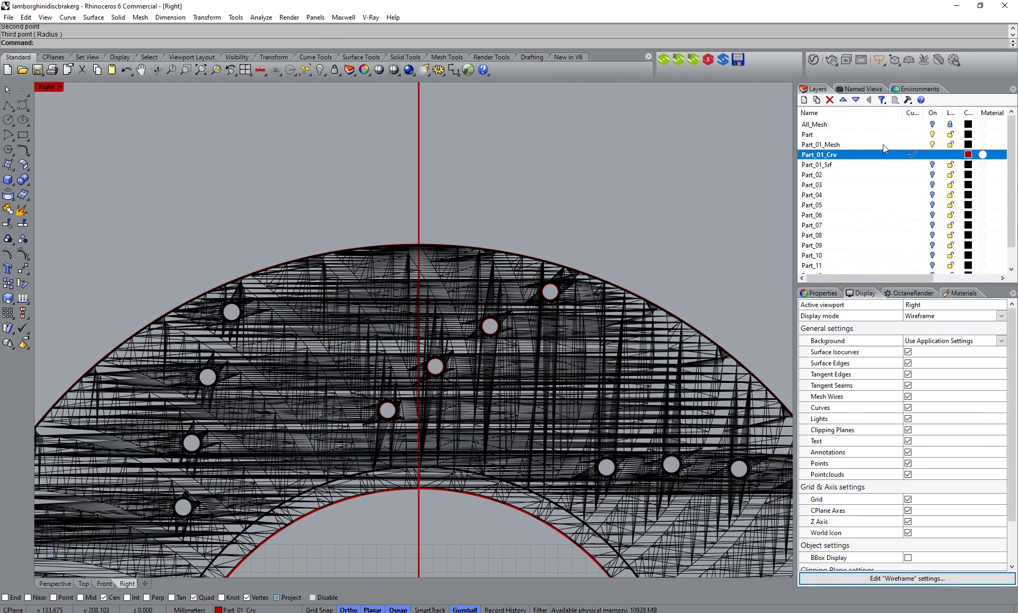
click(932, 144)
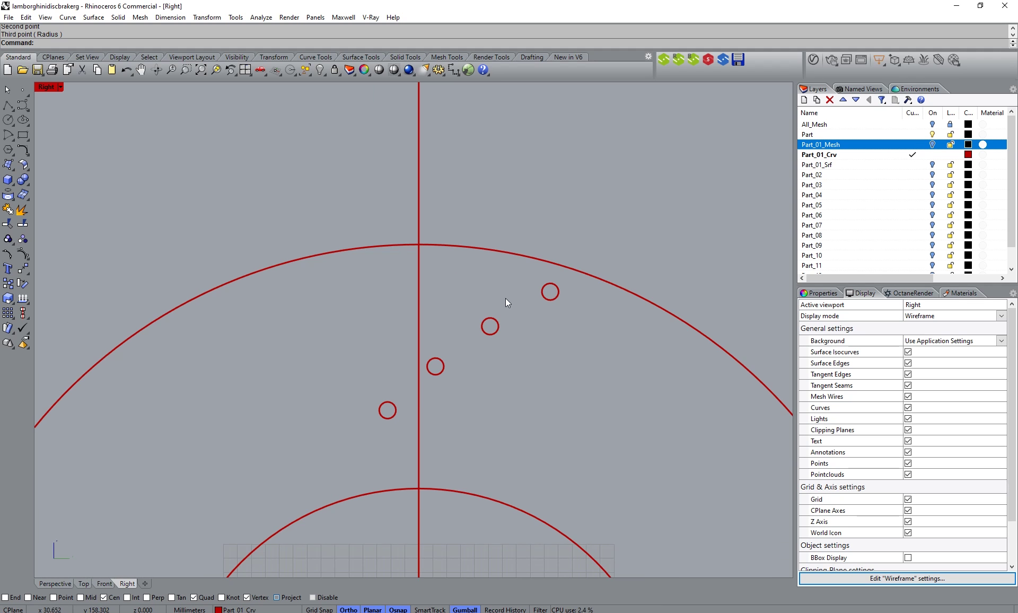
scroll(504, 299, up, 3)
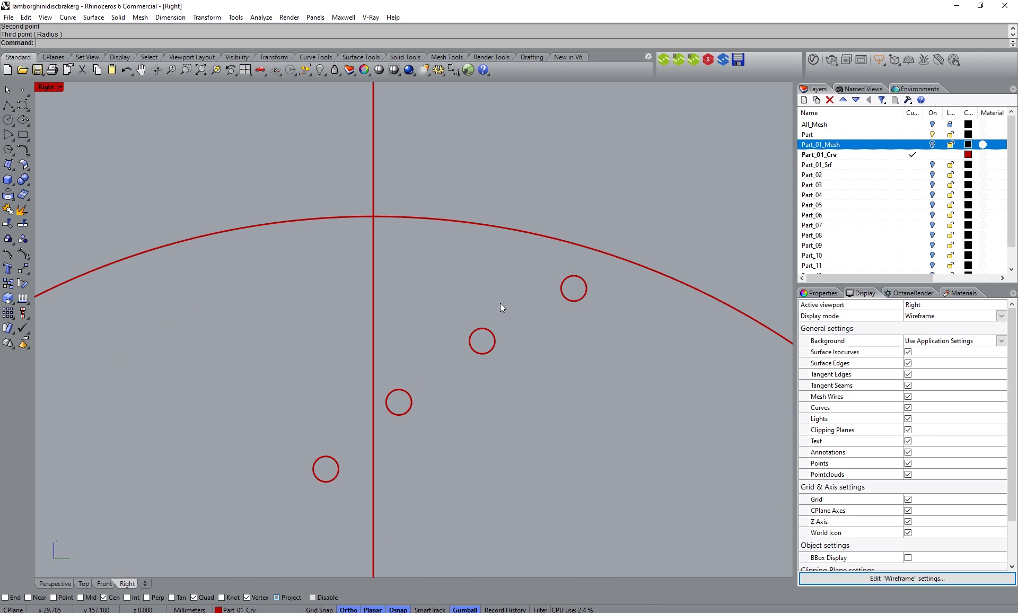
Step: Move the curve seam of the innermost hole circle from its upper quadrant to its lower quadrant
click(314, 466)
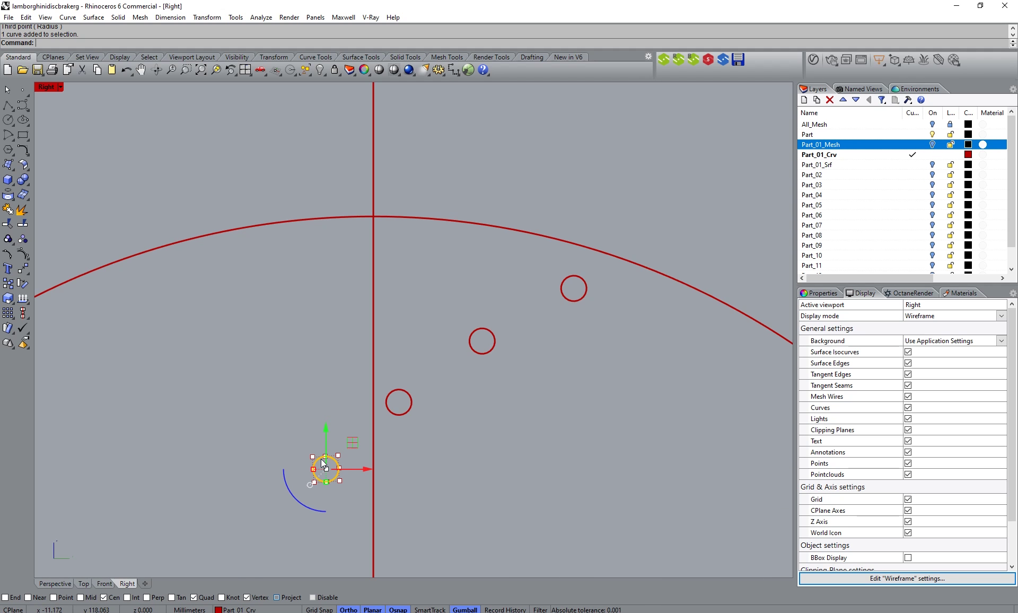
right_click(350, 43)
click(394, 219)
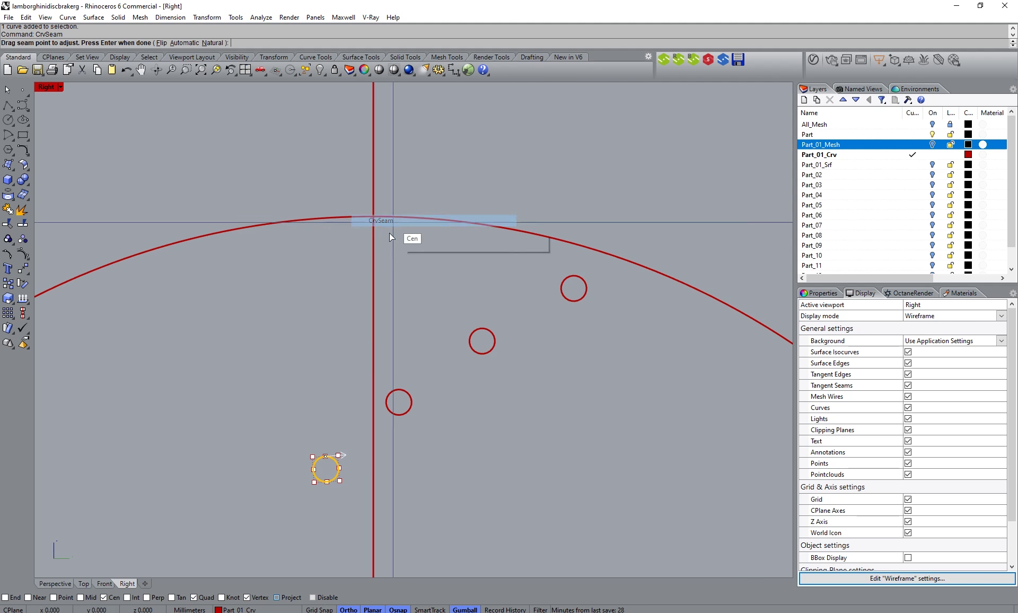
drag(325, 458, 327, 483)
key(Return)
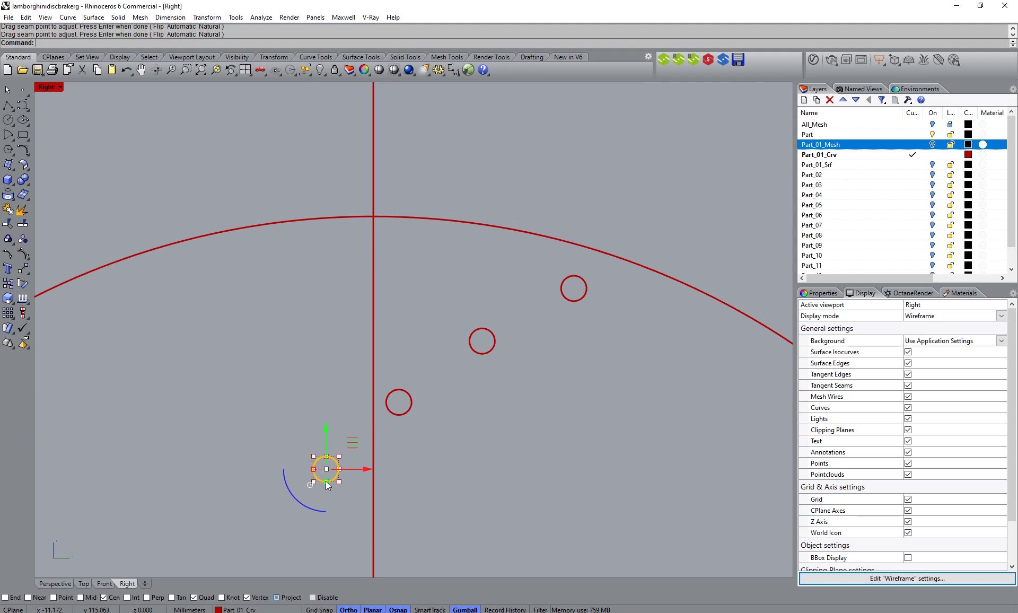
click(313, 395)
scroll(386, 437, up, 2)
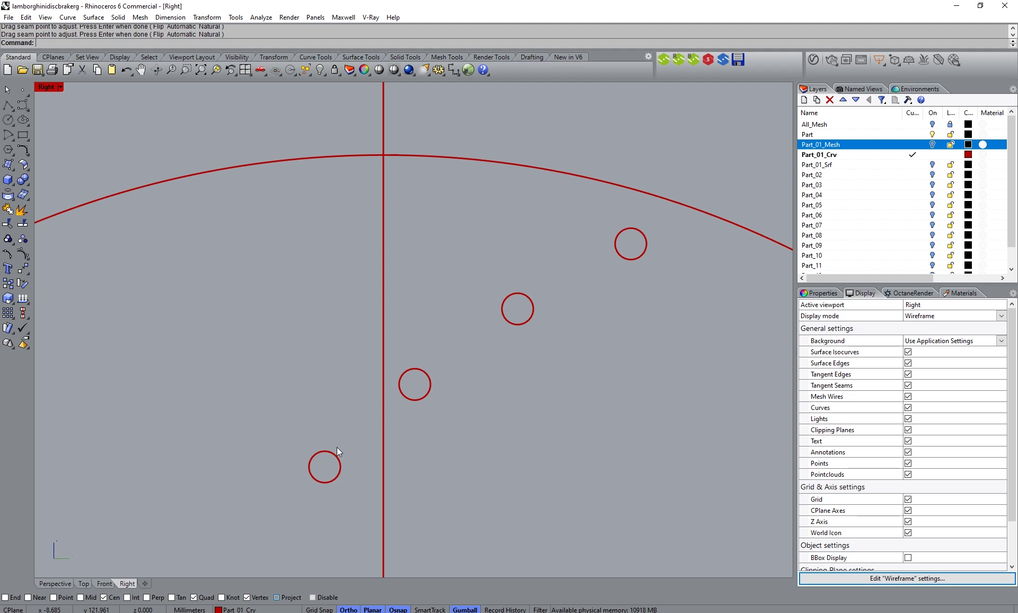
scroll(338, 452, down, 1)
right_drag(337, 452, 374, 455)
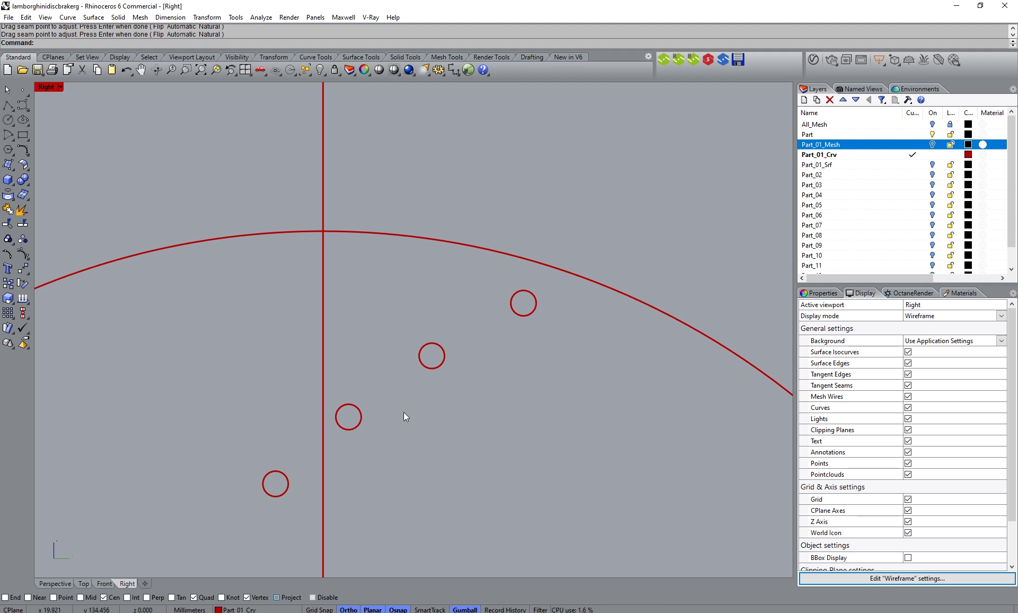
right_drag(365, 448, 371, 450)
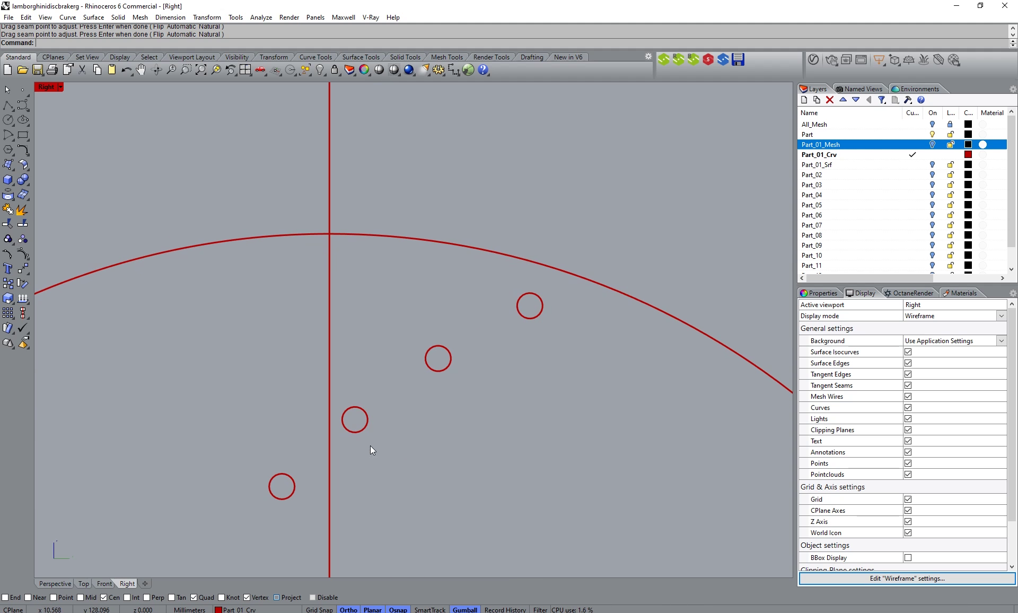
click(287, 475)
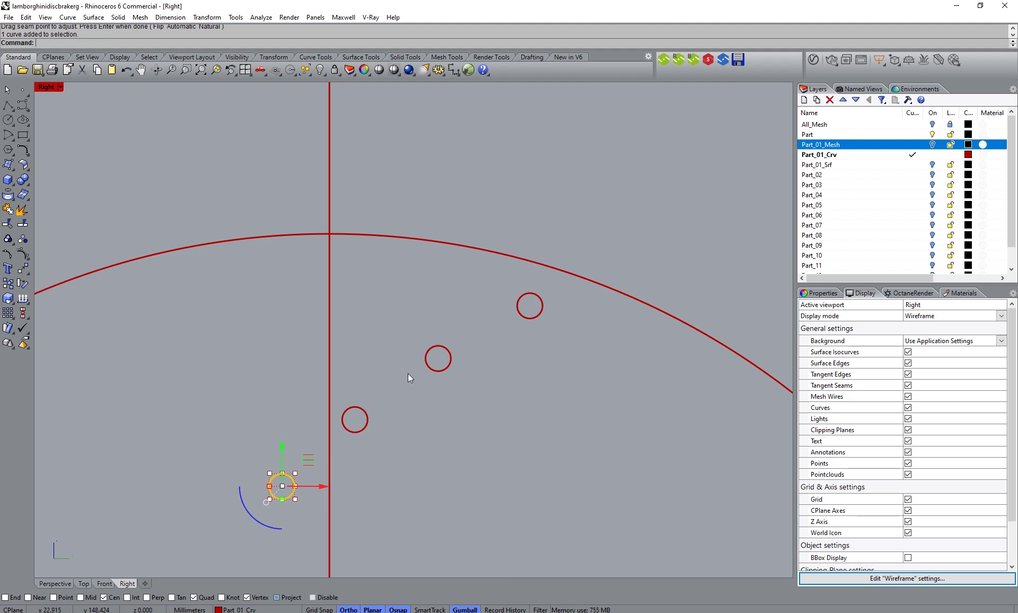
scroll(268, 501, up, 4)
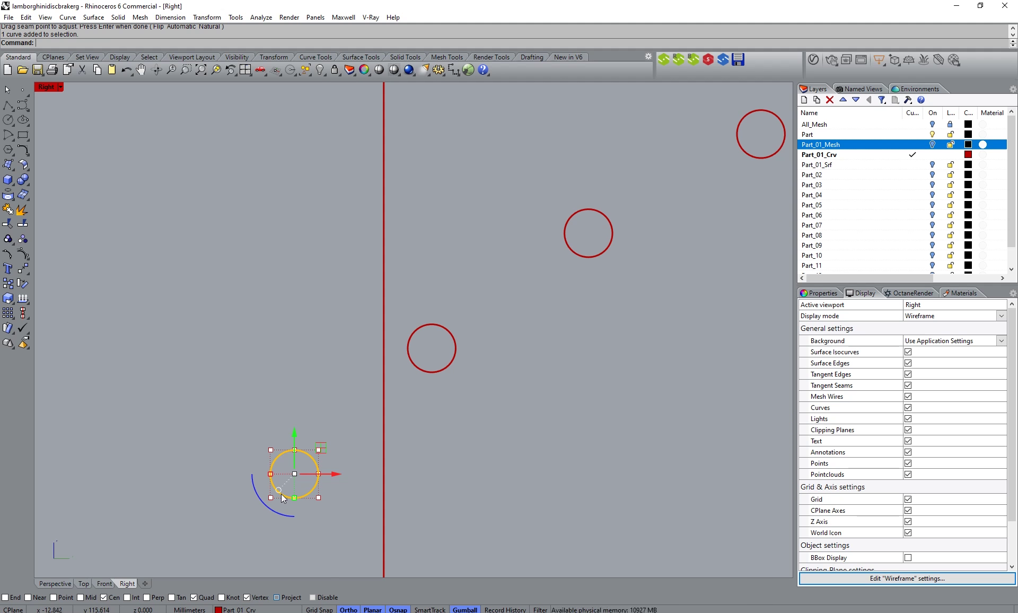
scroll(251, 475, down, 2)
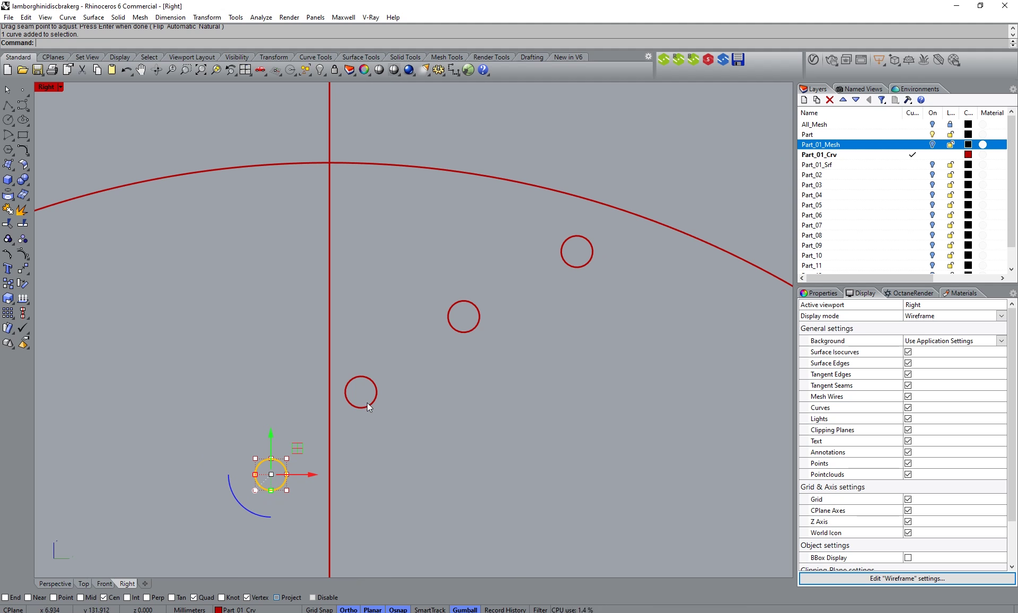
key(Escape)
Step: Create a layer named tmp_01 and move the three outer hole circles of the diagonal row onto it
drag(614, 414, 352, 256)
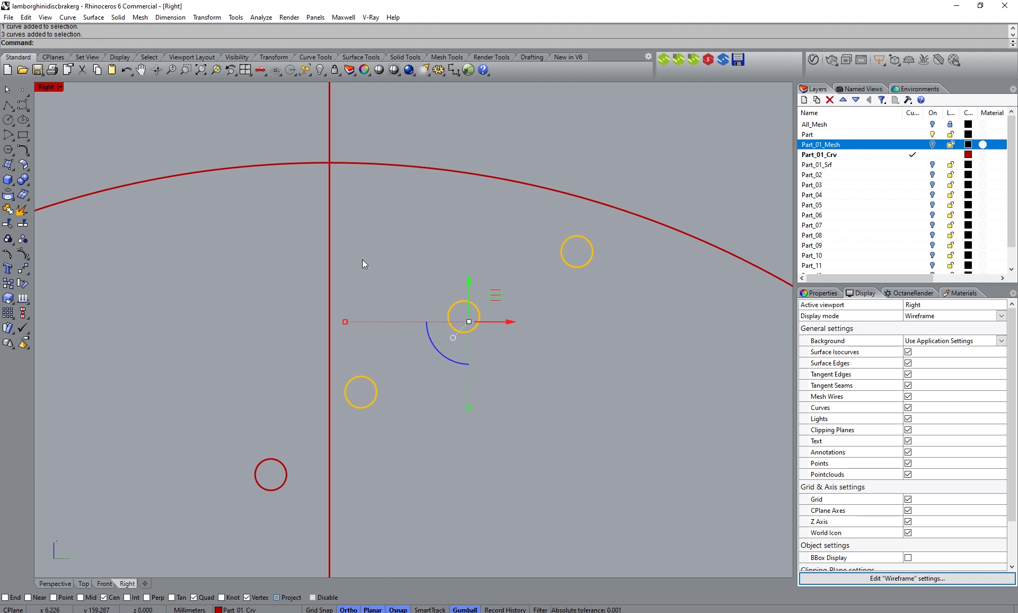
click(821, 165)
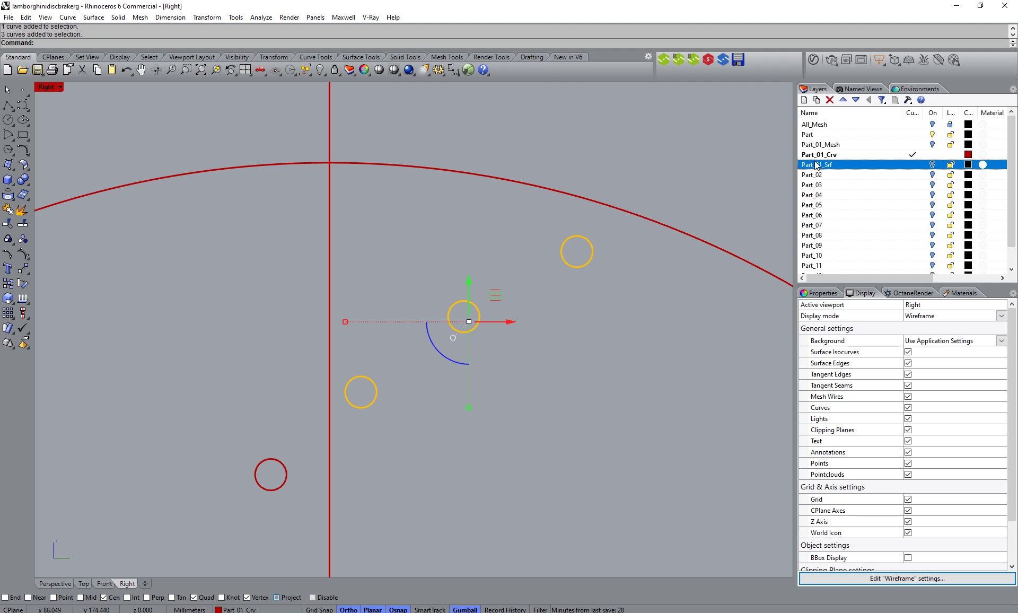
click(804, 101)
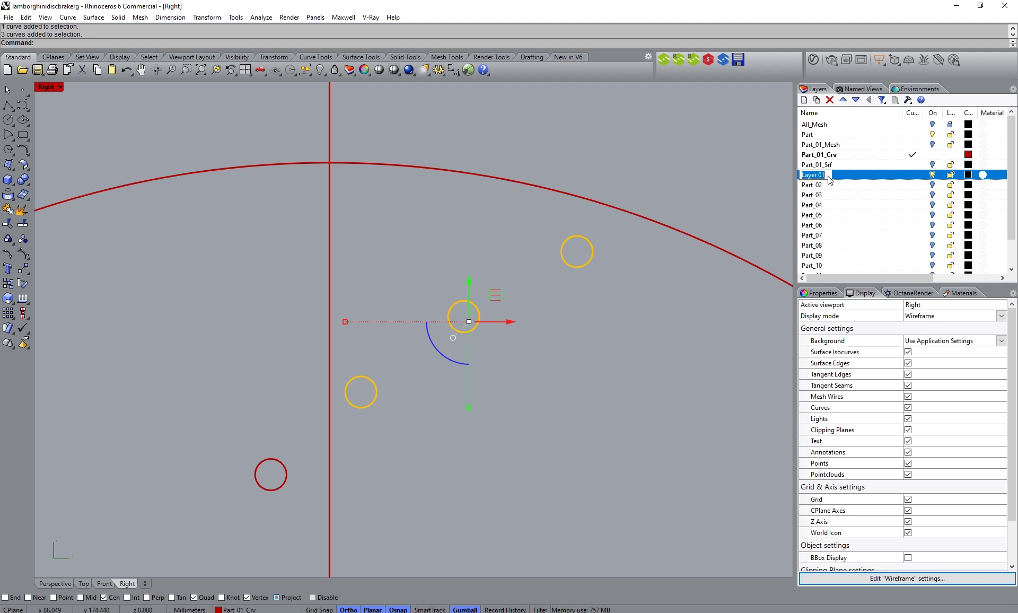
text(tmp)
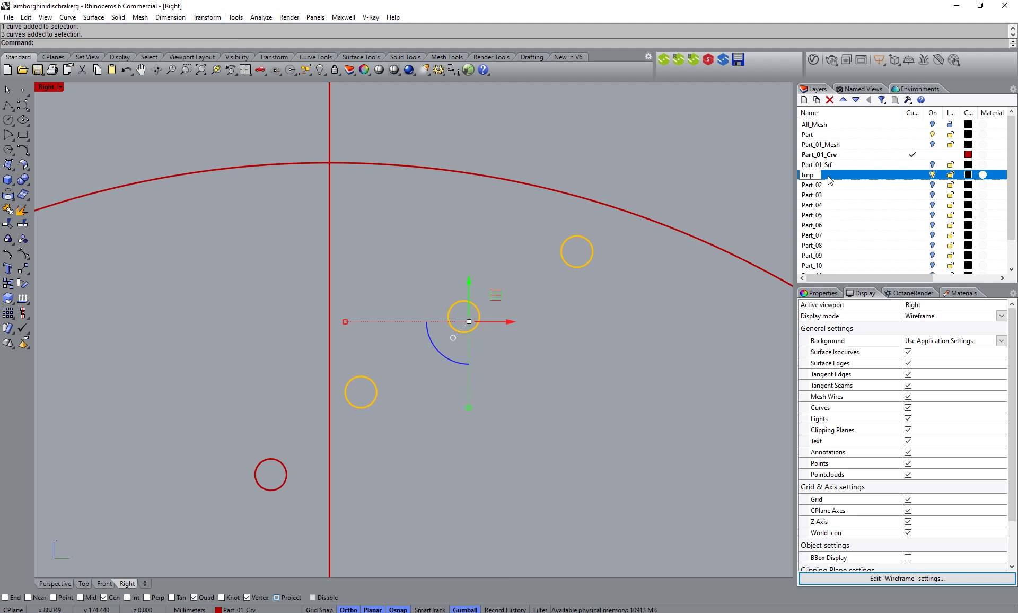
text(_01)
key(Return)
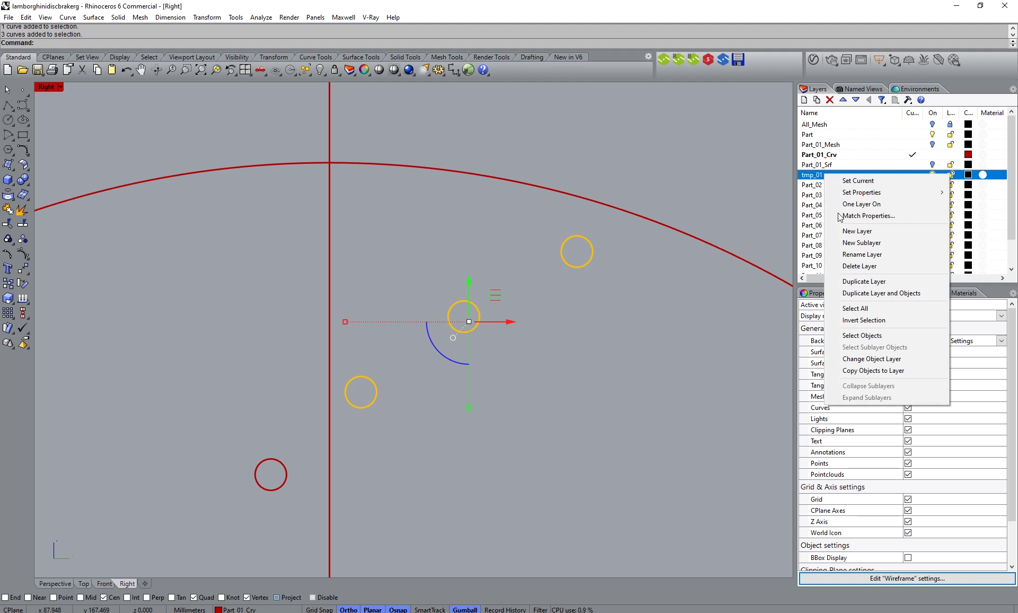
right_click(825, 175)
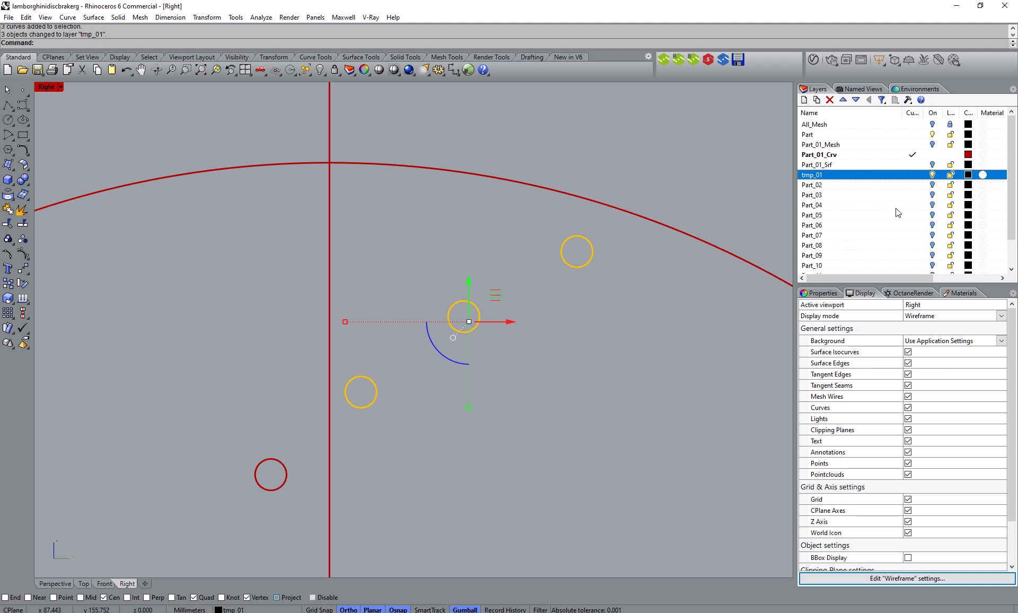
Step: Set the tmp_01 layer color to a dark green with RGB 0, 142, 32
click(968, 176)
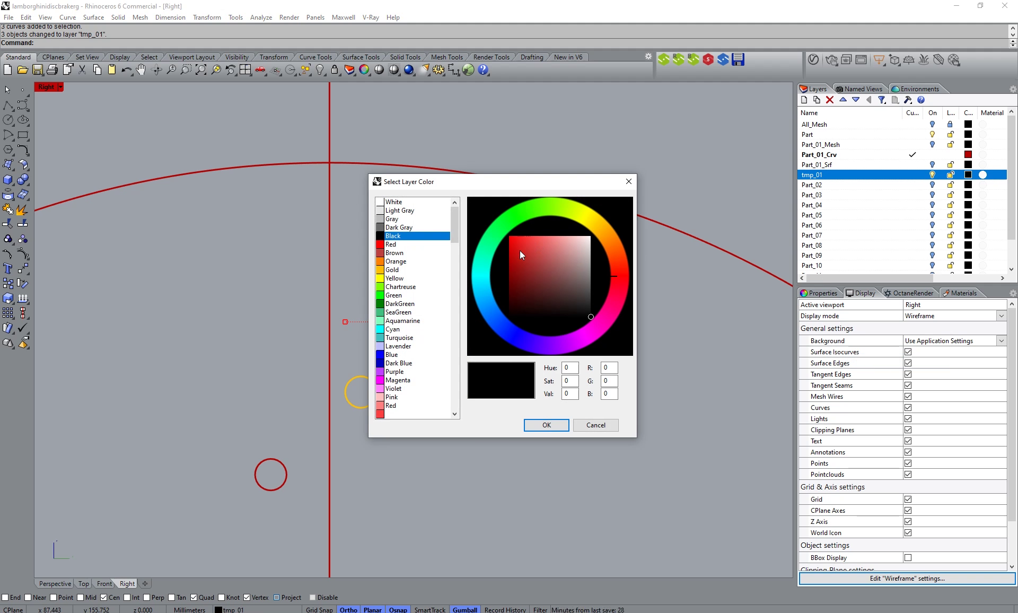
click(500, 224)
drag(548, 317, 503, 271)
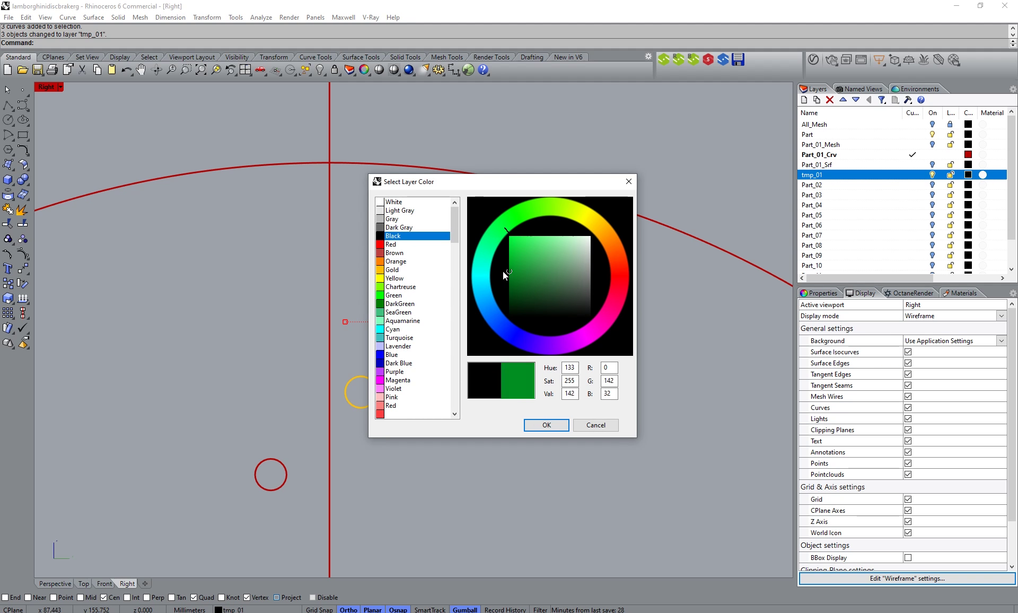
click(546, 425)
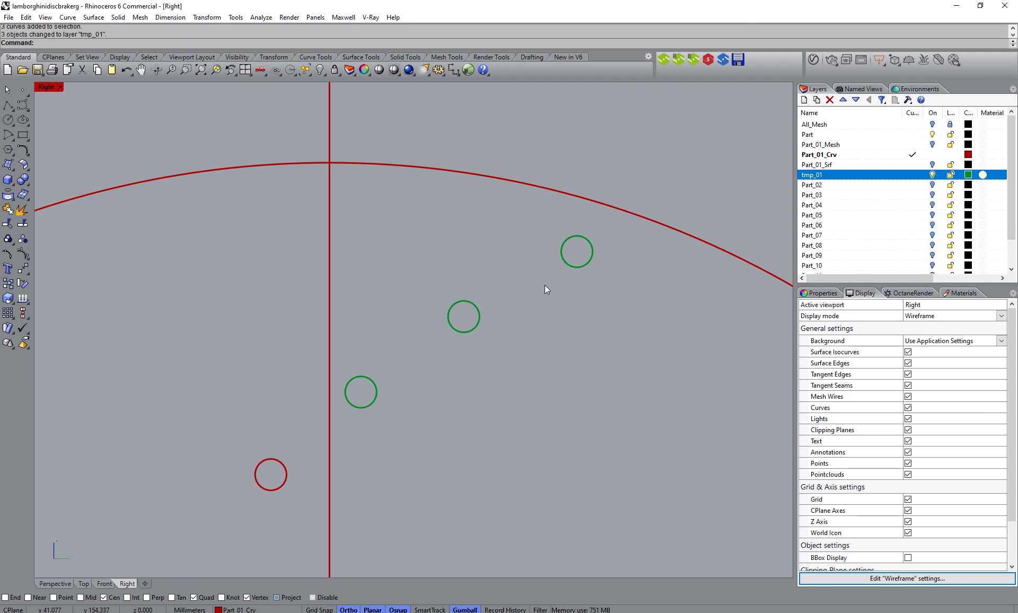
Step: Polar-array the row of four hole circles around the origin with 9 items filling 360 degrees
click(259, 464)
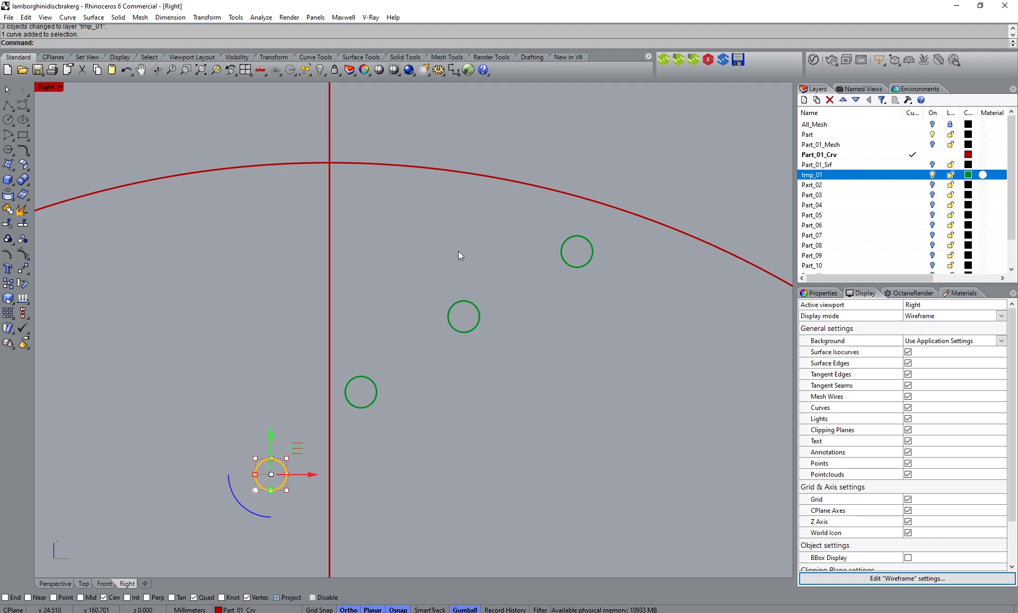
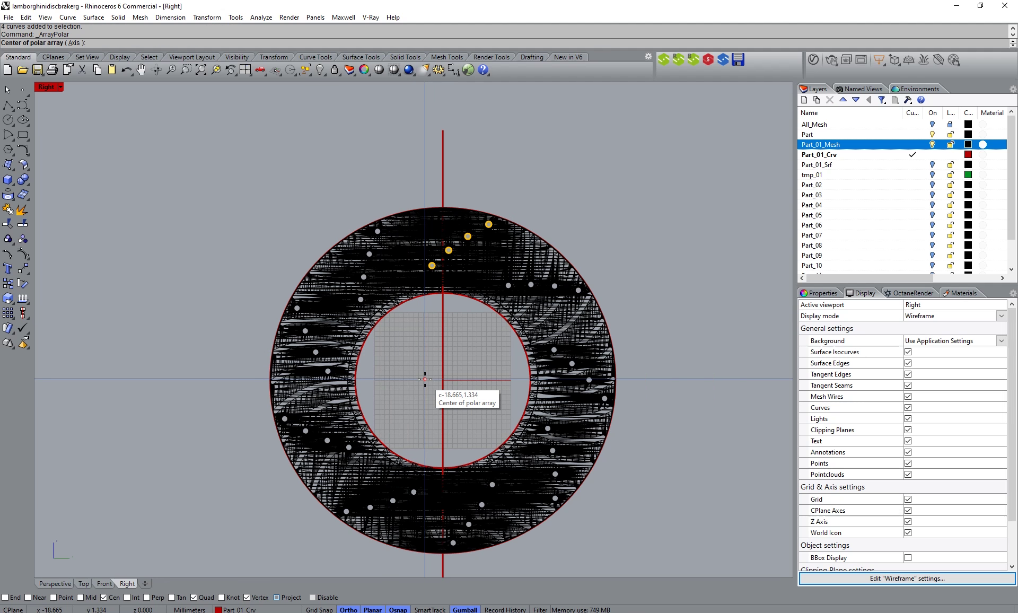
text(0)
key(Return)
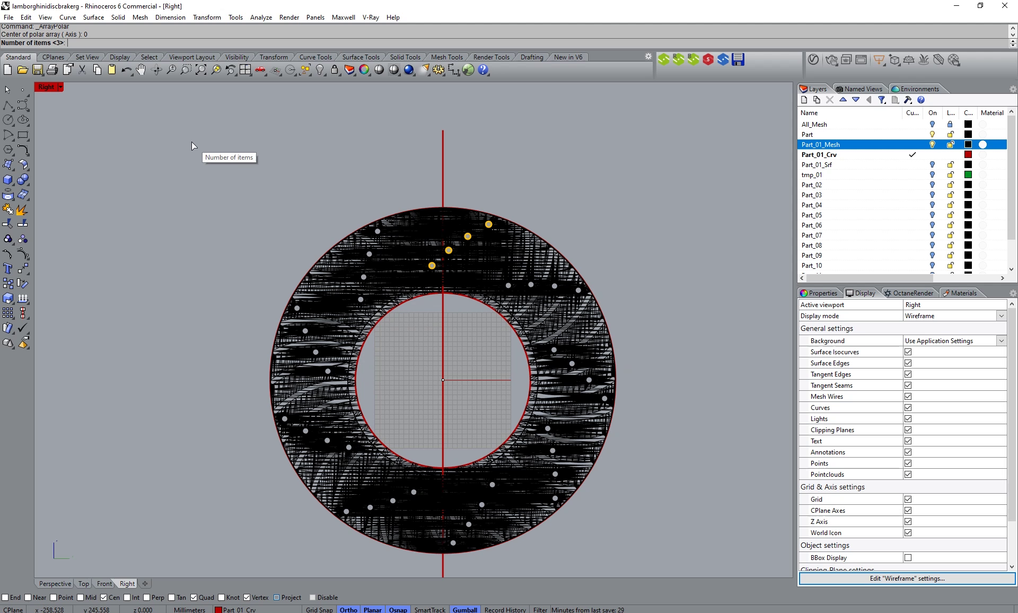
text(9)
key(Return)
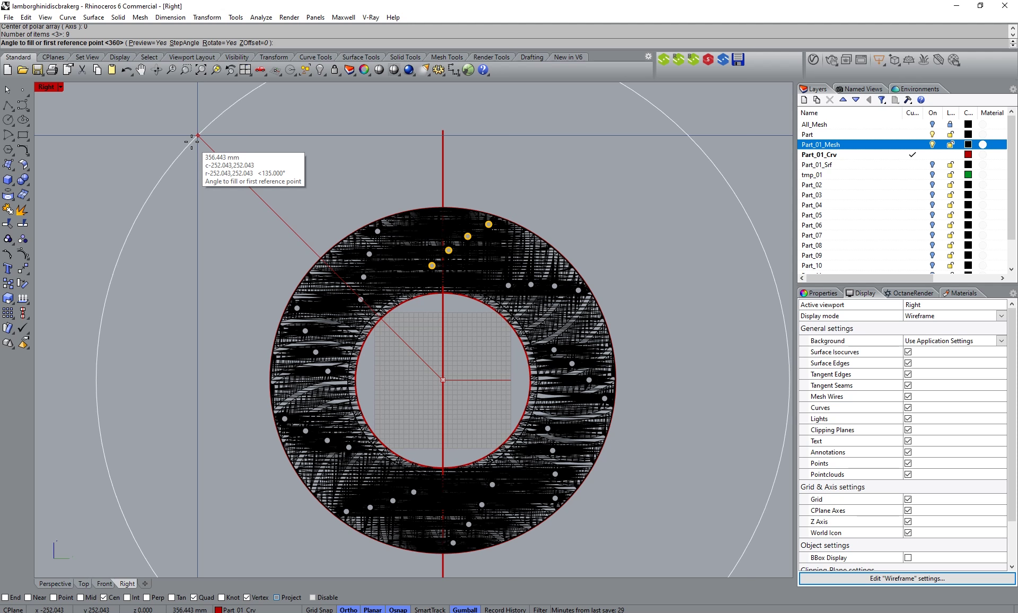
key(Return)
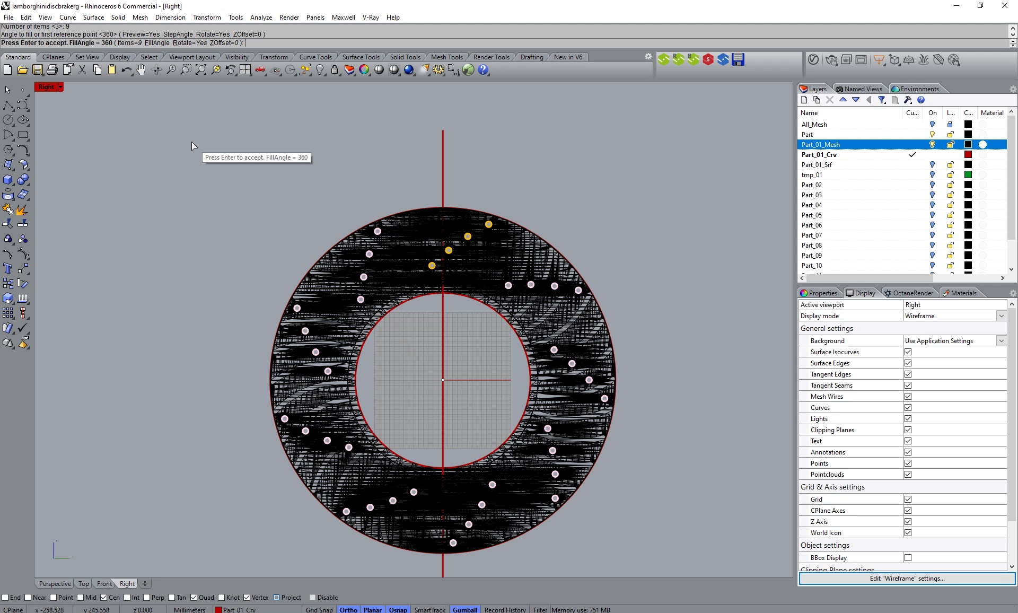
key(Return)
key(Escape)
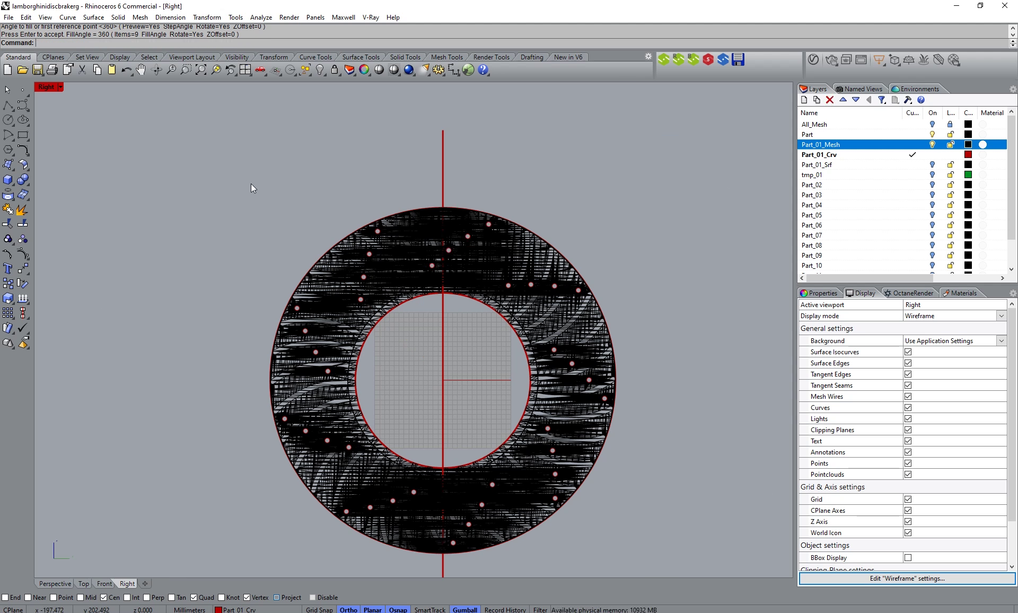
Step: Hide the Part_01_Mesh layer to inspect the arrayed hole circles alone, and show the mesh again
click(932, 144)
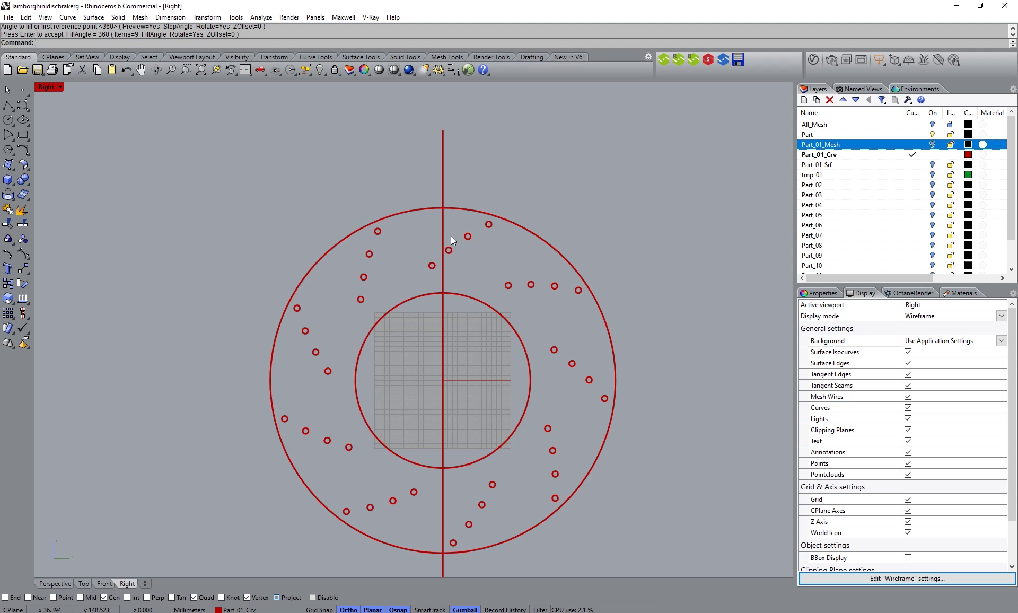
right_drag(488, 397, 484, 370)
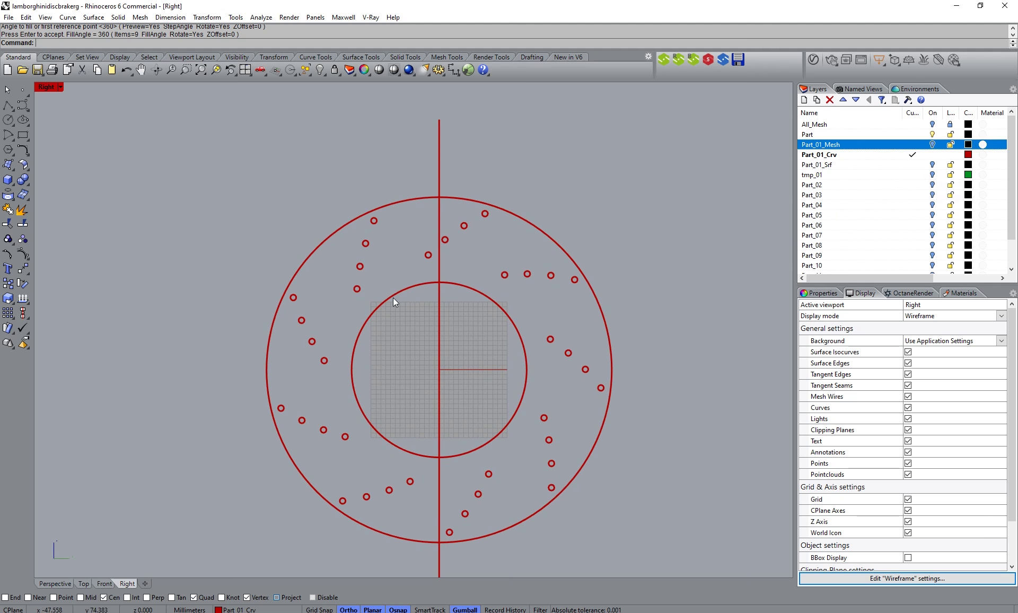
click(932, 145)
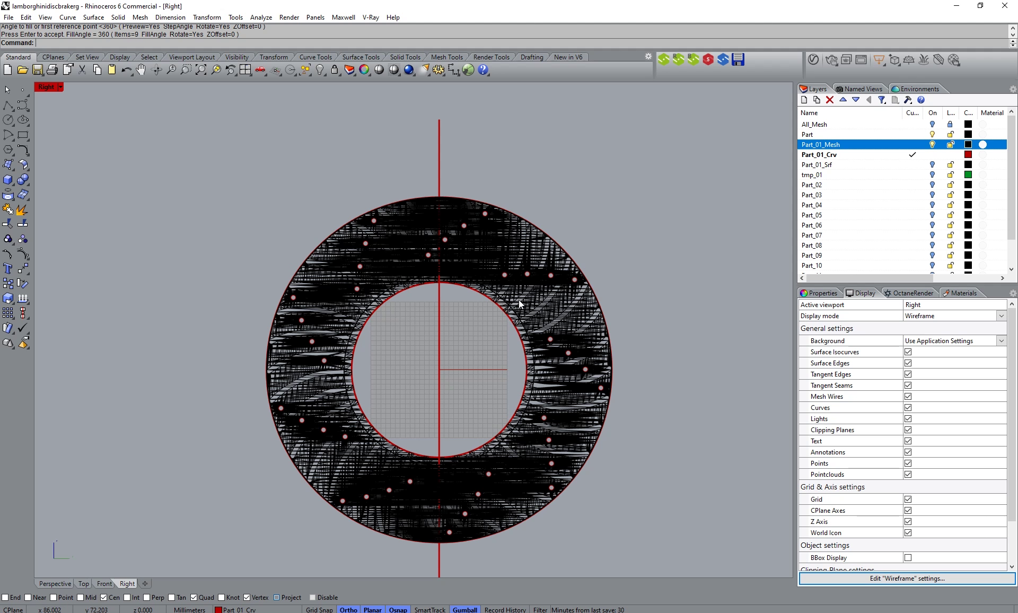
Step: Draw a three-point circle of about 100 mm radius through mesh vertices along a curved inner edge in the disc's upper-left area
scroll(445, 215, up, 5)
scroll(403, 248, up, 4)
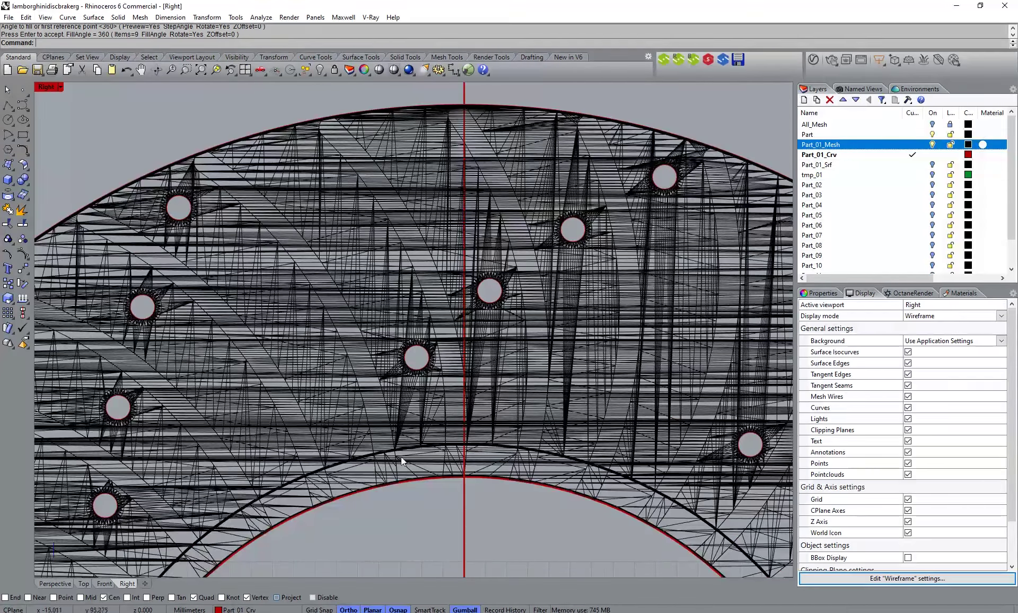
right_drag(315, 300, 321, 337)
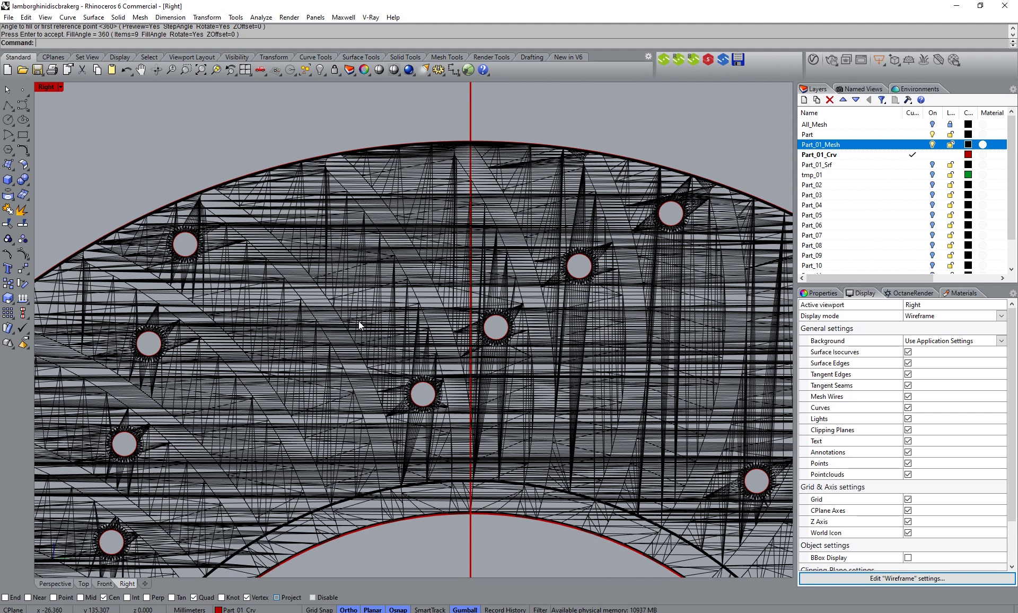
click(13, 126)
scroll(295, 251, up, 6)
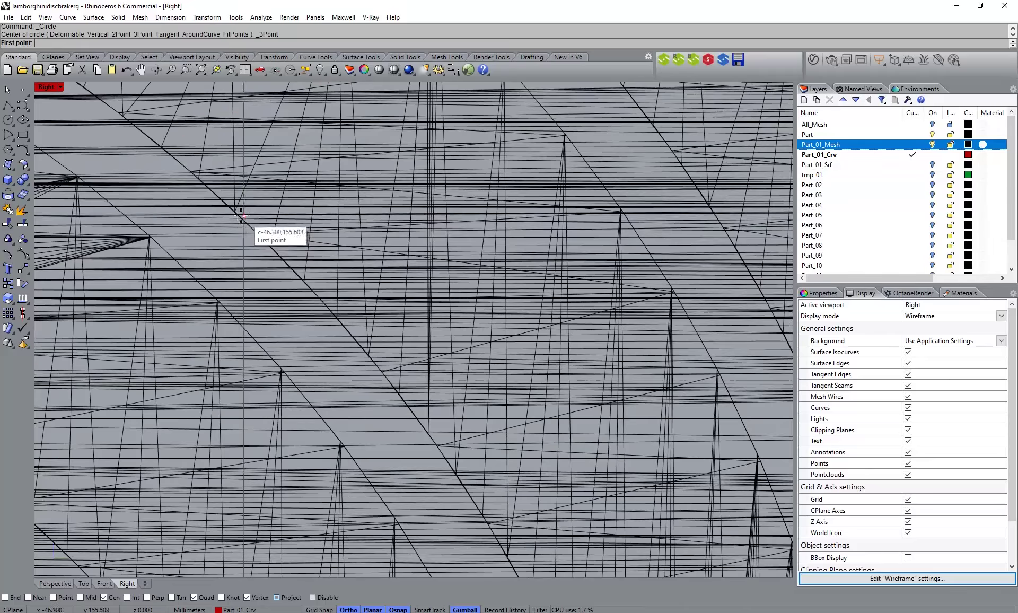
click(235, 212)
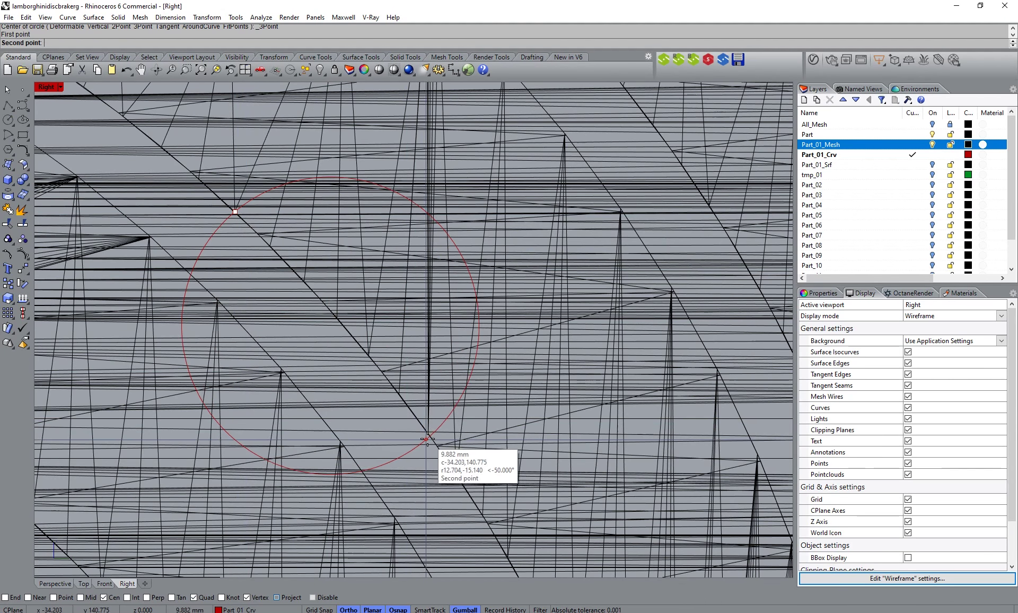
click(438, 446)
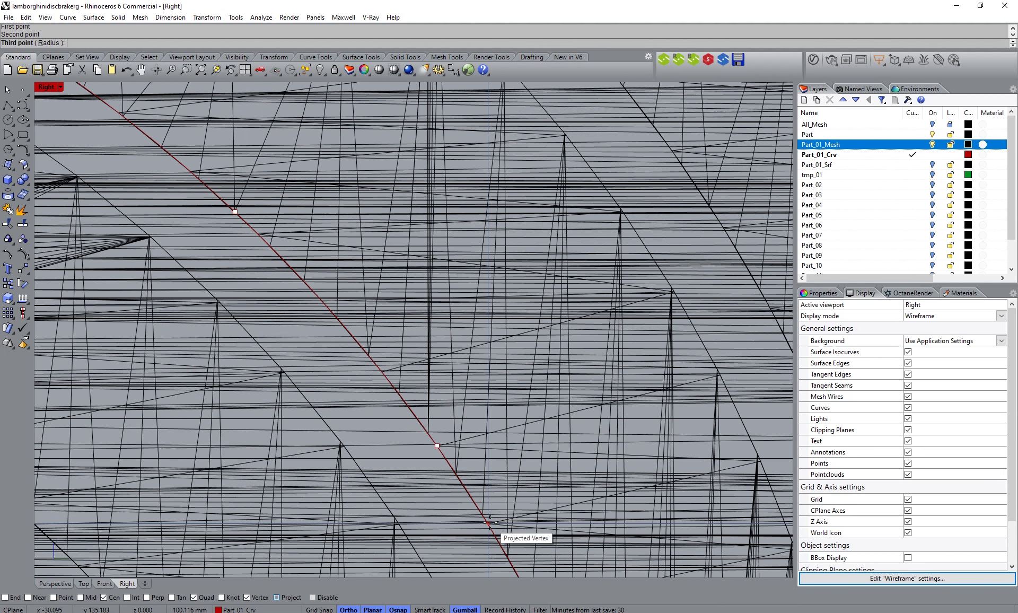
click(497, 534)
scroll(425, 335, down, 6)
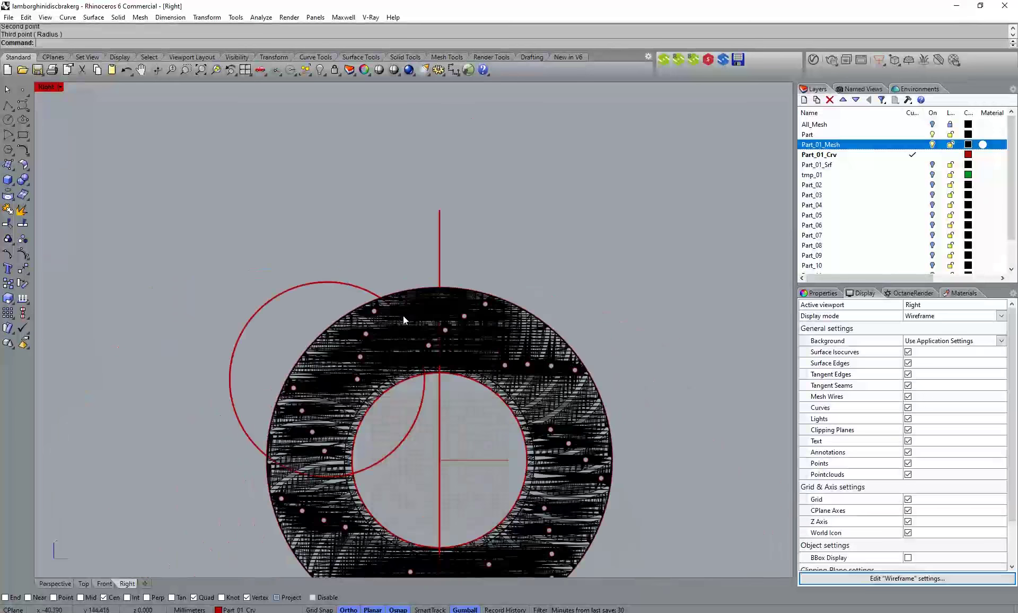
scroll(403, 316, up, 1)
Step: Start adjusting the curve seam of the large circle traced along the curved inner edge
click(340, 262)
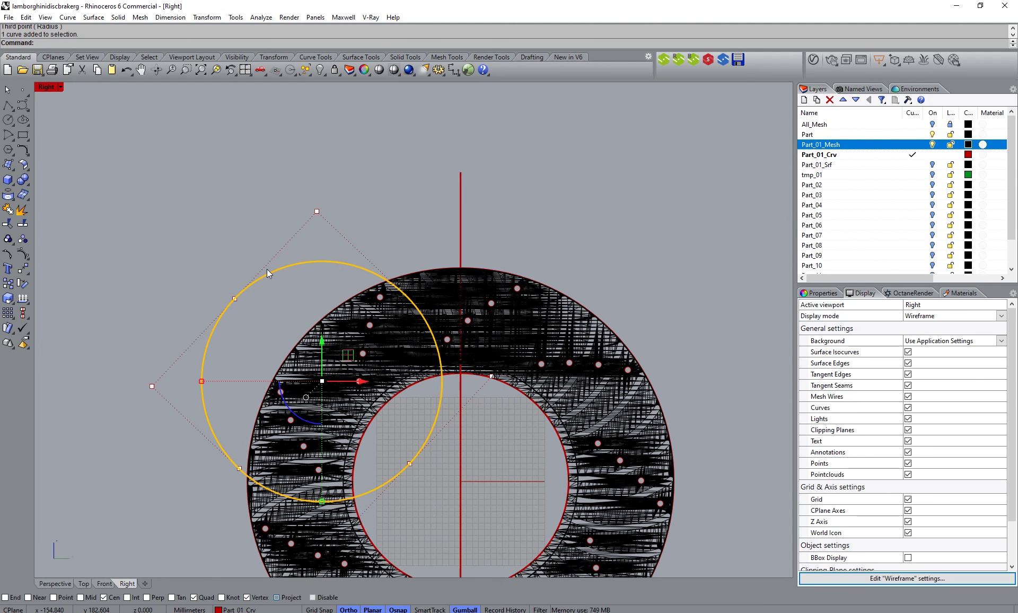
right_click(275, 43)
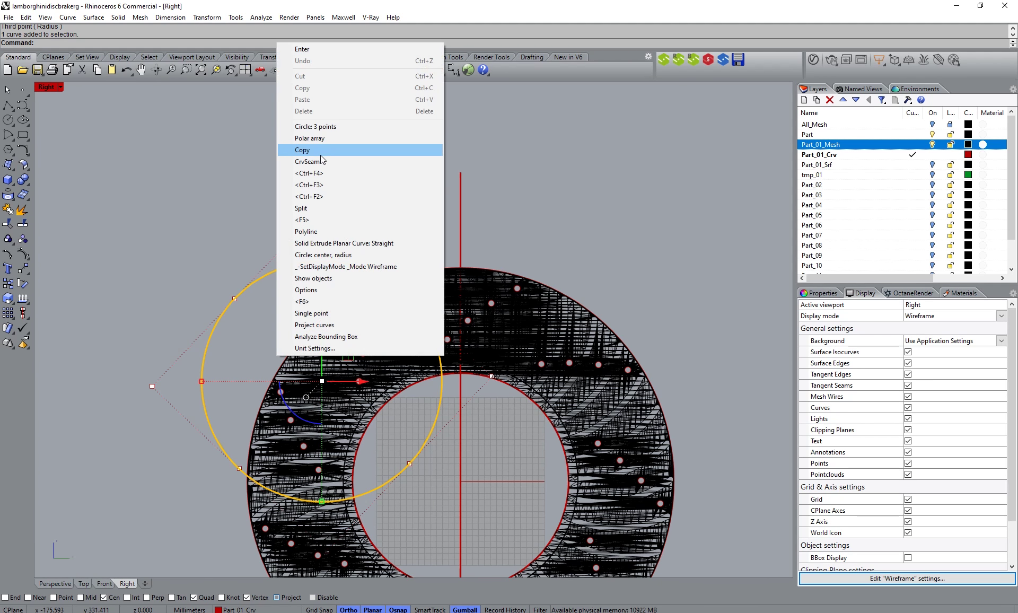
click(319, 161)
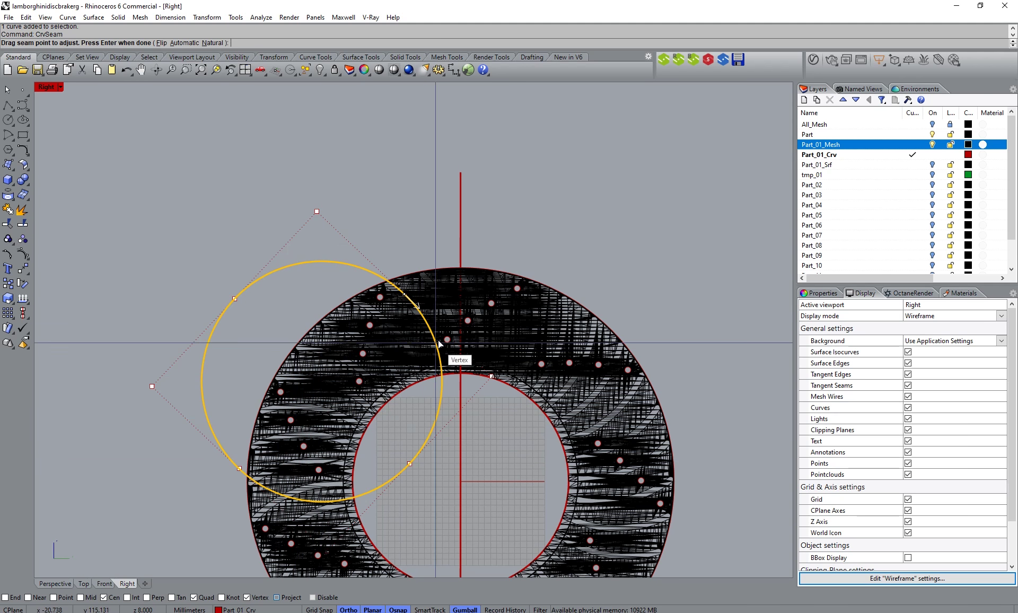
Step: Move the large construction circle's seam to its lowest quadrant point
click(404, 293)
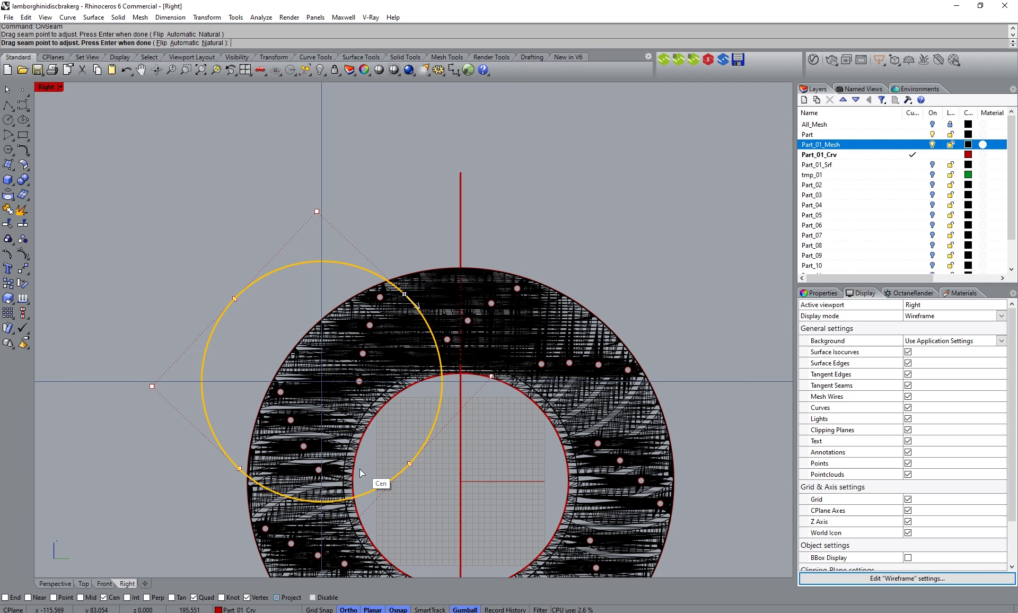
drag(361, 473, 322, 501)
key(Return)
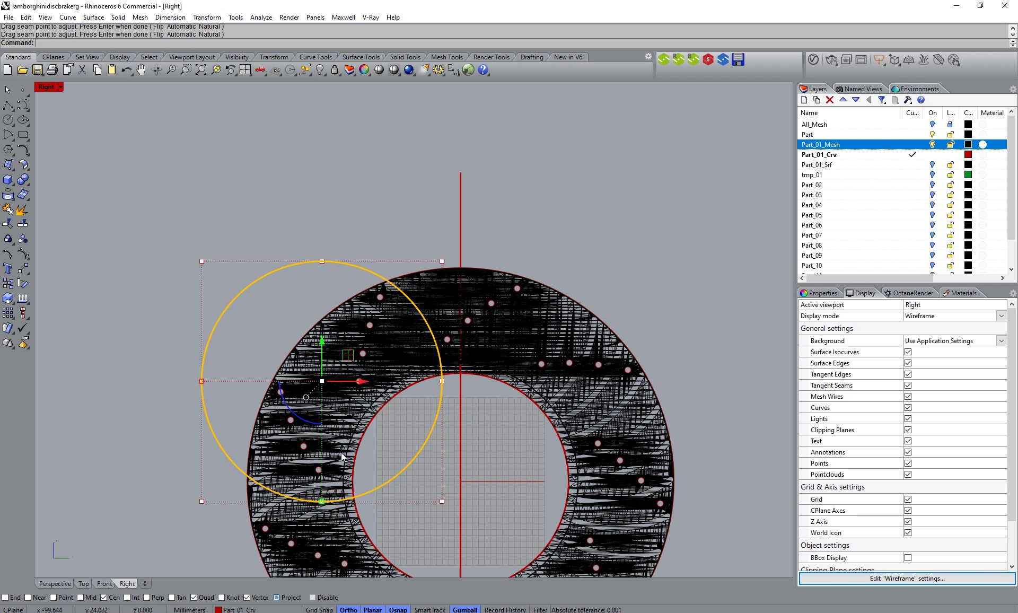
click(409, 213)
Step: Offset the construction circle 5 mm inward to form a concentric second circle
scroll(417, 307, up, 4)
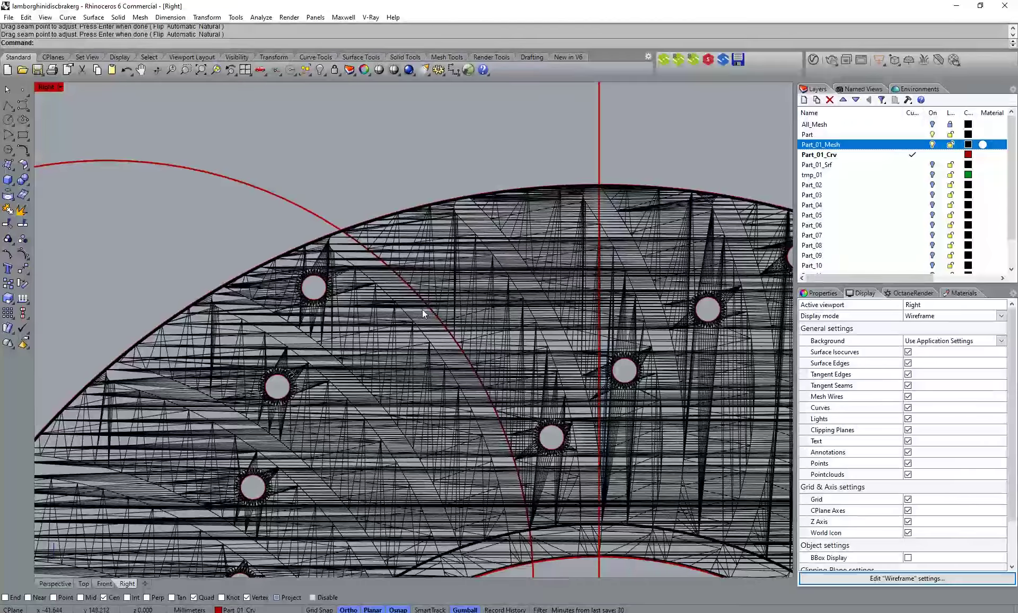
scroll(422, 310, up, 1)
click(301, 197)
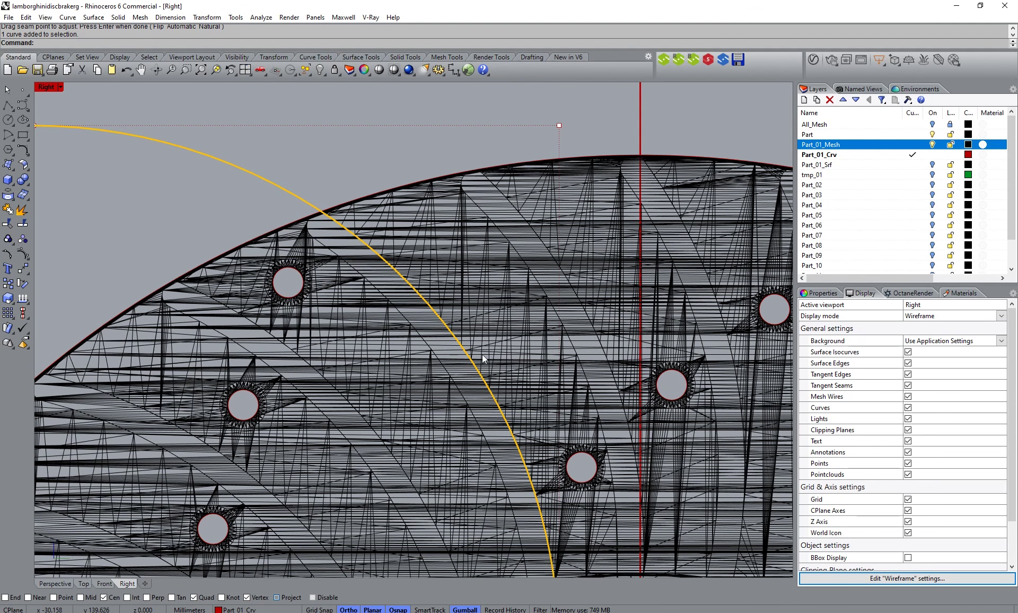
click(24, 152)
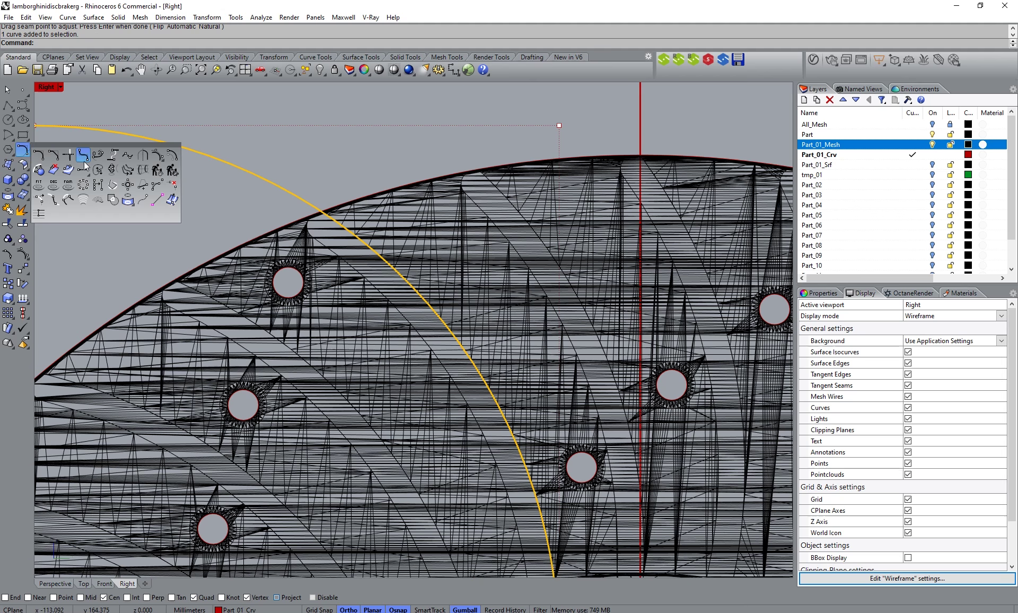
click(172, 155)
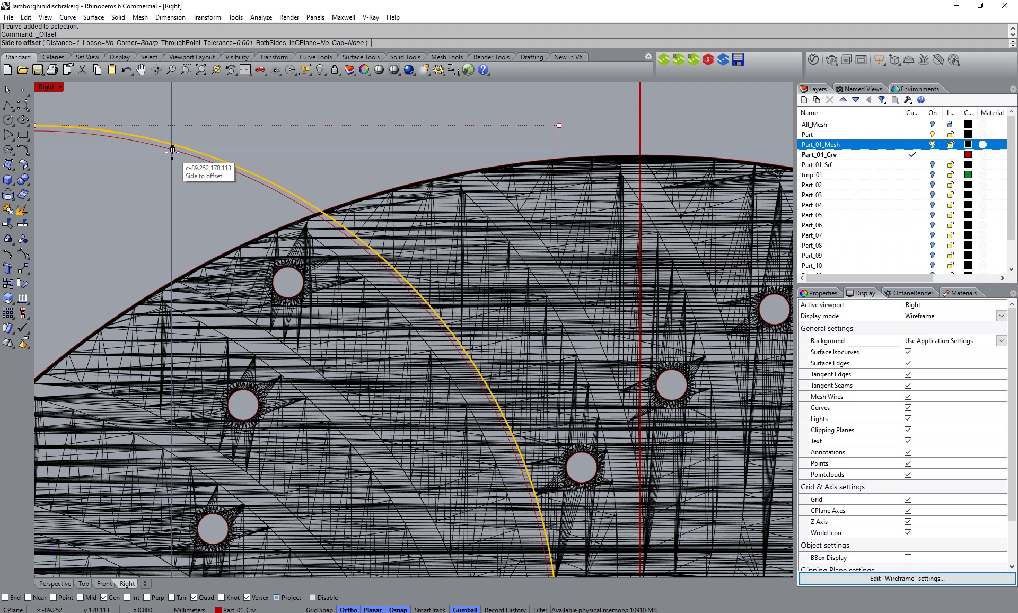
click(180, 42)
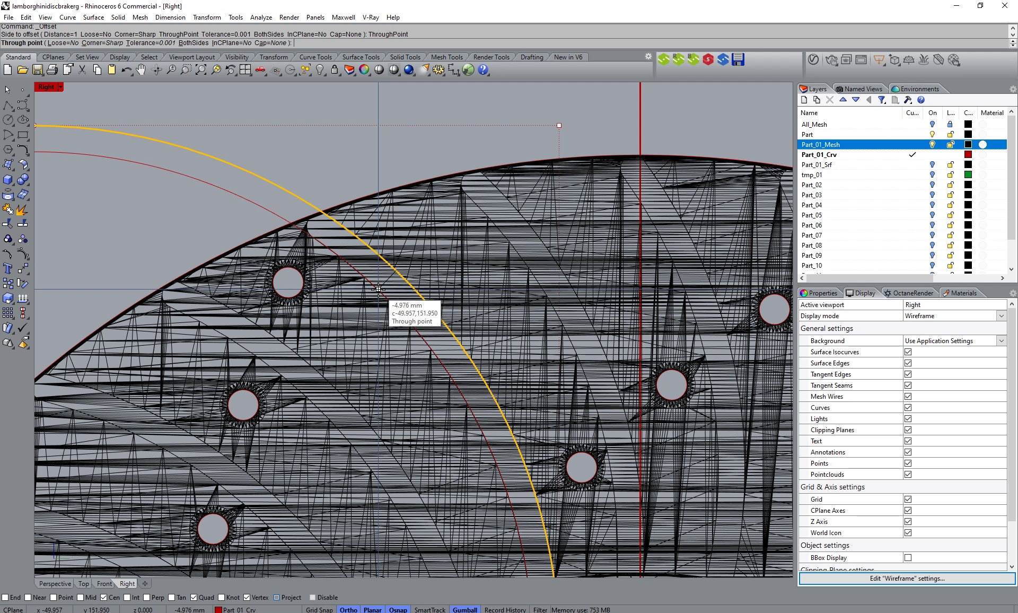
text(5)
key(Return)
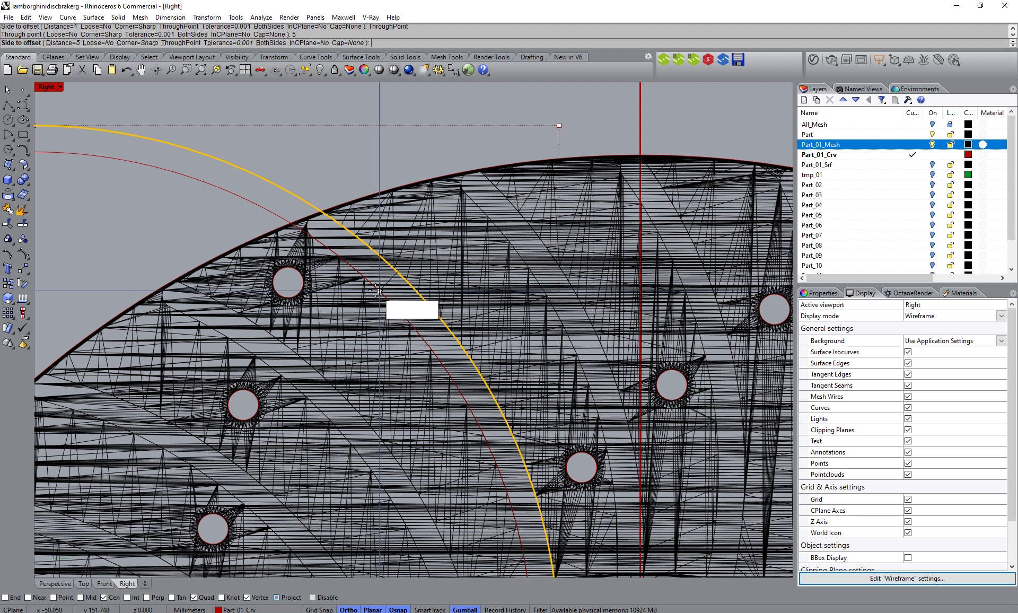
click(306, 307)
scroll(336, 253, down, 4)
click(271, 220)
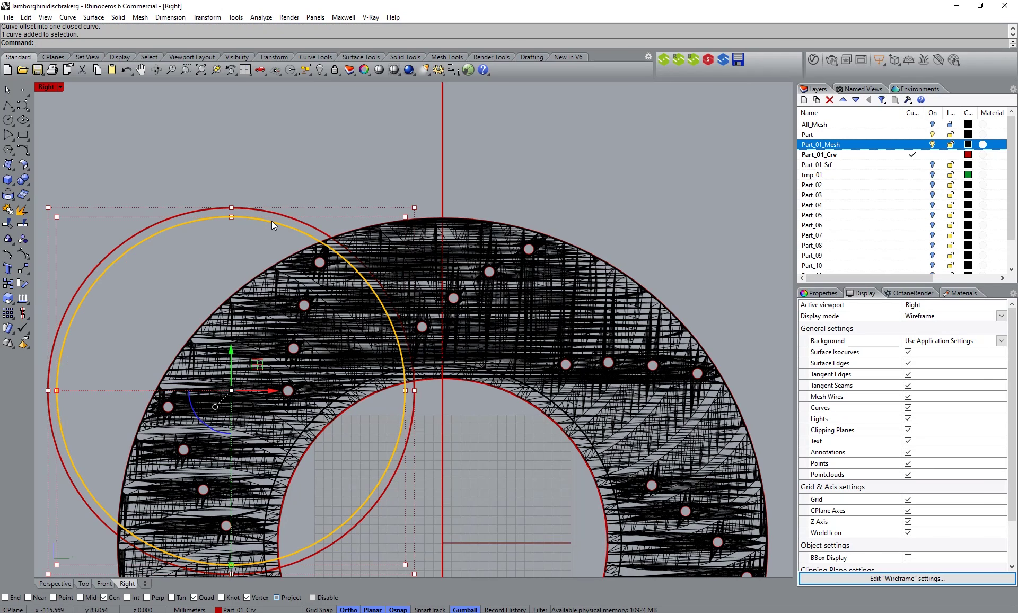
key(Escape)
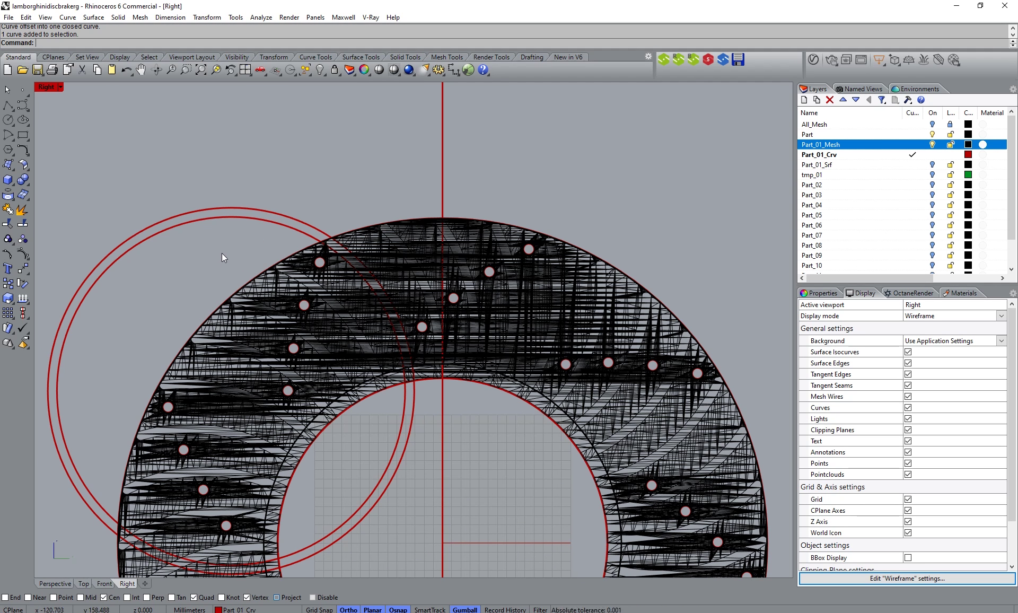
Step: Split both construction circles using the disc's inner and outer circles as cutting objects
drag(209, 247, 148, 180)
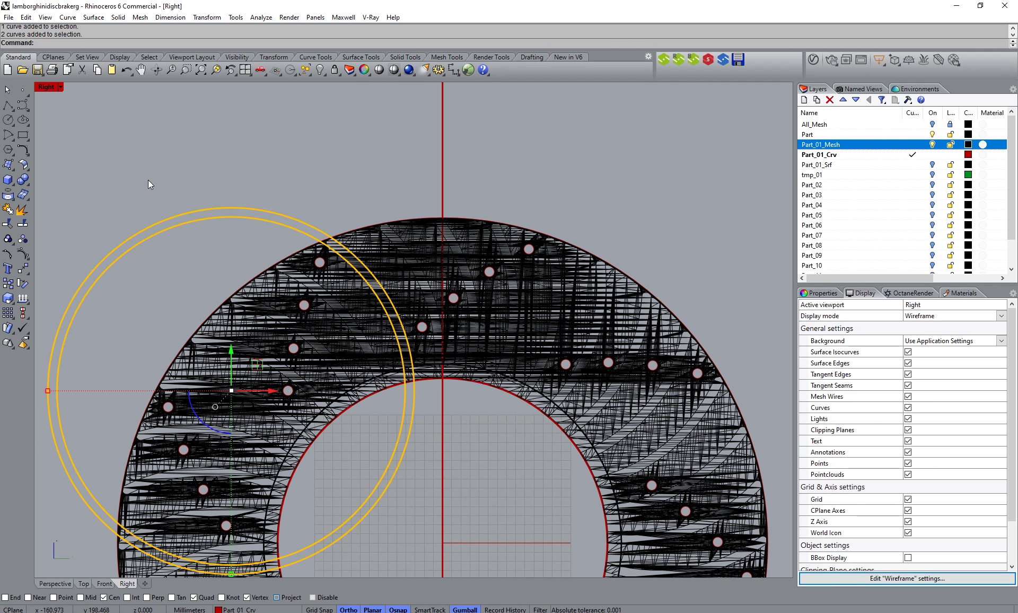
click(23, 226)
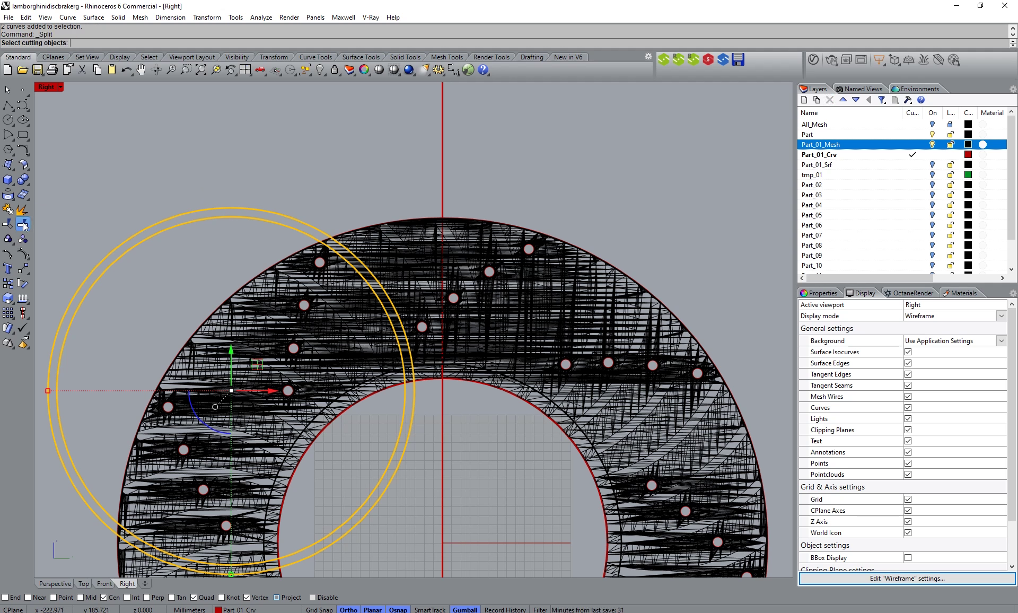
click(425, 380)
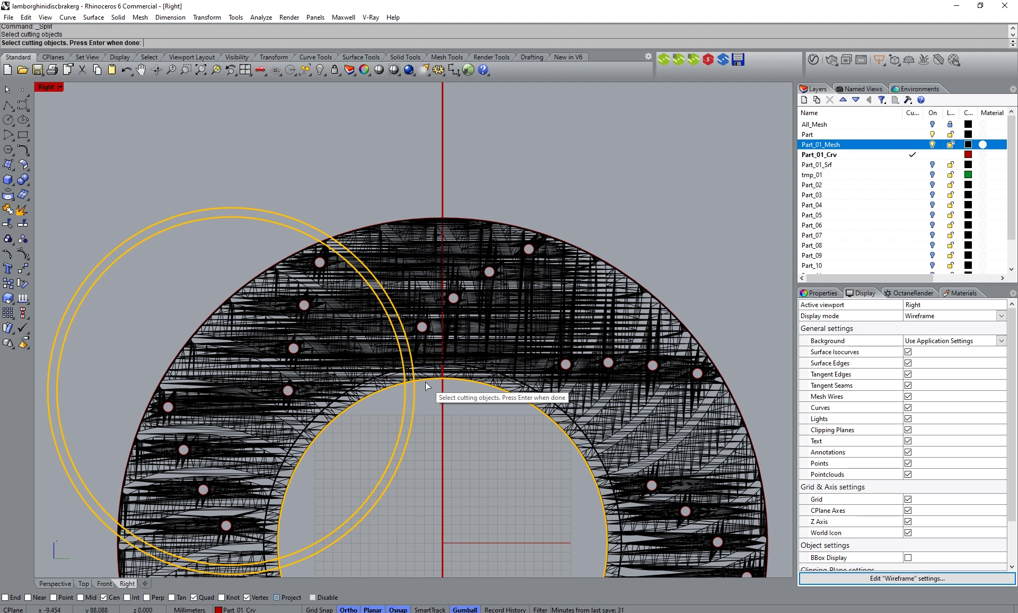
click(383, 221)
key(Return)
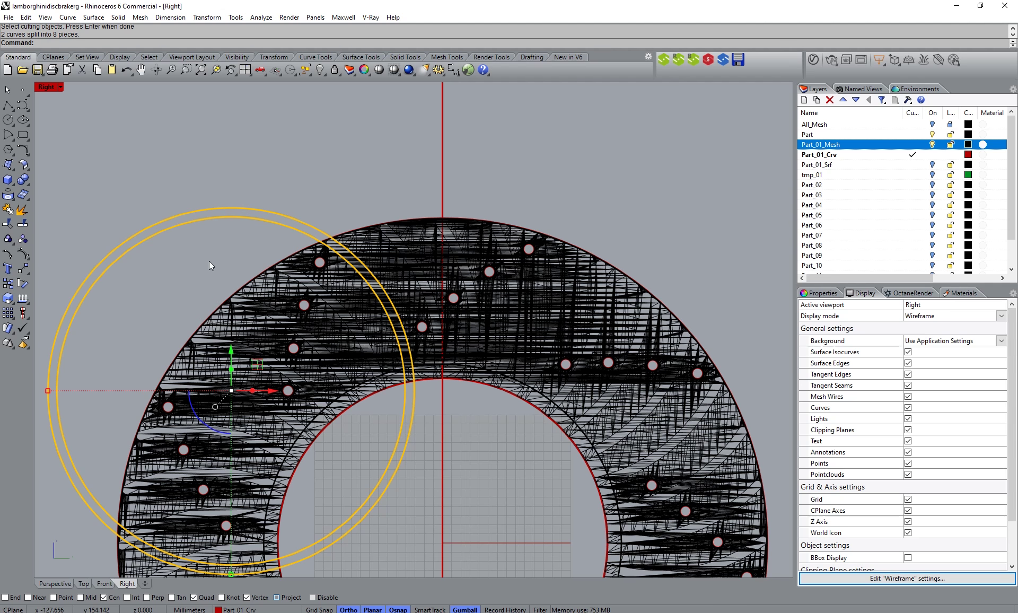
Step: Delete the split arc pieces outside the disc, inside the bore and across the ring's lower left, keeping only the upper pair
drag(217, 244, 174, 196)
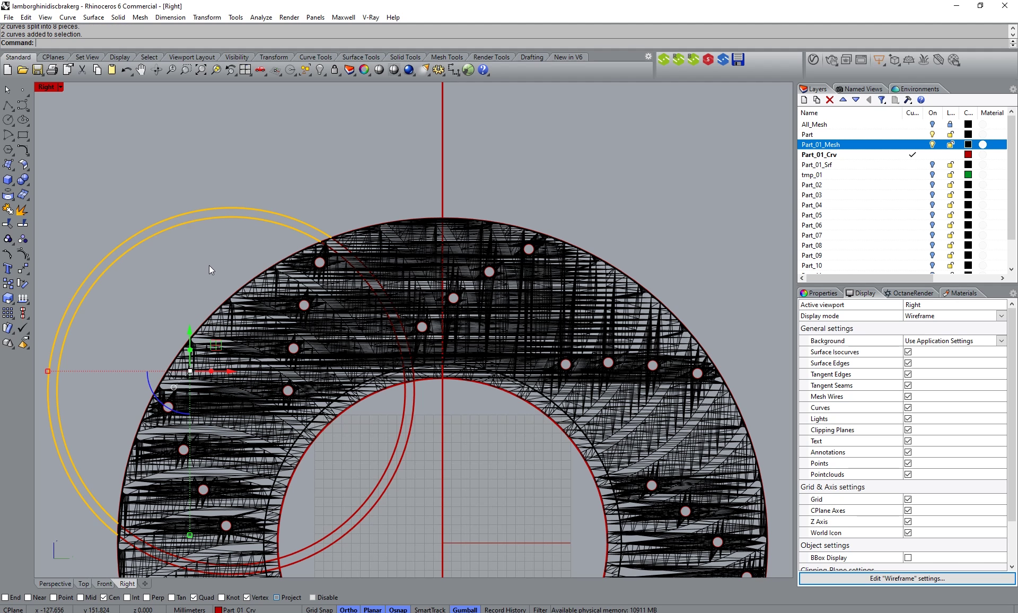
key(Delete)
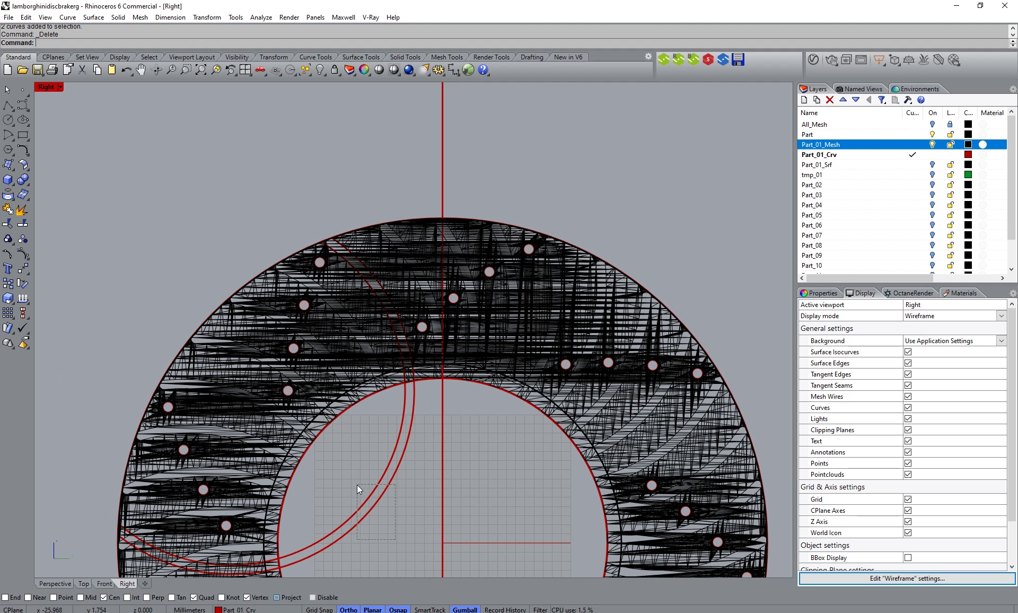
drag(358, 484, 357, 485)
key(Delete)
right_drag(358, 484, 359, 408)
drag(81, 423, 308, 530)
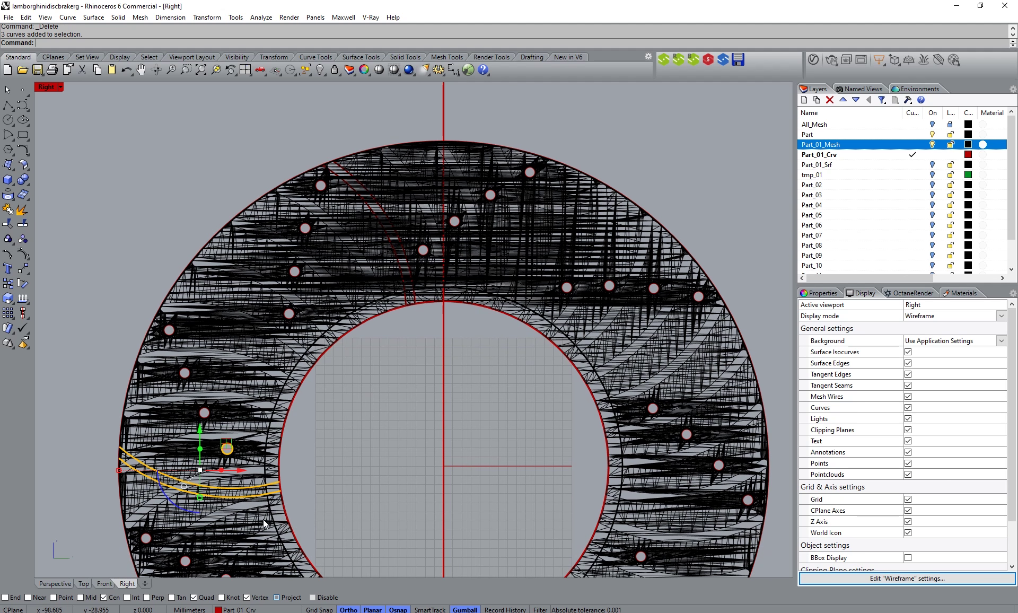
key(Delete)
Step: Hide the Part_01_Mesh layer and clear the curve selection
ctrl+right_drag(334, 481, 357, 261)
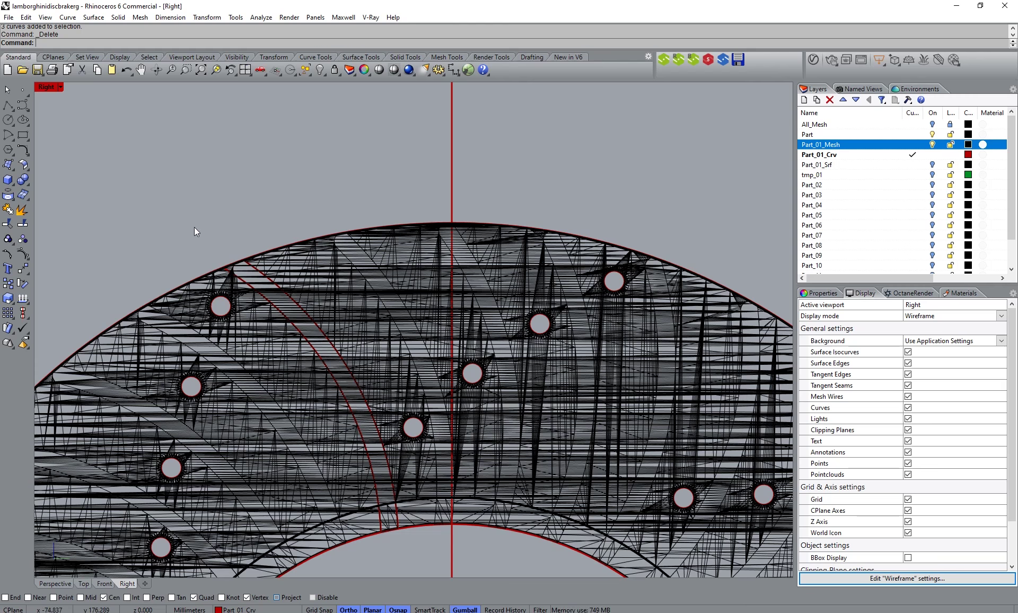
drag(194, 227, 403, 539)
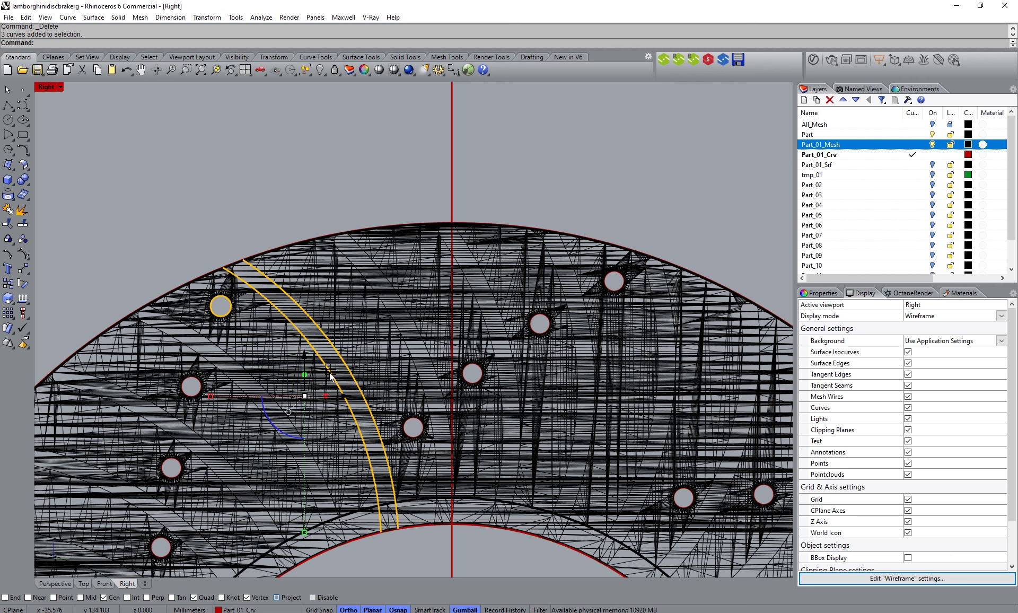
click(933, 145)
key(Escape)
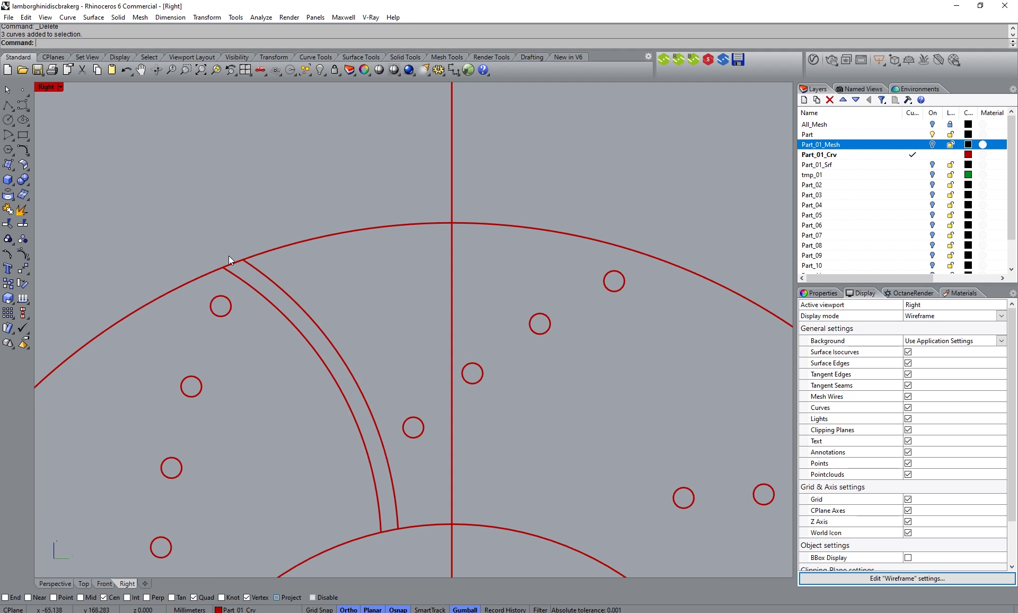
Step: Copy the disc's inner and outer circles, lock the originals and paste the copies in place
scroll(295, 273, down, 5)
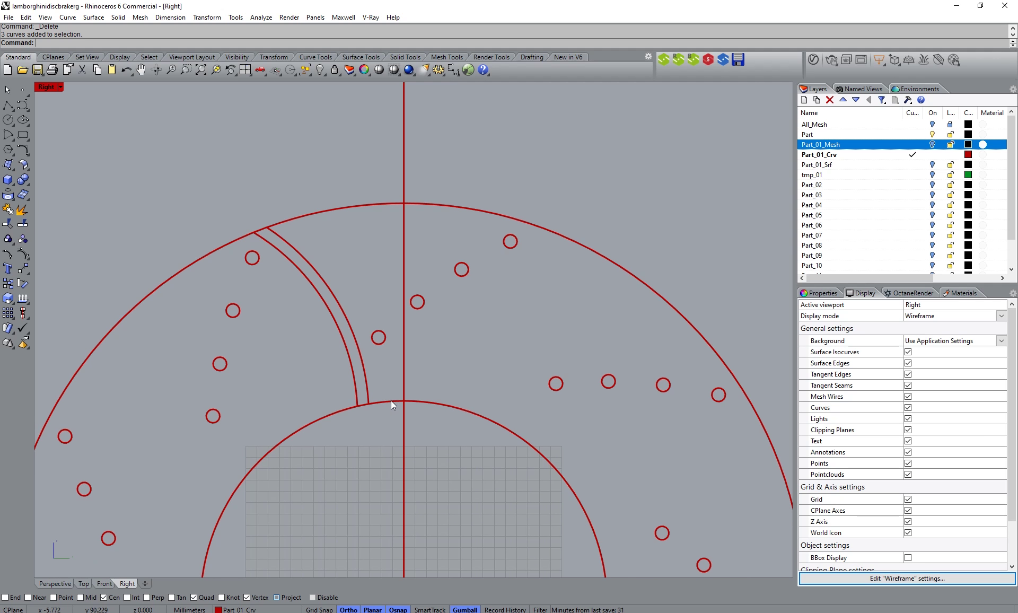
click(391, 402)
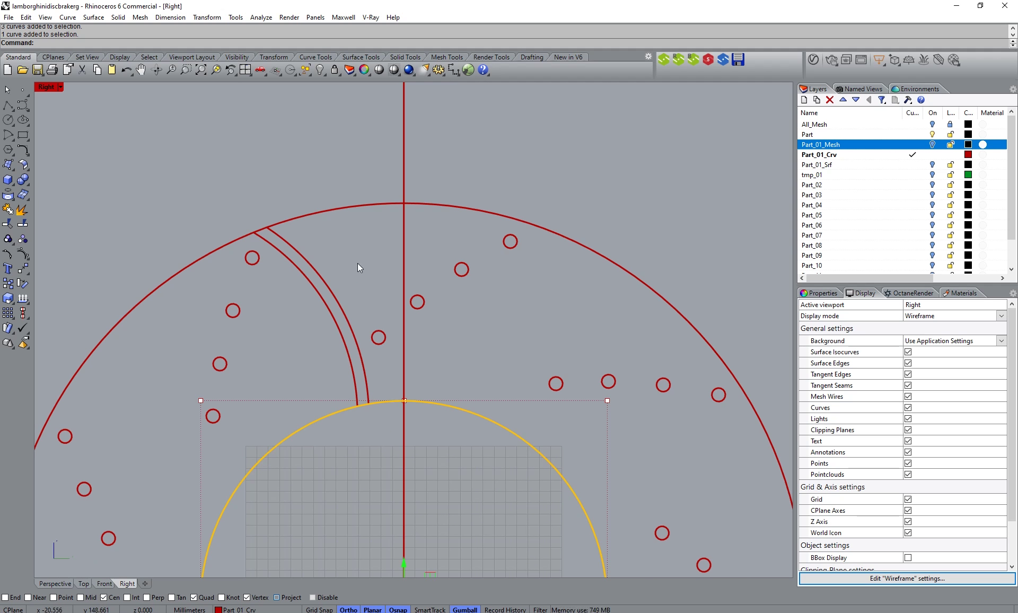
shift+click(364, 207)
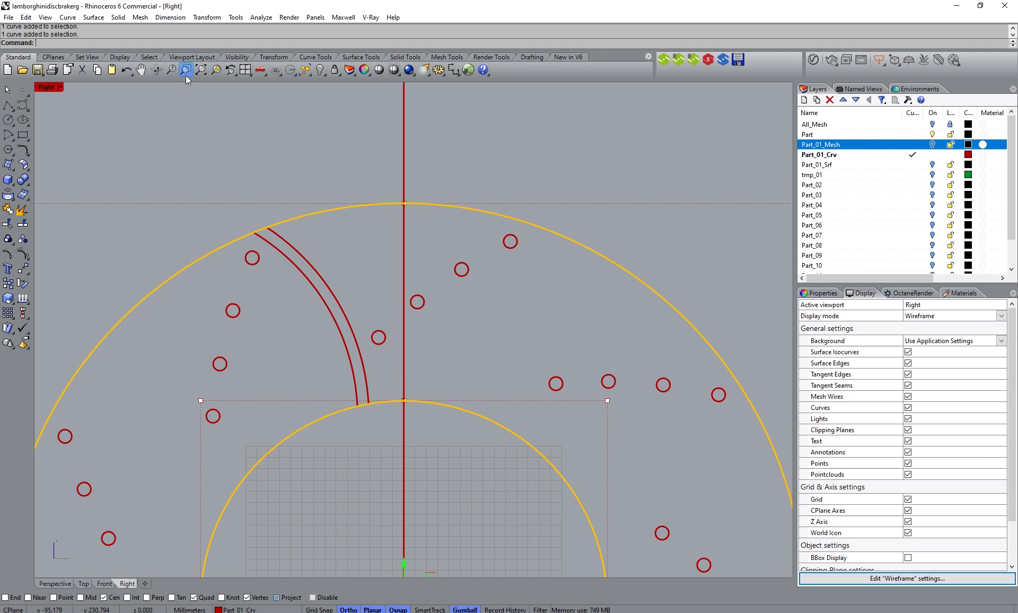
click(98, 70)
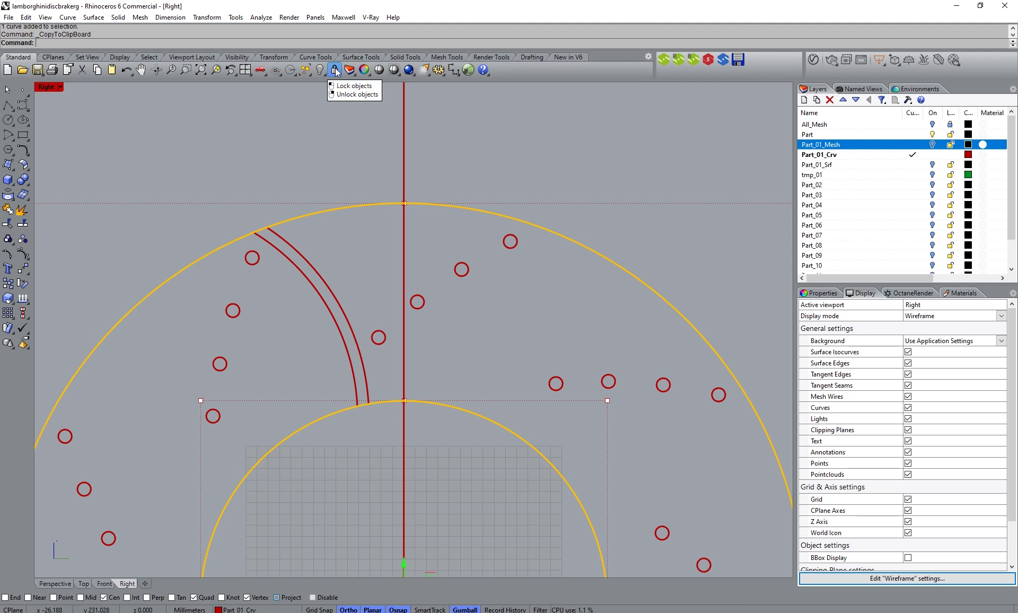
click(335, 70)
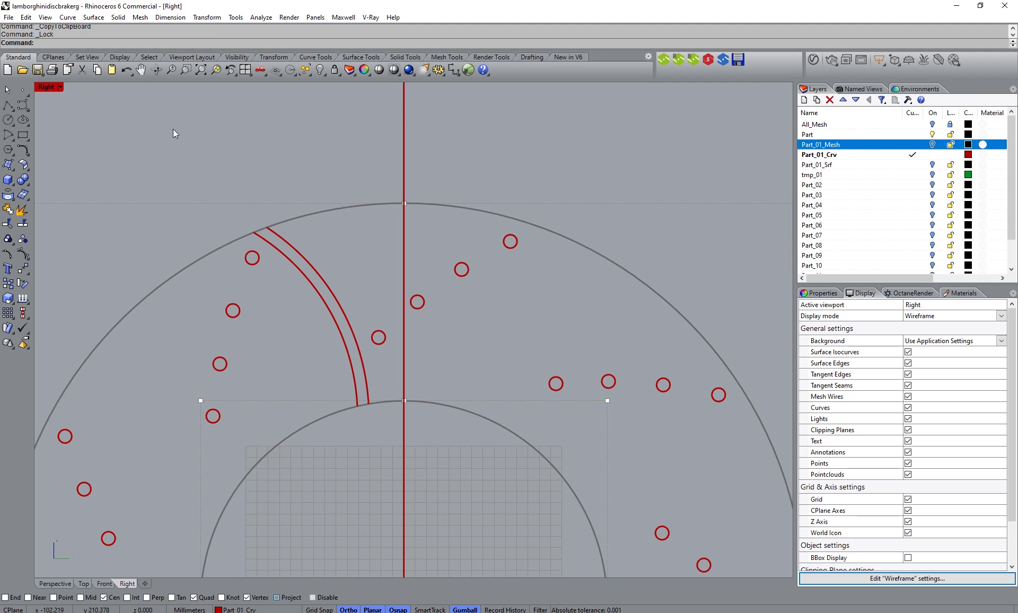
click(112, 70)
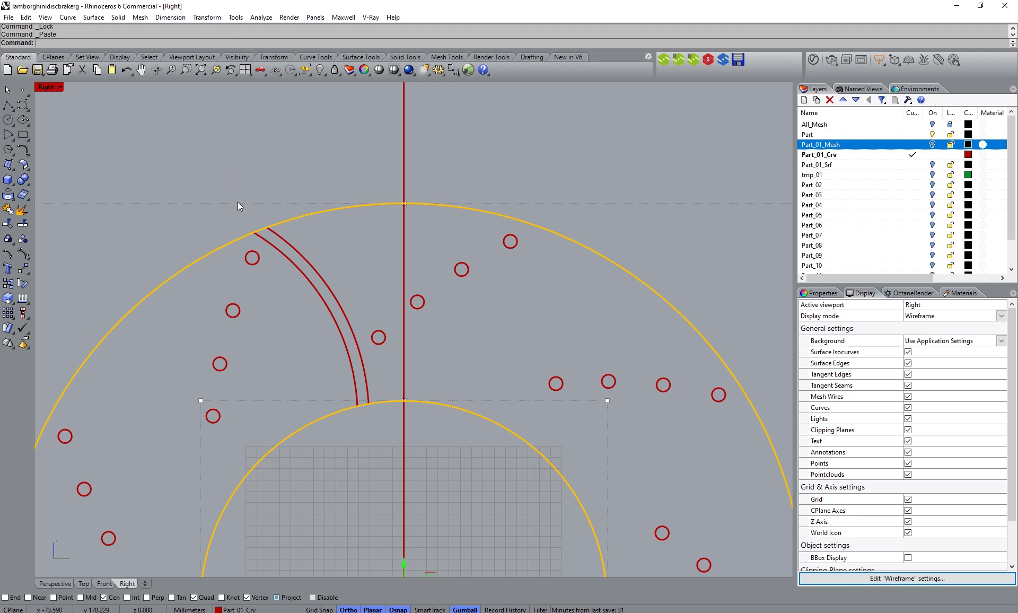
Step: Split the pasted disc circles with the two arcs and delete their long portions, leaving the short end segments
click(23, 223)
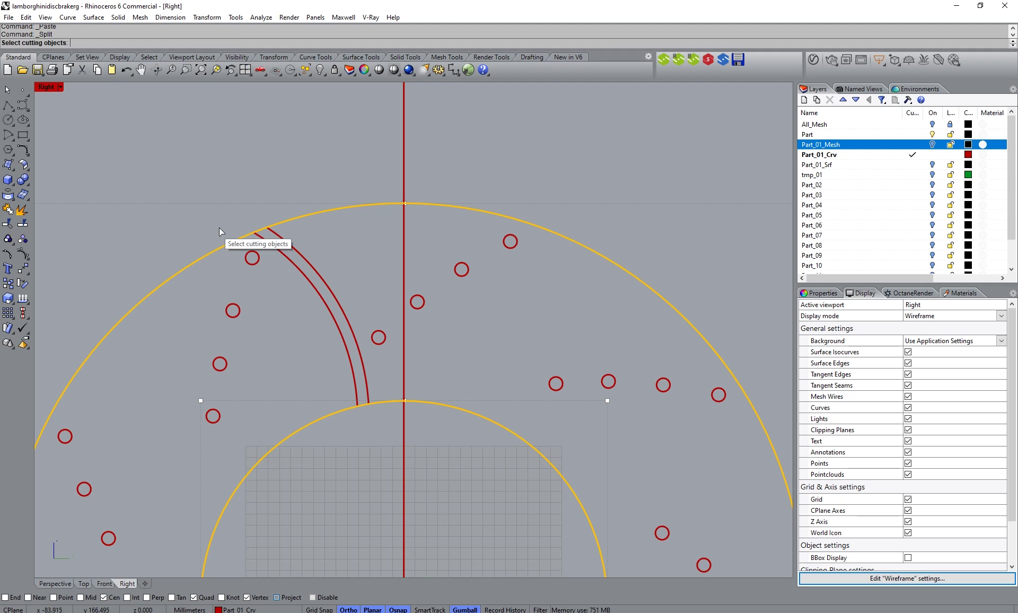
click(269, 241)
key(Return)
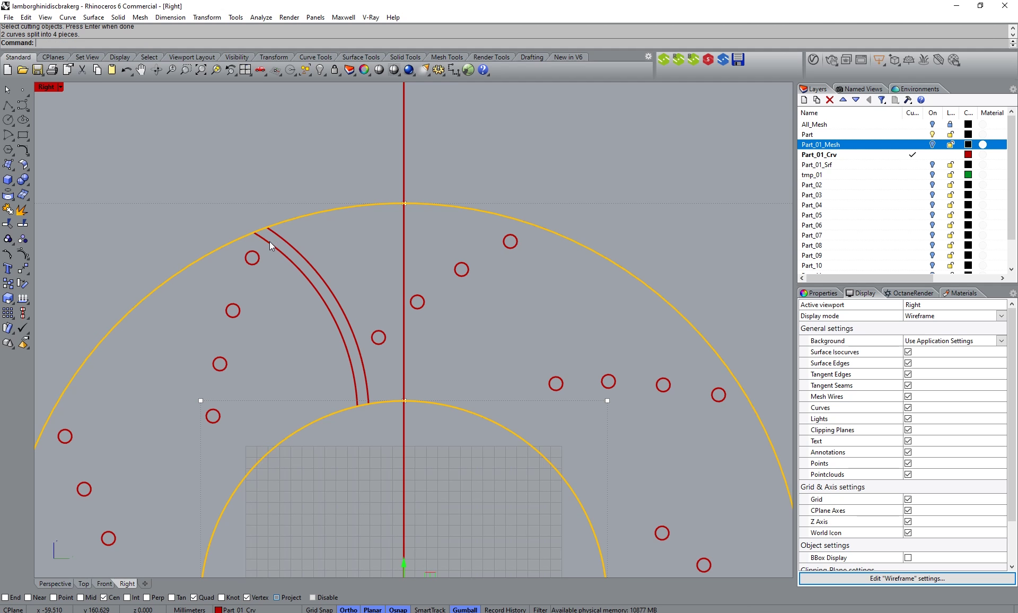
click(280, 225)
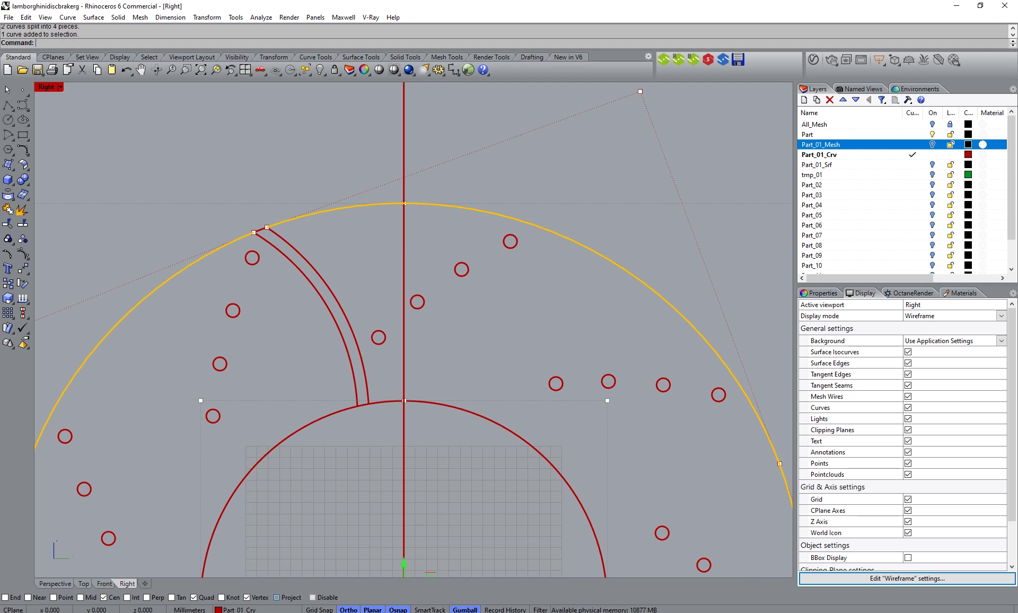
click(386, 402)
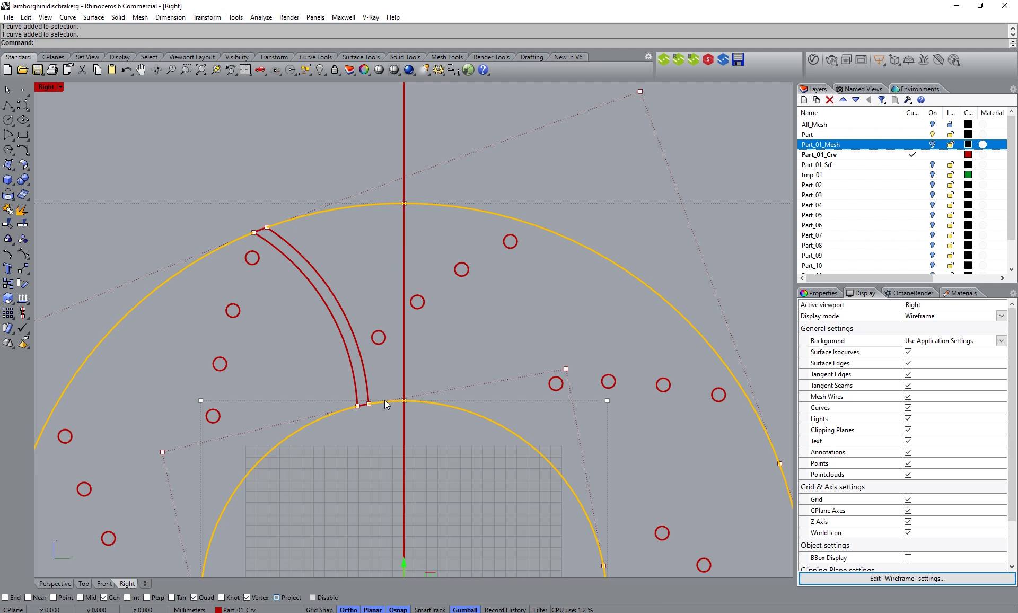
key(Delete)
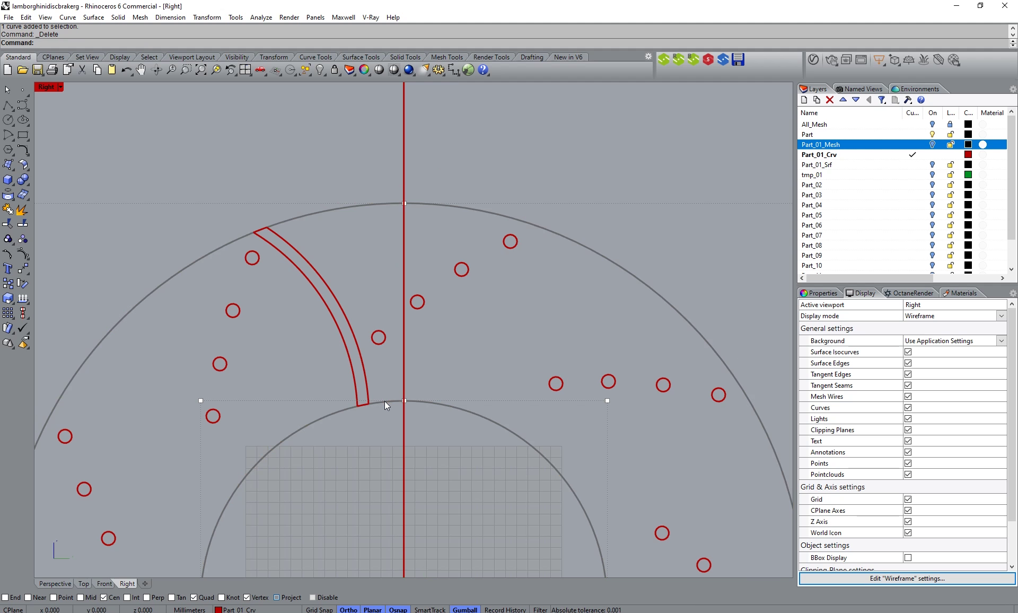
Step: Join the two arcs and their two end segments into one closed outline, and show the Part_01_Mesh layer again
drag(229, 176, 280, 244)
shift+click(301, 262)
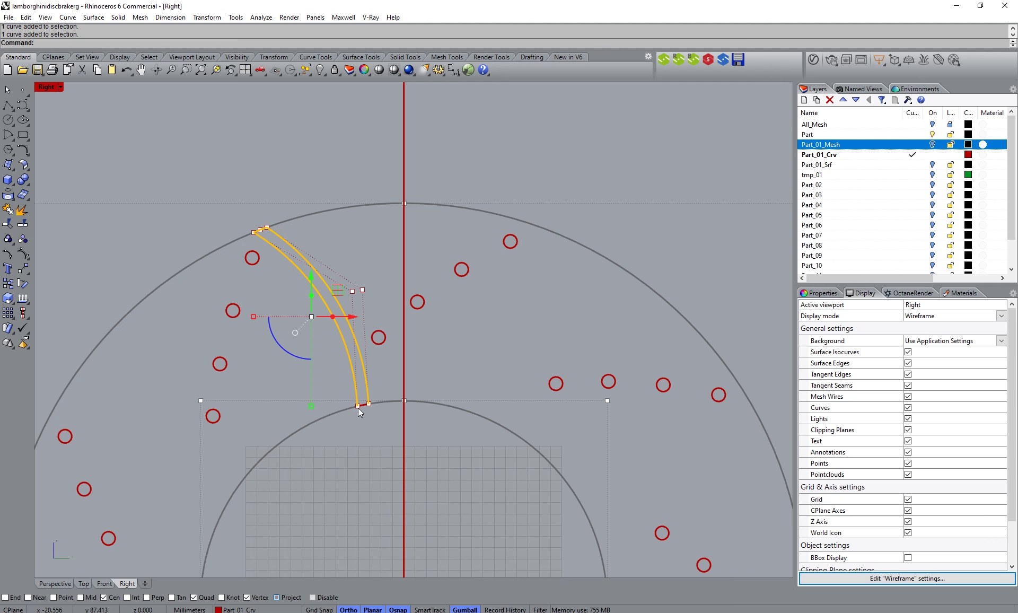
scroll(358, 408, up, 5)
shift+click(363, 403)
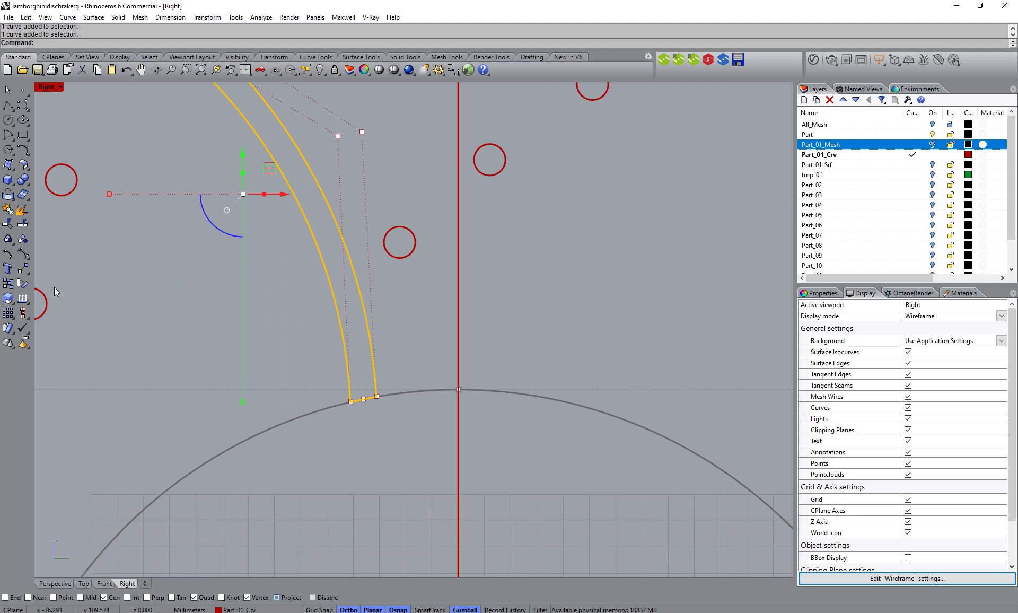
click(8, 209)
scroll(330, 396, down, 5)
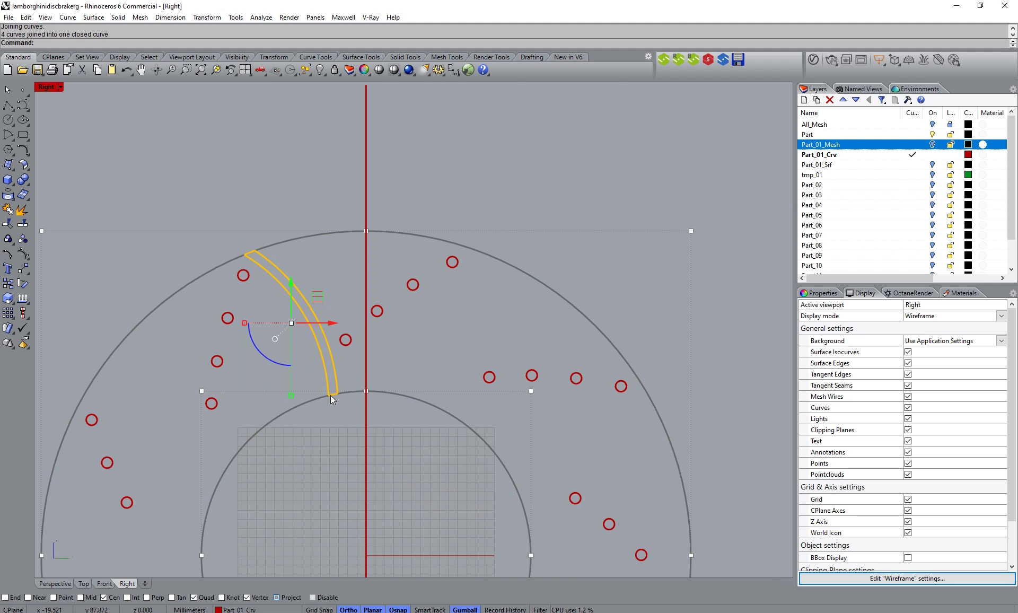
click(932, 144)
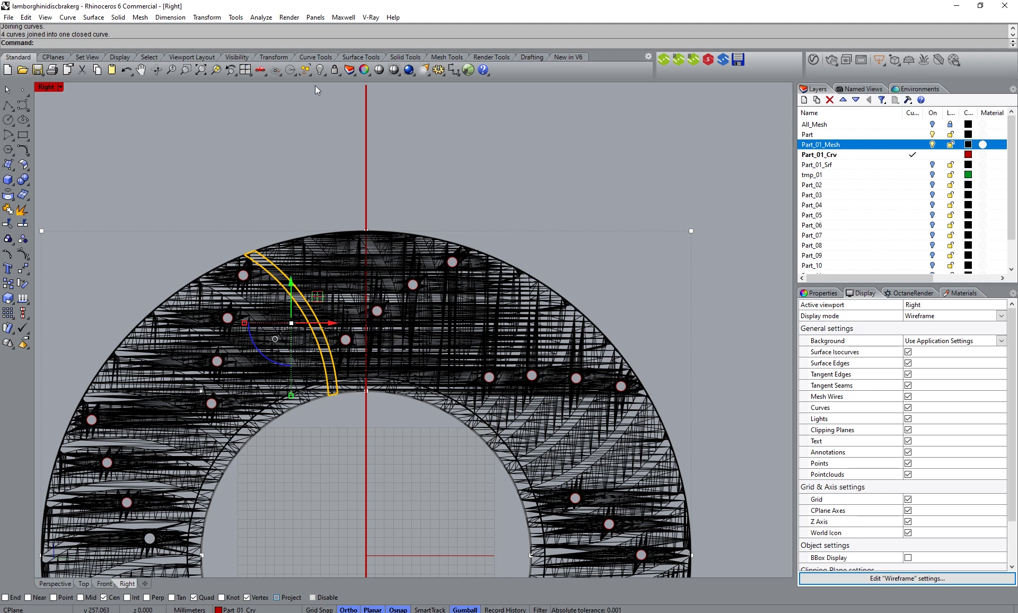
Step: Hide the Part_01_Mesh layer, unlock the disc's inner and outer circles, and clear the selection
click(932, 144)
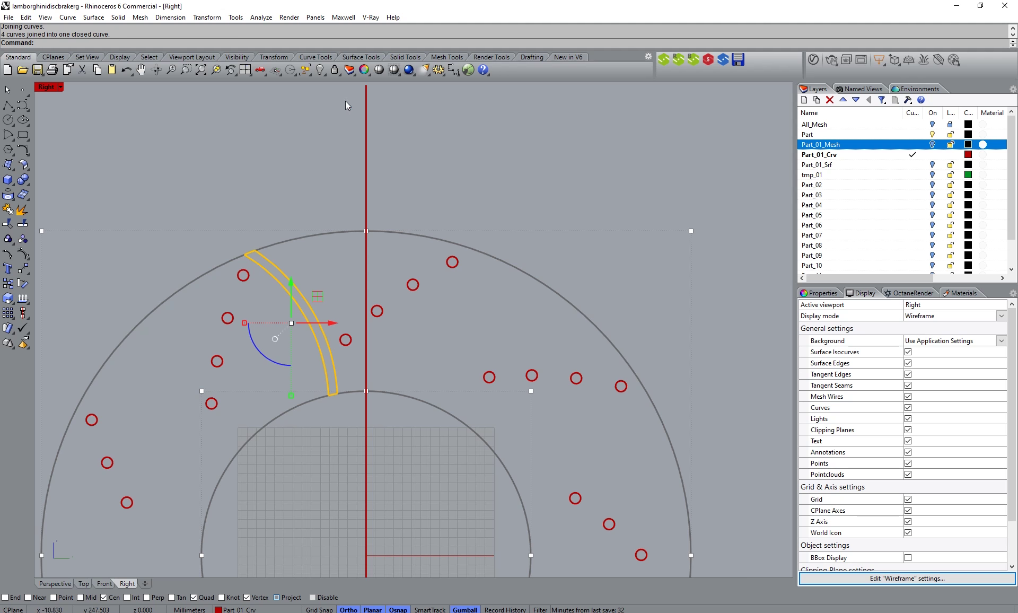
right_click(335, 70)
scroll(364, 169, down, 3)
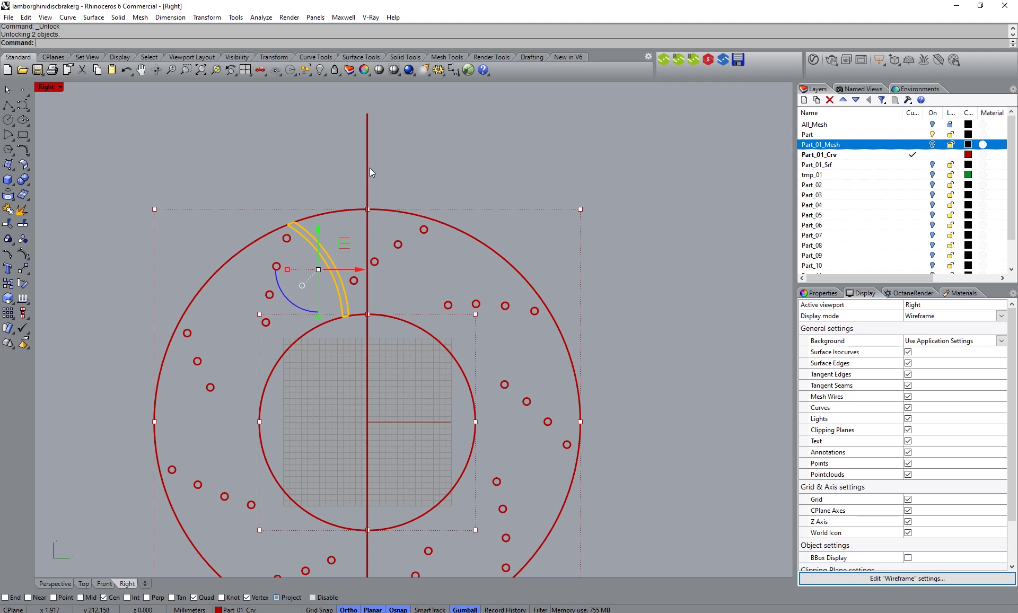
key(Escape)
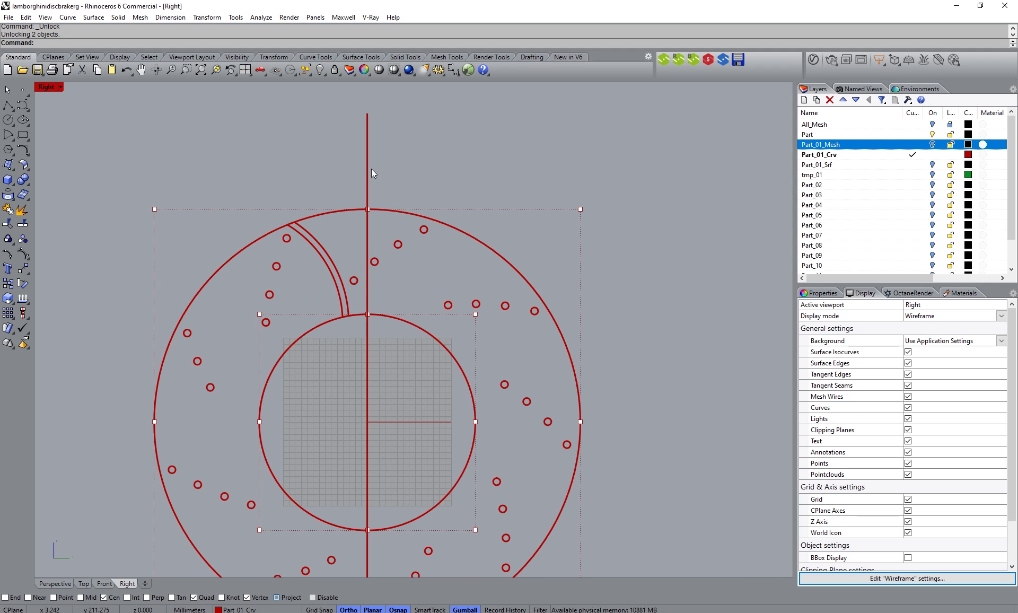
key(Escape)
scroll(355, 266, up, 2)
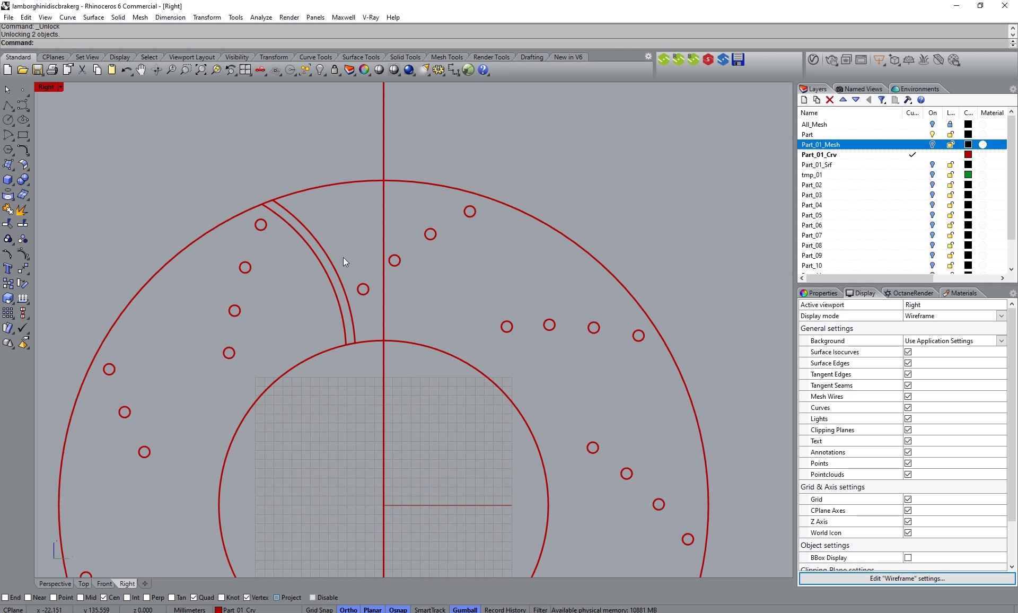
Step: Show the Part_01_Mesh layer and start a polar array of the closed vane outline about origin 0 with 10 items over 360 degrees
click(306, 253)
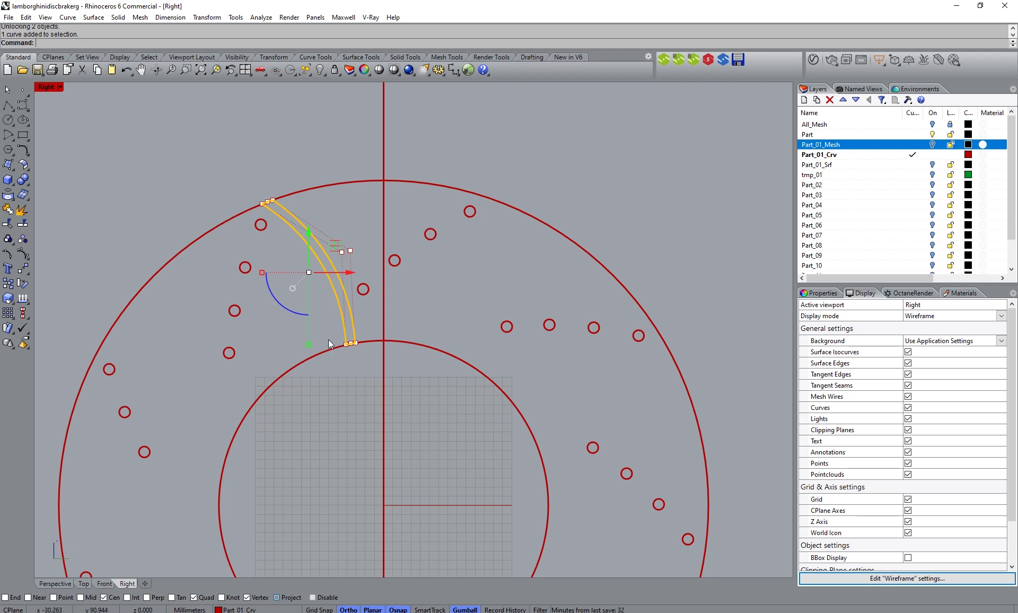
scroll(329, 344, down, 3)
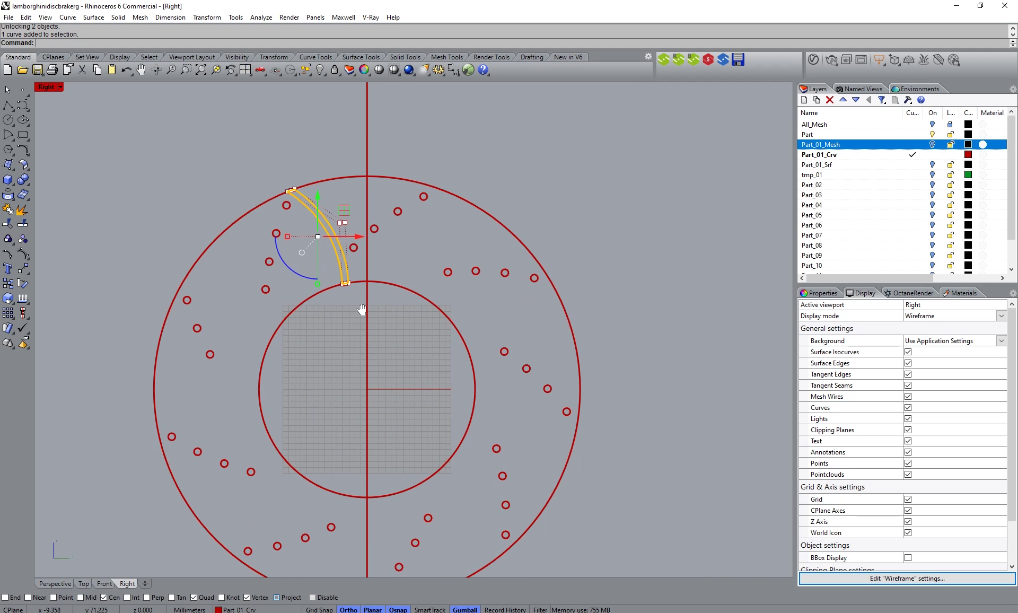
click(933, 144)
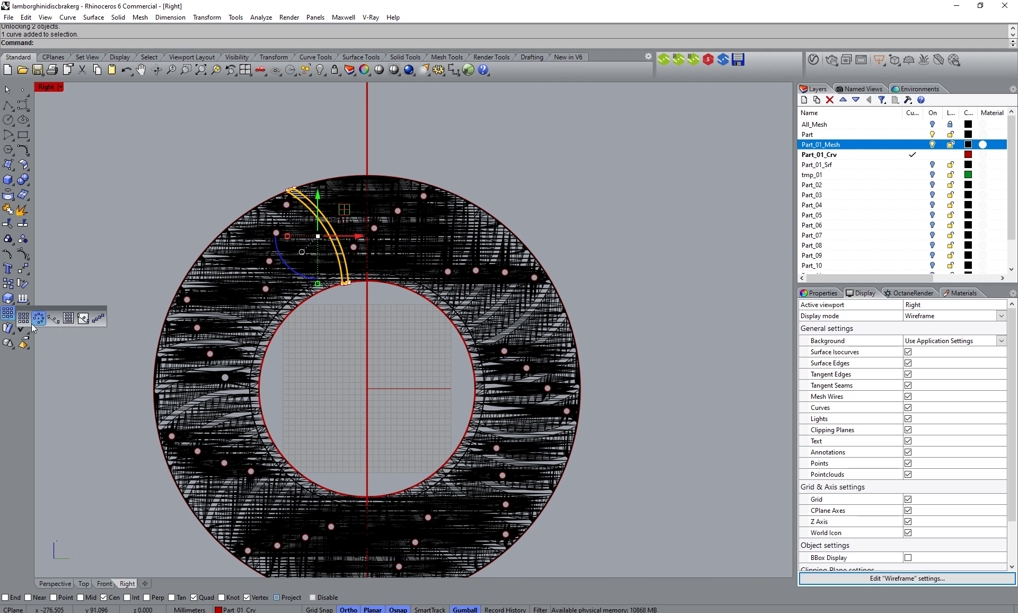
click(22, 313)
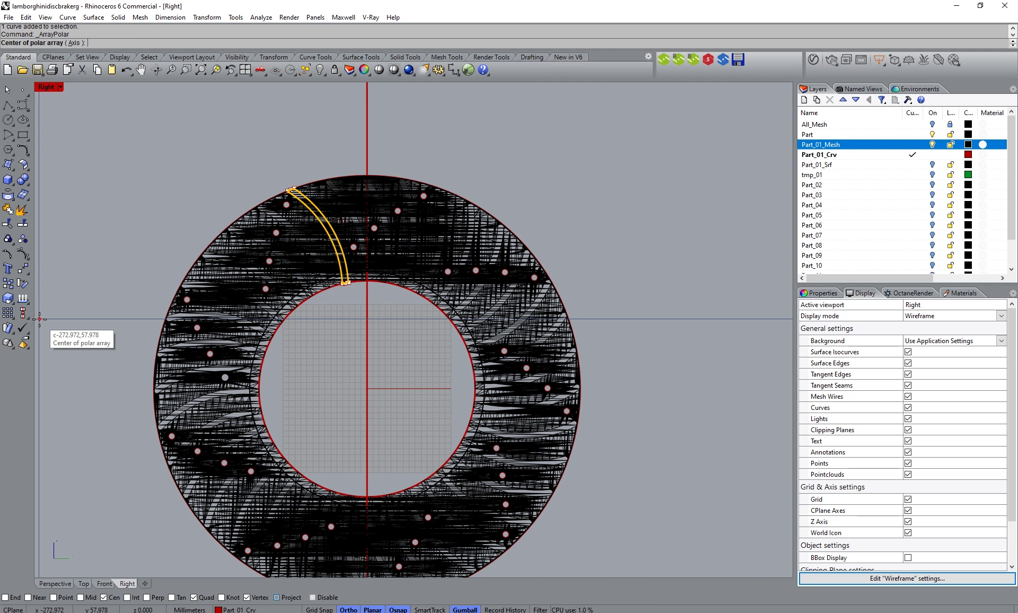
text(0)
key(Return)
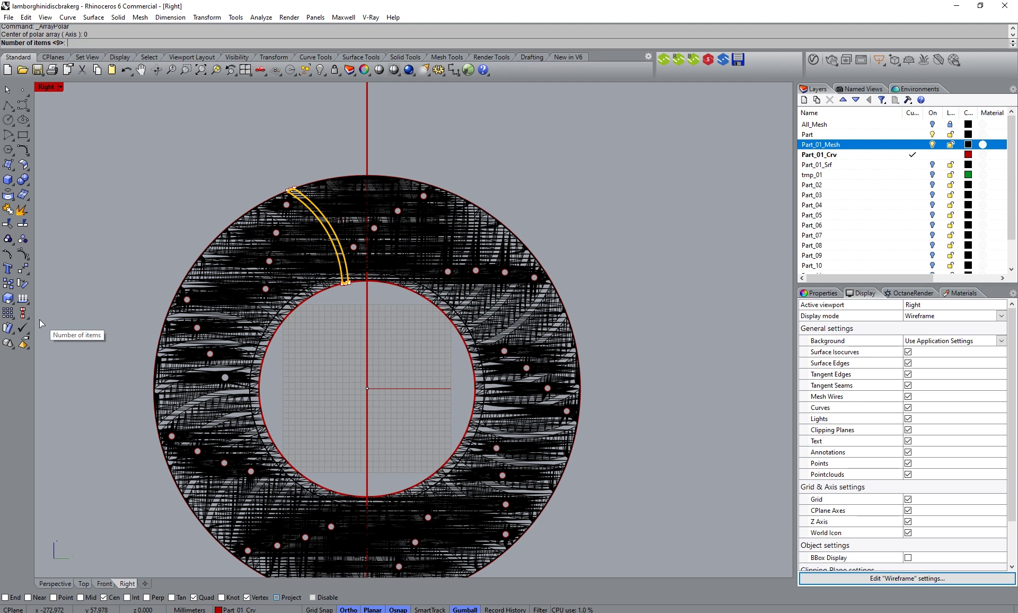
scroll(354, 222, up, 1)
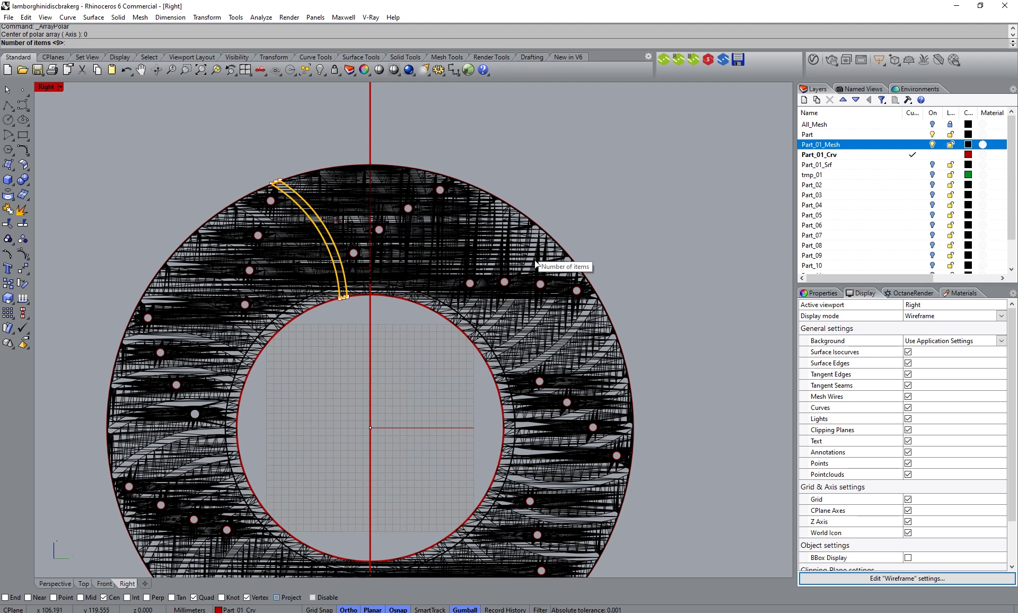
scroll(476, 214, up, 3)
right_drag(329, 281, 490, 319)
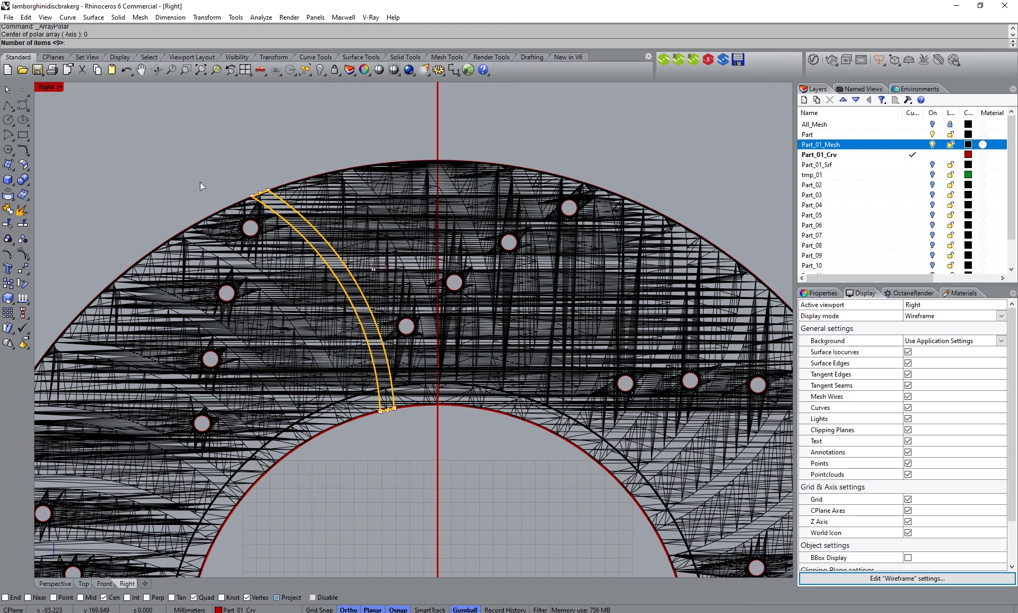
text(10)
key(Return)
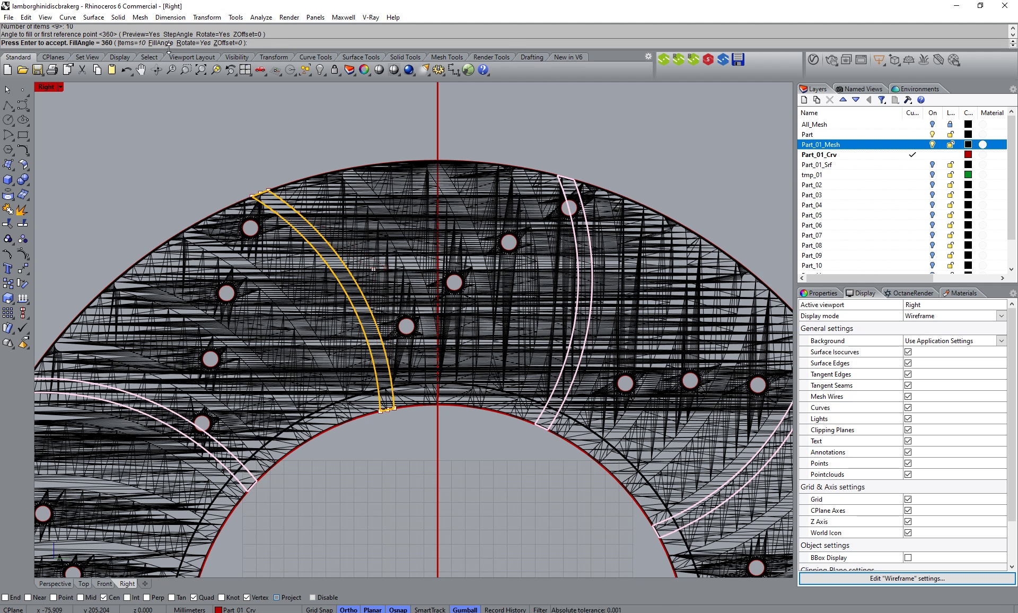
Step: Try 20 and 30 items for the vane's polar array, comparing the preview with the mesh vanes
click(129, 43)
text(2)
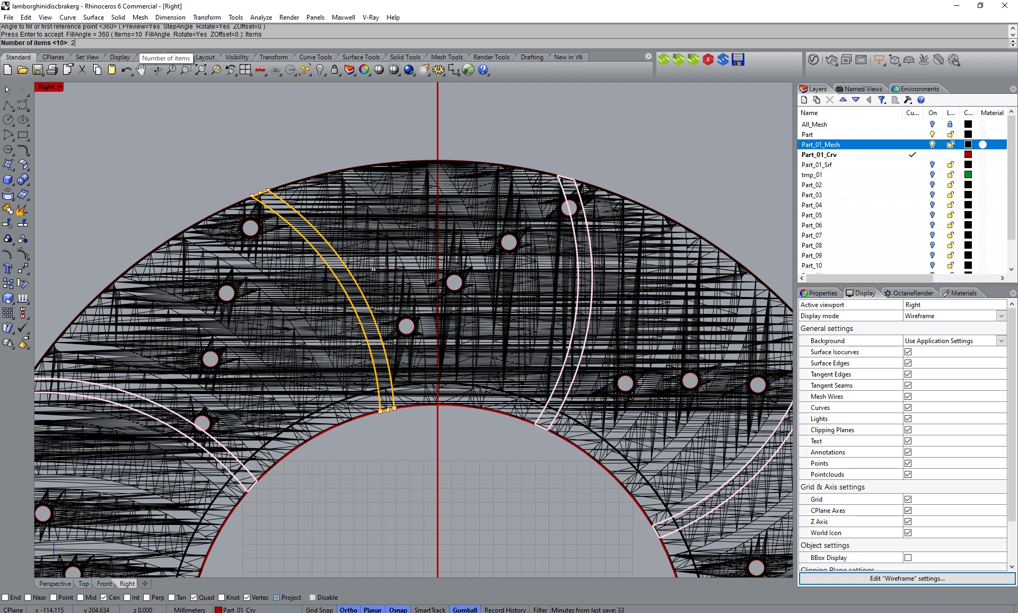
text(0)
key(Return)
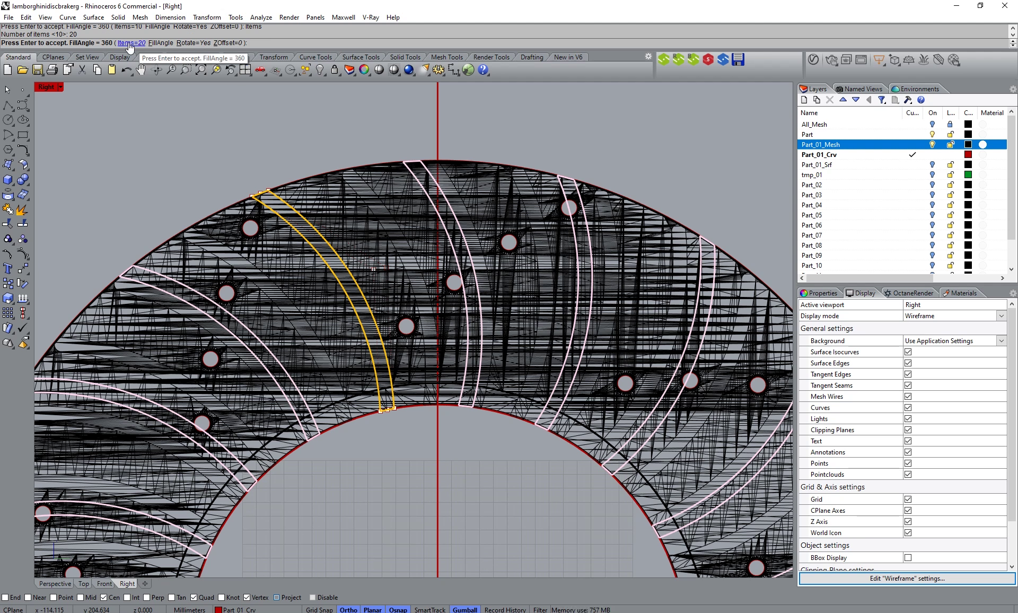
click(130, 44)
key(Return)
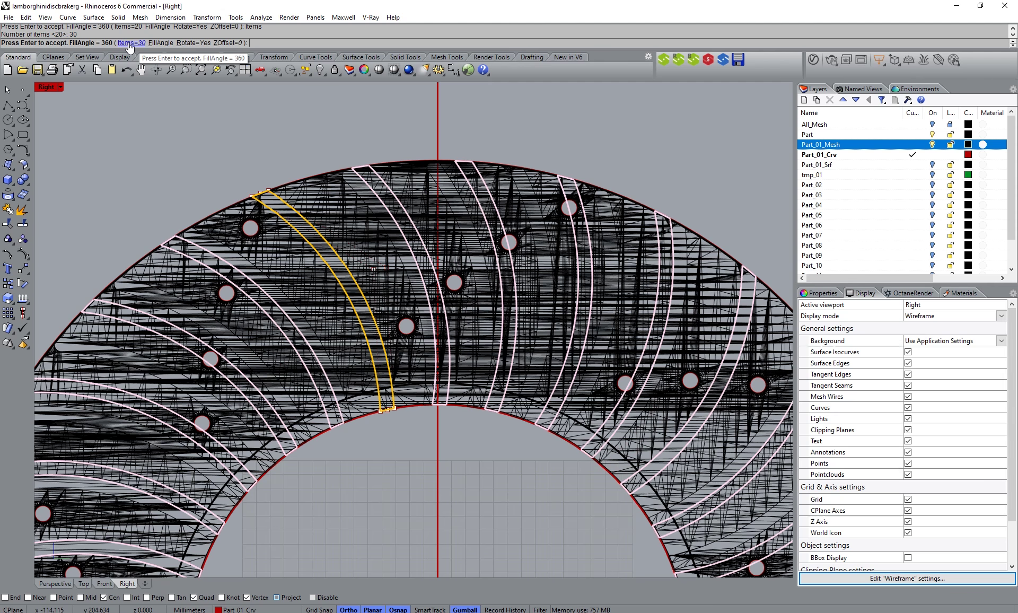
Step: Set the vane's polar array to 36 items over 360 degrees and accept it
click(131, 44)
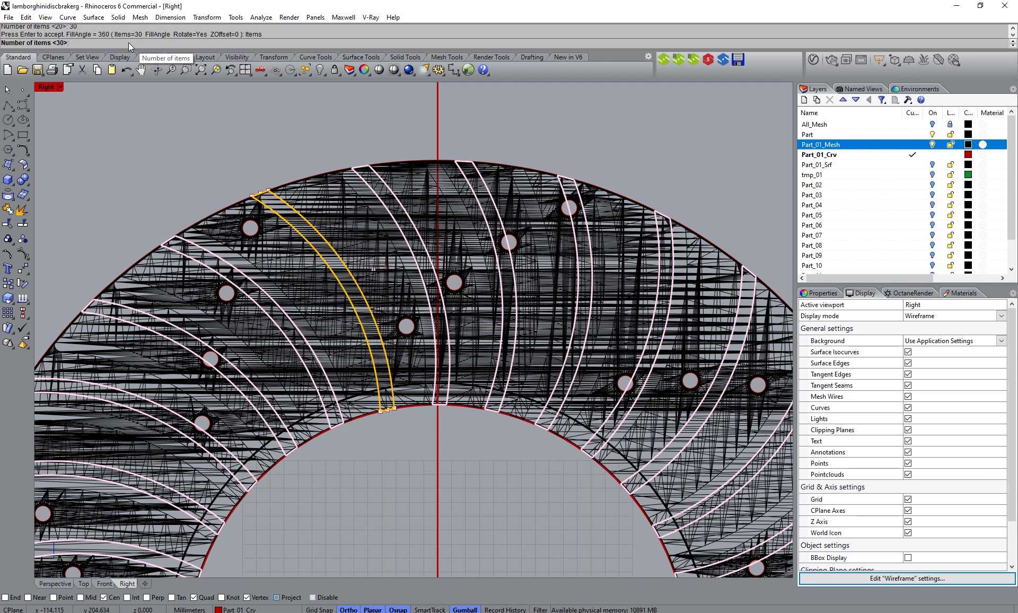
text(36)
key(Return)
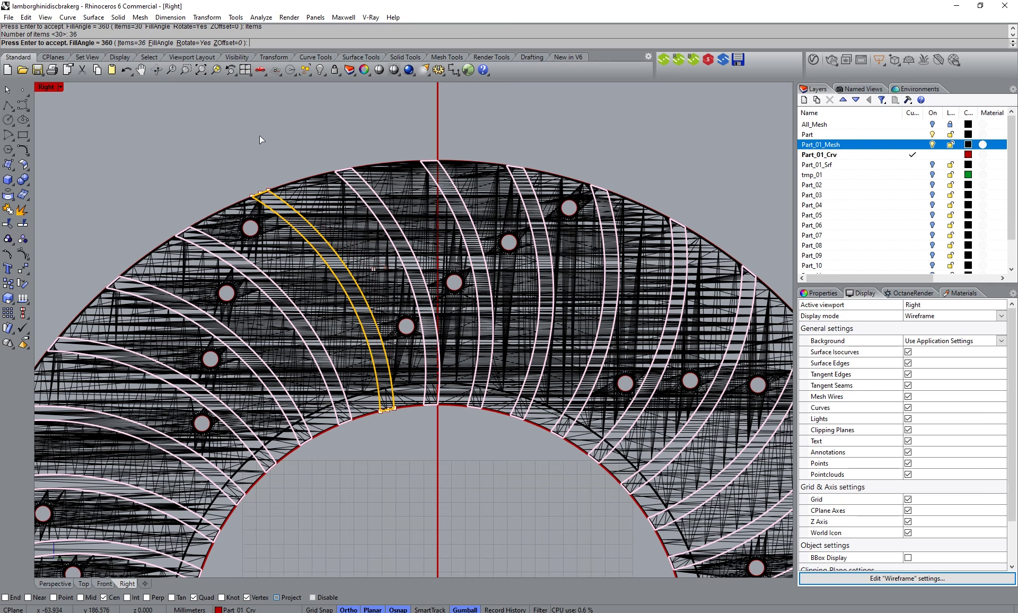
key(Return)
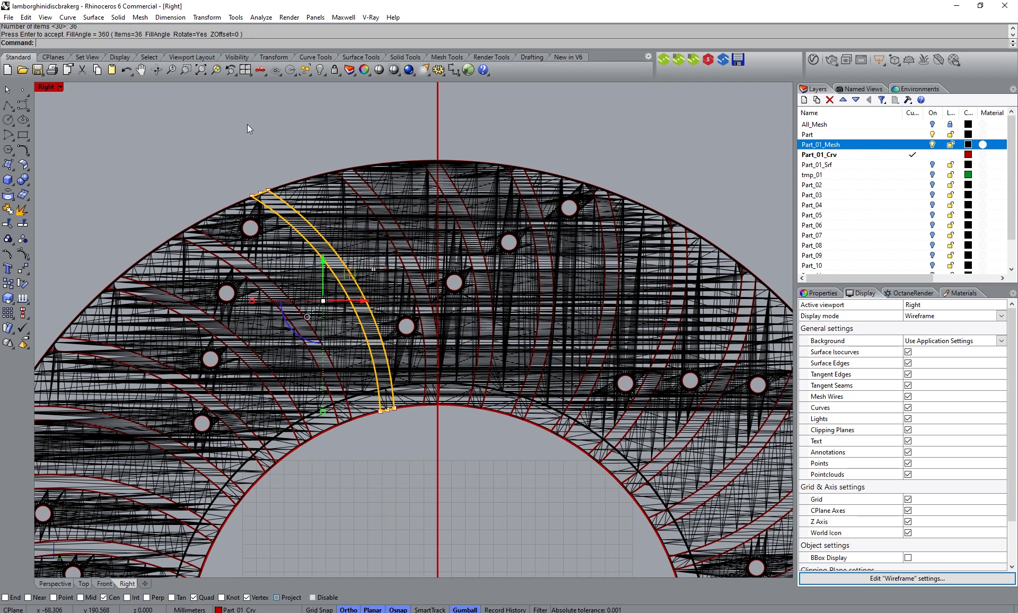
Step: Hide the Part_01_Mesh layer to leave only the arrayed vane curves and the disc curves
scroll(247, 124, down, 6)
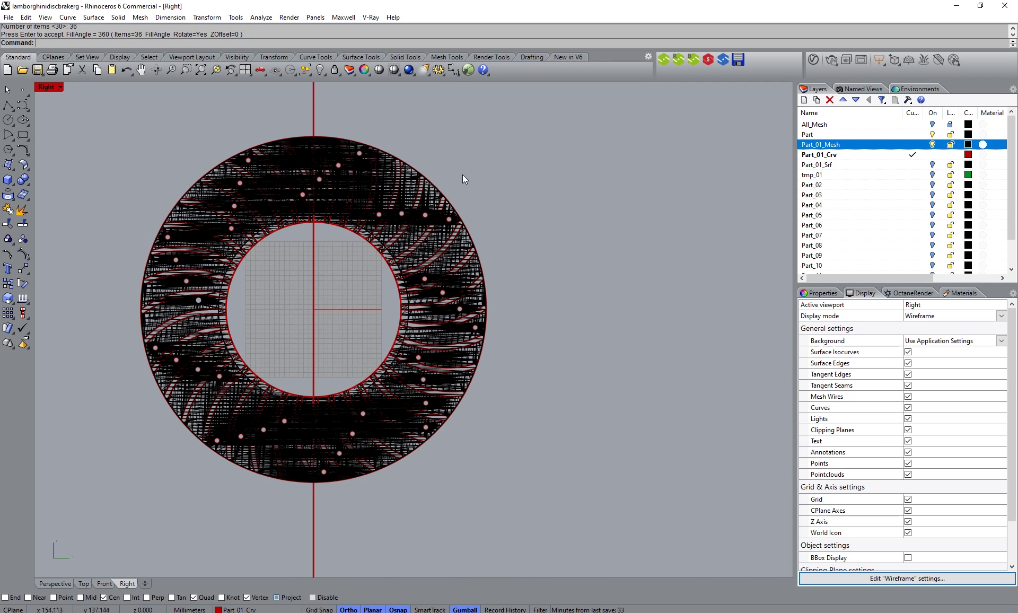
right_drag(463, 174, 509, 200)
click(932, 144)
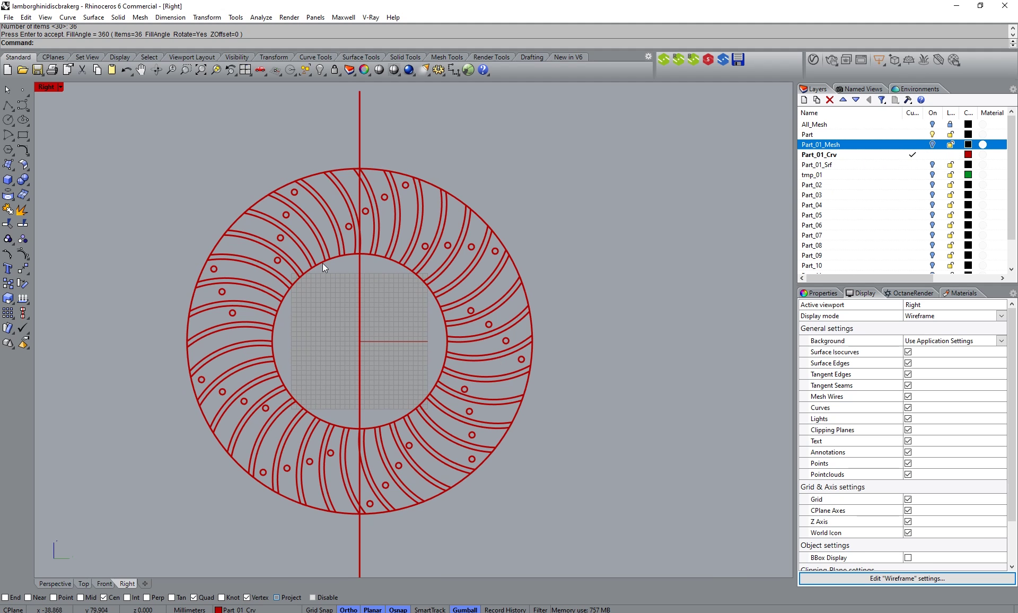
click(335, 237)
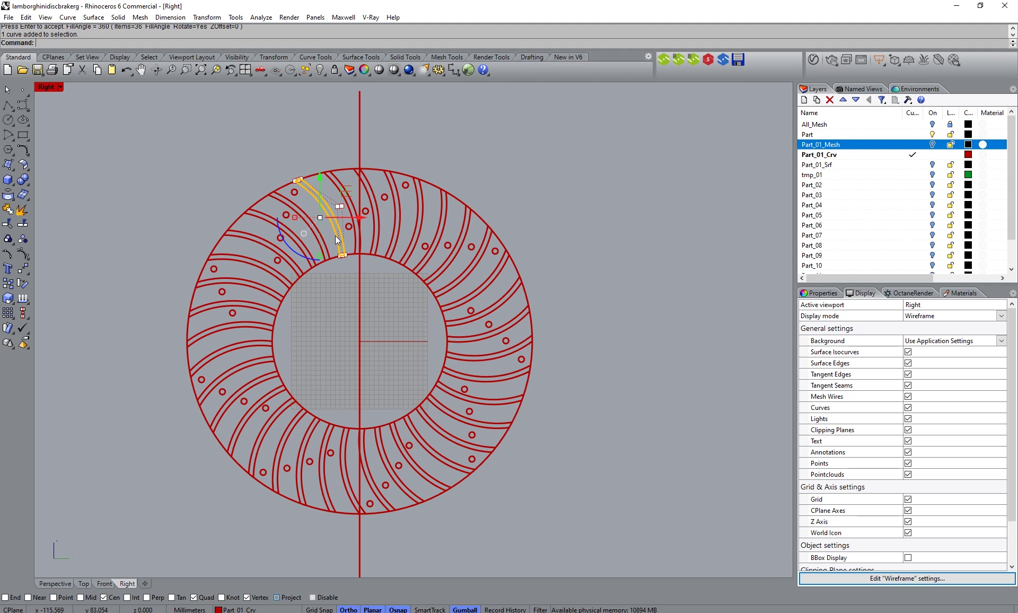
scroll(342, 215, up, 2)
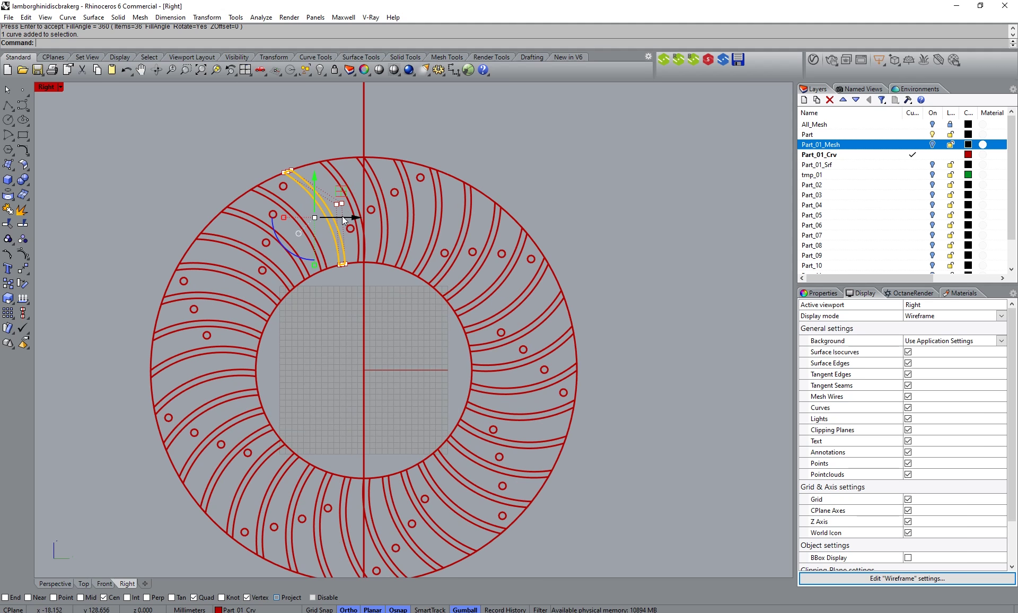
shift+click(331, 174)
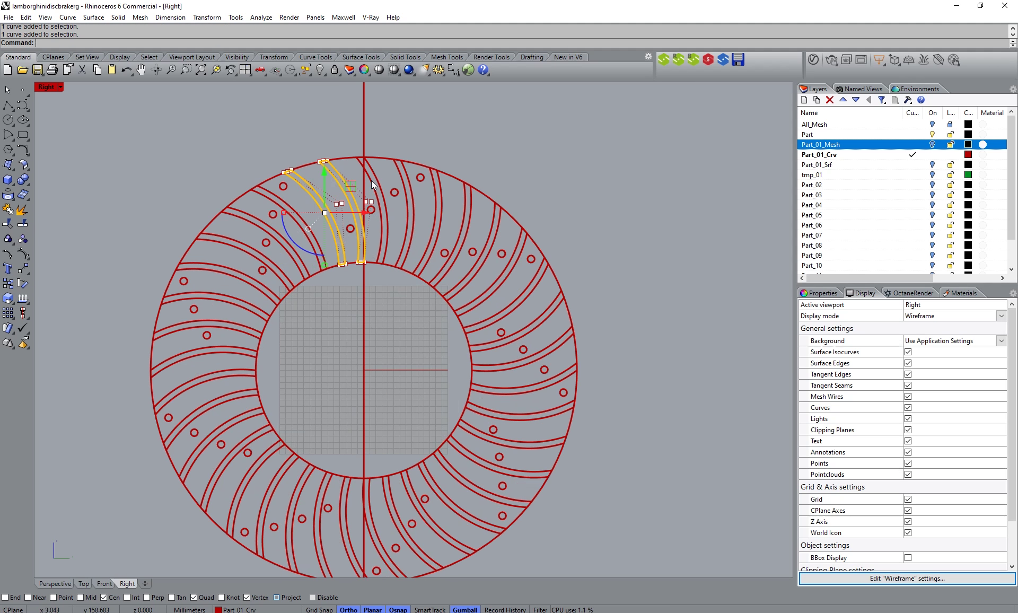
scroll(379, 179, down, 3)
key(Escape)
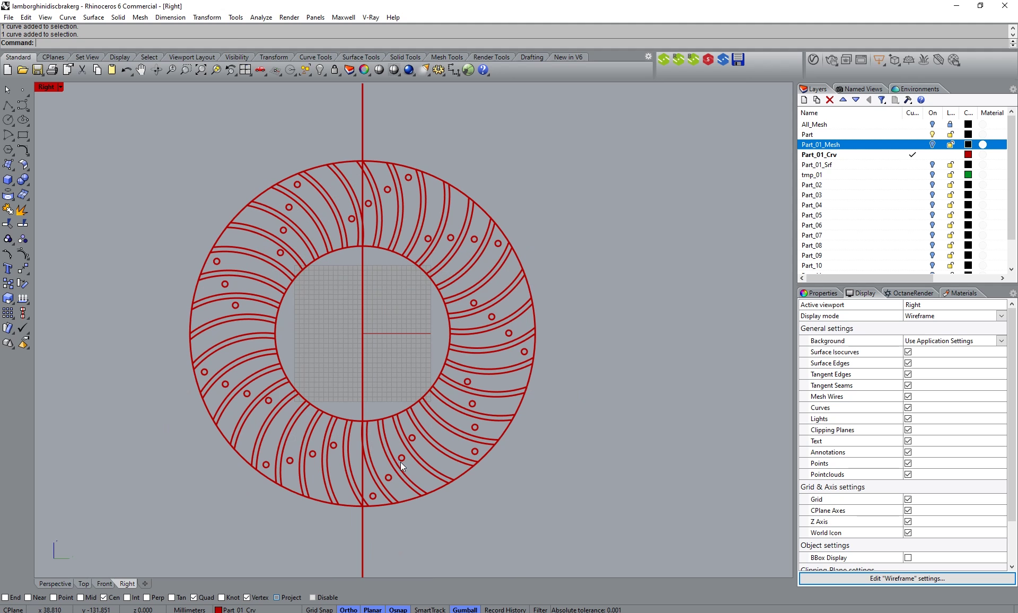
Step: Lock the disc's outer and inner circles
click(434, 484)
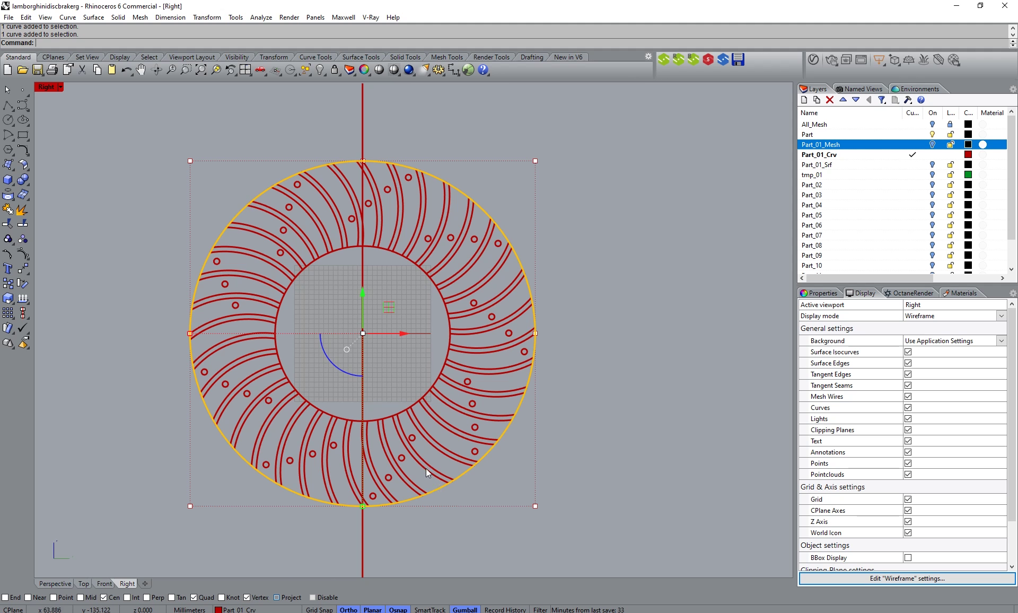
shift+click(401, 411)
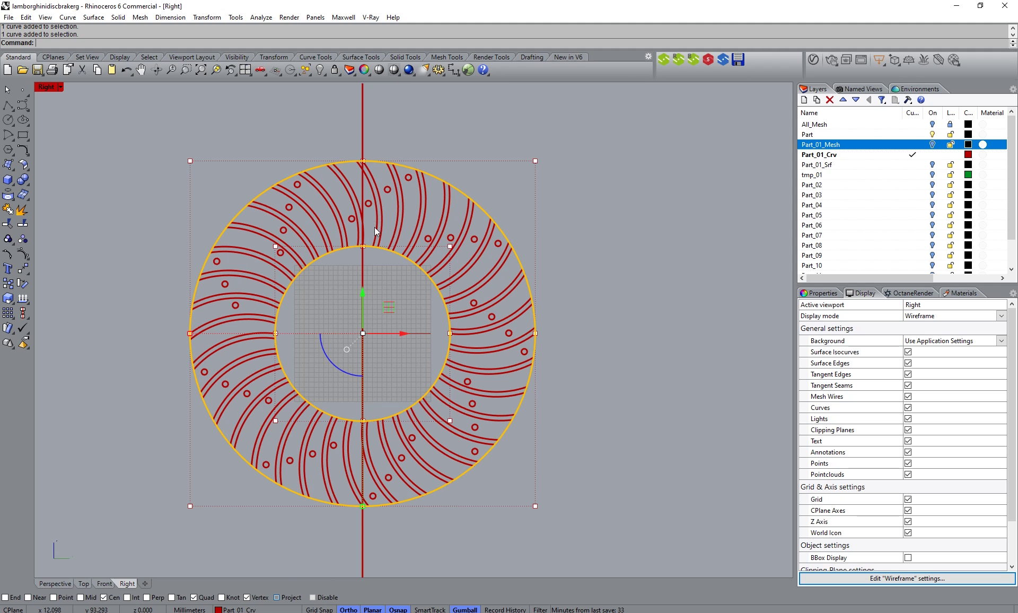
click(334, 70)
key(Up)
key(Up)
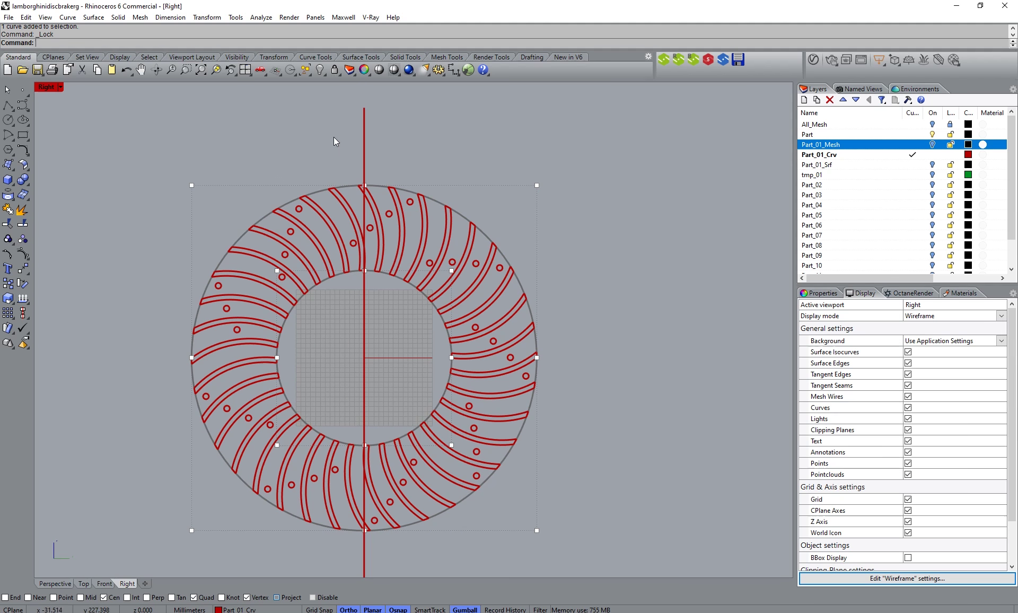
Step: Lock the vertical centre line that runs through the disc
click(364, 130)
key(Return)
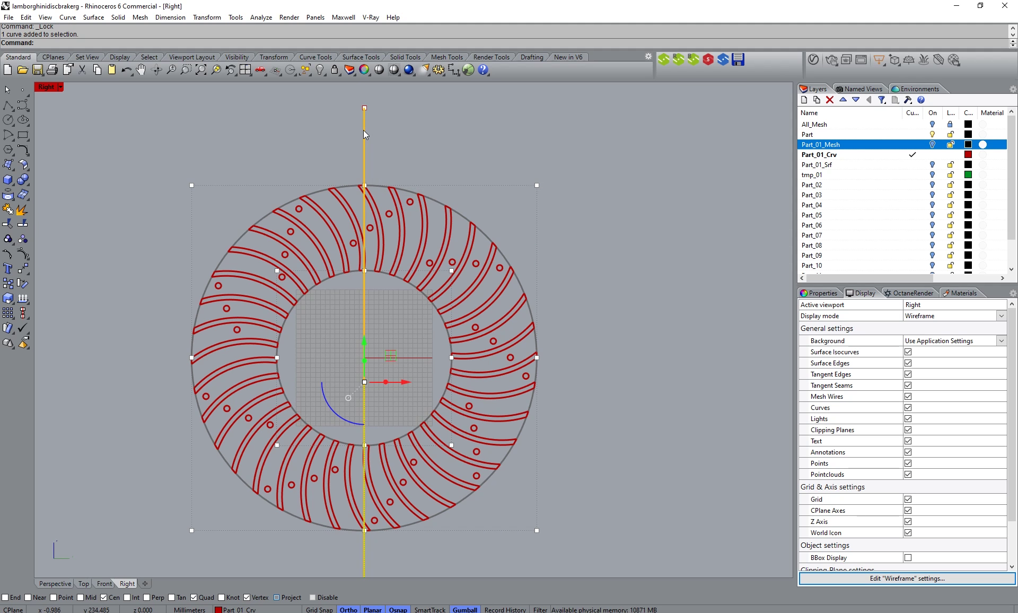
key(Return)
click(364, 156)
key(Return)
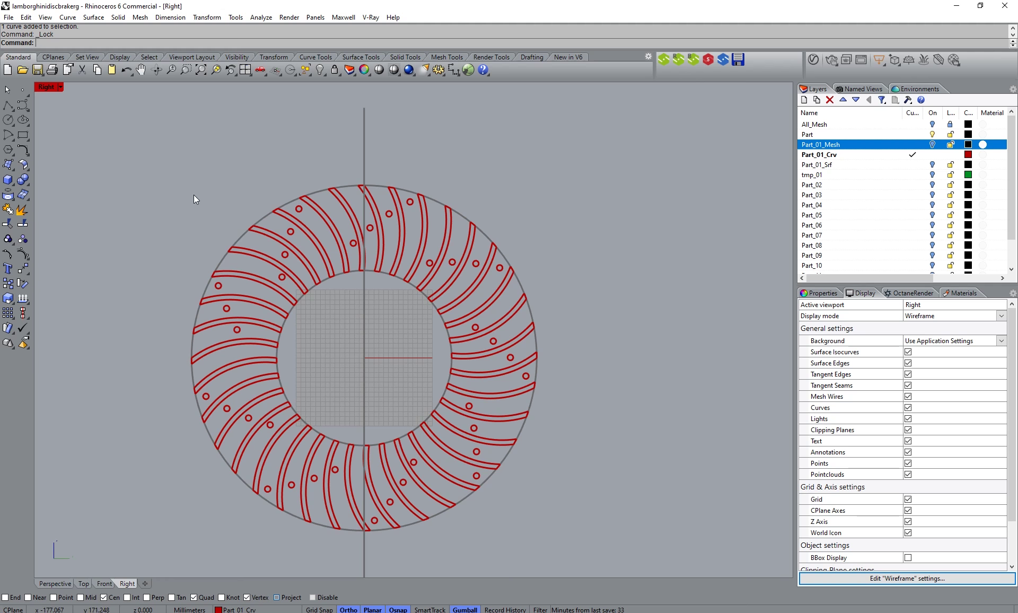
Step: Select the small drill-hole circles across the upper half of the disc, leaving the vane outlines out of the selection
scroll(214, 283, up, 4)
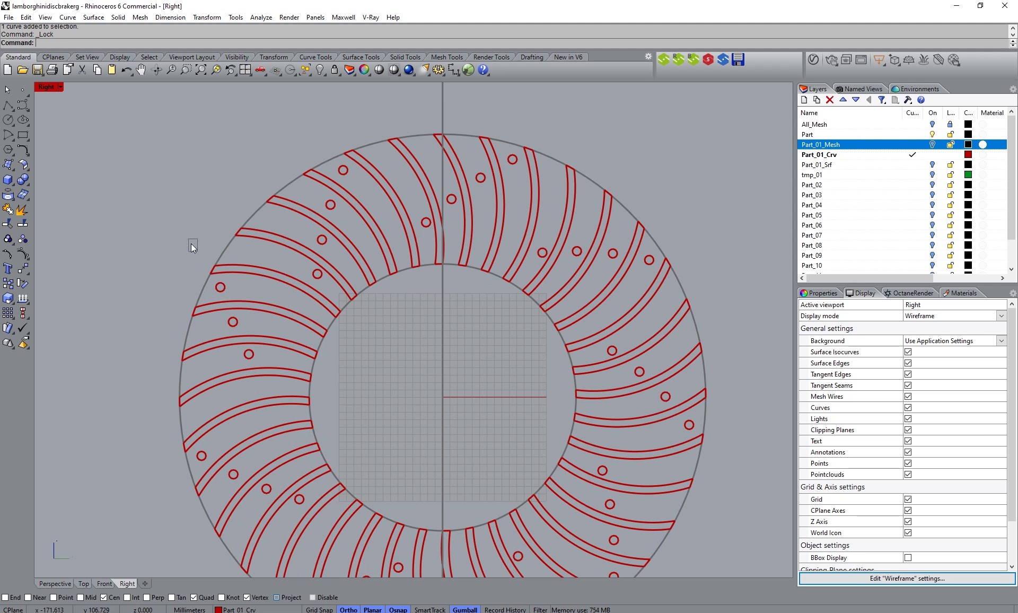
drag(191, 246, 269, 379)
shift+drag(290, 158, 354, 325)
shift+drag(401, 101, 527, 215)
shift+drag(519, 118, 653, 292)
ctrl+click(571, 211)
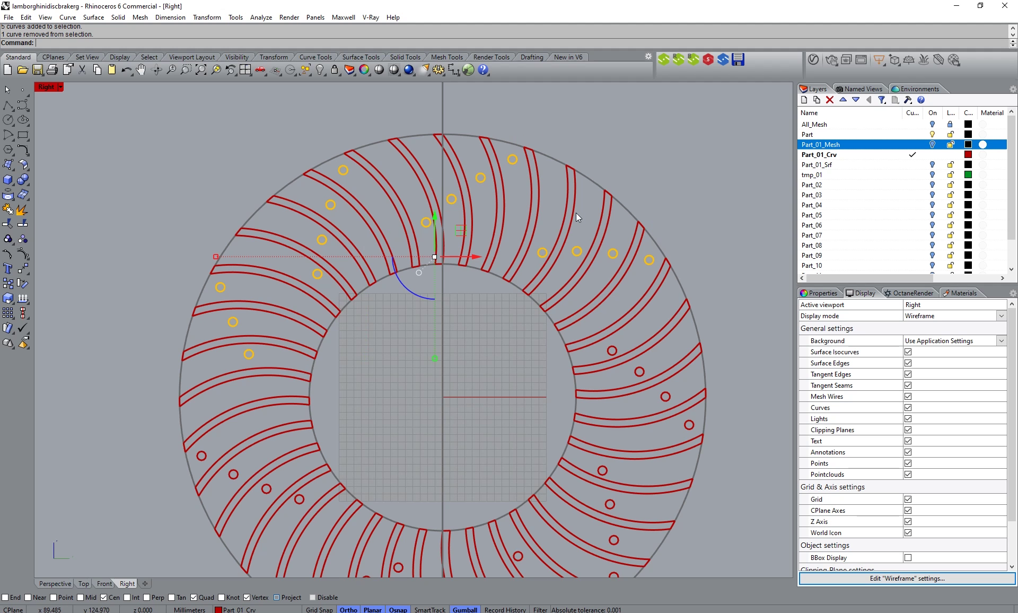
Step: Add the two rows of drill-hole circles on the disc's right side to the selection, without the vane outlines
right_drag(576, 212, 516, 131)
drag(472, 245, 670, 351)
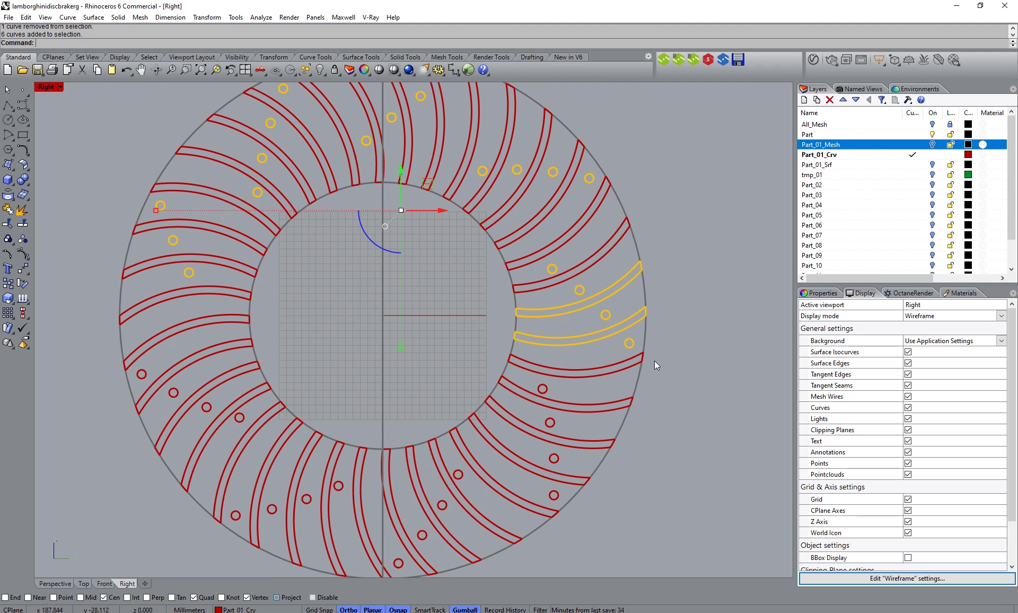
ctrl+click(637, 318)
shift+drag(470, 360, 565, 511)
Step: Add the four drill-hole circles at the disc's bottom, right of the centre line, to the selection and remove the vane outline caught with them
right_drag(449, 442, 466, 334)
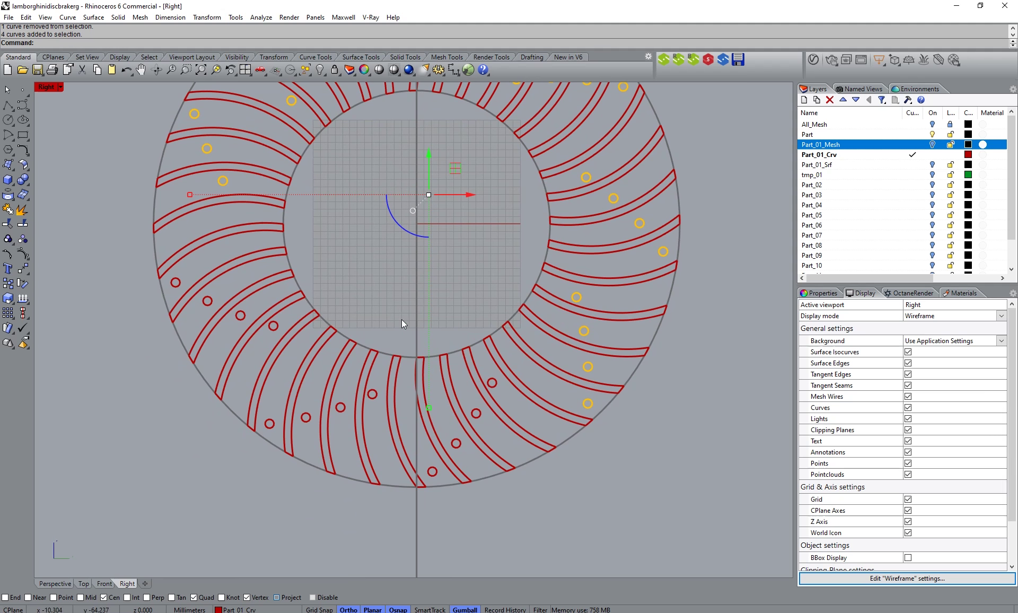
shift+drag(407, 314, 510, 485)
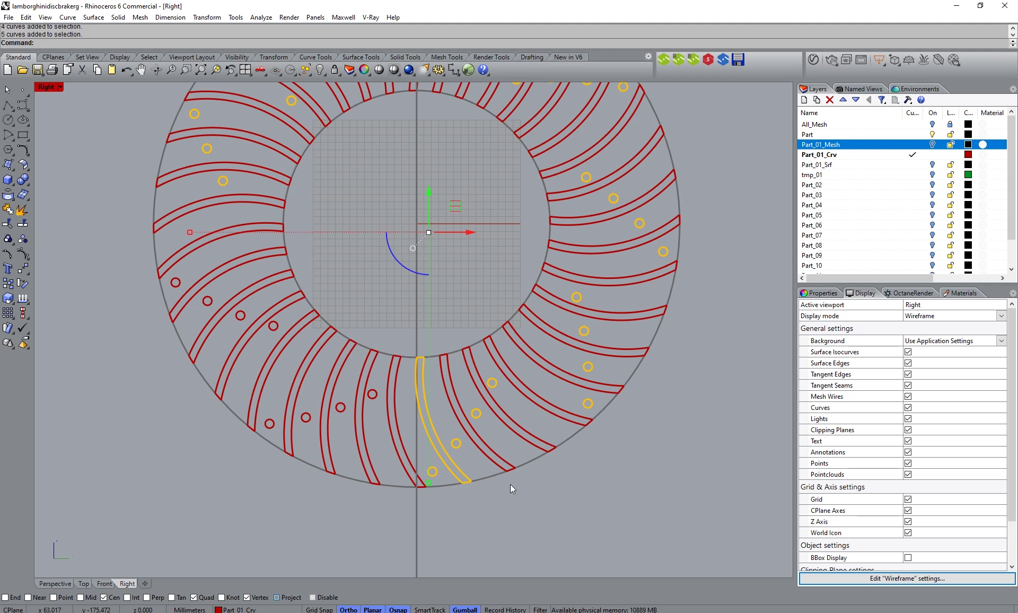
ctrl+click(426, 439)
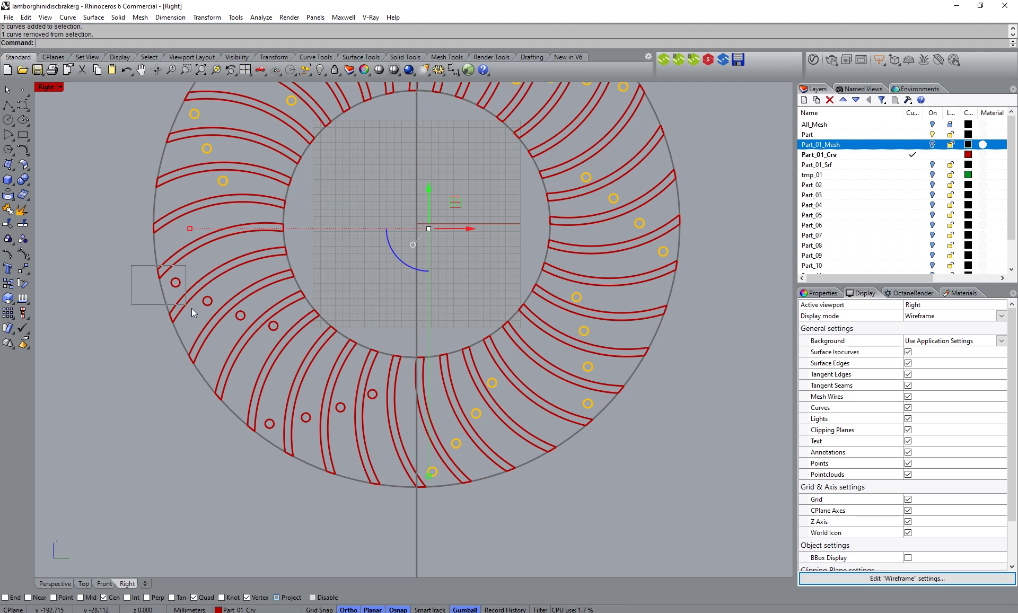
Step: Add the two rows of drill-hole circles on the disc's lower-left part to the selection and group all selected circles
shift+drag(192, 309, 305, 360)
shift+drag(165, 354, 380, 470)
scroll(346, 498, down, 5)
scroll(317, 438, up, 5)
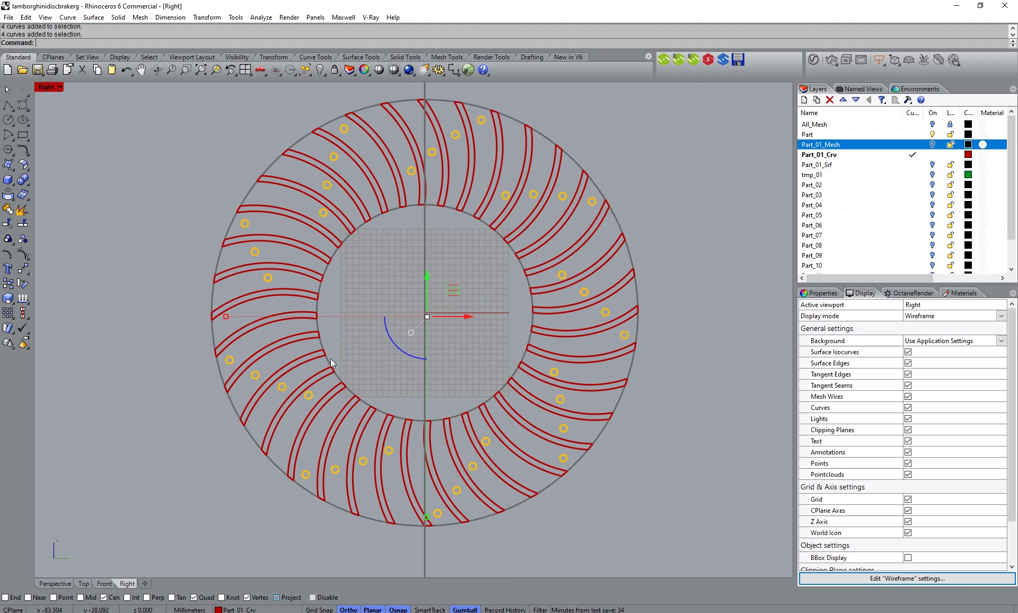
click(8, 240)
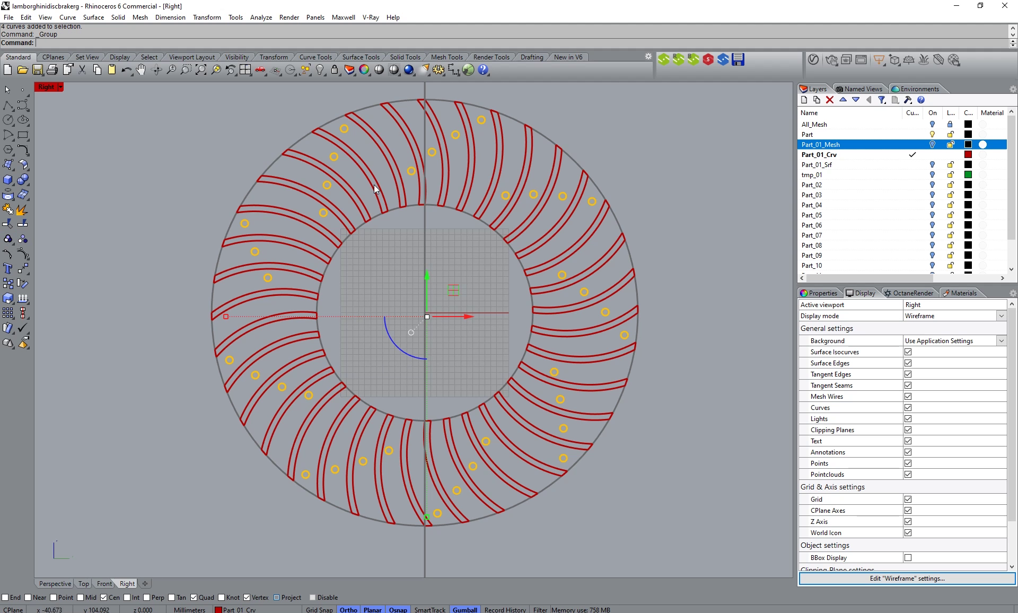
Step: Lock the group of drill-hole circles
click(187, 139)
click(245, 223)
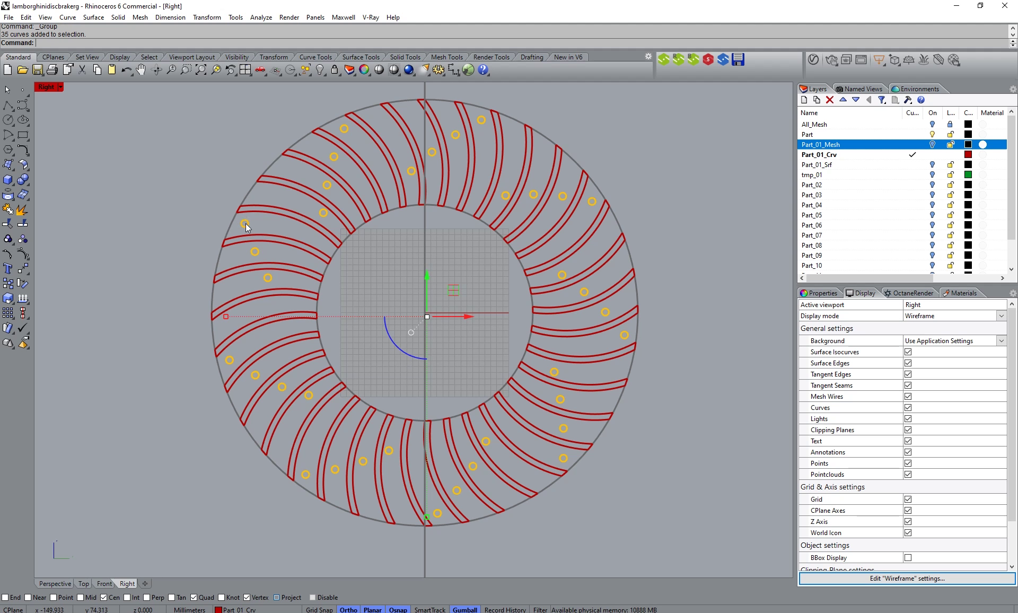
click(335, 71)
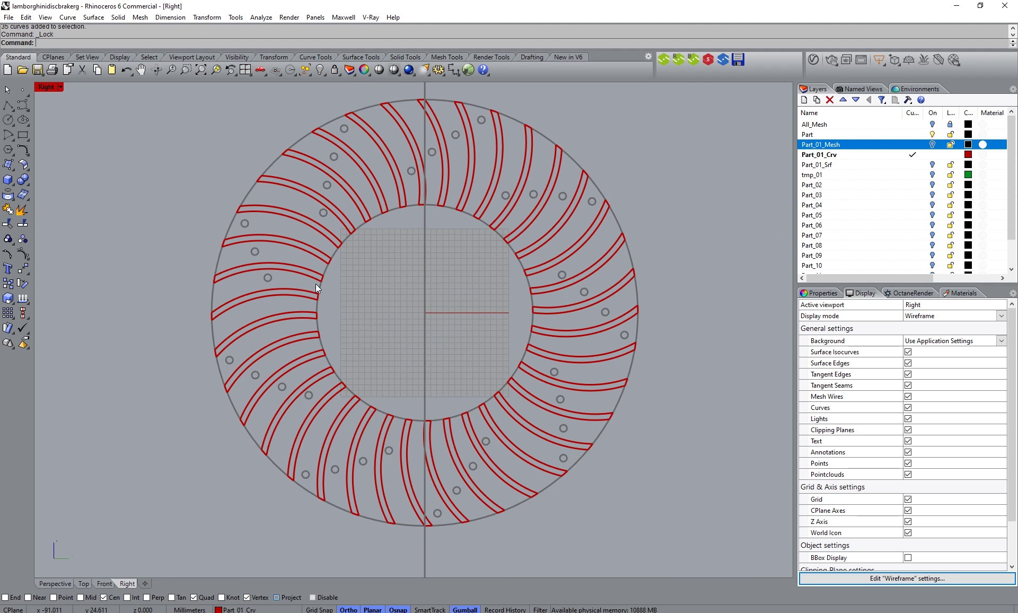
Step: Select all the curved vane outlines around the disc and group them
scroll(317, 284, down, 1)
drag(218, 126, 592, 499)
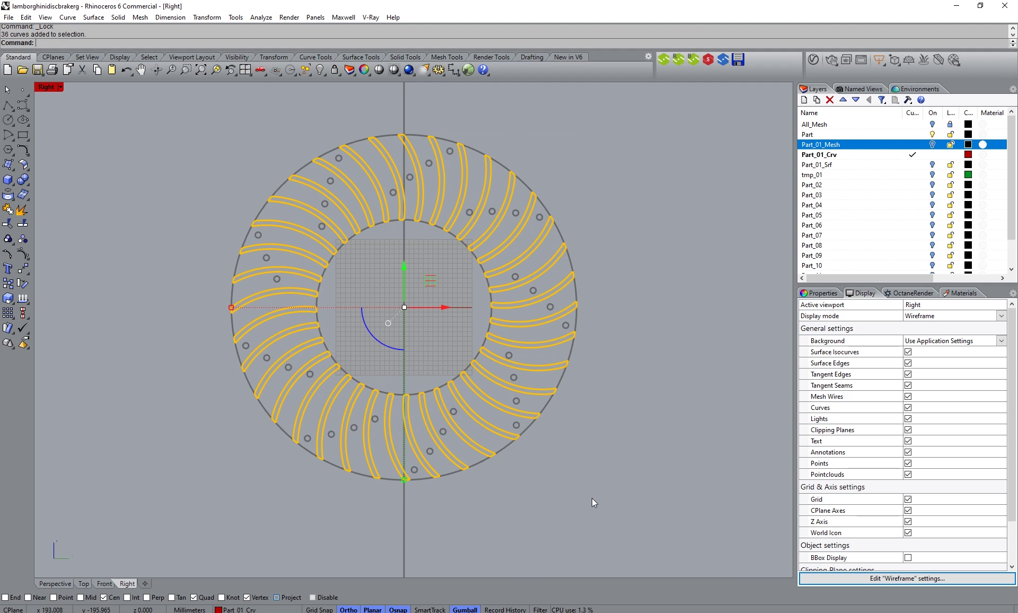
click(9, 239)
click(135, 227)
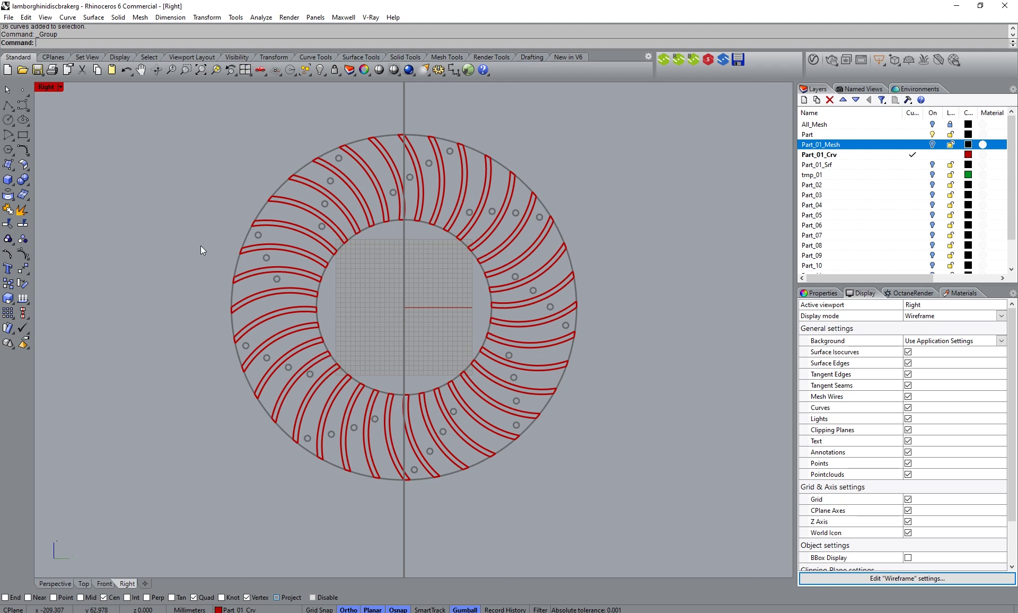
Step: Unlock all locked objects and turn on the Part_01_Srf layer
right_drag(212, 256, 221, 272)
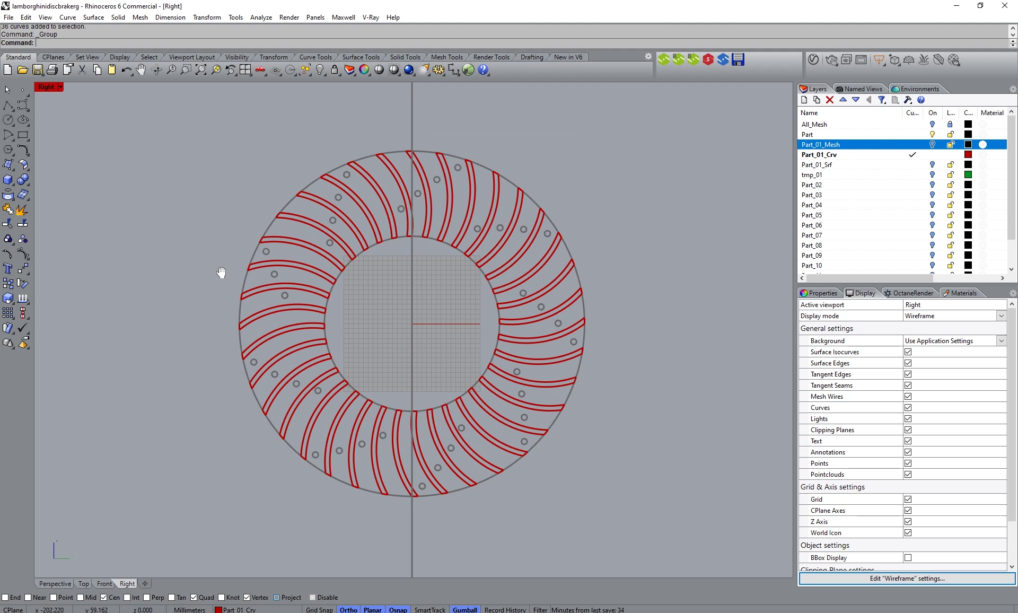
right_click(334, 70)
right_drag(243, 167, 252, 188)
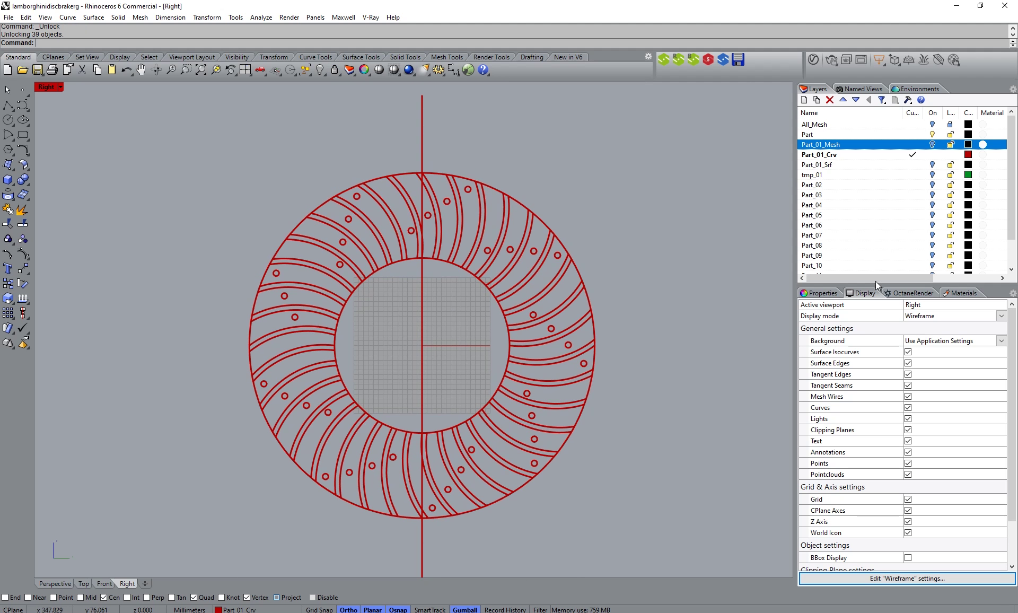
click(928, 166)
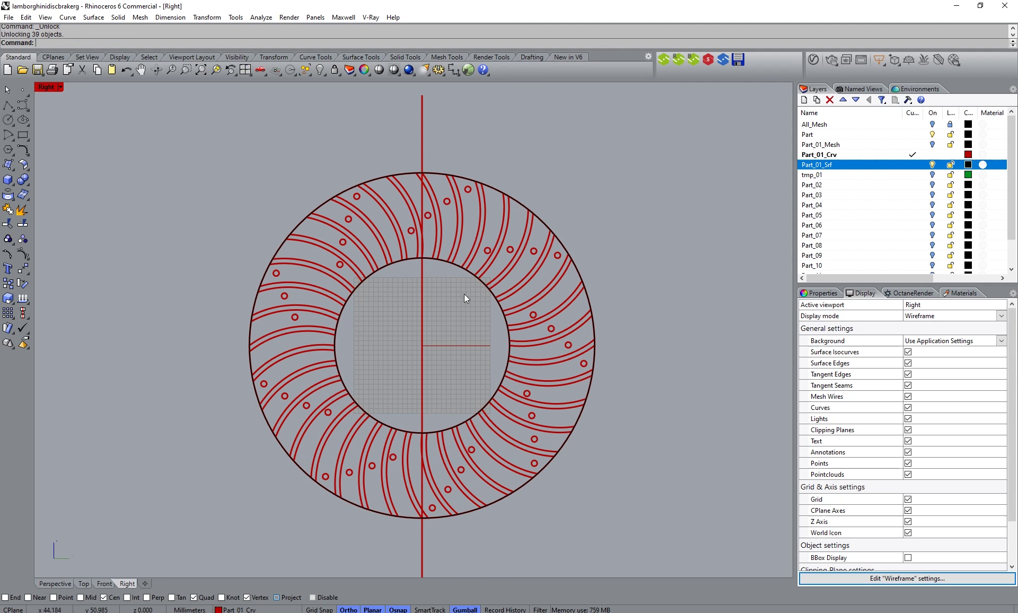
Step: Delete the middle surface band inside the disc's central hole in the perspective view
click(67, 581)
mouse_move(345, 409)
right_down()
mouse_move(352, 359)
mouse_move(255, 359)
mouse_move(401, 378)
mouse_move(402, 430)
right_up()
scroll(386, 412, up, 5)
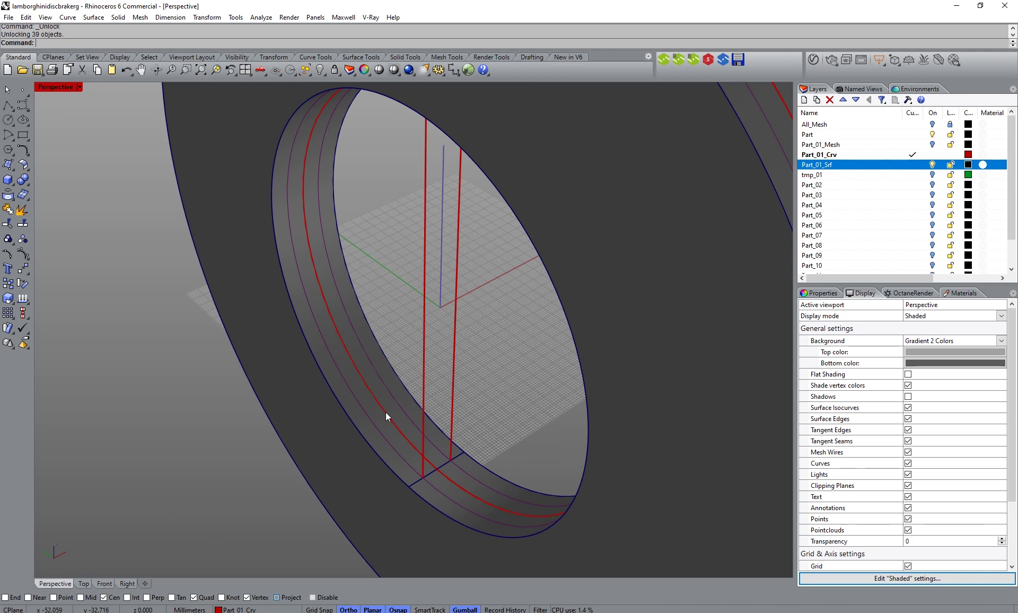
scroll(378, 406, up, 3)
click(372, 409)
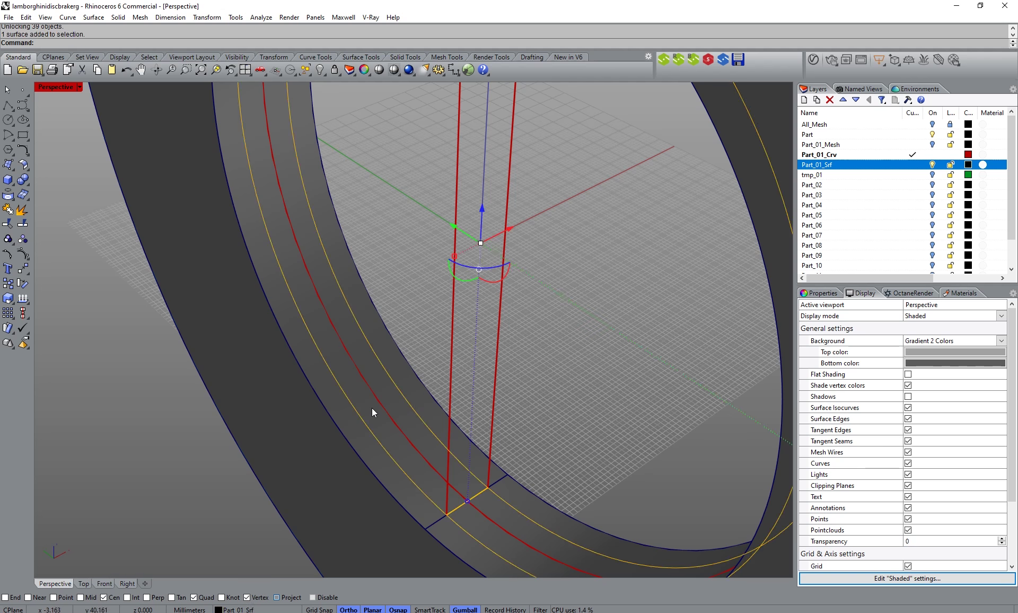
key(Delete)
Step: Delete the middle surface band on the disc's outer rim
scroll(372, 412, down, 5)
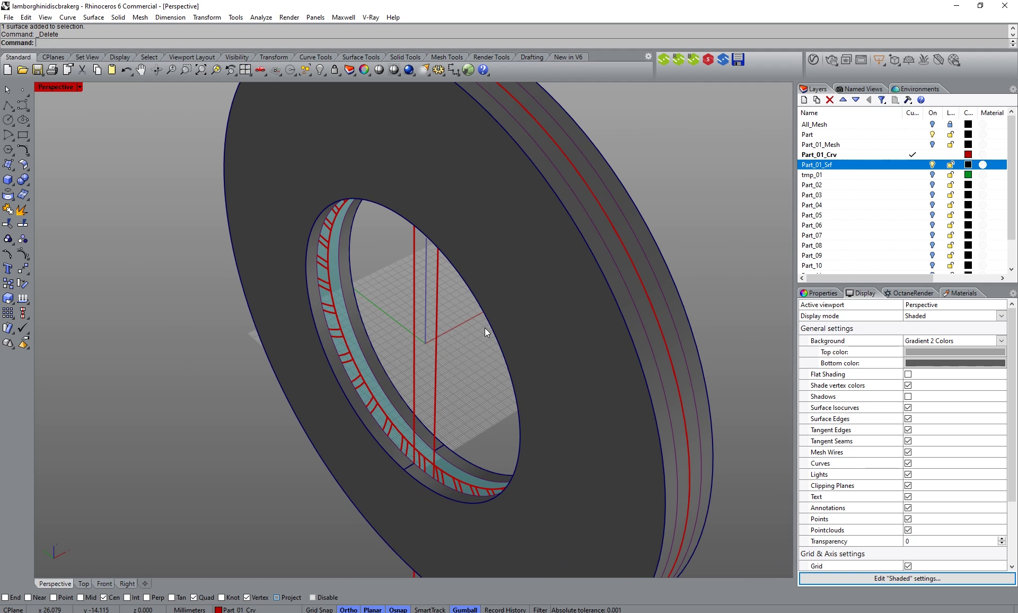
scroll(594, 213, up, 4)
click(570, 254)
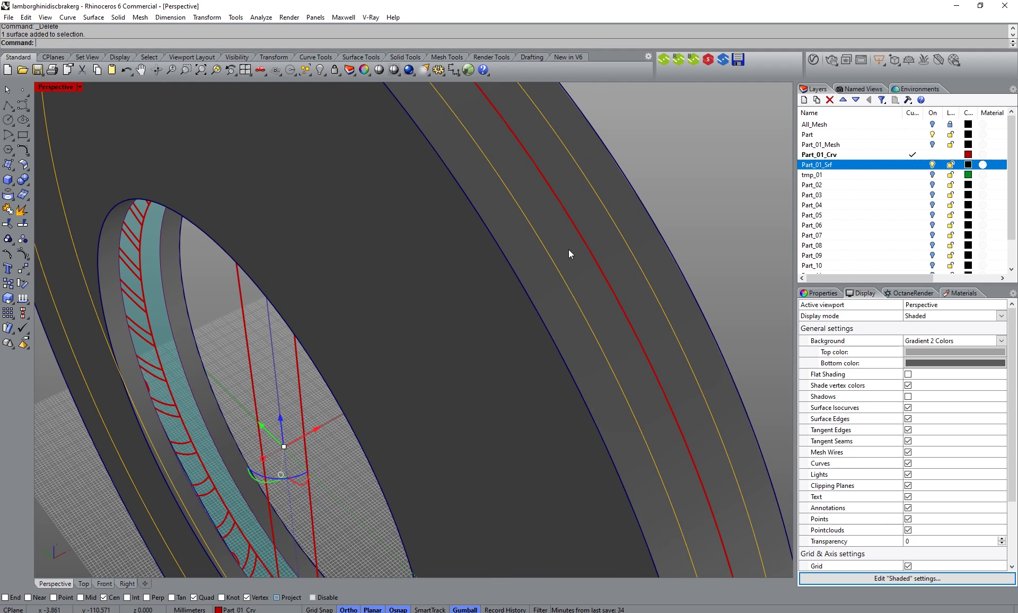
key(Delete)
scroll(569, 249, down, 3)
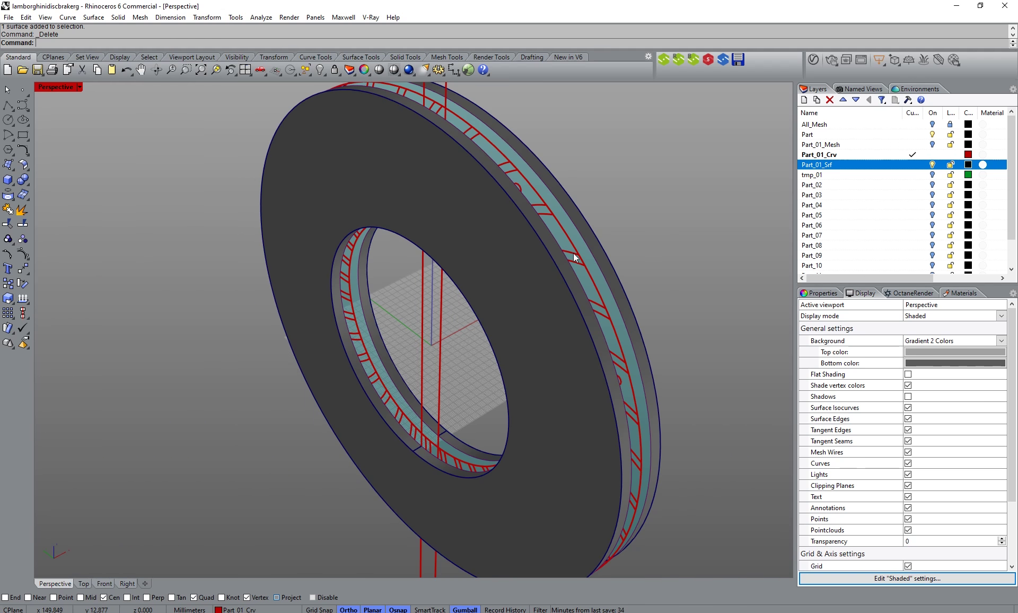
Step: Make Part_01_Srf the current layer and hide the Part_01_Crv layer
right_drag(557, 254, 668, 257)
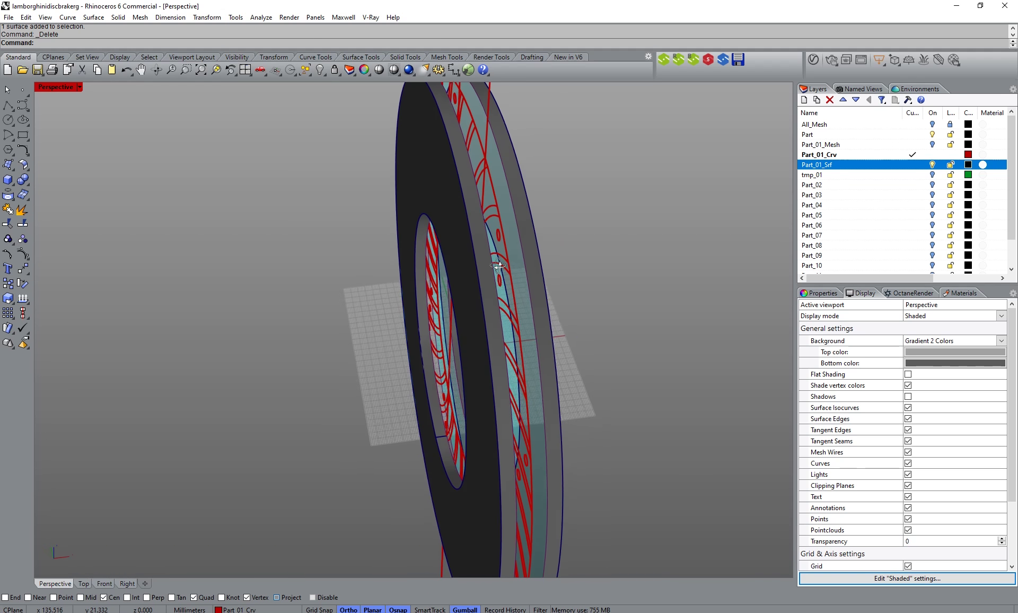
click(917, 165)
click(933, 155)
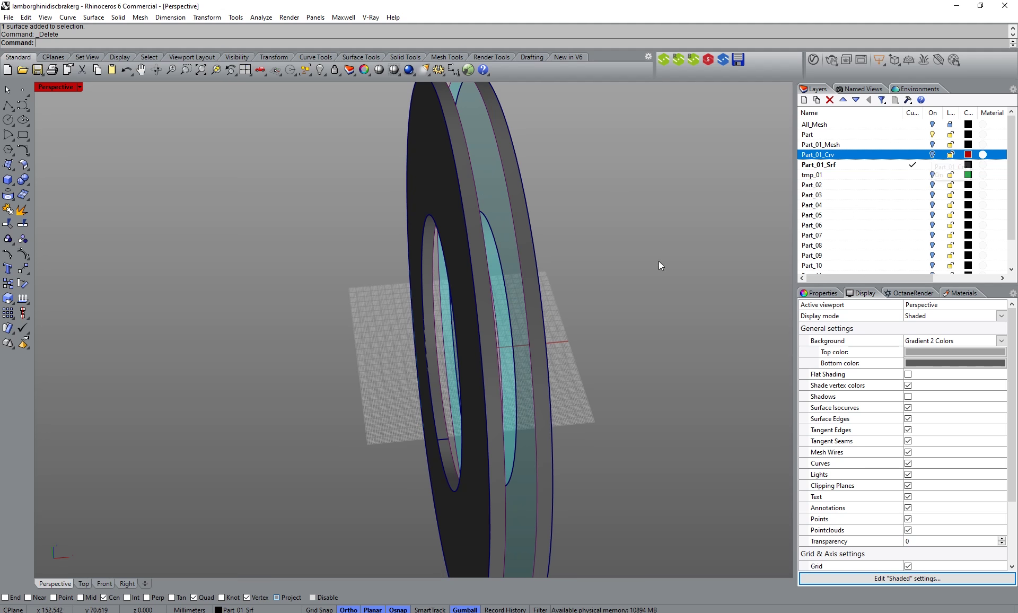
Step: Close the open inner face of one disc plate with a planar surface built from its inner and outer circular edges
right_drag(658, 261, 438, 329)
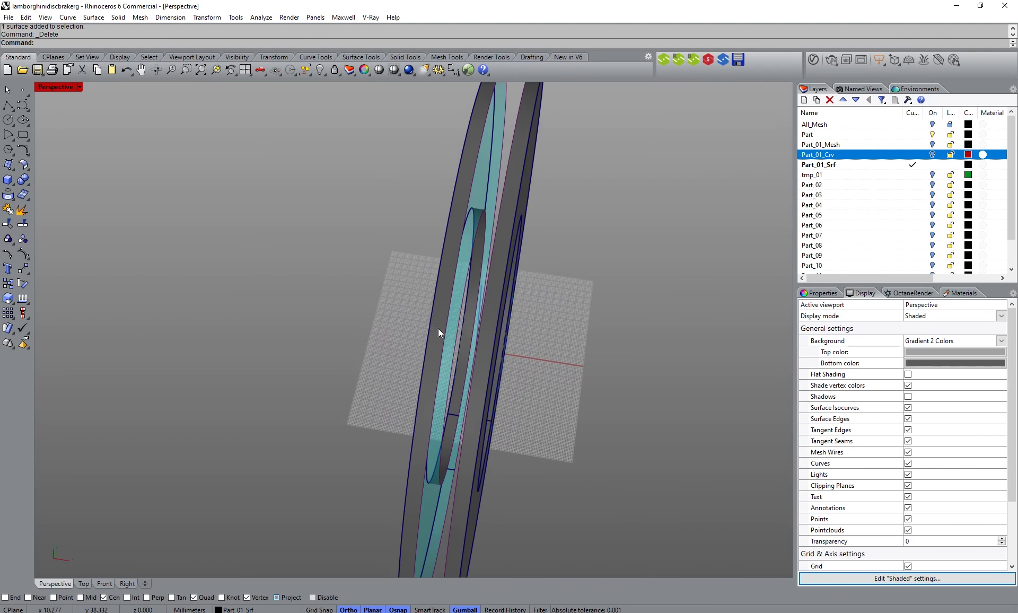
click(11, 167)
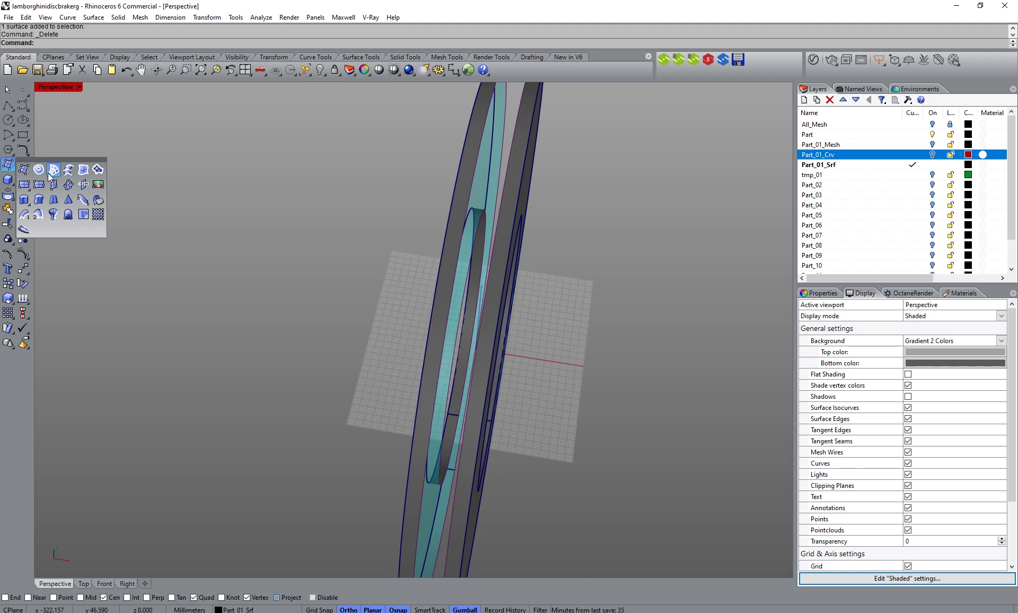
click(39, 170)
right_drag(476, 221, 462, 227)
click(480, 249)
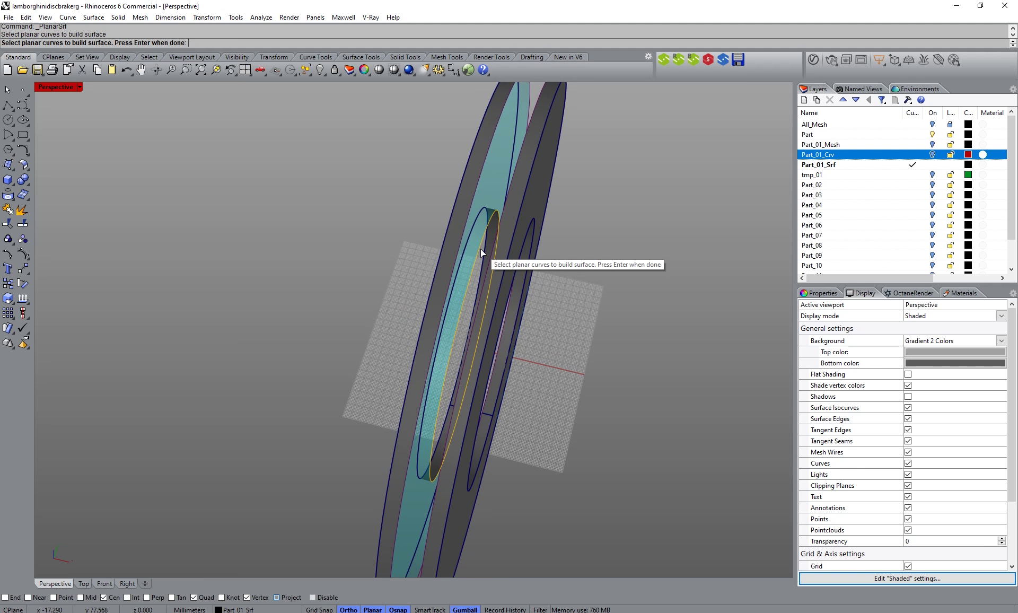
click(466, 225)
key(Return)
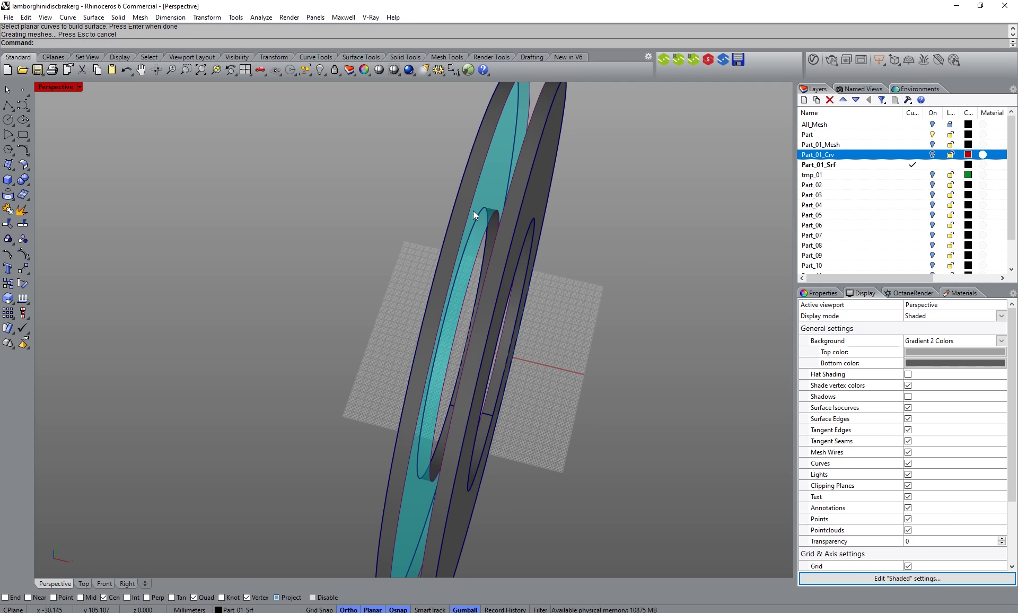
Step: Build a planar surface from the circular edges of the opposite disc plate to close its open inner face
click(12, 167)
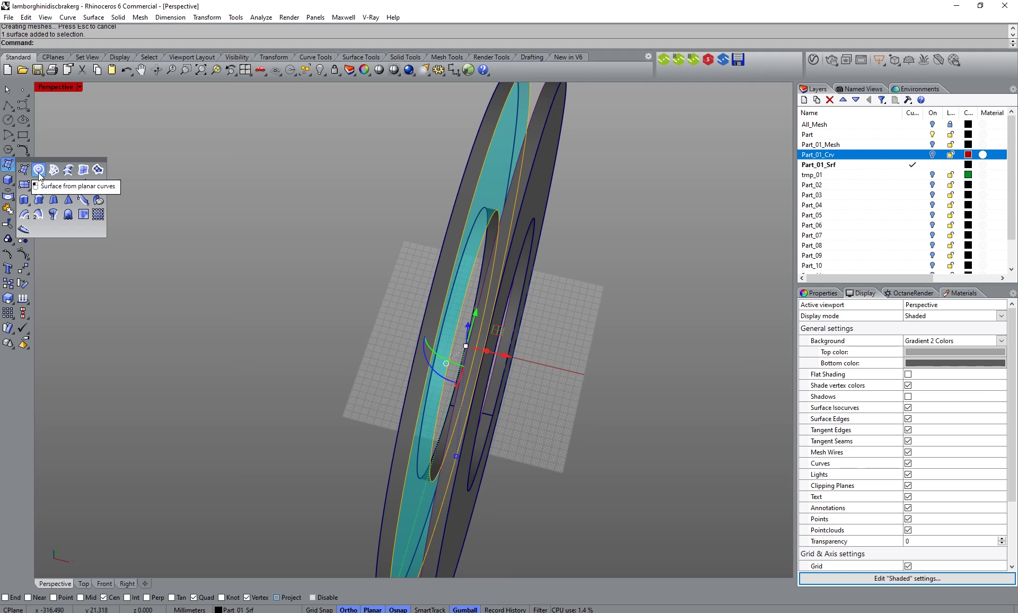
click(255, 223)
right_drag(255, 222, 312, 241)
key(Return)
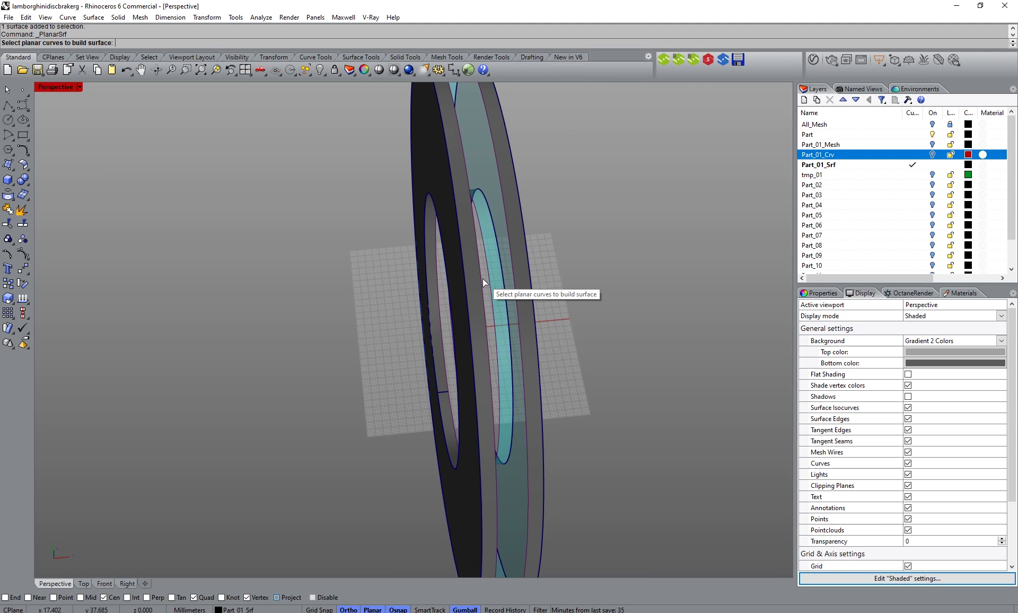
click(485, 276)
key(Return)
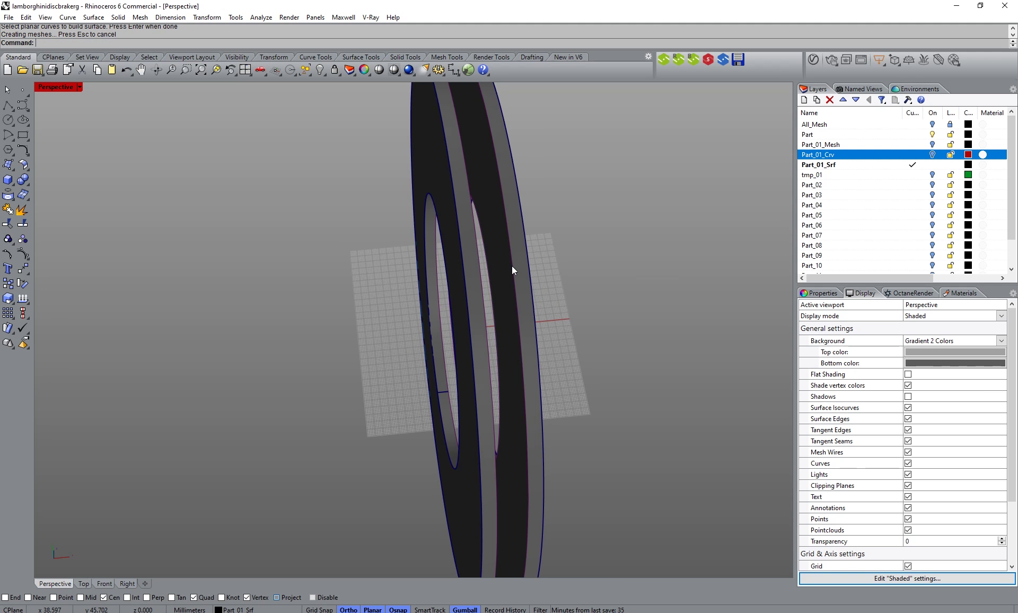
Step: Join the new planar faces with the surfaces of both disc plates into closed polysurfaces
scroll(310, 349, down, 5)
right_drag(310, 349, 297, 329)
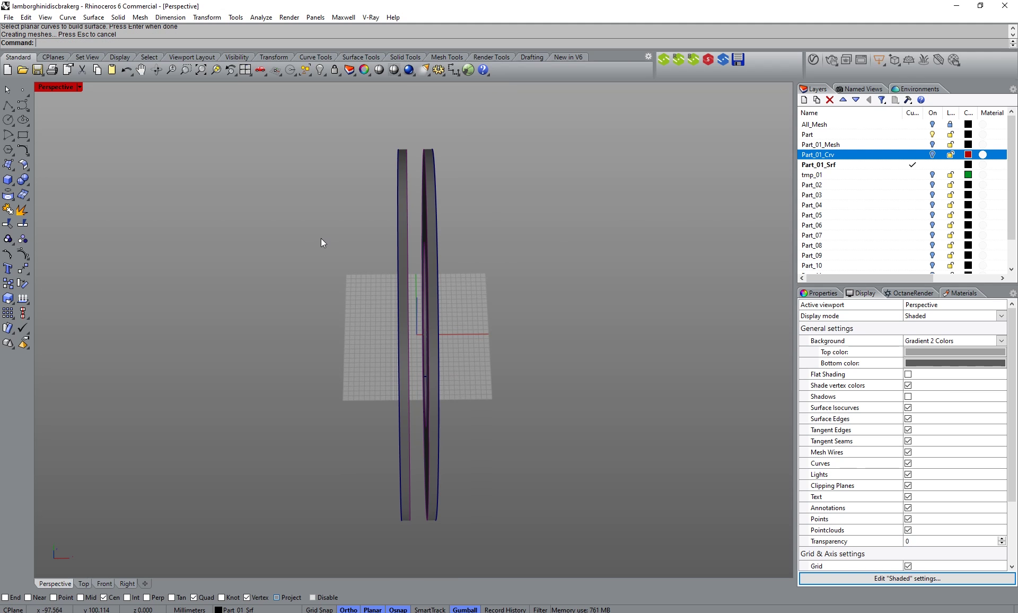
drag(346, 129, 527, 567)
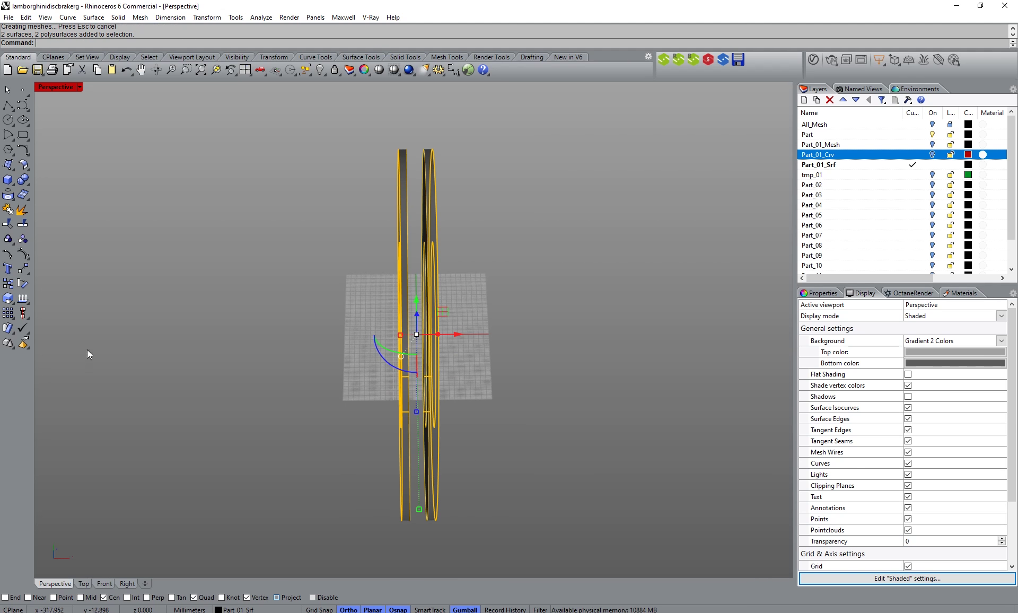
click(8, 209)
click(238, 241)
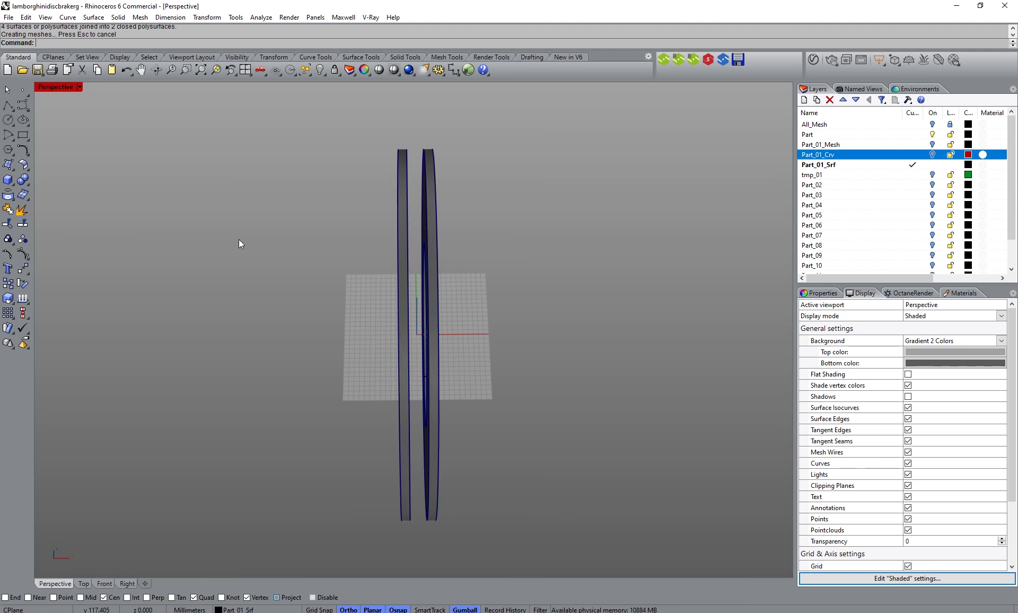
Step: Turn the Part_01_Crv layer back on to show the curves with the two disc plates
right_drag(239, 241, 221, 346)
scroll(359, 421, up, 10)
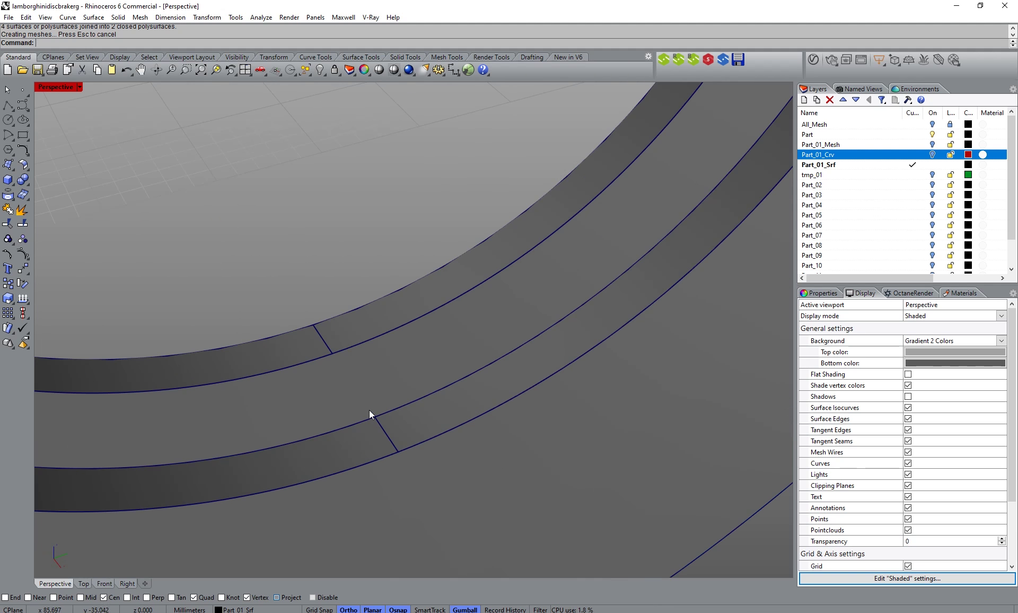
scroll(375, 429, down, 10)
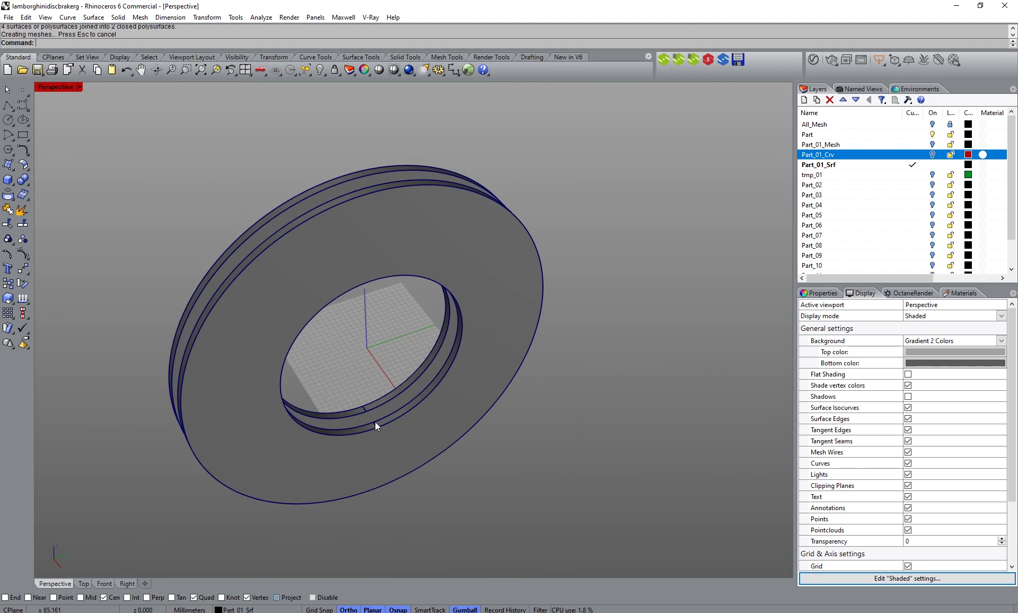
right_drag(375, 425, 337, 425)
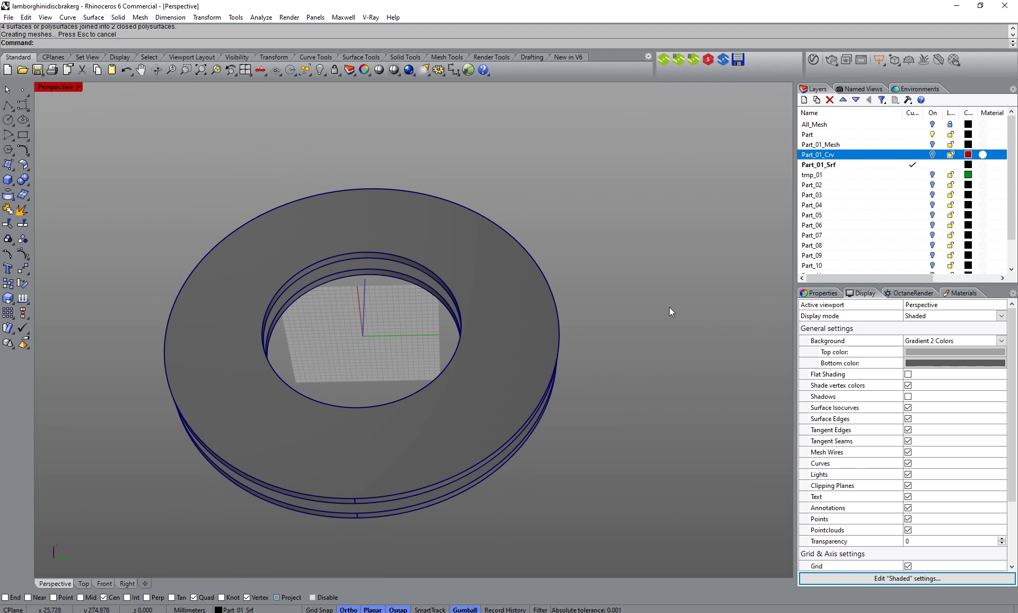
click(933, 155)
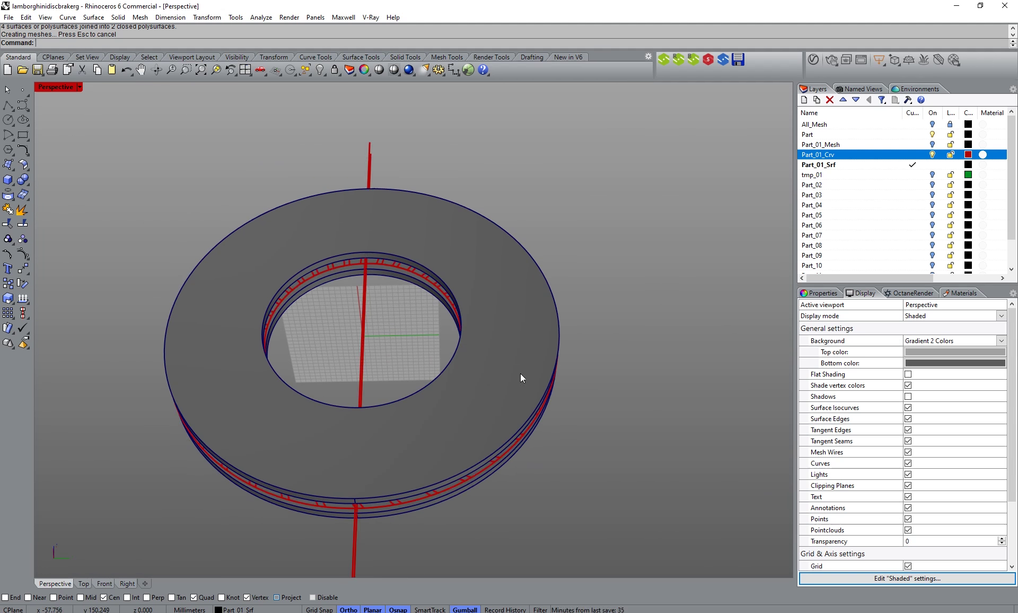
Step: Examine the vane and drill-hole curves in the gap between the two disc plates, near the seam on the rim
scroll(386, 486, up, 10)
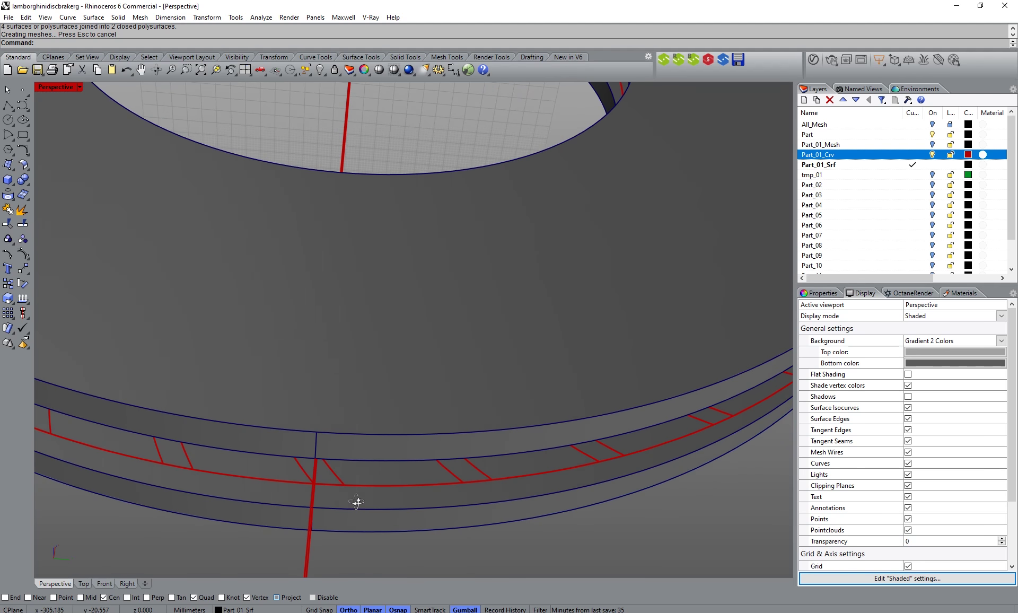
scroll(311, 480, up, 5)
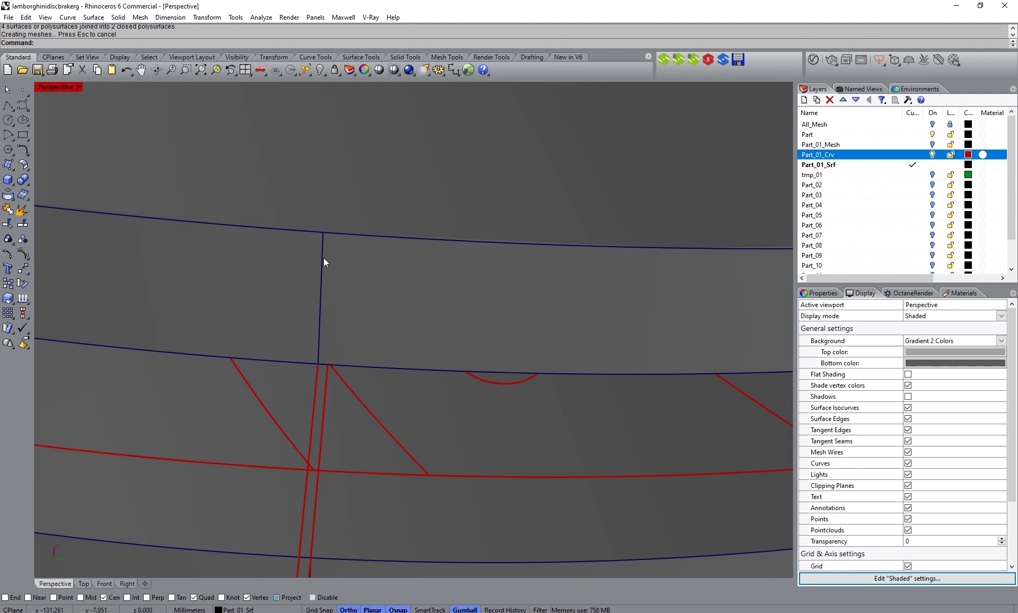
scroll(336, 377, down, 12)
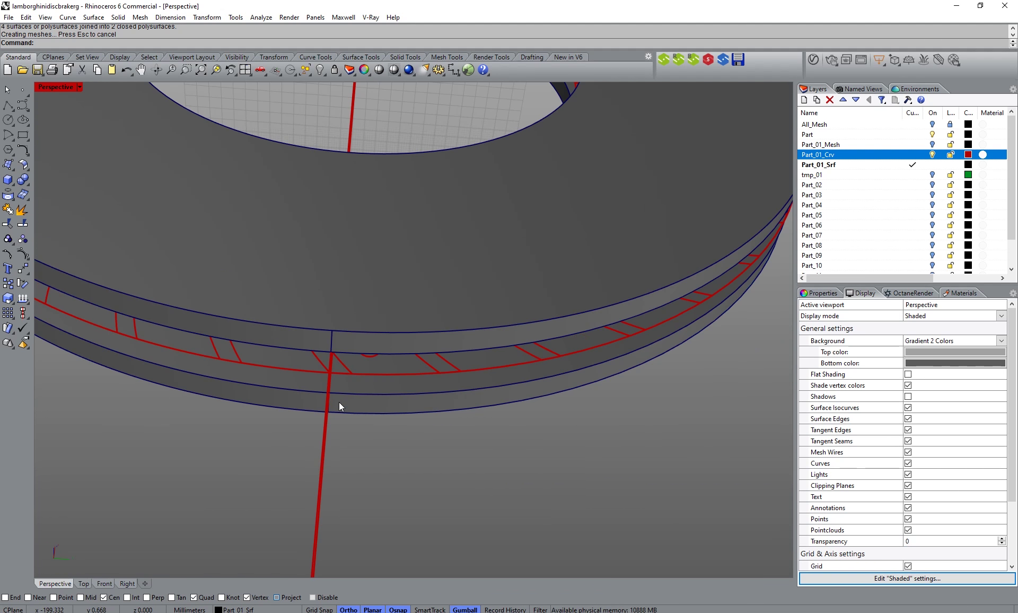
scroll(362, 455, down, 2)
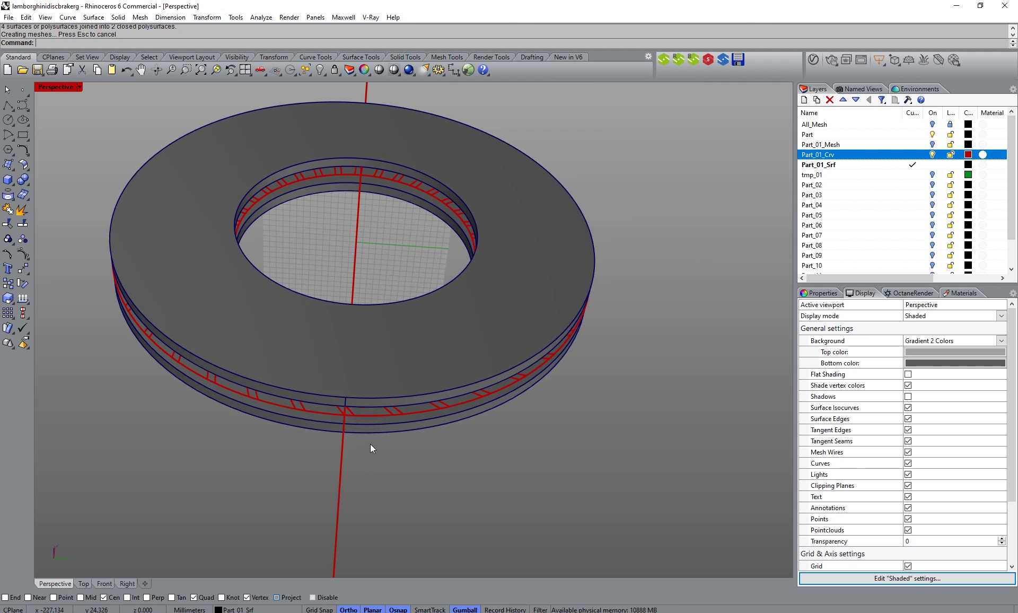
right_drag(371, 447, 413, 272)
scroll(395, 520, down, 4)
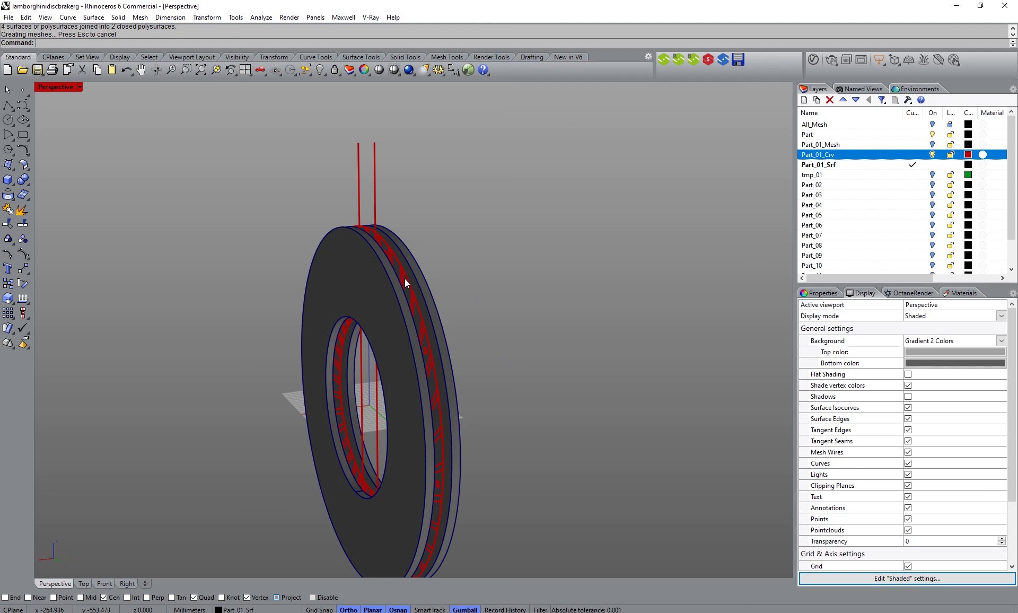
Step: Examine the vane outlines and drill-hole circles in the Right view where they cross the vertical seam line at the rim
click(403, 278)
key(Escape)
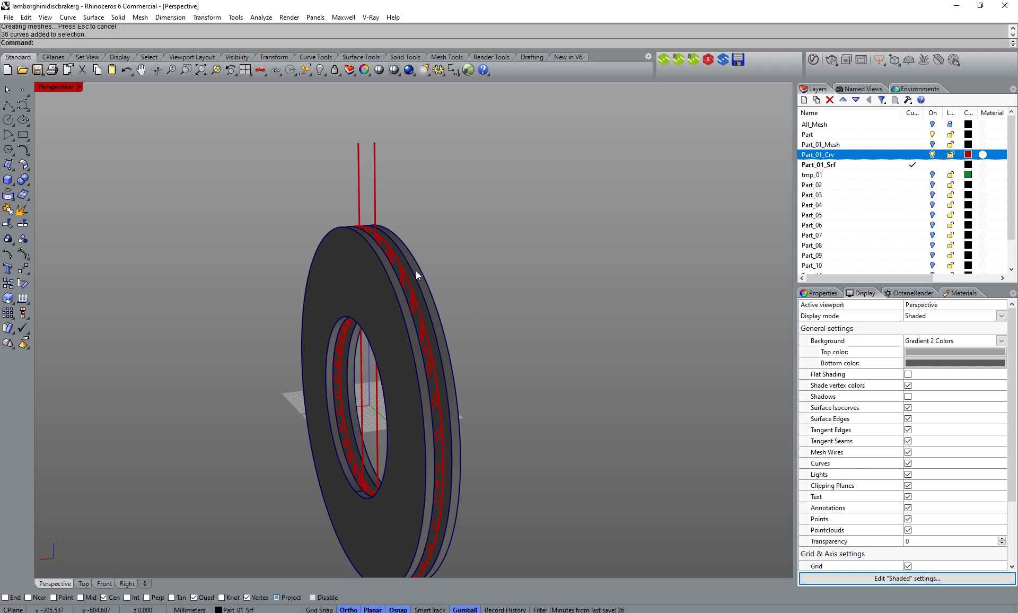
click(416, 271)
key(Escape)
right_drag(465, 243, 393, 463)
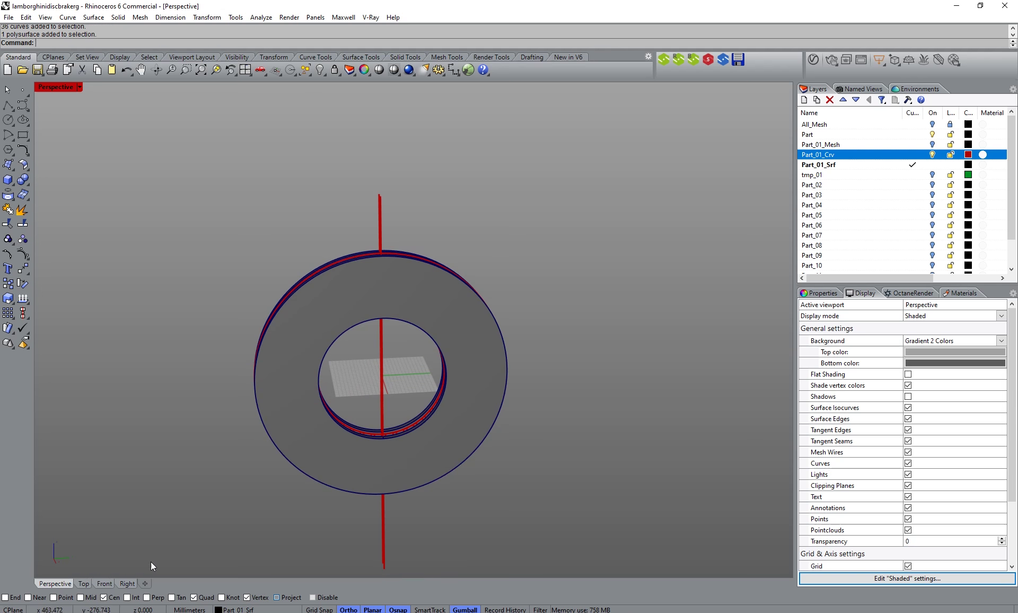
click(127, 583)
scroll(422, 523, up, 10)
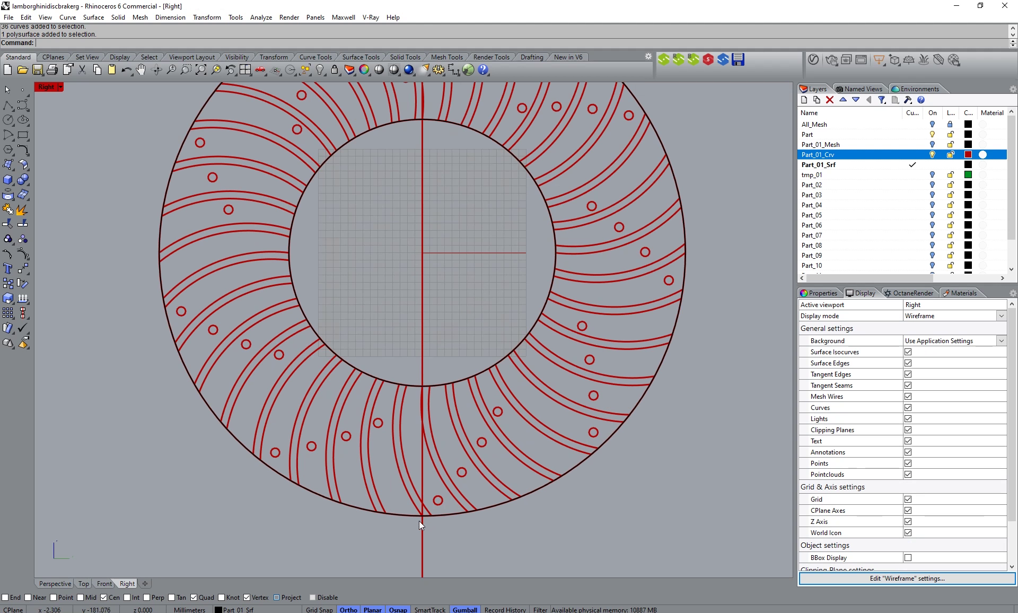
scroll(419, 516, down, 8)
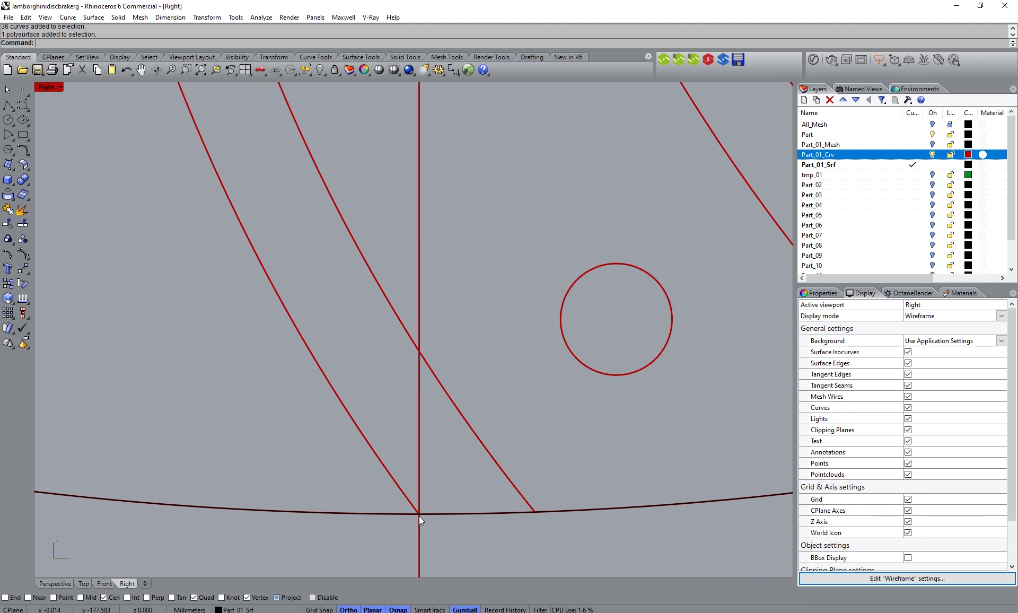
scroll(419, 516, down, 2)
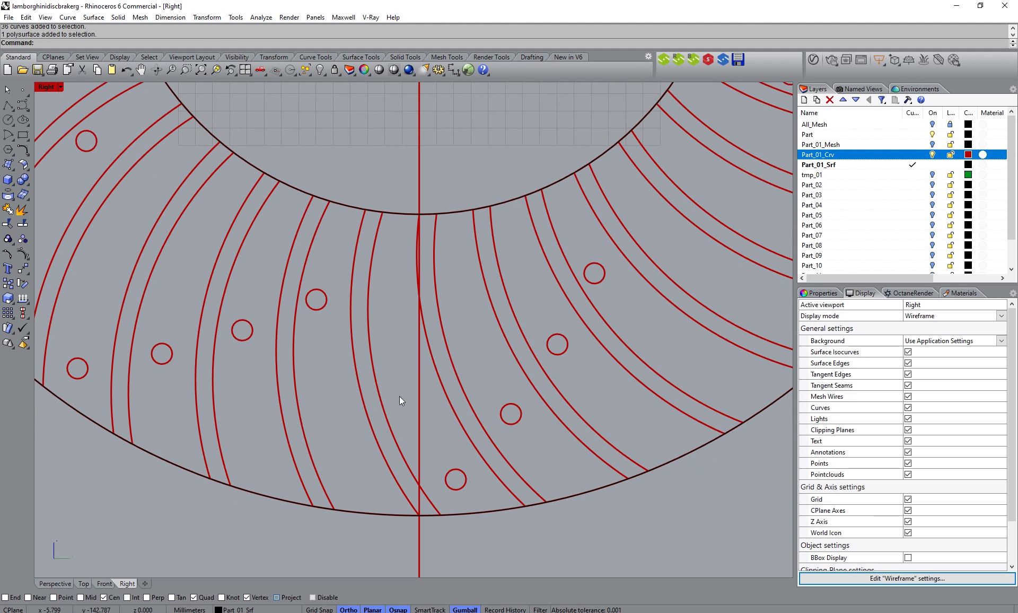
Step: Rotate the grouped vane outlines and drill-hole circles together by -5 degrees about the disc centre in the Right view
key(Return)
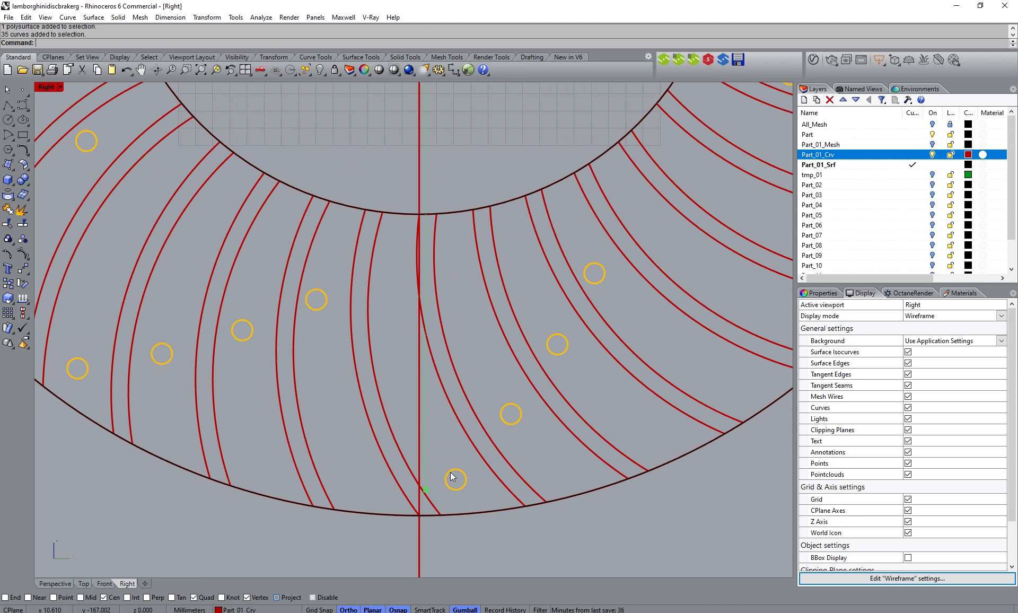
key(Return)
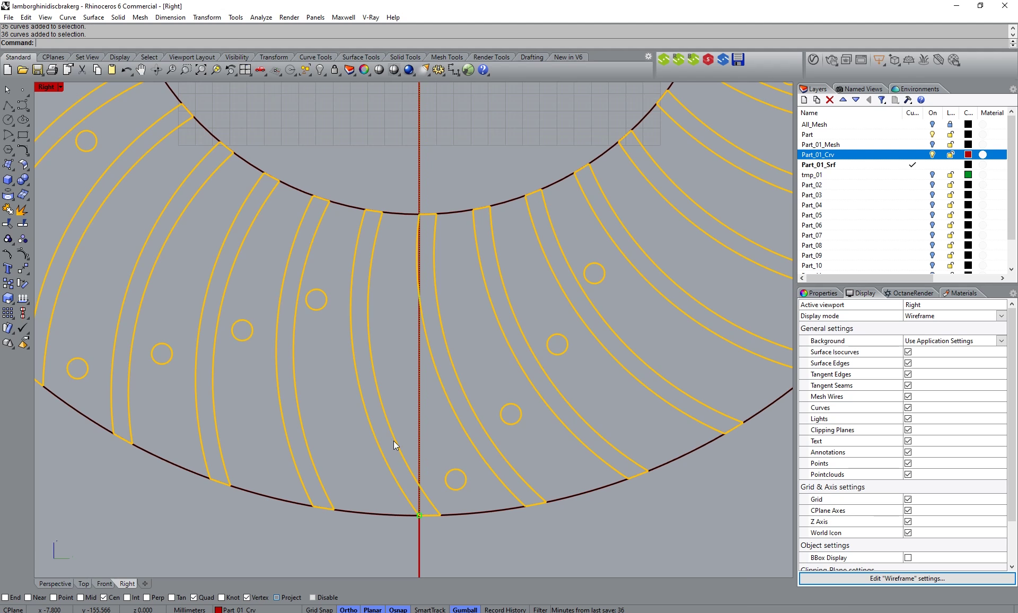
scroll(393, 441, down, 5)
scroll(425, 284, up, 5)
key(ctrl+h)
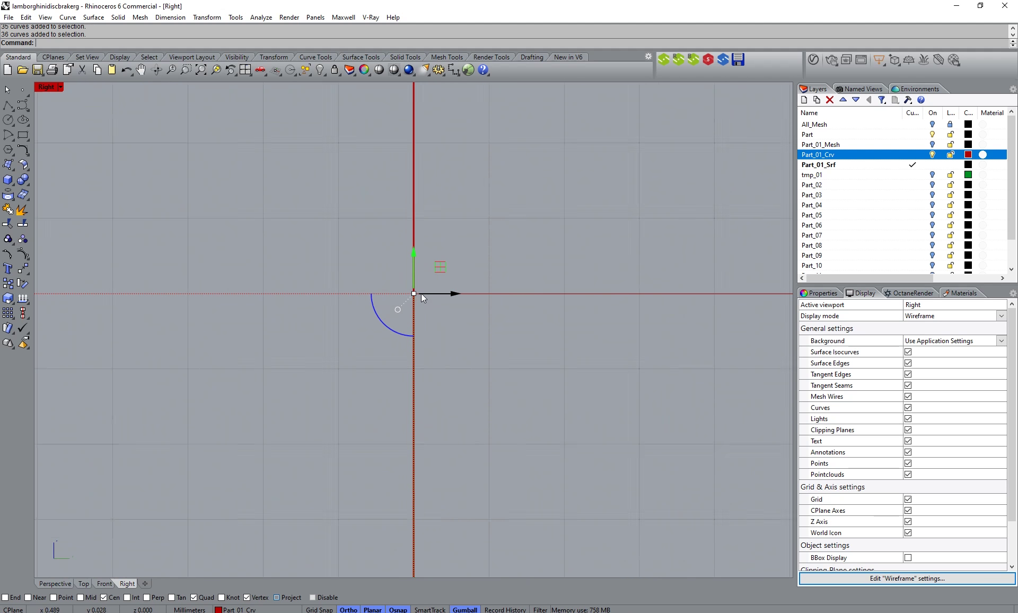
mouse_move(421, 294)
right_down()
mouse_move(362, 301)
mouse_move(416, 306)
right_up()
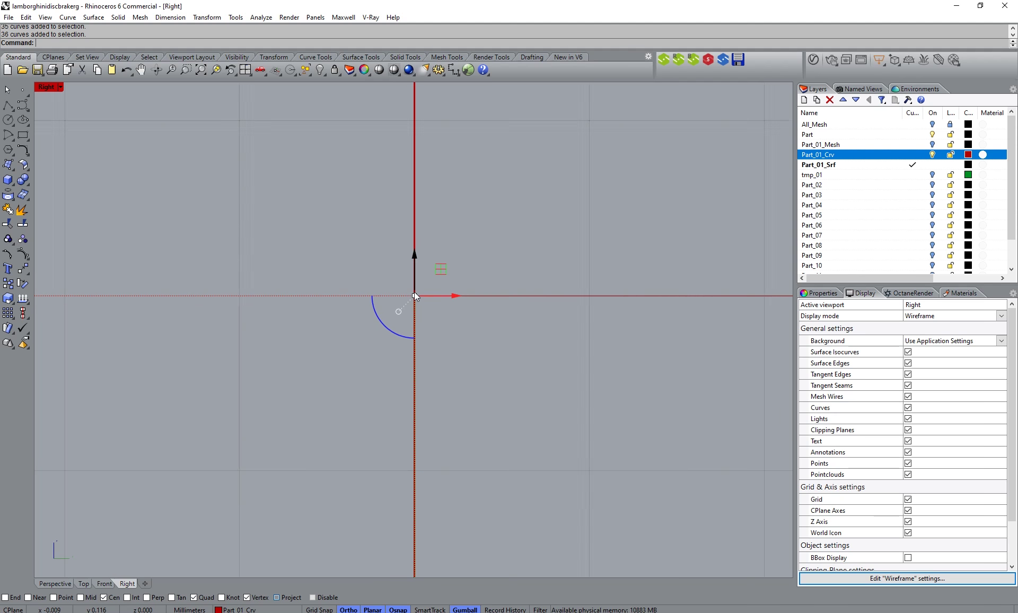
scroll(413, 294, down, 6)
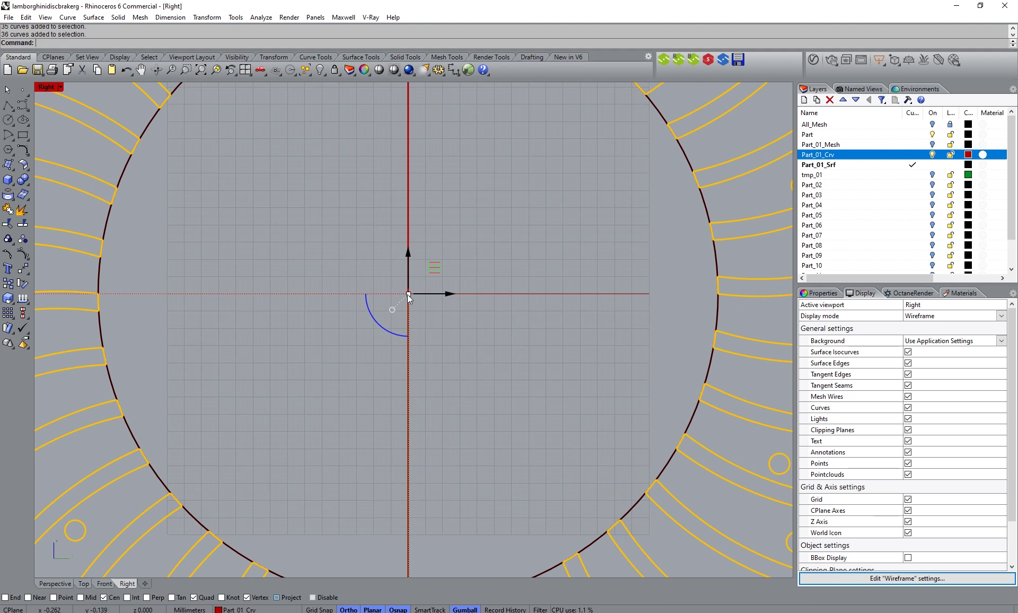
click(386, 327)
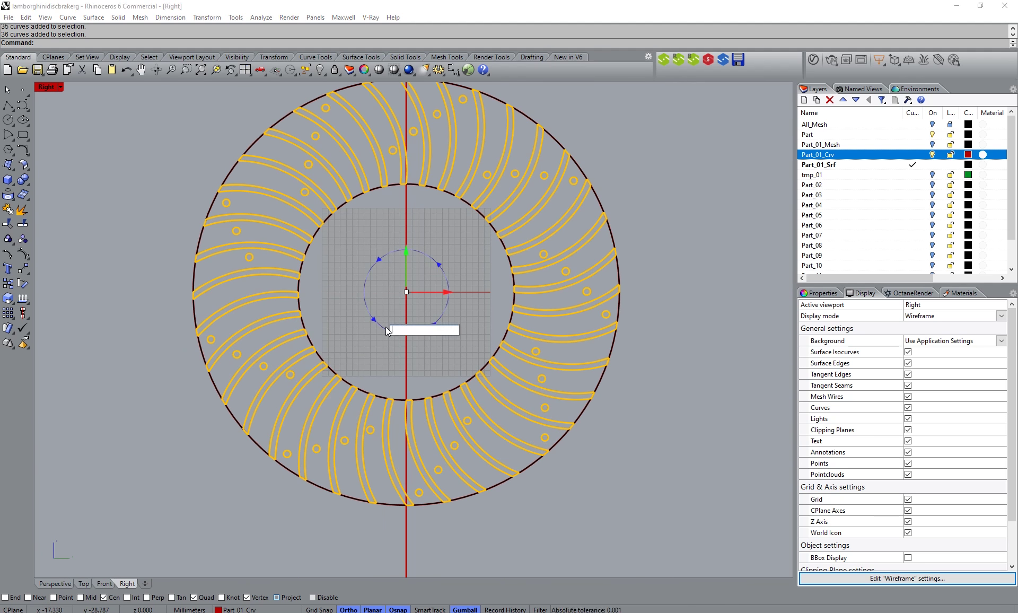
text(-5)
key(Return)
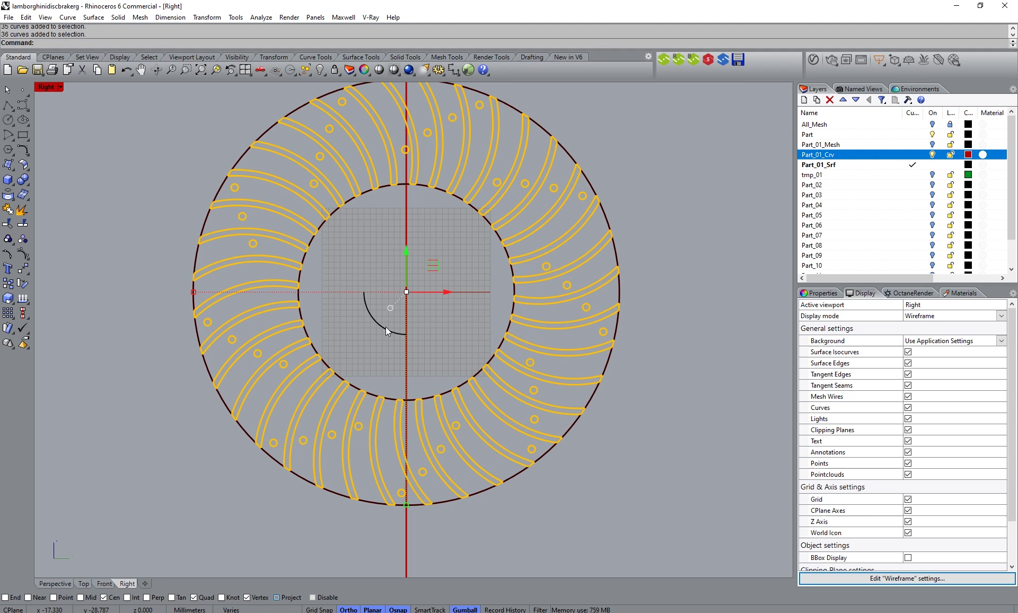
scroll(408, 399, up, 6)
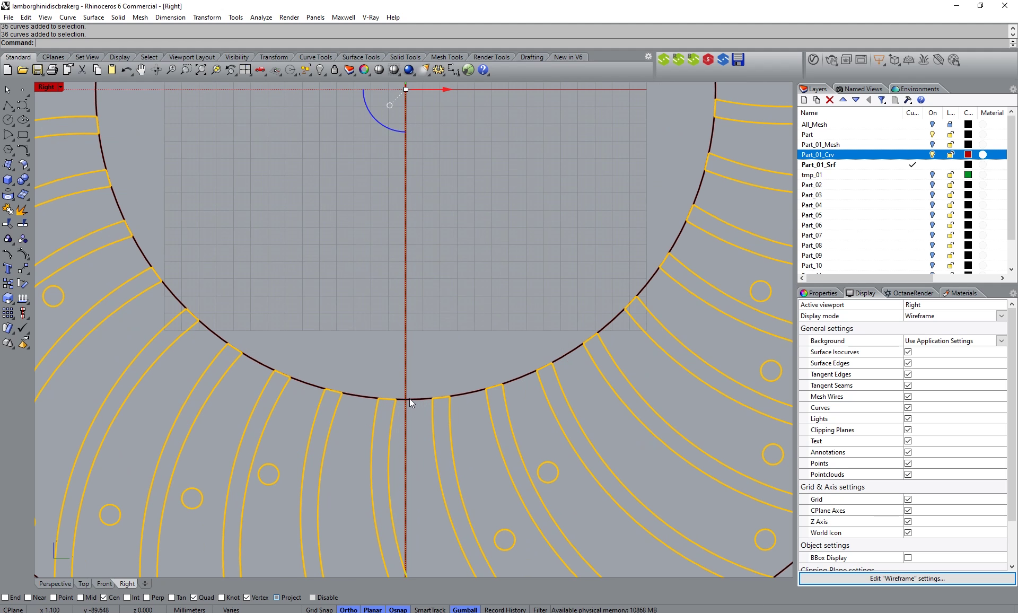
scroll(408, 402, down, 6)
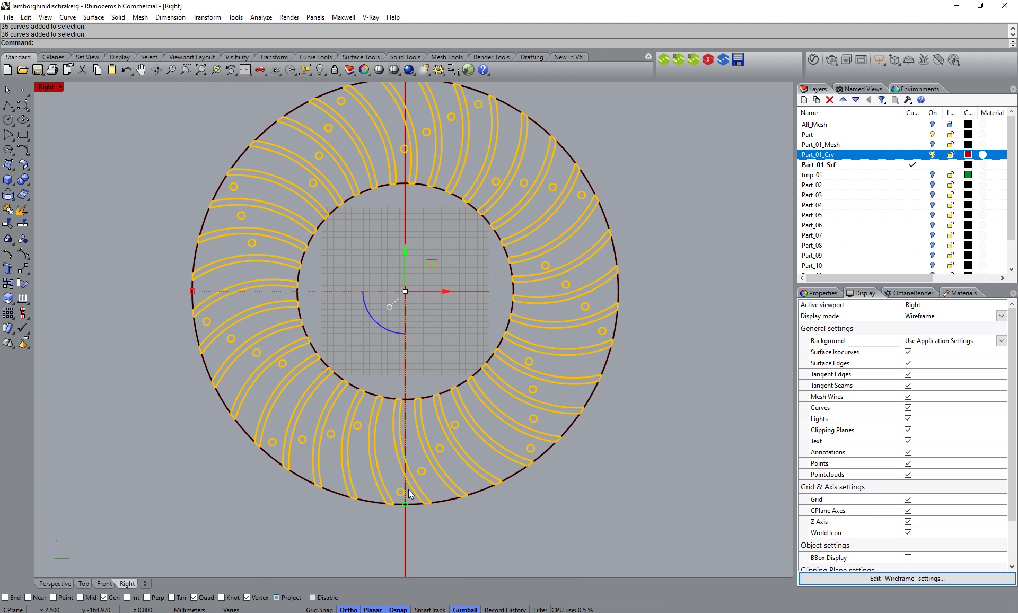
click(268, 504)
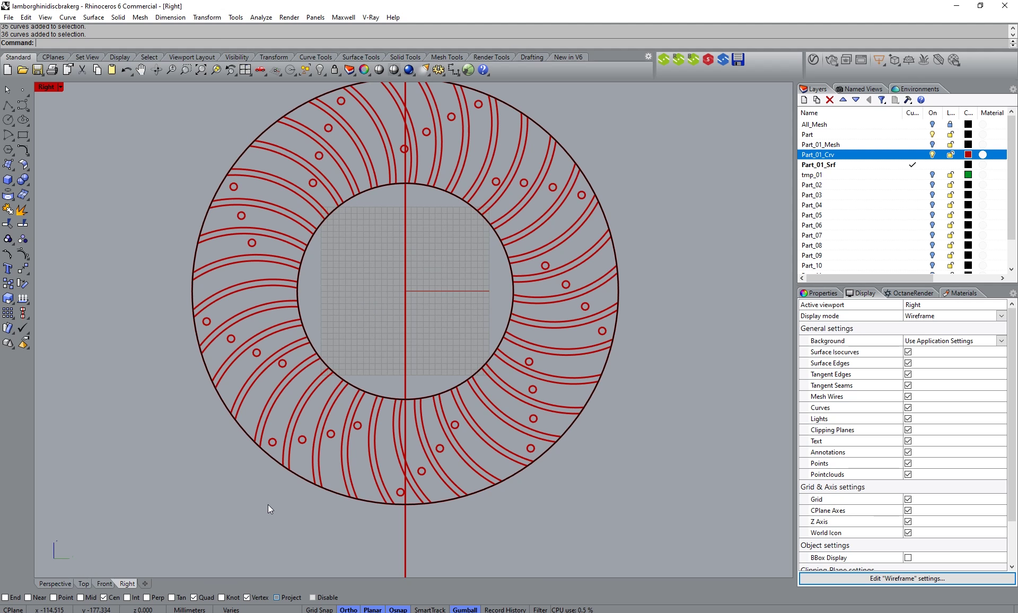
Step: Turn on the Part_01_Mesh layer and compare the original disc mesh with the rotated curves in the Right view
click(58, 582)
right_drag(288, 469, 377, 474)
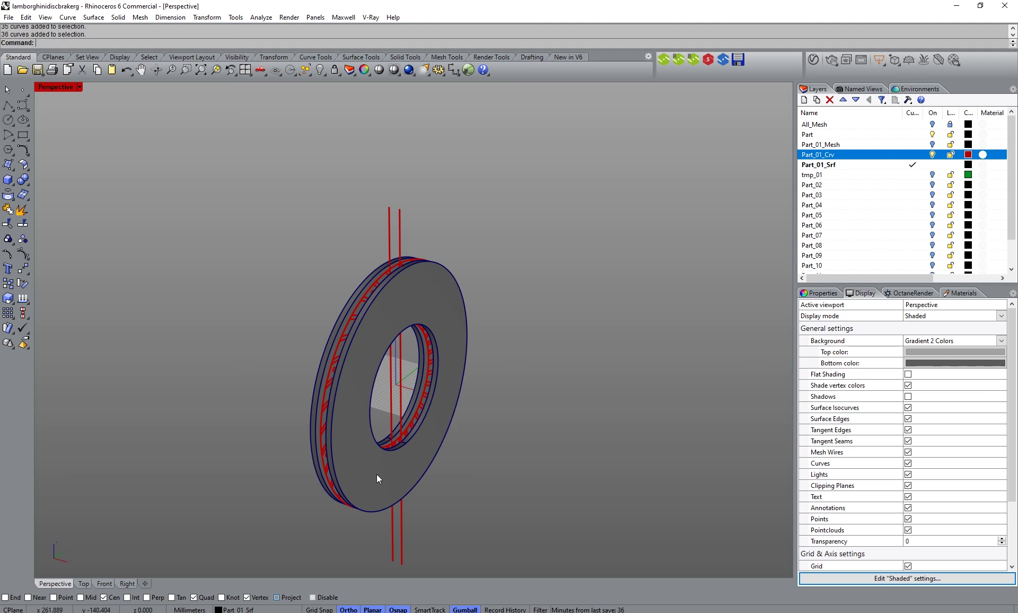
click(933, 144)
right_drag(478, 340, 403, 371)
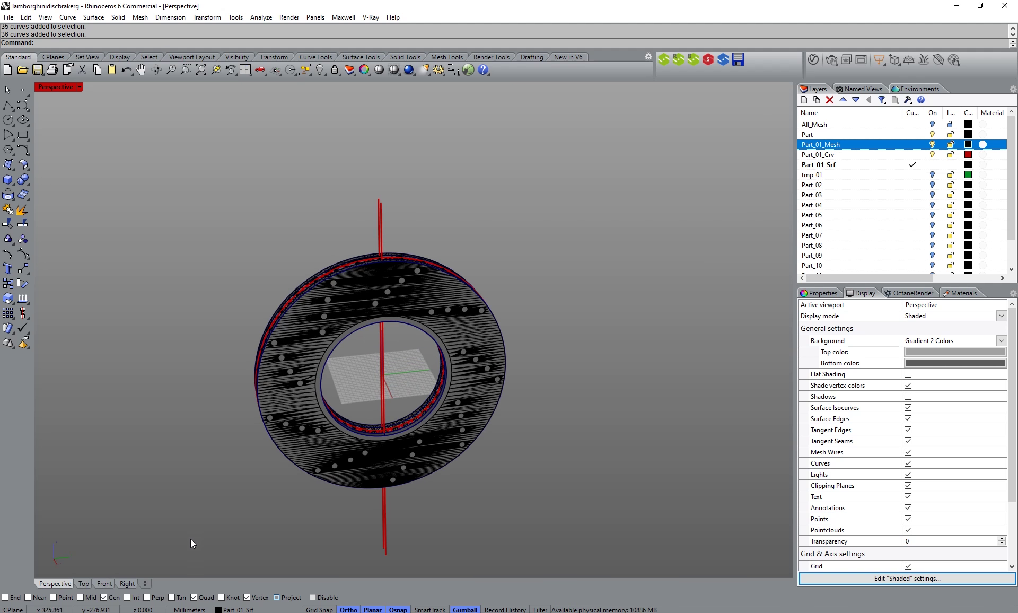
click(126, 582)
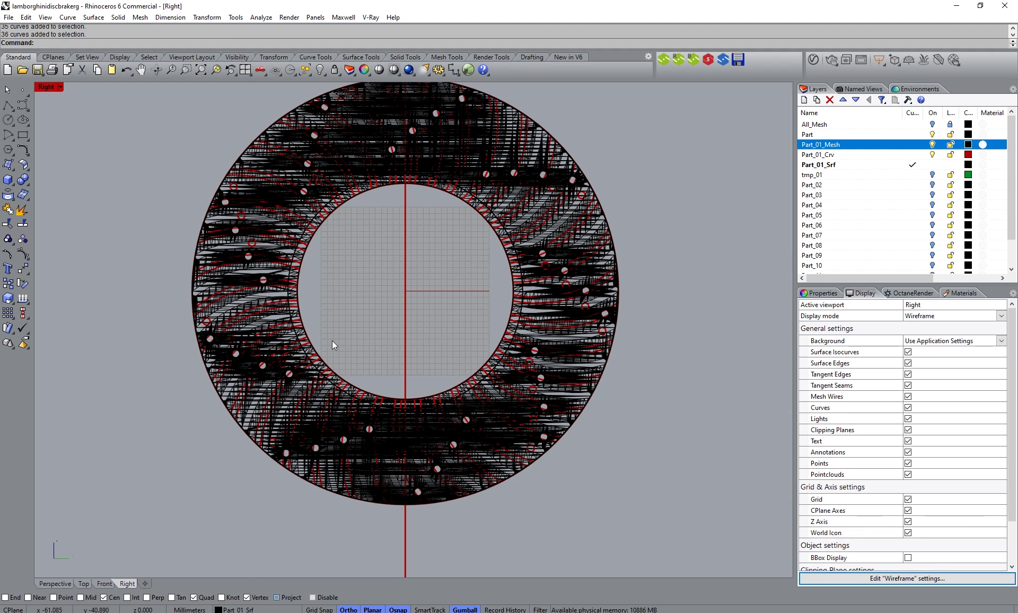
right_drag(332, 340, 354, 424)
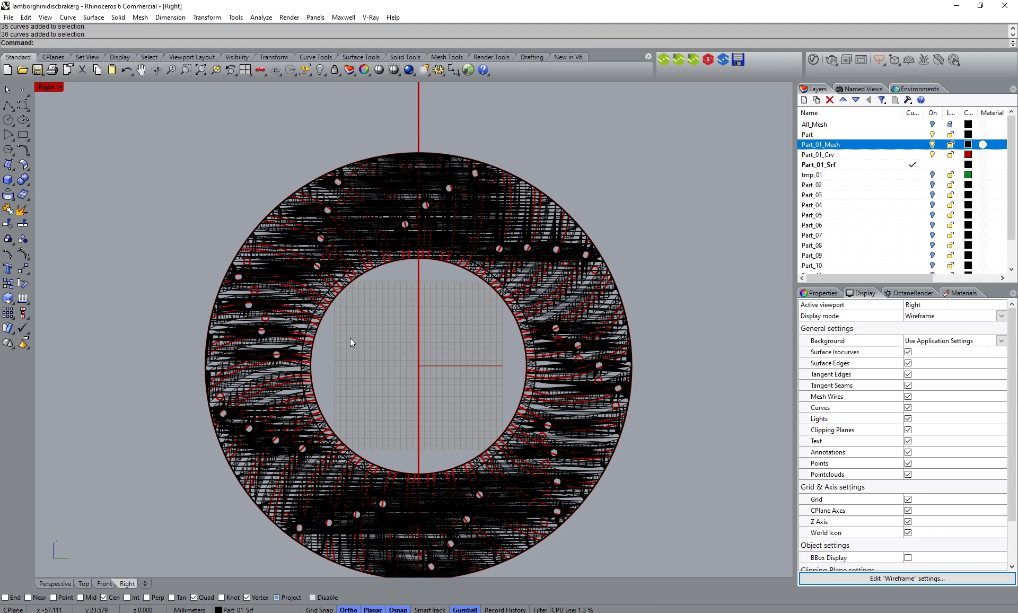
Step: Rotate the disc mesh by -5 degrees about the disc centre to match the rotated curves
click(318, 288)
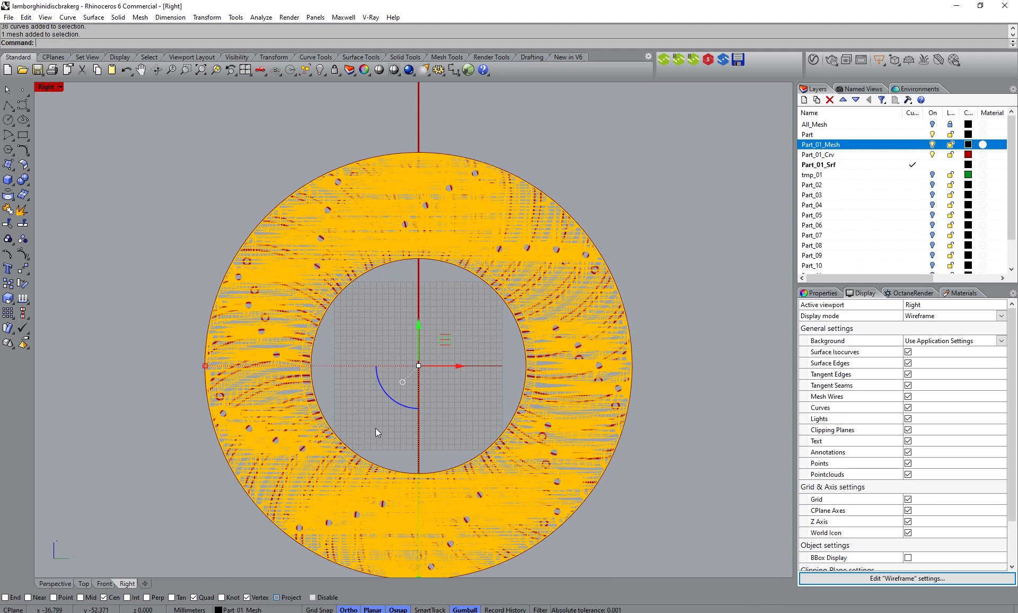
scroll(414, 373, up, 5)
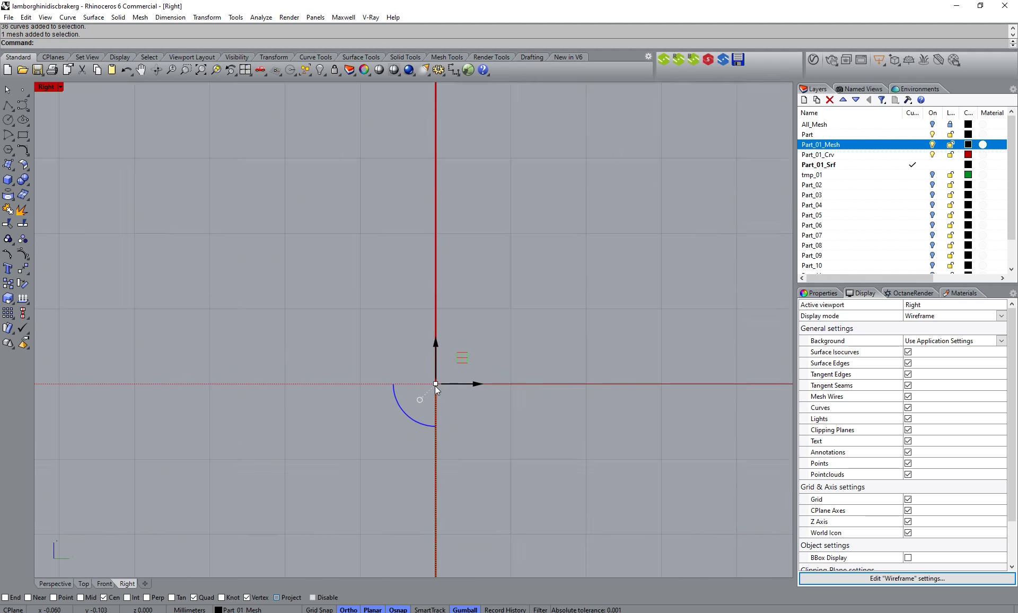
scroll(399, 390, down, 3)
click(377, 413)
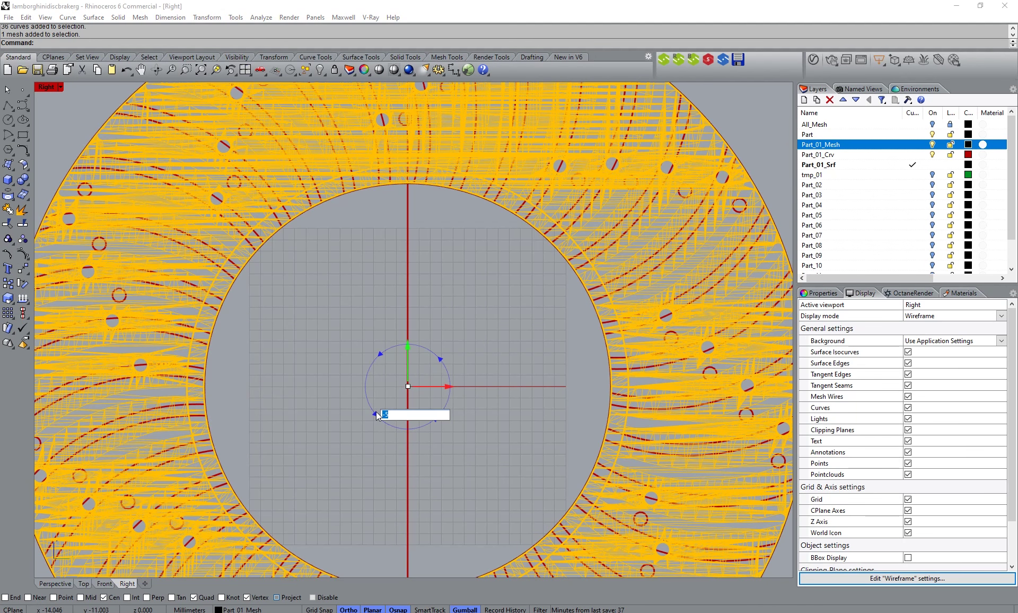
key(Return)
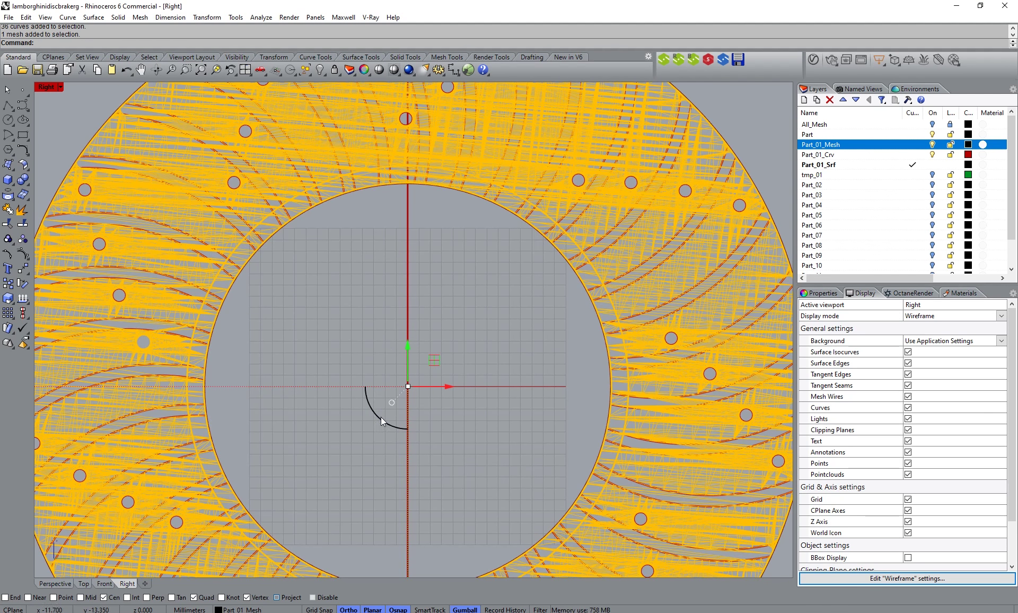
click(347, 316)
scroll(378, 332, down, 3)
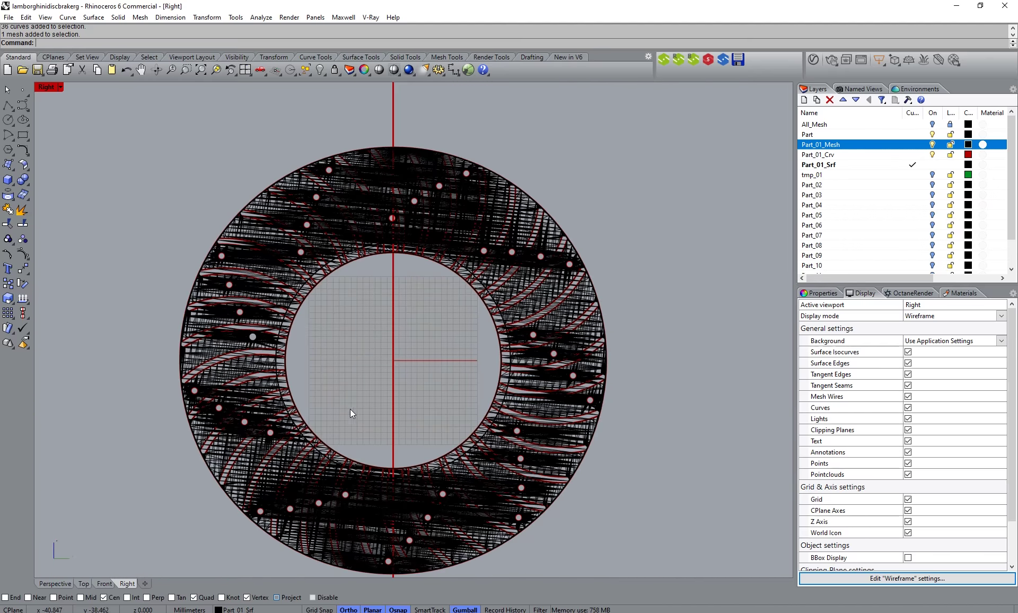
Step: Check the drill-hole circles against the mesh holes, then select the circle group and turn off the Part_01_Mesh layer
right_drag(409, 530, 406, 494)
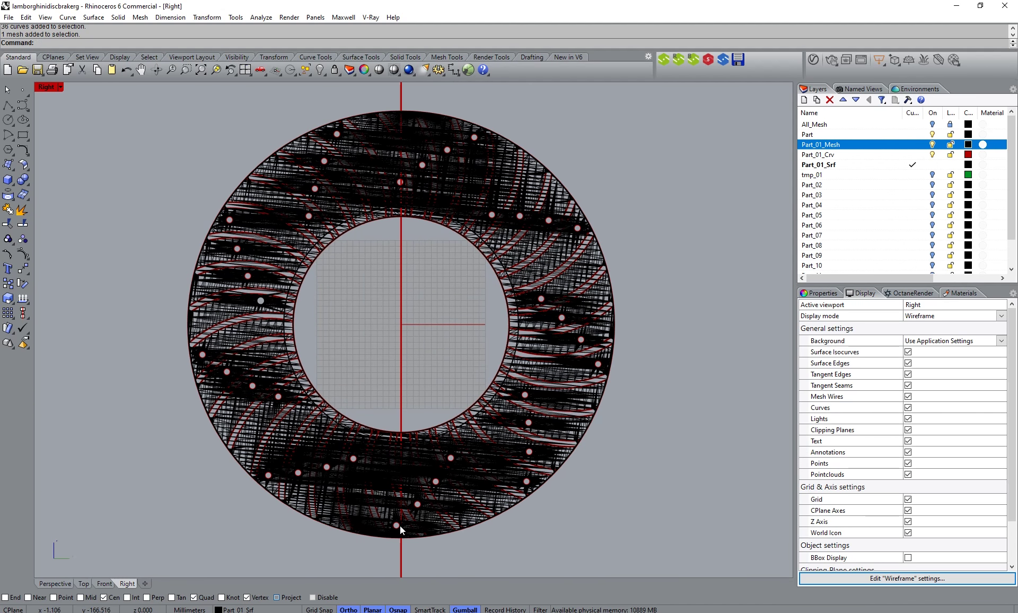
scroll(400, 528, up, 5)
scroll(401, 527, up, 6)
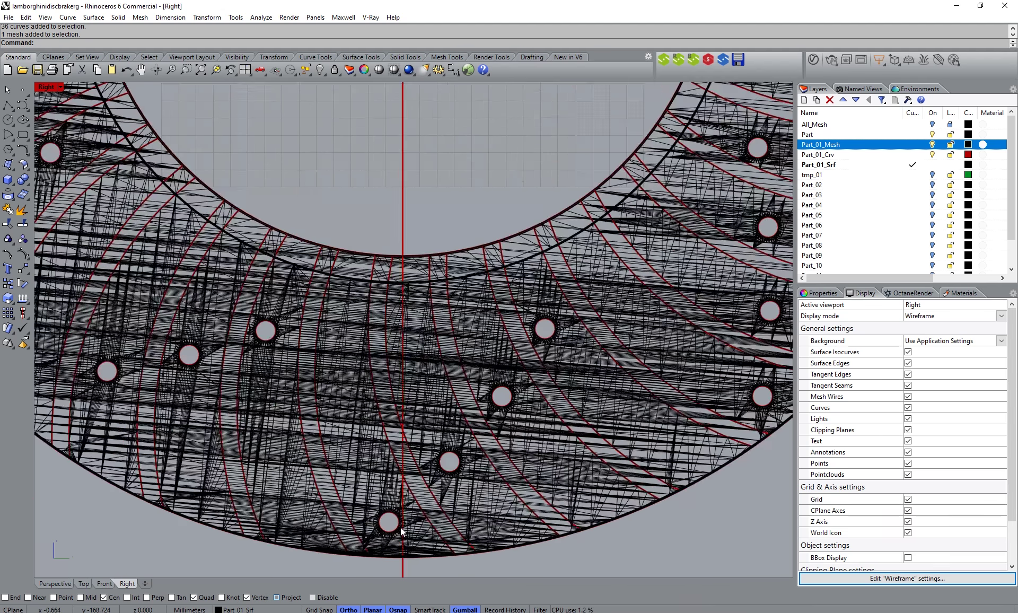
scroll(402, 531, down, 2)
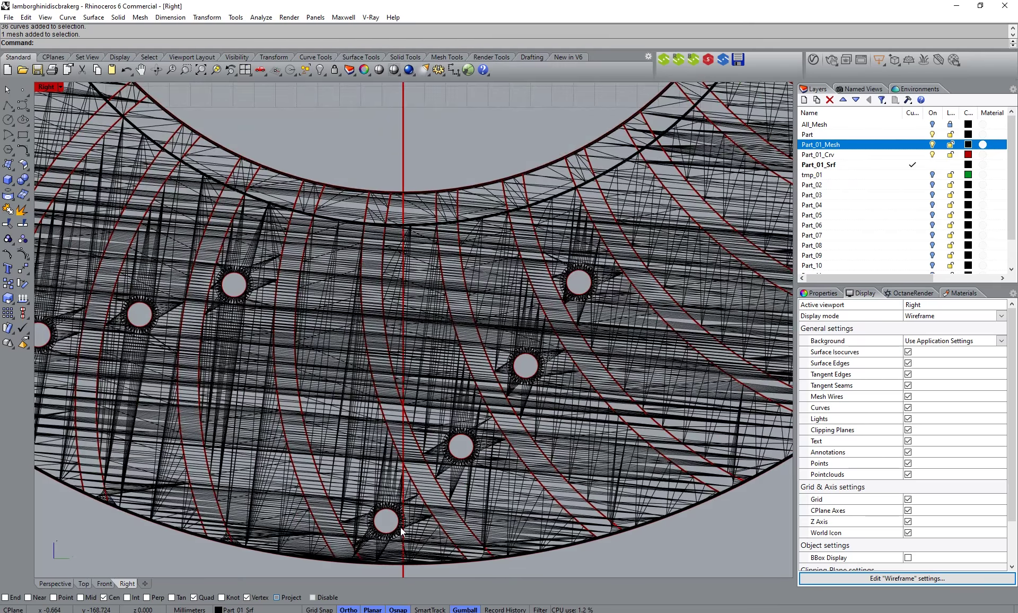
scroll(401, 531, down, 3)
click(392, 524)
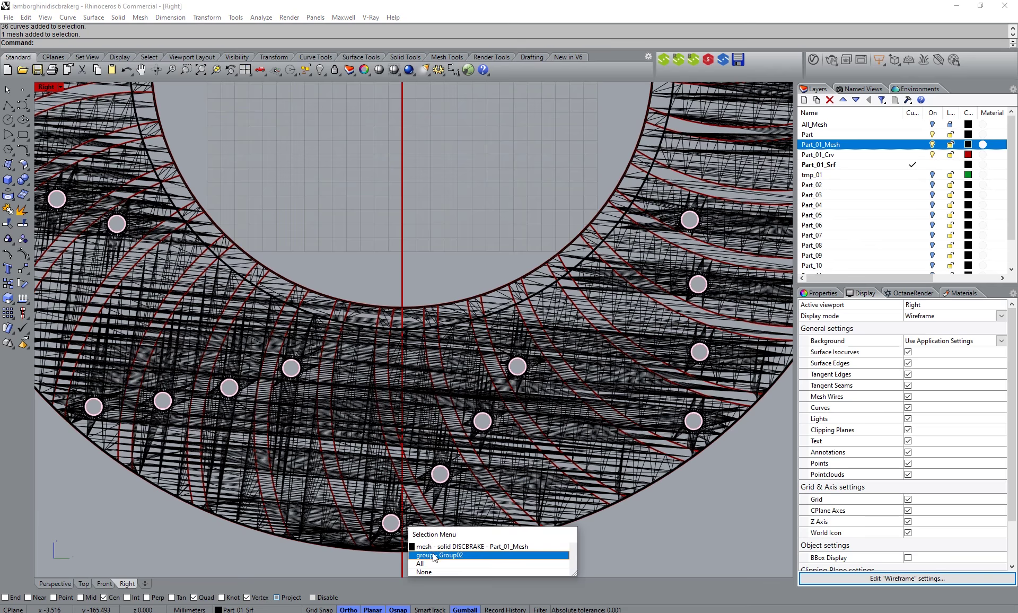
click(434, 554)
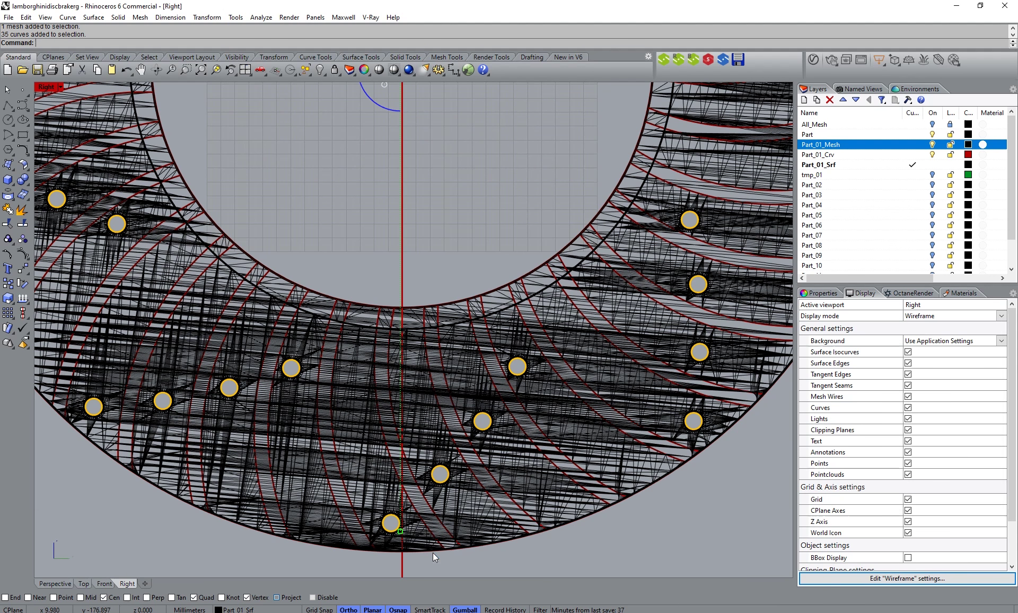
click(932, 145)
click(69, 582)
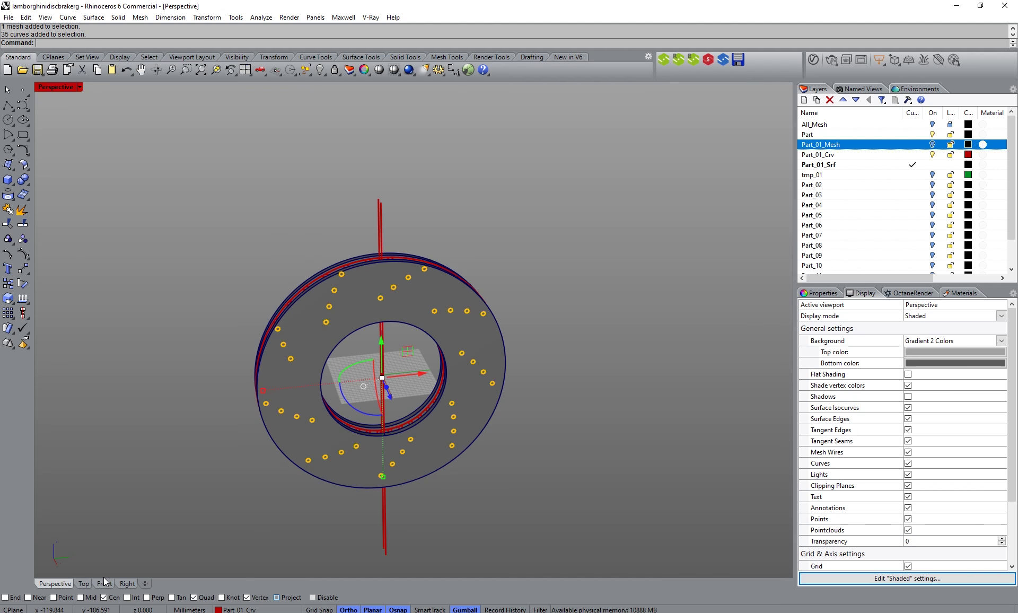
Step: Extrude the drill-hole circles straight to both sides as solid cylinders that pass well beyond both disc plates
right_drag(409, 476, 368, 450)
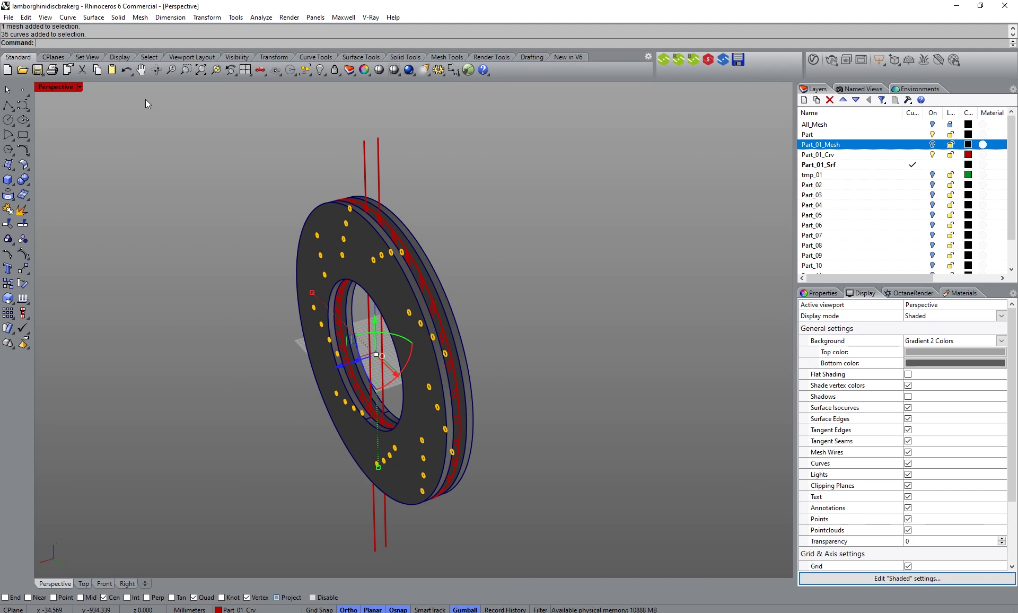
click(118, 17)
mouse_move(207, 208)
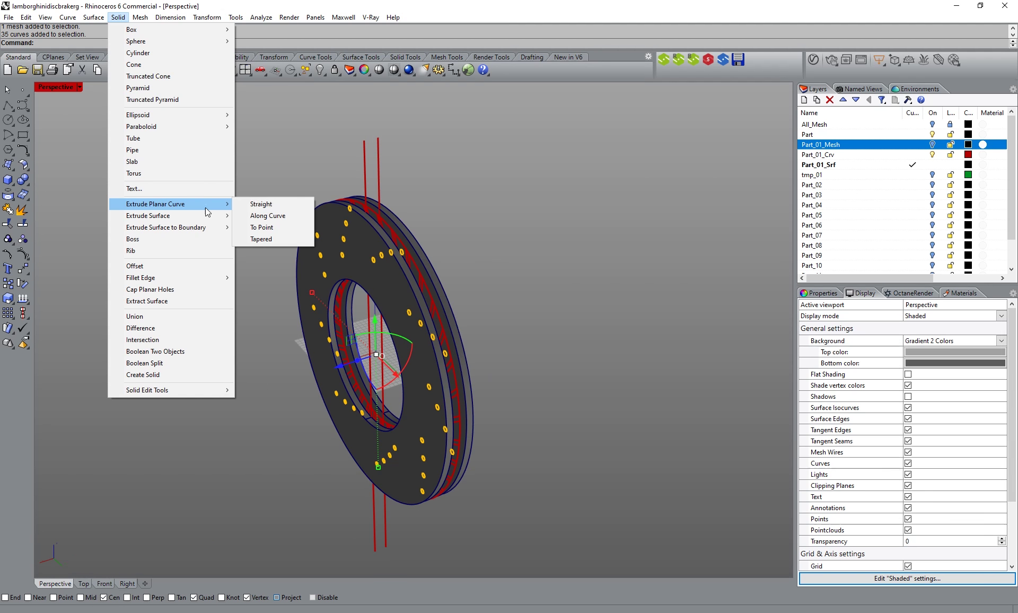
click(261, 204)
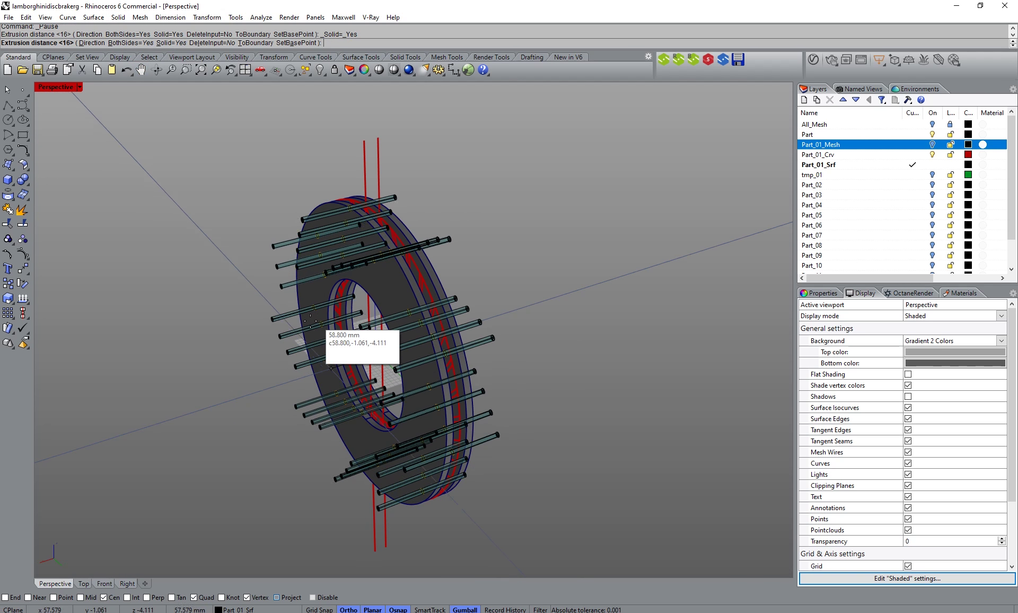
click(278, 329)
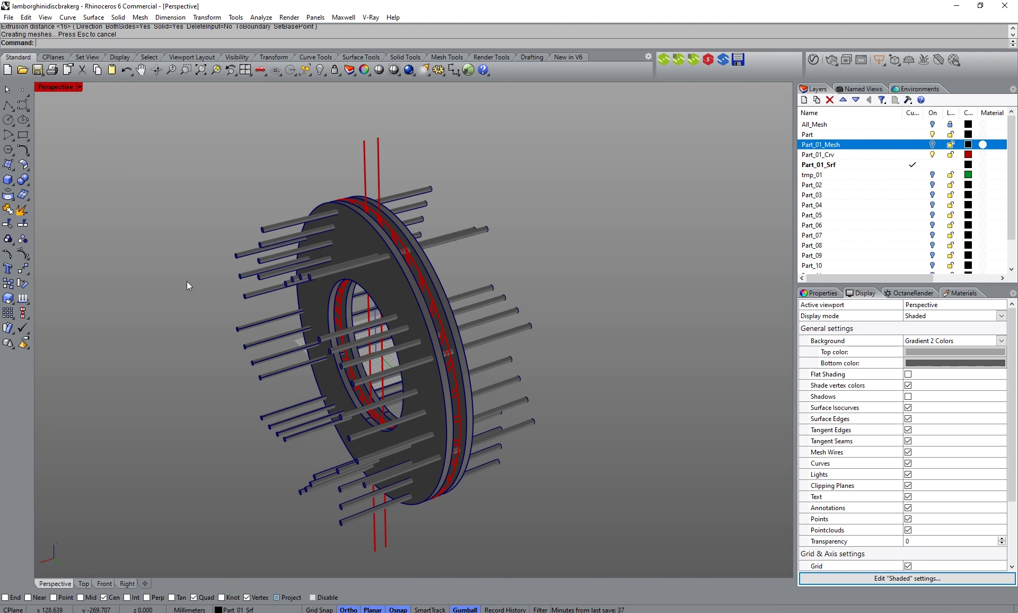
right_drag(187, 281, 205, 295)
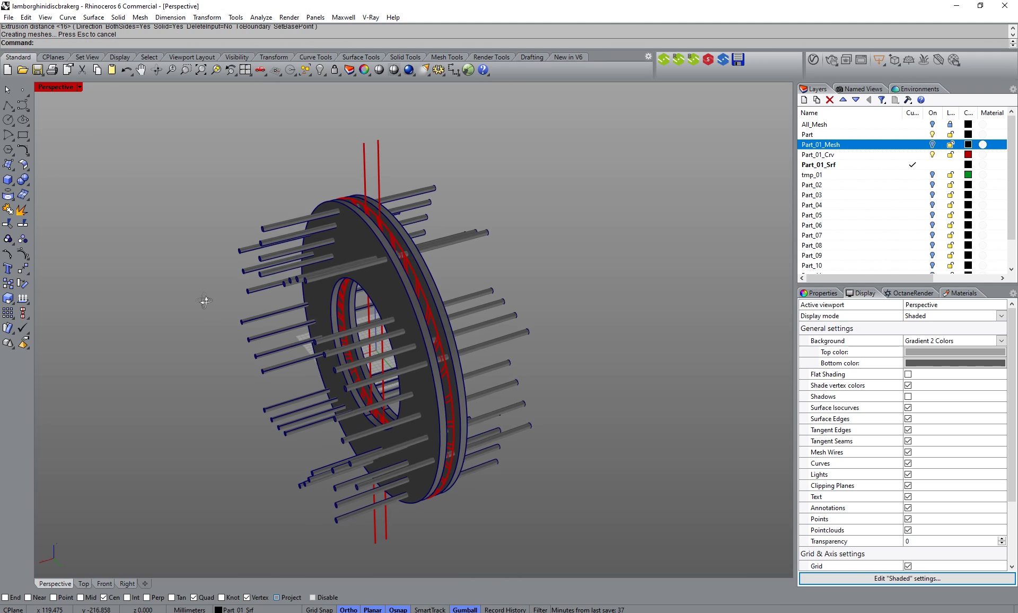
Step: Subtract the drill-hole cylinders from both disc plates with a Boolean difference, deleting the cylinders and leaving the vane curves out of the selection
click(431, 271)
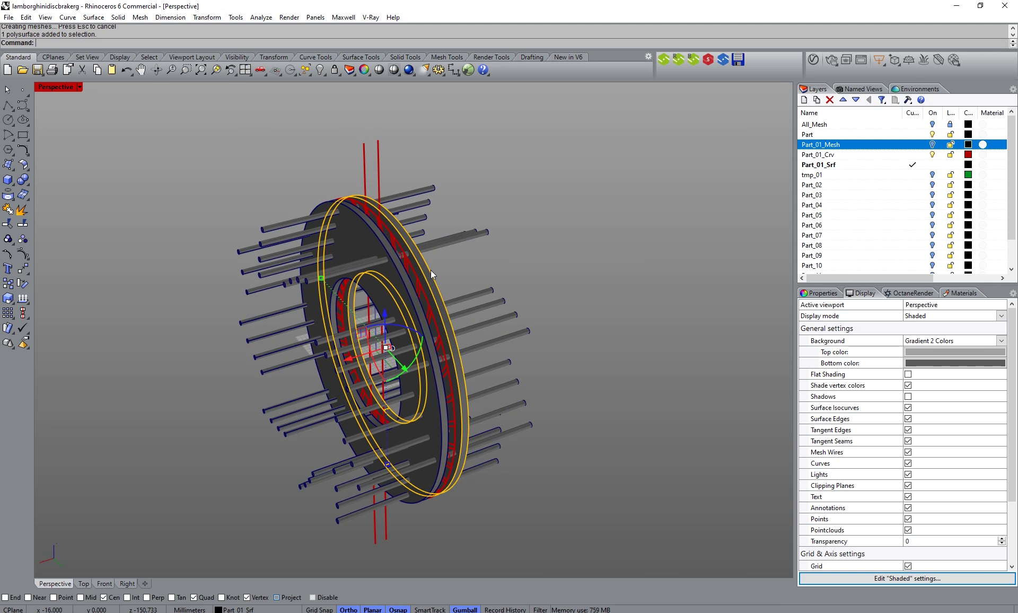
shift+click(364, 224)
shift+click(362, 213)
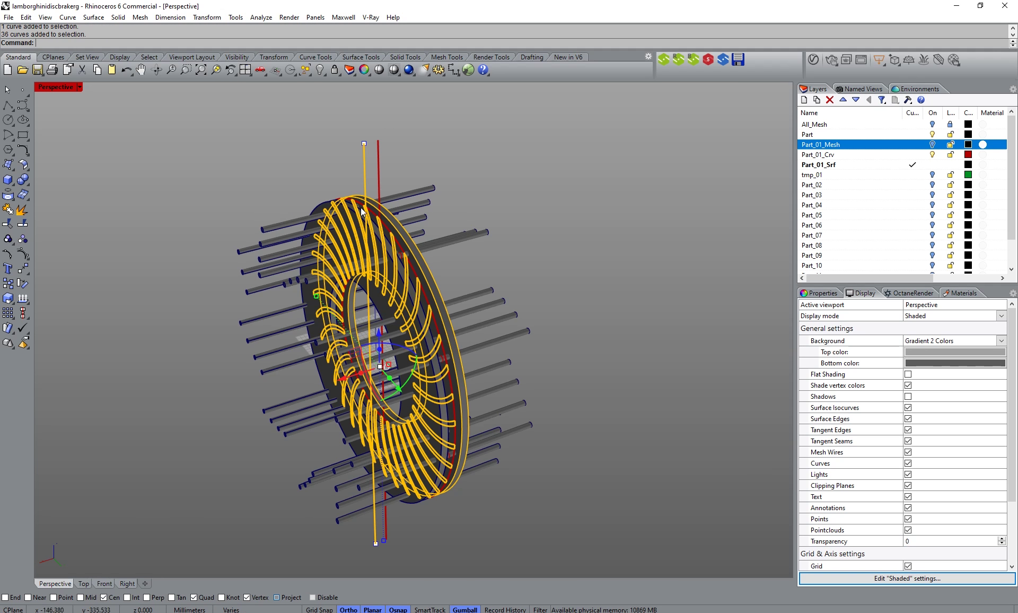
ctrl+click(365, 175)
shift+click(391, 228)
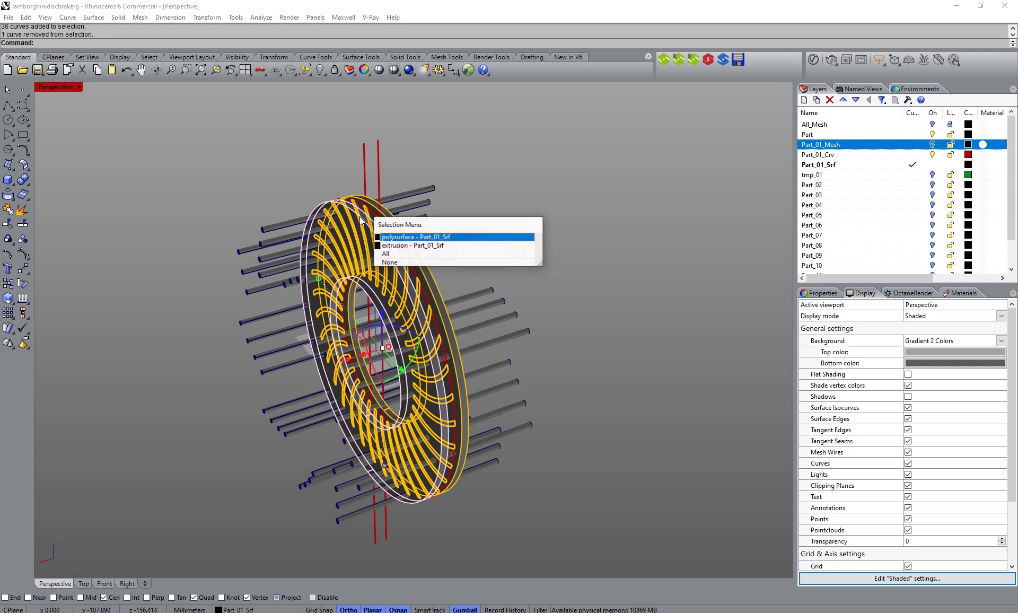
click(401, 239)
shift+click(418, 287)
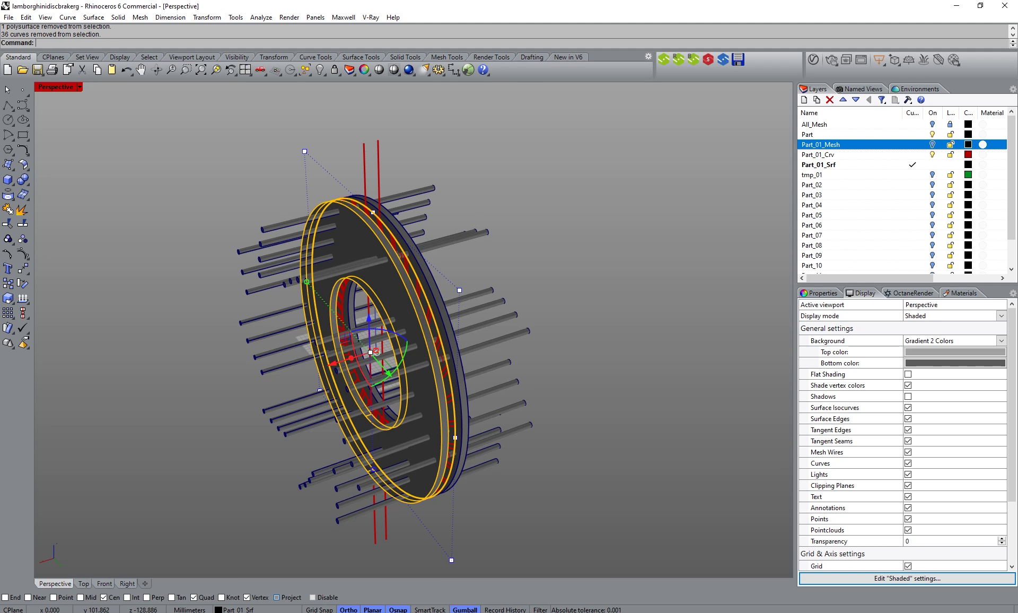
ctrl+drag(287, 191, 477, 509)
ctrl+click(424, 291)
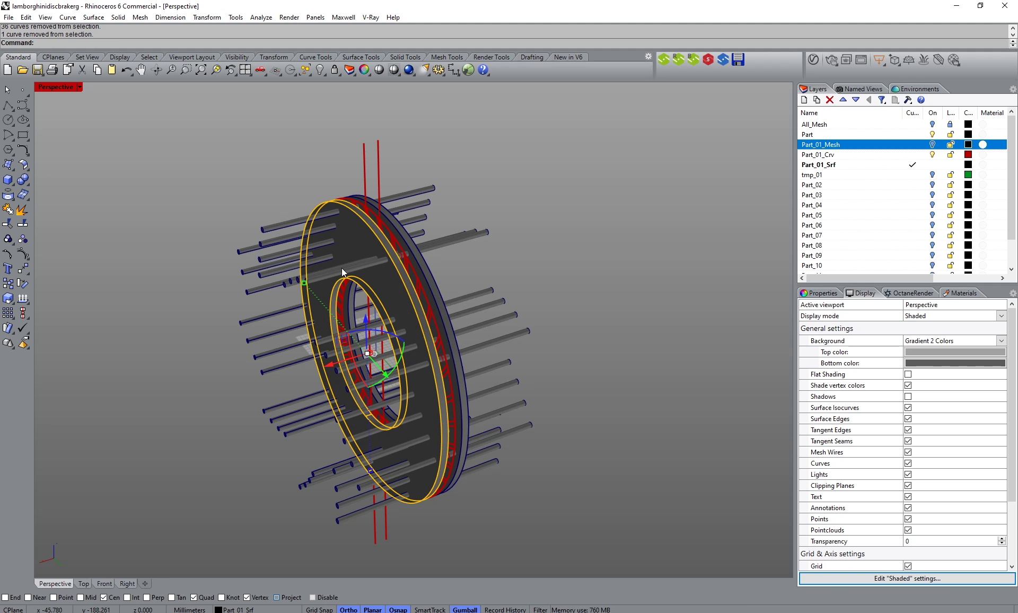
shift+click(432, 268)
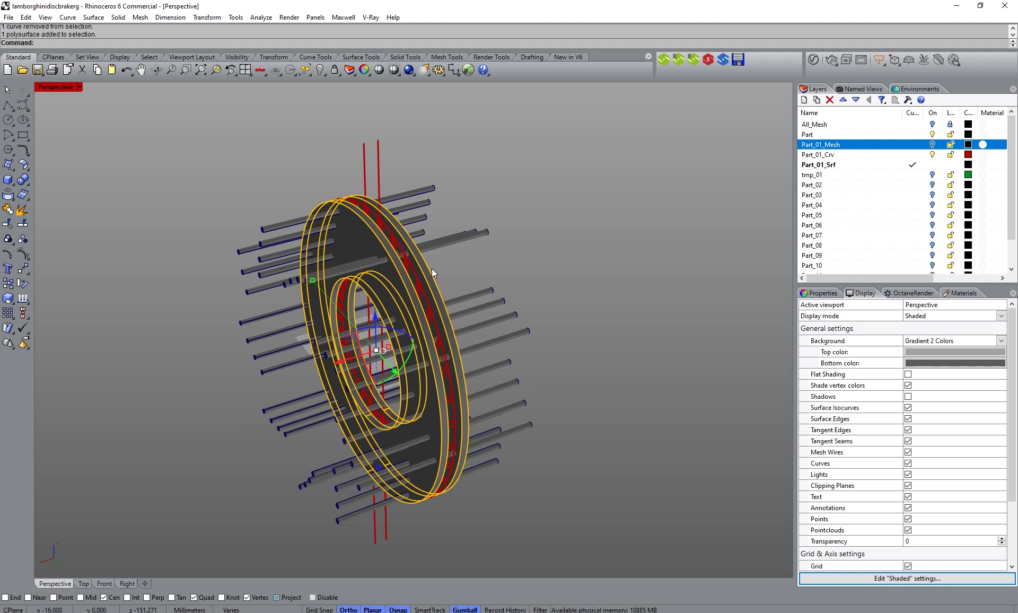
right_drag(339, 269, 271, 308)
click(30, 182)
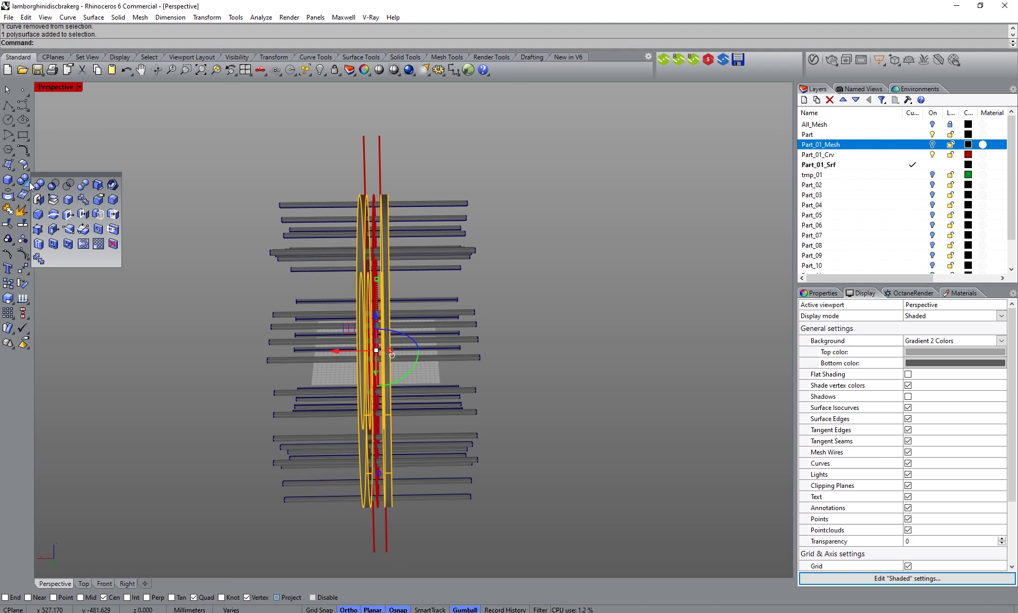
click(56, 184)
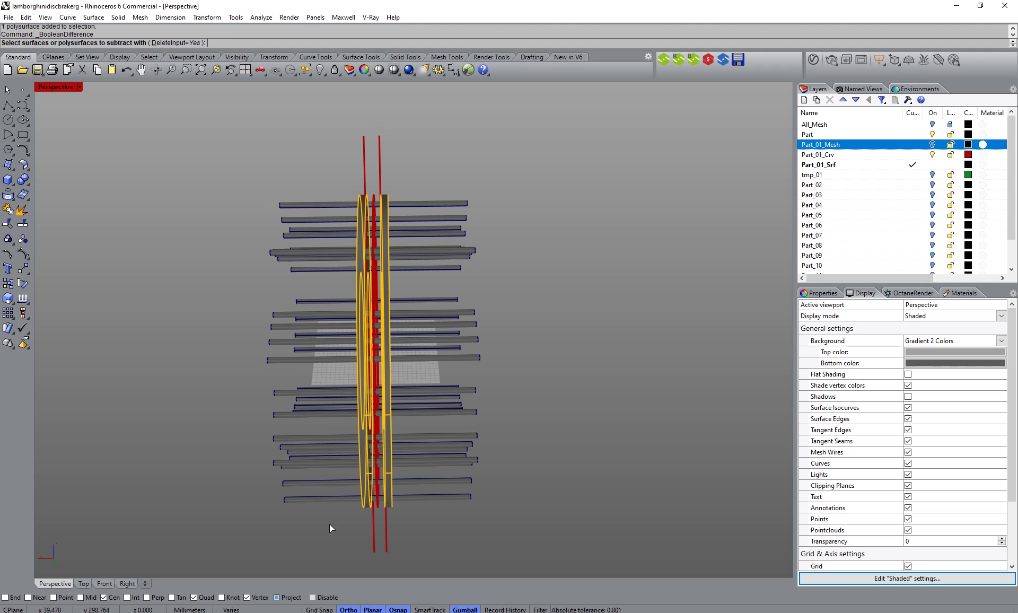
drag(329, 525, 179, 149)
key(Return)
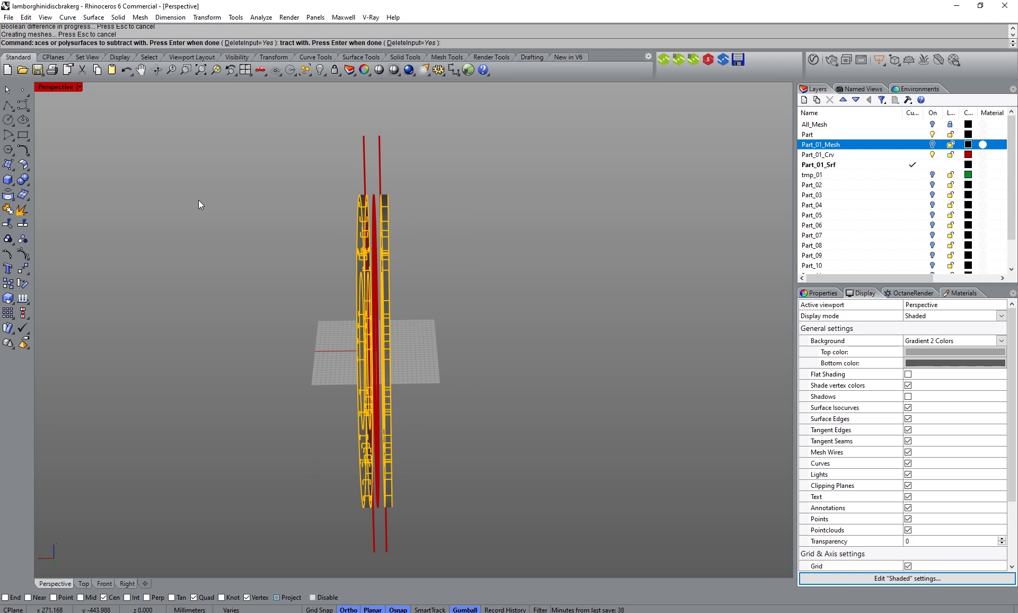
right_drag(214, 252, 366, 263)
scroll(410, 290, up, 5)
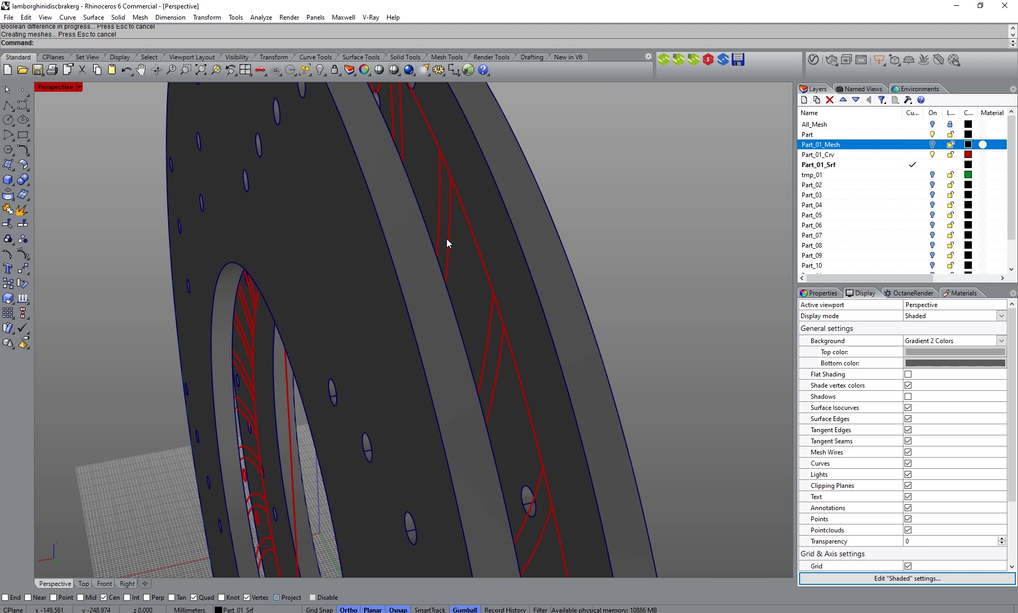
Step: Extrude the vane curves straight to both sides as solids in the Front view, ending partway inside each disc plate
scroll(450, 234, down, 6)
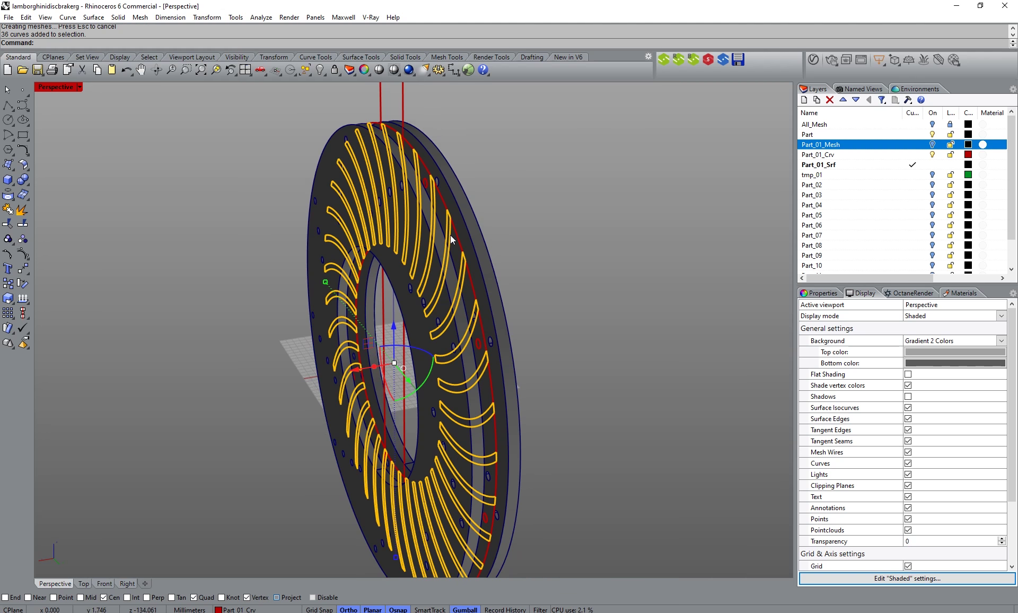
click(110, 583)
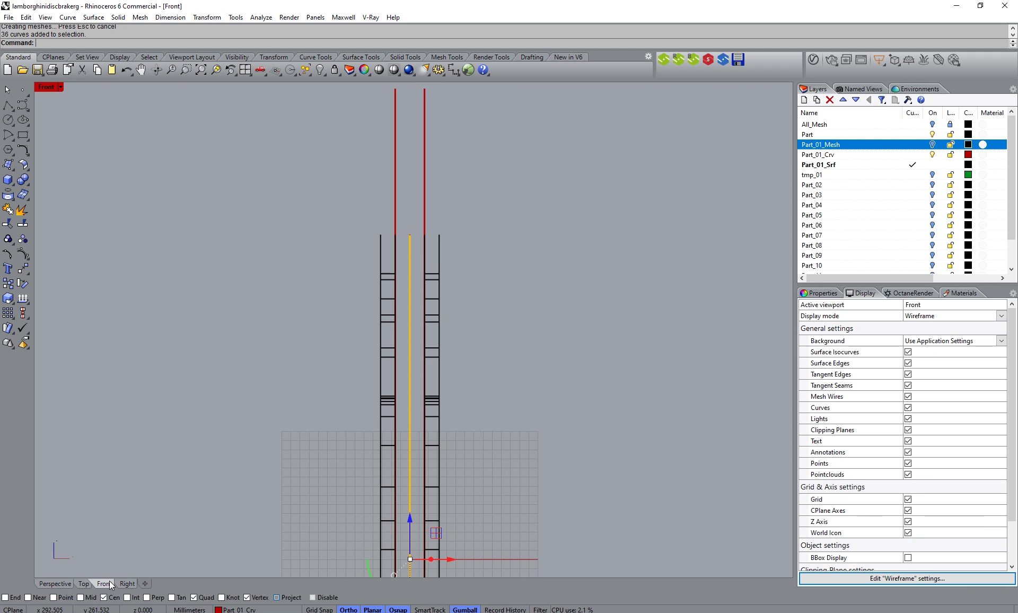
scroll(343, 228, down, 5)
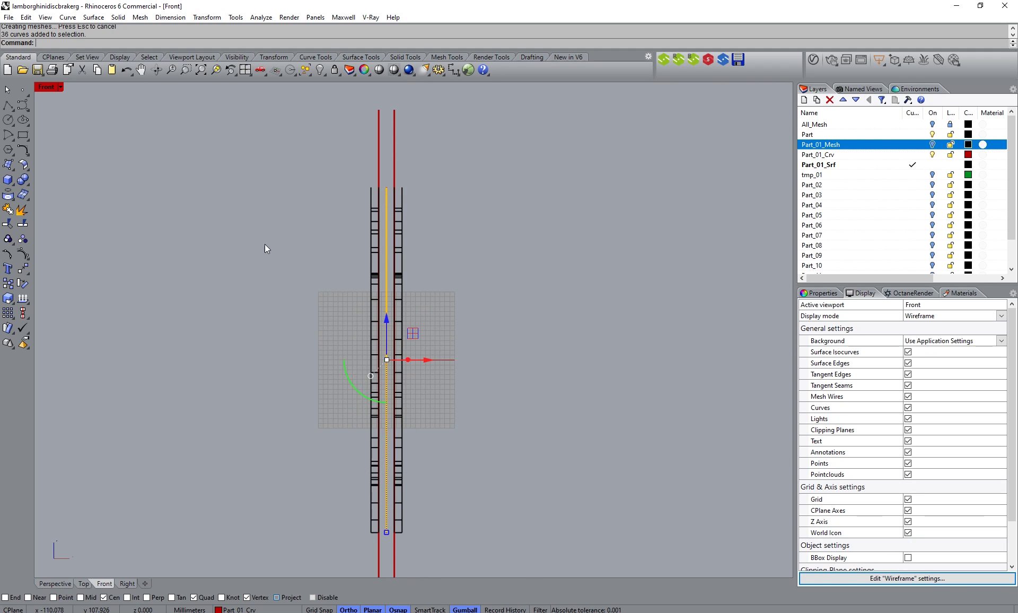
click(118, 17)
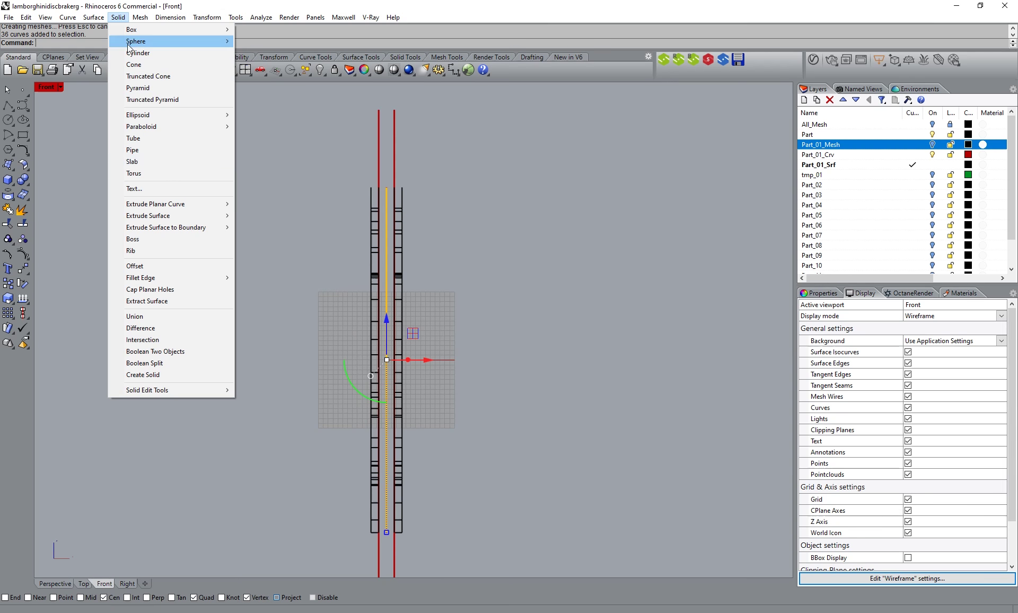
mouse_move(211, 204)
click(256, 203)
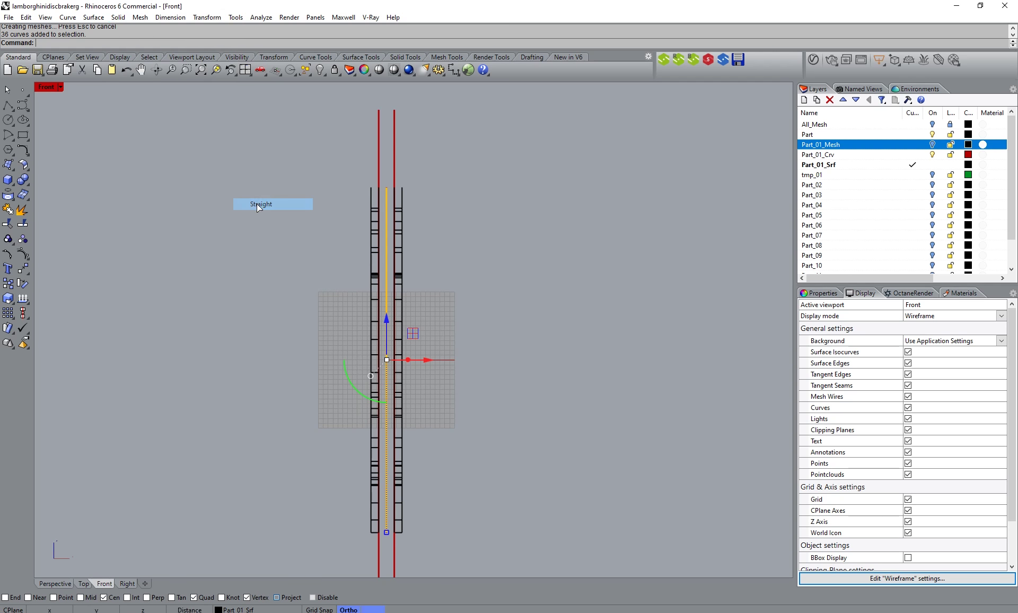
scroll(348, 194, up, 8)
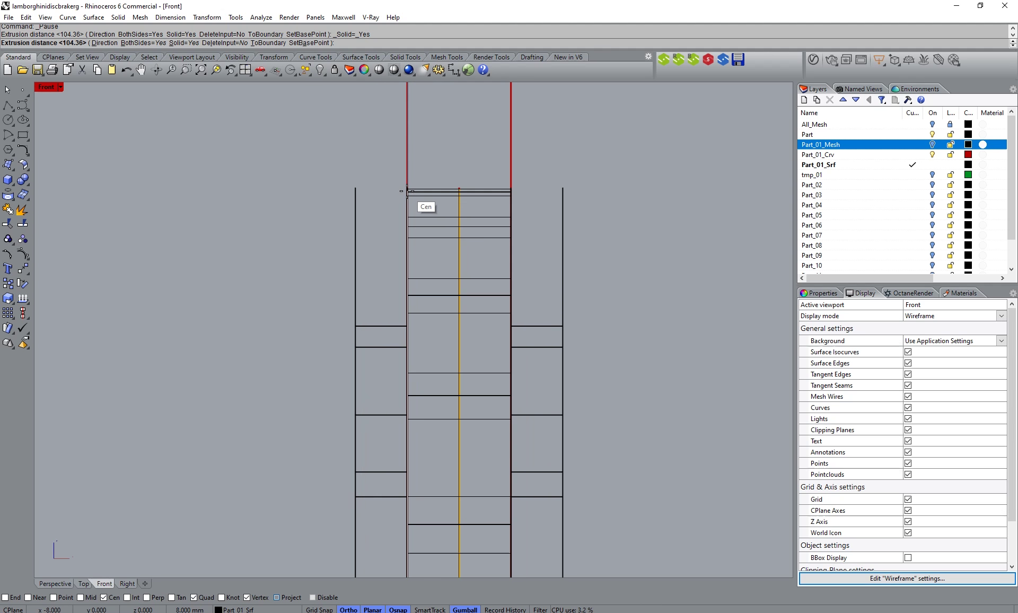
click(392, 196)
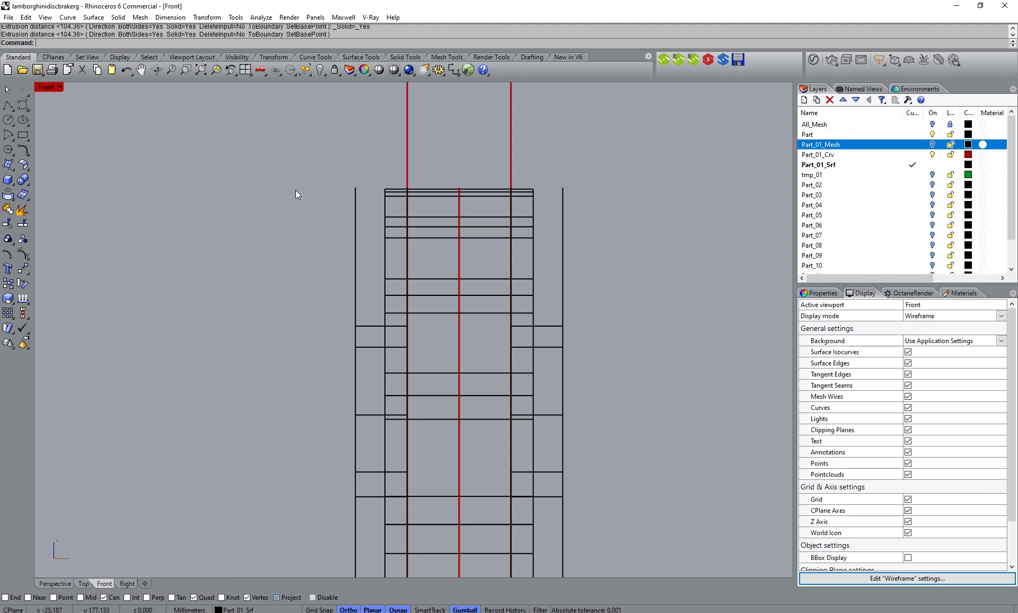
scroll(326, 188, down, 5)
click(72, 585)
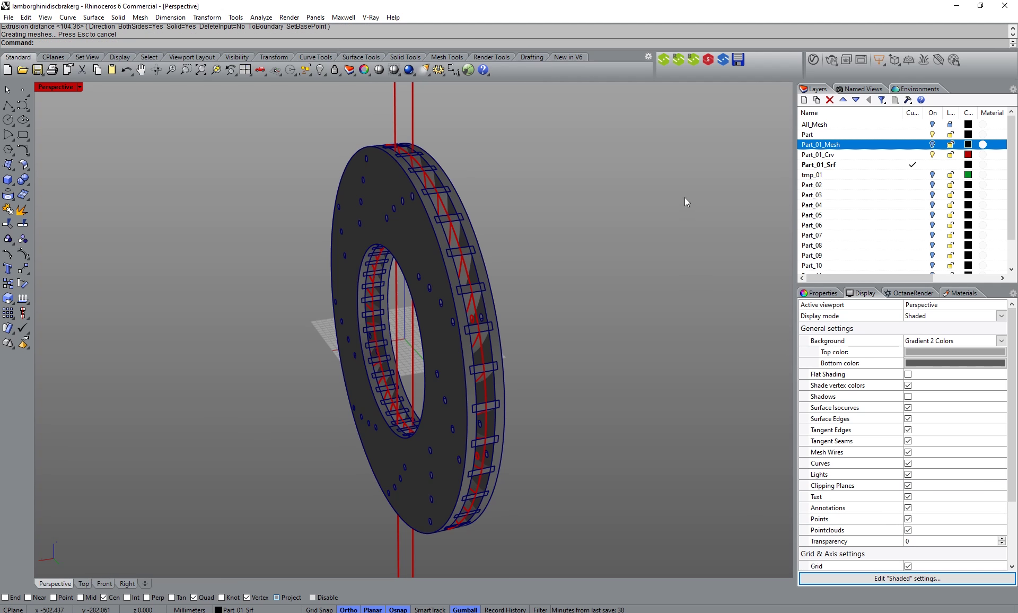
Step: Turn off the Part_01_Crv layer and Boolean-union the two disc plates with all the vane solids
click(932, 155)
right_drag(336, 263, 393, 305)
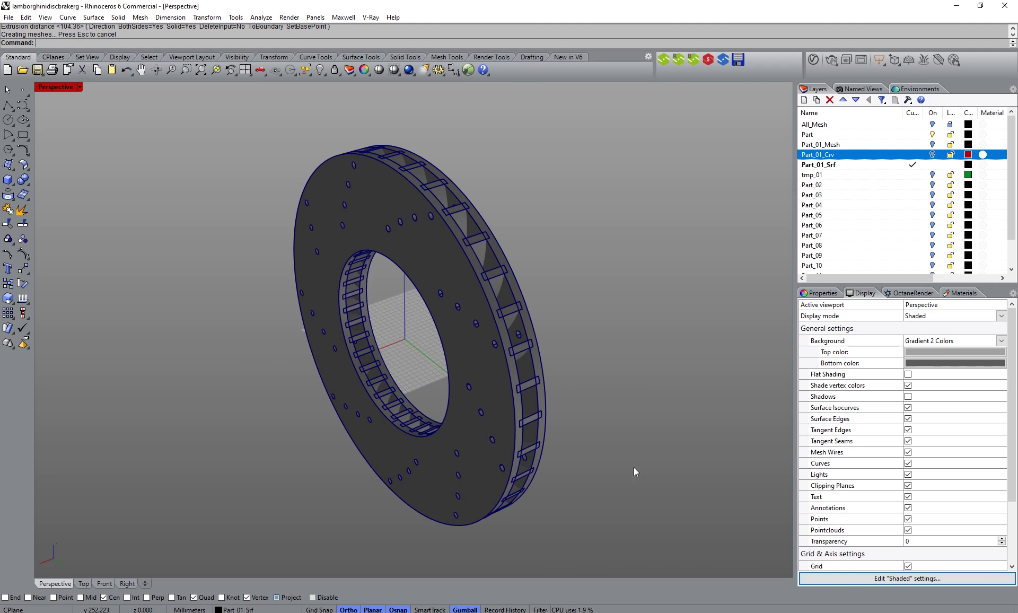
drag(281, 139, 606, 542)
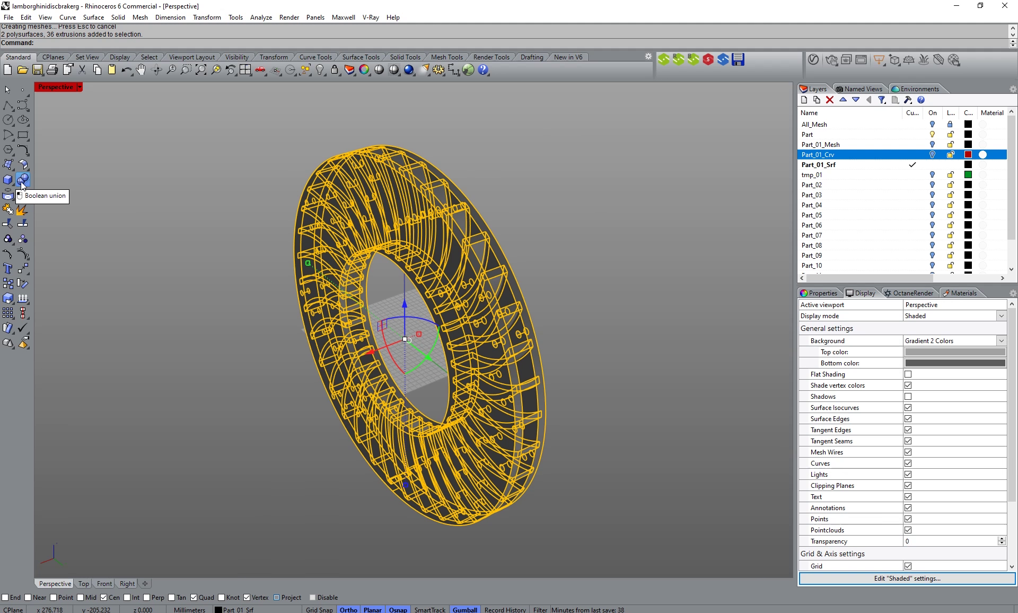
click(23, 180)
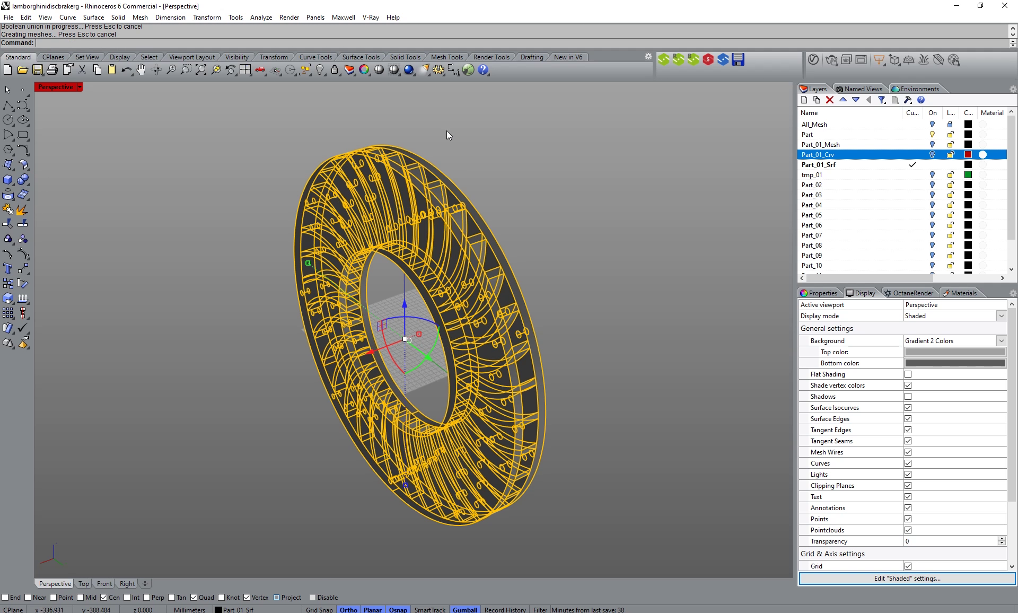
right_drag(454, 215, 411, 204)
scroll(477, 362, up, 5)
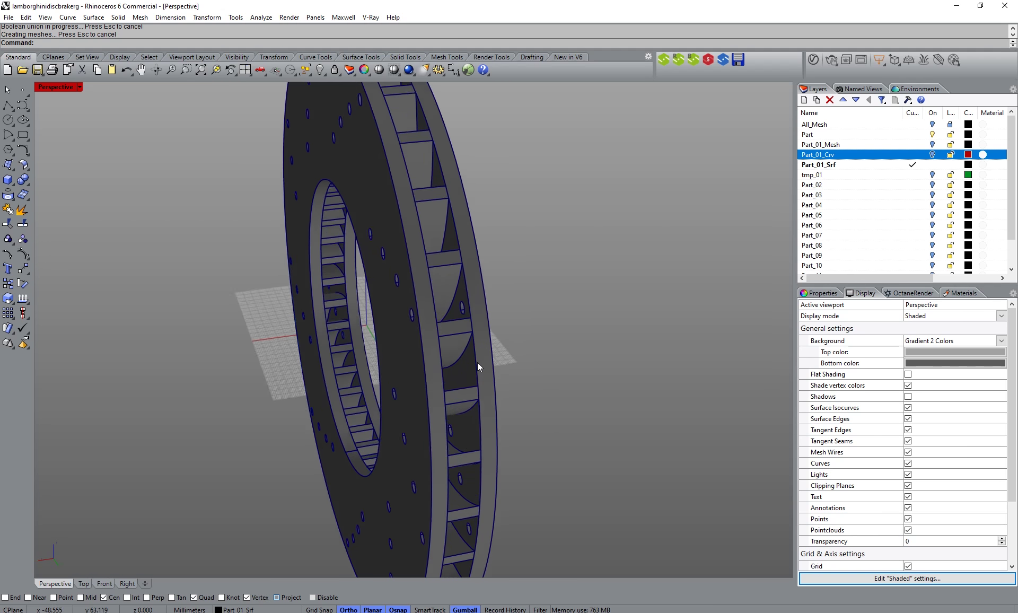
right_drag(477, 362, 625, 199)
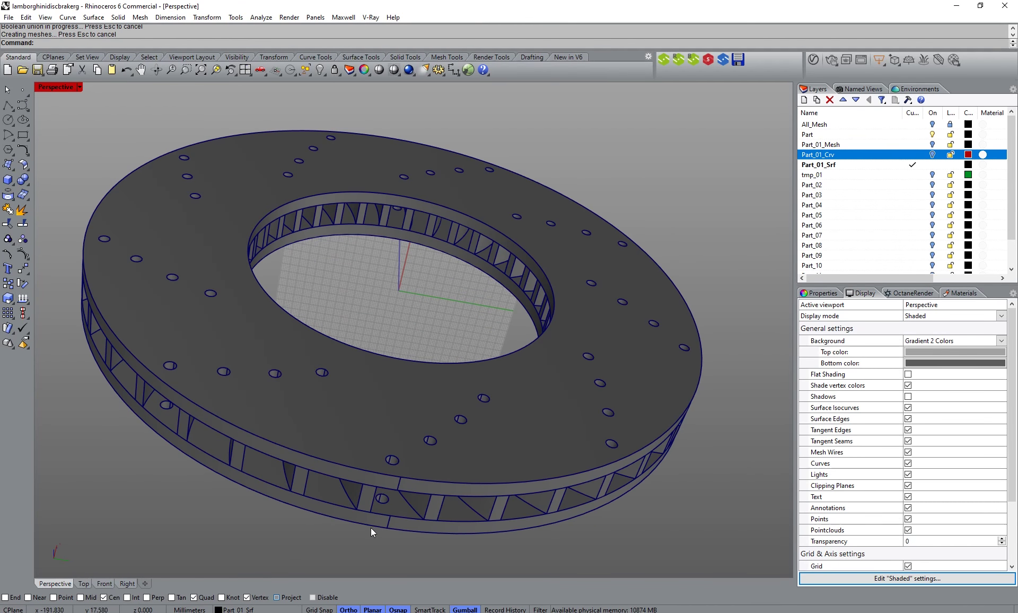
right_drag(402, 495, 270, 315)
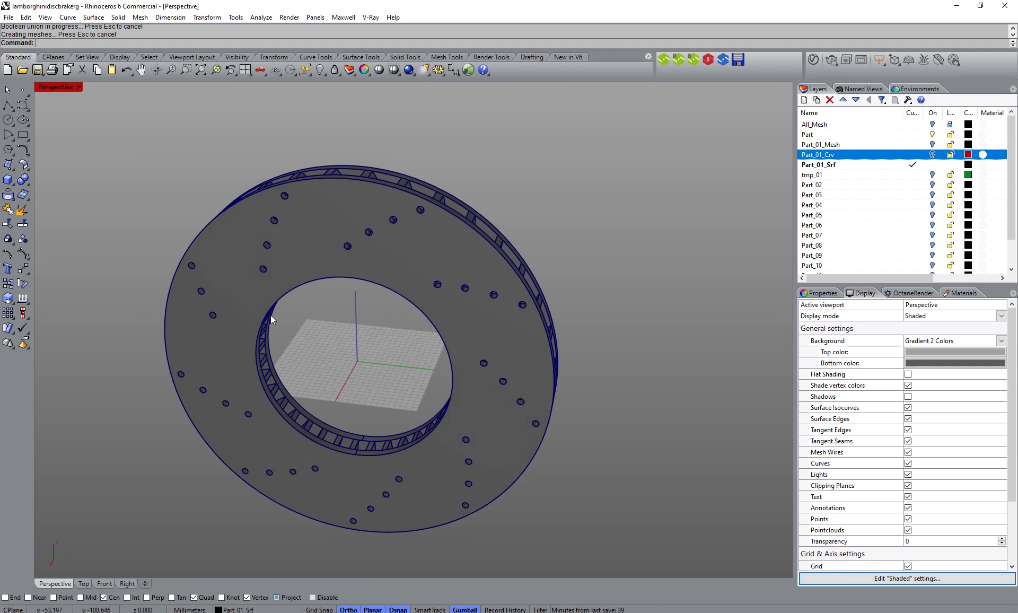
Step: Inspect the united brake disc's object details and run Check to verify that its geometry is valid
click(371, 242)
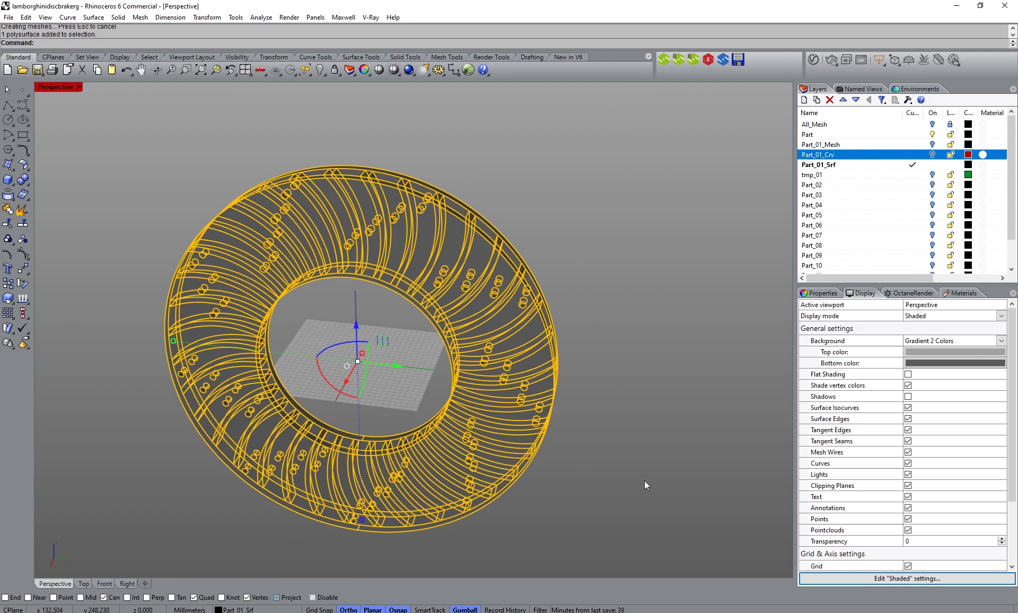
click(822, 293)
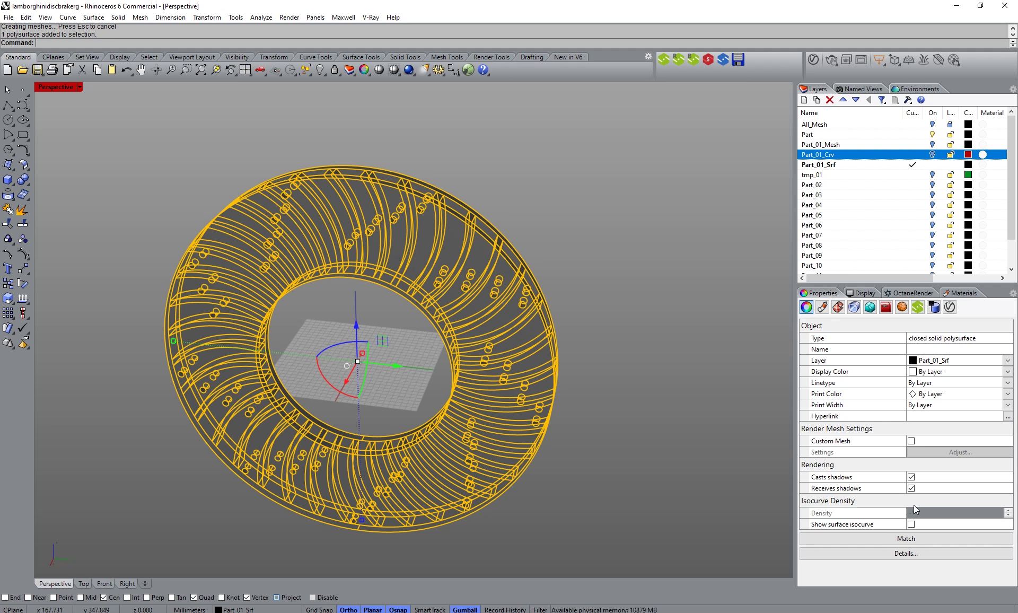
click(903, 553)
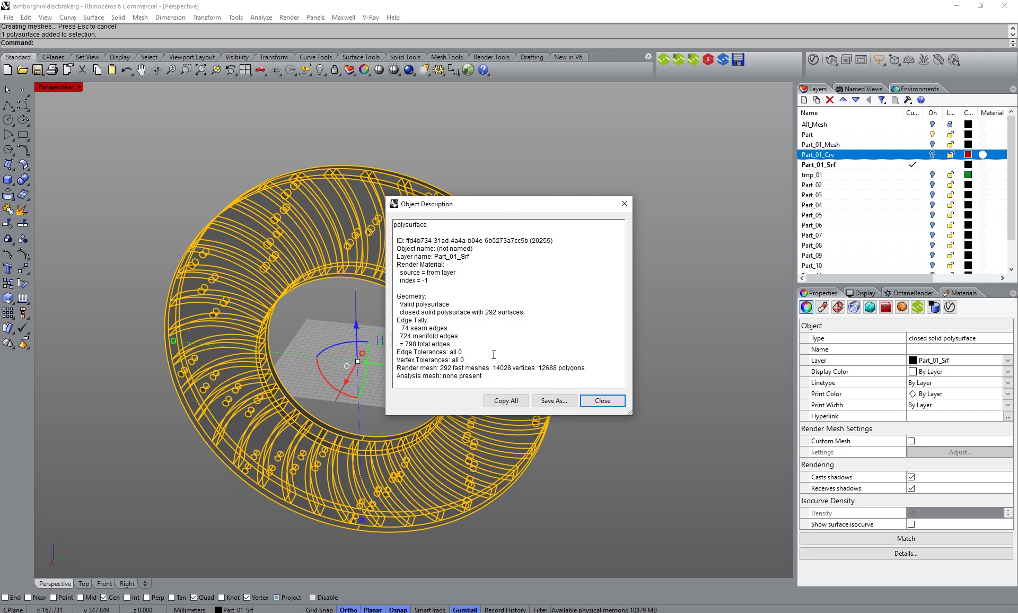
click(601, 400)
click(23, 327)
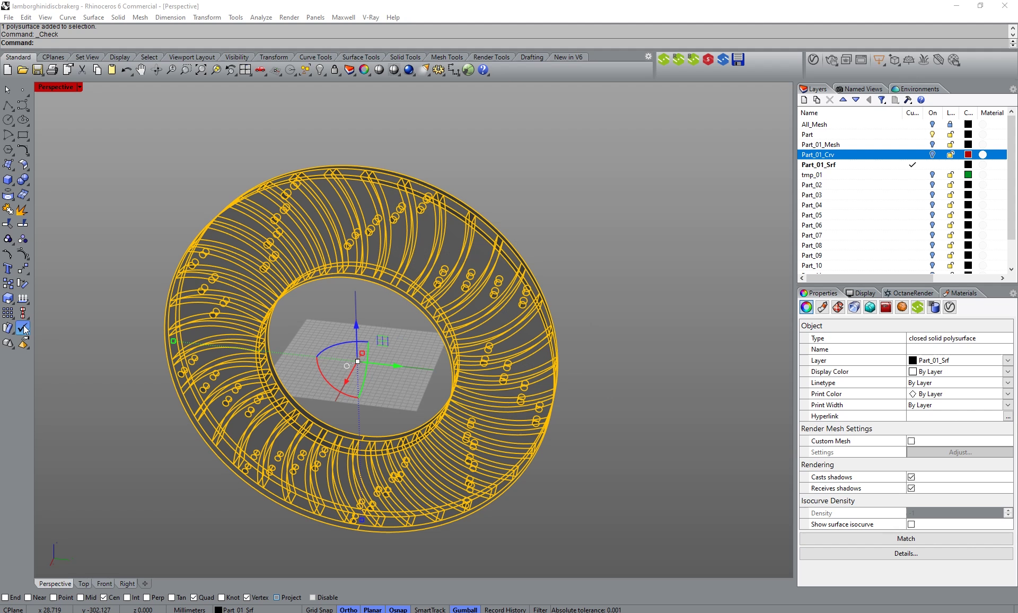
drag(425, 225, 523, 229)
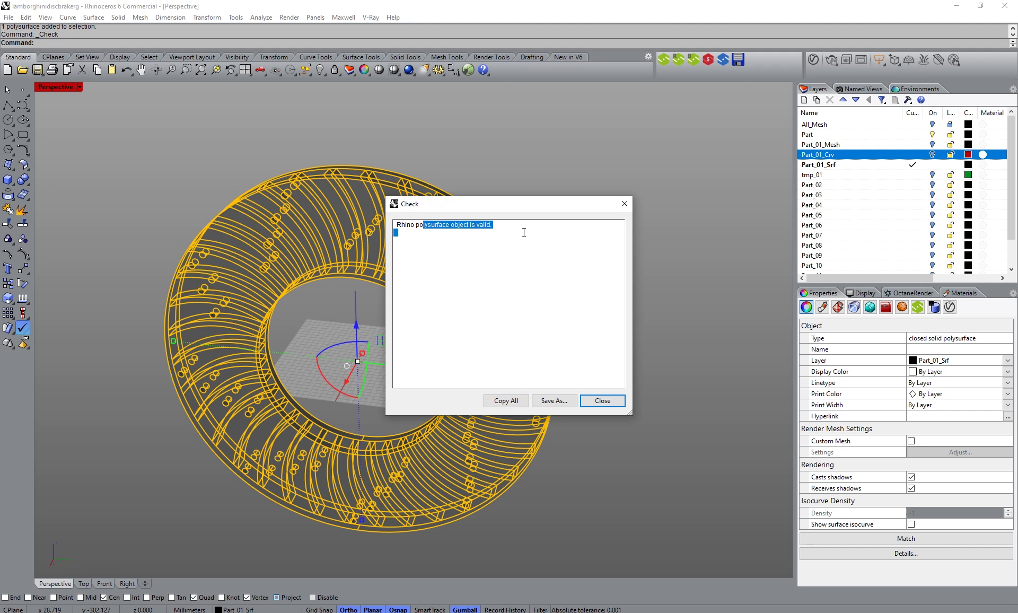
drag(425, 224, 491, 246)
click(515, 354)
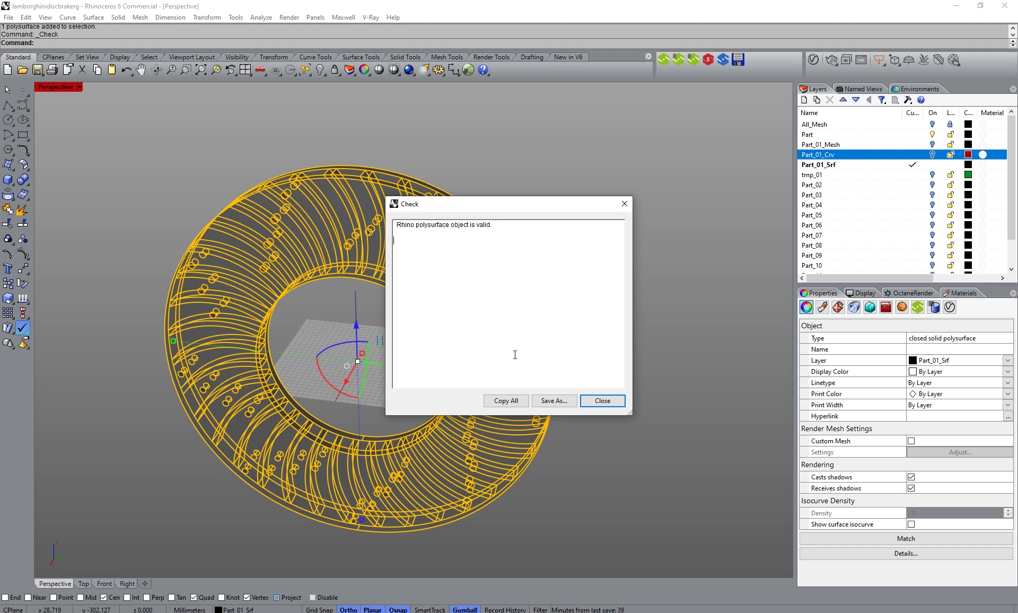
click(597, 406)
click(540, 190)
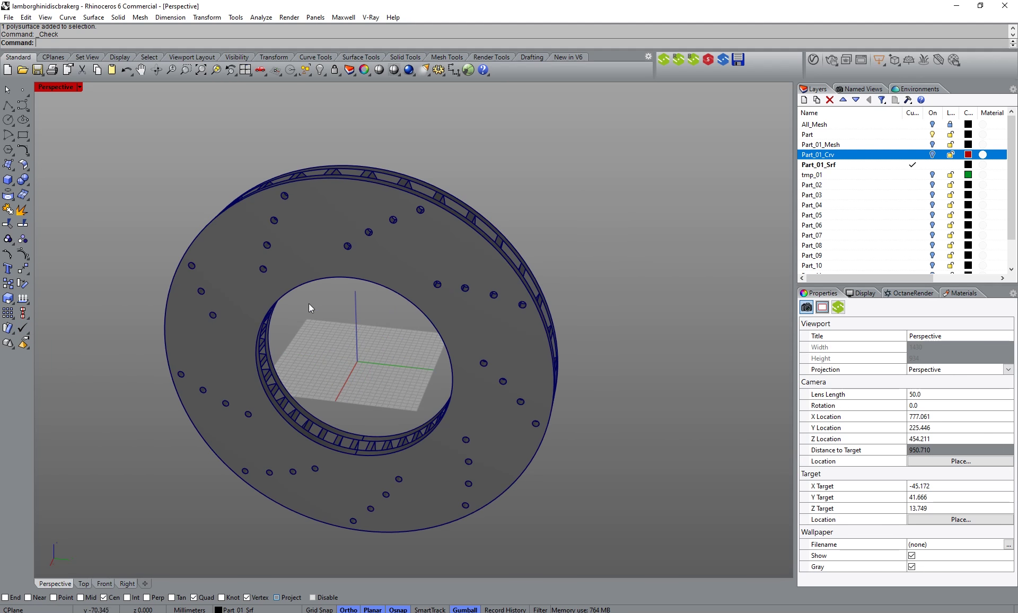
Step: Turn on the Part_01_Mesh layer and compare the original mesh with the rebuilt disc around the vanes on the outer rim
right_drag(309, 303, 335, 320)
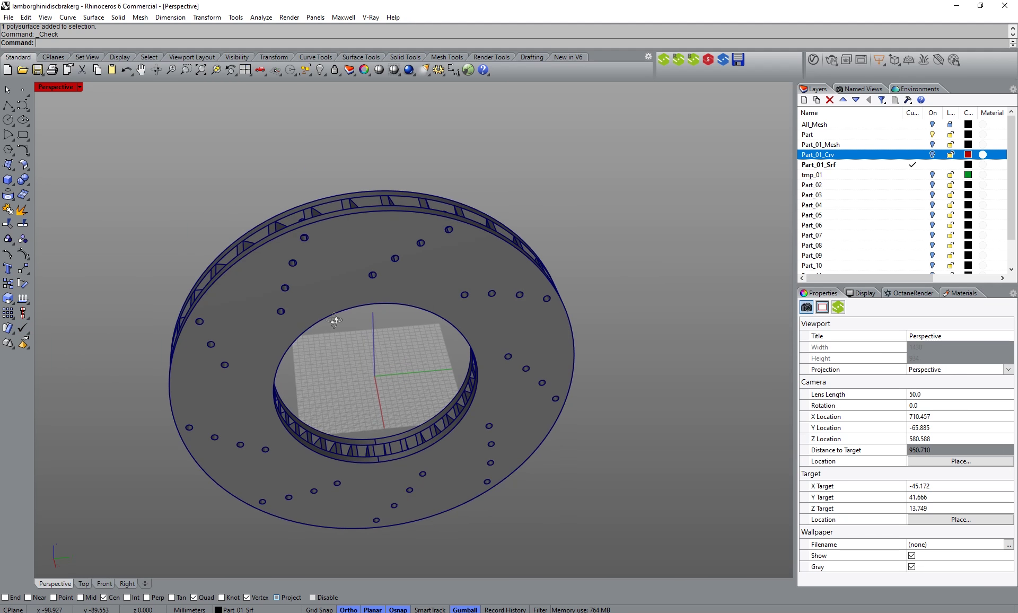
click(933, 145)
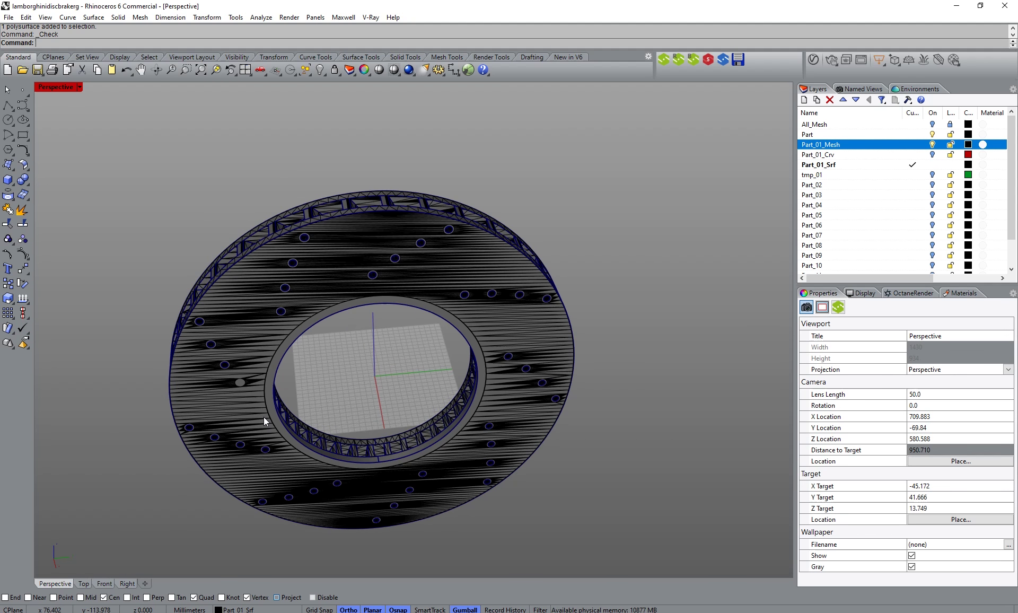
right_drag(263, 417, 437, 241)
scroll(430, 259, up, 10)
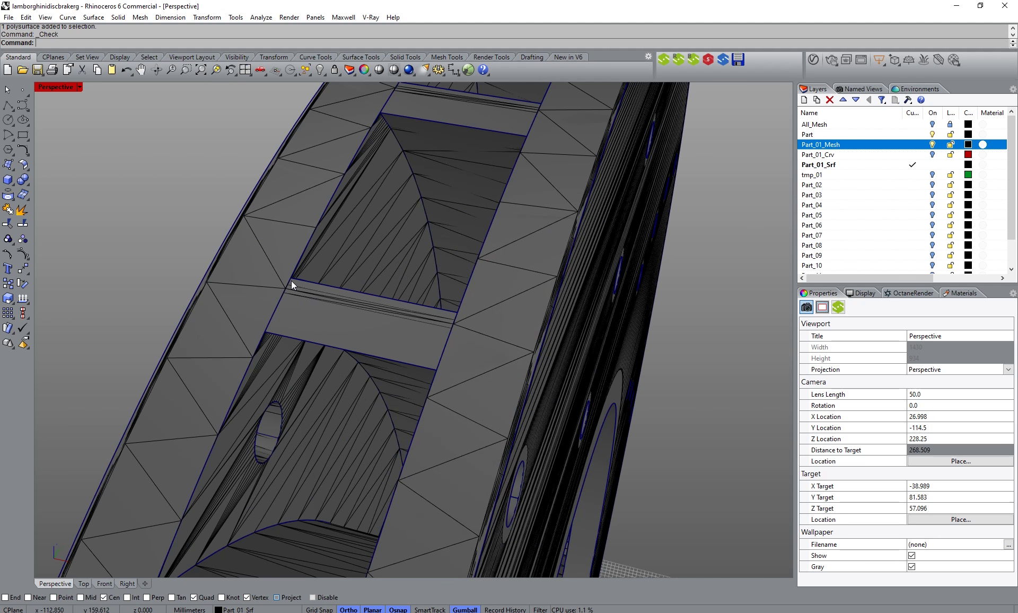
scroll(342, 313, down, 6)
right_drag(342, 313, 442, 294)
scroll(547, 230, up, 5)
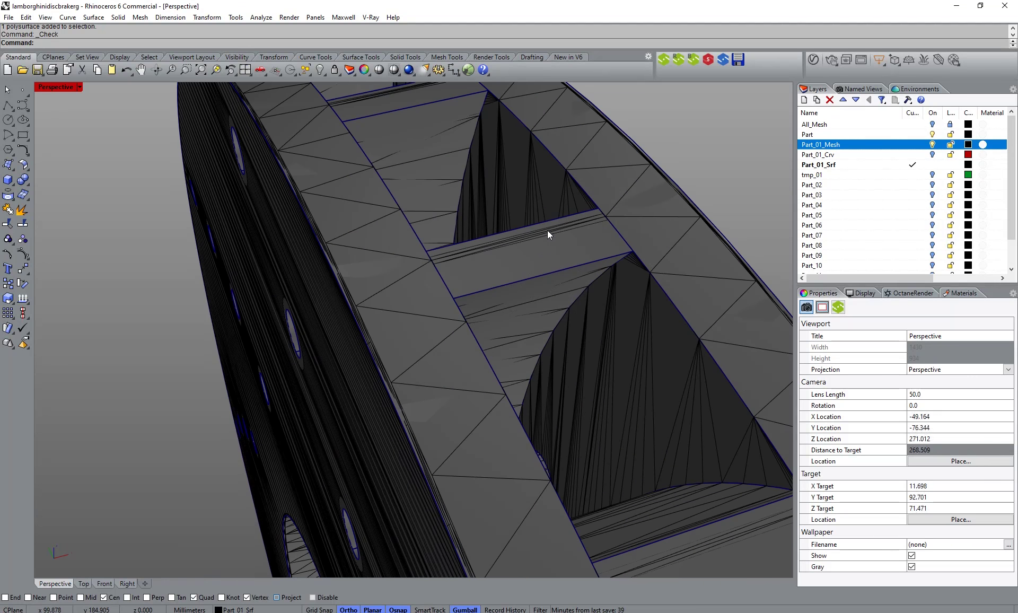
Step: Examine the countersunk drill holes of the original mesh against the rebuilt disc's straight holes
right_drag(415, 266, 491, 246)
scroll(477, 259, up, 5)
scroll(524, 234, up, 3)
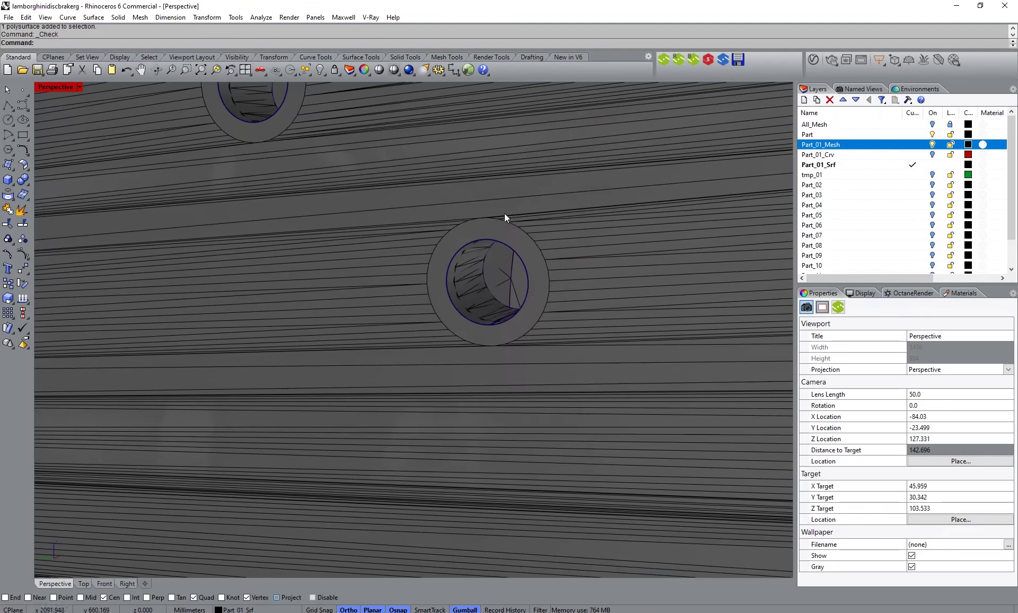
scroll(507, 218, down, 2)
right_drag(466, 300, 315, 289)
scroll(155, 275, up, 5)
scroll(257, 300, down, 2)
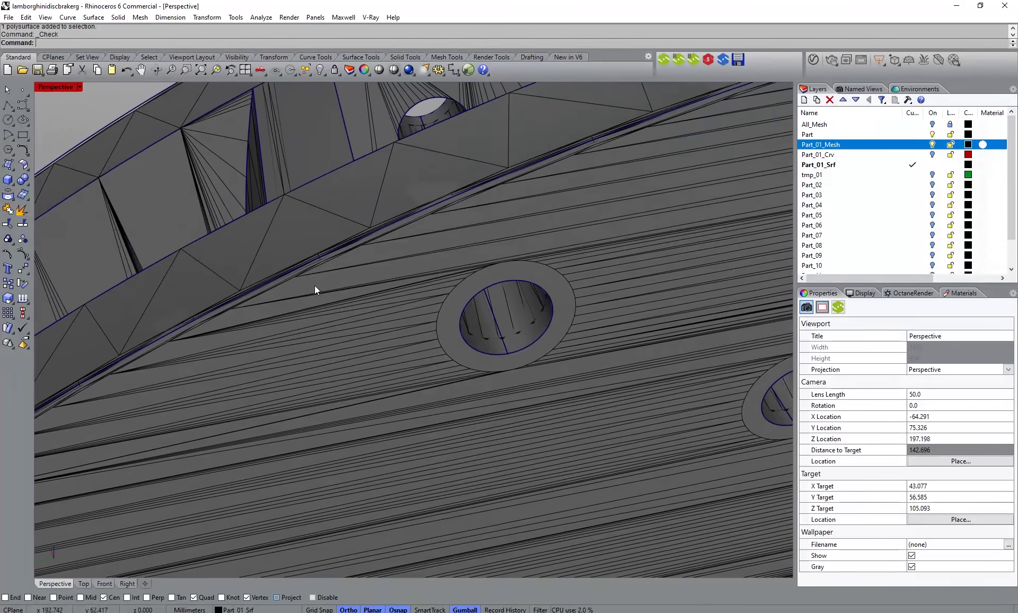
scroll(553, 297, up, 2)
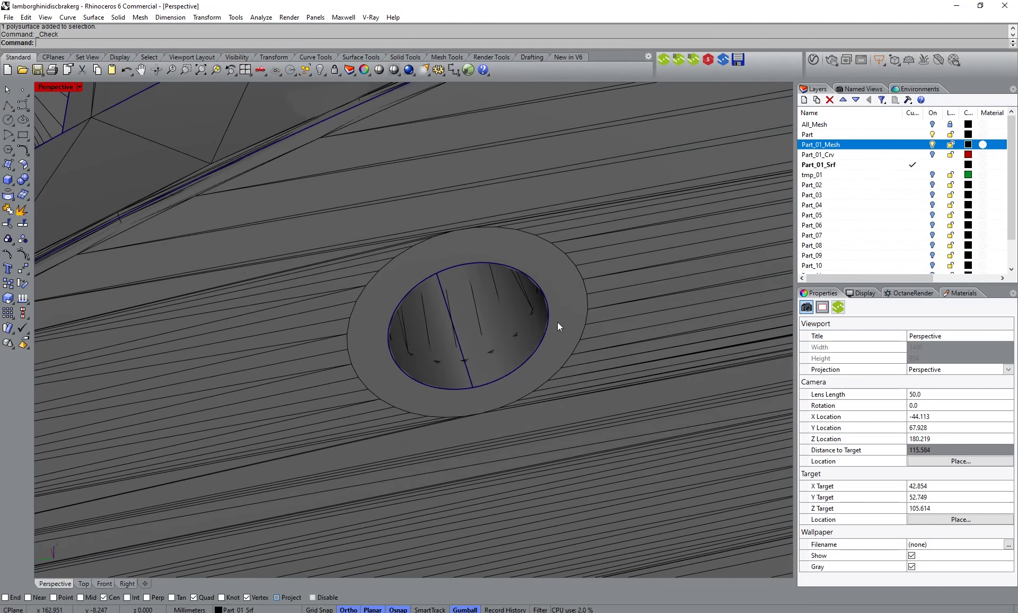
Step: Try a 1 mm edge chamfer on the outer edge of one drill hole, and undo it
click(26, 185)
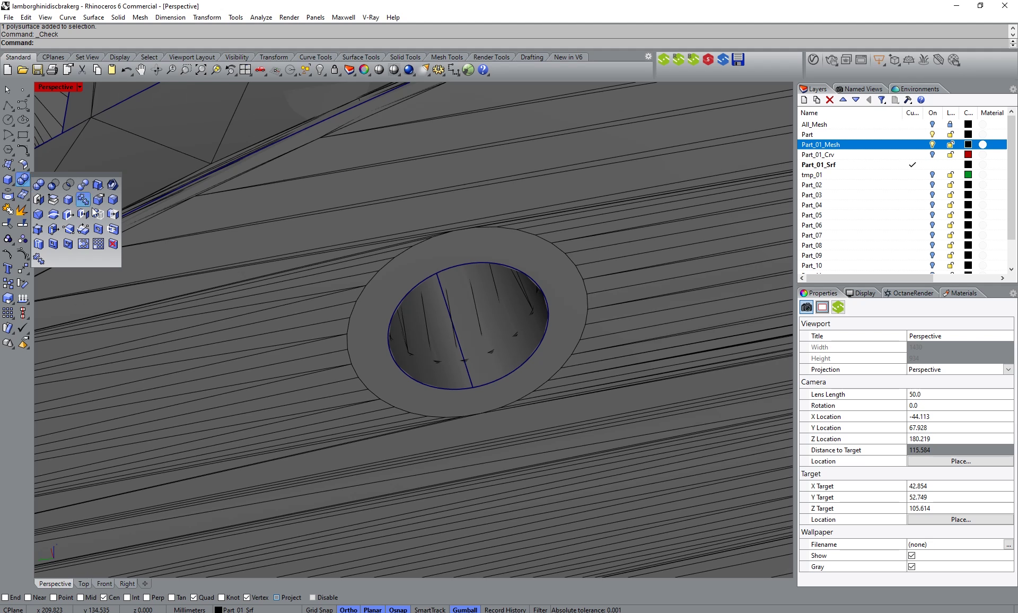
click(38, 215)
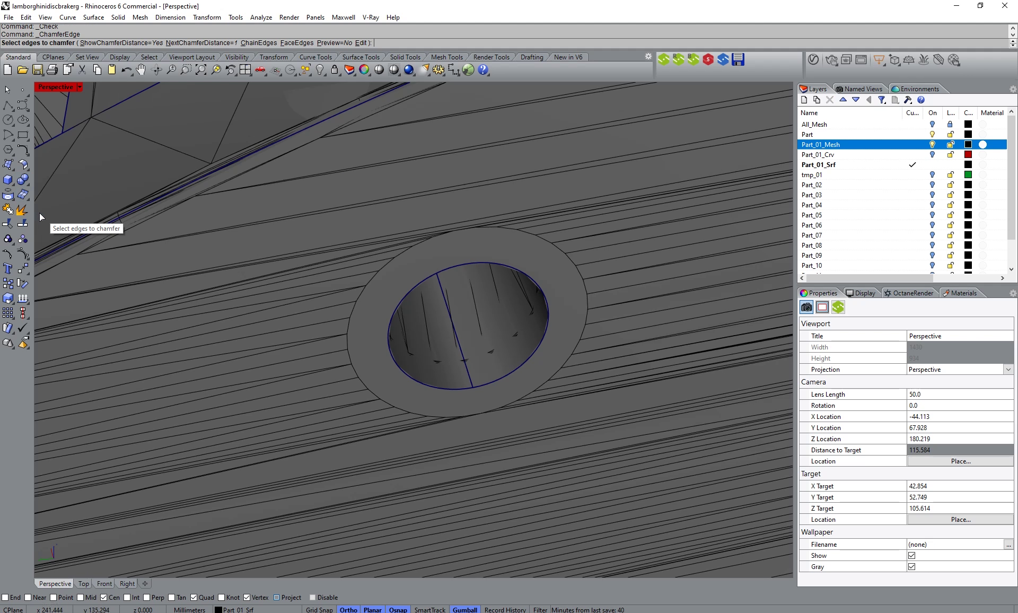
click(534, 282)
key(Return)
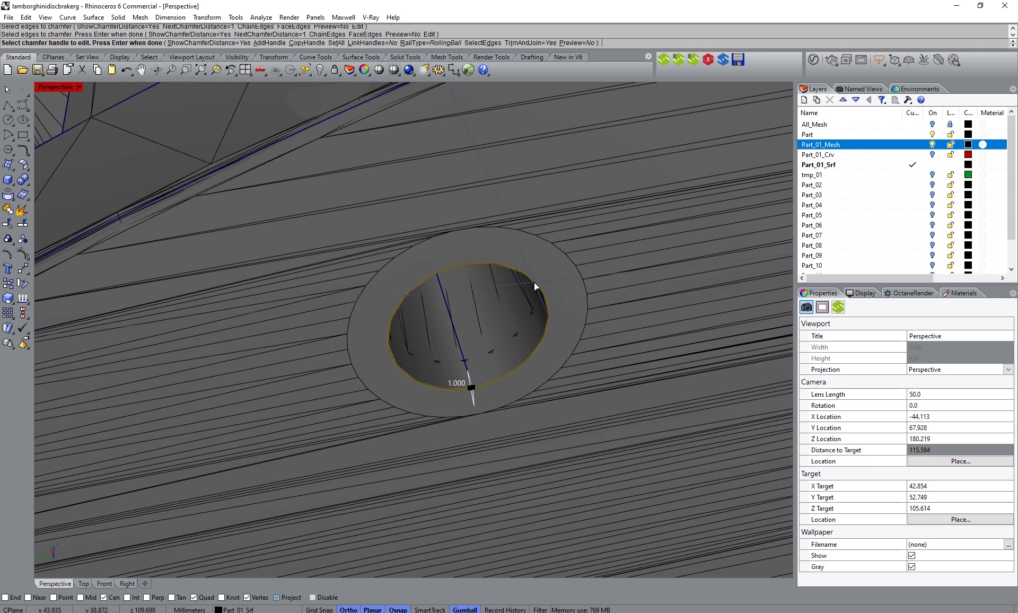
key(Return)
mouse_move(534, 282)
right_down()
mouse_move(546, 268)
mouse_move(544, 276)
right_up()
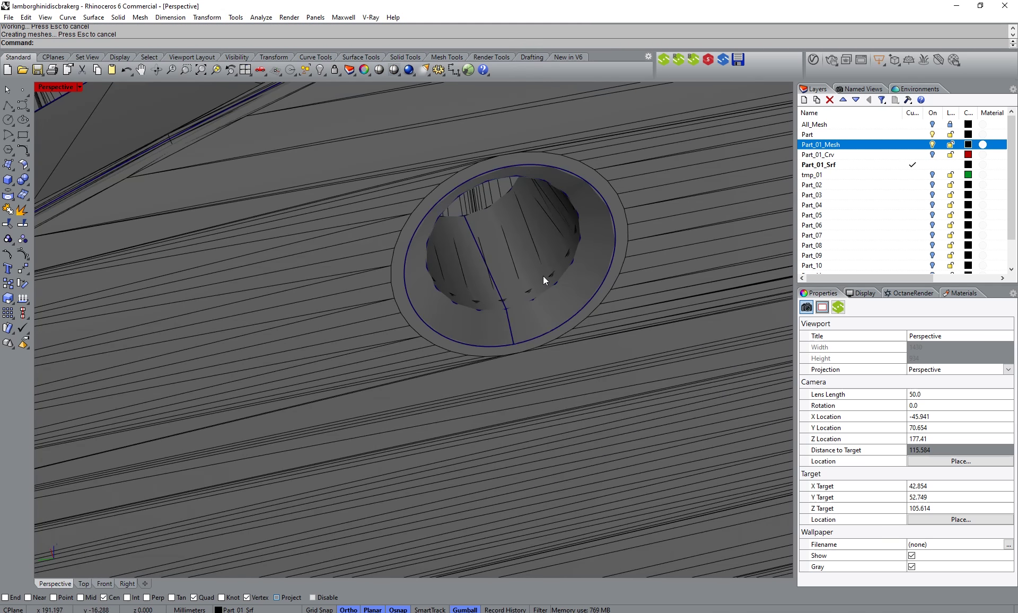
key(ctrl+z)
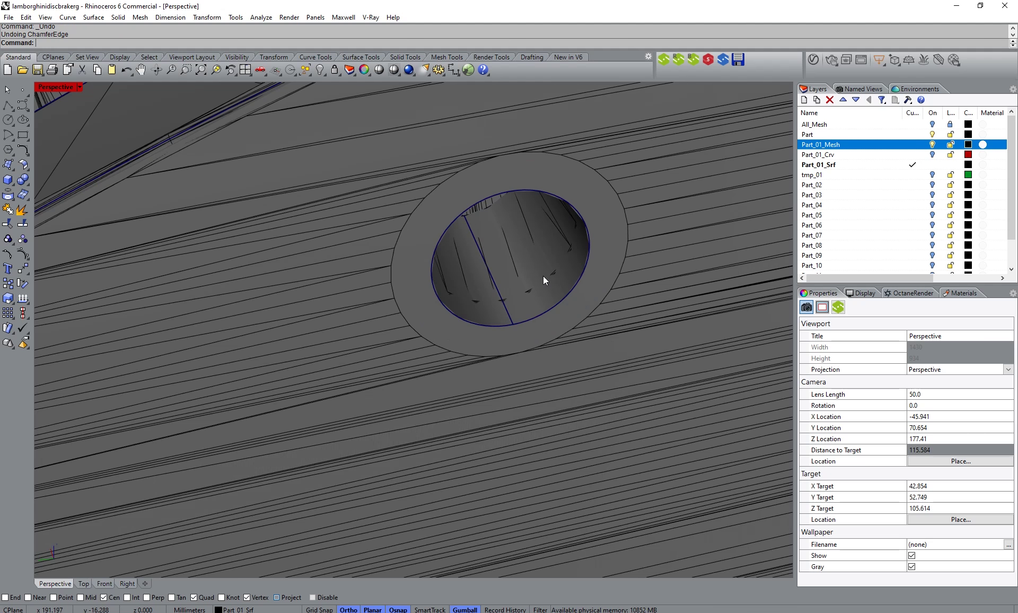
Step: Chamfer the outer edge of the same drill hole with a distance of 1.5 mm
key(Return)
text(1)
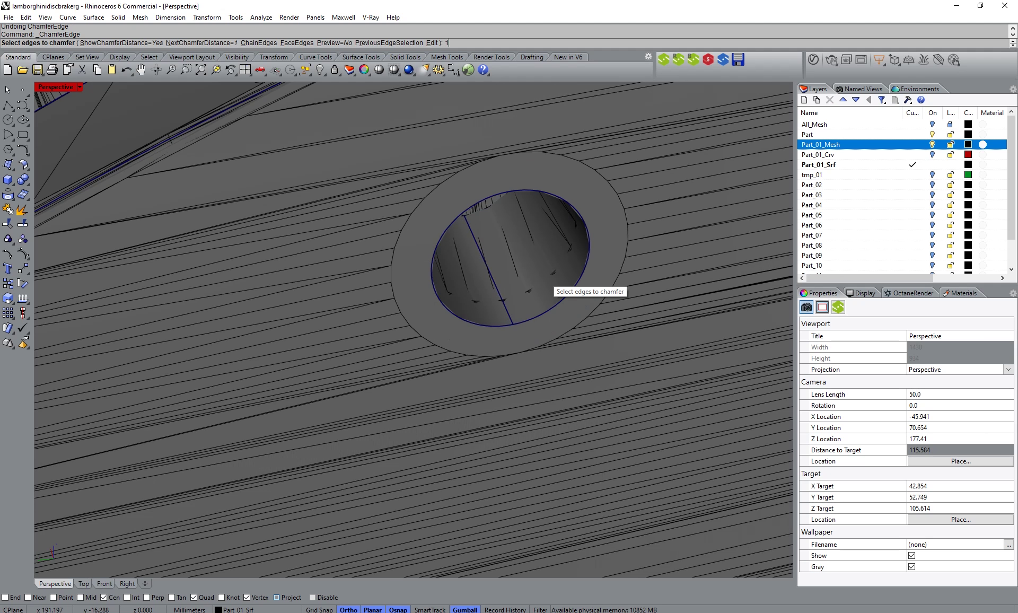
text(.5)
key(Return)
text(5)
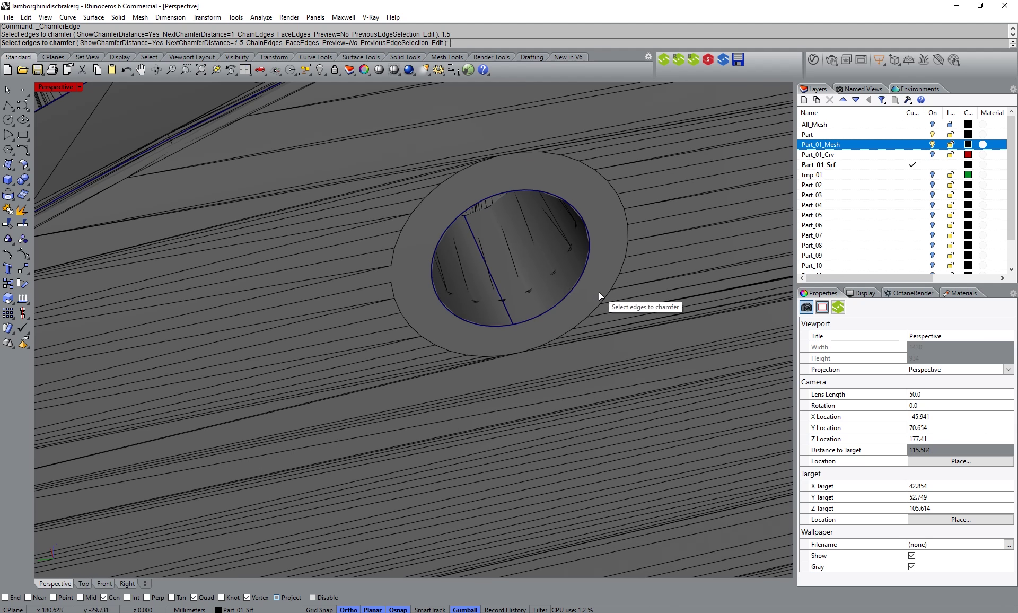
click(575, 282)
key(Return)
key(Return)
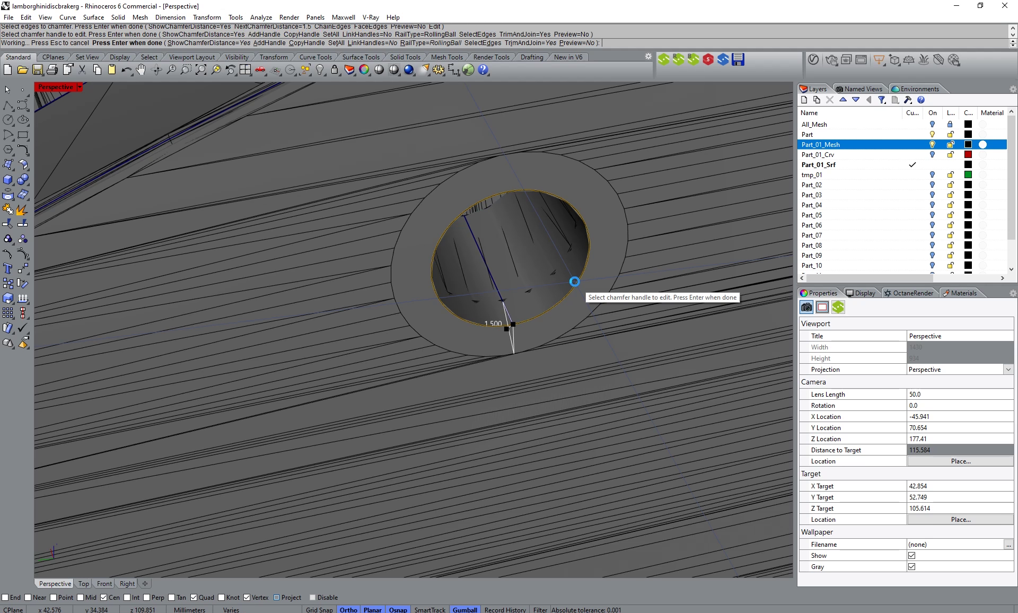
Step: Compare the chamfered hole with the mesh and the neighbouring holes, and undo the trial chamfer
scroll(539, 292, down, 5)
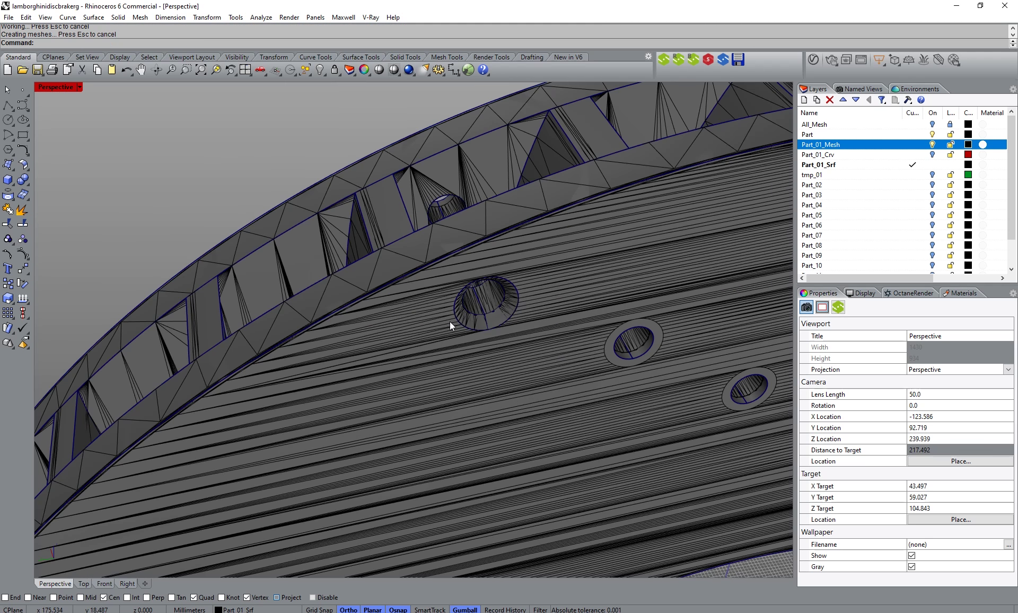
scroll(450, 322, up, 3)
right_drag(483, 332, 450, 313)
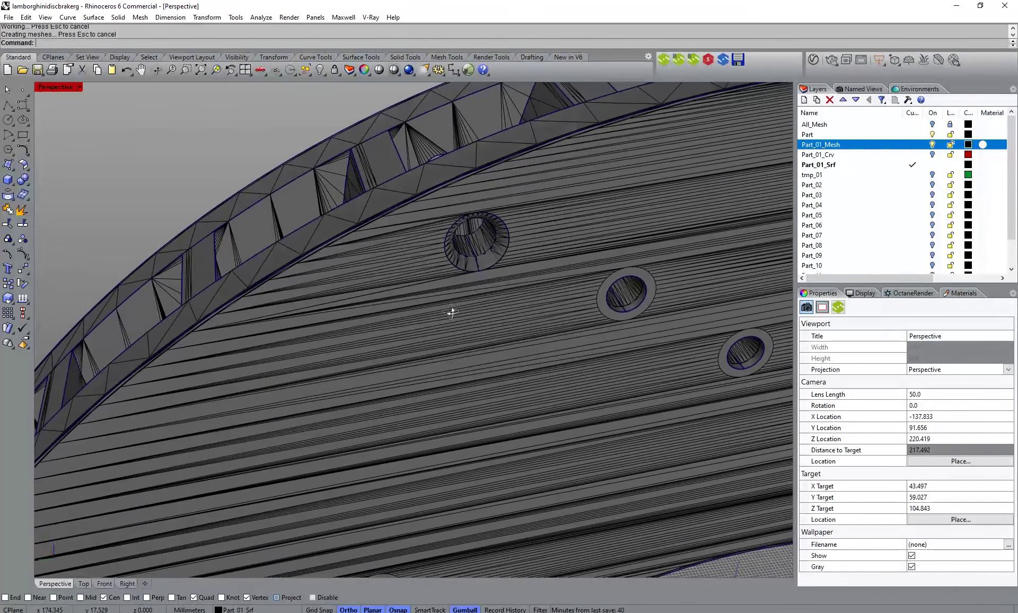
scroll(398, 277, down, 3)
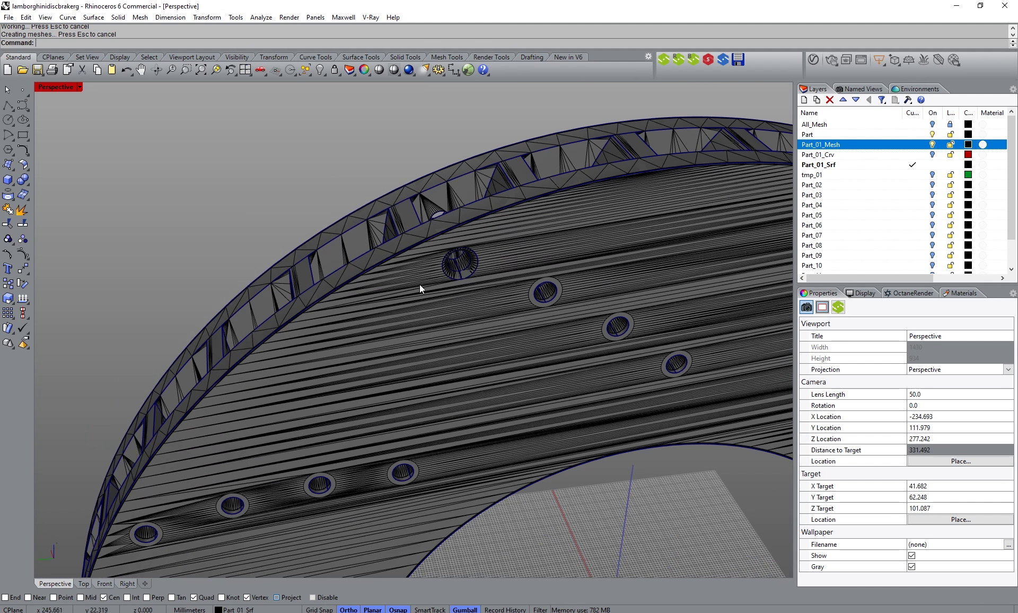
key(ctrl+z)
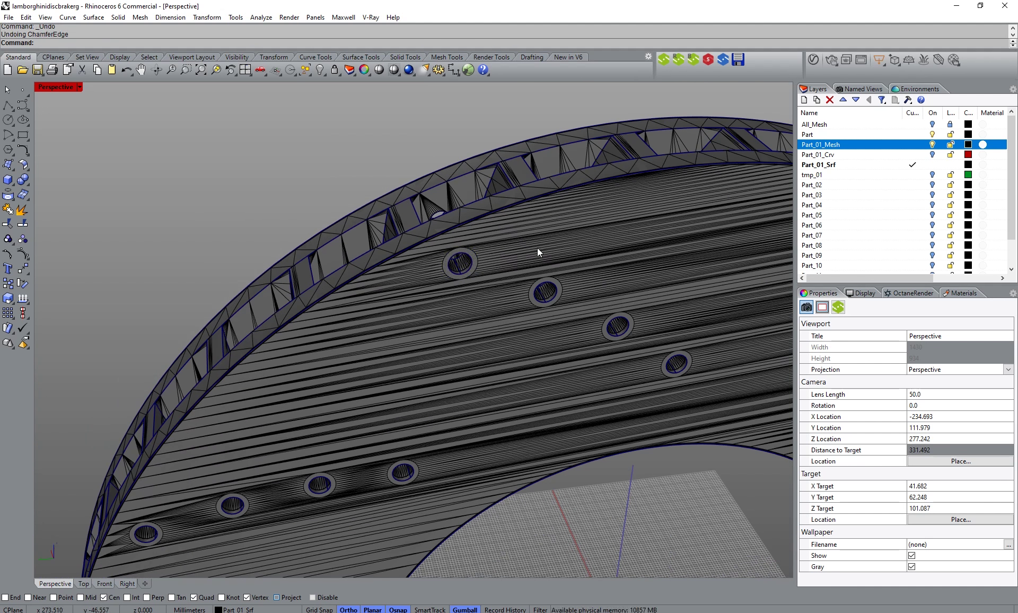
Step: Turn off the Part_01_Mesh layer and restart ChamferEdge at distance 1.5, checking the disc in the Right and Front views
click(932, 144)
scroll(339, 218, down, 5)
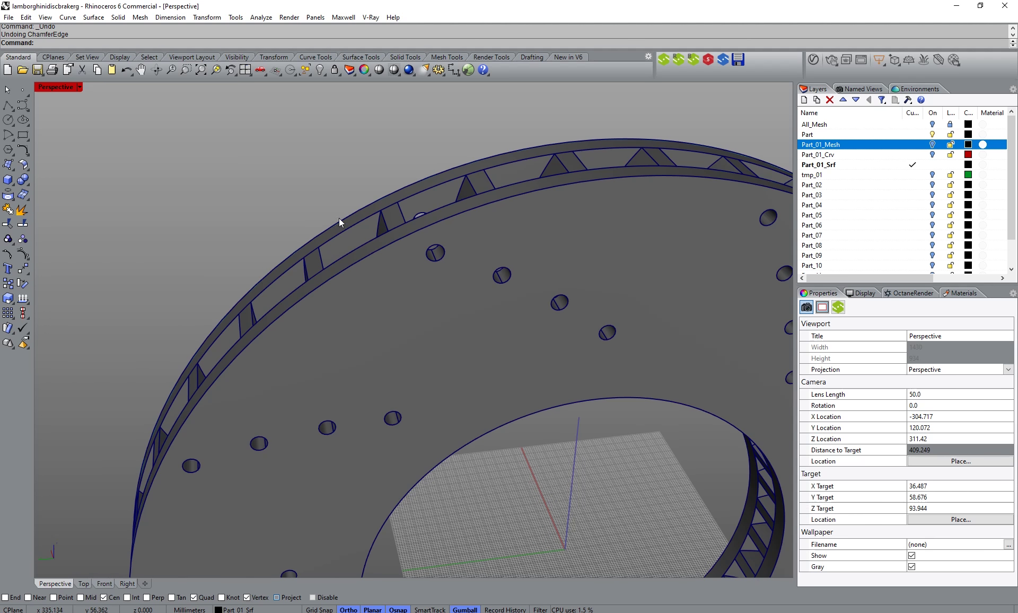
right_click(217, 151)
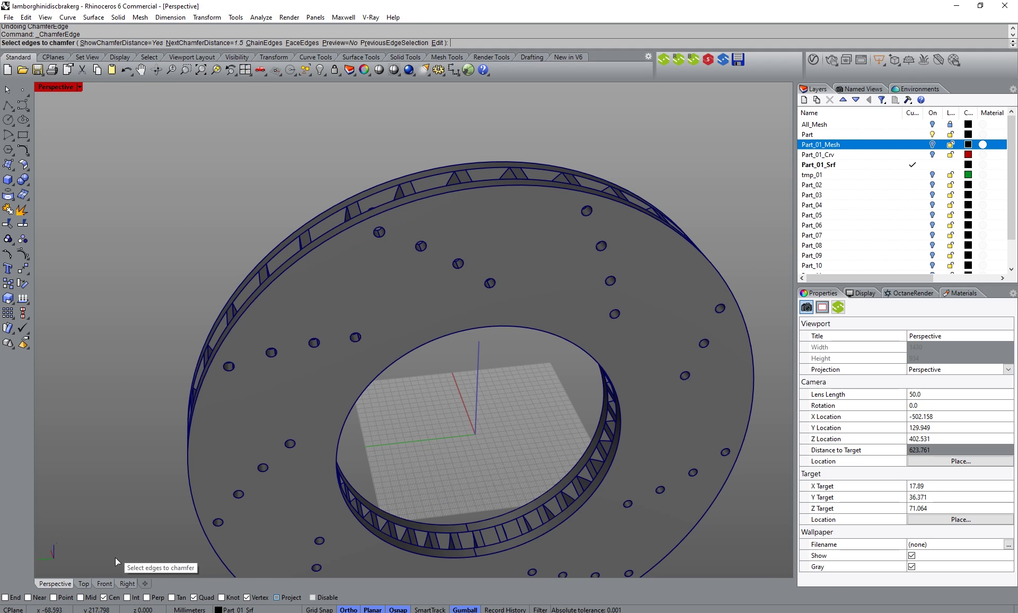
click(127, 583)
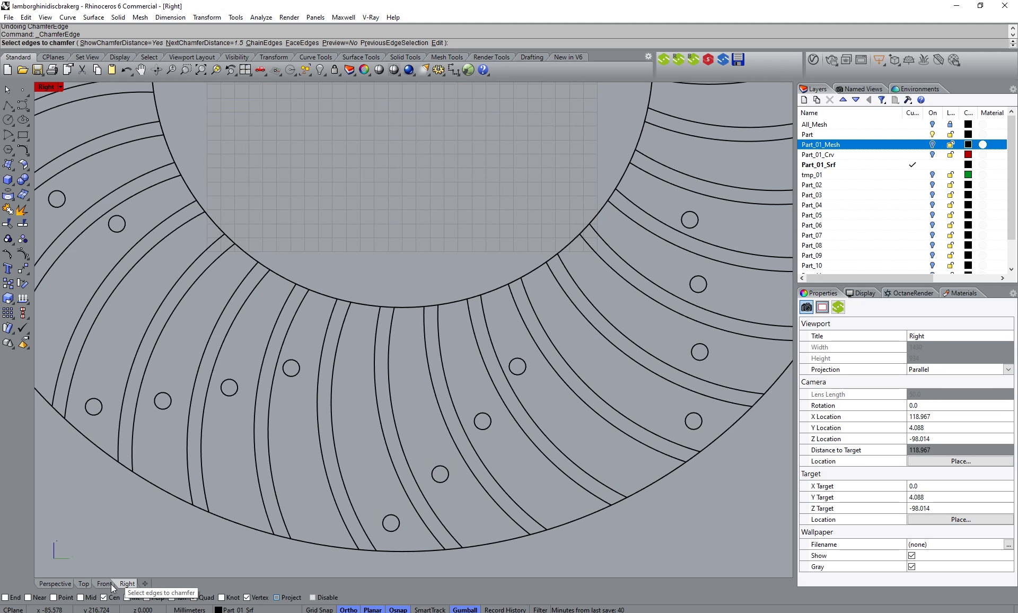
click(107, 583)
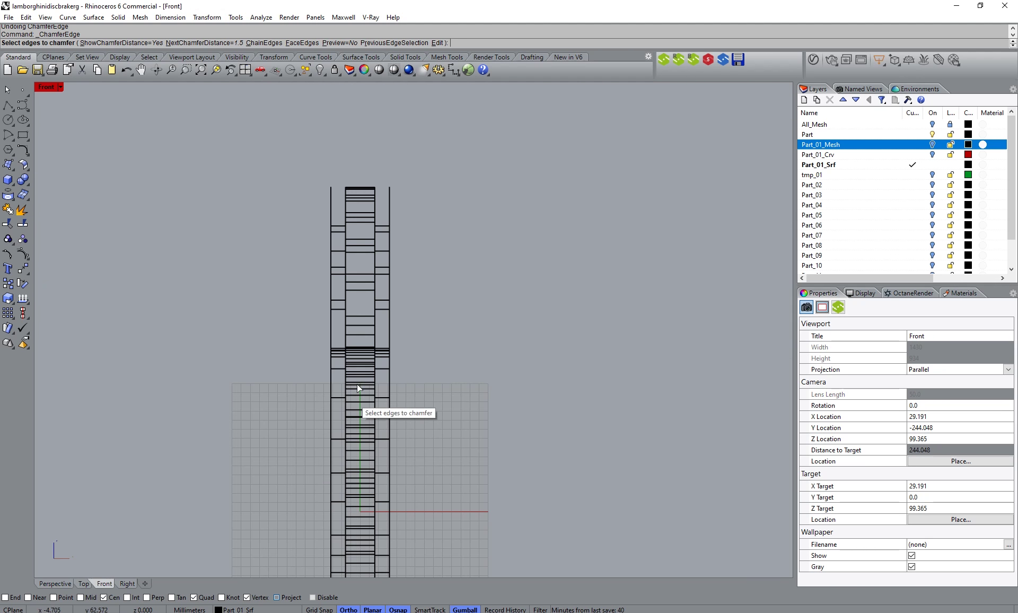
click(61, 578)
Step: Pick the outer edges of the four drill holes in one row as edges to chamfer by 1.5 mm
right_drag(346, 235, 416, 256)
scroll(416, 257, up, 3)
click(373, 253)
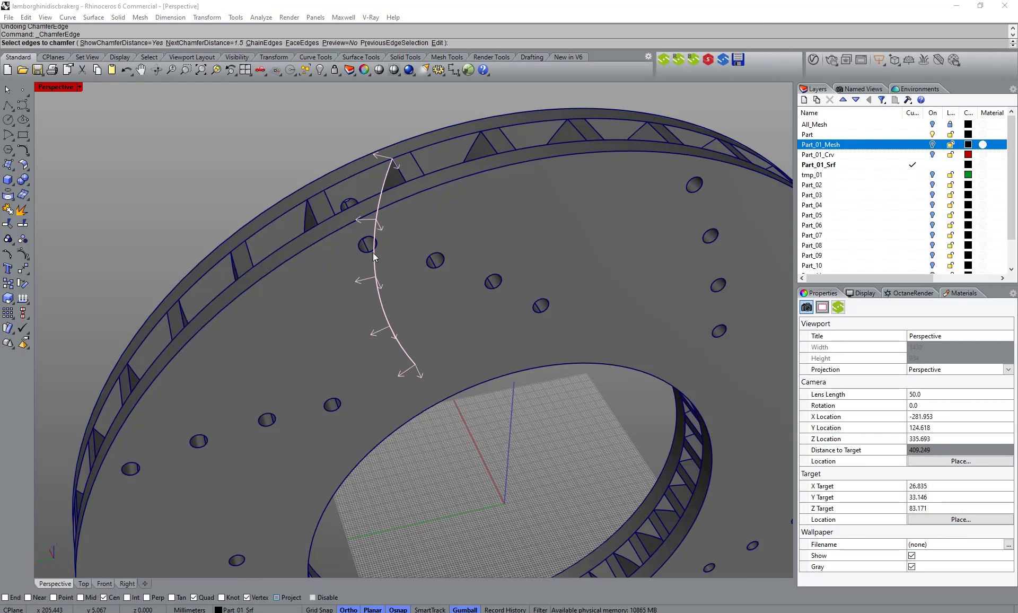
click(380, 247)
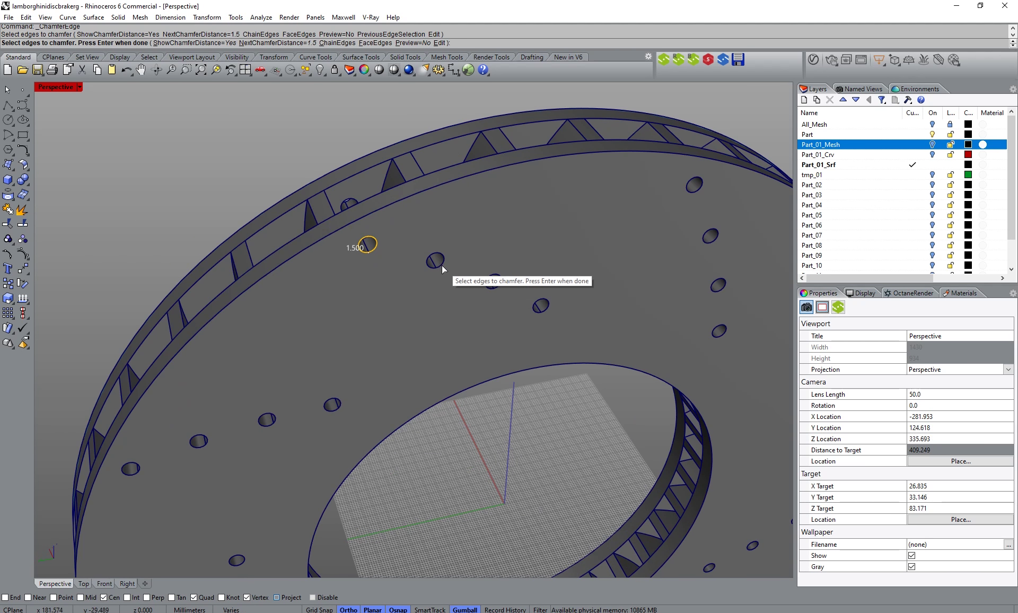
click(441, 266)
click(501, 285)
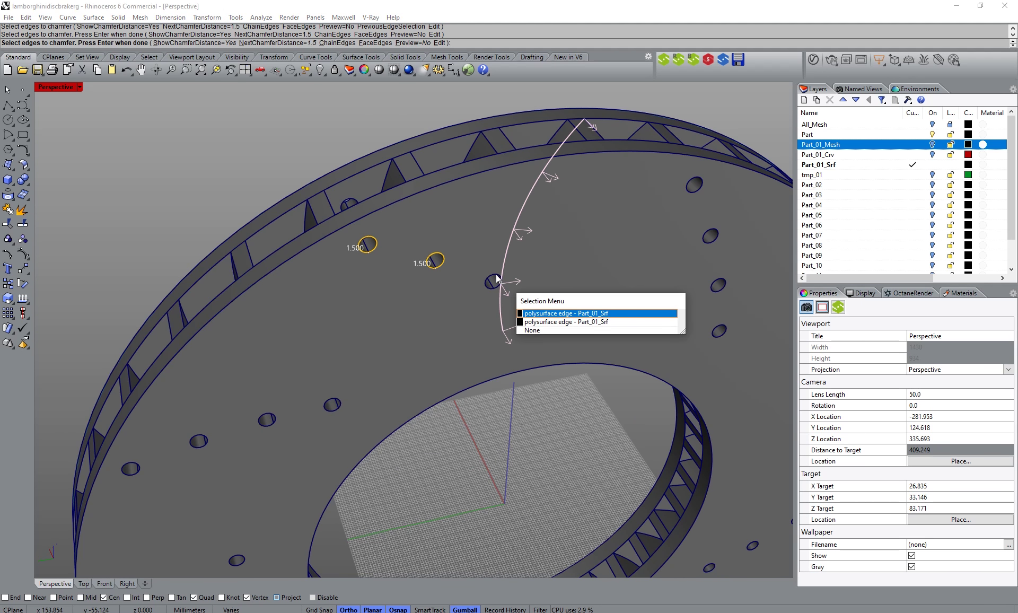
click(567, 322)
click(539, 303)
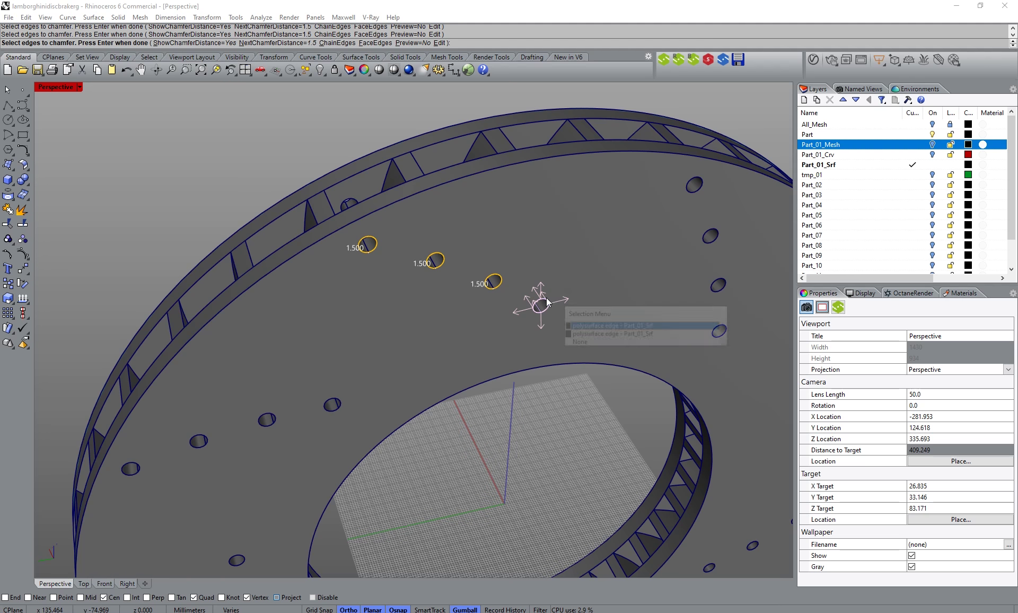
click(585, 328)
Step: Add the remaining hole edges on the same plate face to the chamfer with a window selection in the Front view
scroll(312, 290, down, 3)
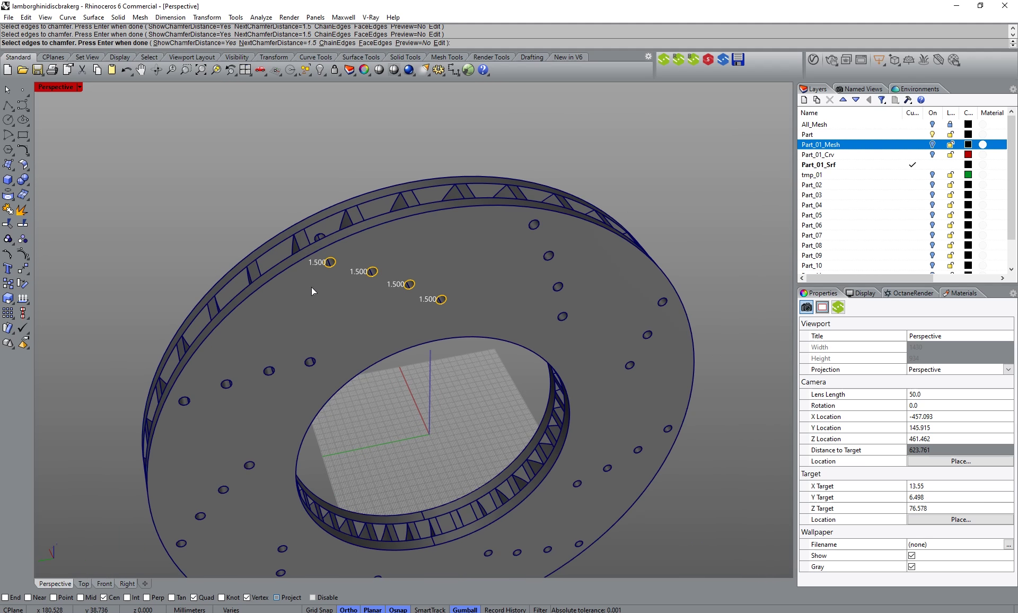
right_drag(312, 291, 159, 332)
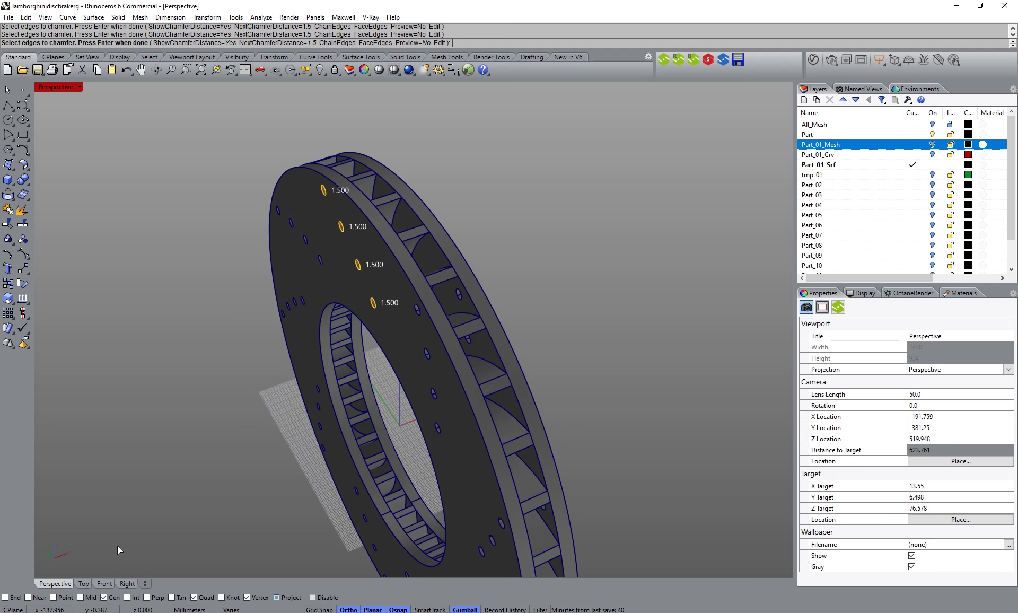
click(105, 584)
right_drag(339, 309, 300, 278)
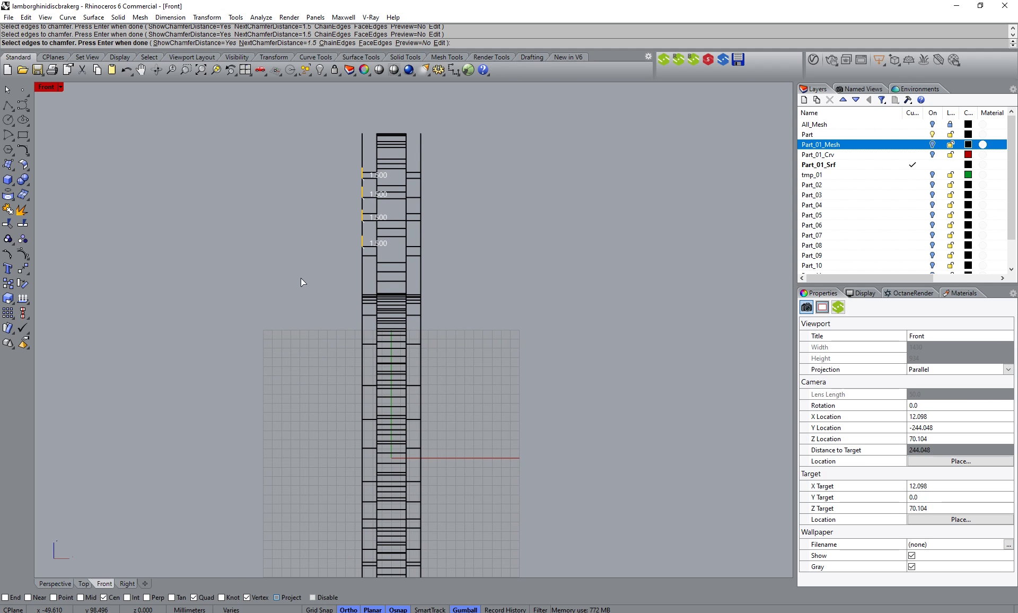
scroll(301, 281, down, 3)
drag(340, 180, 355, 552)
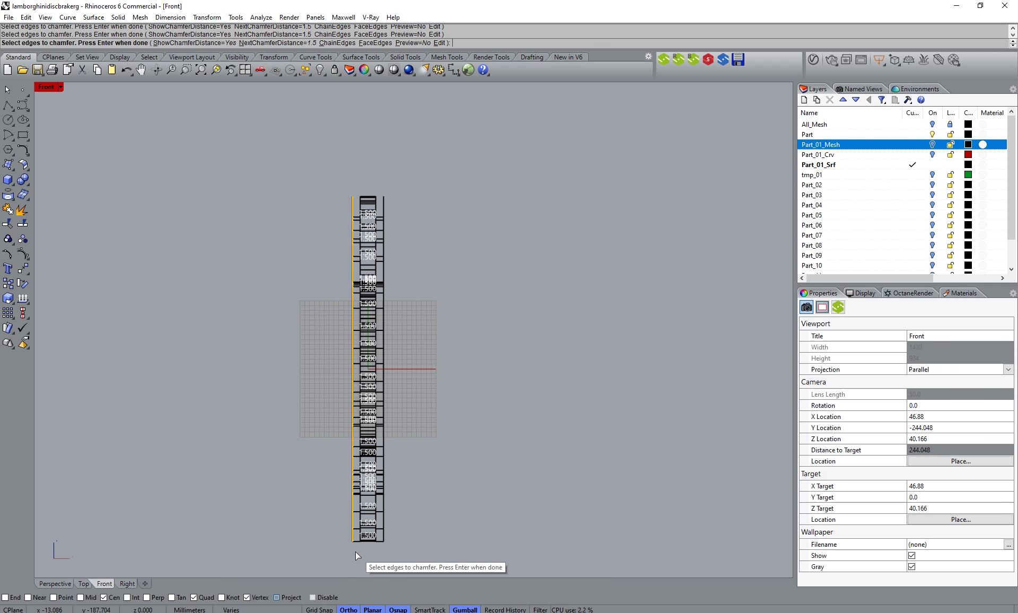
Step: Check the selected hole edges in Perspective, apply the 1.5 mm chamfers, and view the disc's opposite face
click(63, 584)
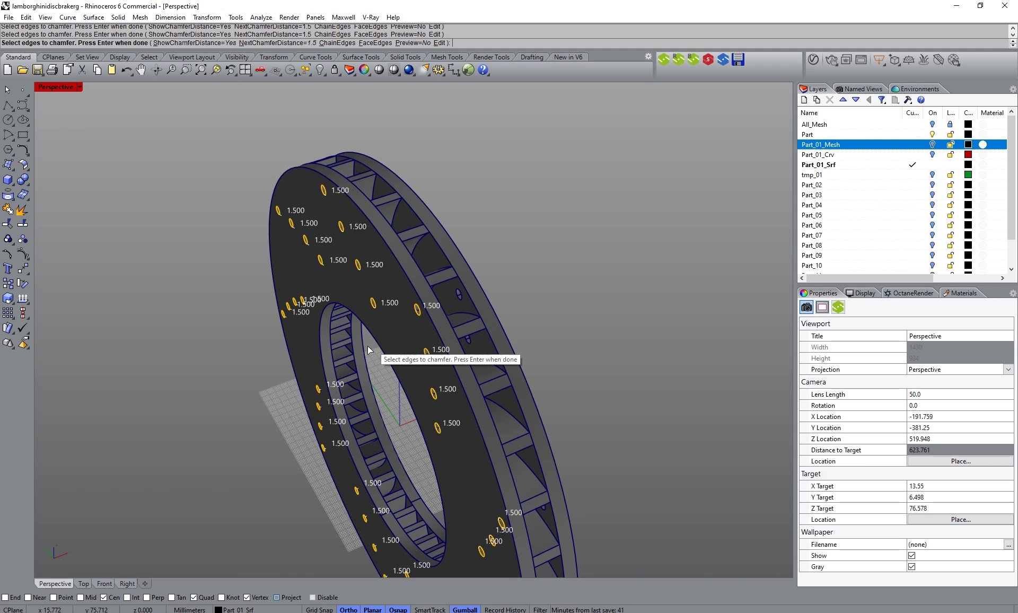
right_drag(367, 346, 449, 287)
scroll(440, 288, down, 4)
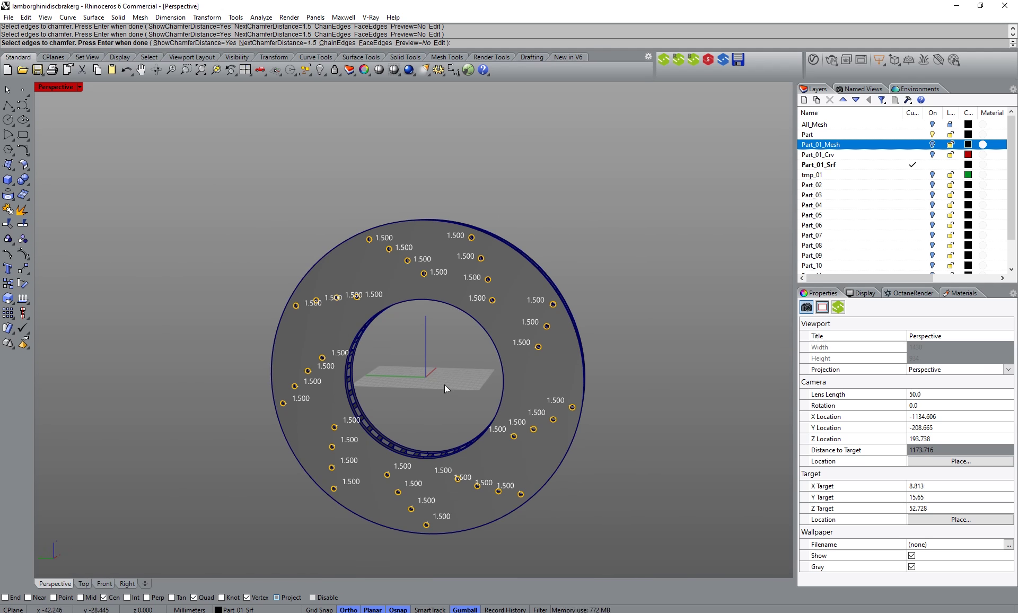
key(Return)
key(Return)
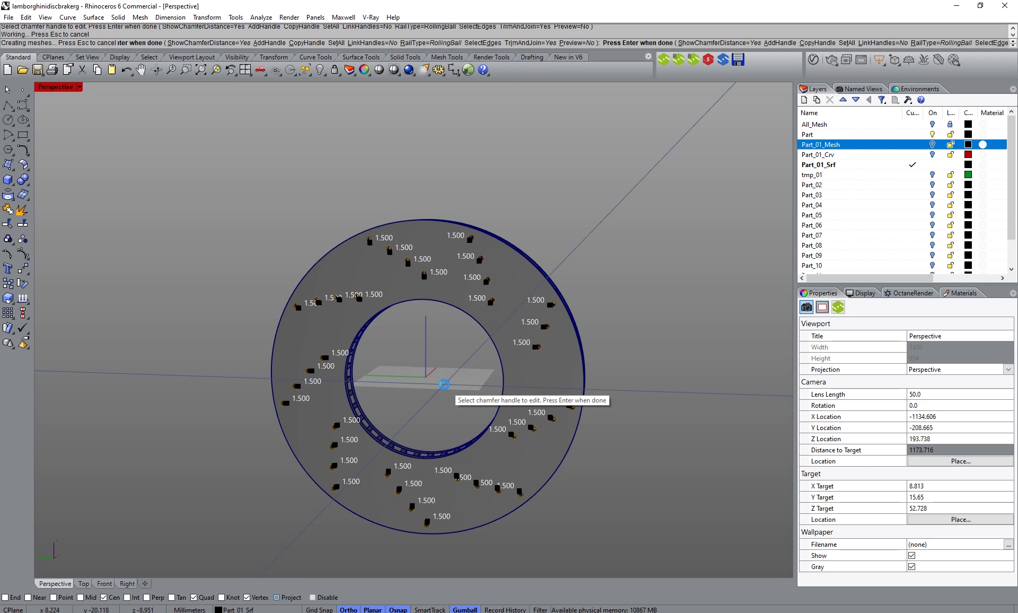
scroll(444, 246, up, 6)
right_drag(405, 266, 523, 306)
scroll(523, 305, down, 4)
right_drag(417, 336, 469, 327)
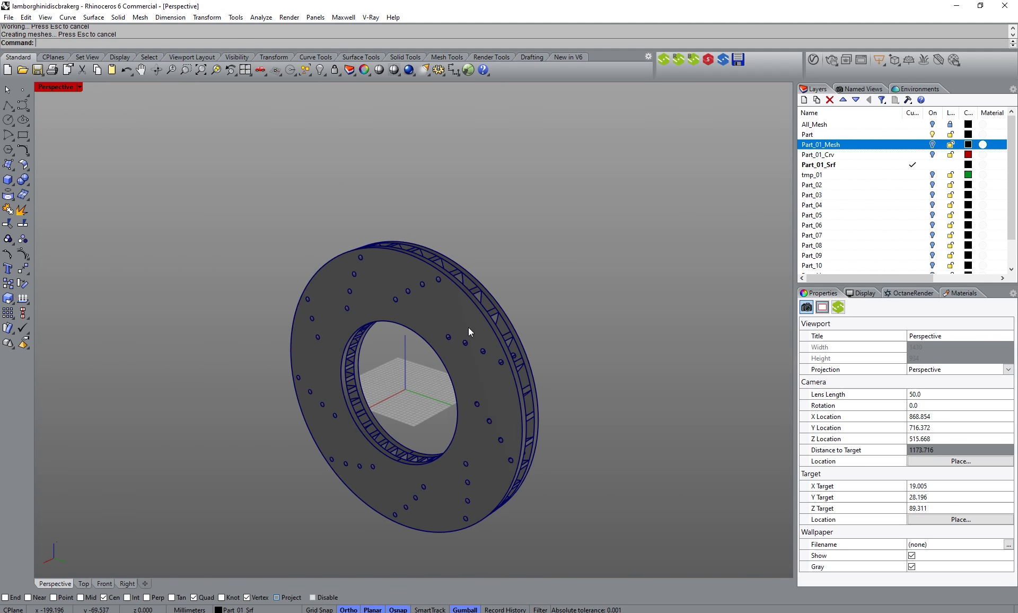
Step: Show the Part_01_Mesh layer to compare the holes on the opposite face with the original mesh, and hide it again
click(933, 145)
scroll(491, 355, up, 8)
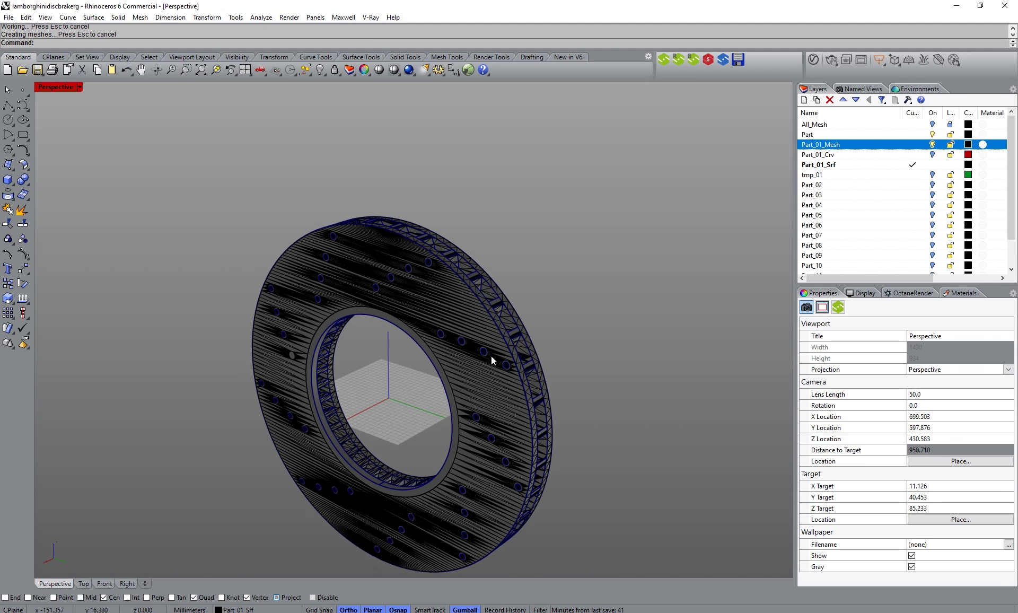
scroll(479, 352, down, 5)
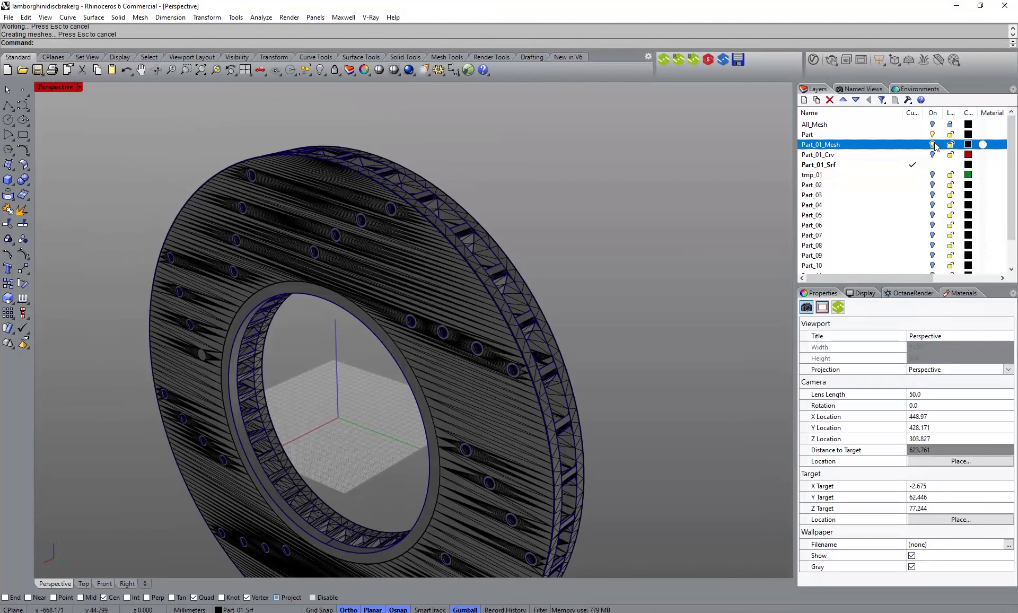
click(933, 144)
scroll(397, 309, down, 3)
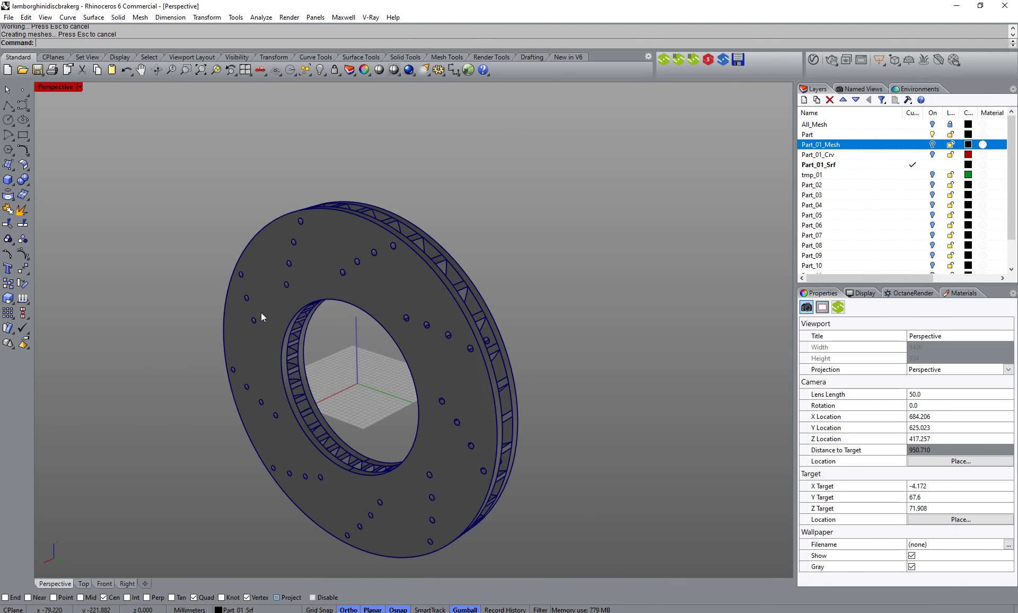
Step: Start a 1.5 mm edge chamfer on the opposite plate face, picking the inner hole's outer edge in one row
middle_click(272, 47)
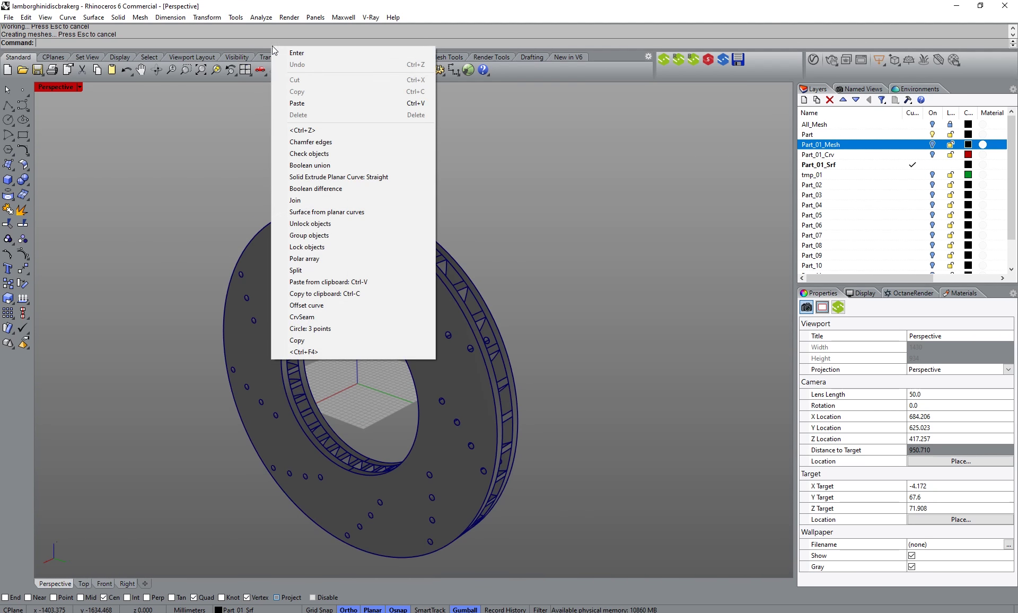
click(308, 144)
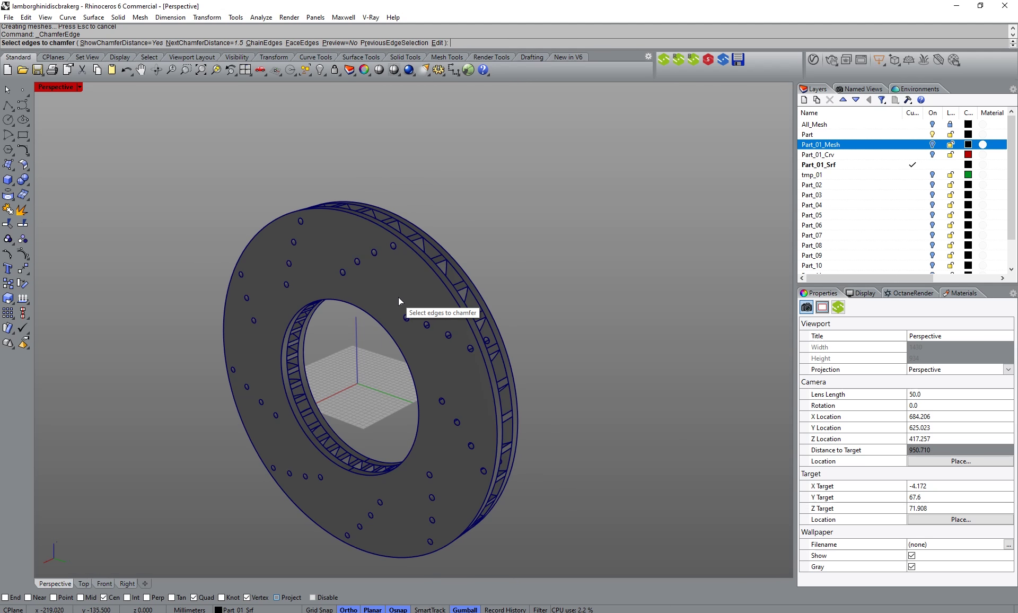
click(406, 317)
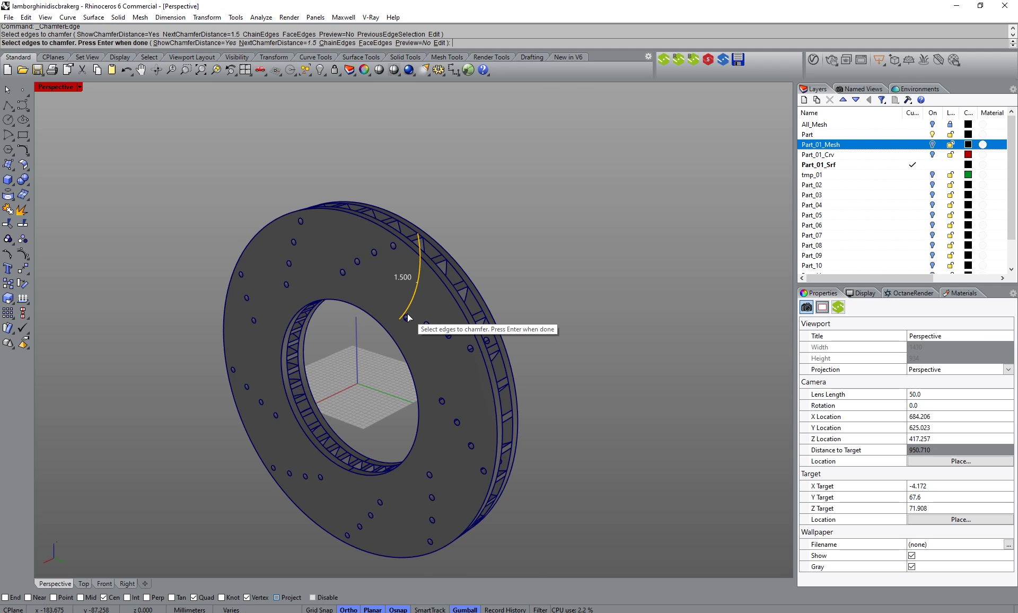
click(407, 314)
scroll(407, 315, up, 5)
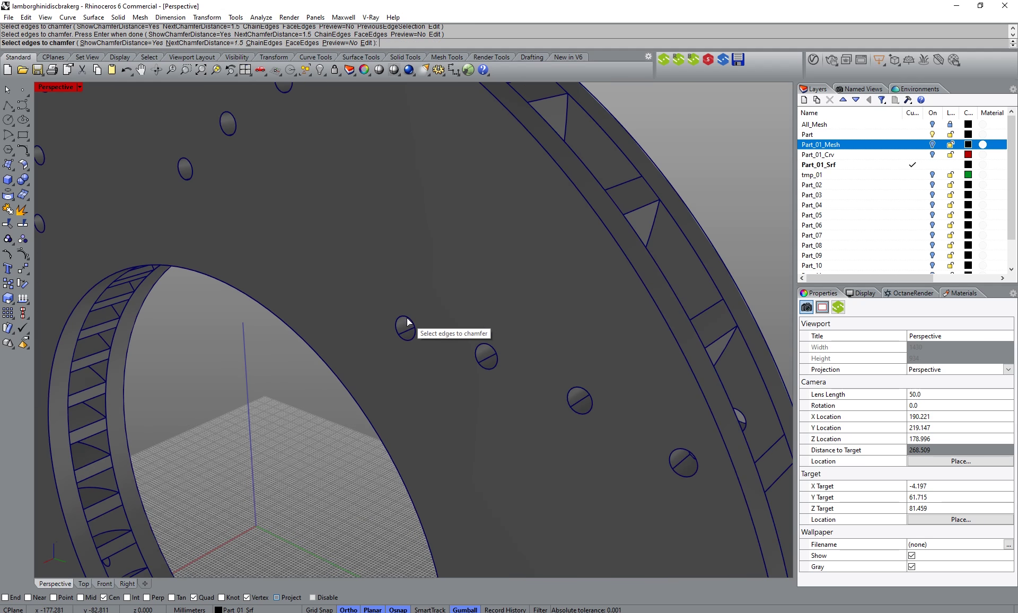
click(406, 318)
scroll(406, 318, down, 4)
scroll(407, 321, down, 3)
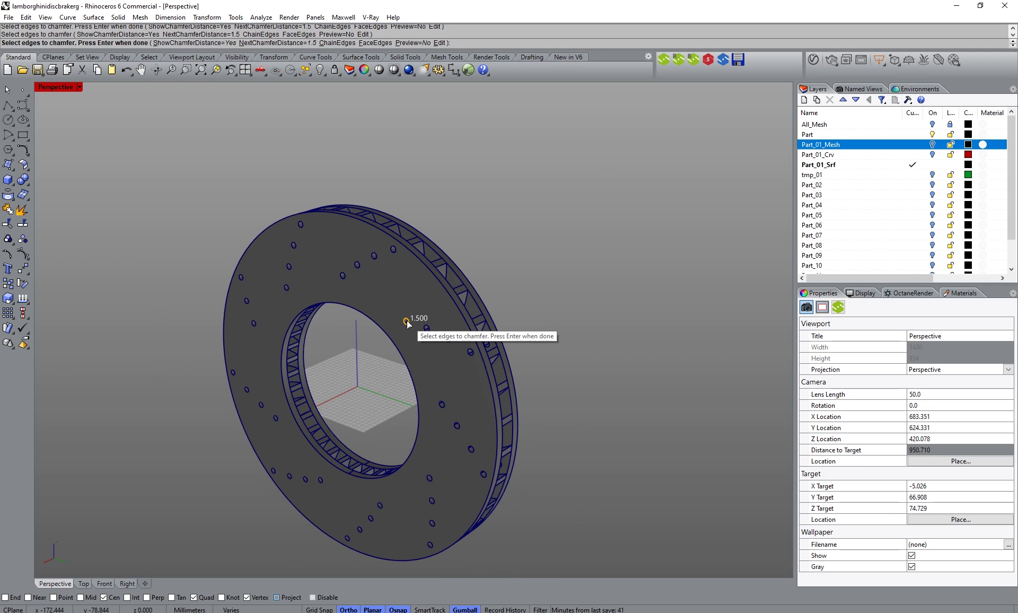
Step: Add all edges on that plate face with a window selection in the Front view, and deselect the disc's outer and bore edges
click(104, 584)
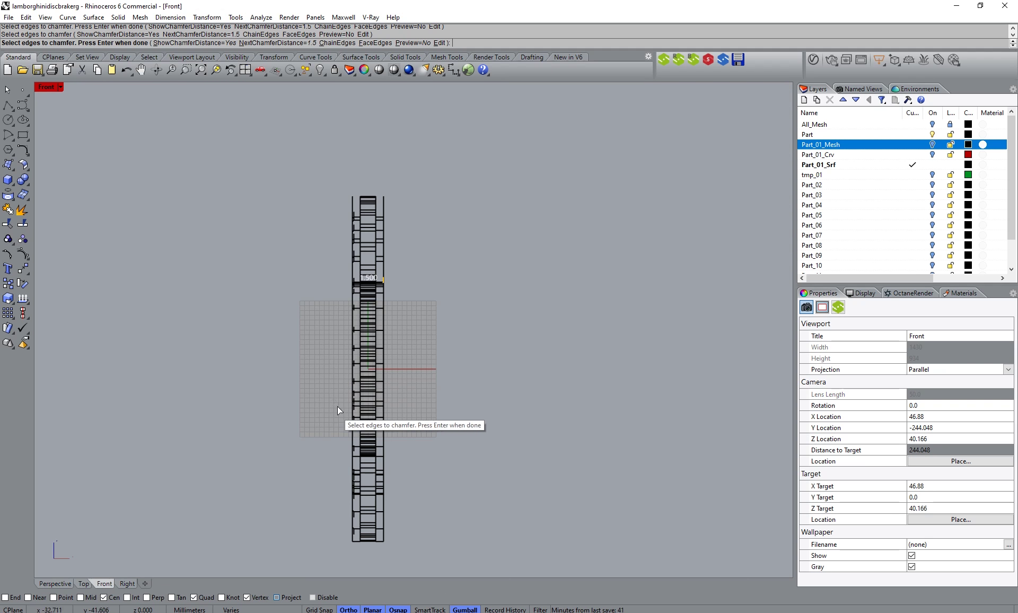
drag(391, 208, 417, 478)
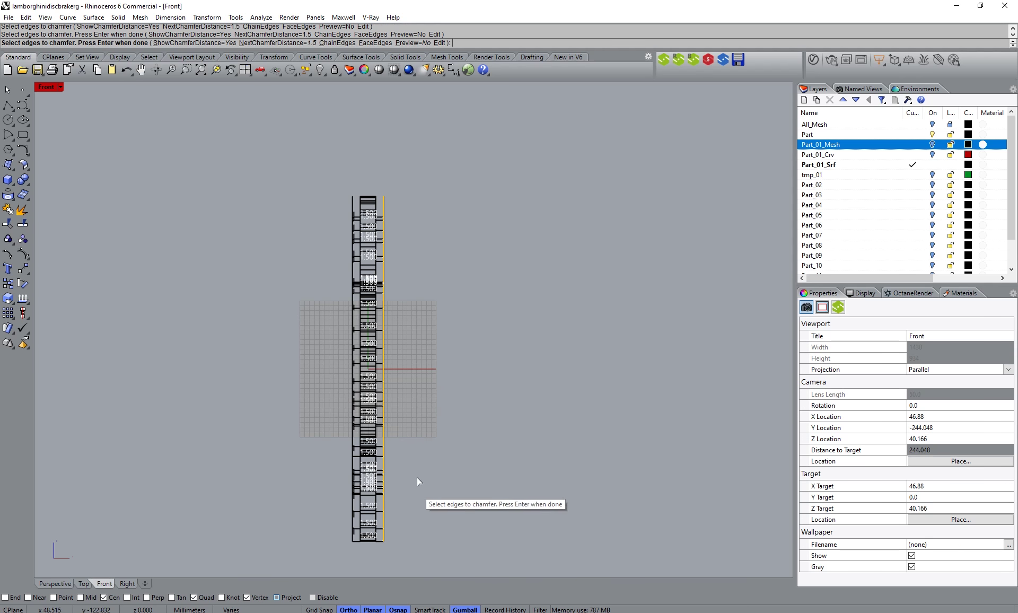
click(68, 584)
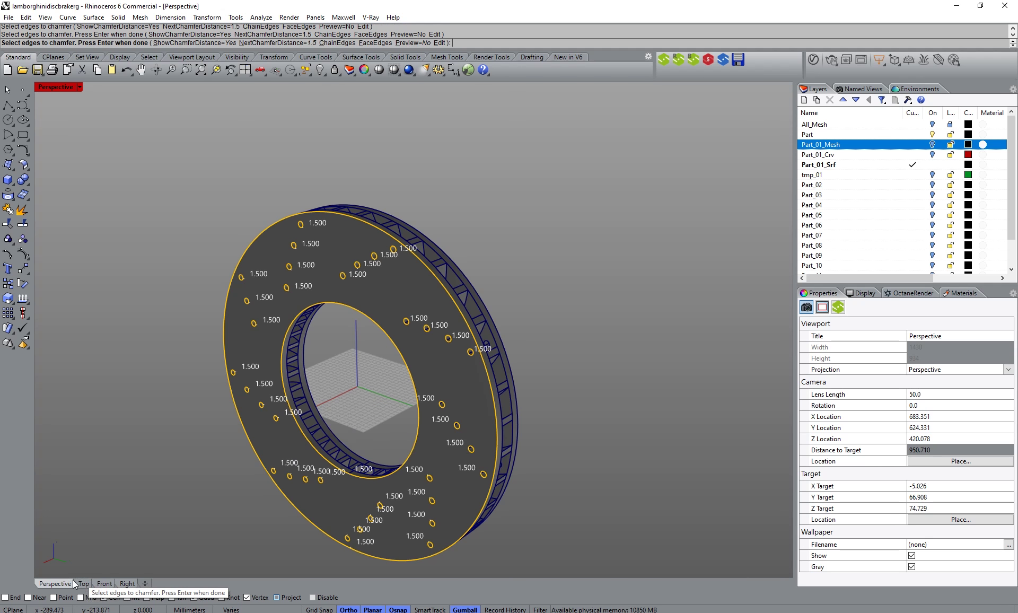
click(390, 336)
click(445, 291)
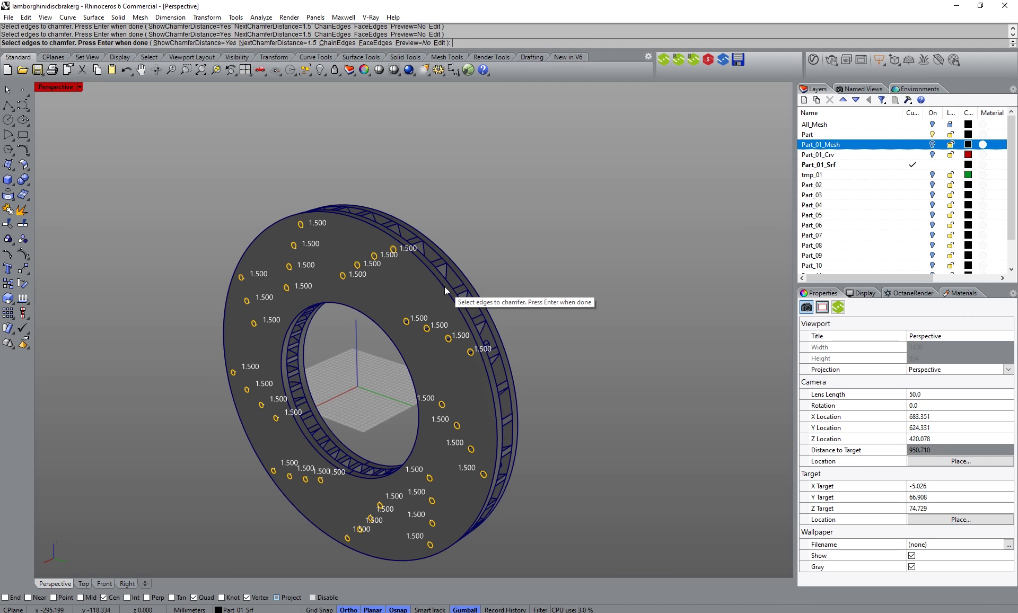
Step: Apply the 1.5 mm chamfers to the selected hole edges and view the disc from both faces
key(Return)
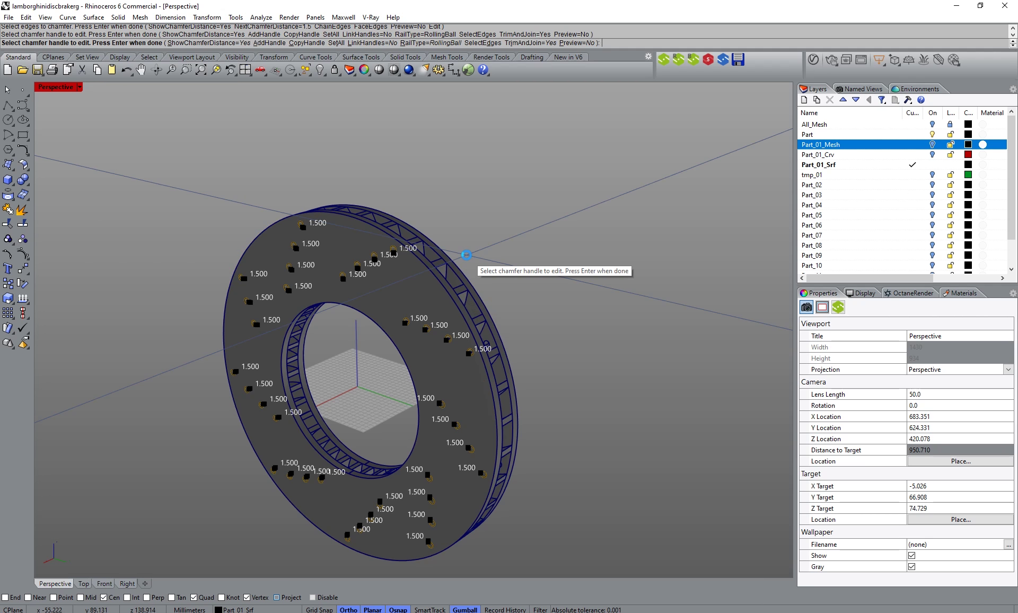
key(Return)
scroll(434, 285, up, 5)
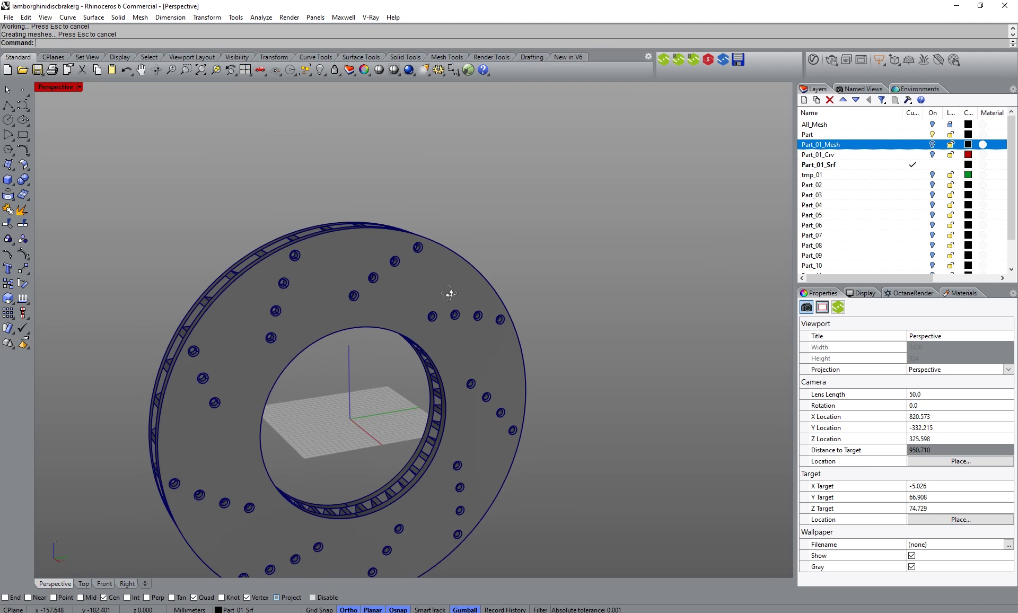
right_drag(449, 288, 314, 351)
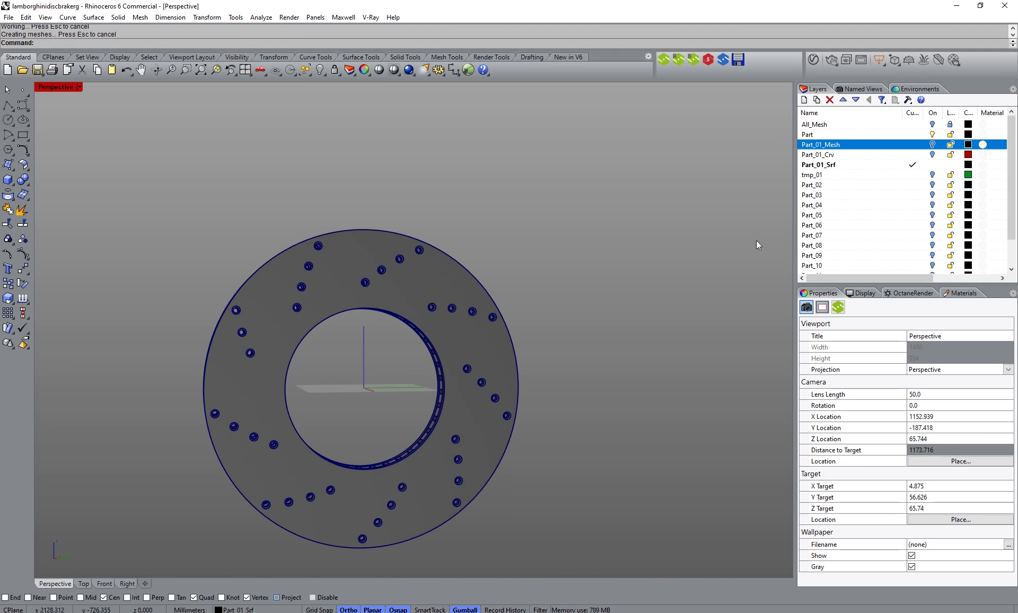
Step: Show the Part_01_Mesh layer and compare the mesh's bore rim with the rebuilt disc
click(933, 145)
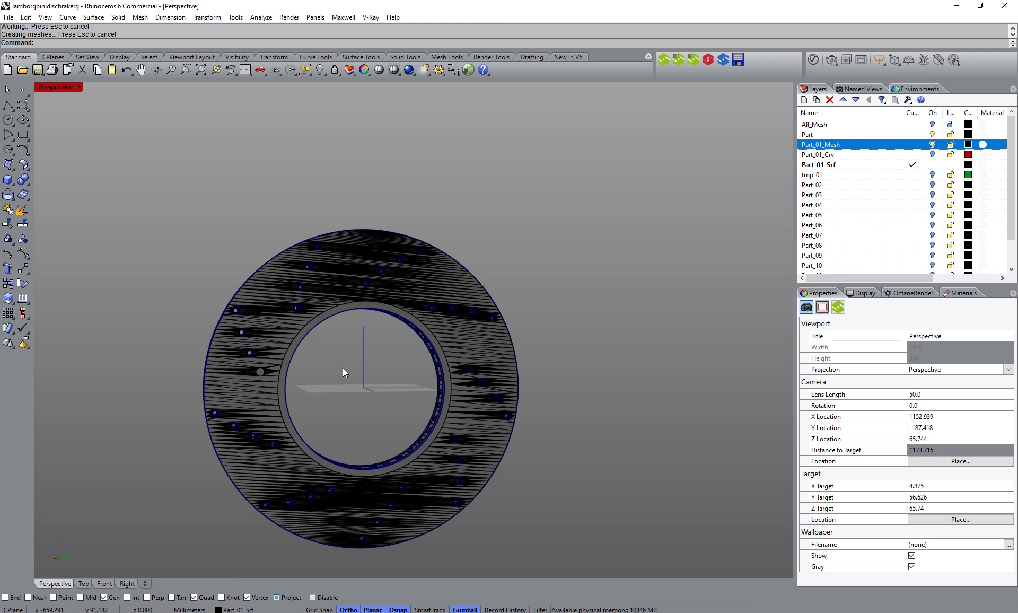
right_drag(351, 366, 410, 244)
scroll(402, 380, up, 5)
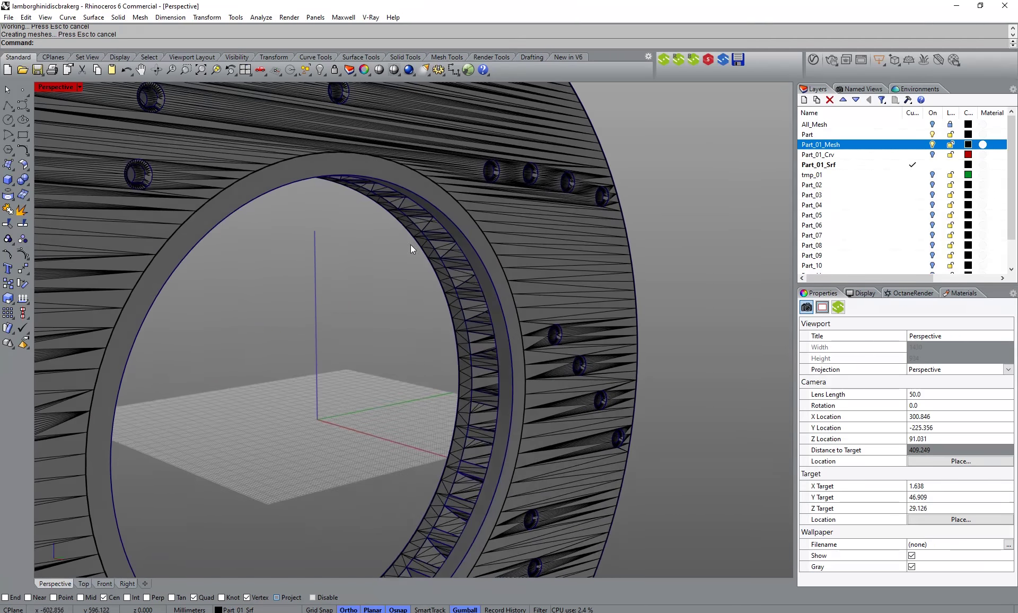
scroll(504, 334, up, 4)
right_drag(503, 334, 418, 288)
scroll(468, 306, down, 5)
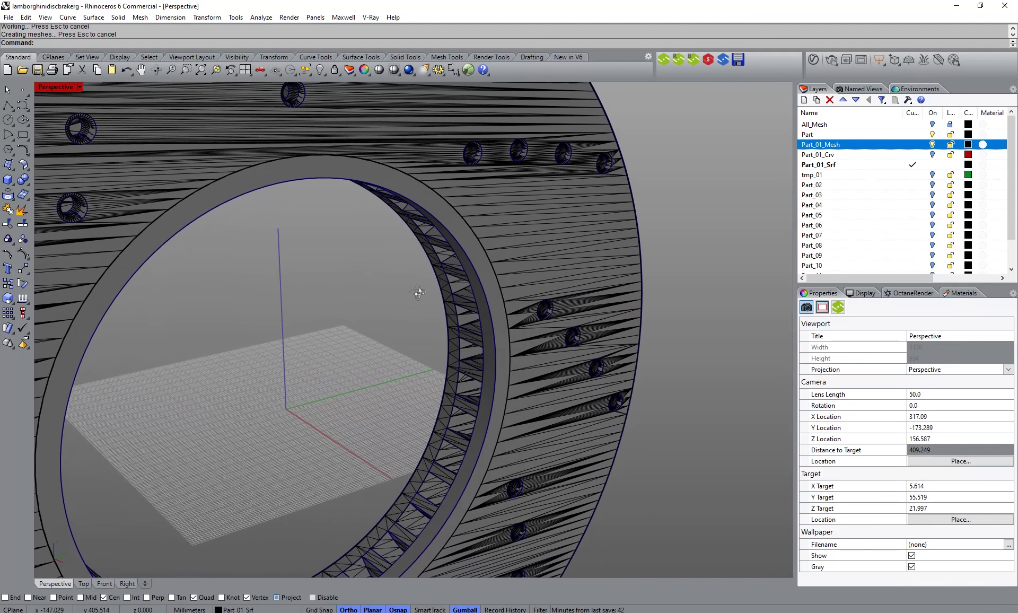
Step: Make Part_01_Crv the current layer, hide Part_01_Srf, and view the mesh and curves in the Right view
click(913, 154)
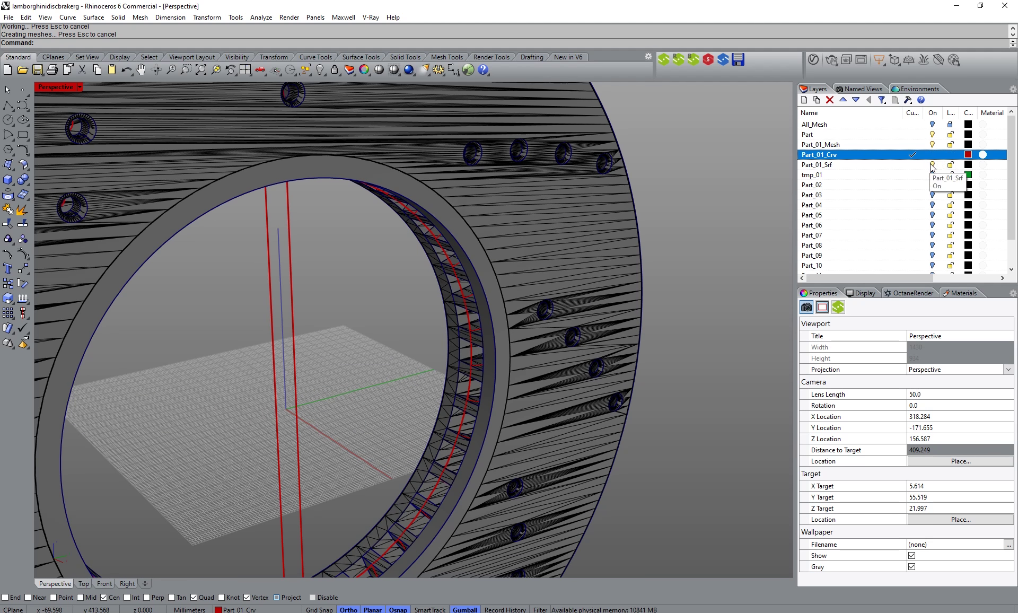
click(932, 165)
right_drag(470, 289, 423, 259)
click(109, 582)
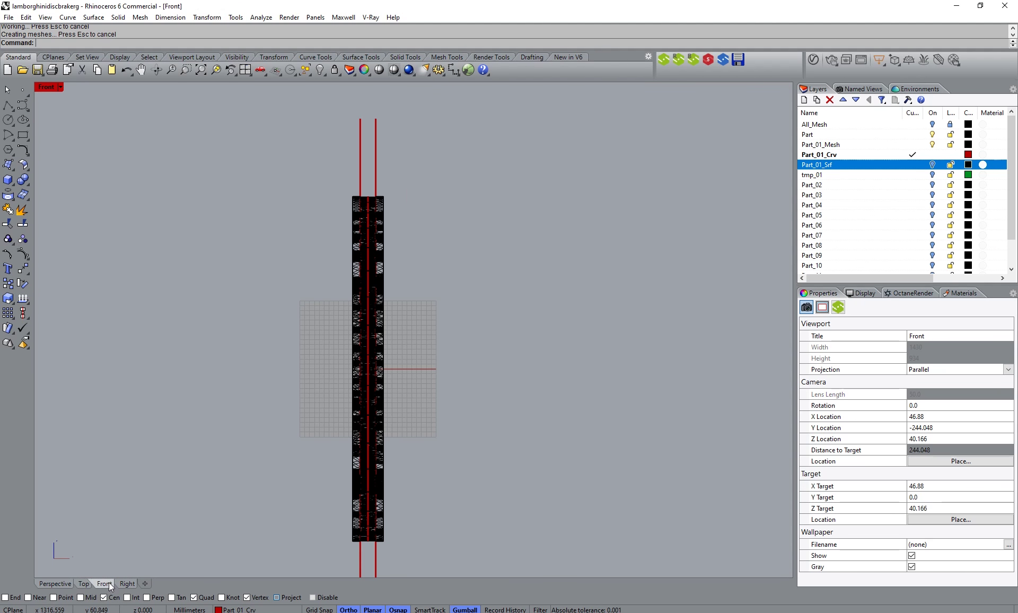
click(123, 583)
scroll(467, 353, up, 6)
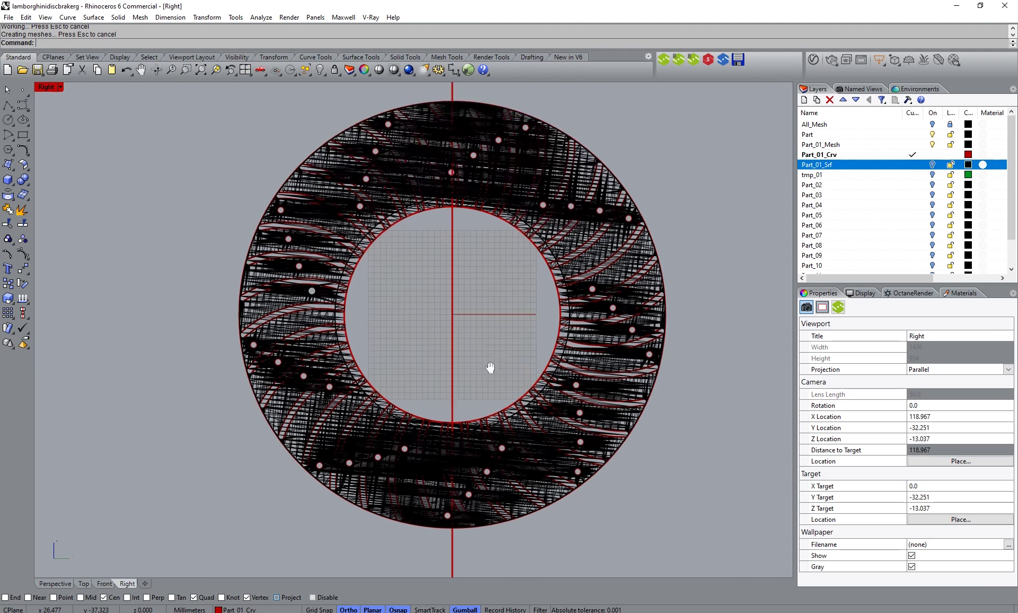
scroll(527, 278, down, 2)
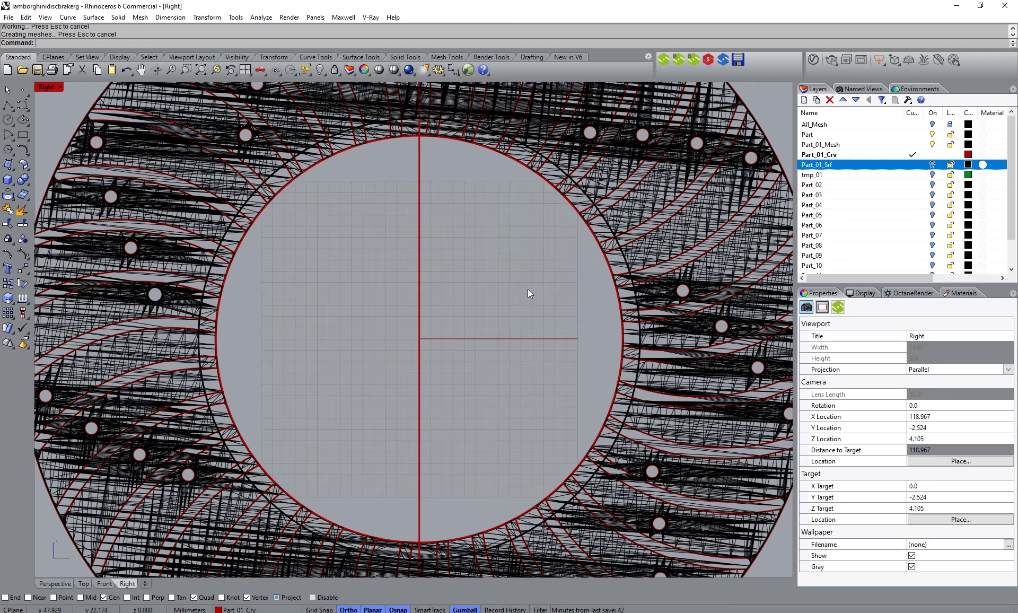
Step: Offset the bore circle with the ThroughPoint option at a distance of 7.5 mm toward the mesh's larger rim circle
click(606, 261)
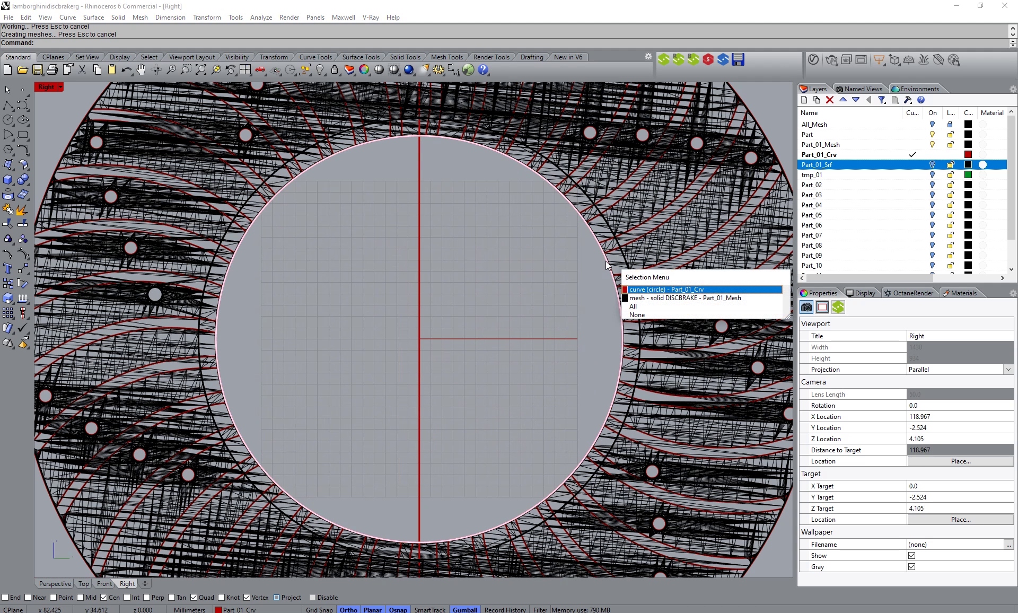
click(643, 290)
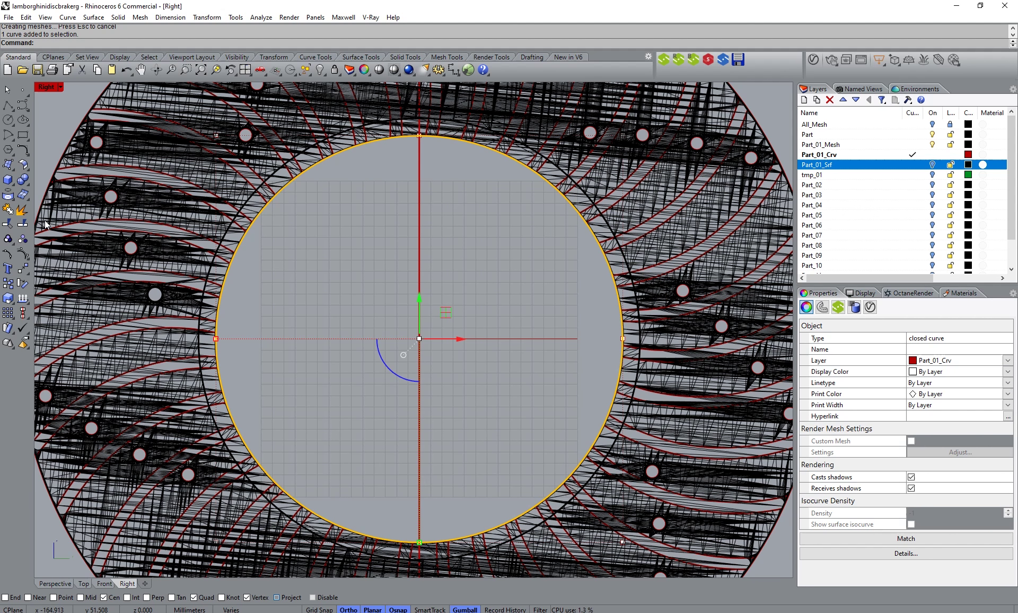
click(28, 156)
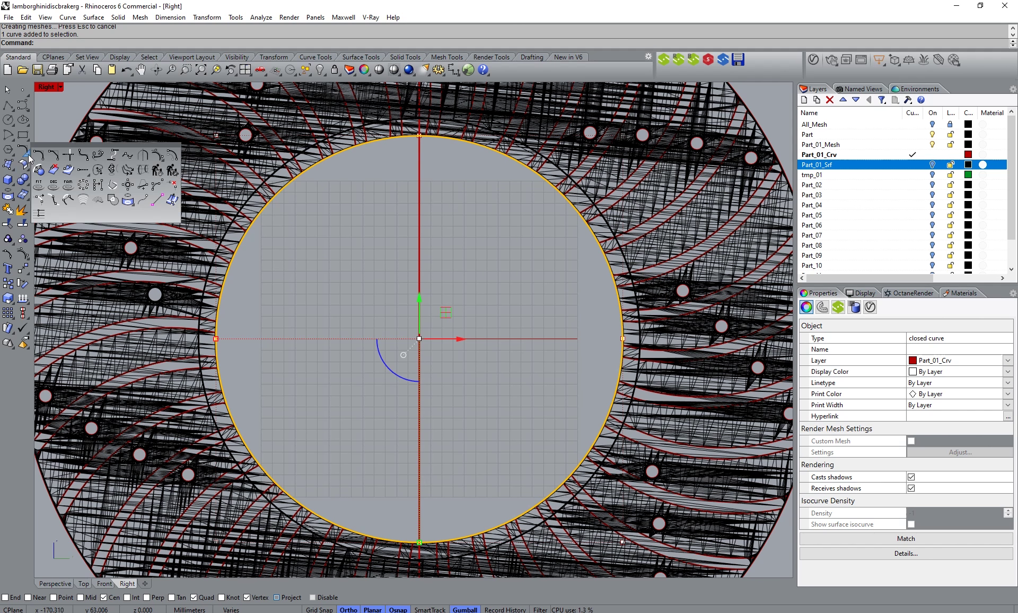
click(172, 155)
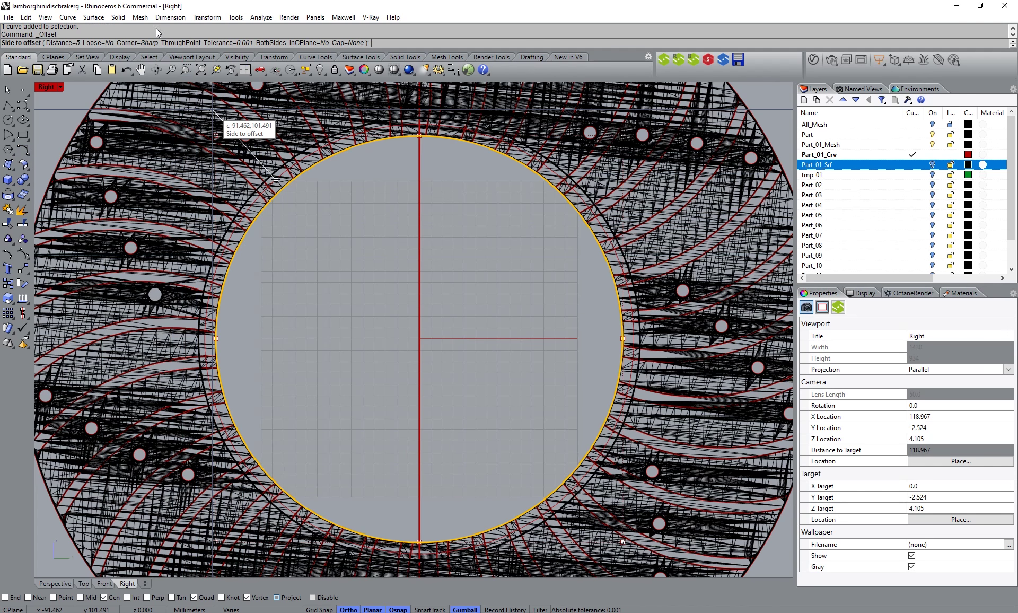
click(175, 43)
scroll(265, 212, up, 5)
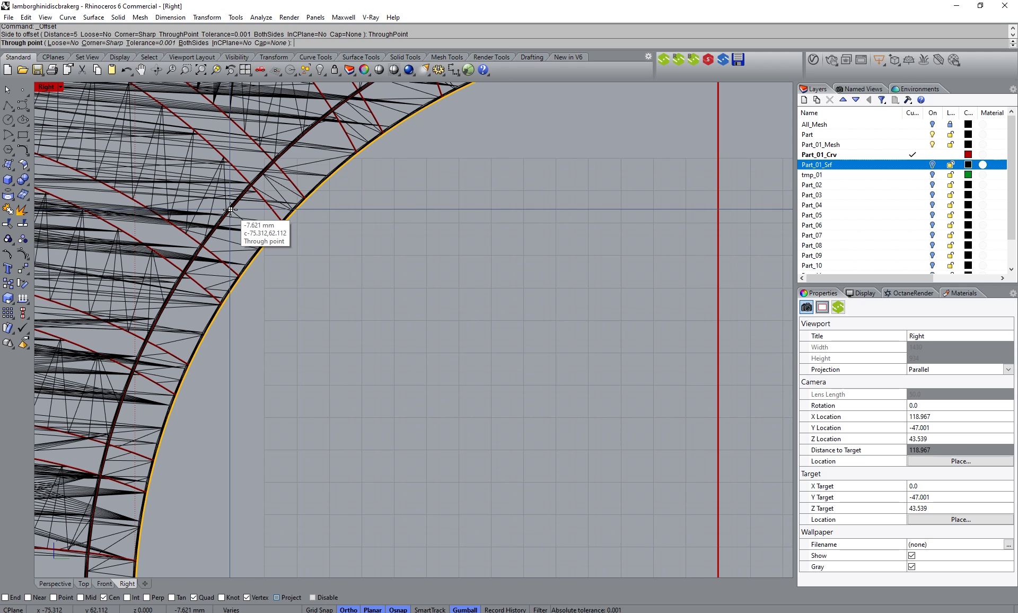
text(7.5)
key(Return)
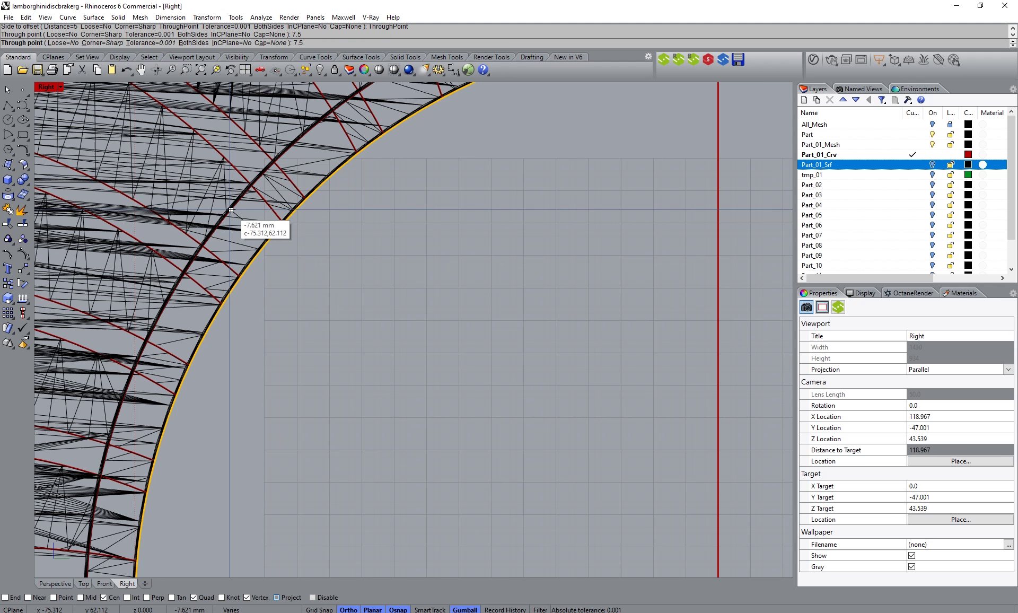
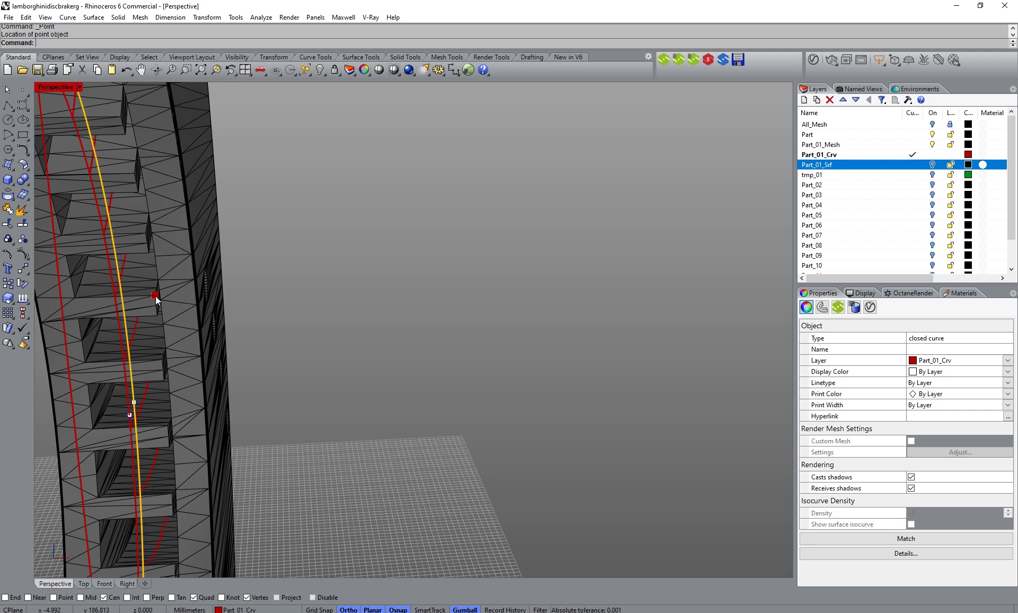
Step: Compare the reference point and the offset circle with the mesh profile in the Front view
shift+click(155, 295)
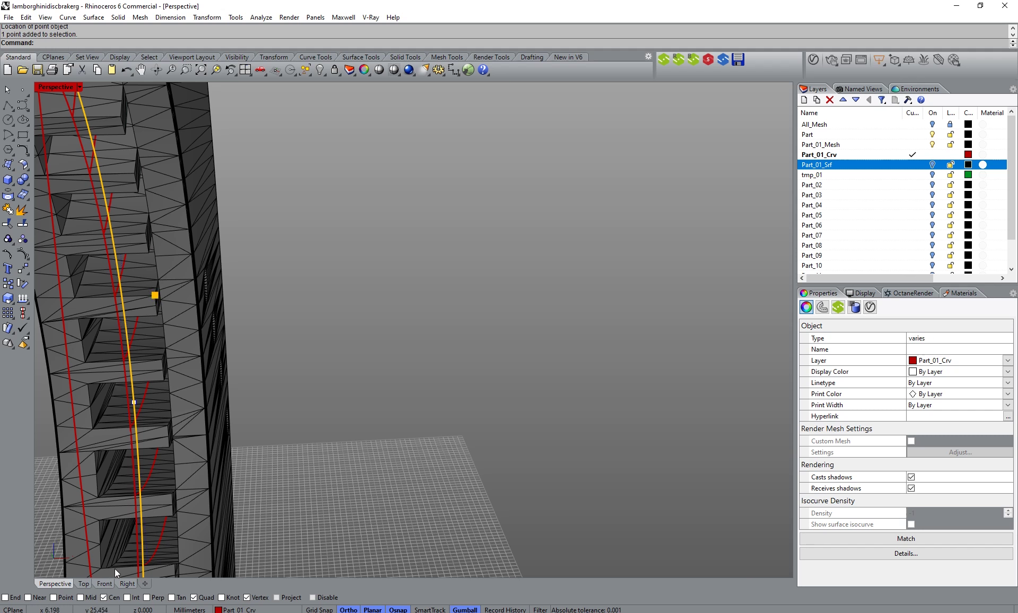
click(106, 584)
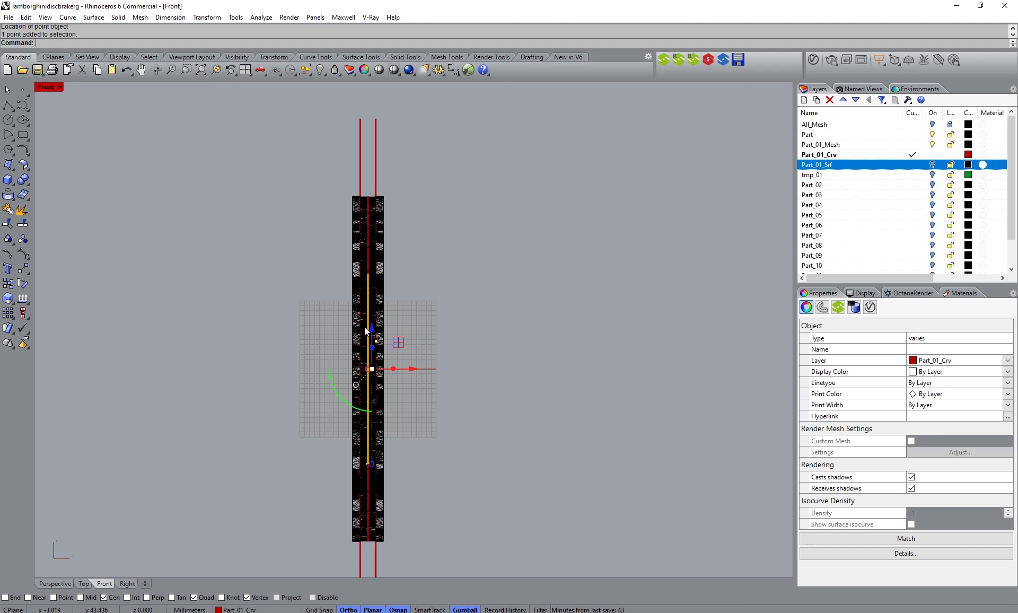
scroll(367, 374, up, 5)
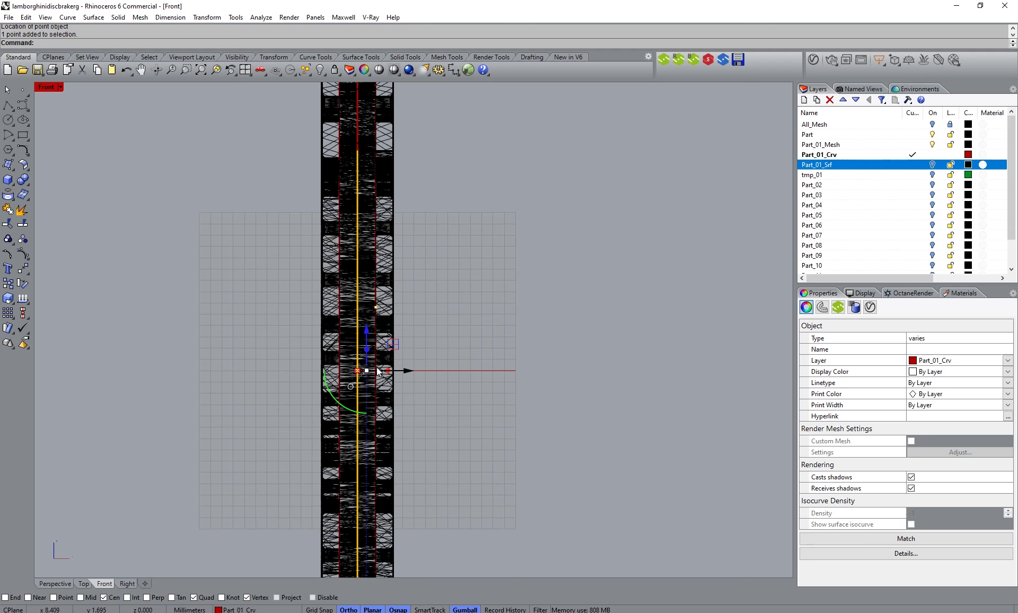
scroll(377, 369, up, 5)
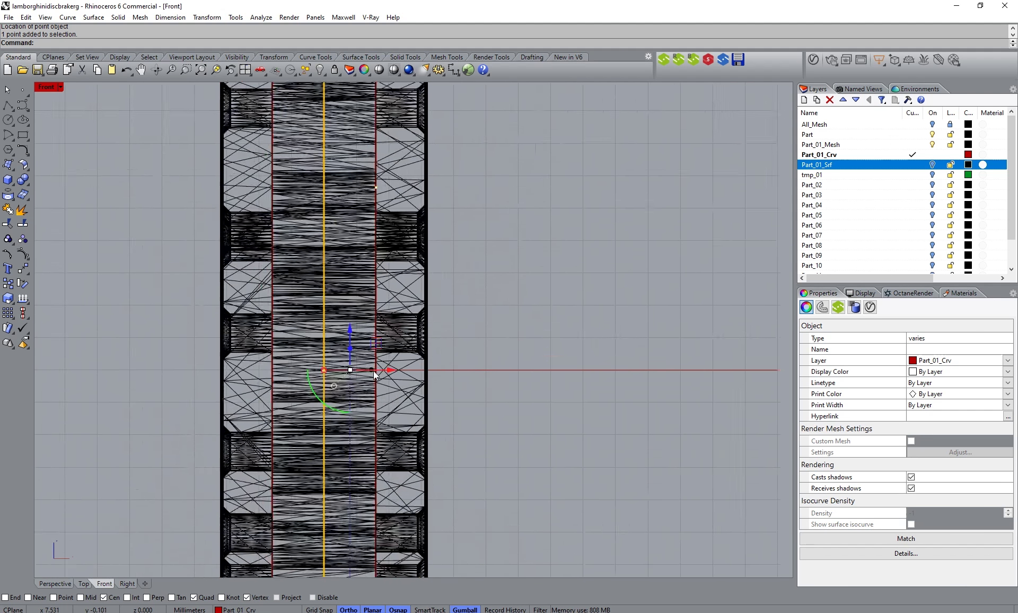
scroll(359, 389, down, 6)
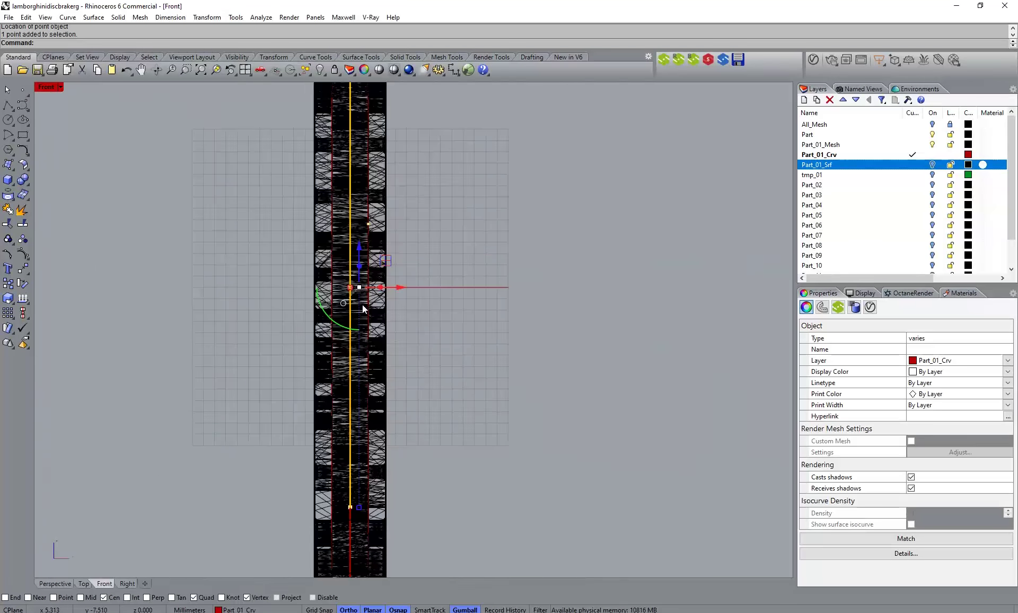
scroll(363, 470, up, 6)
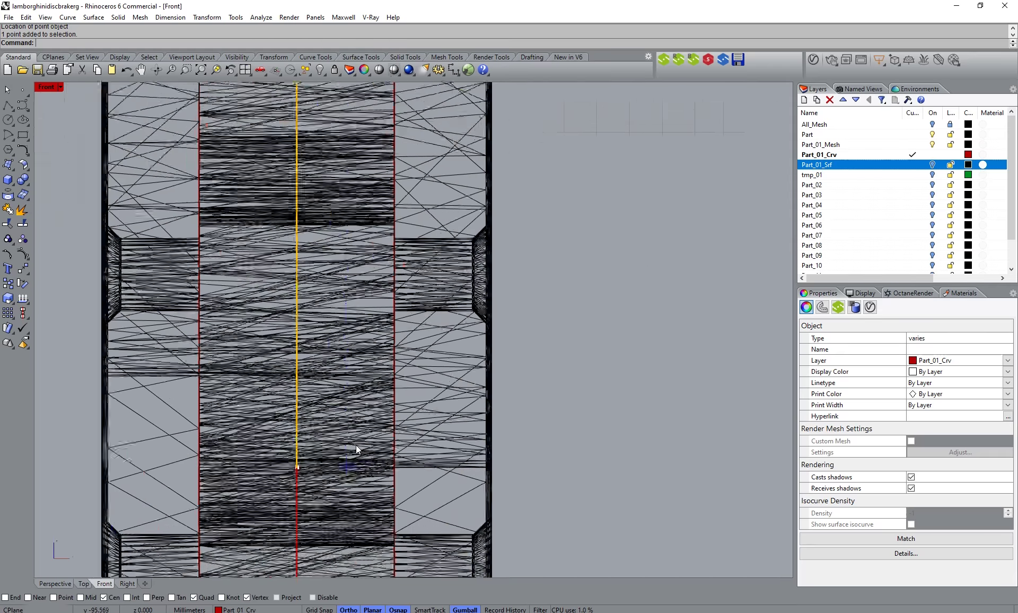
scroll(356, 449, down, 7)
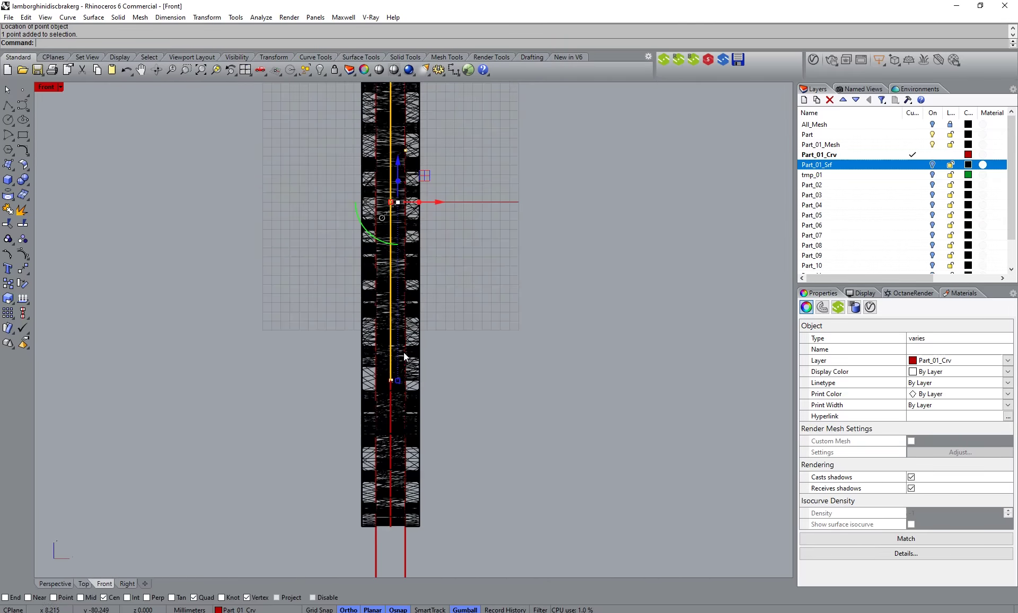
Step: Hide the Part_01_Mesh layer and examine the reference point's position against the vertical guide lines
click(932, 144)
scroll(400, 250, up, 6)
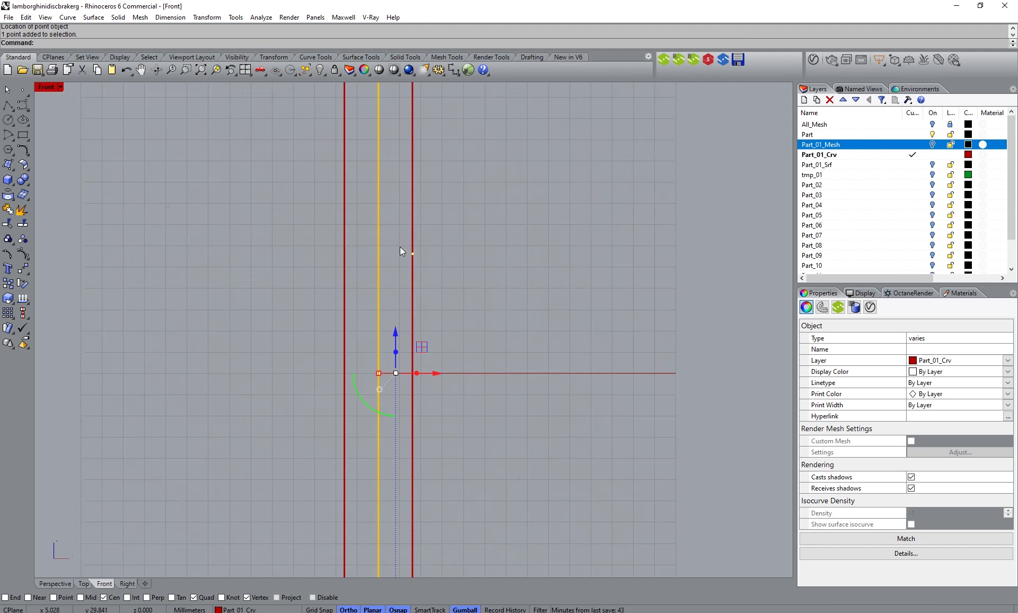
scroll(421, 257, up, 3)
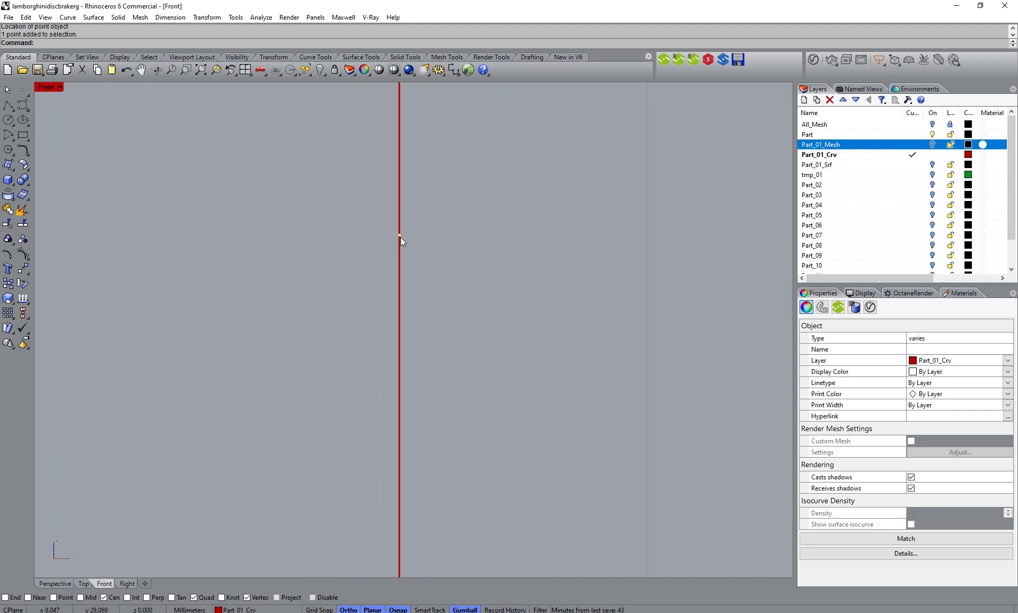
scroll(423, 287, down, 6)
scroll(424, 288, down, 2)
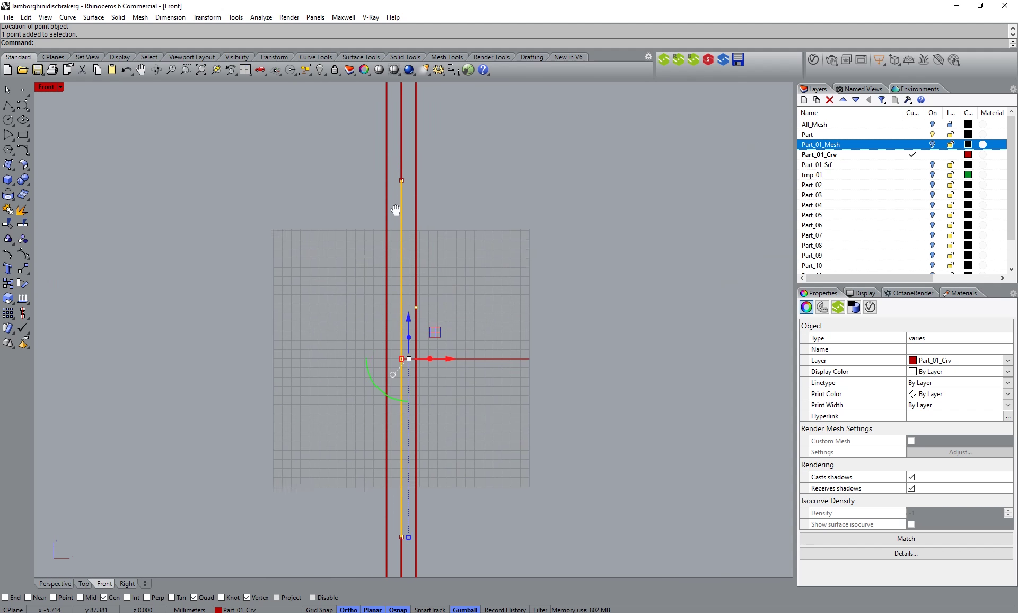
scroll(394, 241, down, 4)
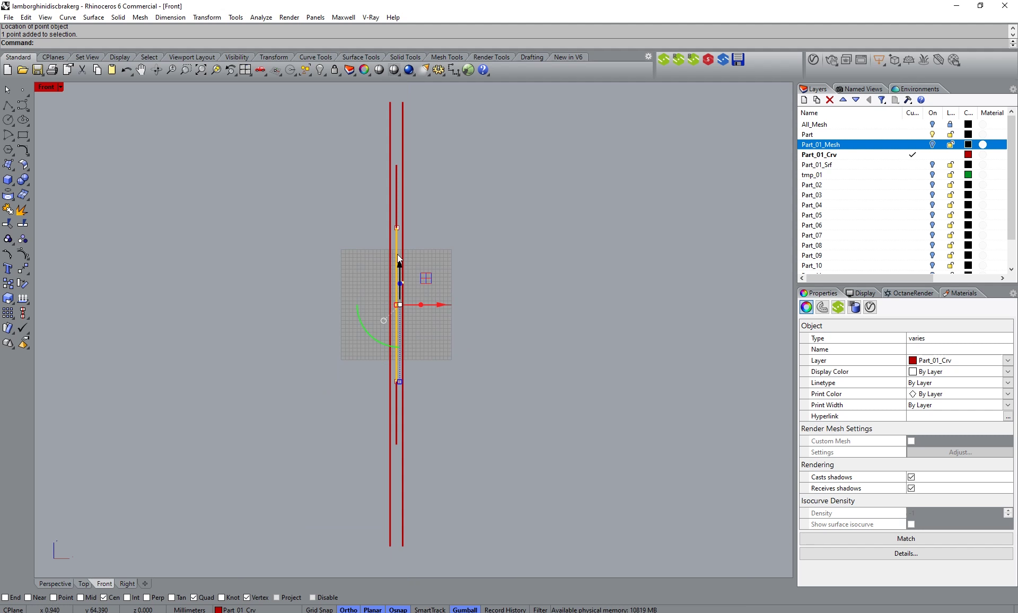
Step: Align only the offset circle with the Right option to the endpoint of the guide line through the reference point, enabling End snap
click(65, 580)
right_drag(268, 401, 356, 298)
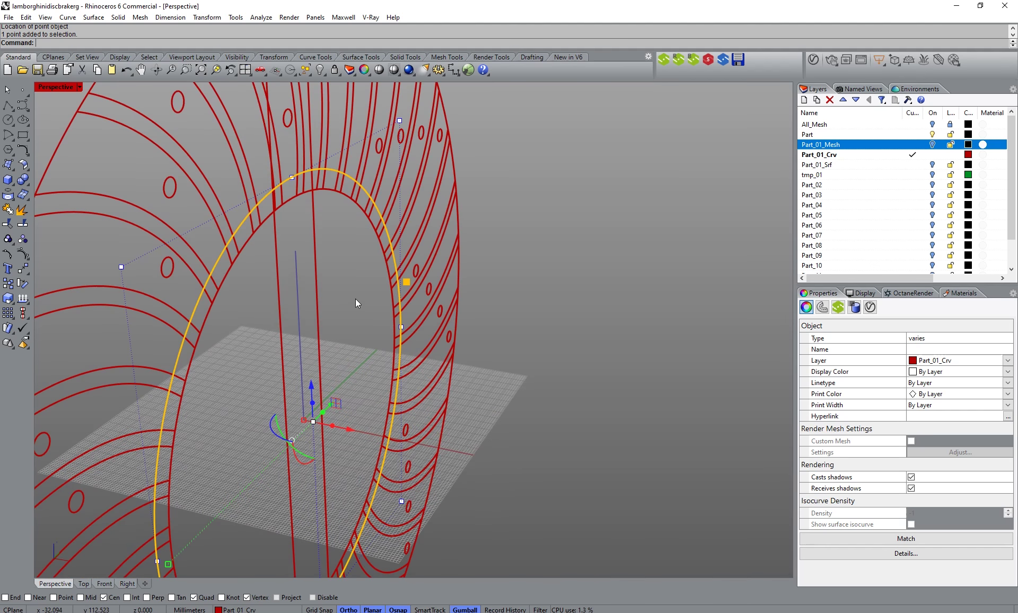
click(390, 236)
click(99, 585)
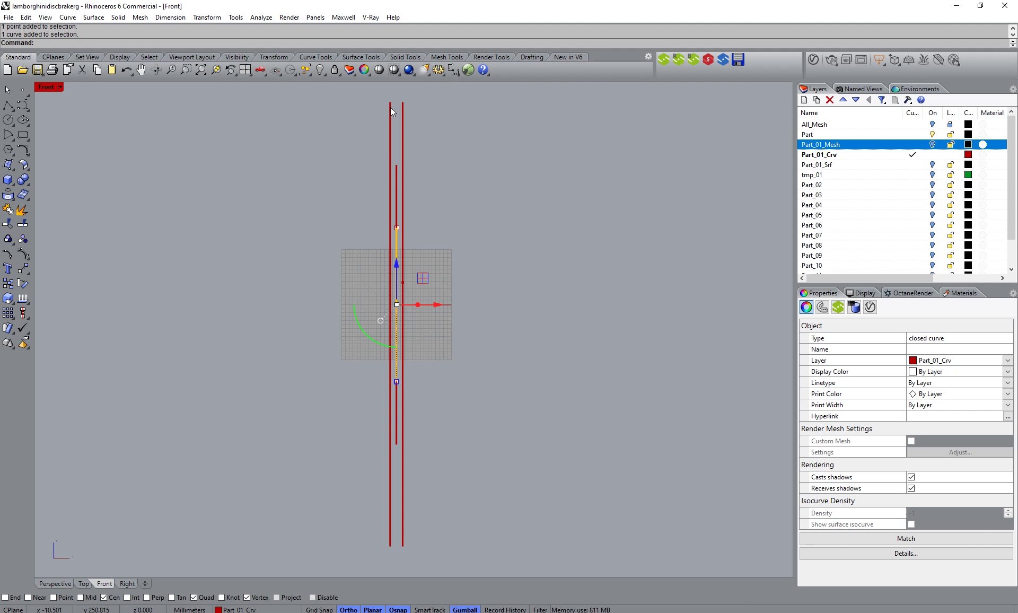
click(23, 313)
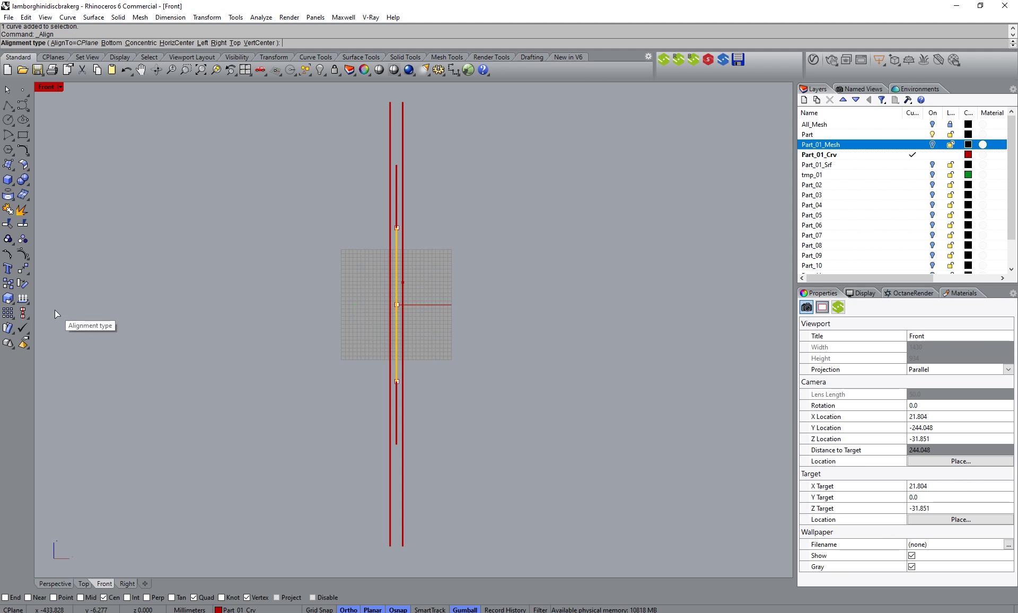
click(220, 43)
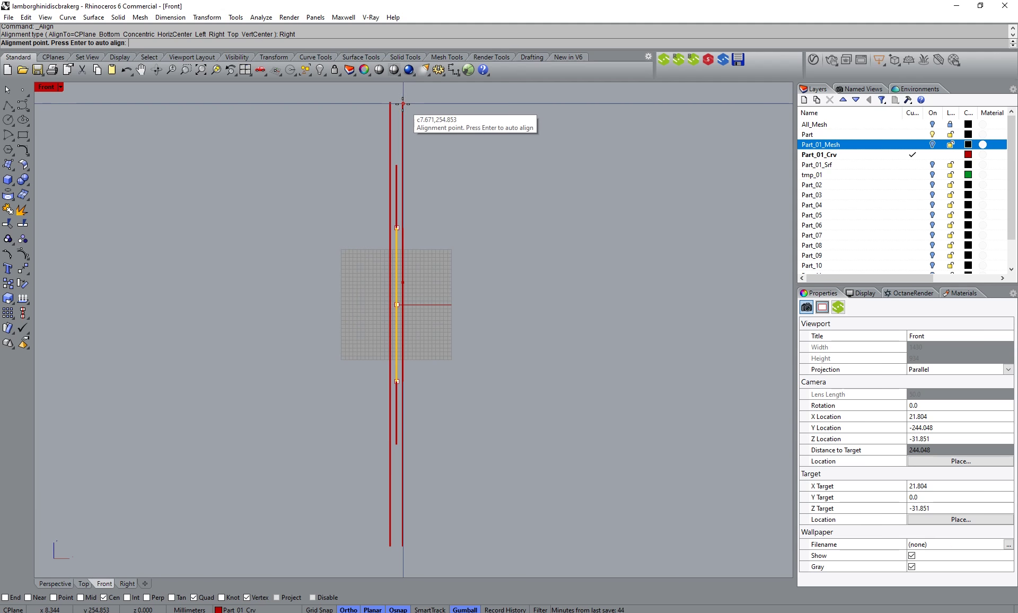
click(5, 597)
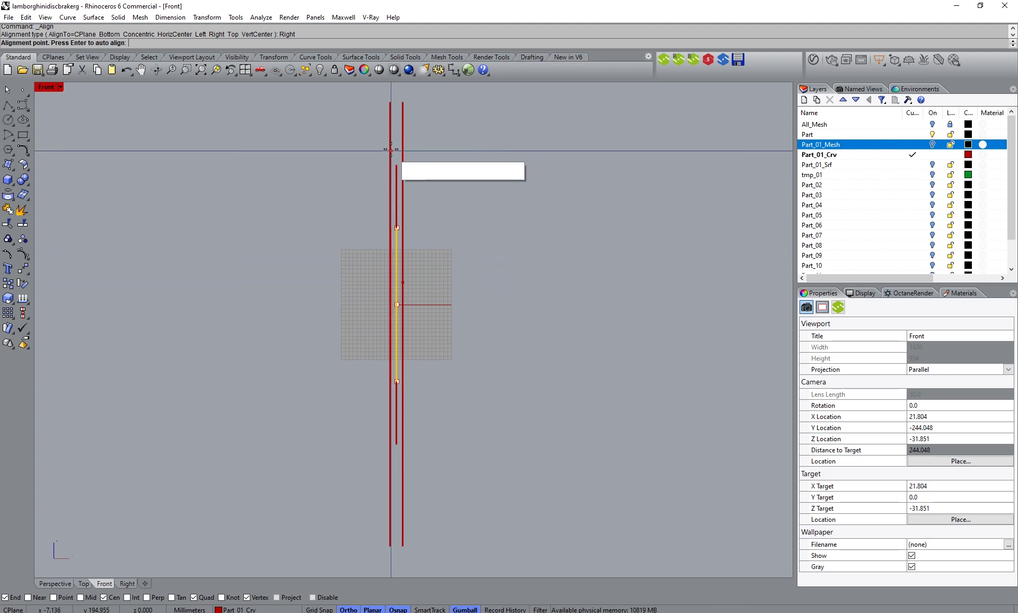
click(403, 103)
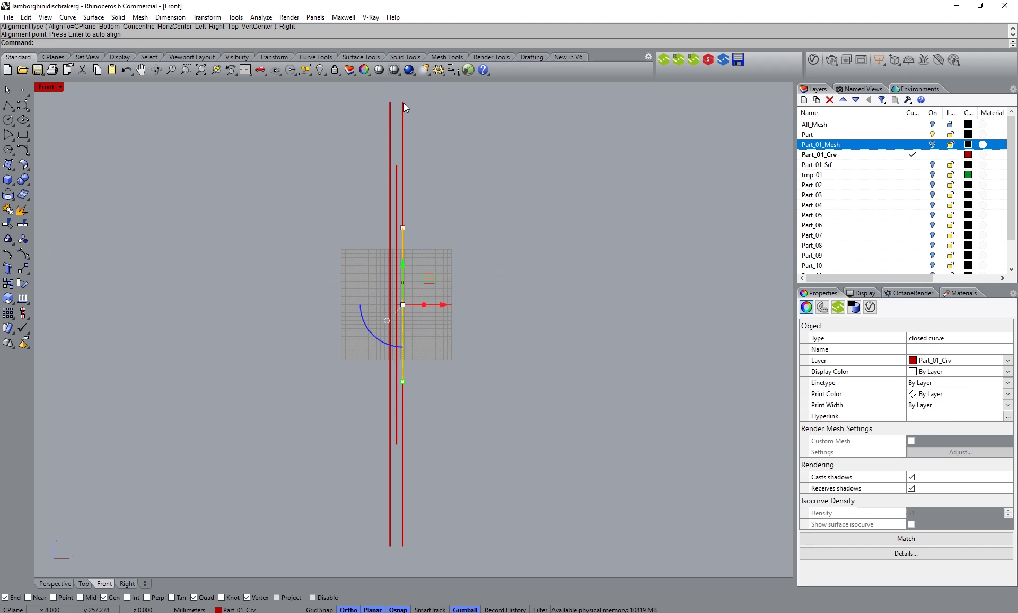
click(309, 237)
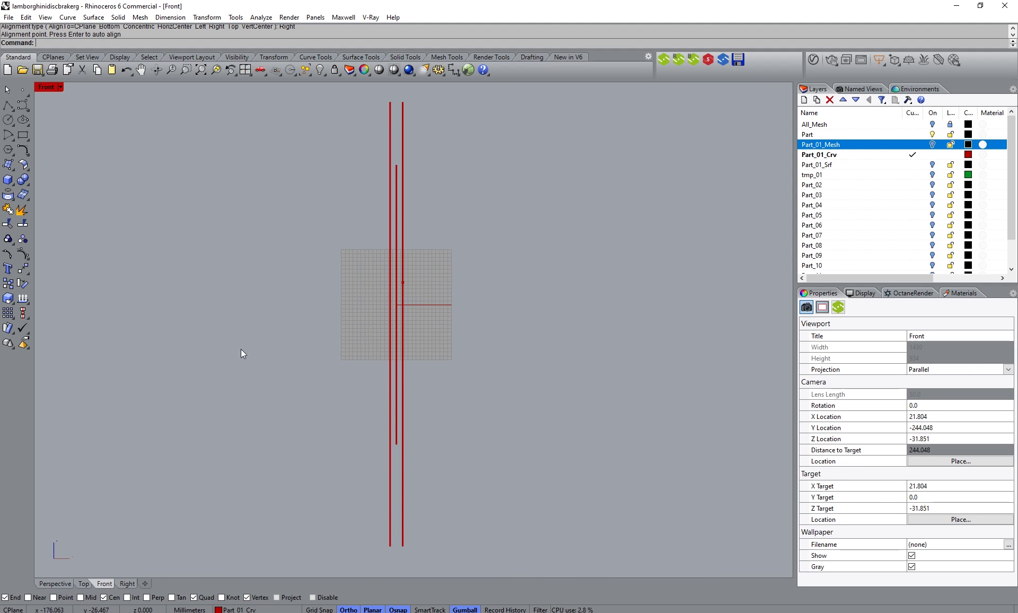
Step: Extrude the aligned circle straight as a capped solid, with BothSides set to No, outward well beyond the disc
click(55, 583)
right_drag(122, 526, 318, 366)
scroll(374, 236, down, 5)
scroll(362, 230, down, 1)
click(383, 204)
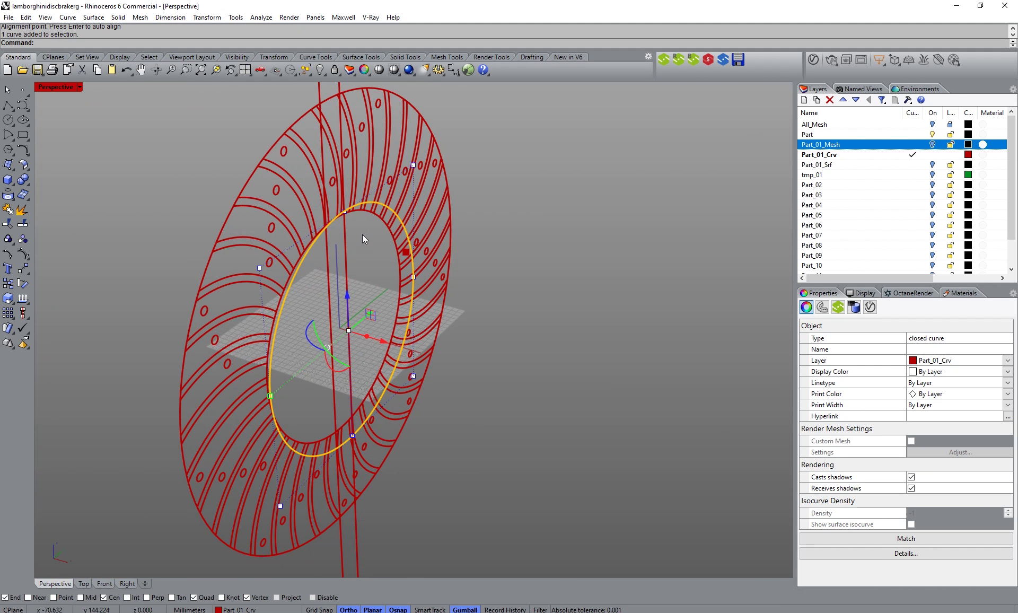
click(127, 584)
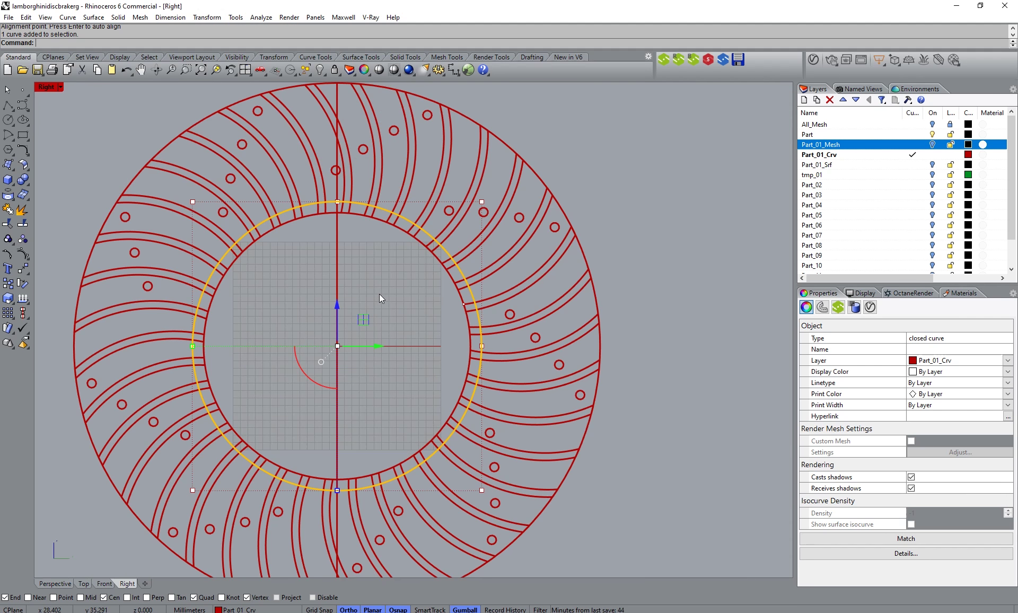
click(51, 584)
right_drag(291, 426, 332, 422)
right_drag(373, 255, 340, 227)
click(118, 17)
mouse_move(186, 204)
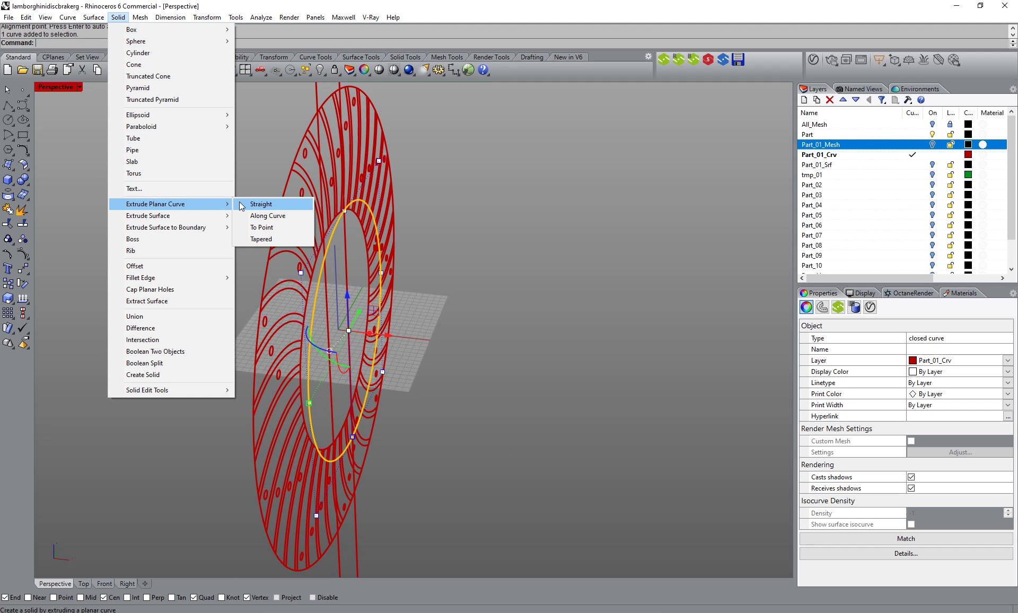
click(261, 205)
click(139, 42)
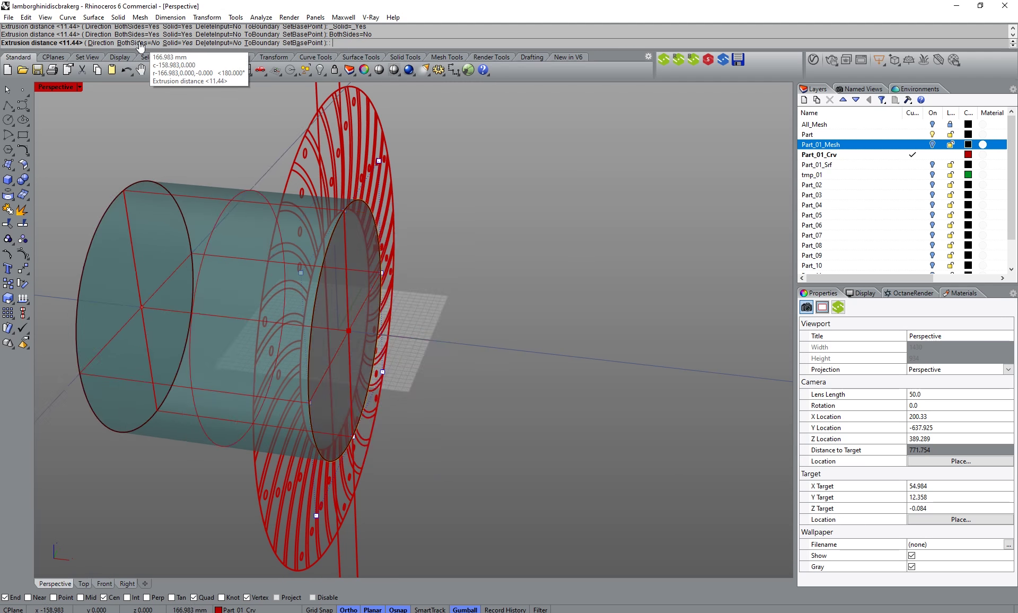
click(574, 272)
right_drag(546, 178, 512, 263)
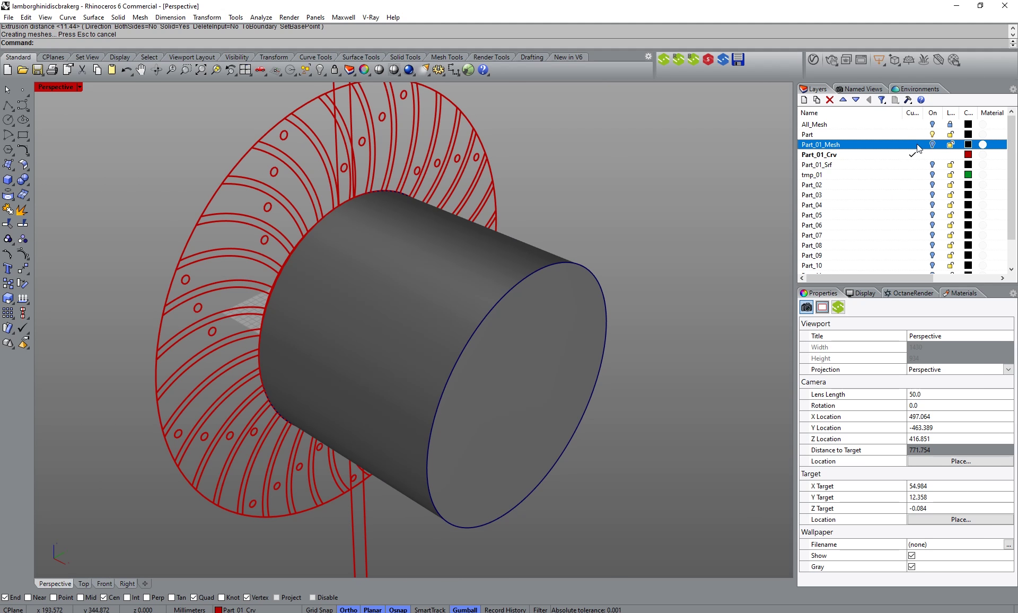
Step: Show Part_01_Srf, make it the current layer, and move the extruded cylinder onto it
click(932, 165)
right_drag(527, 277, 303, 285)
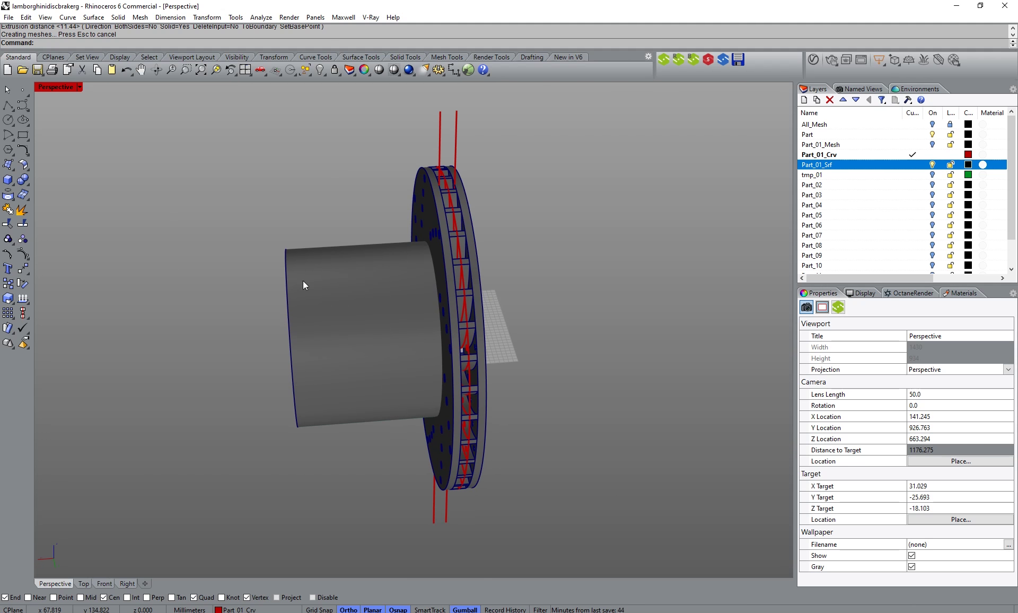
click(442, 212)
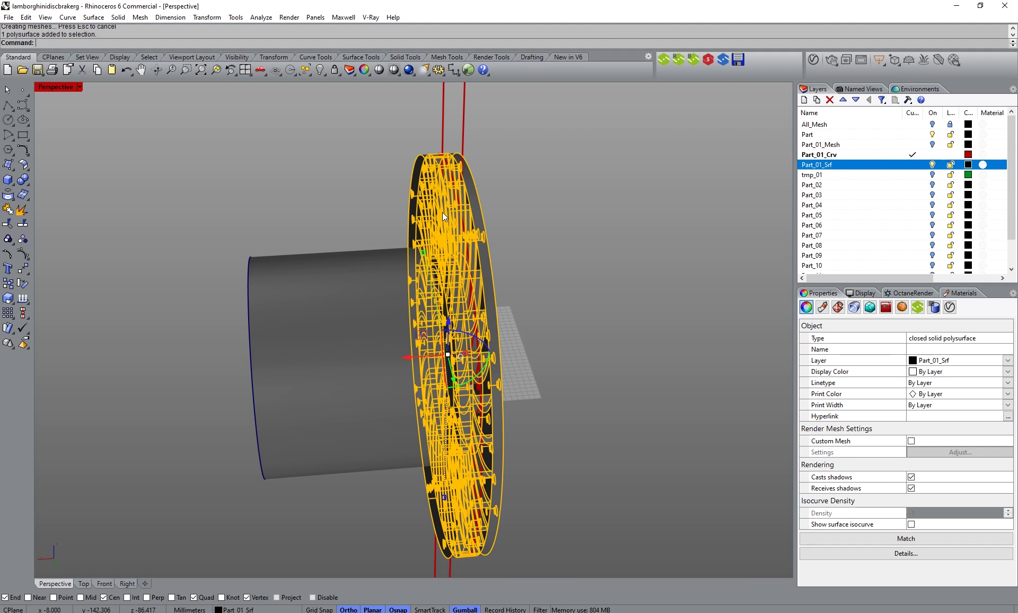
click(913, 166)
click(377, 271)
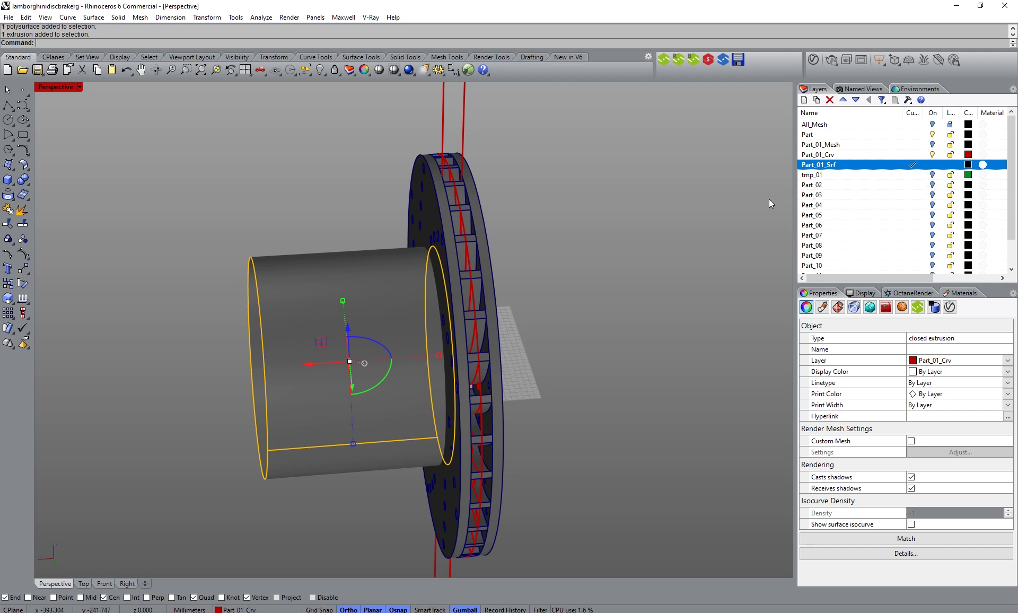
right_click(833, 166)
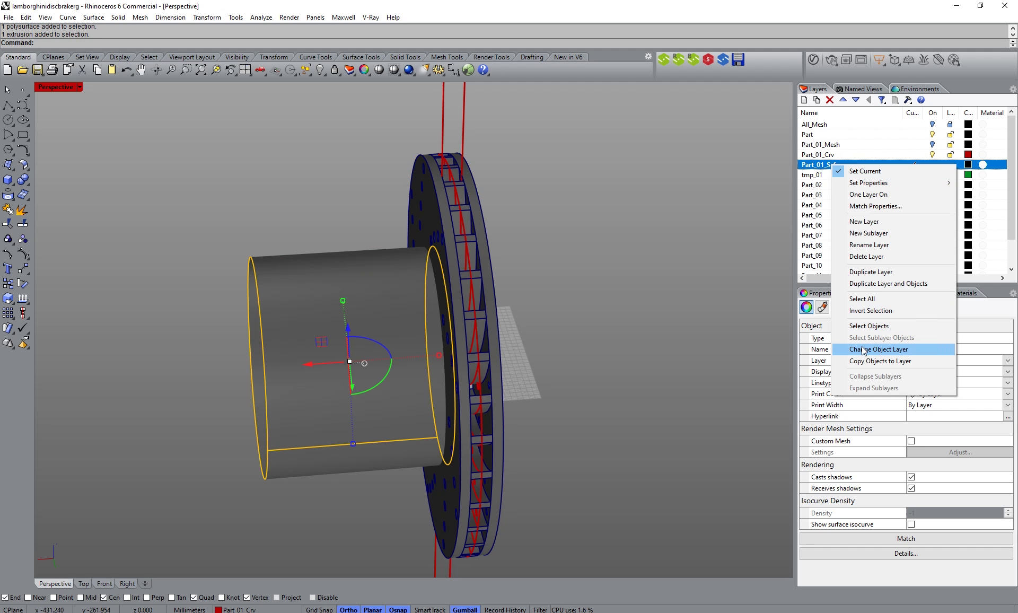
click(878, 349)
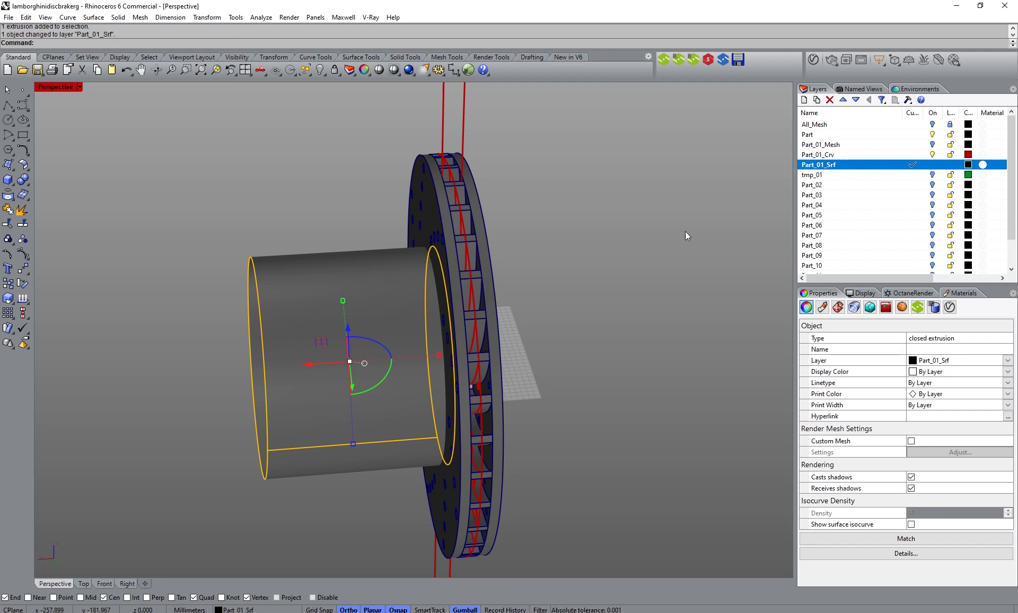
Step: Hide the Part_01_Crv layer and subtract the cylinder from the brake disc with a Boolean difference
click(933, 154)
right_drag(509, 233, 581, 231)
click(581, 231)
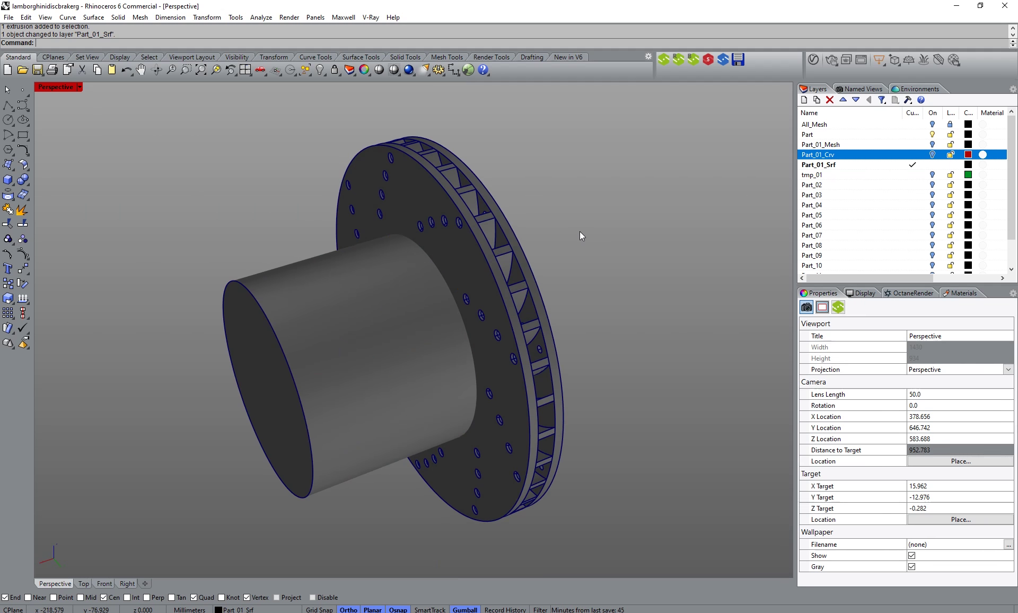
click(445, 183)
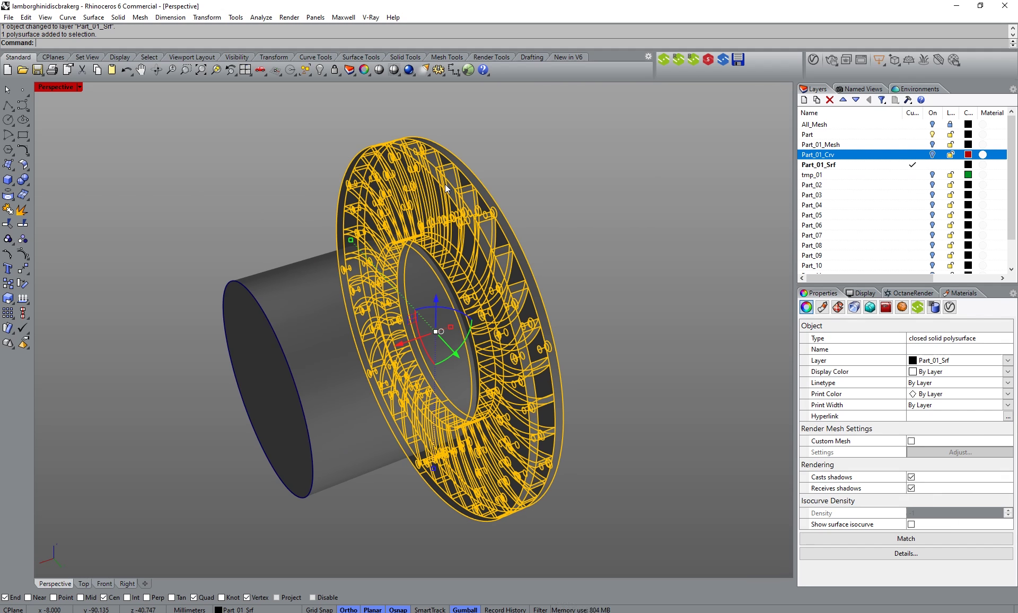
click(27, 186)
click(51, 186)
click(269, 306)
key(Return)
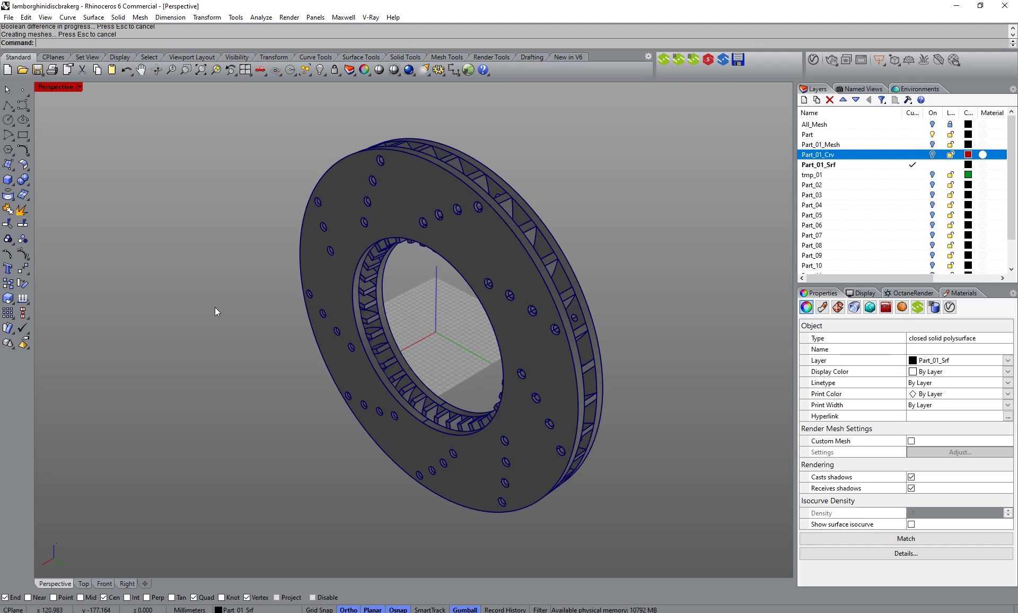
scroll(400, 361, up, 5)
mouse_move(371, 336)
right_down()
mouse_move(348, 275)
mouse_move(418, 210)
mouse_move(466, 209)
mouse_move(562, 264)
mouse_move(591, 314)
mouse_move(582, 342)
mouse_move(504, 387)
mouse_move(455, 398)
mouse_move(405, 380)
mouse_move(334, 312)
mouse_move(454, 368)
mouse_move(451, 358)
mouse_move(472, 392)
right_up()
scroll(334, 311, down, 5)
Step: Rename the tmp_01 layer to Part_01_Tmp
click(812, 177)
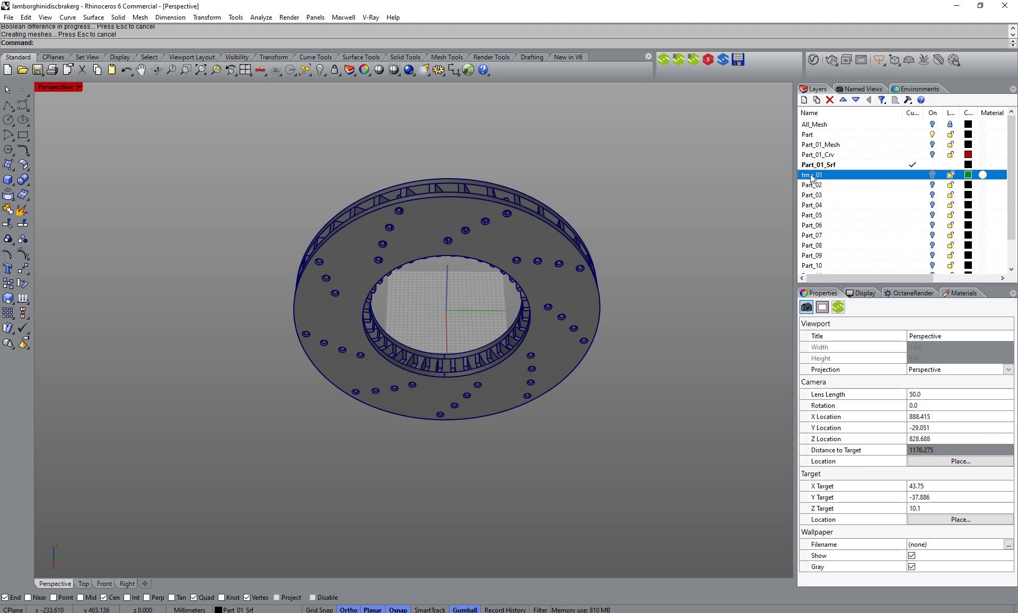
click(805, 178)
text(Part)
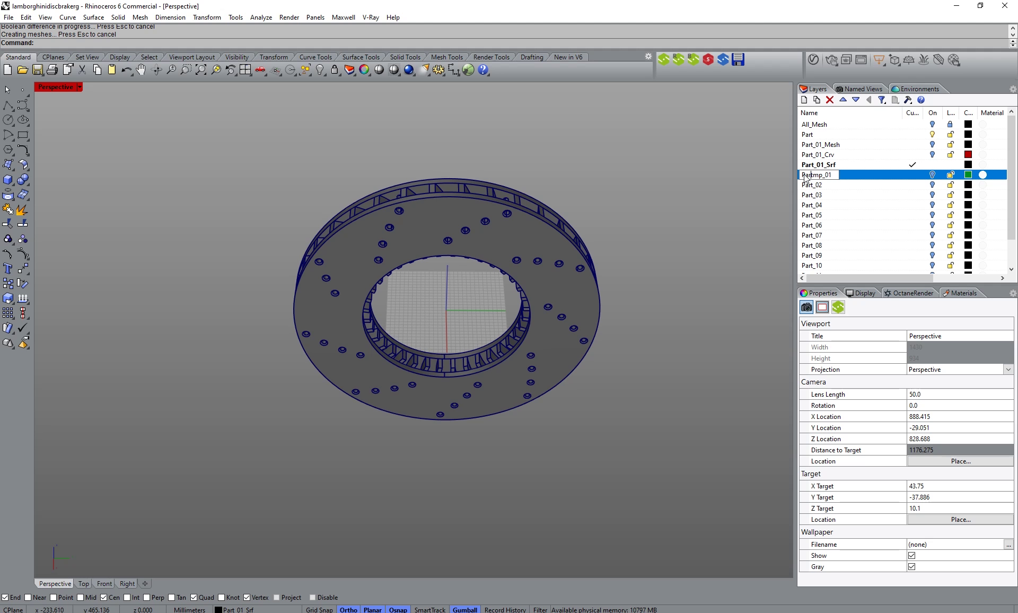
text(_)
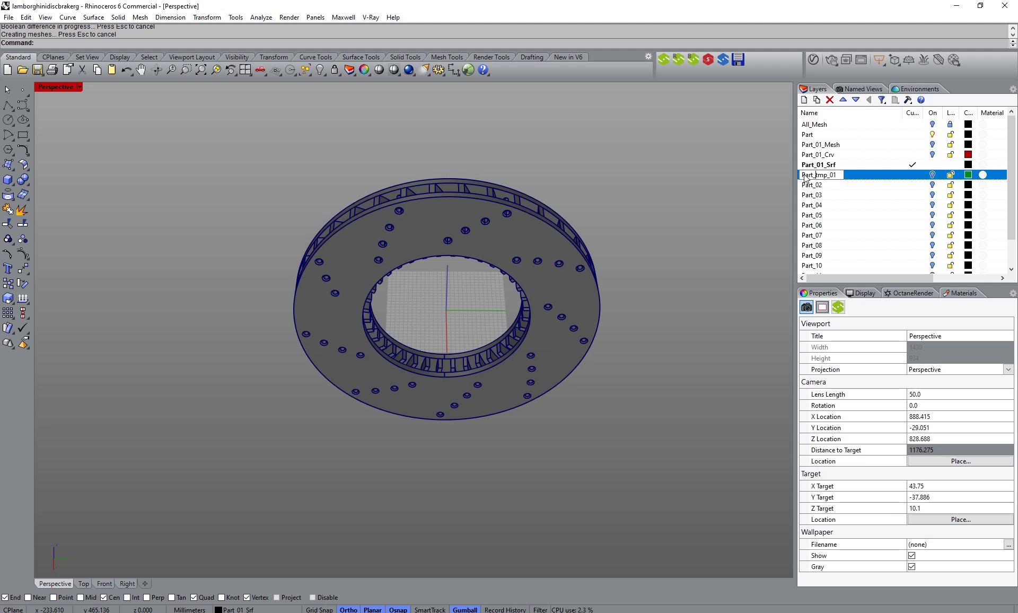
key(Delete)
key(Delete)
key(Delete)
key(Return)
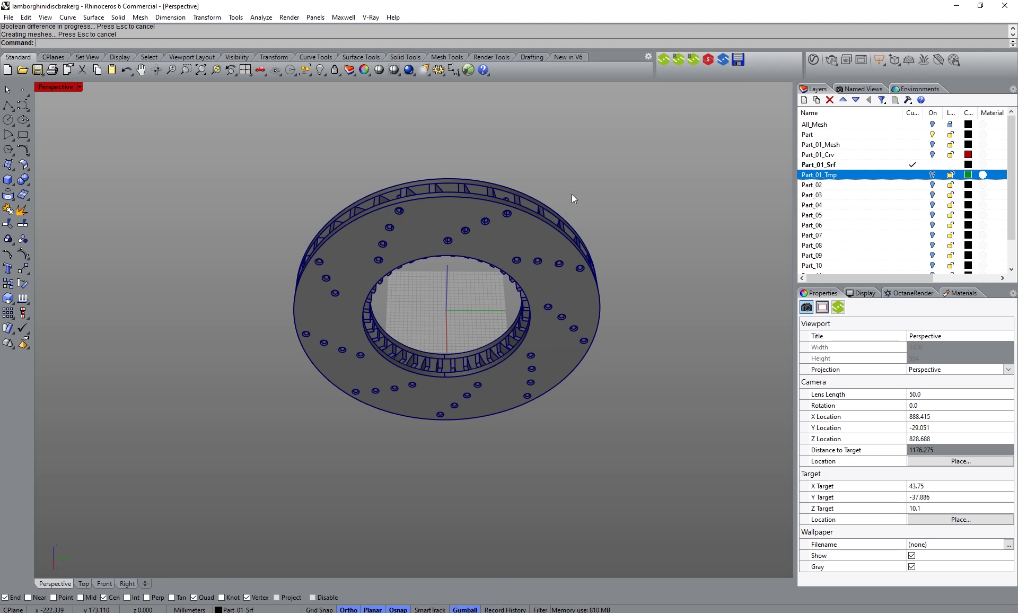
Step: Select the objects on the Part layer as a check and rename the layer to Part_01
click(810, 137)
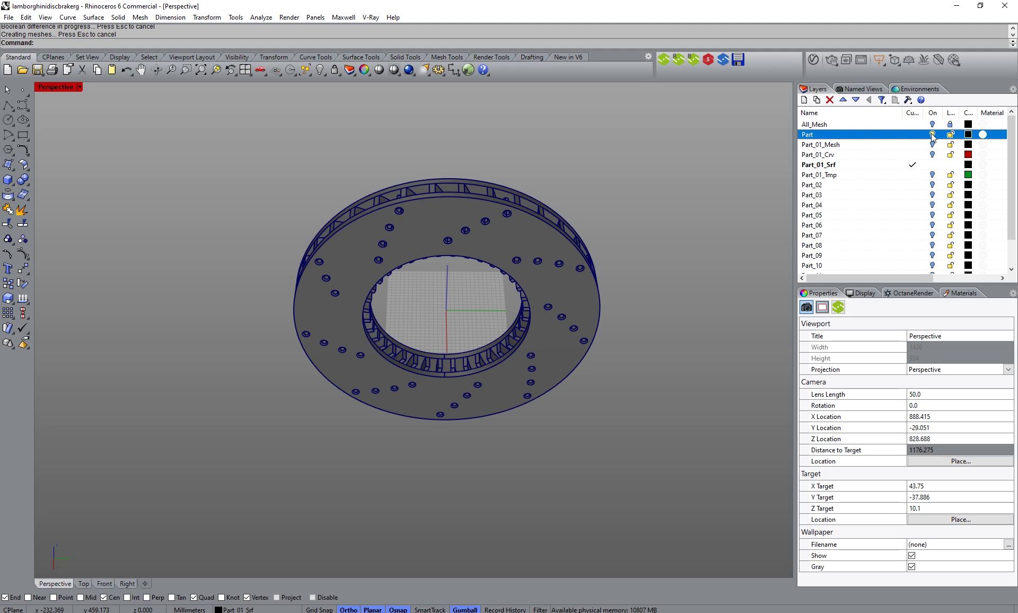
right_click(885, 139)
click(912, 297)
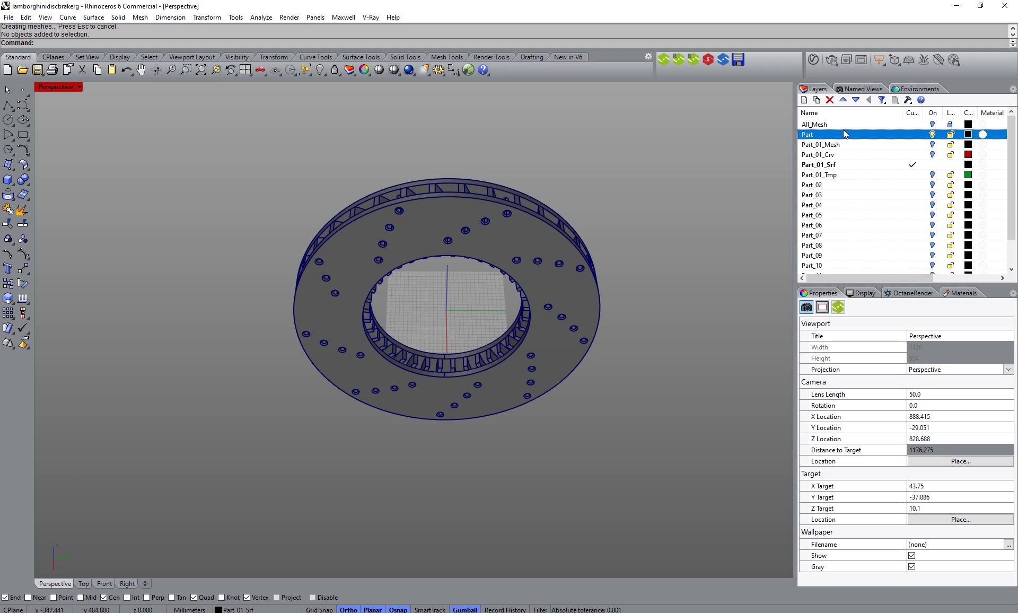
click(819, 136)
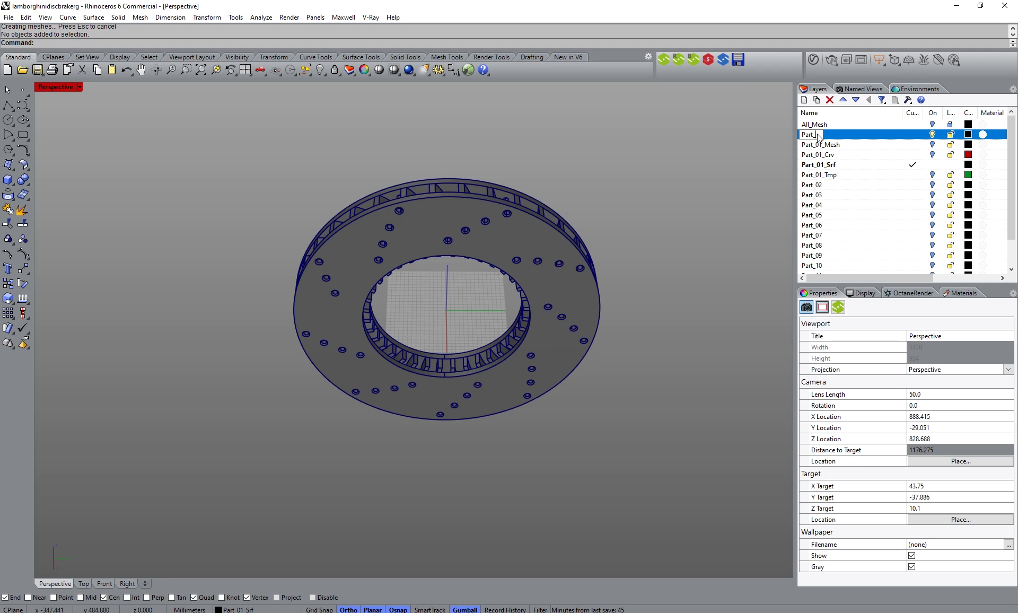
key(Return)
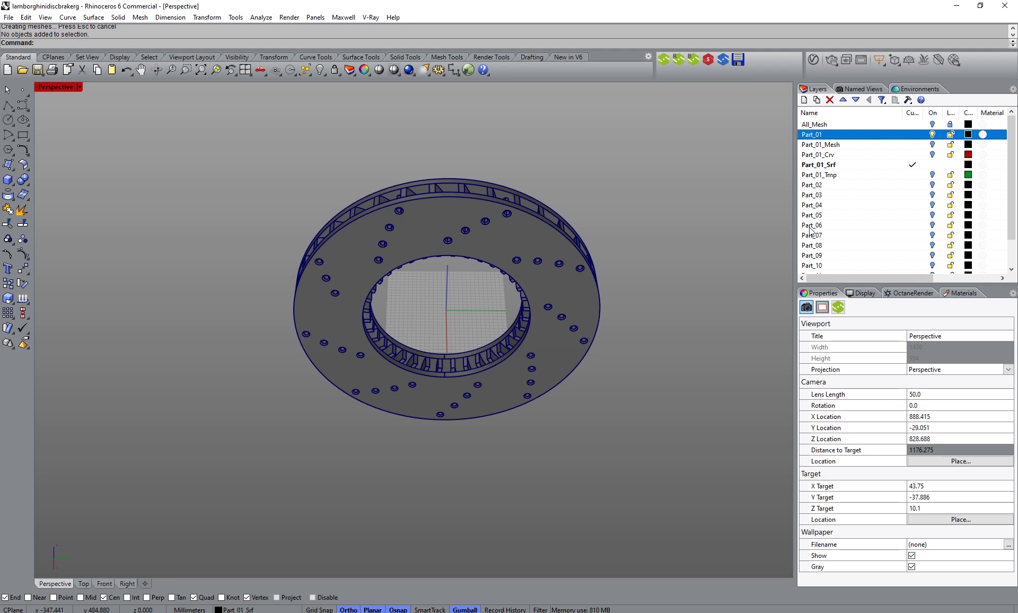
Step: Make Part_01 the current layer and nest the Part_01_Mesh, Part_01_Crv, Part_01_Srf and Part_01_Tmp layers under it
click(914, 134)
click(822, 149)
shift+click(822, 175)
drag(818, 150, 824, 138)
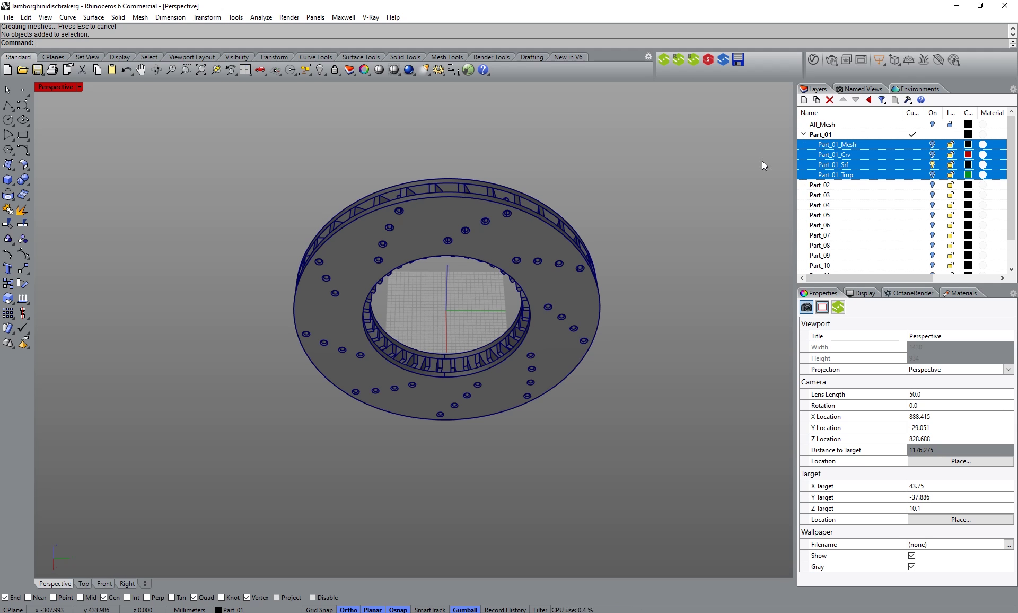
Step: Make Part_01_Mesh the current layer and examine the reference mesh's vanes and their edges along the outer rim
click(909, 184)
ctrl+click(912, 145)
click(912, 146)
click(865, 146)
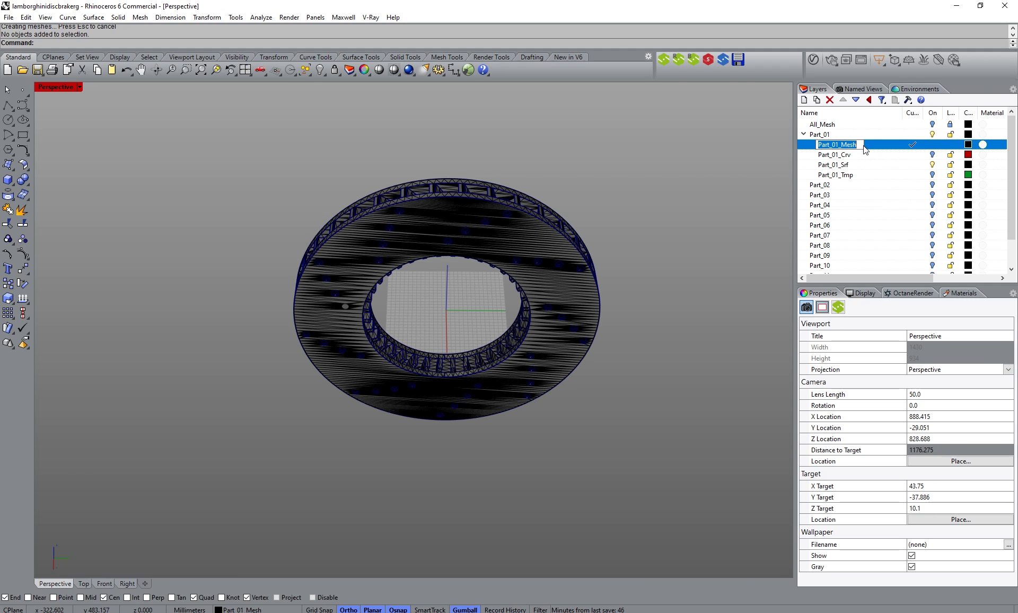
click(881, 149)
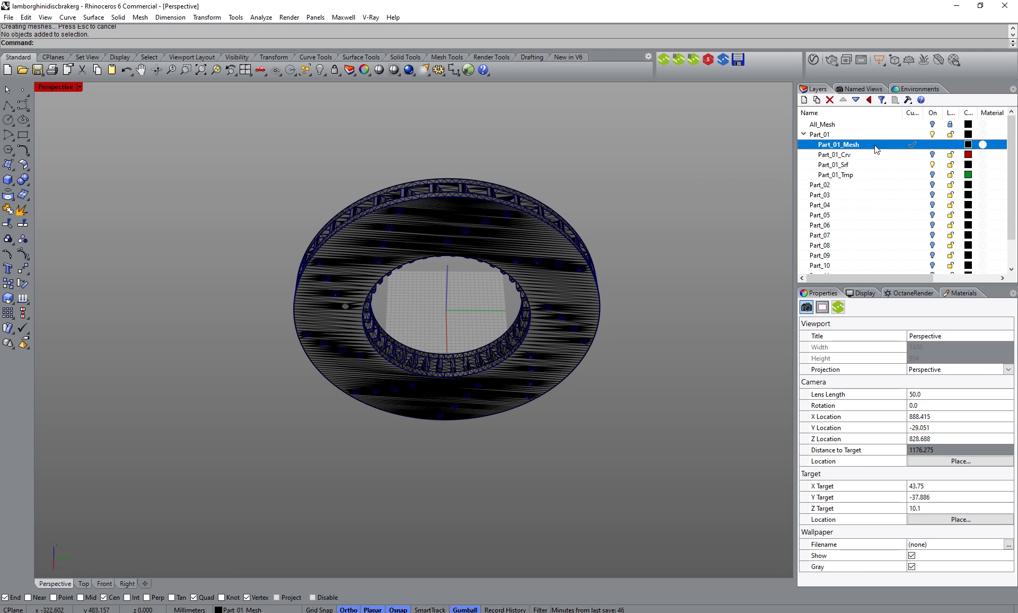
right_drag(507, 198, 514, 228)
scroll(451, 177, up, 5)
scroll(450, 178, up, 3)
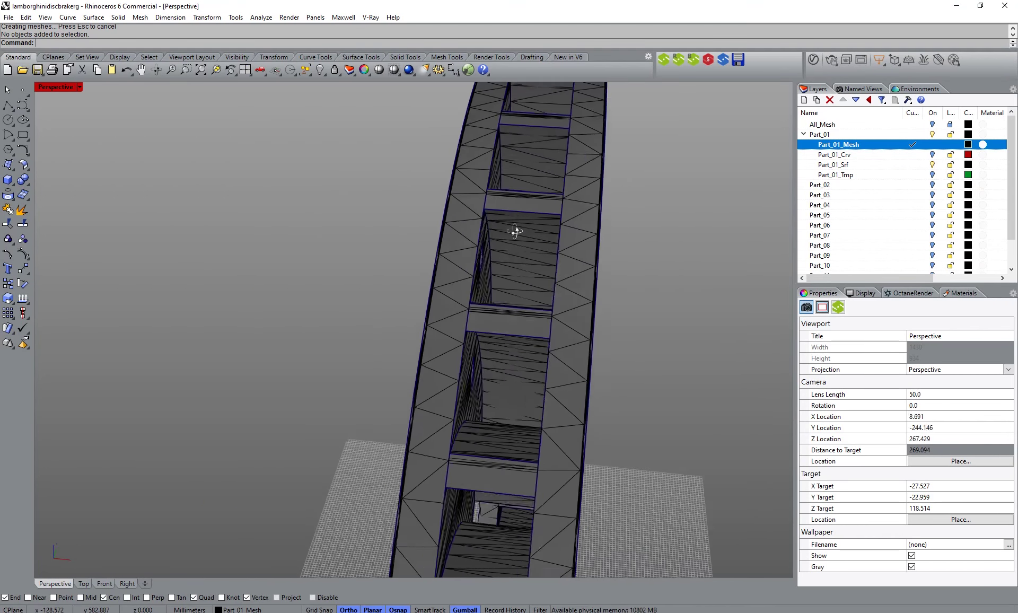
scroll(510, 196, up, 6)
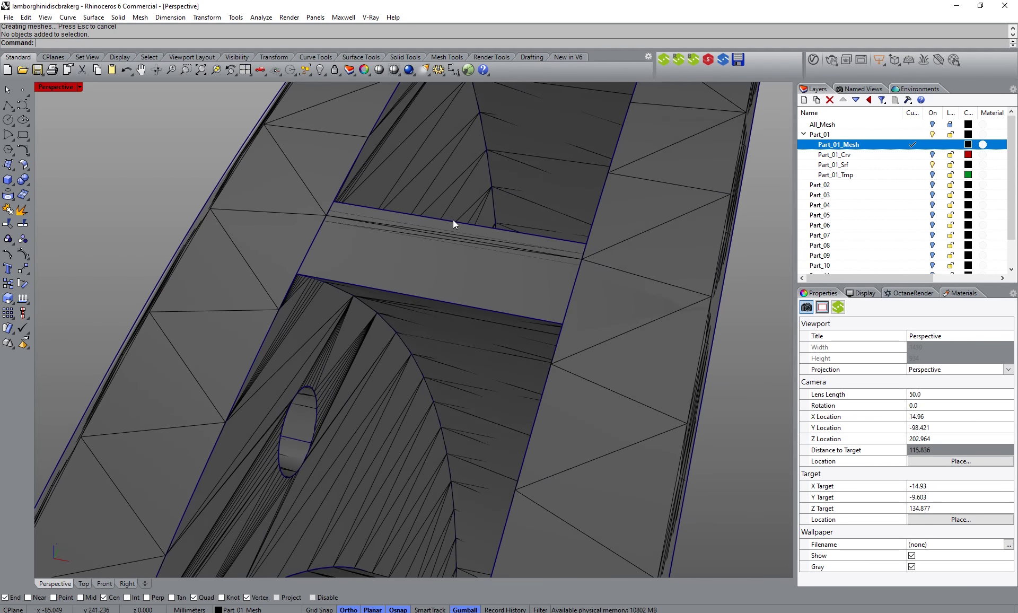
scroll(451, 221, down, 7)
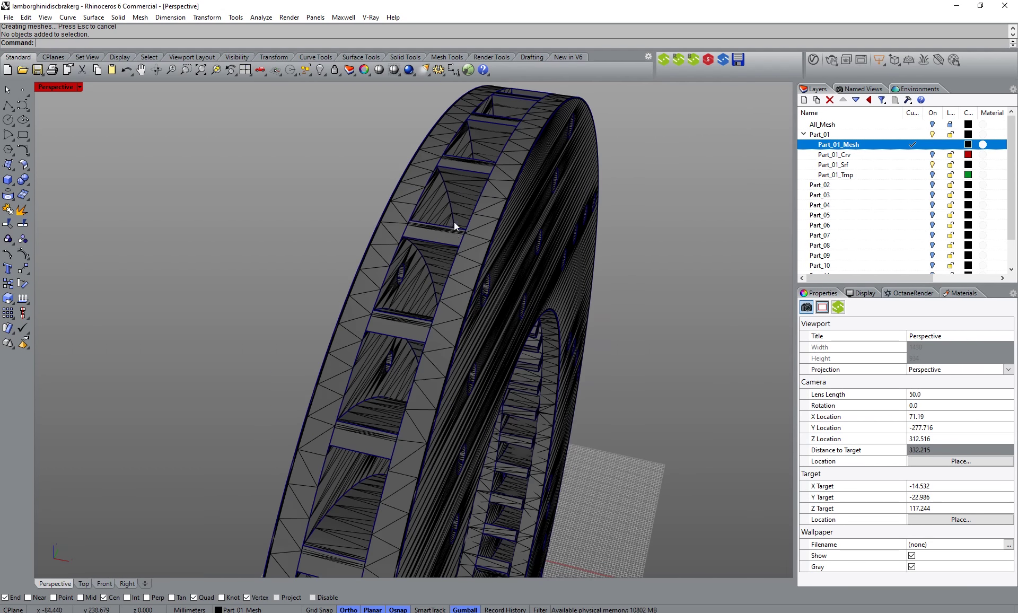
Step: Make Part_01_Srf the current layer, hide Part_01_Mesh, and run MergeAllFaces on the brake disc solid
click(915, 165)
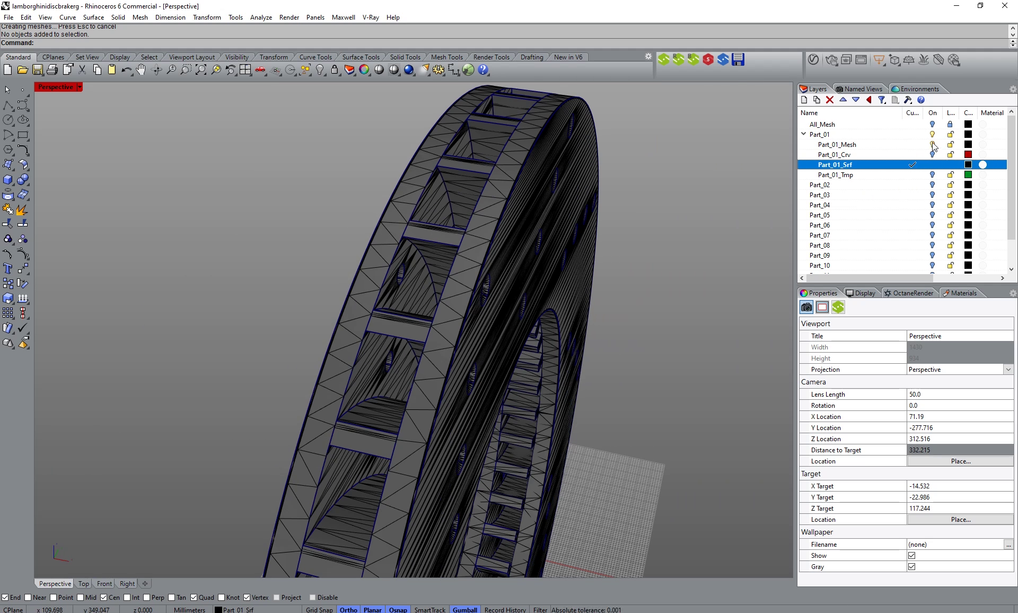
click(932, 144)
scroll(447, 154, up, 5)
click(443, 165)
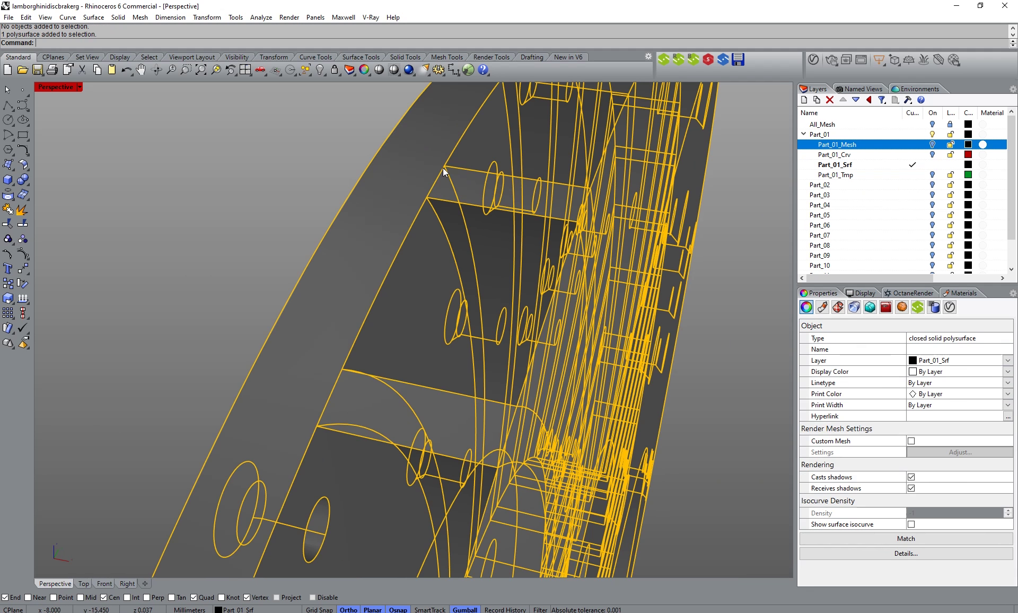
scroll(443, 167, down, 6)
click(27, 183)
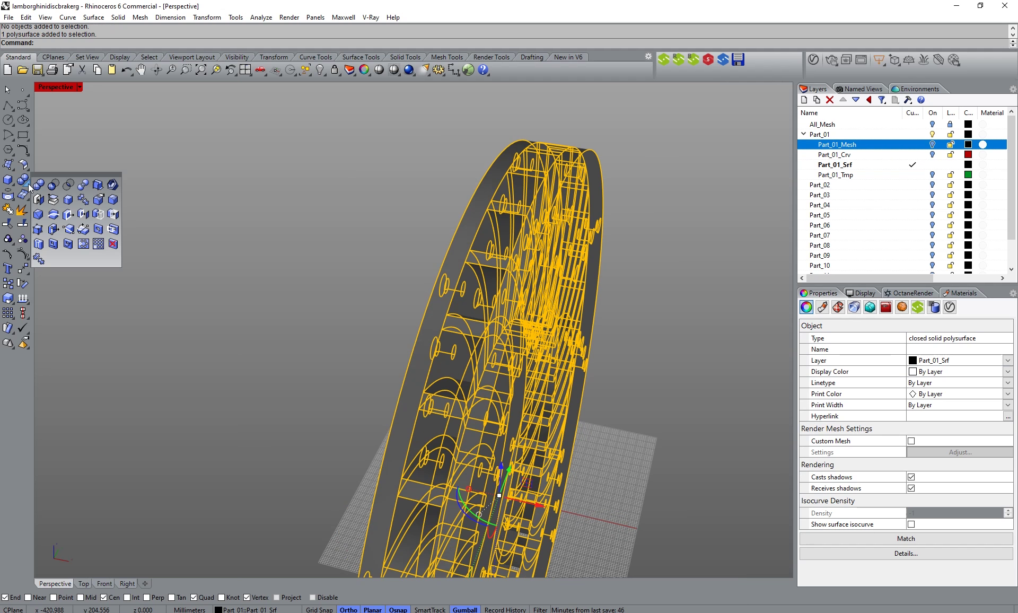
right_click(68, 201)
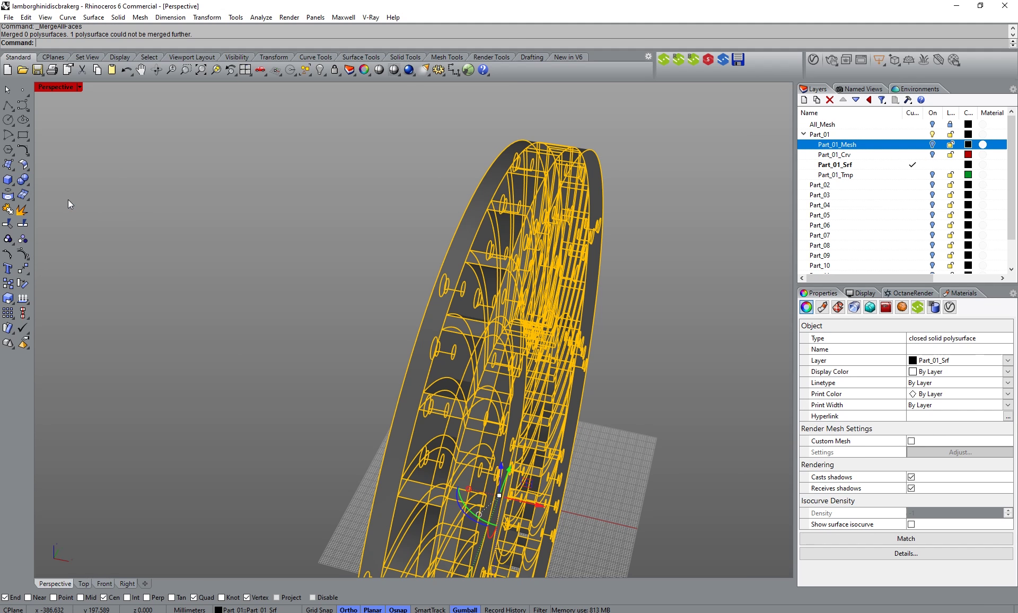
key(Escape)
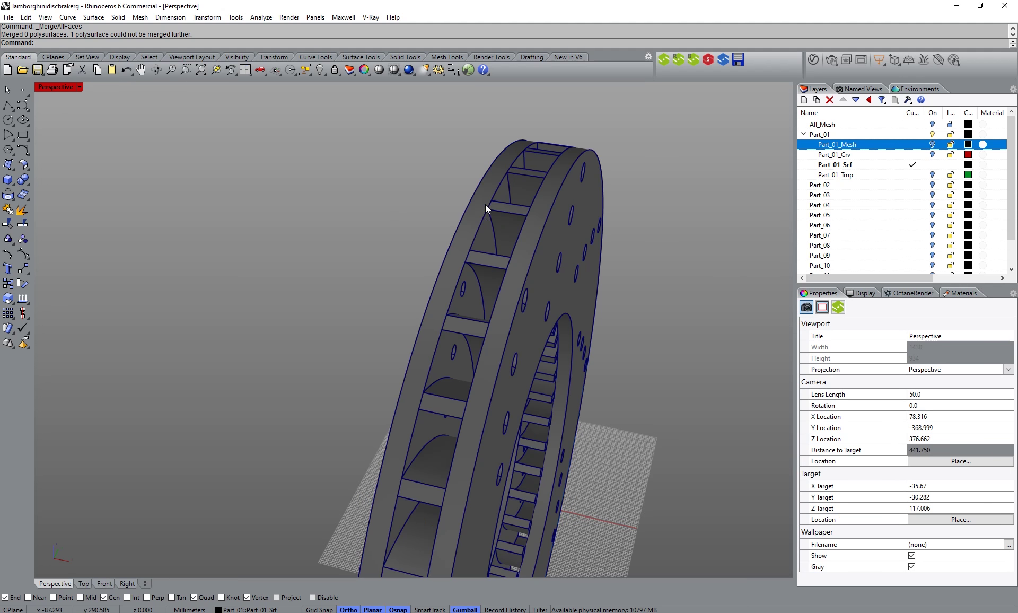
Step: Try to blend one long edge of a vane's outer face with BlendEdge, setting all handles to a 2.5 mm radius
scroll(539, 214, up, 5)
scroll(577, 222, up, 3)
scroll(472, 225, down, 3)
right_drag(472, 224, 322, 401)
scroll(313, 215, up, 5)
scroll(334, 175, down, 3)
scroll(324, 396, up, 2)
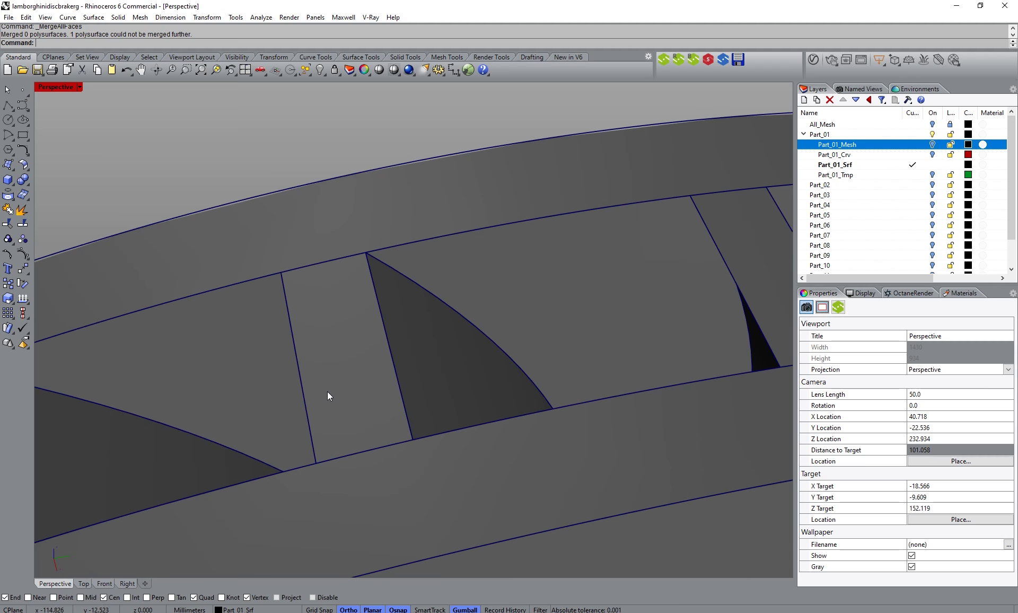
click(24, 181)
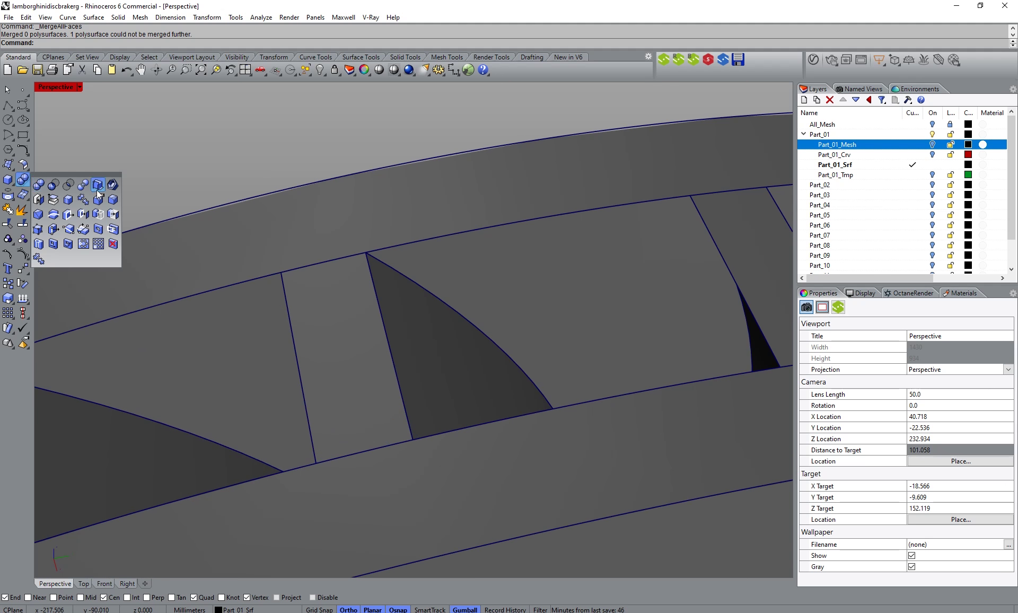
right_click(115, 199)
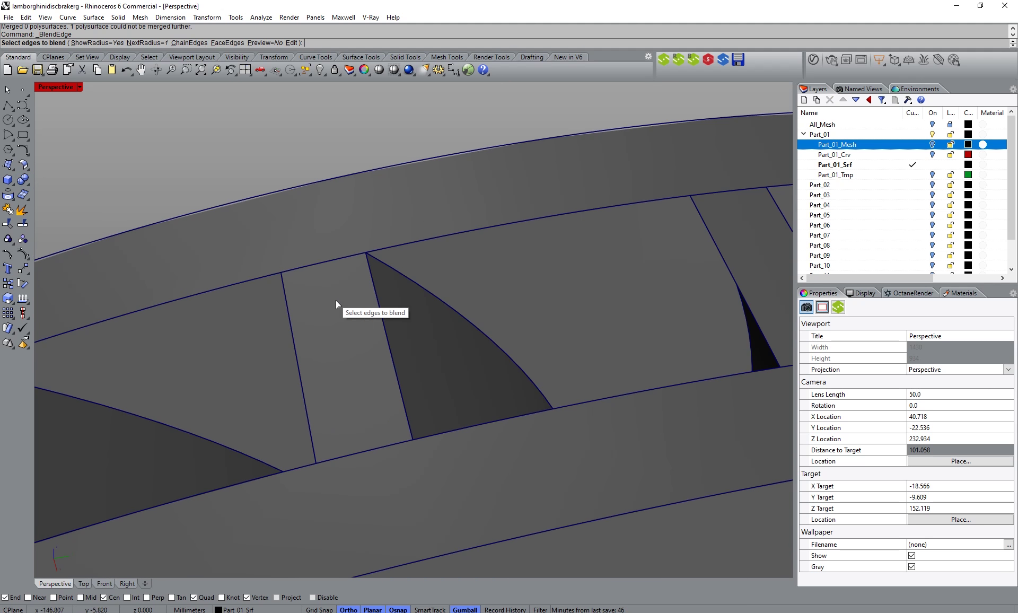
click(377, 290)
key(Return)
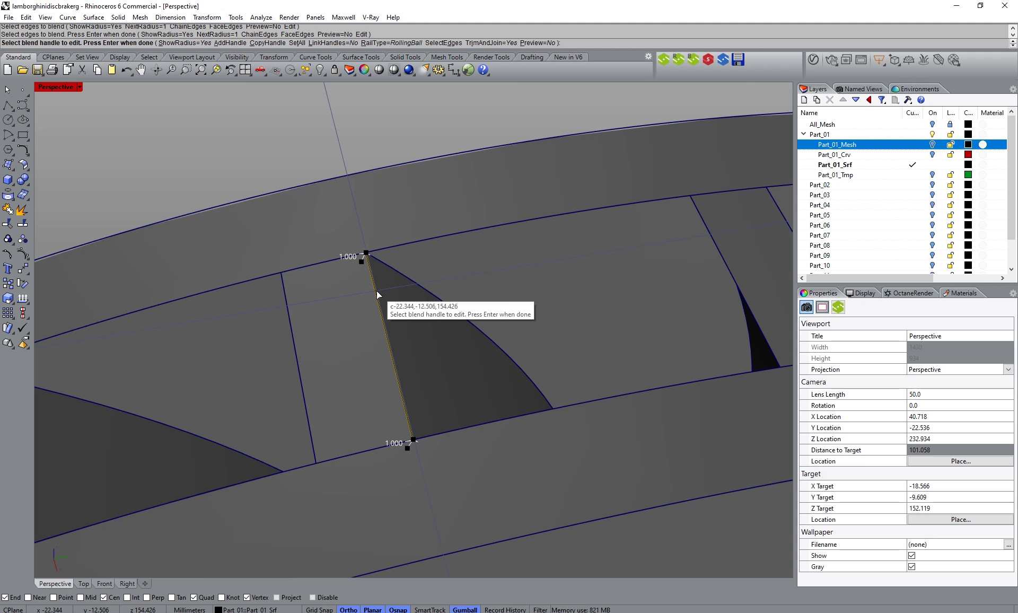
click(297, 42)
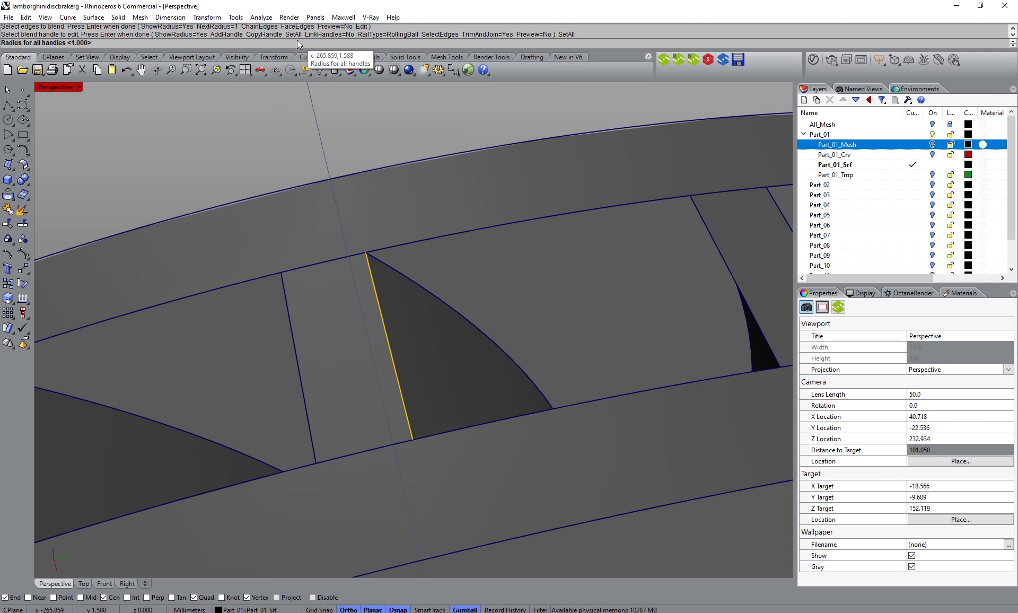
text(5)
key(Return)
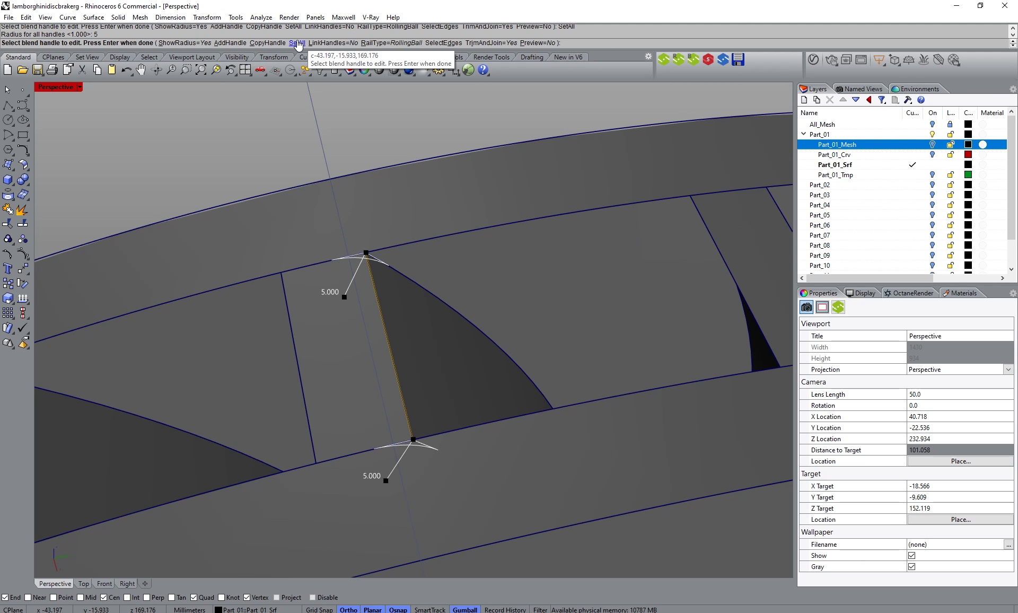
click(297, 42)
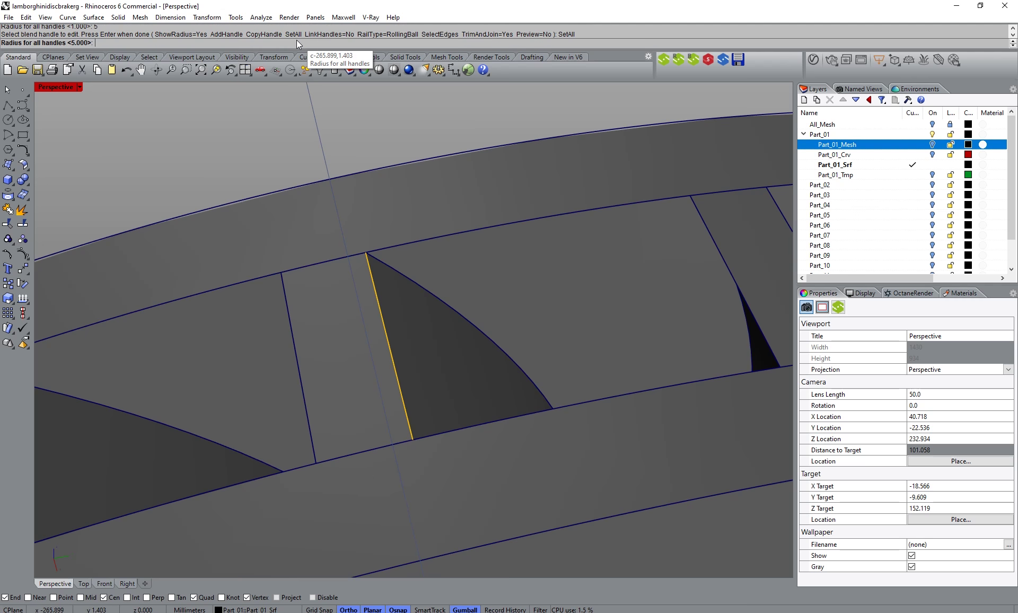
text(2.5)
key(Return)
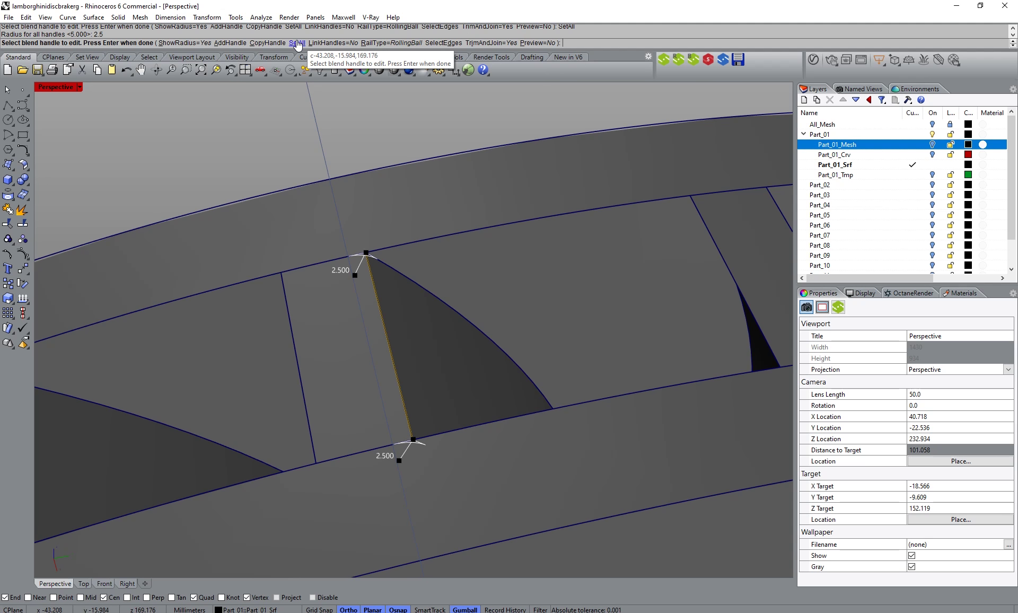
key(Return)
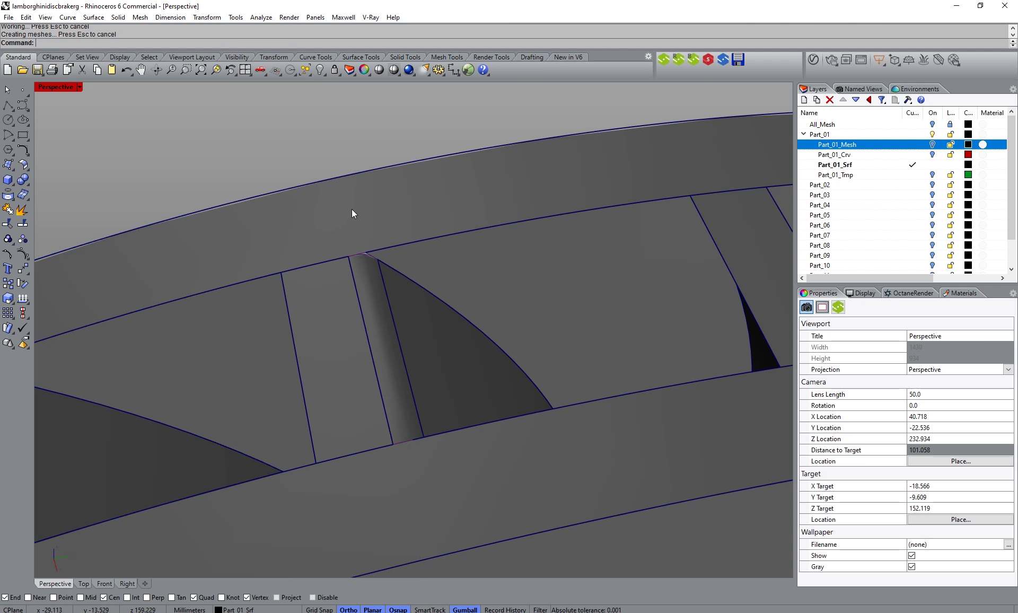
scroll(370, 269, up, 5)
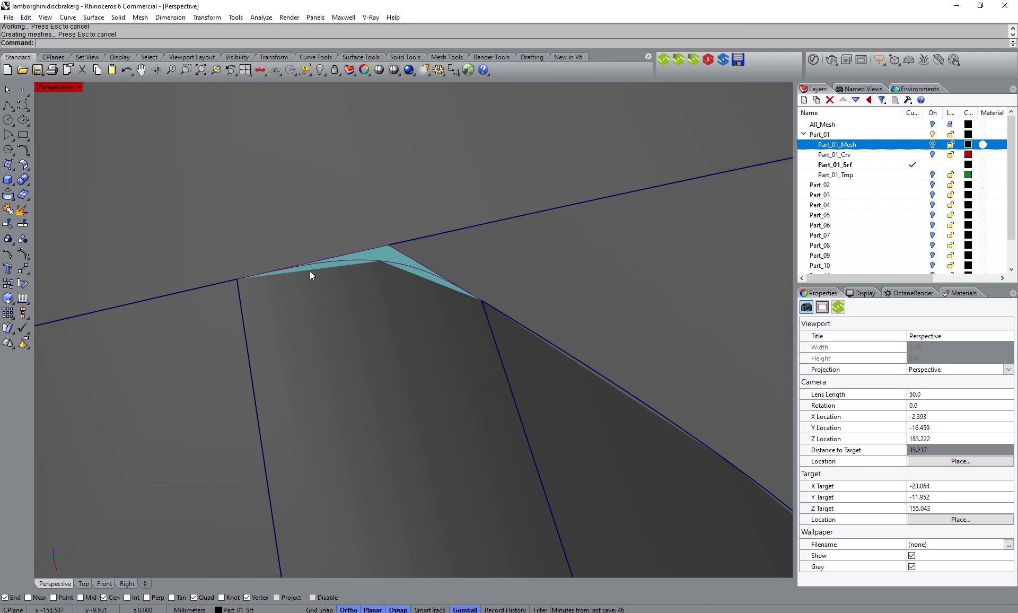
Step: Try to blend the opposite long edge of the same vane face with BlendEdge, setting all handles to a 1 mm radius
scroll(416, 260, down, 5)
key(F4)
click(317, 324)
key(Return)
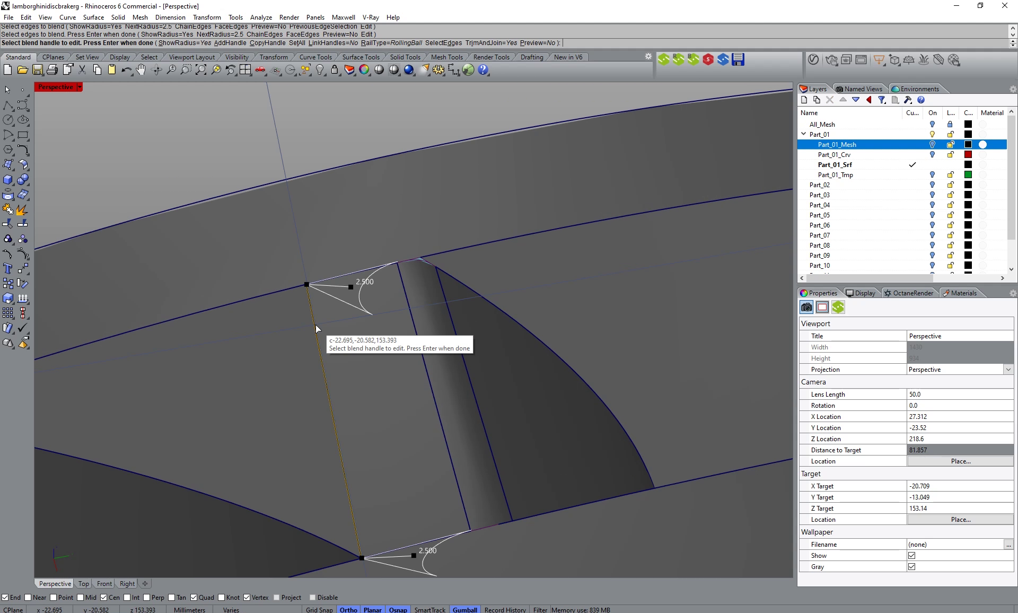
click(292, 42)
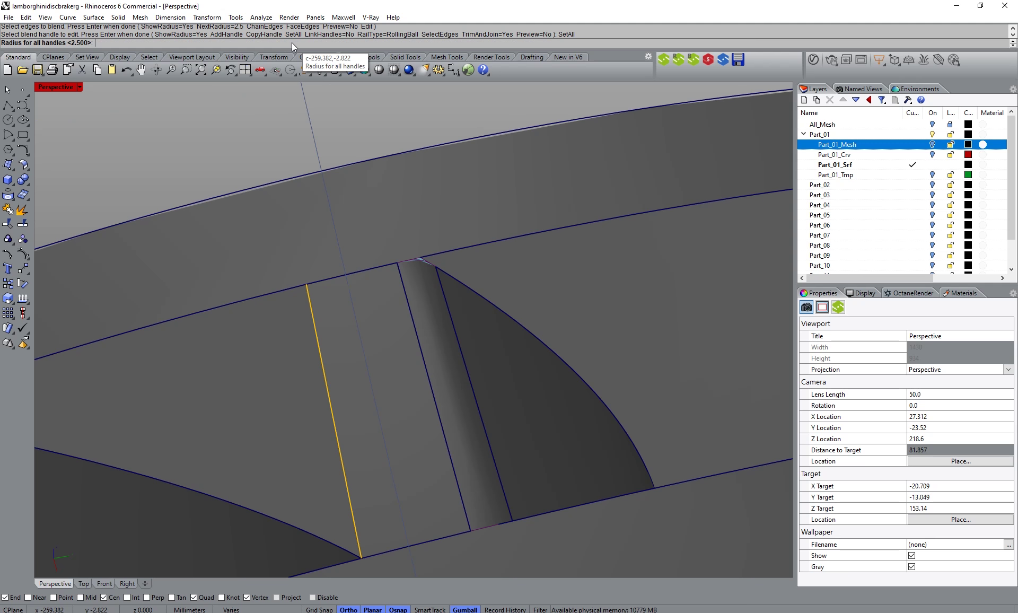
text(1)
key(Return)
right_click(292, 45)
key(Return)
right_drag(300, 246, 497, 150)
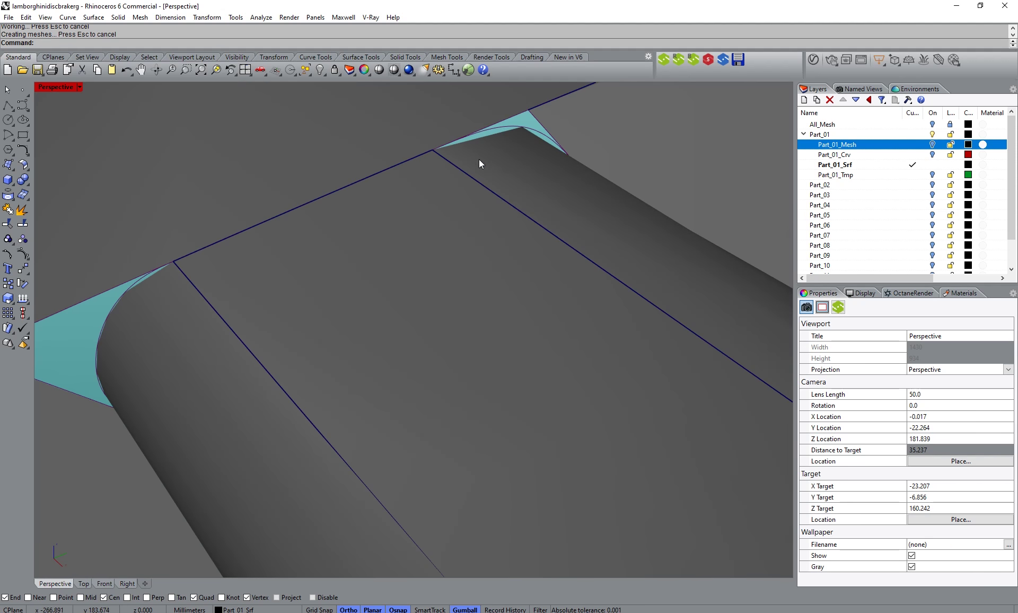
Step: Inspect the corners of the two blended vane edges and undo both edge blends
scroll(361, 237, down, 5)
right_drag(361, 237, 538, 215)
scroll(538, 215, up, 6)
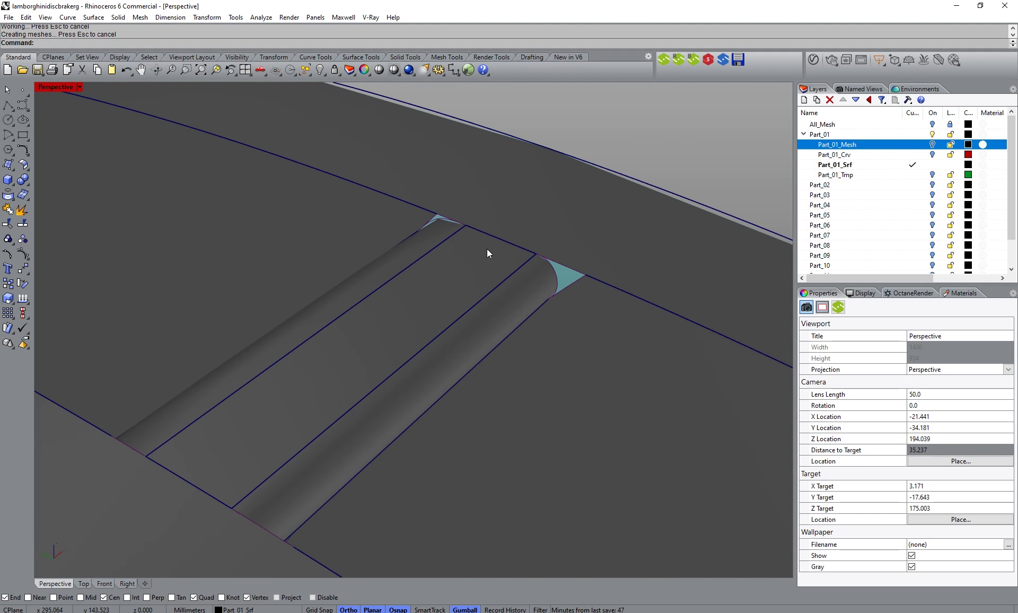
scroll(489, 254, down, 5)
right_drag(446, 289, 317, 119)
scroll(396, 254, up, 5)
click(126, 69)
click(126, 69)
Step: Show the Part_01_Mesh layer and examine the reference mesh around the disc's inner bore rim
scroll(432, 297, down, 2)
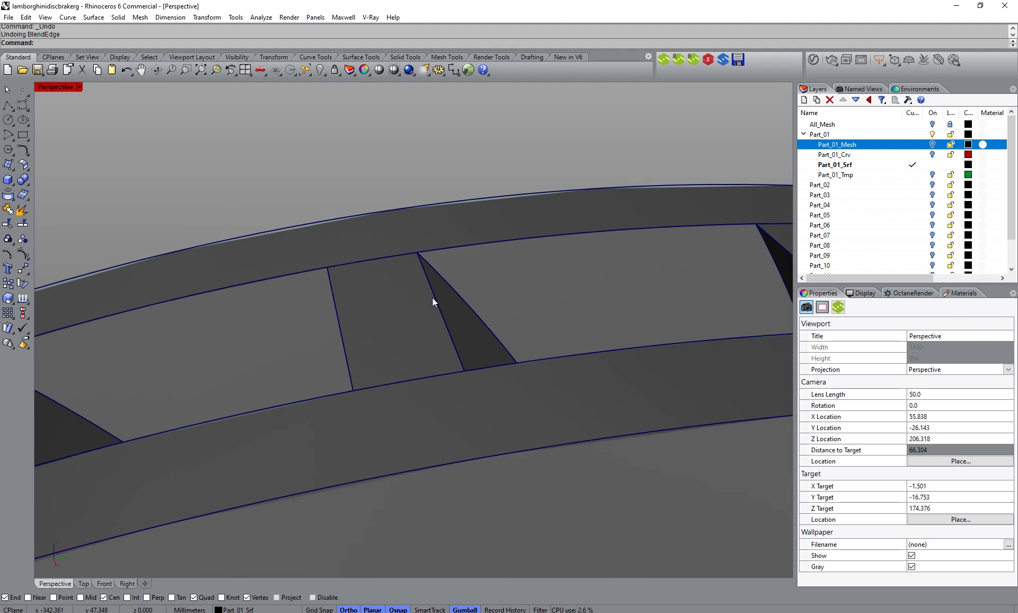
scroll(433, 298, down, 2)
scroll(431, 297, down, 8)
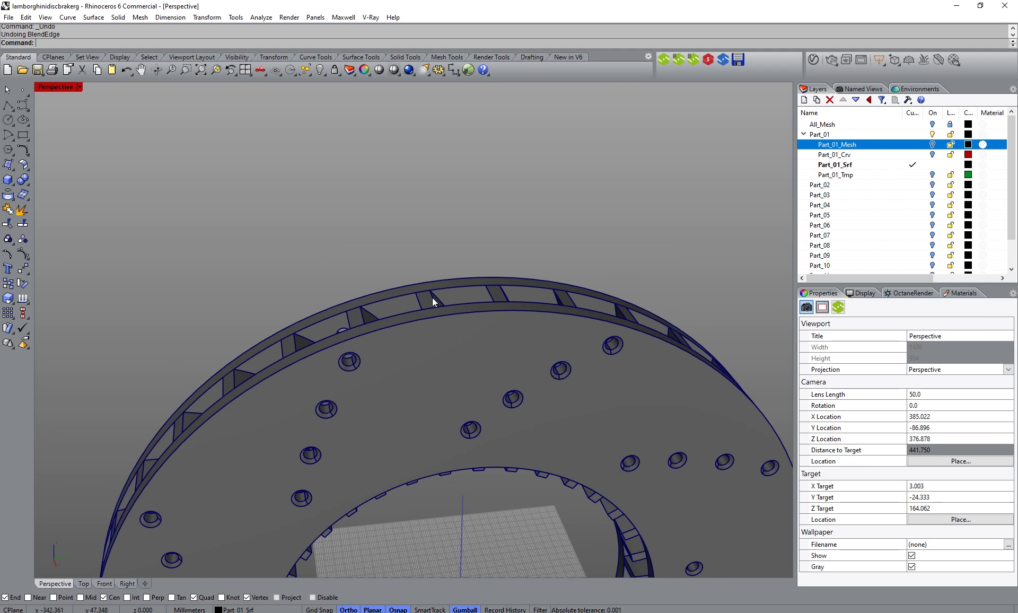
scroll(431, 297, down, 4)
right_drag(381, 356, 430, 395)
scroll(429, 395, up, 9)
scroll(363, 395, down, 6)
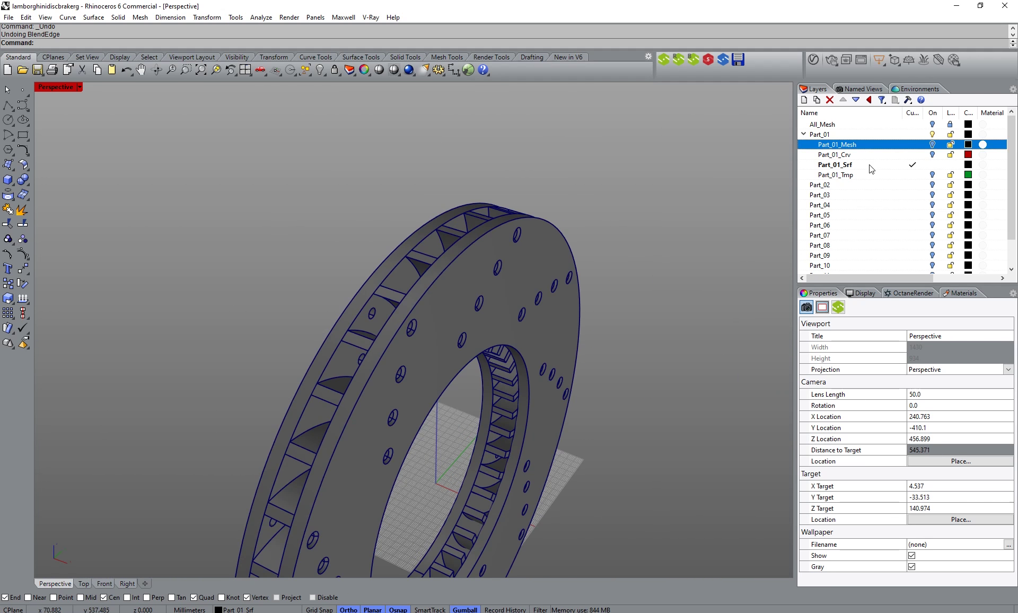
click(932, 144)
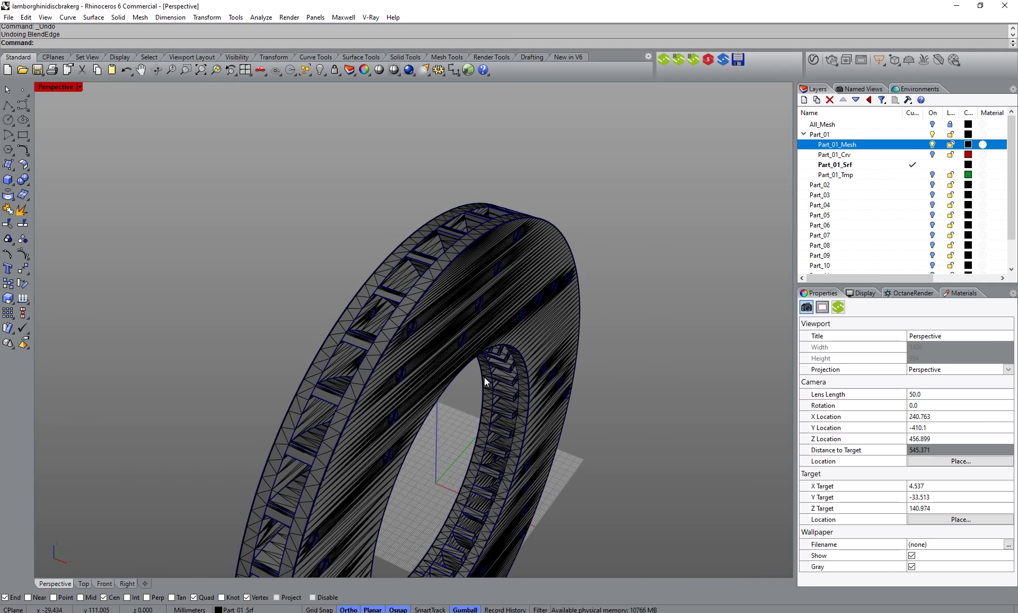
scroll(477, 374, up, 20)
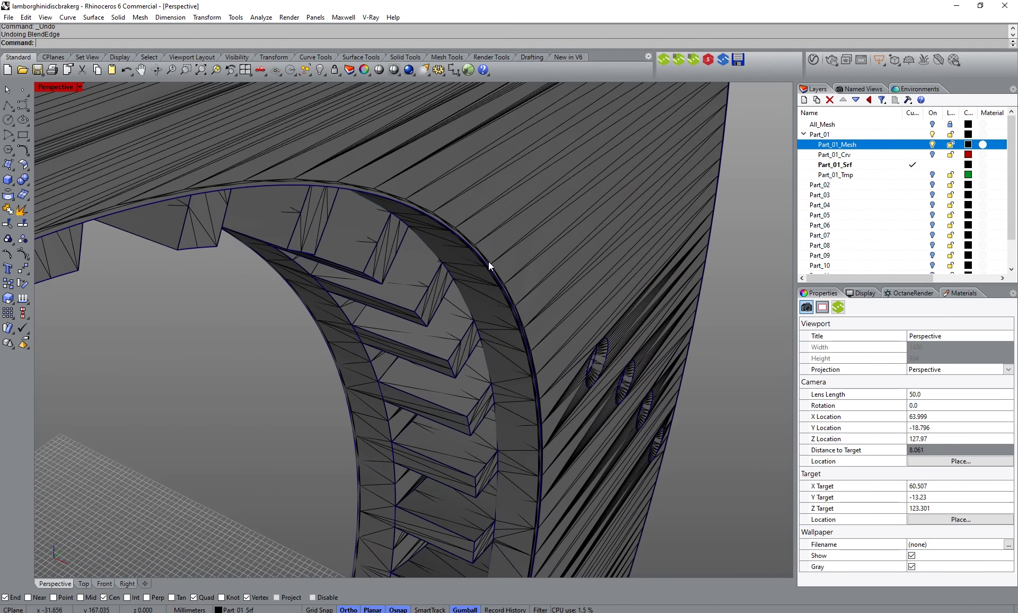
scroll(499, 291, down, 15)
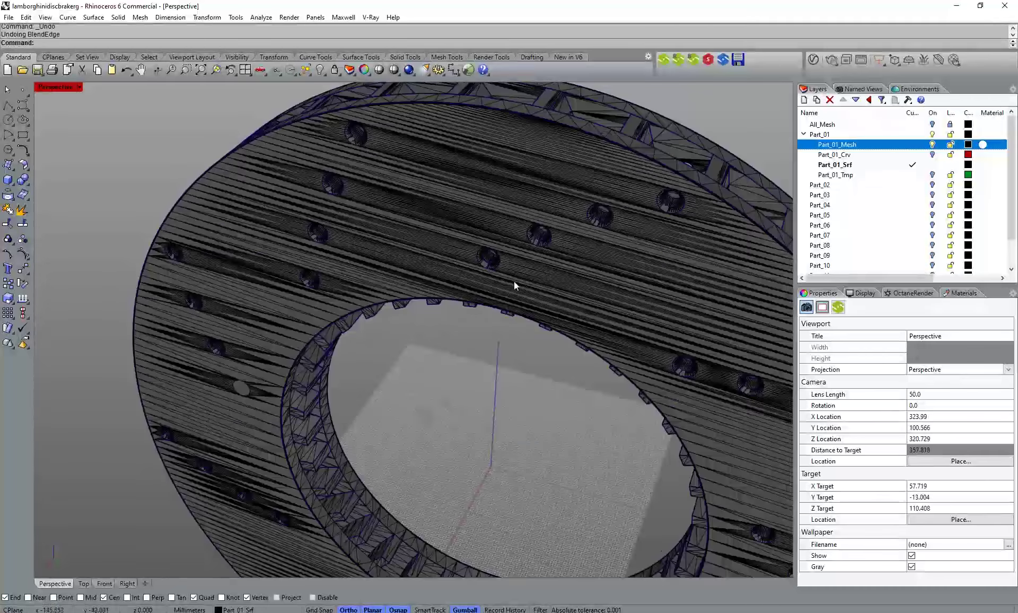
Step: Draw a three-point helper circle through the rounded outer rim corner of the reference mesh in the Front view
right_drag(514, 281, 594, 285)
scroll(567, 289, up, 10)
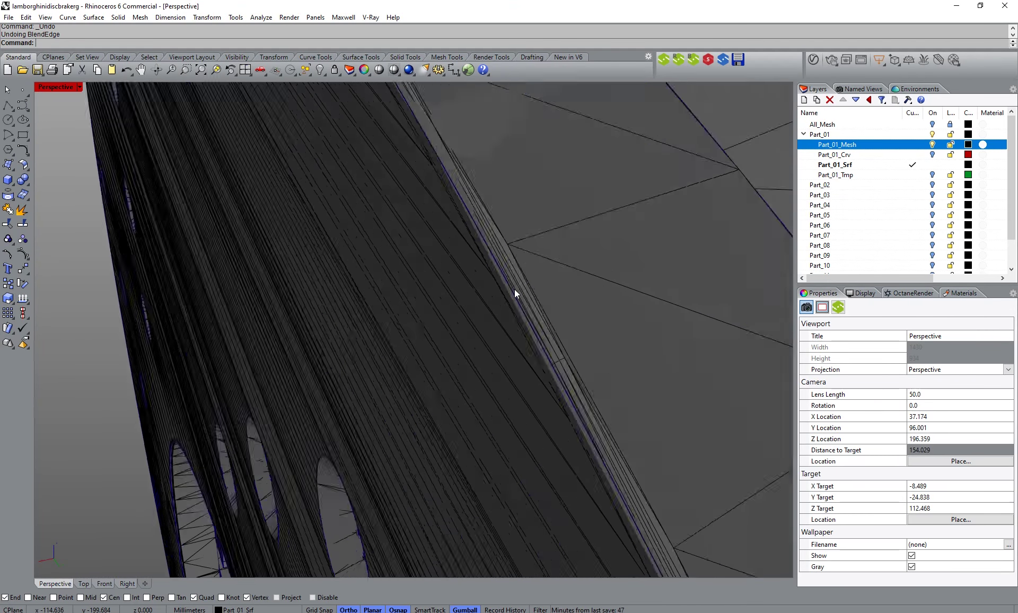
scroll(514, 289, up, 3)
scroll(514, 289, down, 3)
key(Home)
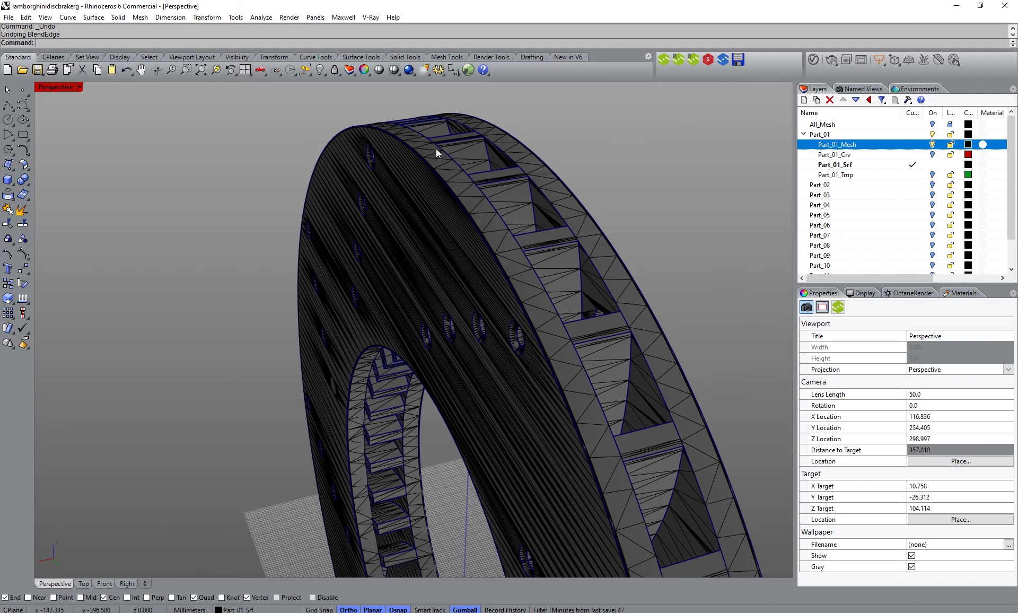
scroll(440, 154, up, 3)
click(109, 582)
scroll(377, 154, up, 10)
scroll(443, 329, up, 2)
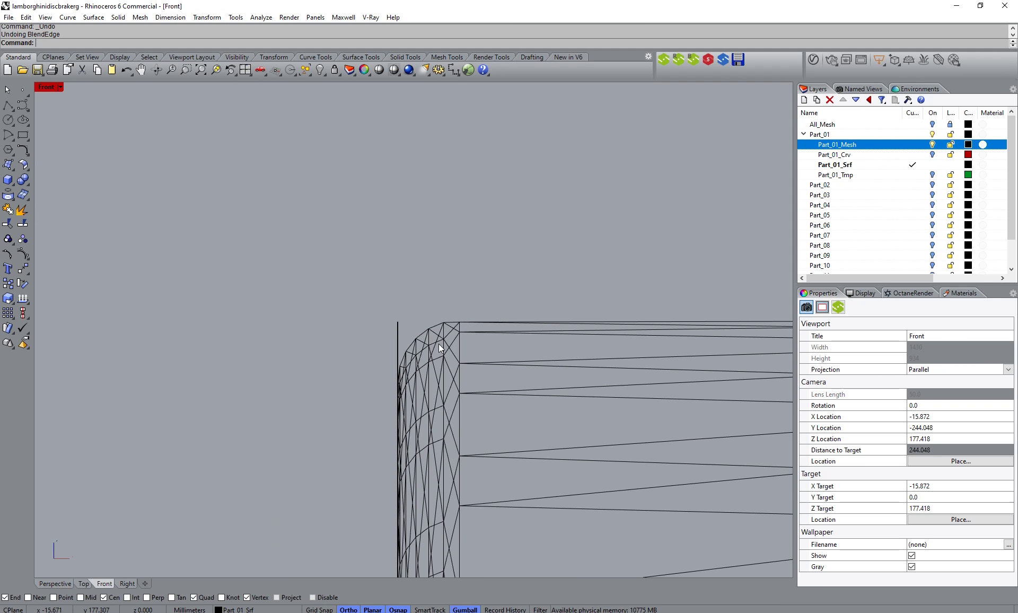
click(294, 74)
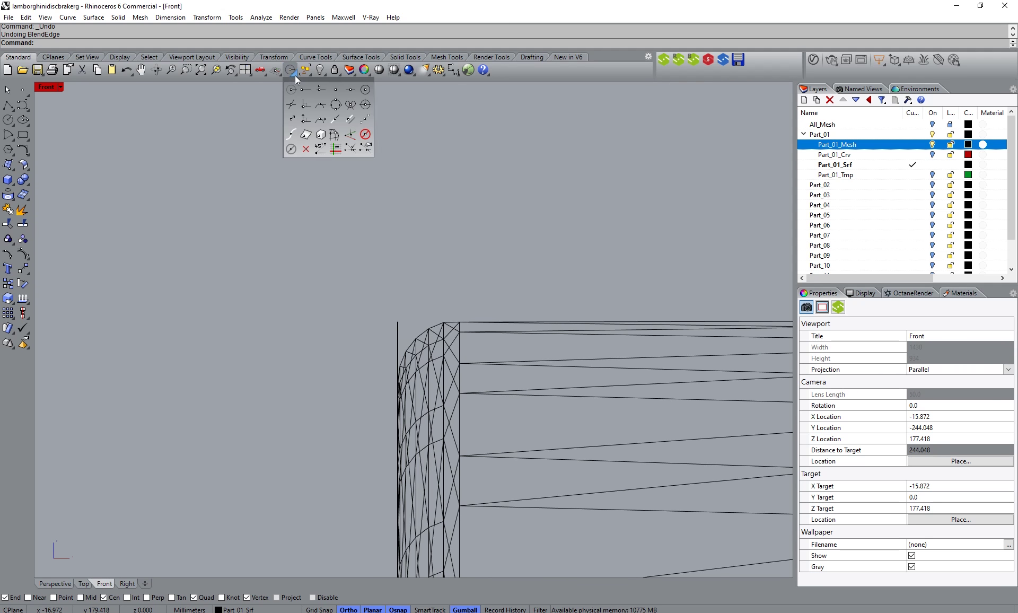
click(15, 126)
click(72, 125)
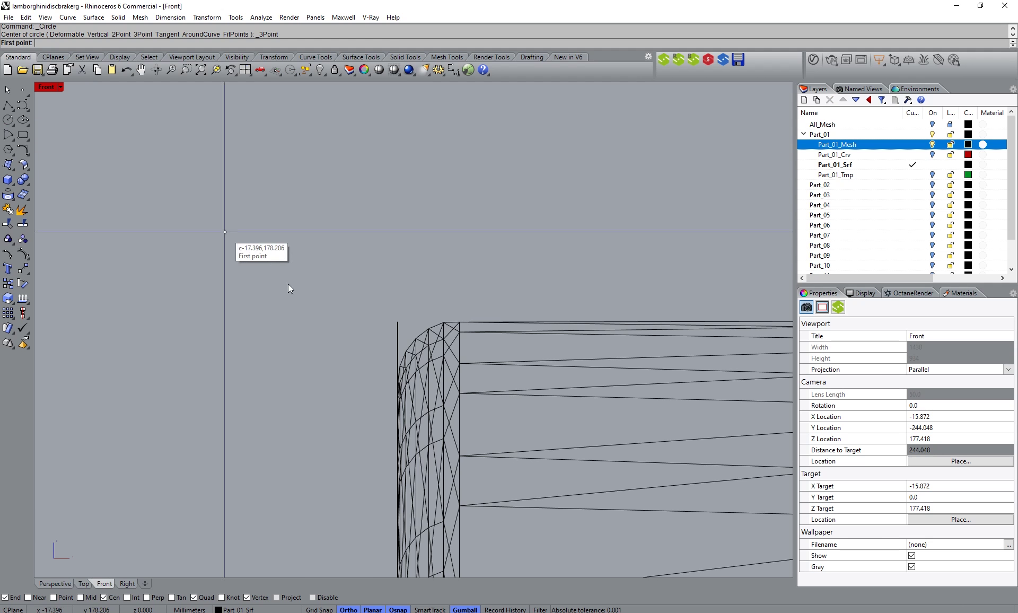
click(443, 323)
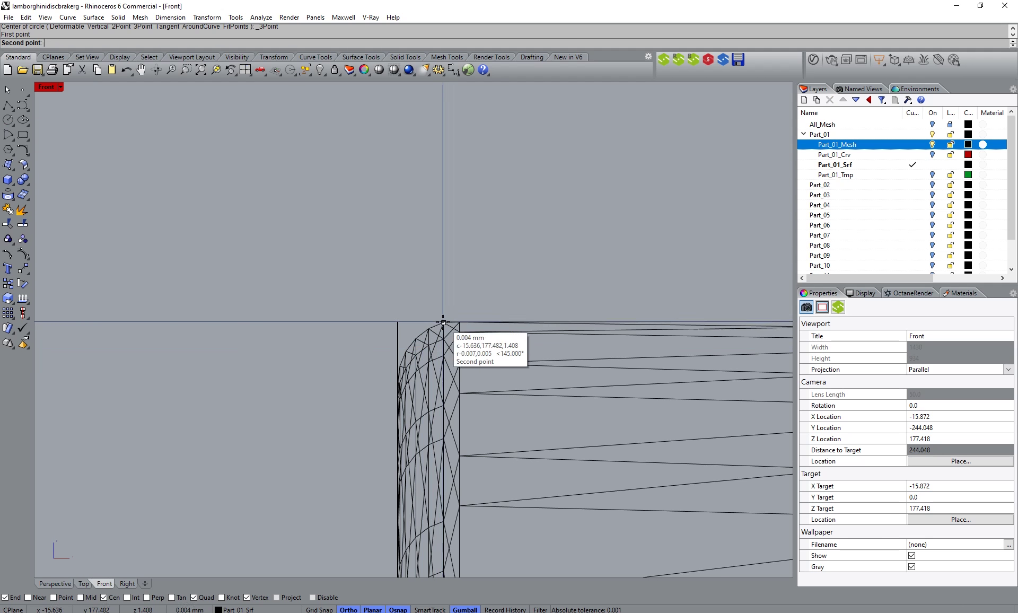
click(417, 337)
click(404, 349)
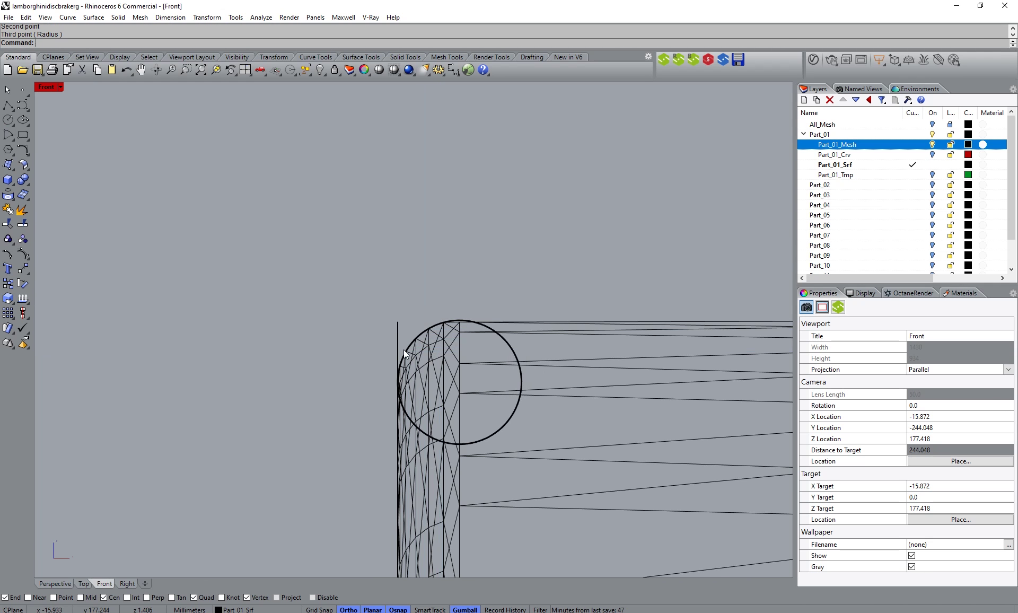
Step: Measure the radius of the helper circle at the mesh's rim corner and delete the circle
click(501, 336)
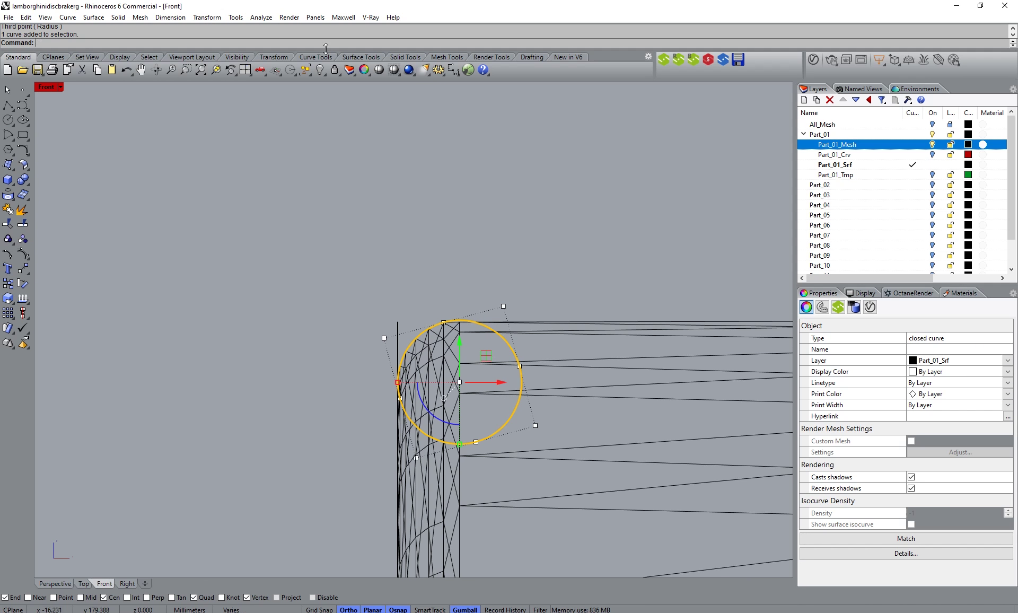
click(267, 20)
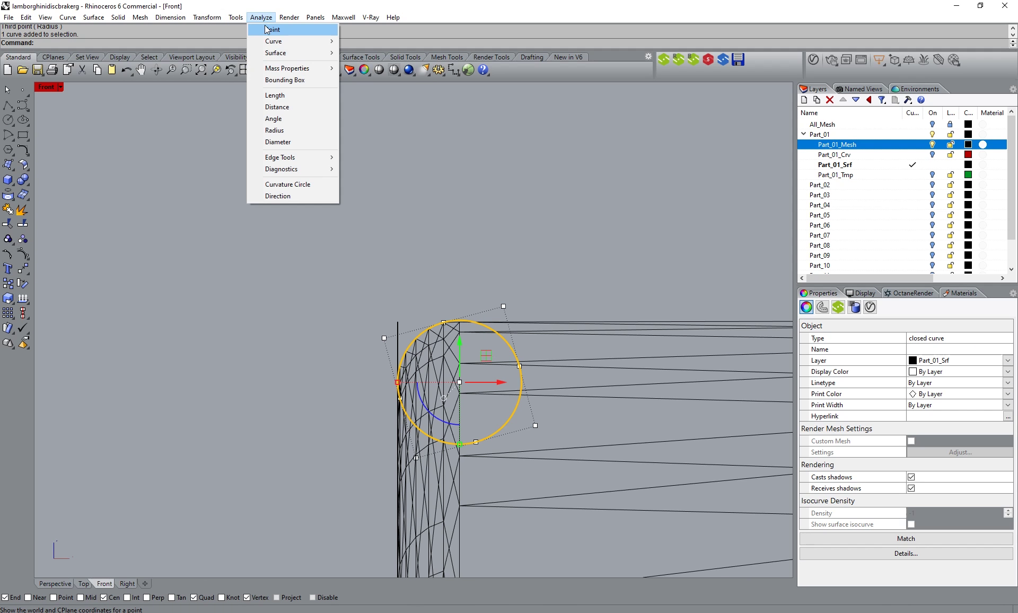
click(282, 130)
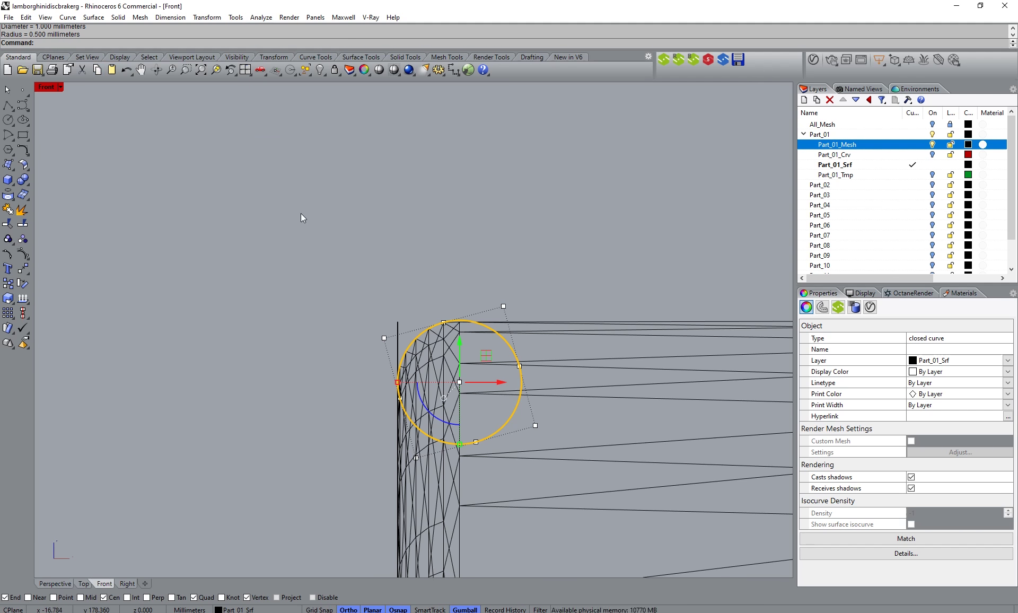
key(Escape)
click(503, 343)
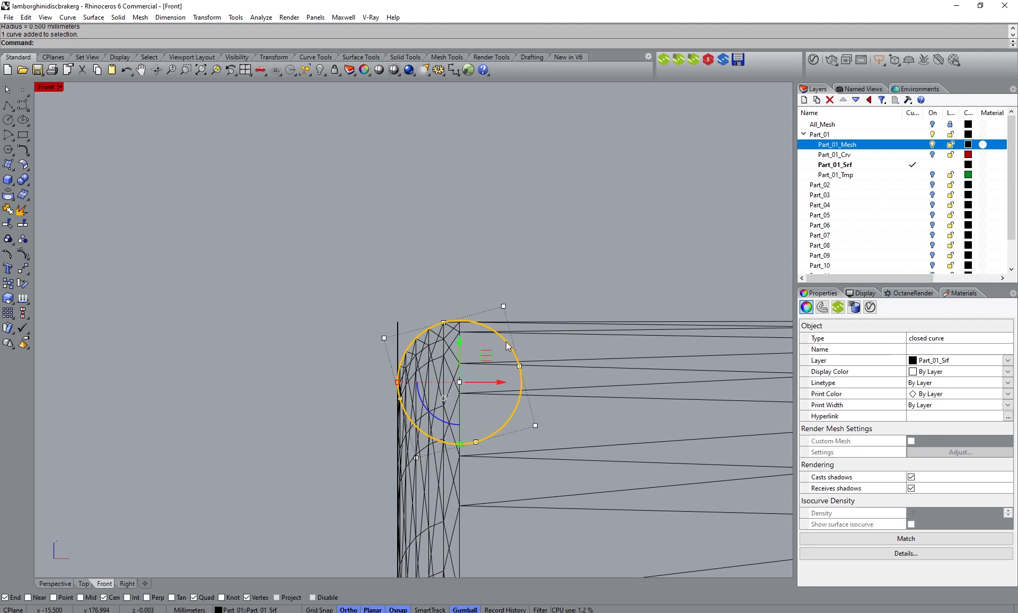
key(Delete)
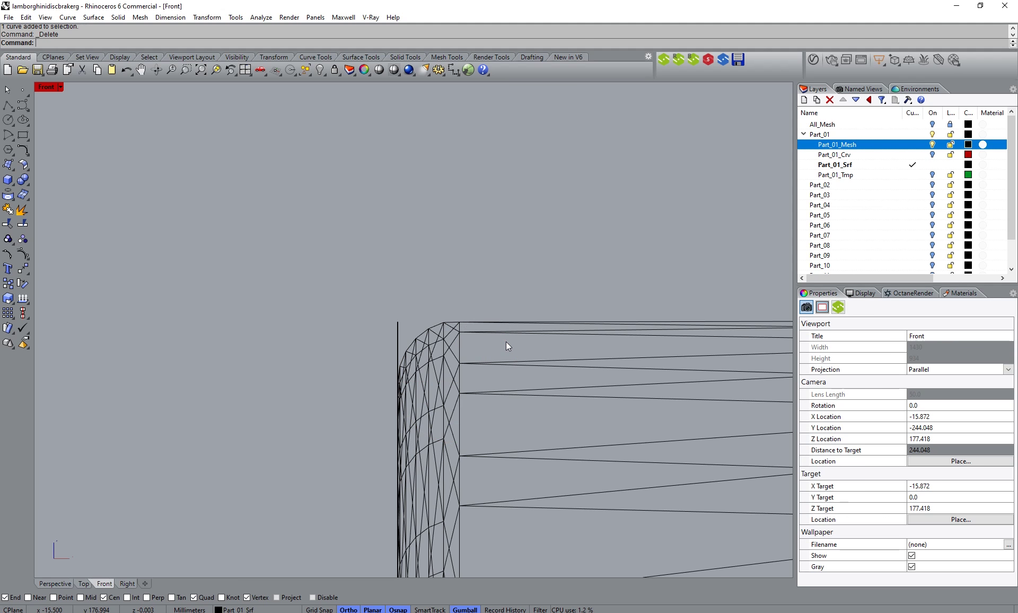
Step: Blend the disc's outer rim edge beside the measured mesh corner using BlendEdge with a 0.5 mm radius and the preview on
click(27, 185)
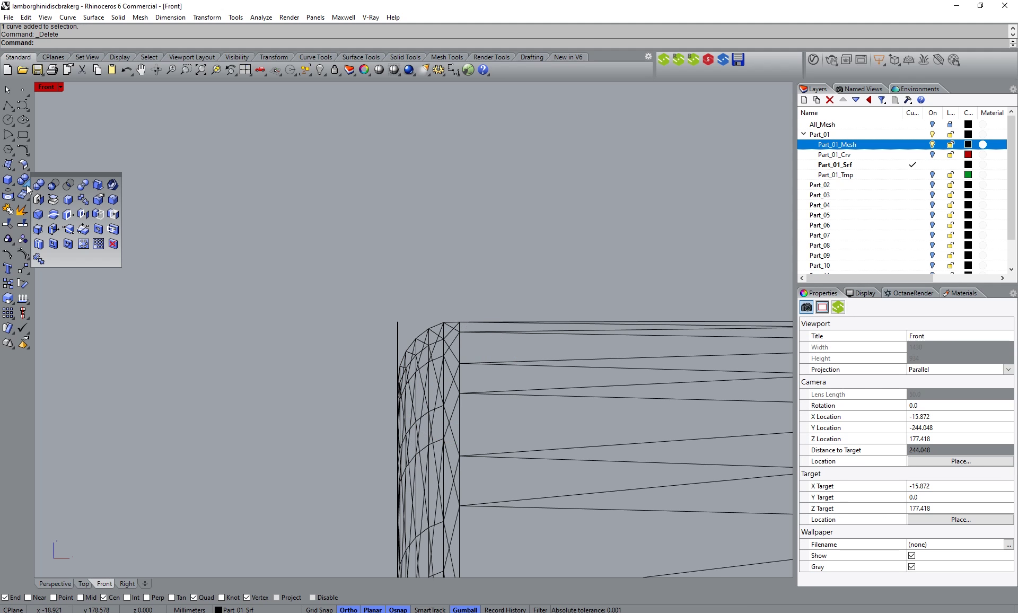
click(114, 199)
text(0.5)
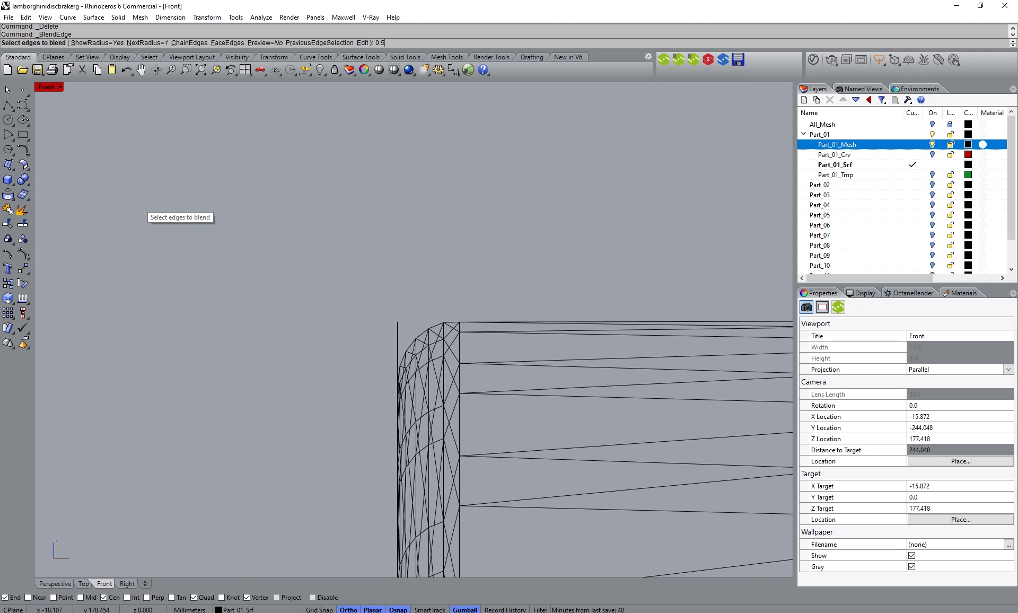
key(Return)
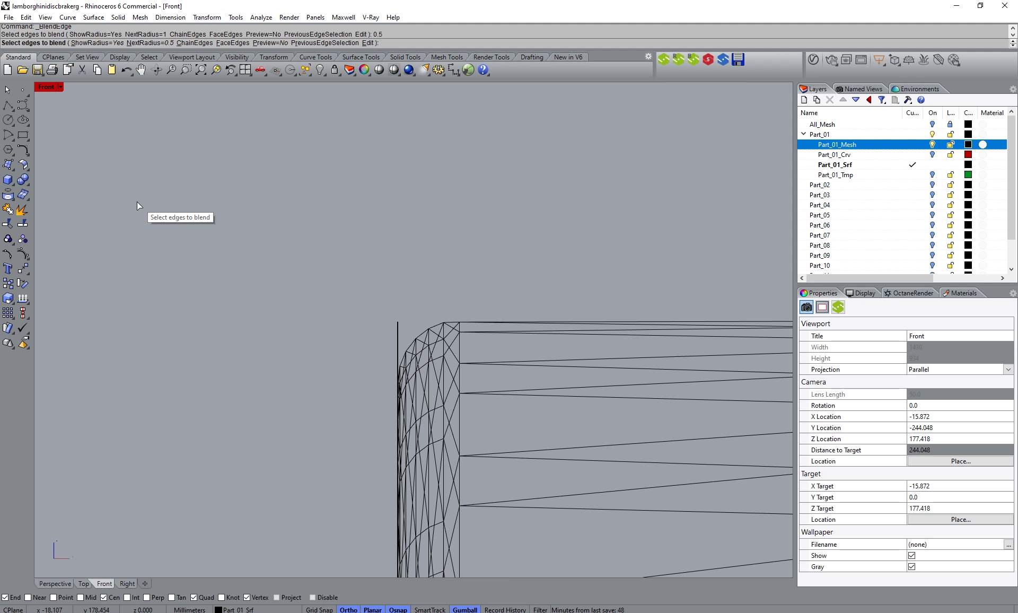
click(400, 331)
key(Return)
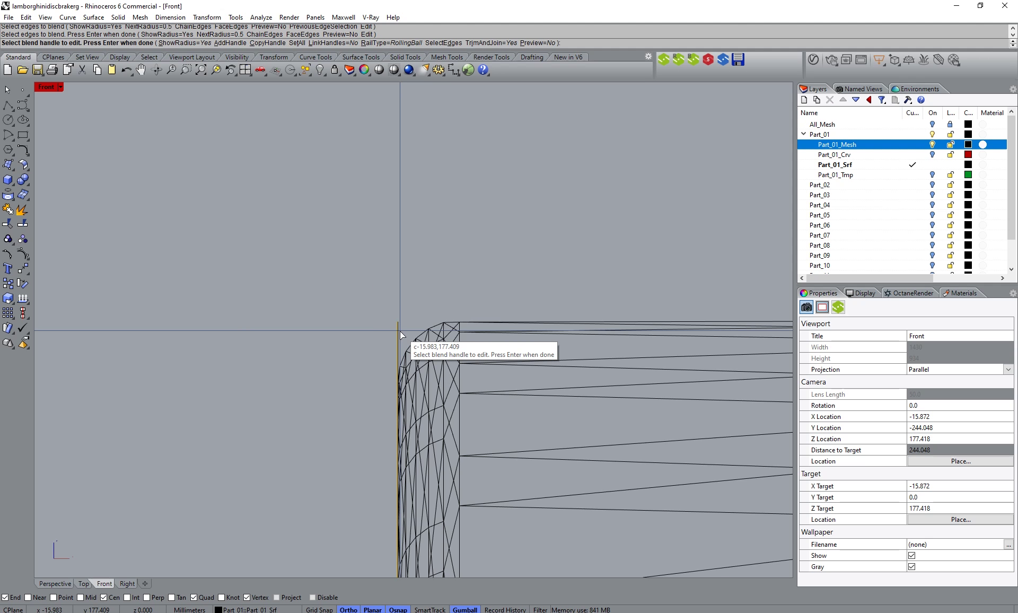
click(545, 43)
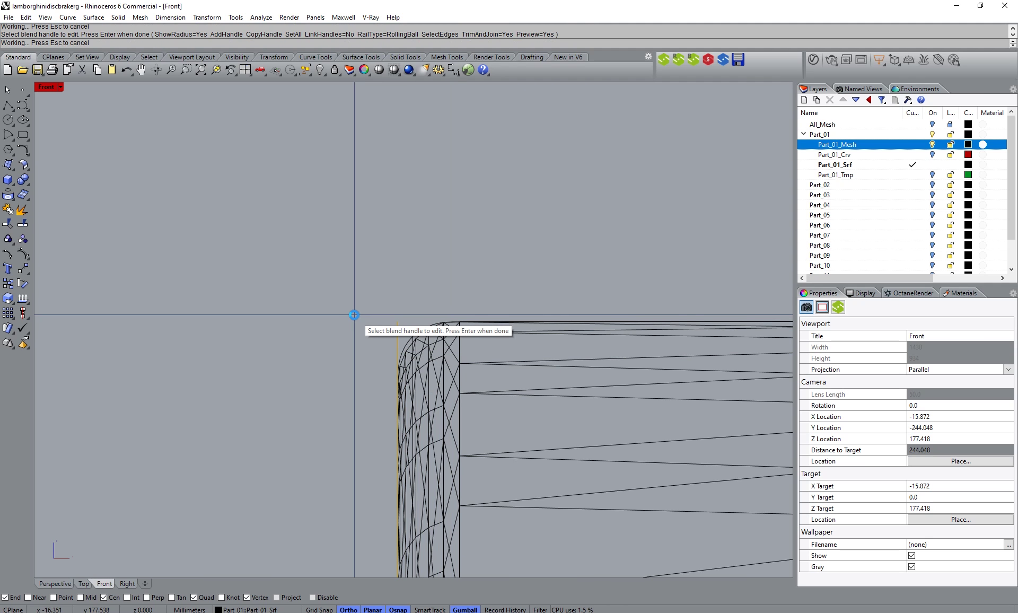
key(Return)
Step: Hide the Part_01_Mesh layer and inspect the outer rim edges of the disc in the Perspective view
click(69, 581)
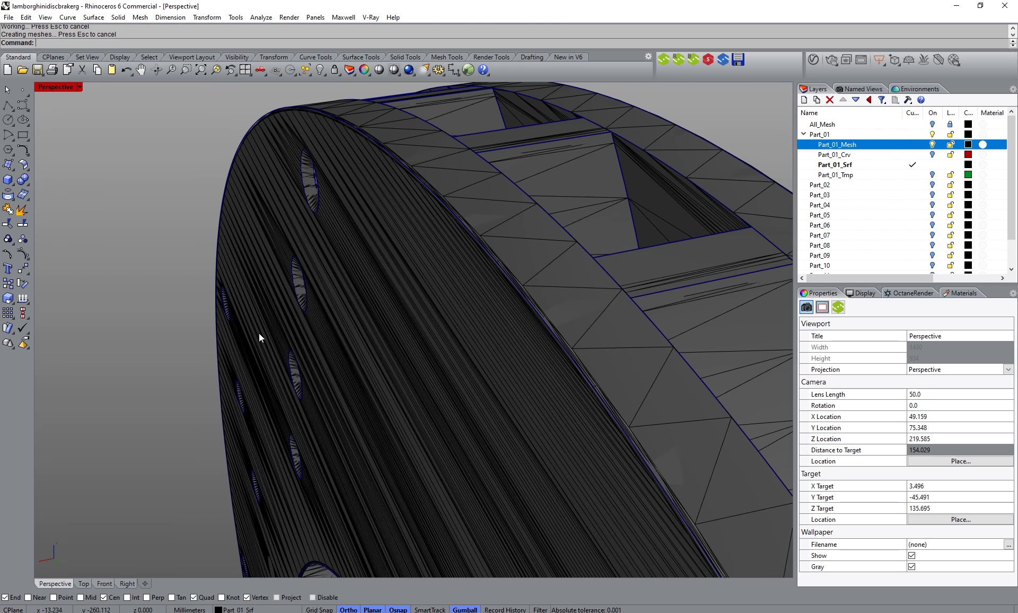
scroll(321, 203, down, 8)
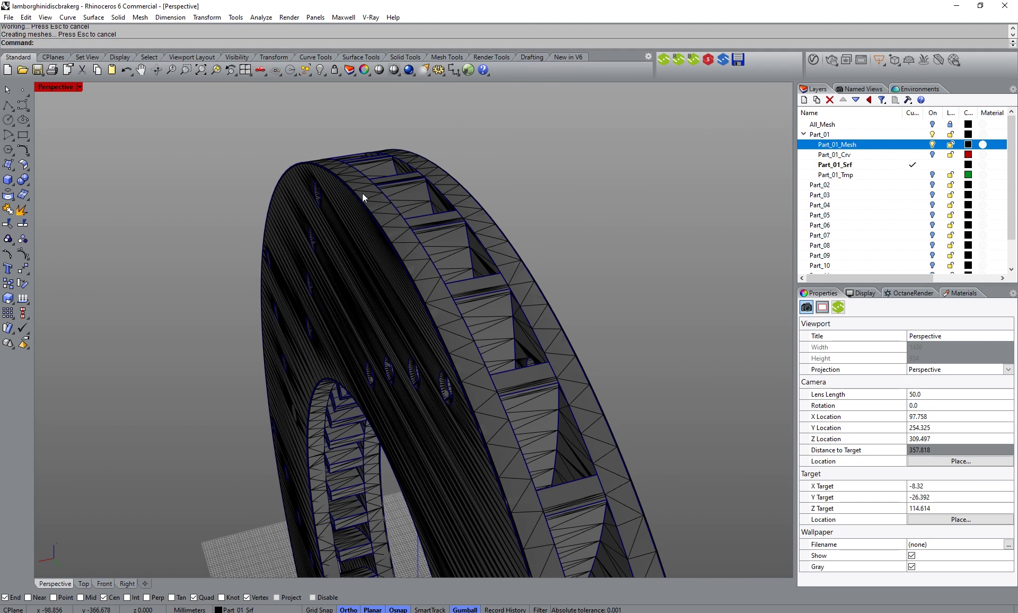
click(932, 144)
right_drag(422, 209, 317, 208)
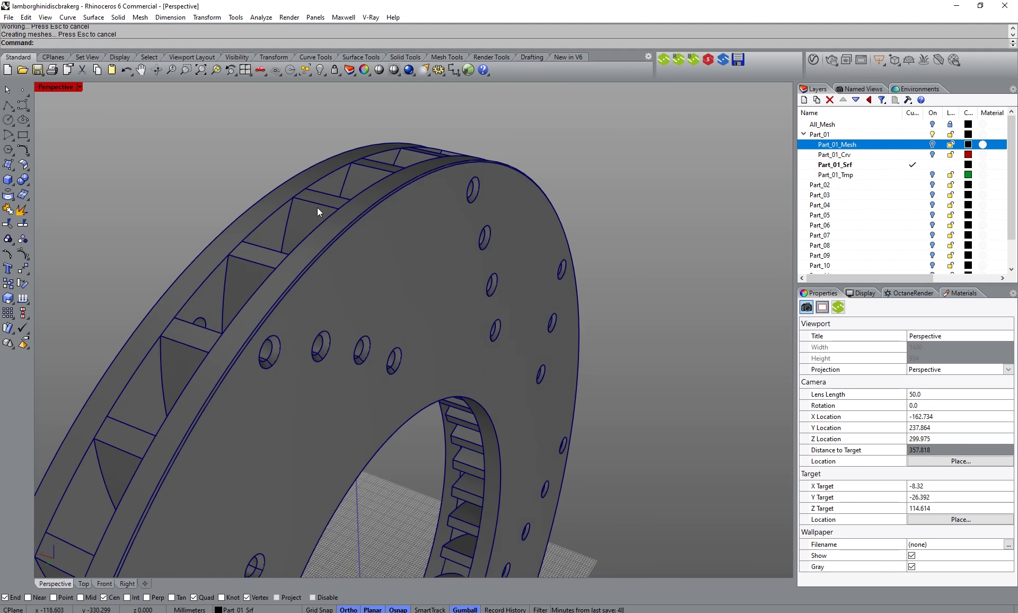
scroll(422, 190, up, 15)
scroll(498, 212, down, 5)
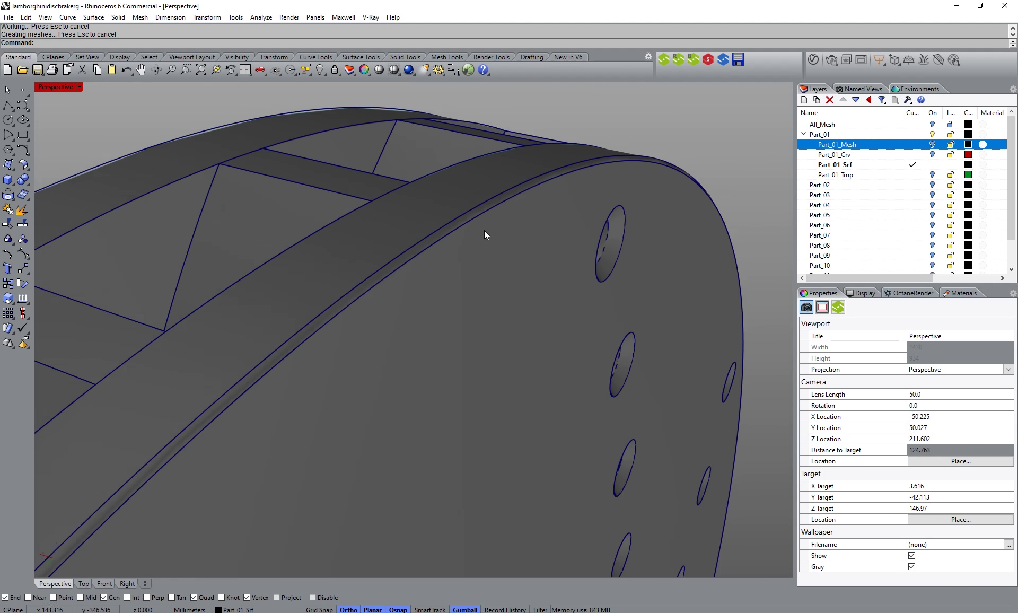
scroll(485, 231, down, 2)
right_drag(484, 230, 446, 222)
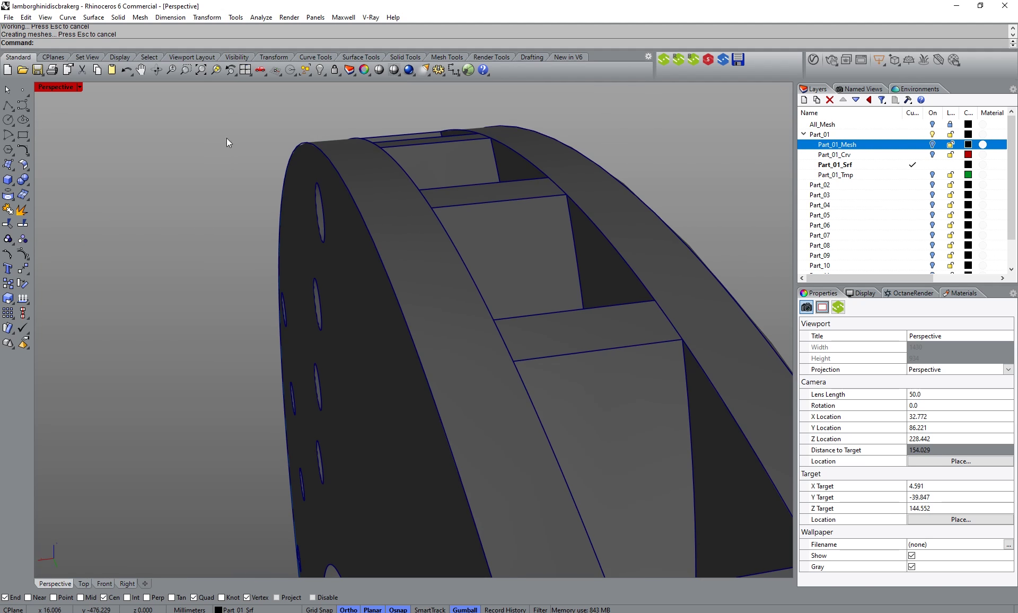
Step: Blend the outer rim edge on the disc's opposite face using BlendEdge with a 0.5 mm radius
right_click(240, 43)
click(285, 129)
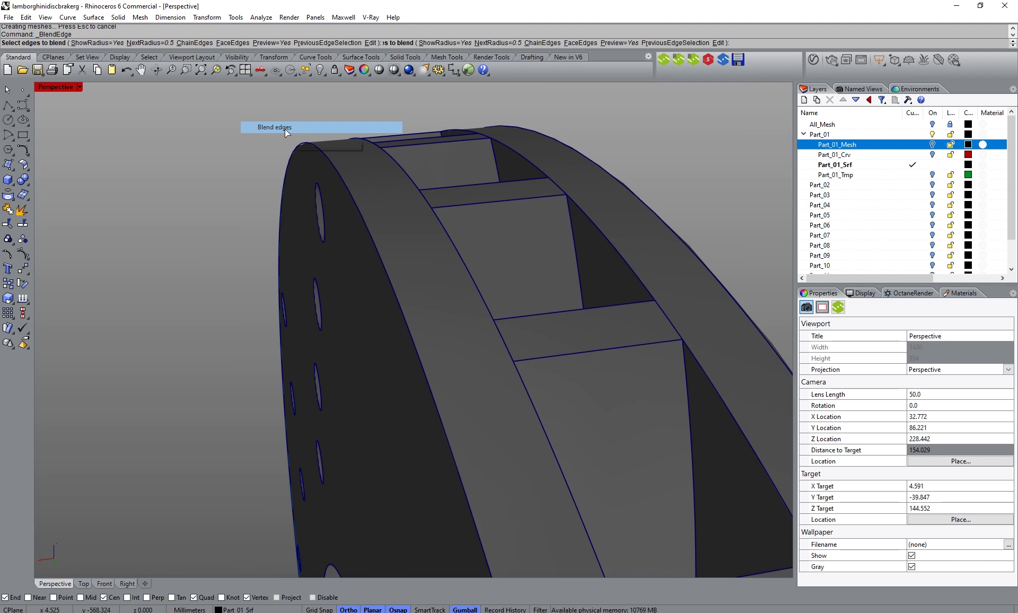
click(350, 195)
key(Return)
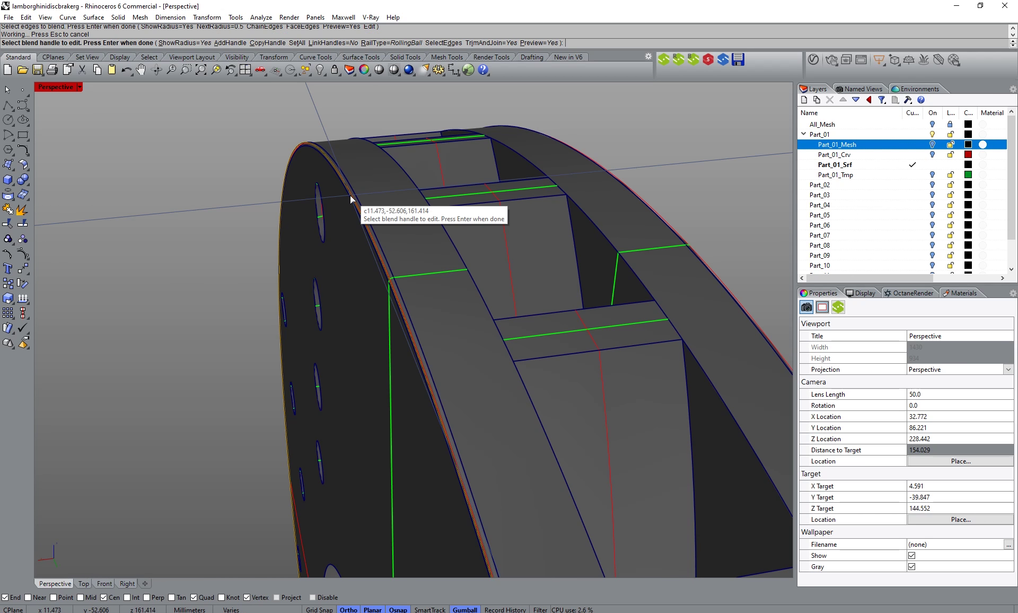
key(Return)
Step: Blend both circular edges of the disc's inner bore using BlendEdge with a 0.5 mm radius
right_drag(346, 195, 288, 320)
scroll(408, 298, up, 5)
key(Return)
click(391, 268)
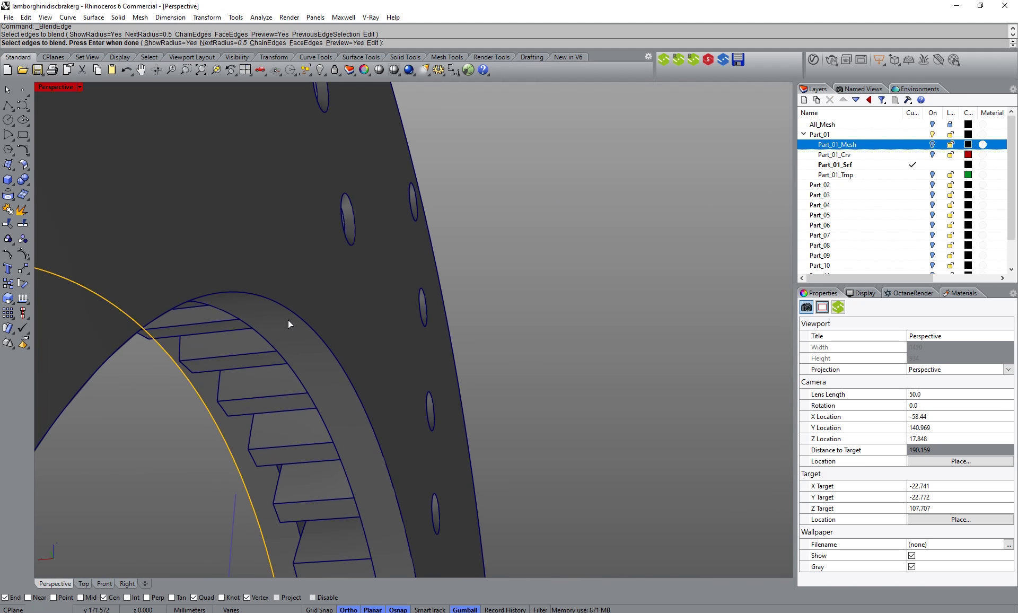
click(327, 341)
key(Return)
key(Return)
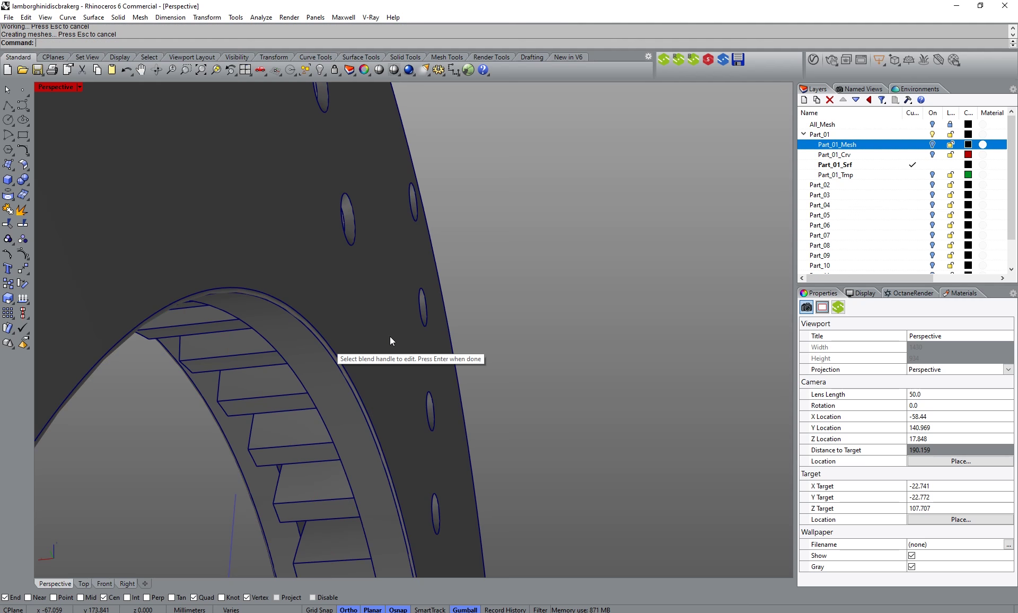
Step: Blend the outer countersink edge of one drilled hole on the disc face using BlendEdge with a 0.5 mm radius
right_drag(524, 278, 471, 207)
scroll(476, 273, down, 9)
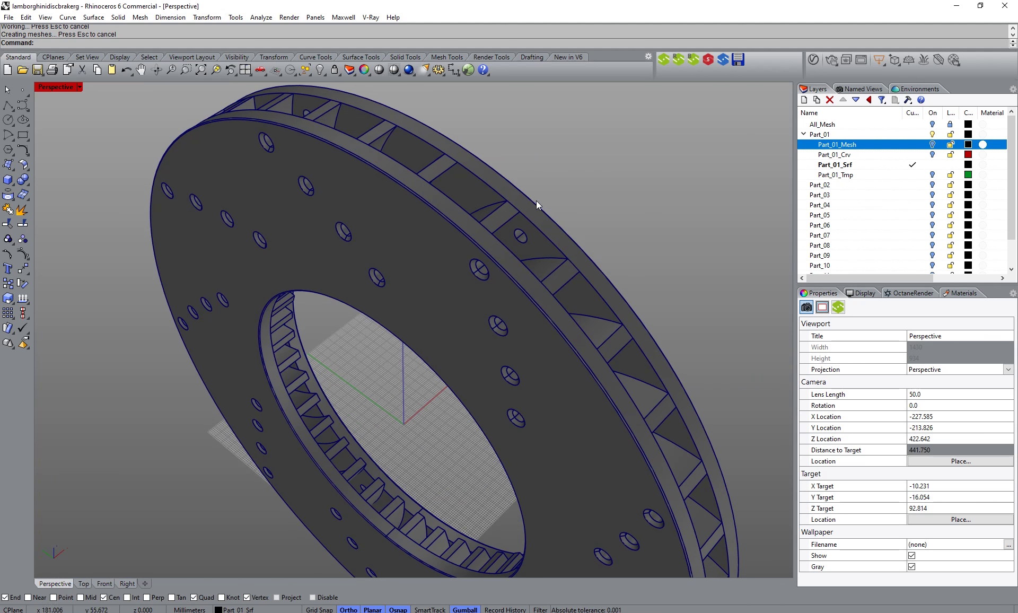
mouse_move(396, 349)
right_down()
mouse_move(432, 296)
mouse_move(400, 346)
right_up()
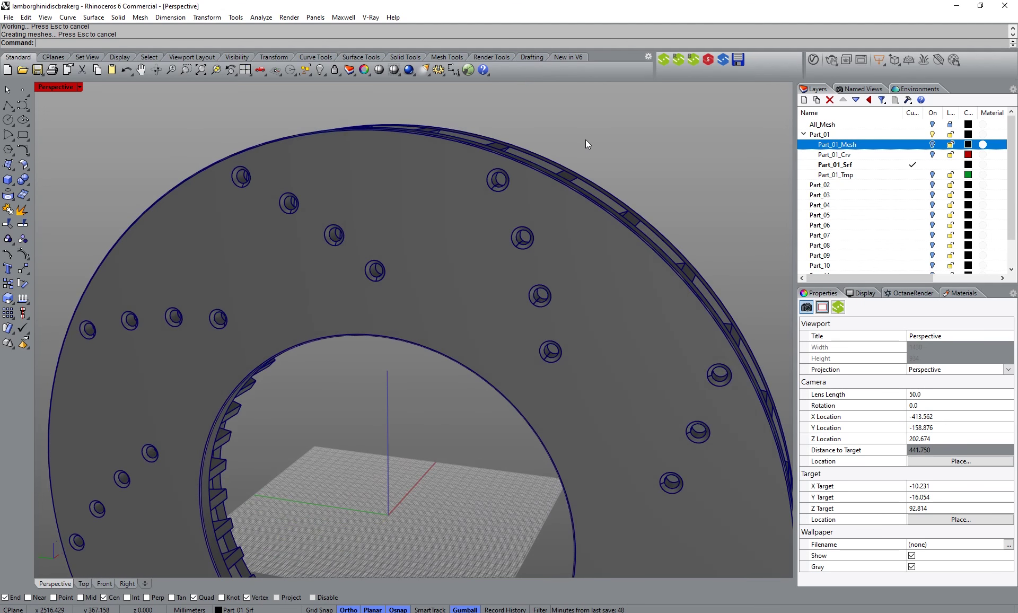
right_drag(532, 208, 432, 159)
scroll(432, 212, up, 3)
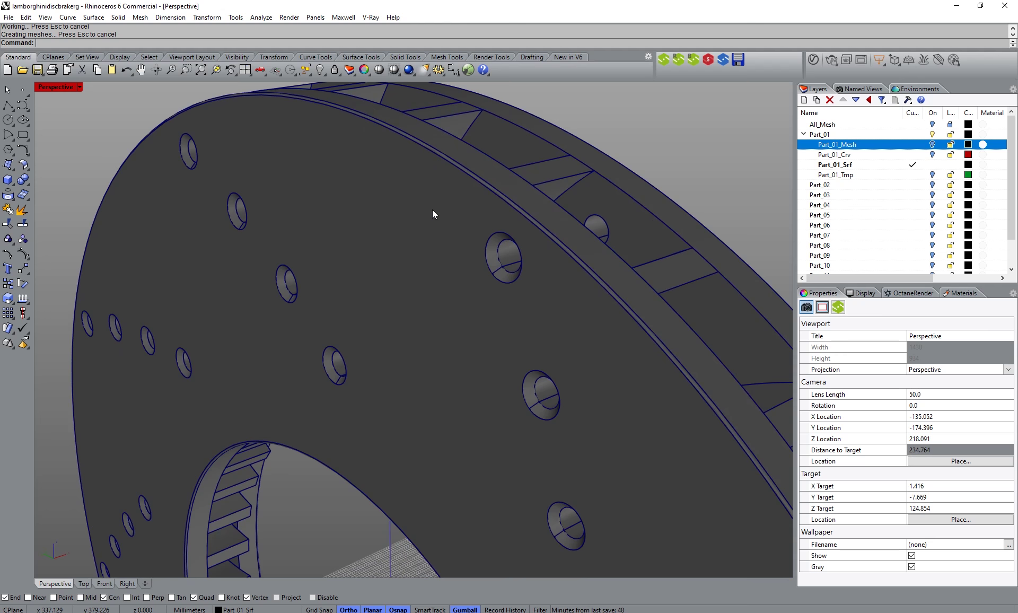
scroll(411, 207, down, 2)
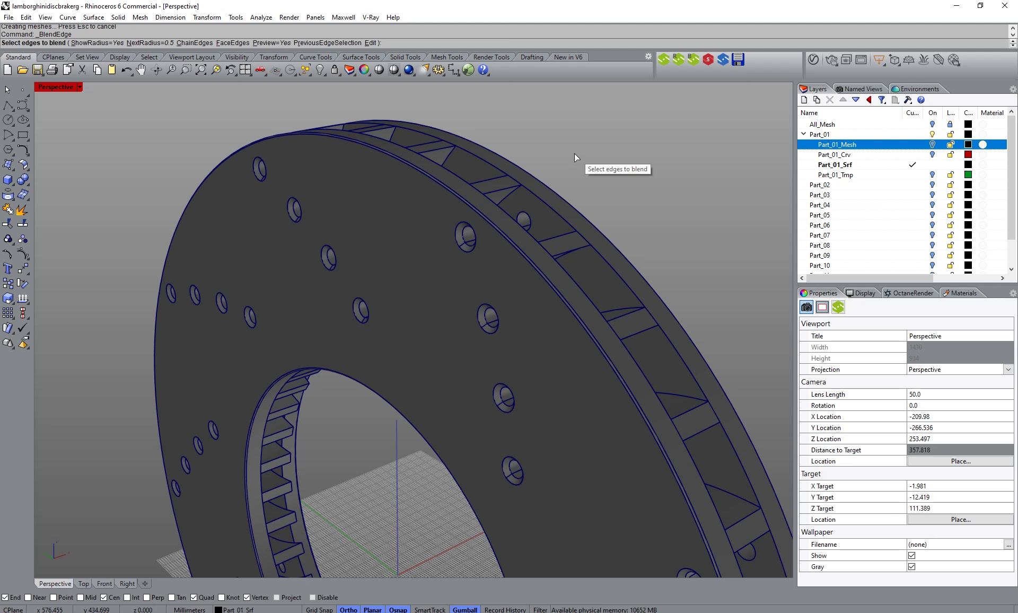
right_drag(313, 252, 361, 251)
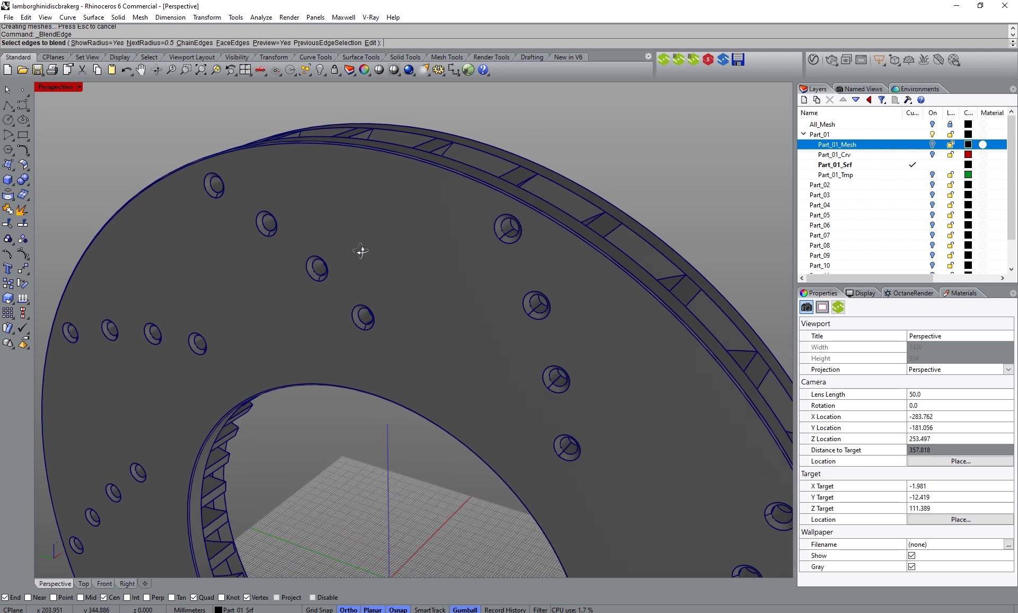
scroll(311, 253, up, 6)
click(310, 269)
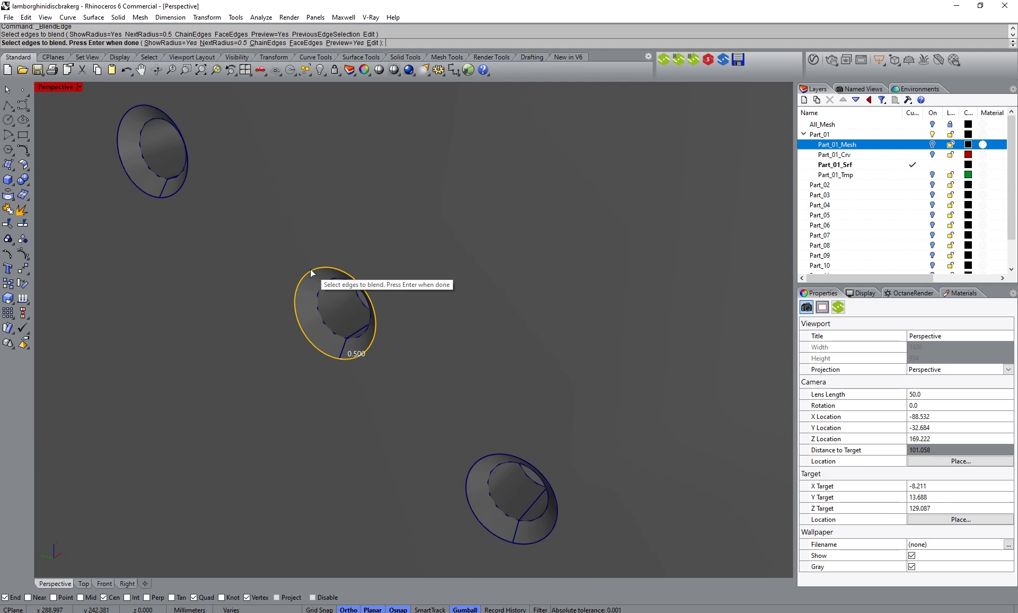
key(Return)
scroll(332, 356, up, 2)
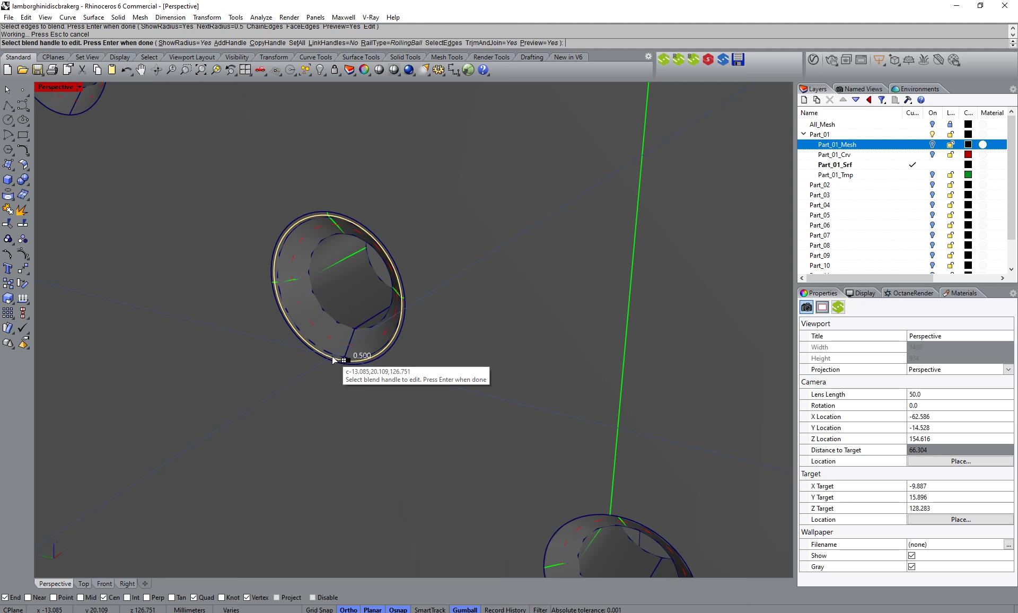
key(Return)
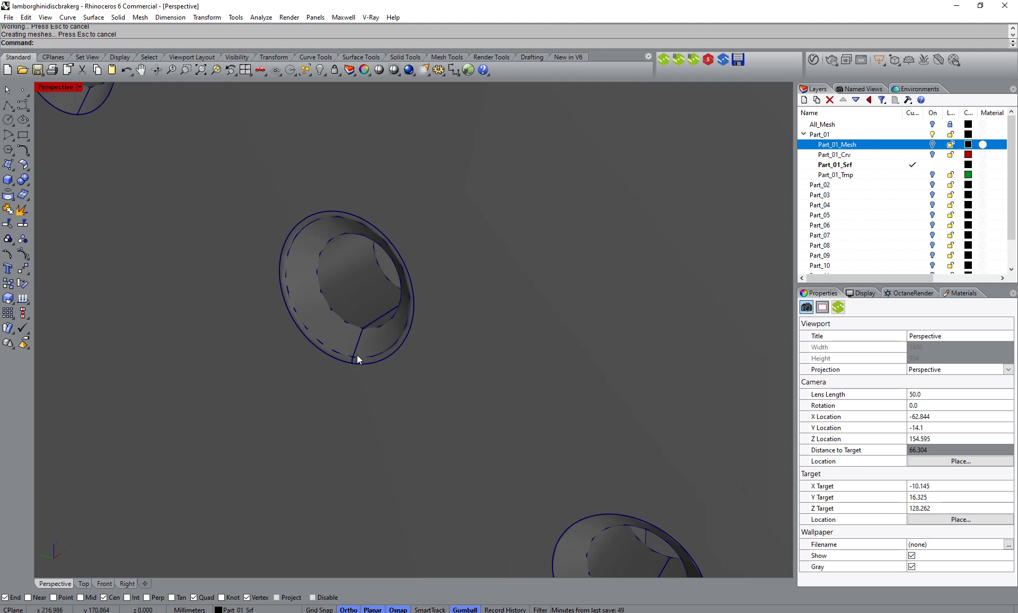
scroll(358, 355, down, 1)
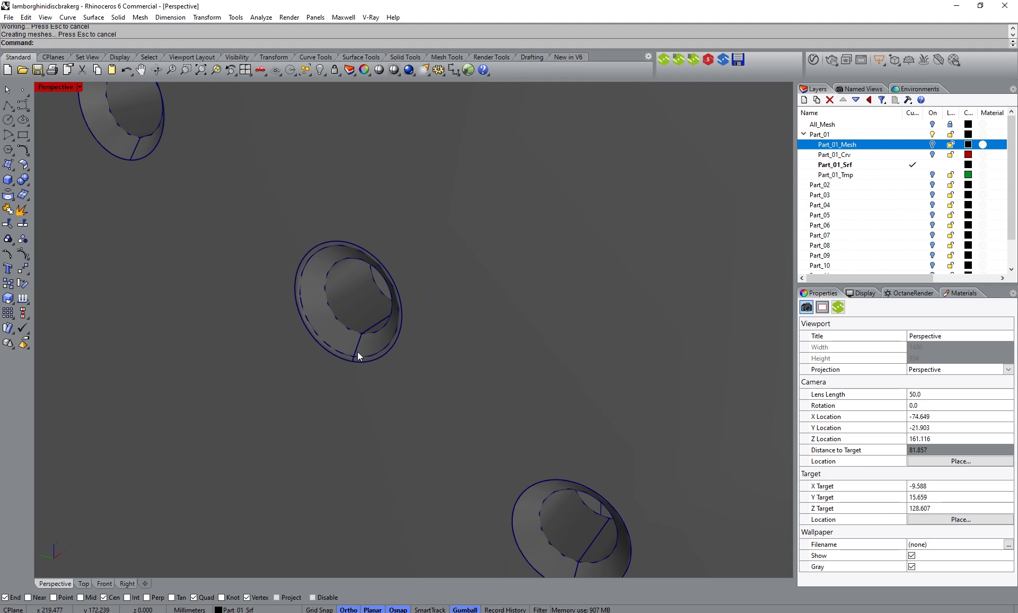
Step: Undo the single-hole blend and select the upper hole edges on the disc's negative-X face for a 0.5 mm BlendEdge
key(ctrl+z)
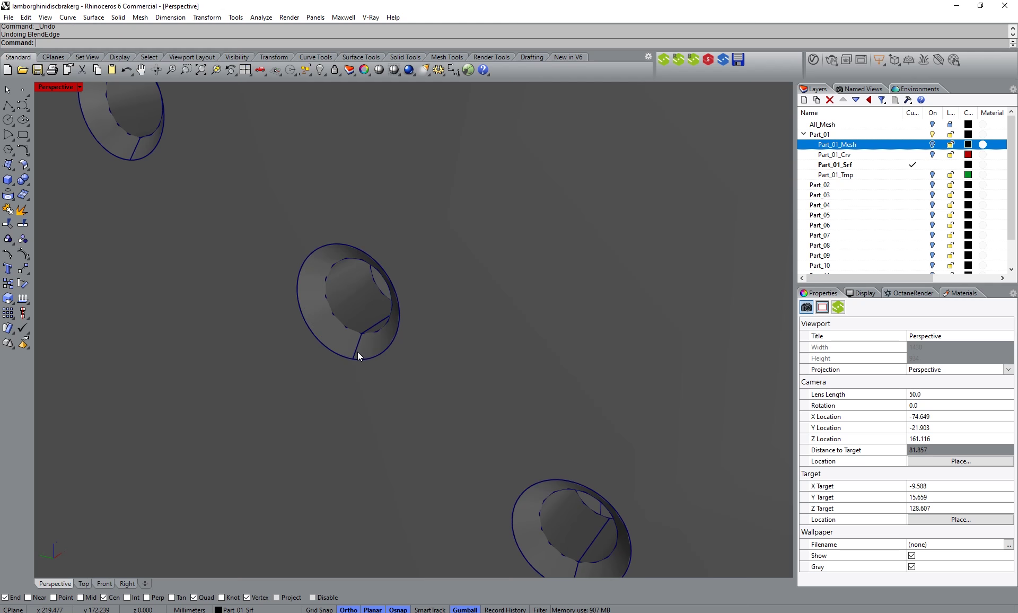
key(Return)
click(362, 359)
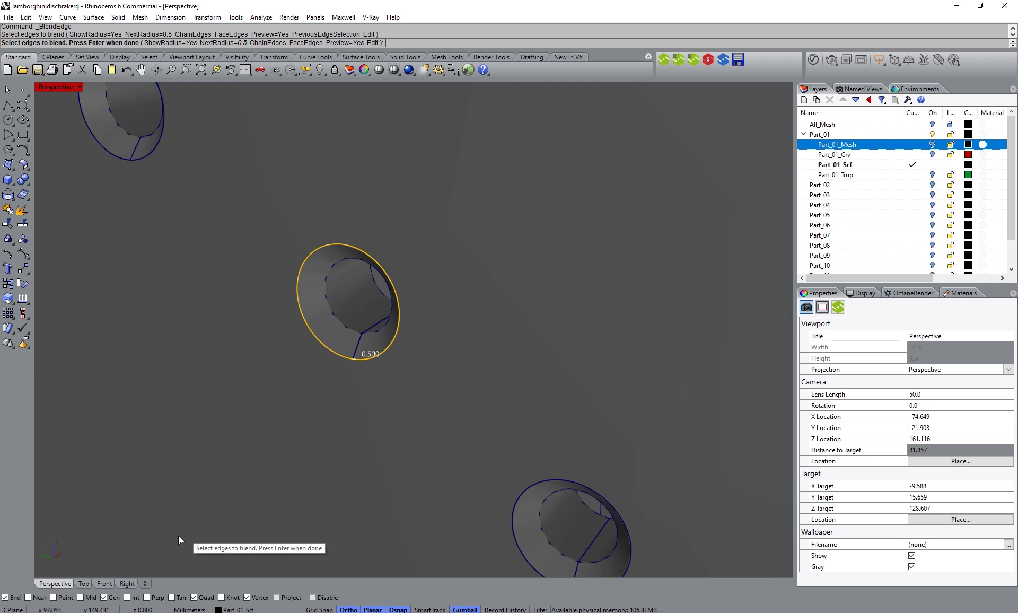
click(105, 583)
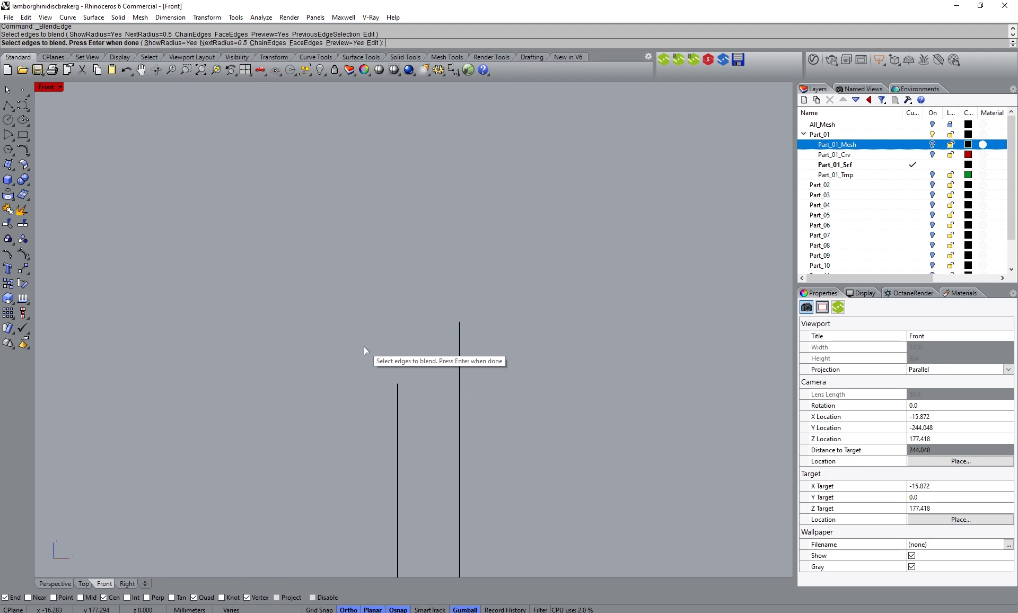
right_drag(364, 346, 380, 324)
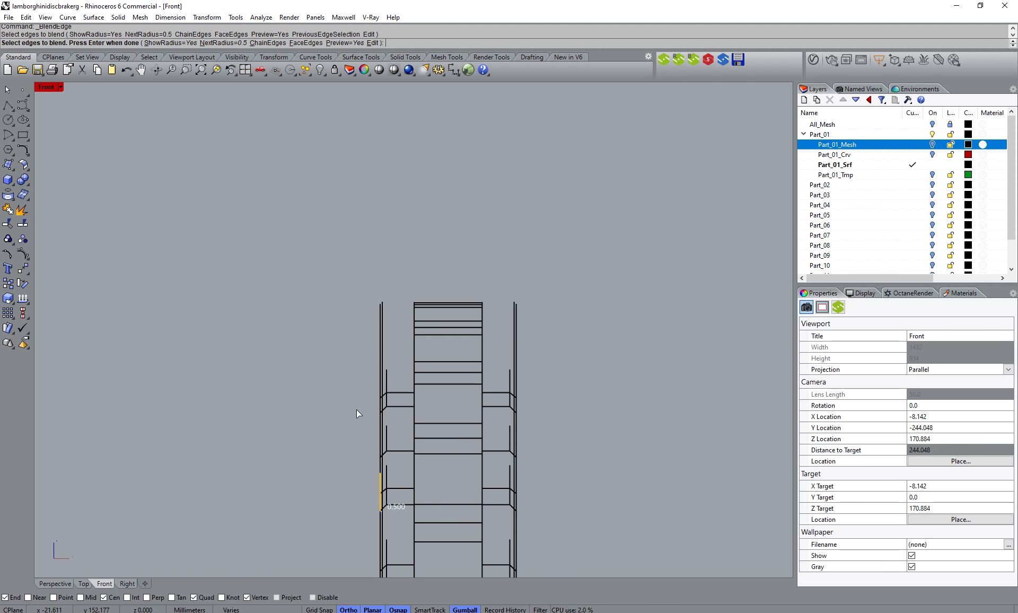
right_drag(356, 410, 399, 262)
scroll(399, 262, down, 5)
scroll(394, 306, up, 10)
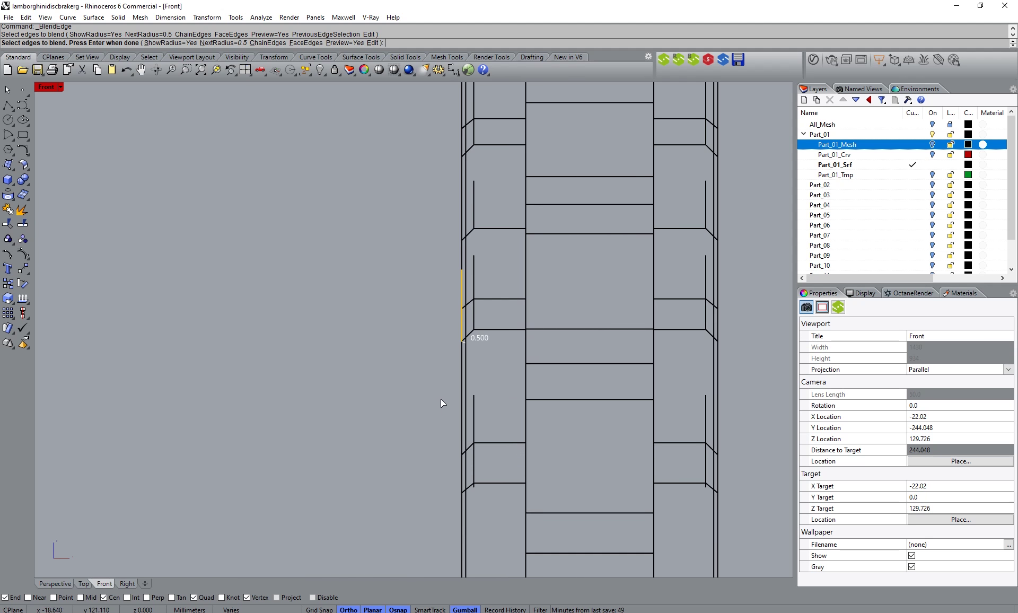
scroll(444, 369, down, 7)
drag(430, 217, 462, 525)
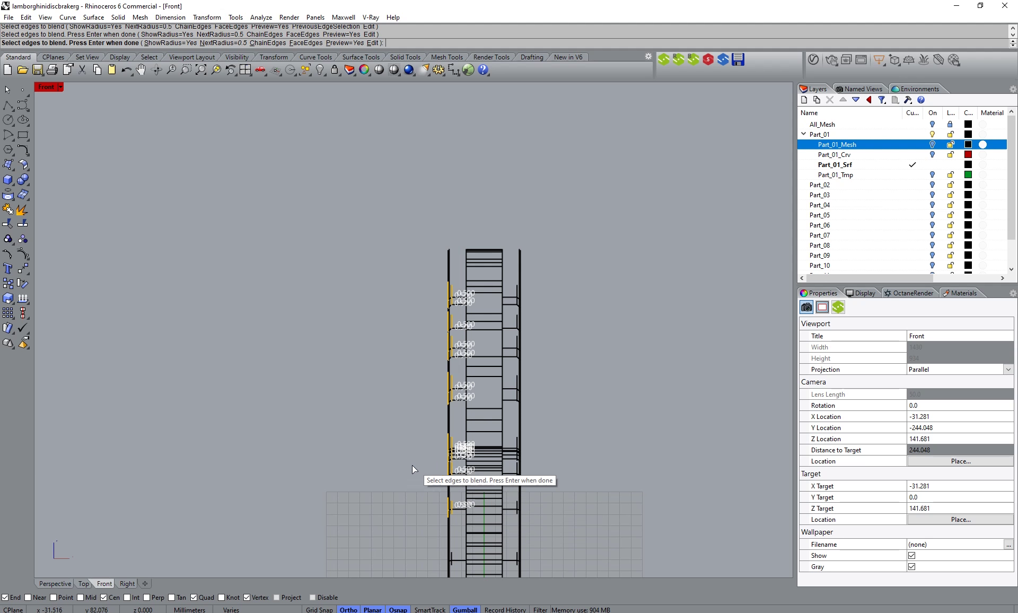
Step: Add the remaining hole edges on the disc's negative-X face to the selection and apply the 0.5 mm blend to all of them
right_drag(412, 466, 400, 139)
drag(420, 211, 432, 483)
right_drag(432, 483, 385, 286)
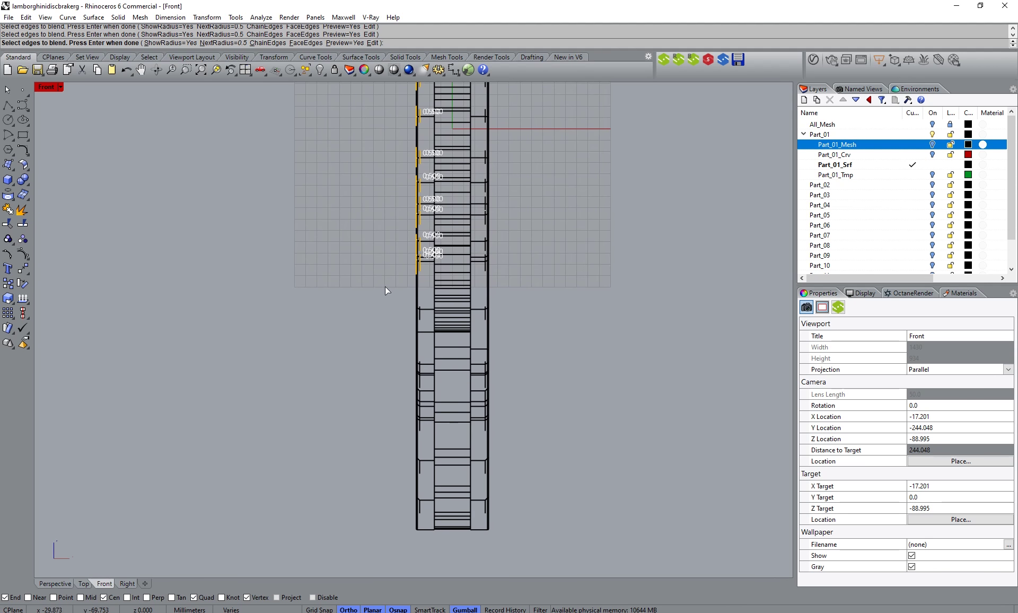
drag(385, 287, 429, 538)
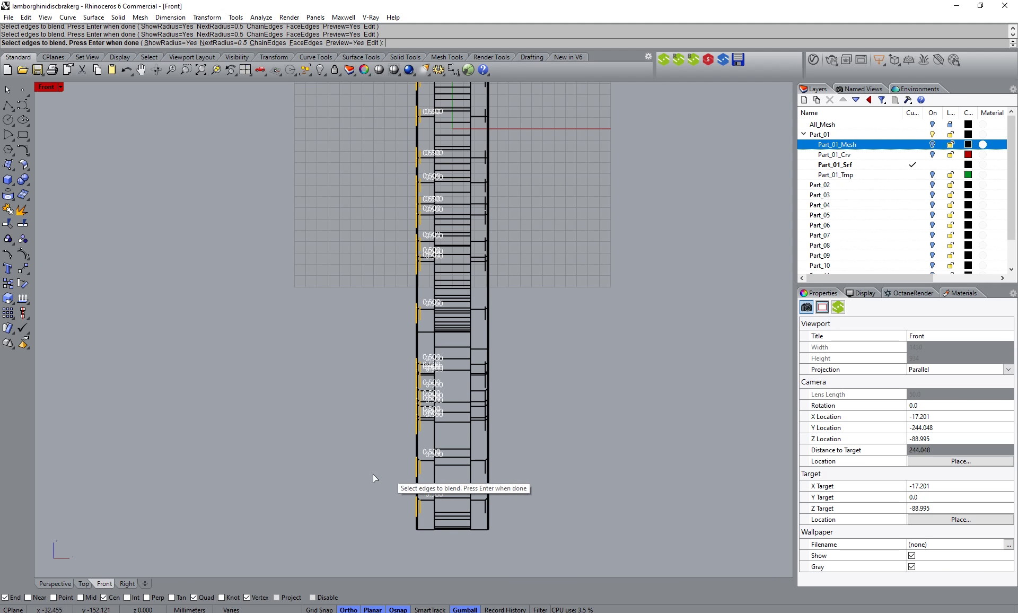
click(66, 584)
scroll(424, 440, down, 15)
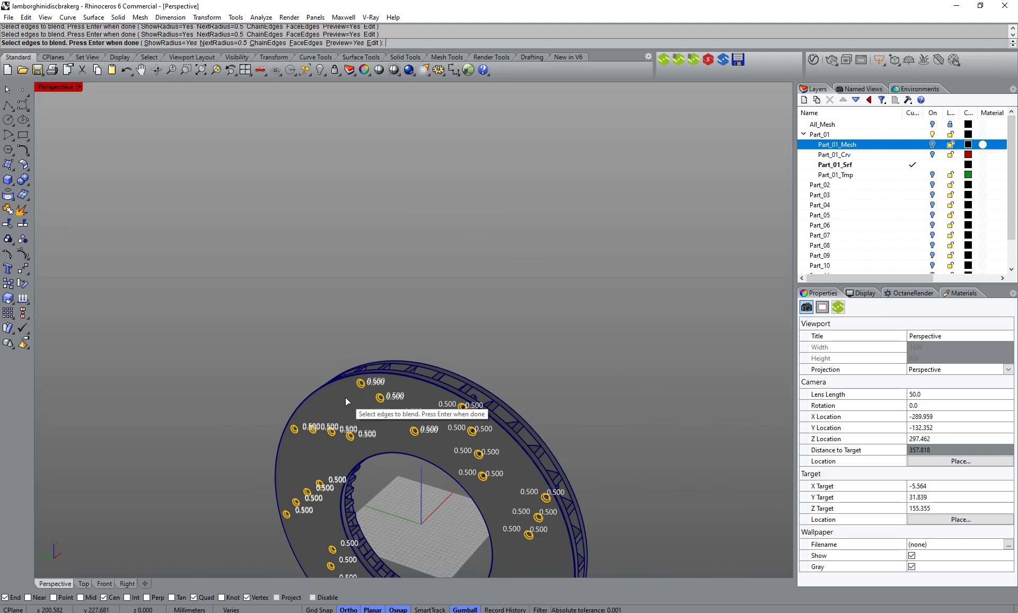
scroll(373, 473, up, 5)
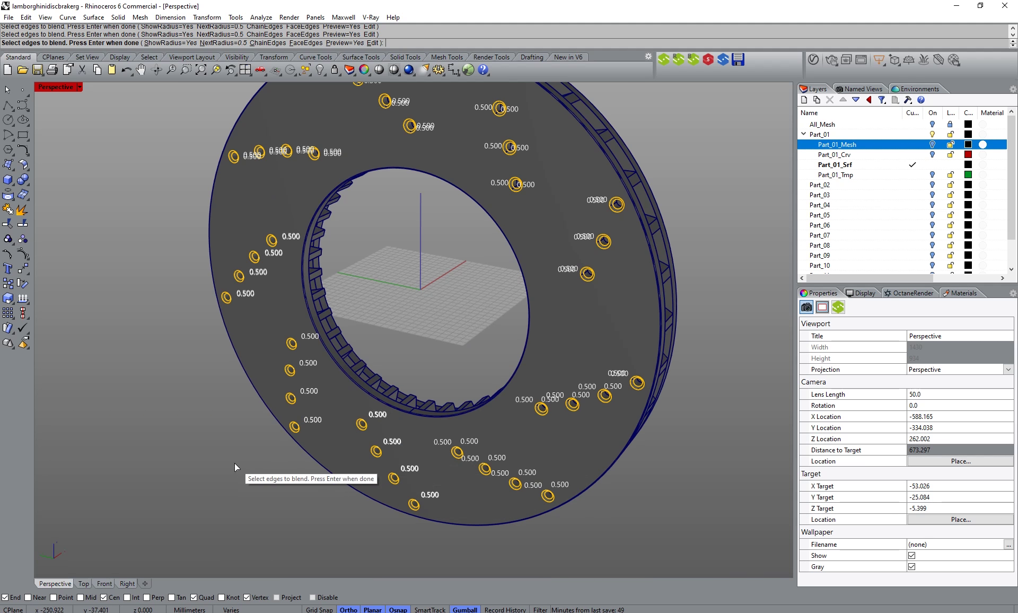
key(Return)
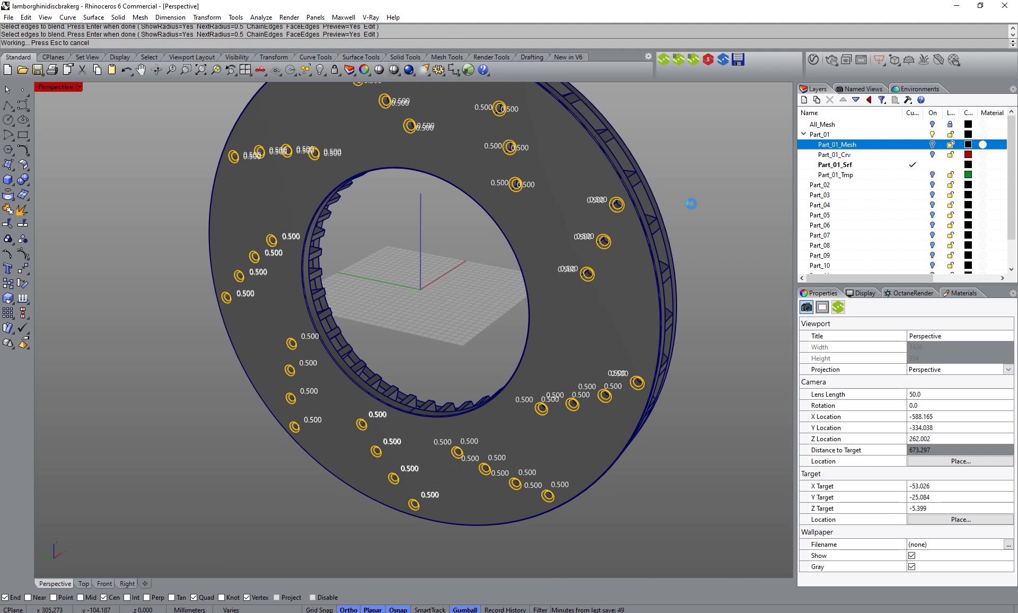
scroll(617, 215, up, 6)
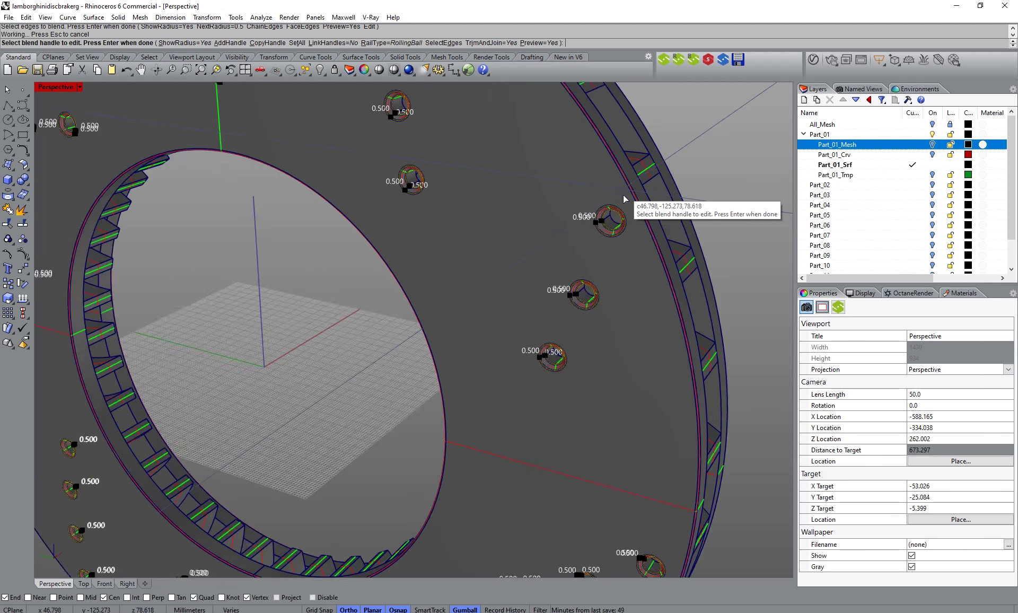
scroll(616, 215, up, 1)
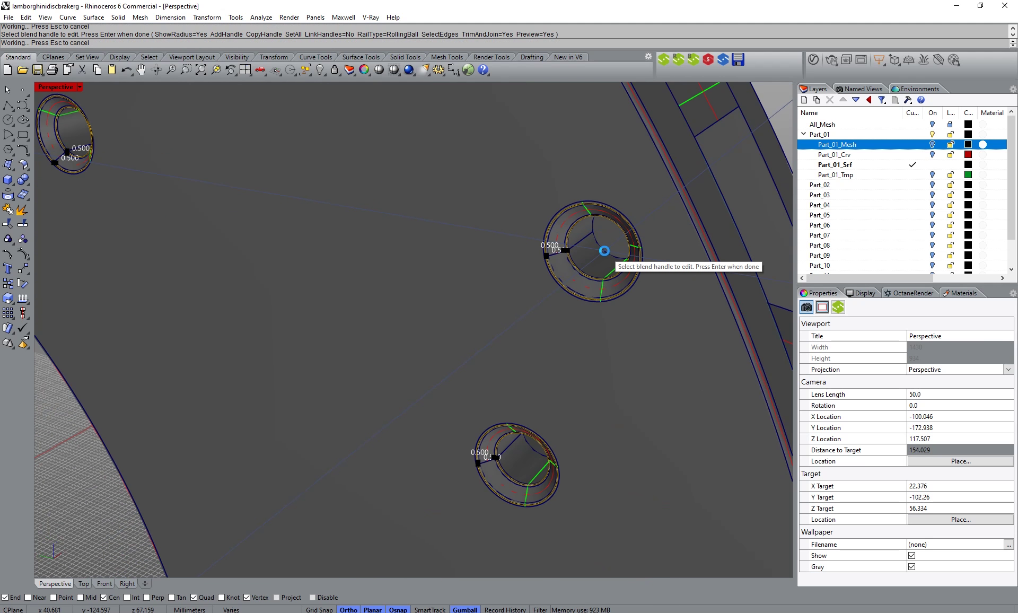
key(Return)
Step: Inspect the drilled holes on both disc faces to compare their countersink edges
scroll(577, 303, down, 7)
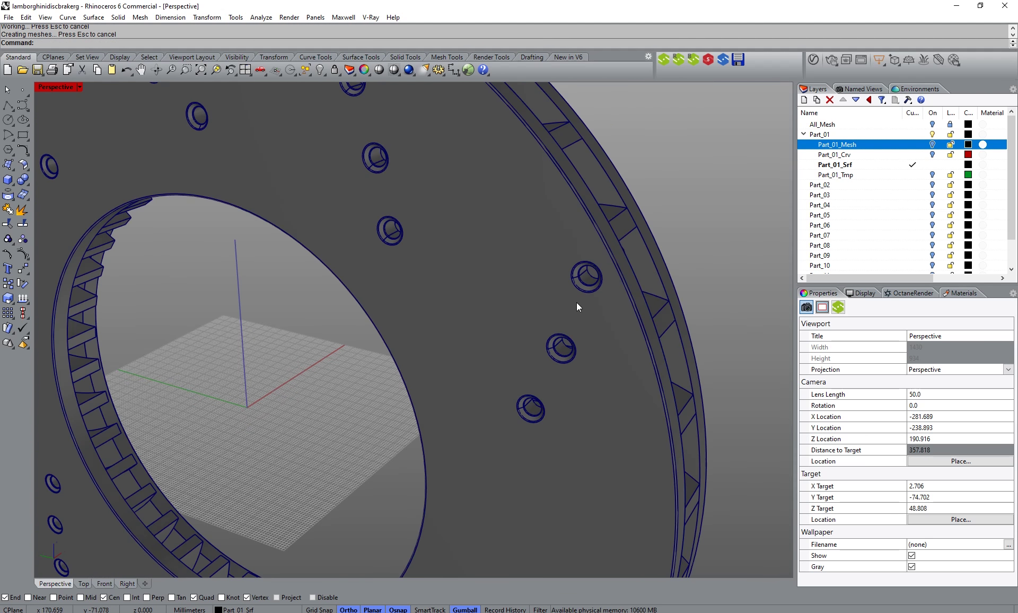
right_drag(281, 150, 402, 164)
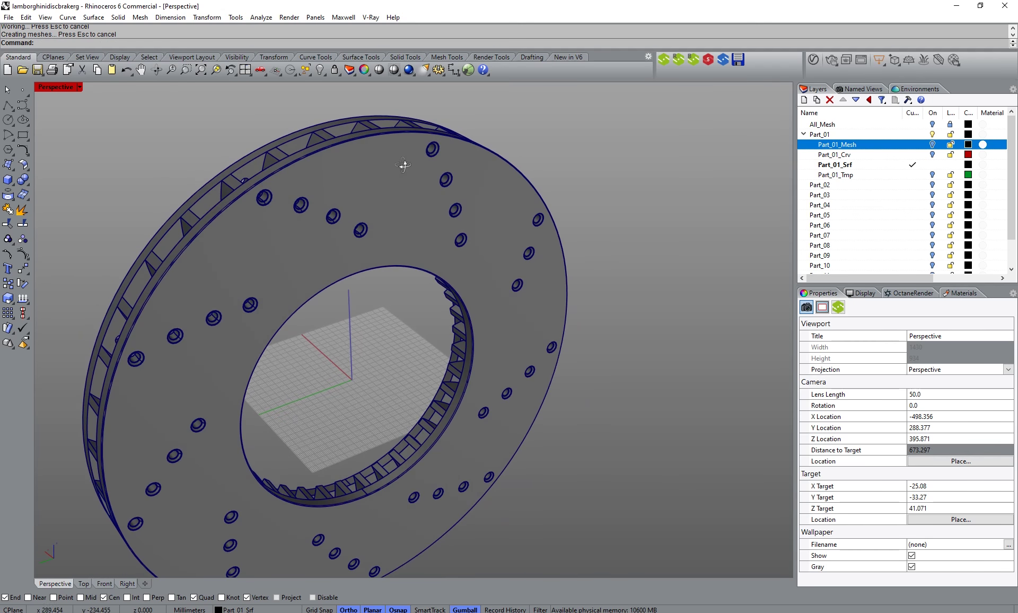
scroll(433, 138, up, 9)
scroll(478, 231, down, 10)
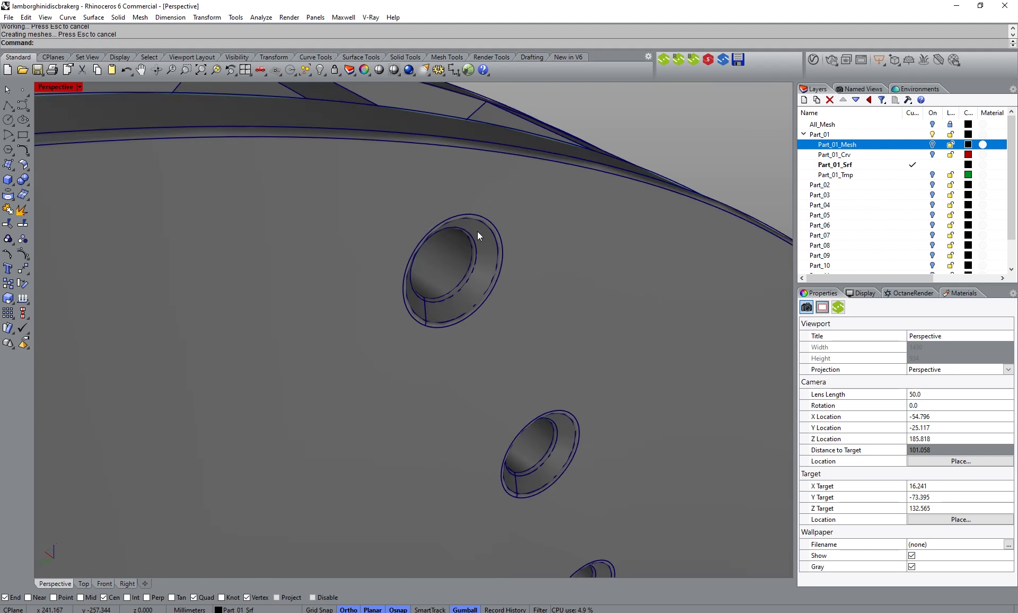
right_drag(462, 246, 201, 243)
scroll(354, 362, up, 2)
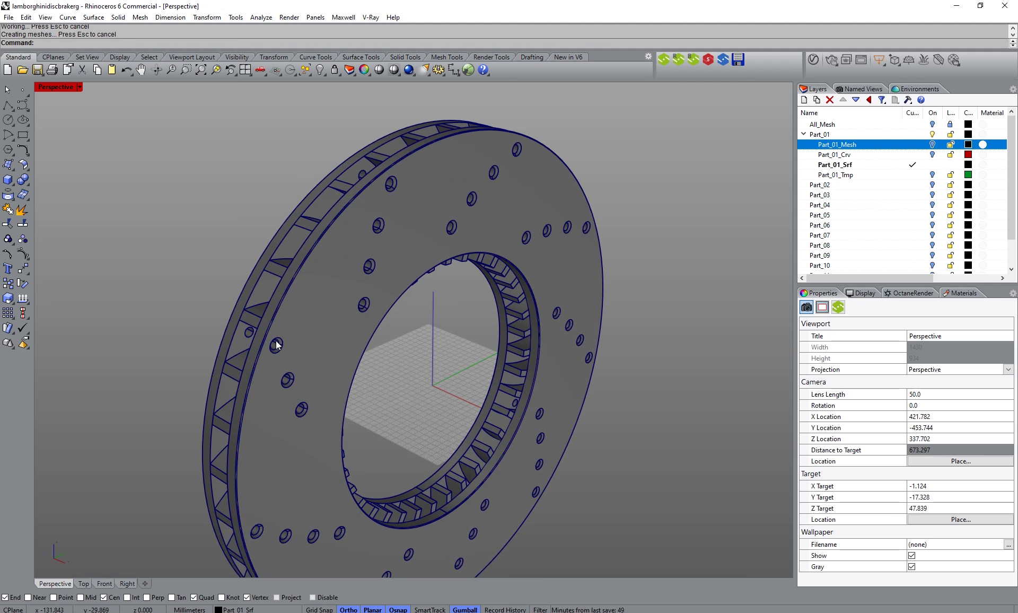
scroll(276, 341, up, 2)
scroll(280, 335, down, 2)
right_drag(280, 335, 571, 293)
scroll(583, 281, up, 6)
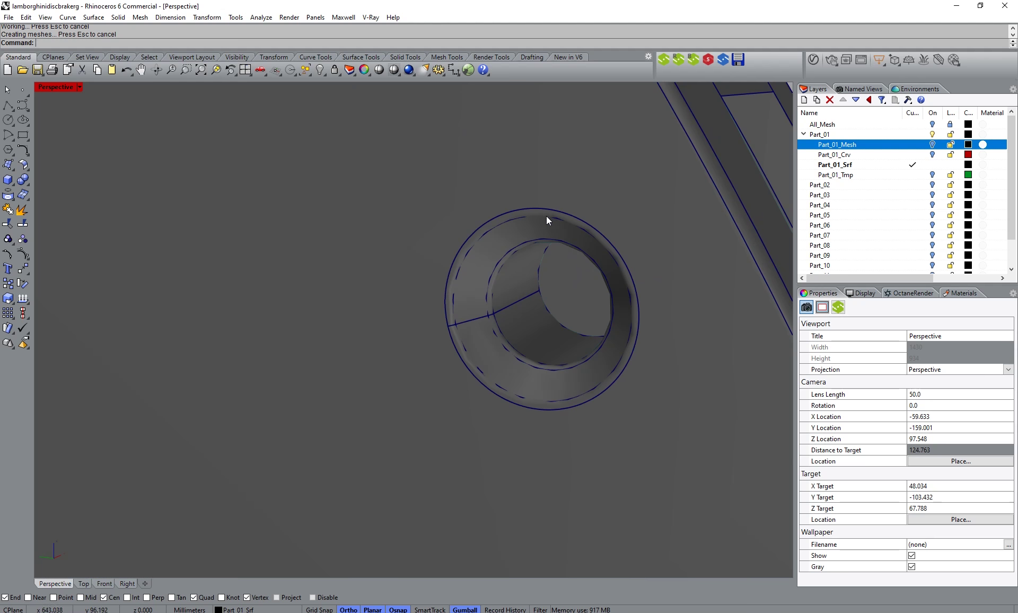
scroll(510, 344, down, 7)
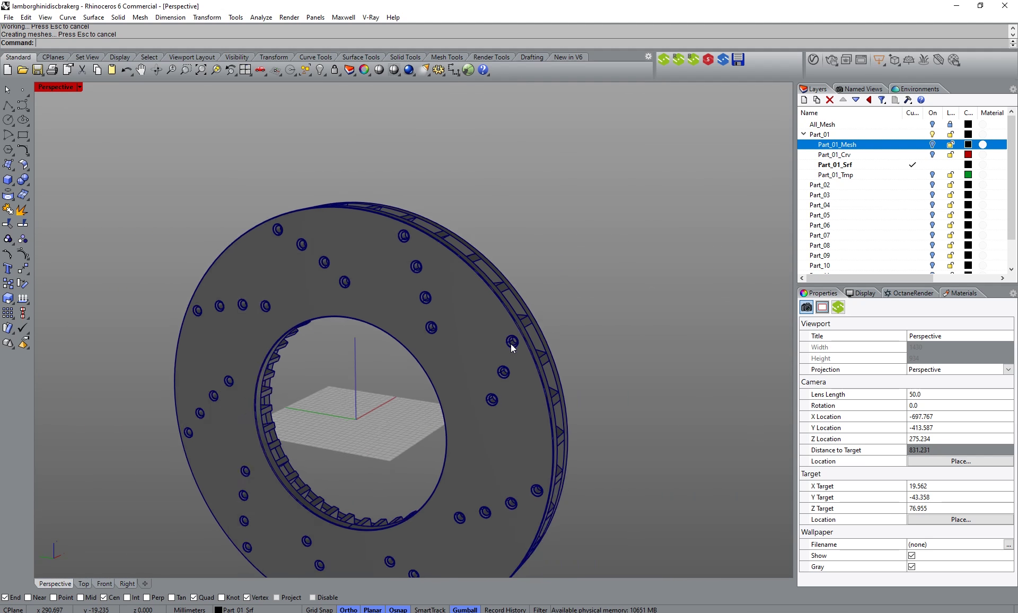
right_drag(511, 344, 212, 268)
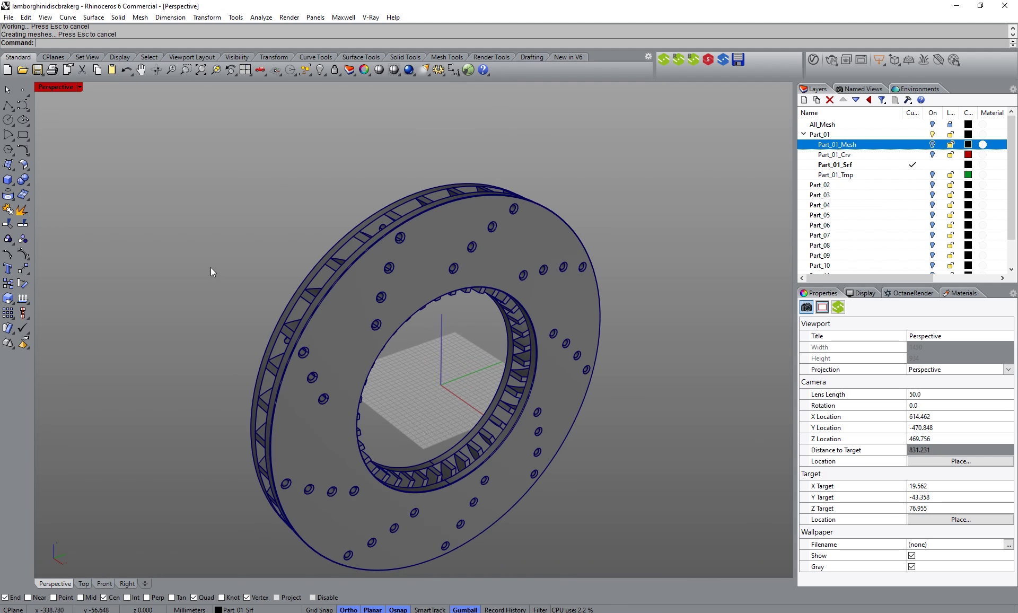
Step: Start a 0.5 mm BlendEdge on the disc's positive-X face and select the upper and middle hole edges in the Front view
right_click(211, 267)
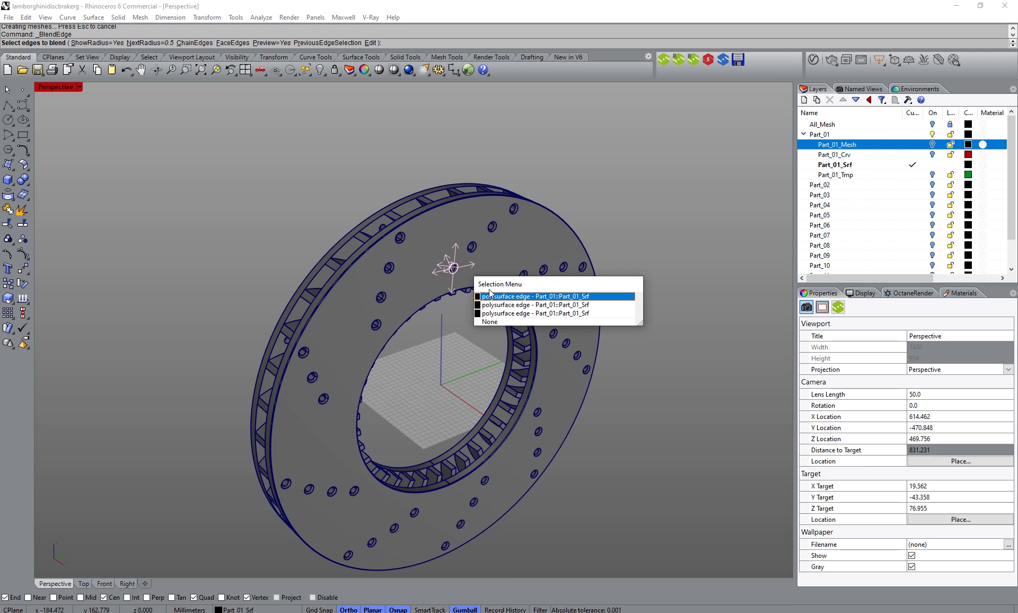
click(494, 295)
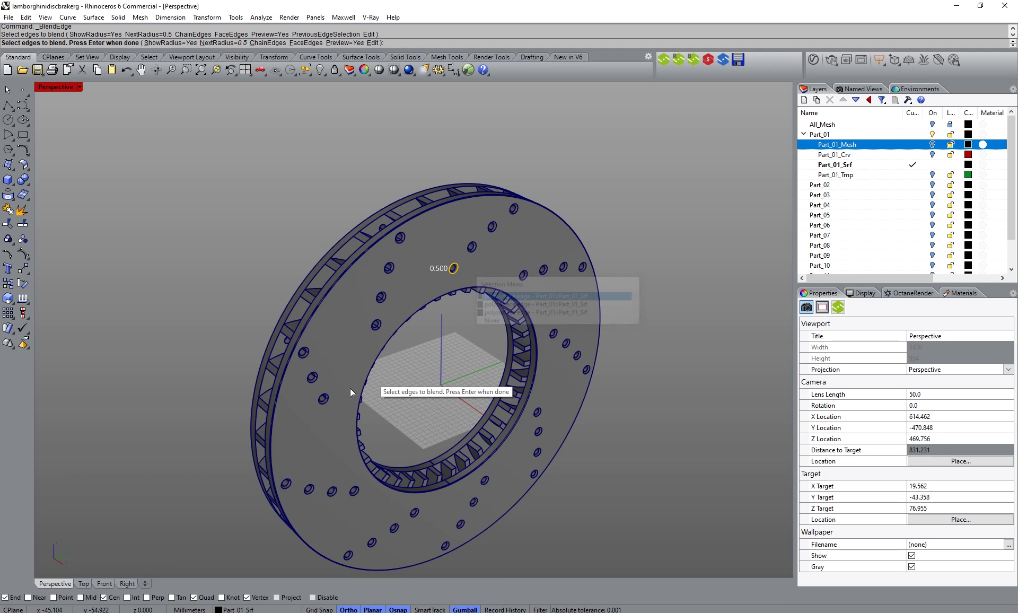
click(109, 584)
scroll(370, 408, down, 4)
scroll(432, 151, up, 5)
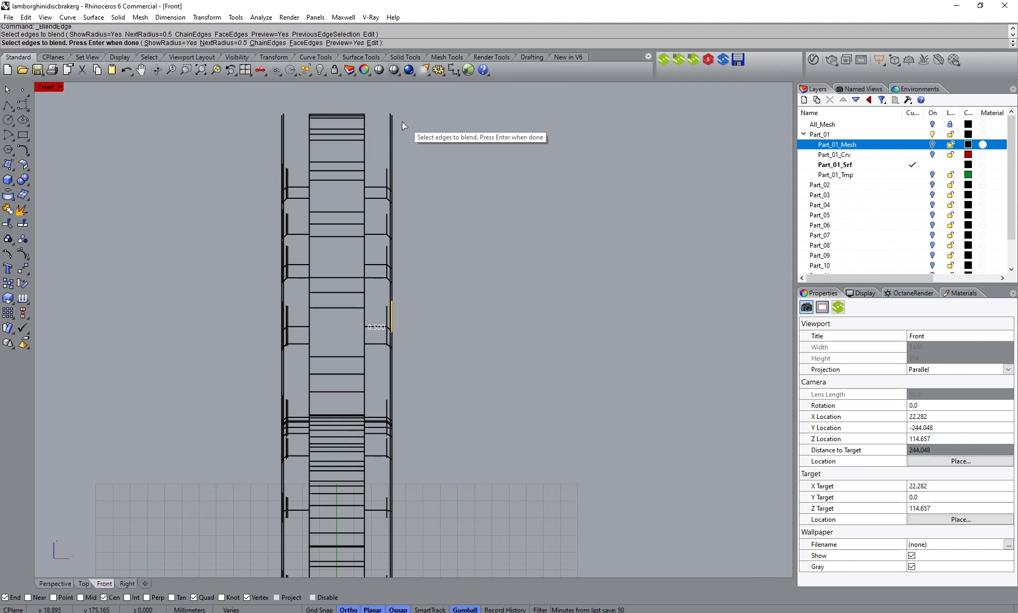
drag(378, 102, 412, 543)
right_drag(472, 466, 471, 154)
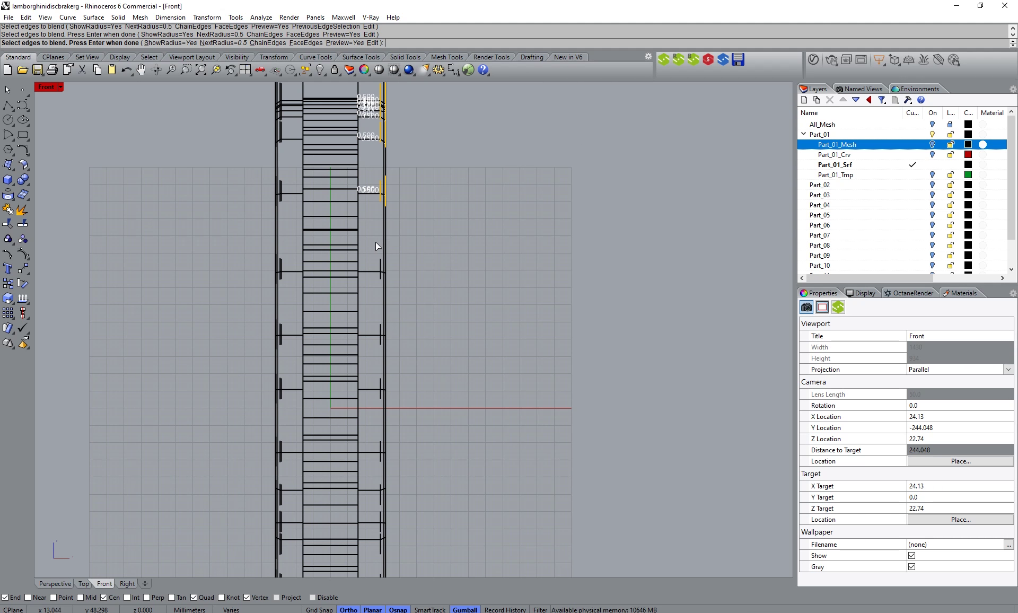
drag(373, 241, 419, 577)
Step: Add the lowest hole edges on the positive-X face to the selection and apply the 0.5 mm blend to all of them
right_drag(485, 450, 473, 220)
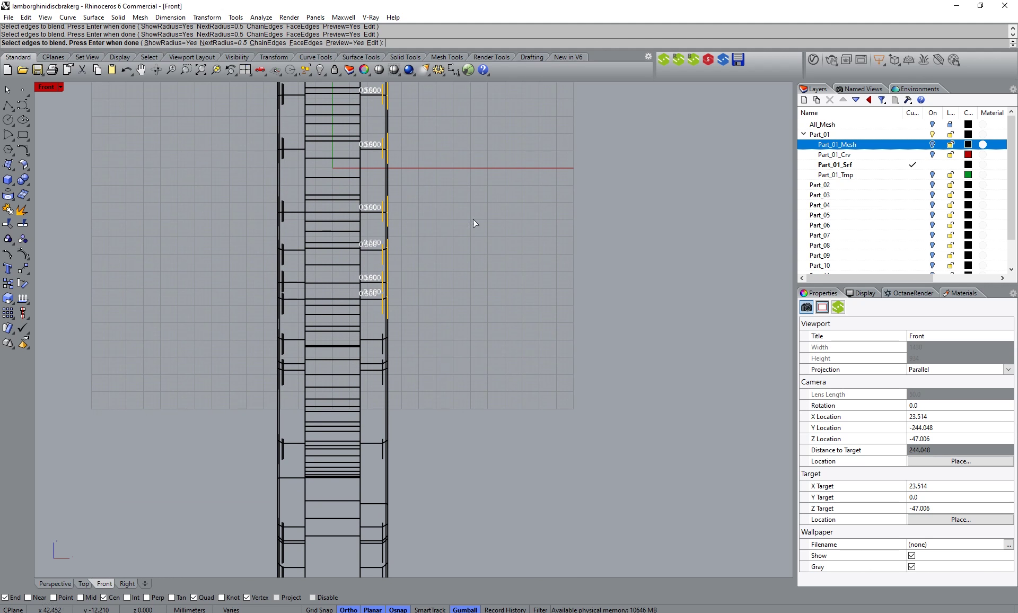
right_drag(454, 274, 443, 189)
drag(375, 155, 413, 548)
right_drag(413, 549, 373, 321)
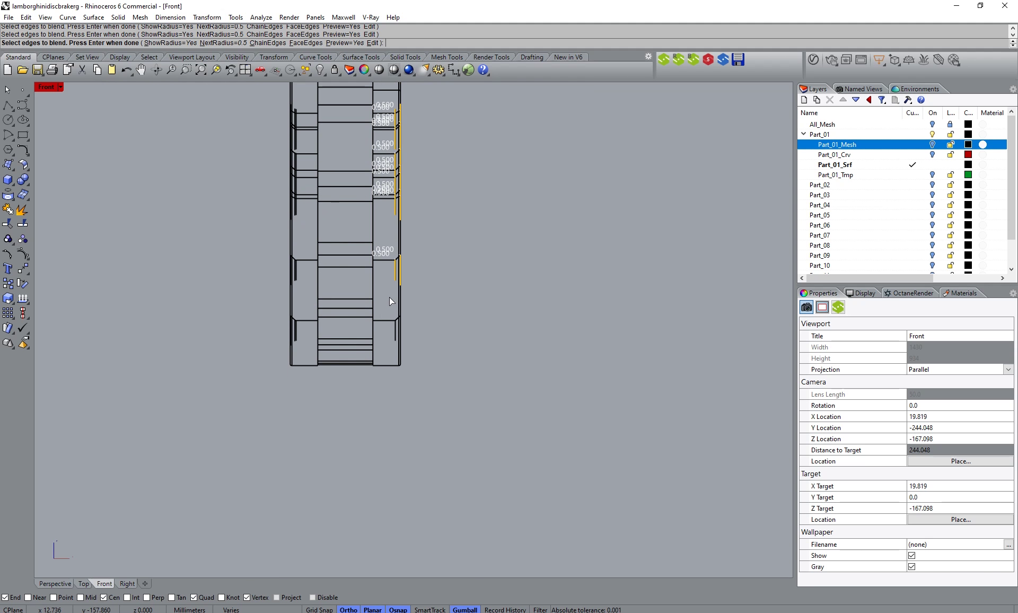
click(399, 321)
right_click(439, 410)
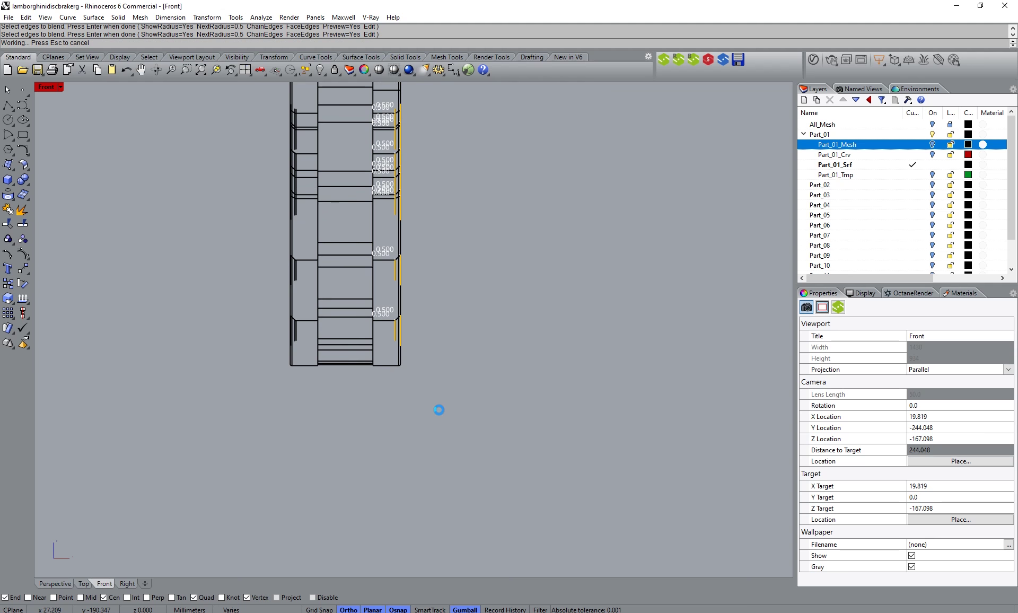
click(55, 583)
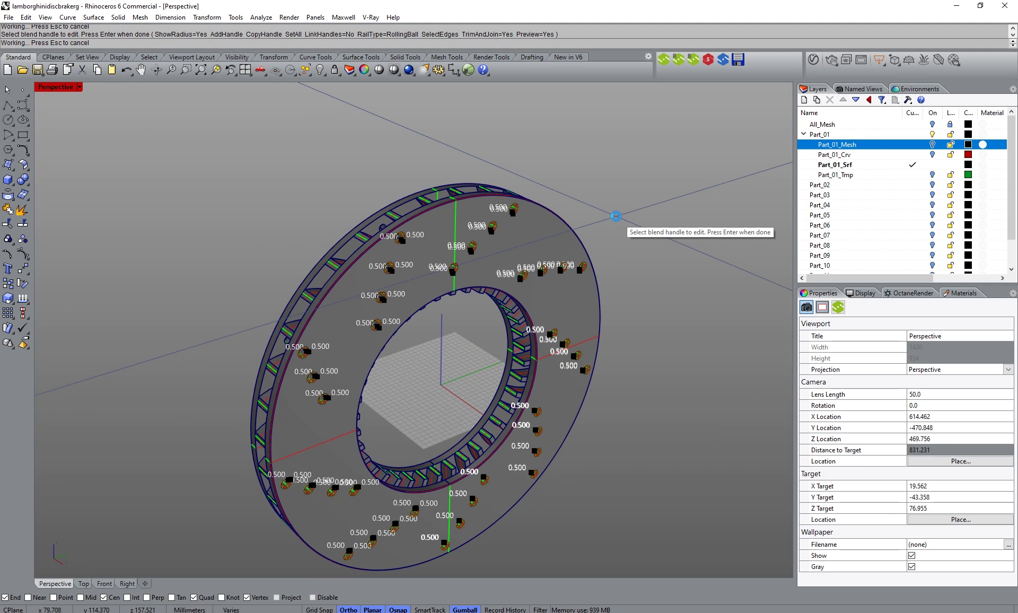
right_click(616, 217)
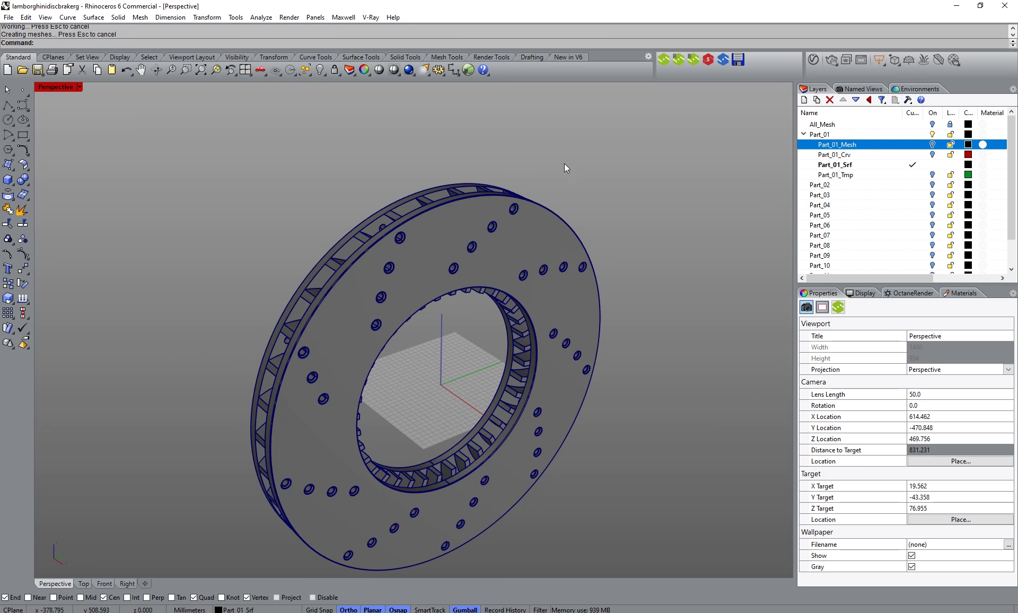
Step: Inspect the blended hole edges and the inner bore vanes from both sides of the disc
scroll(423, 540, up, 5)
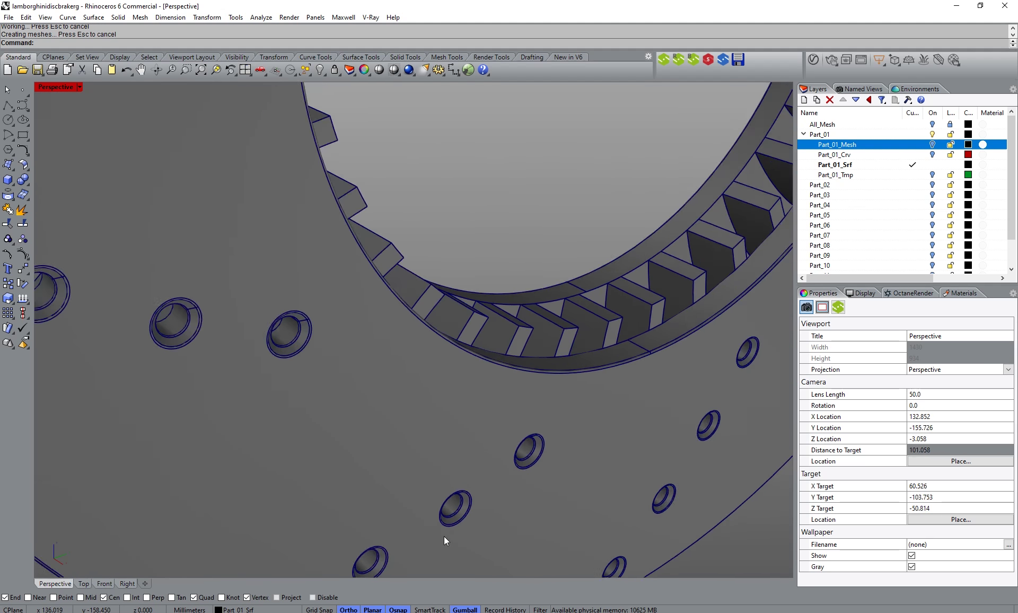
scroll(457, 527, down, 4)
right_drag(409, 517, 573, 486)
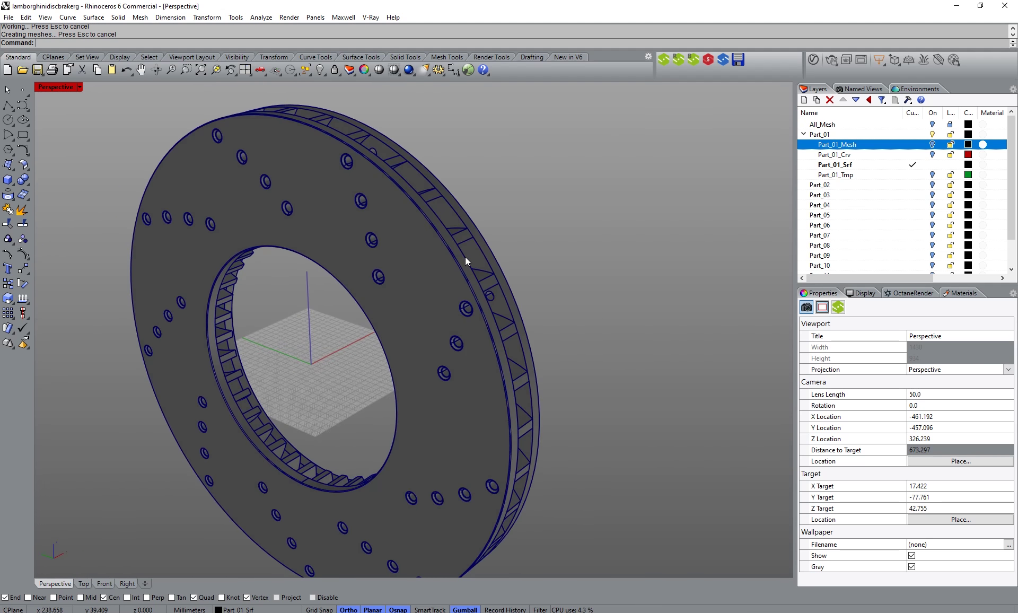
scroll(465, 257, up, 3)
right_drag(430, 312, 593, 263)
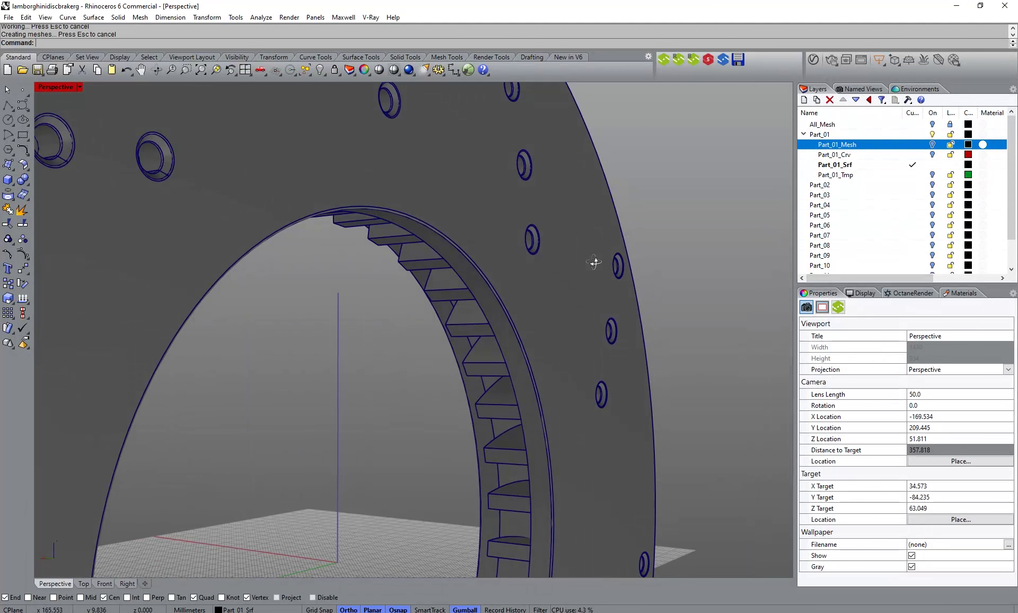
right_drag(491, 316, 588, 367)
scroll(505, 370, down, 3)
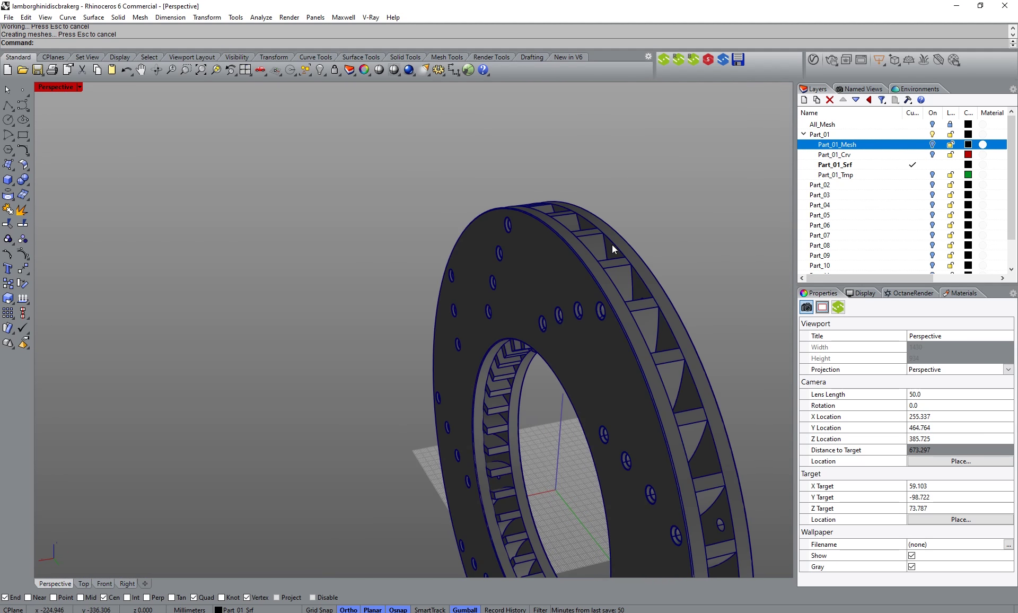
scroll(621, 262, up, 2)
right_drag(622, 263, 252, 339)
scroll(238, 238, down, 3)
scroll(250, 262, up, 4)
scroll(287, 355, up, 5)
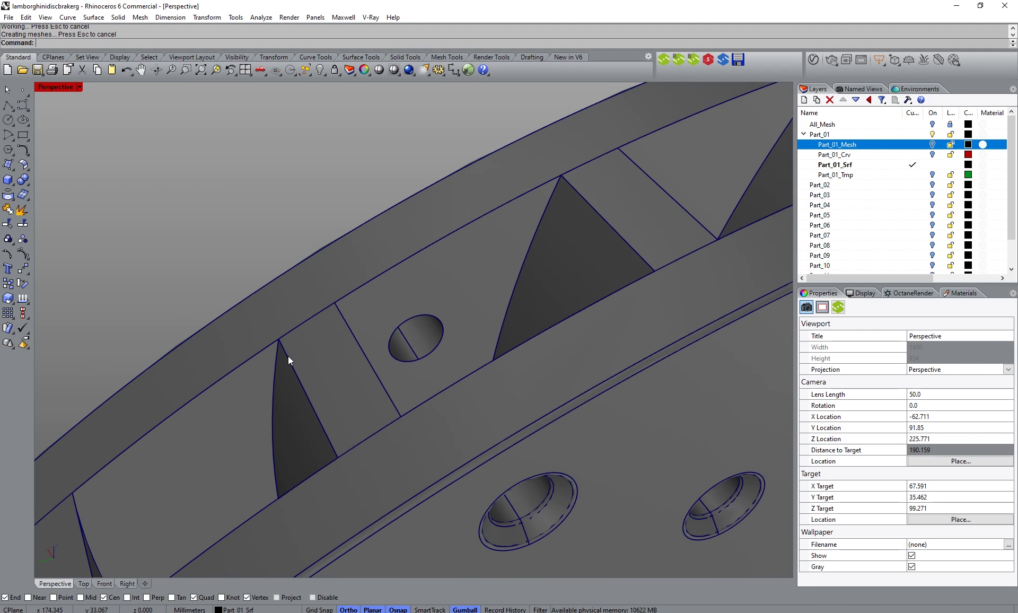
right_click(292, 199)
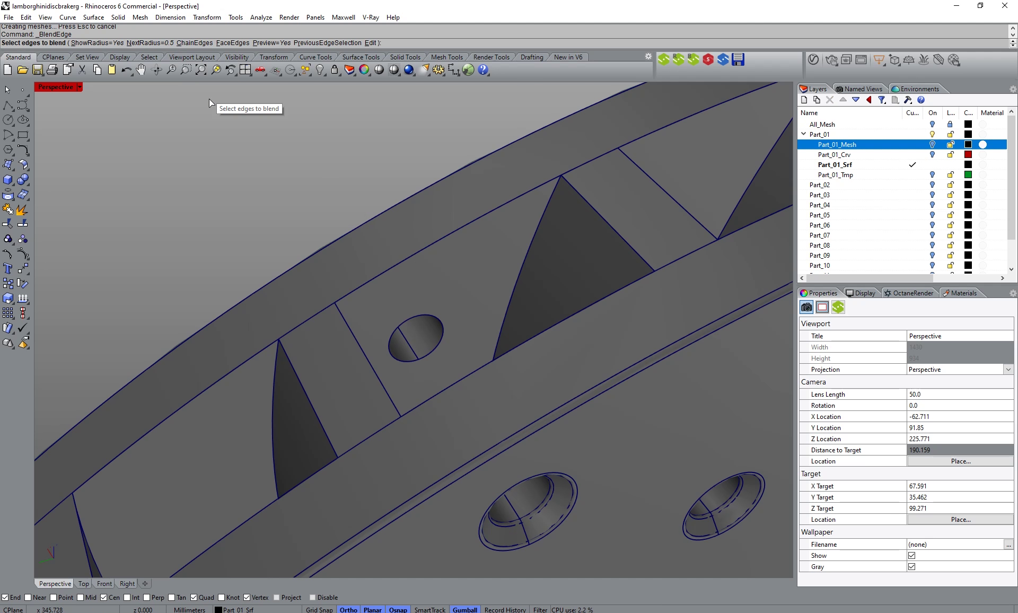
click(420, 318)
click(82, 584)
click(112, 583)
scroll(340, 376, down, 3)
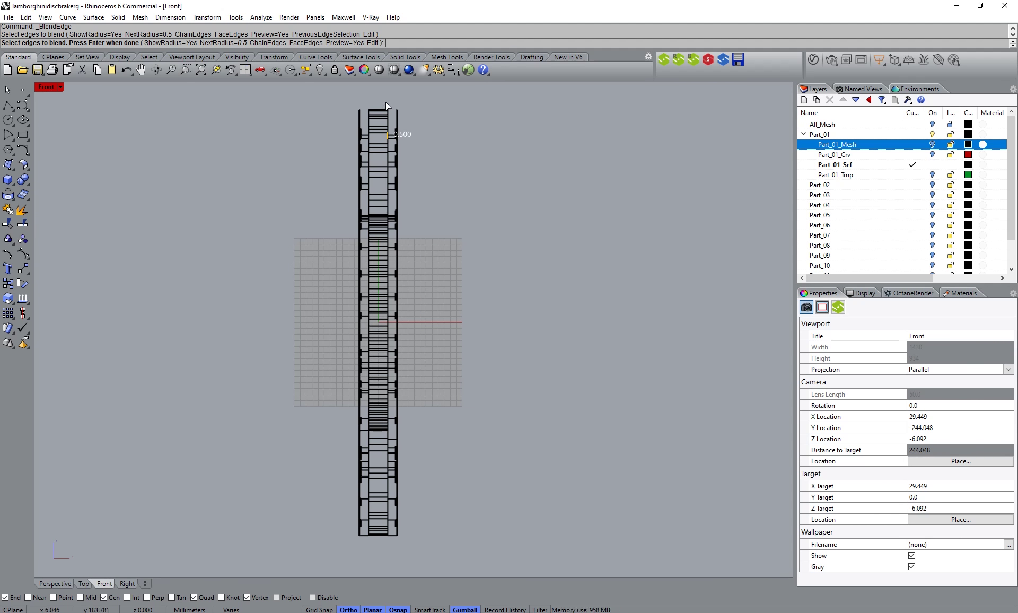
click(384, 102)
drag(387, 130, 391, 546)
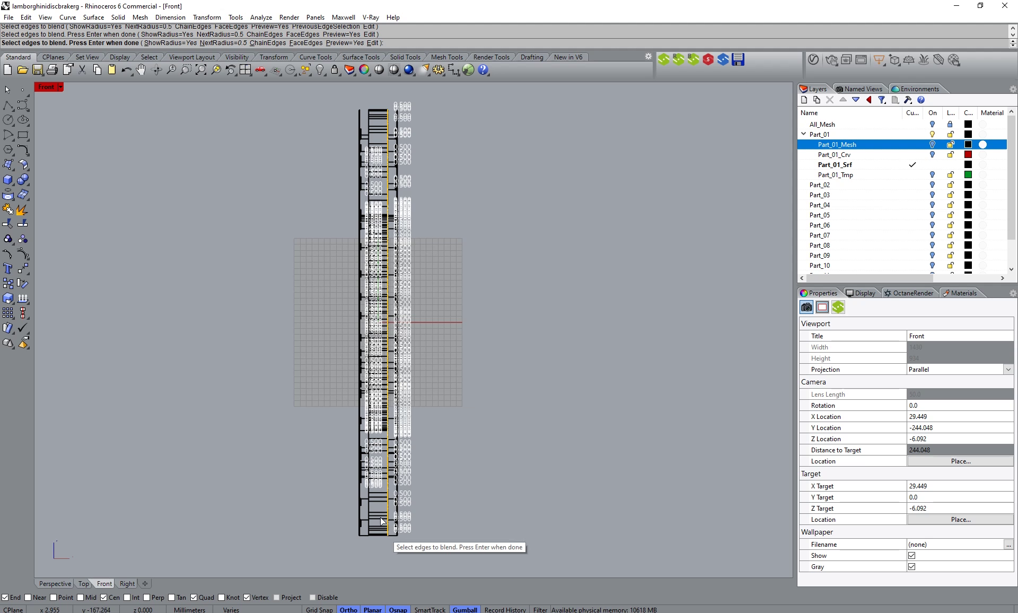
click(364, 100)
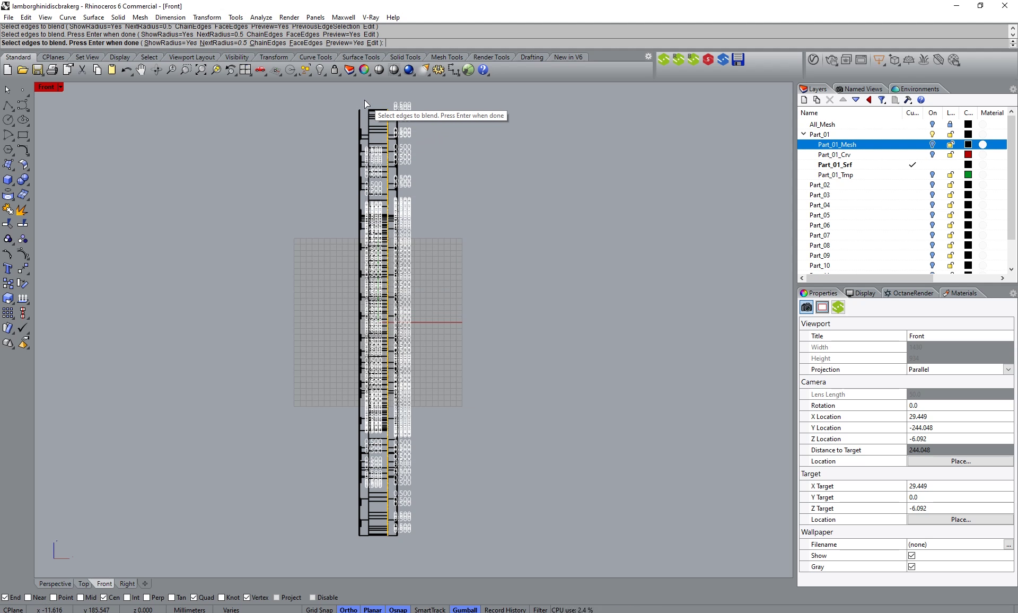
drag(361, 487, 370, 550)
click(56, 583)
scroll(309, 228, down, 4)
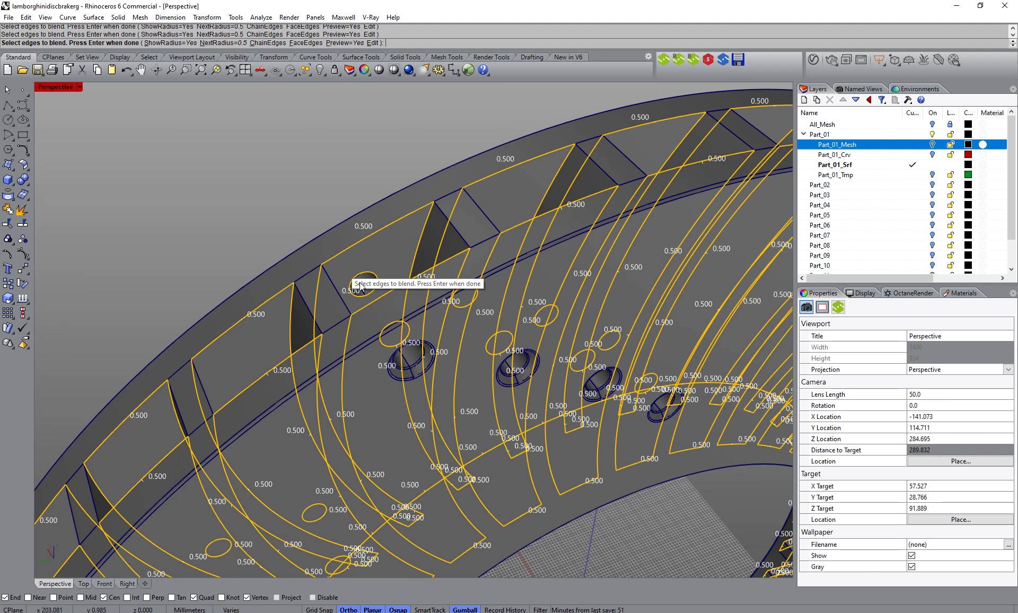
scroll(371, 298, down, 8)
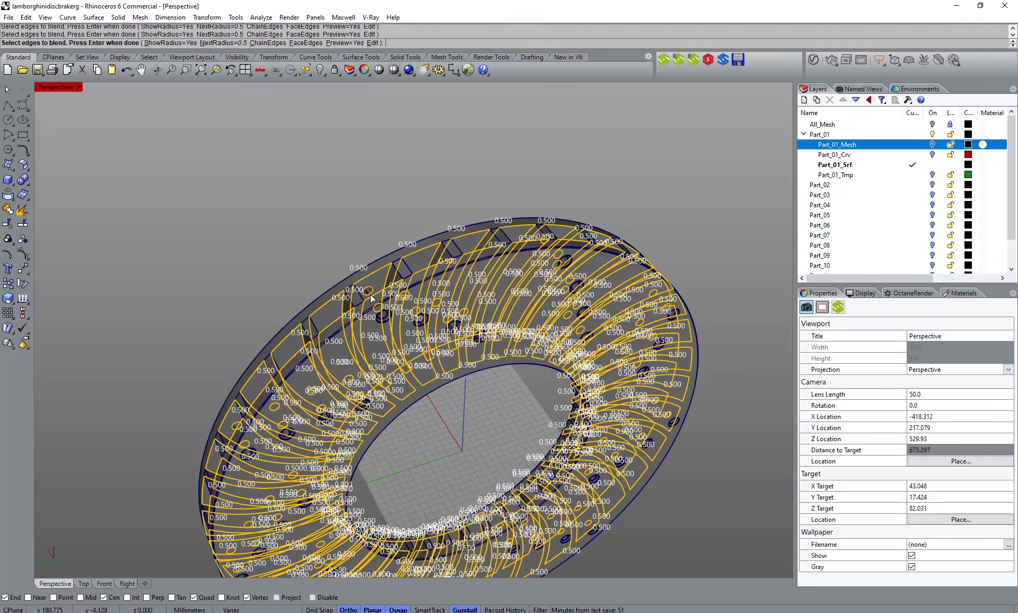
key(Escape)
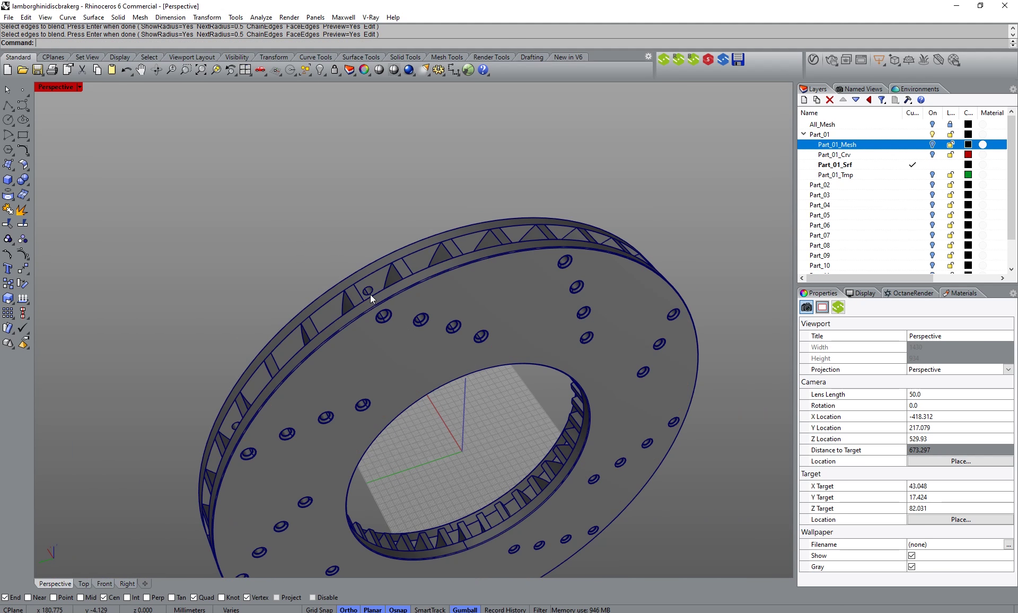
Step: Start a 1 mm FilletEdge and select the first circular hole edges inside the vent channels, reached from the disc's negative-X side
scroll(363, 285, up, 10)
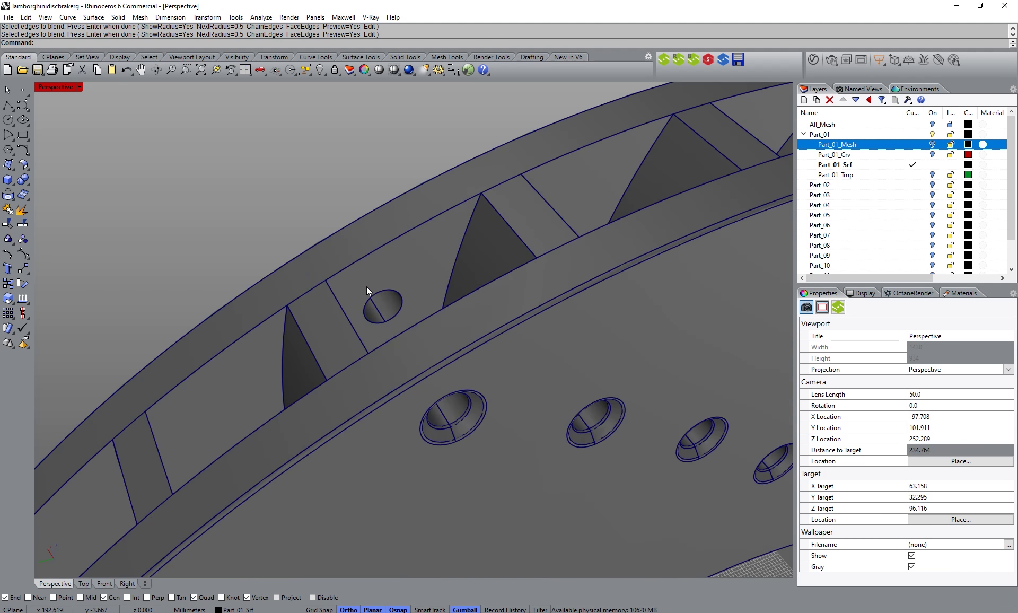
click(25, 185)
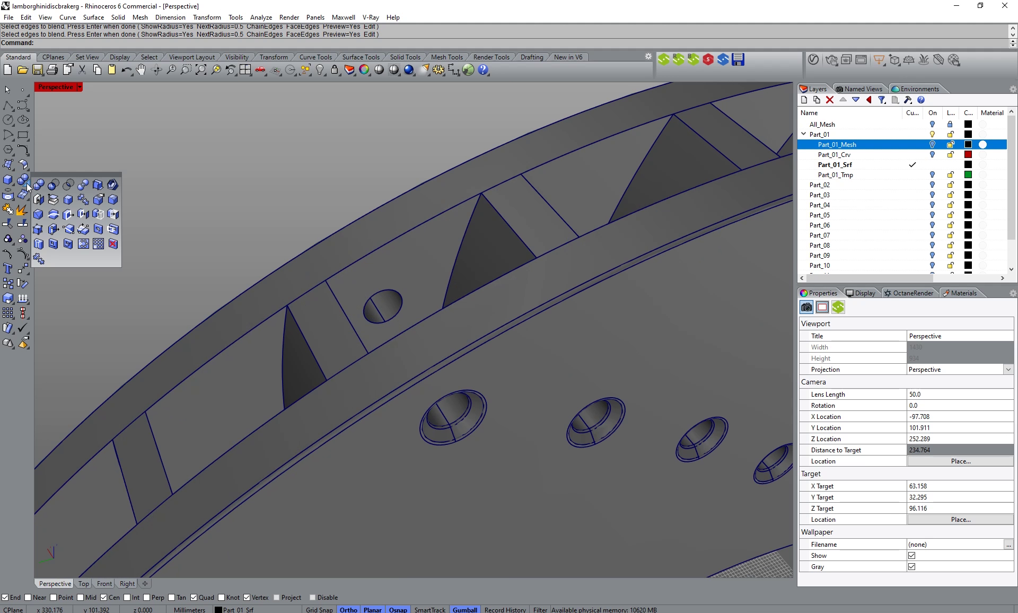
click(112, 200)
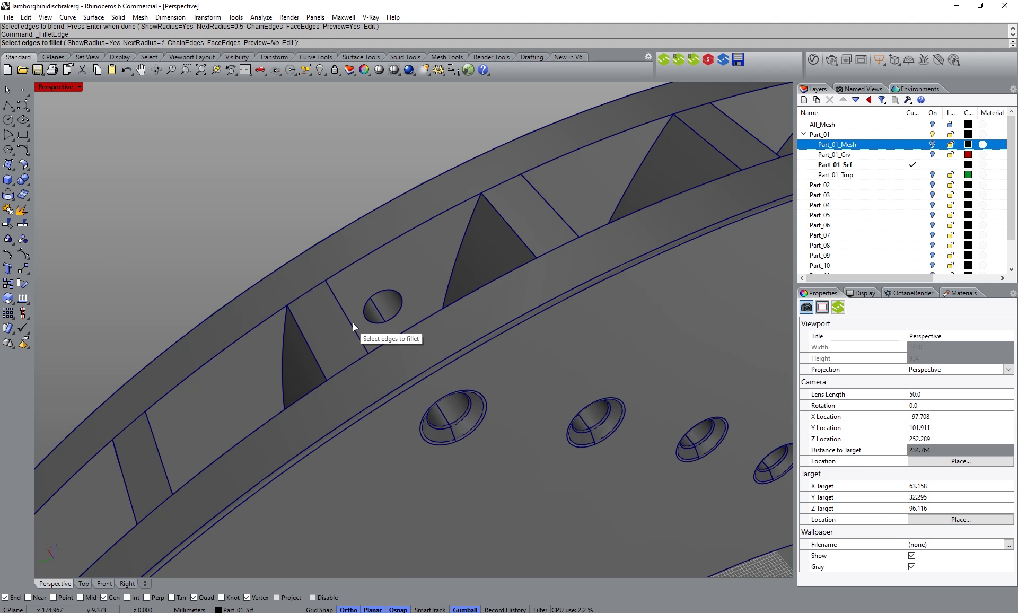
click(380, 306)
right_drag(379, 307, 256, 474)
click(314, 371)
scroll(315, 310, down, 5)
scroll(256, 505, up, 3)
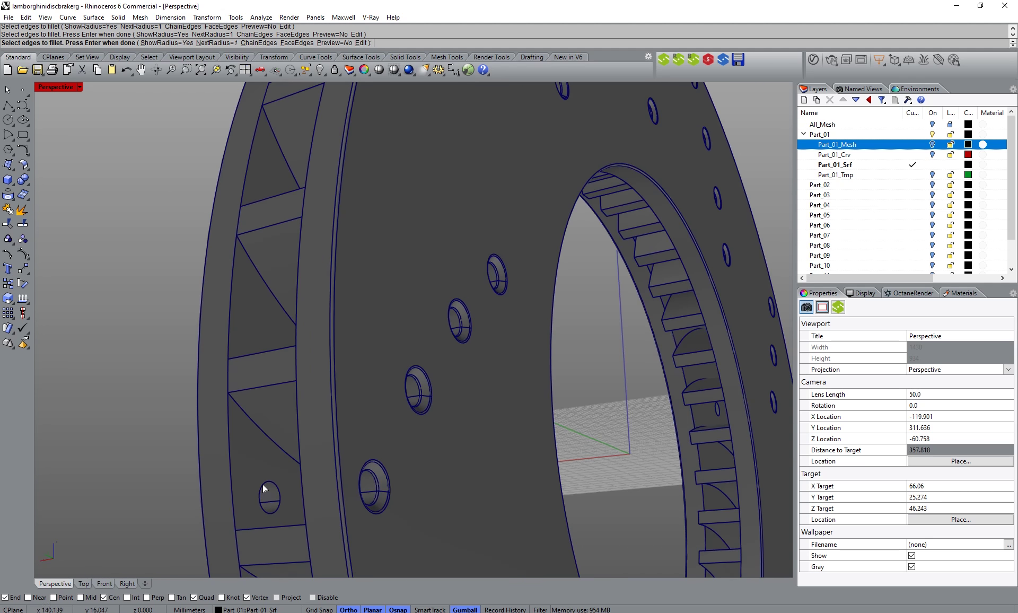
click(263, 485)
Step: Add further hole edges around the disc inside the vent channels to the 1 mm fillet selection from the negative-X side
scroll(249, 423, down, 6)
scroll(277, 509, up, 3)
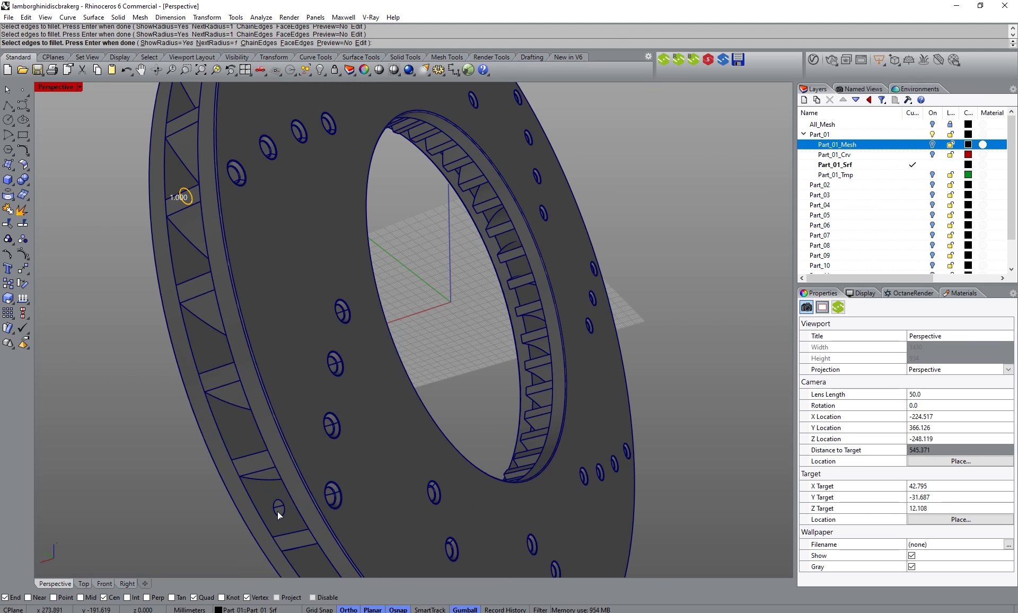
right_drag(266, 511, 197, 450)
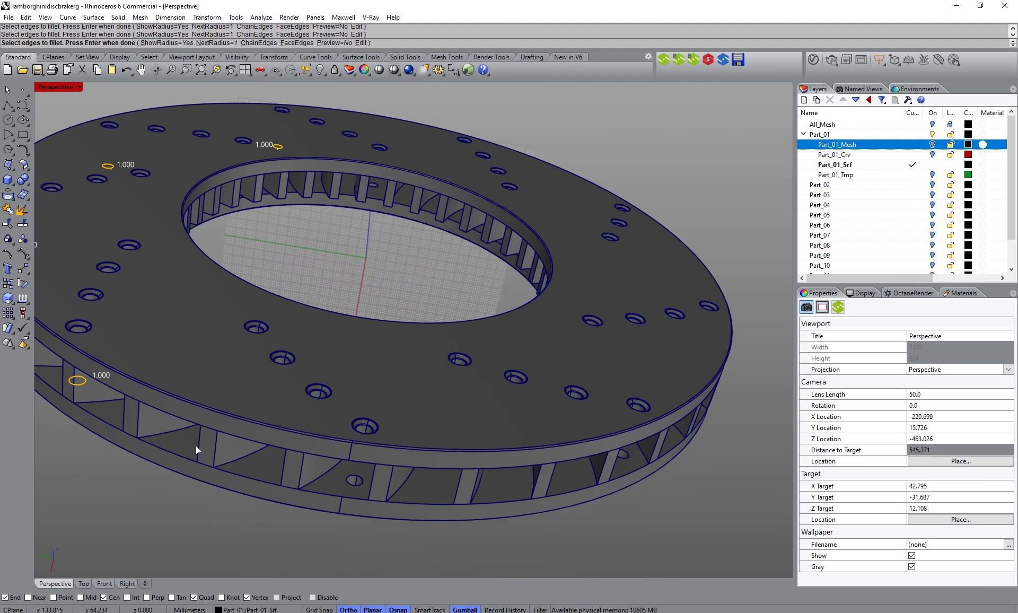
right_drag(426, 460, 509, 363)
scroll(499, 398, up, 4)
scroll(499, 402, up, 3)
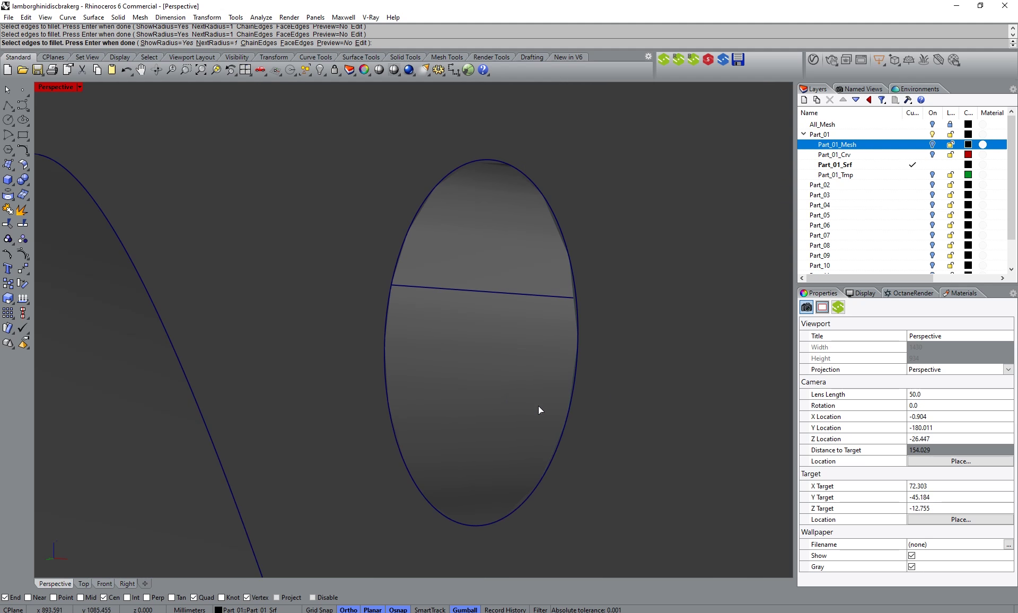
click(564, 427)
scroll(488, 465, down, 5)
scroll(470, 195, down, 3)
right_drag(470, 196, 438, 261)
scroll(408, 226, up, 3)
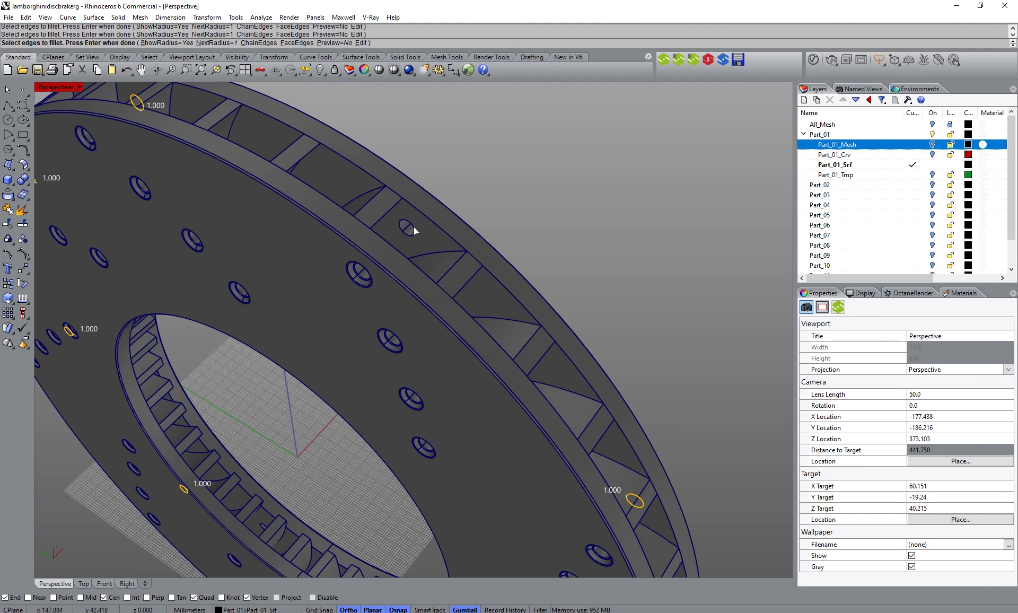
Step: Add the hole edges on the opposite inner vent wall to the 1 mm fillet selection from the disc's positive-X side
right_drag(365, 271, 435, 276)
scroll(436, 276, down, 5)
right_drag(225, 298, 628, 321)
scroll(567, 337, up, 4)
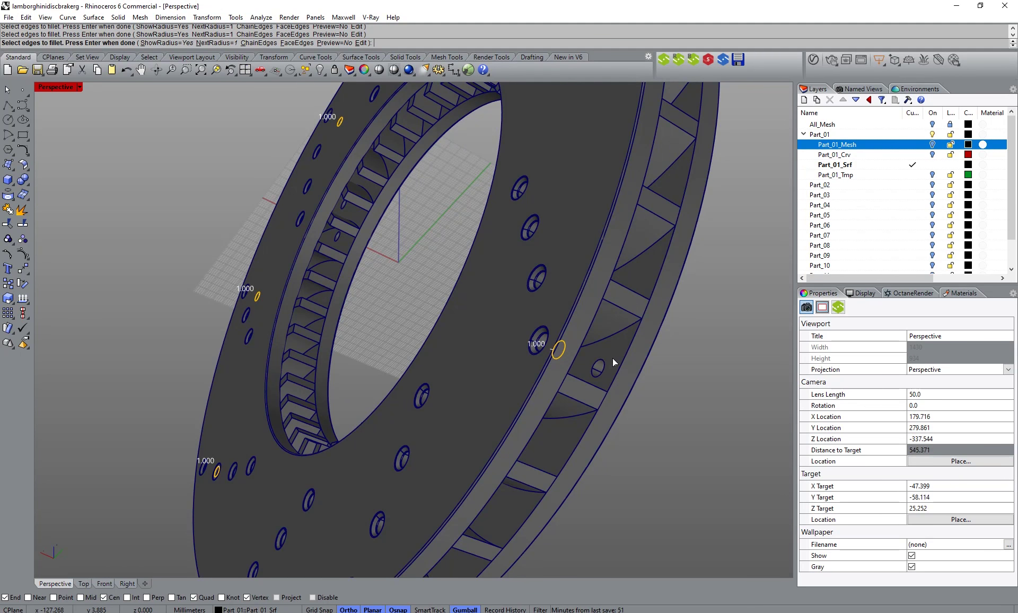
right_drag(607, 367, 567, 397)
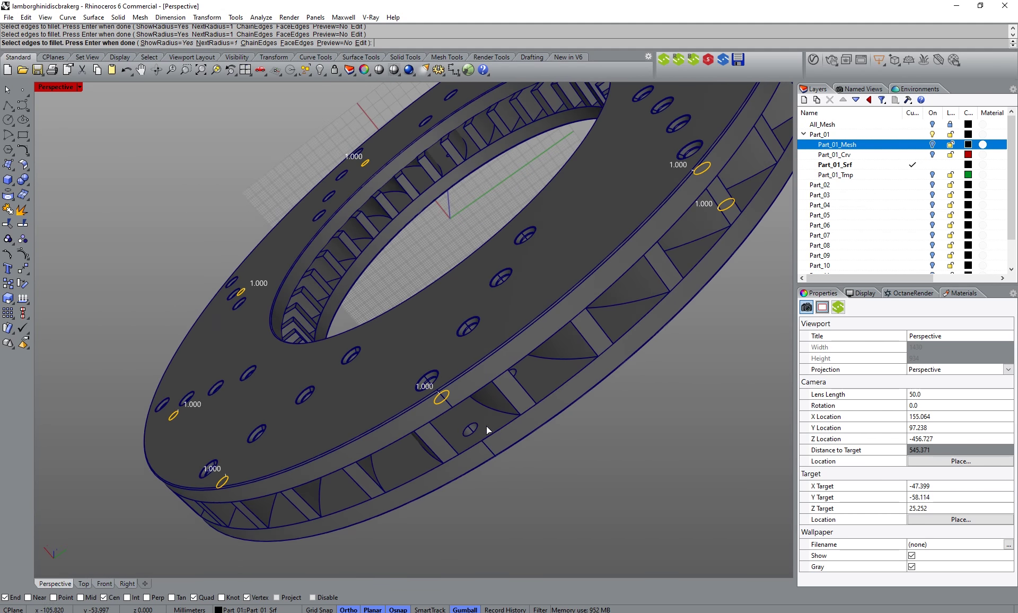